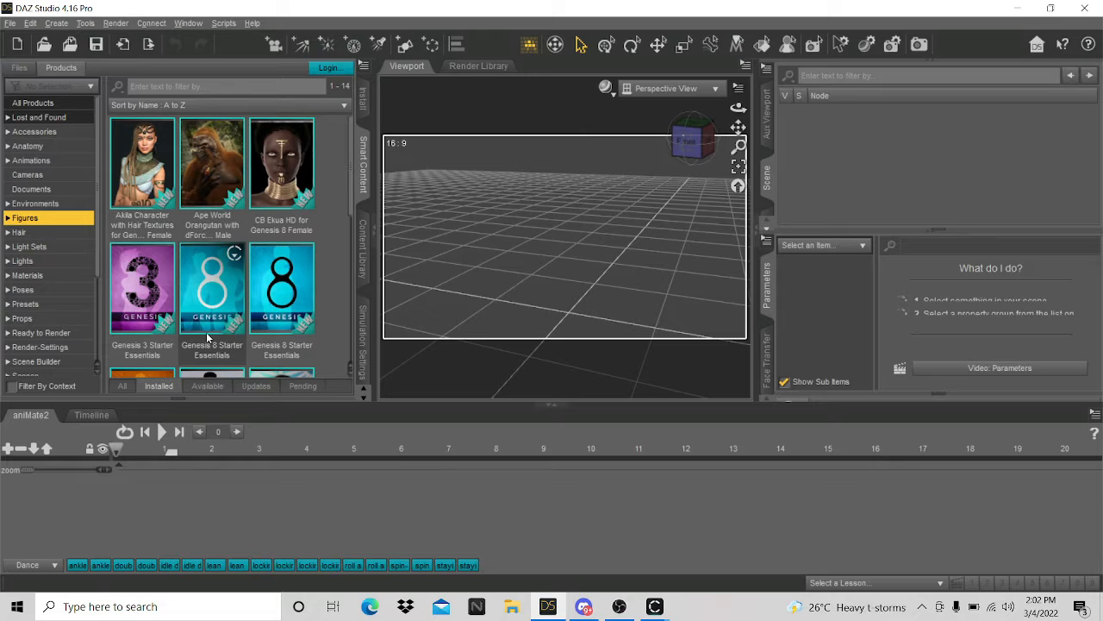
# - Load the Genesis 8 Basic Female figure from Genesis 8 Starter Essentials > Figures
pyautogui.doubleClick(215, 301)
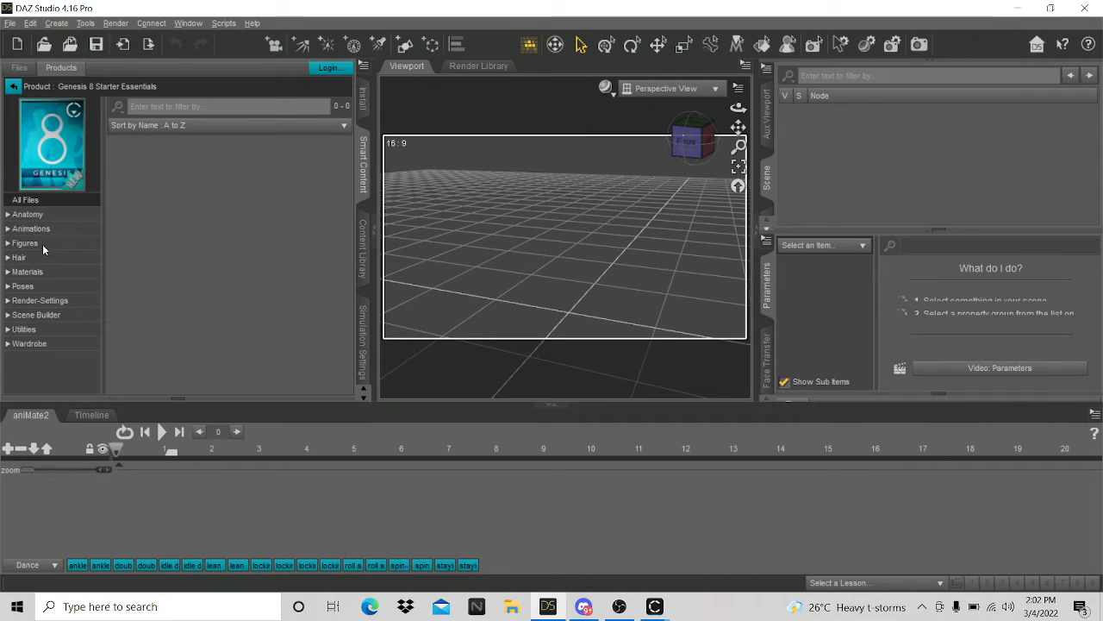
pyautogui.click(37, 243)
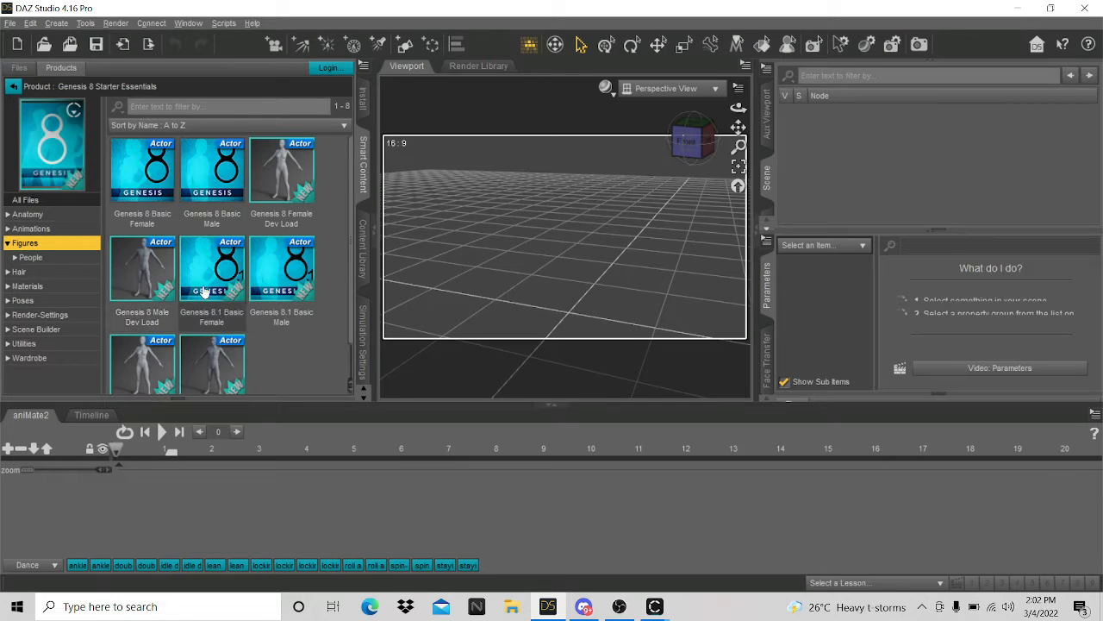
pyautogui.scroll(-1, 199, 318)
pyautogui.scroll(1, 139, 327)
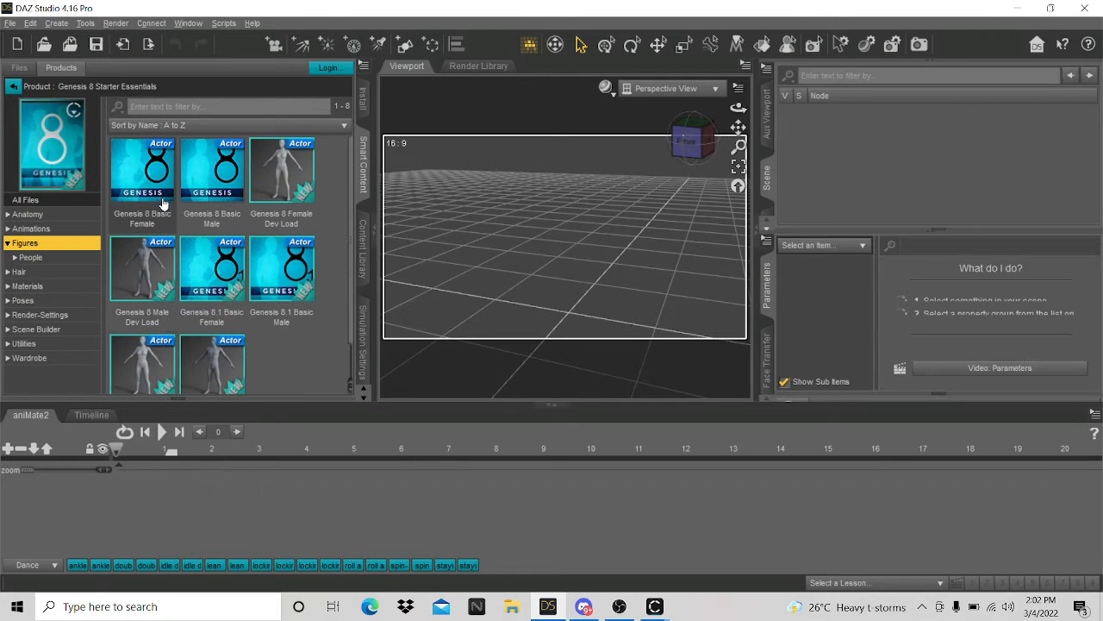
pyautogui.doubleClick(138, 179)
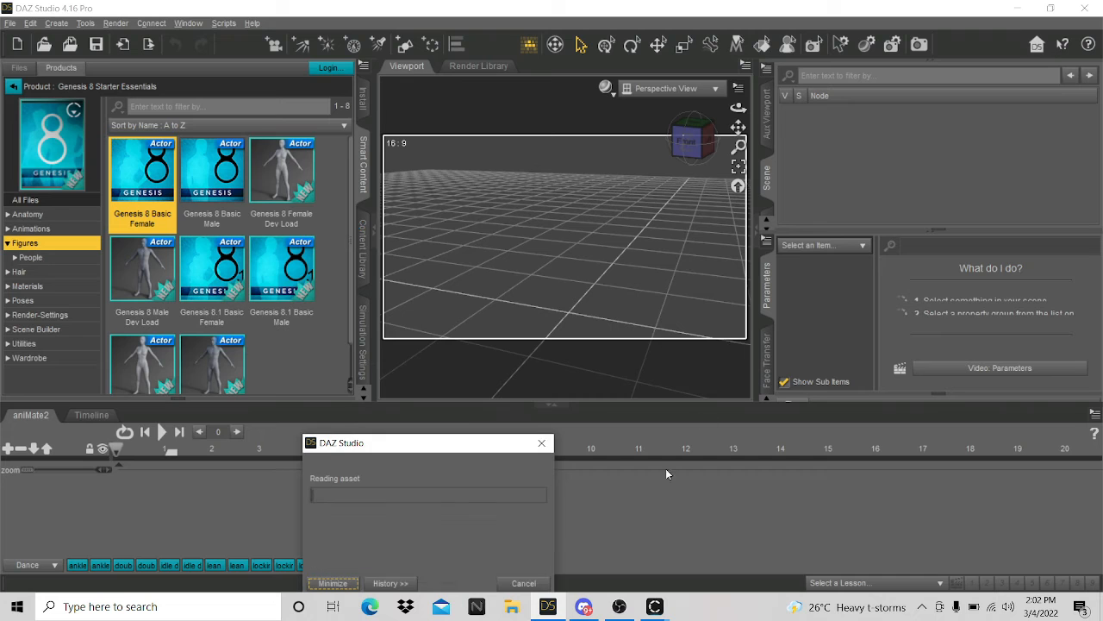
# - Turn the viewport to face the figure straight from the front
pyautogui.moveTo(656, 608)
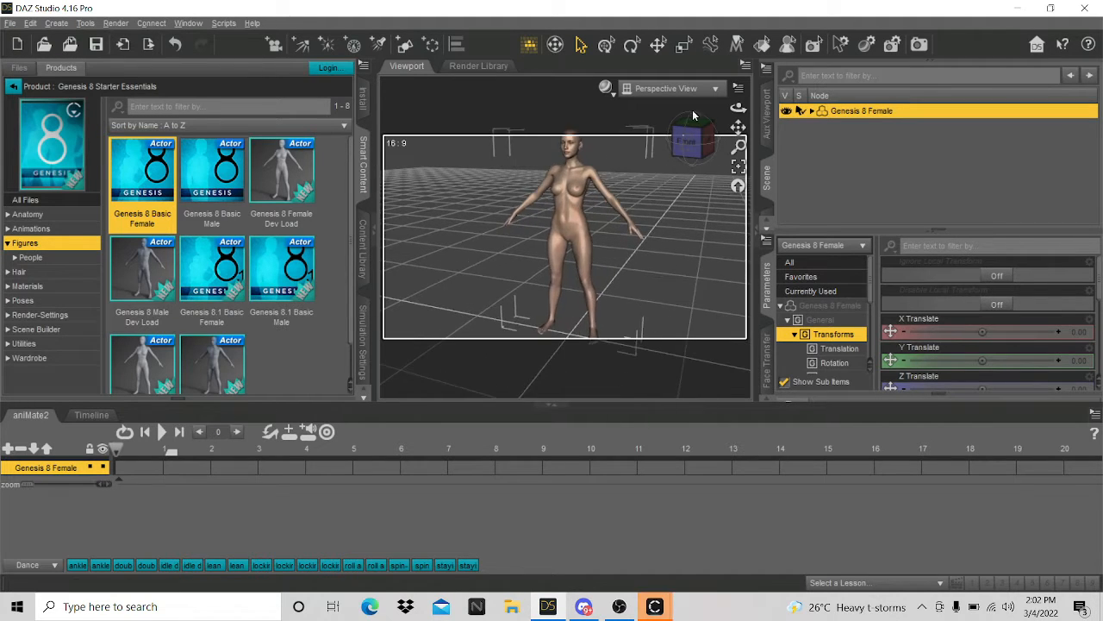
pyautogui.moveTo(738, 128); pyautogui.dragTo(665, 152)
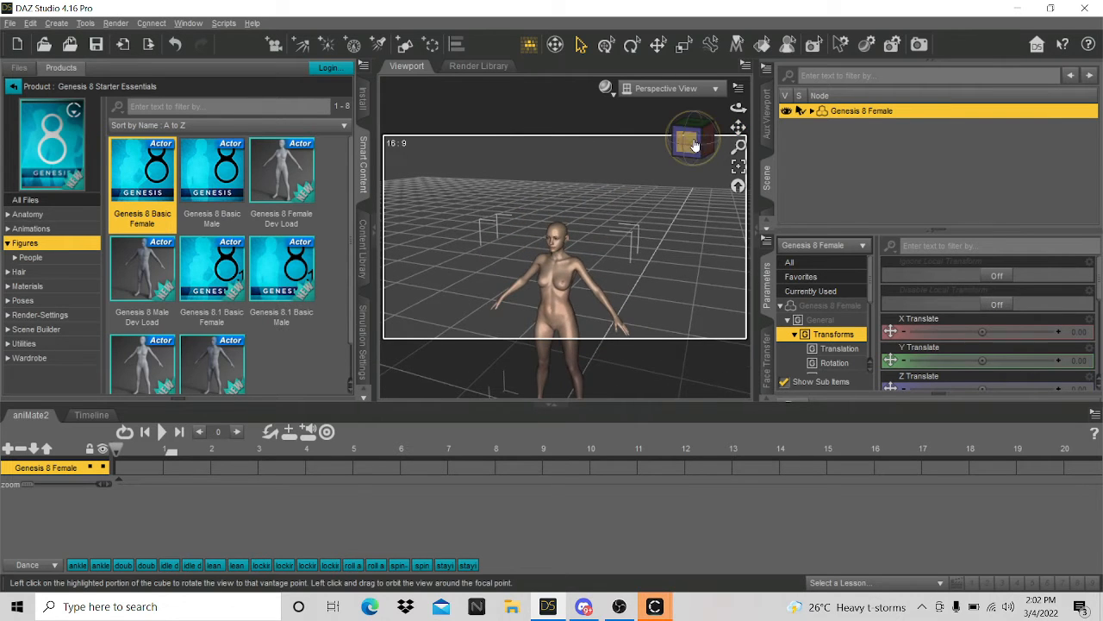
pyautogui.click(695, 145)
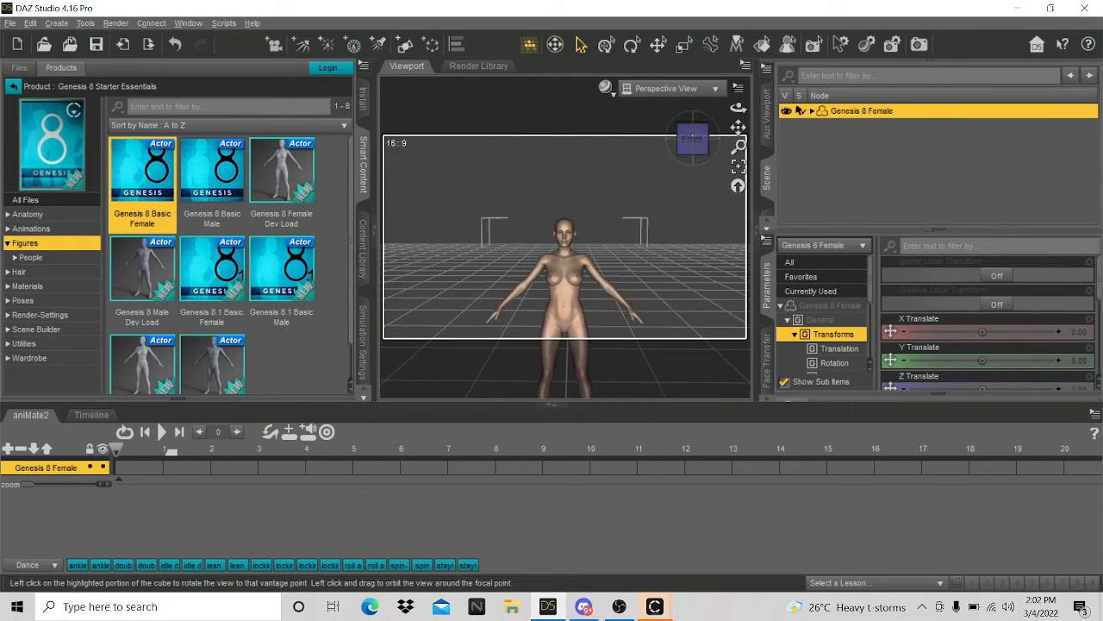
pyautogui.click(13, 87)
pyautogui.scroll(-2, 35, 259)
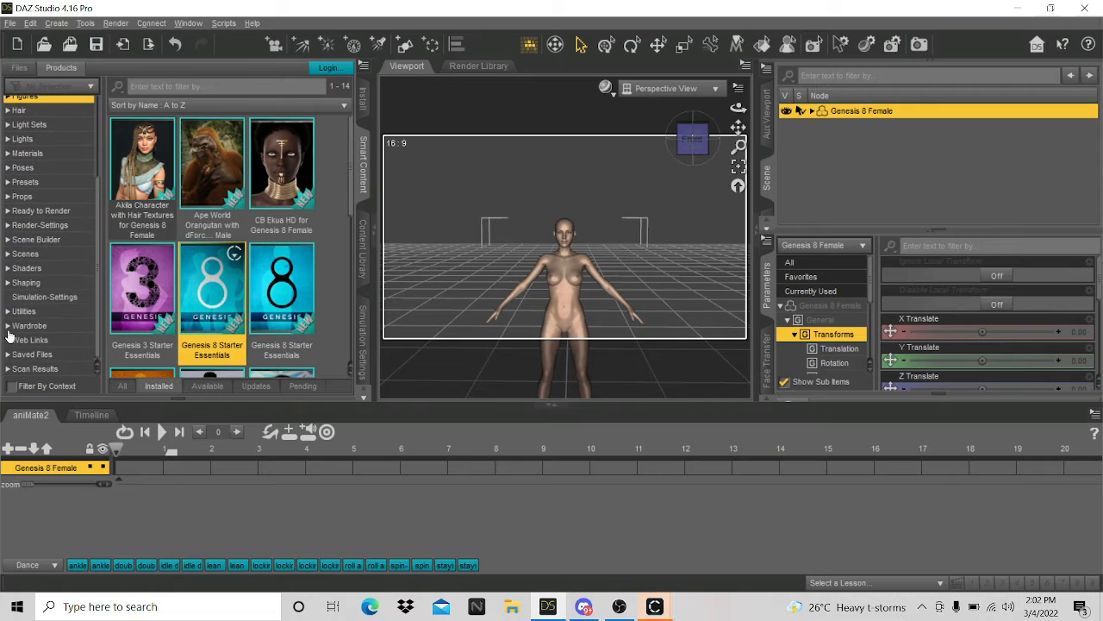
# - Apply the saved awelewa character from LOCAL USER to the selected Genesis 8 Female
pyautogui.click(40, 373)
pyautogui.click(27, 356)
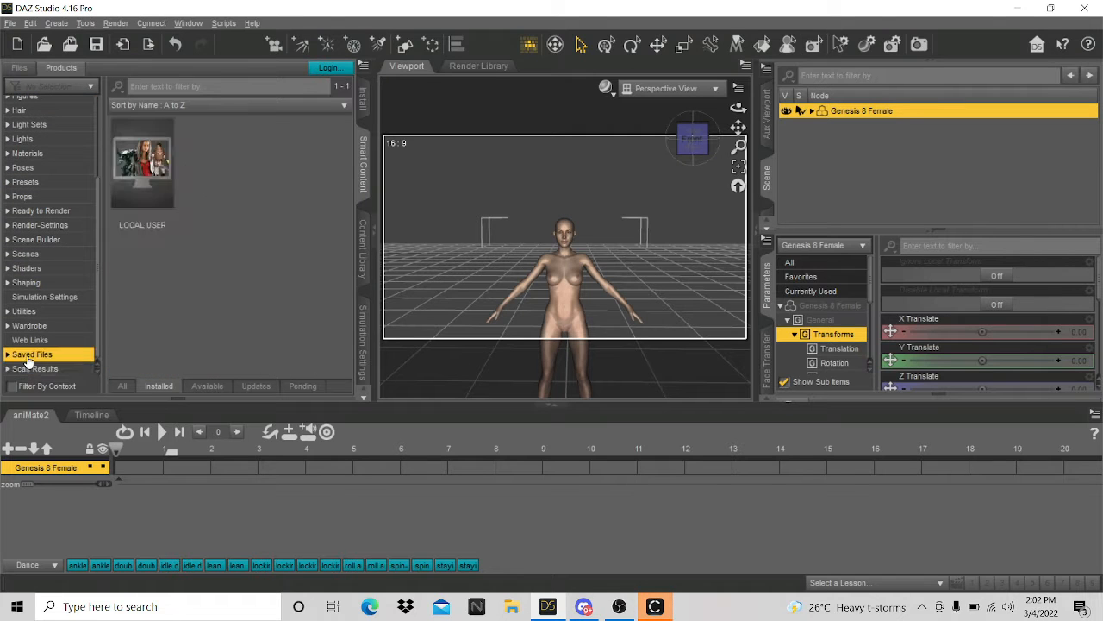
pyautogui.click(142, 164)
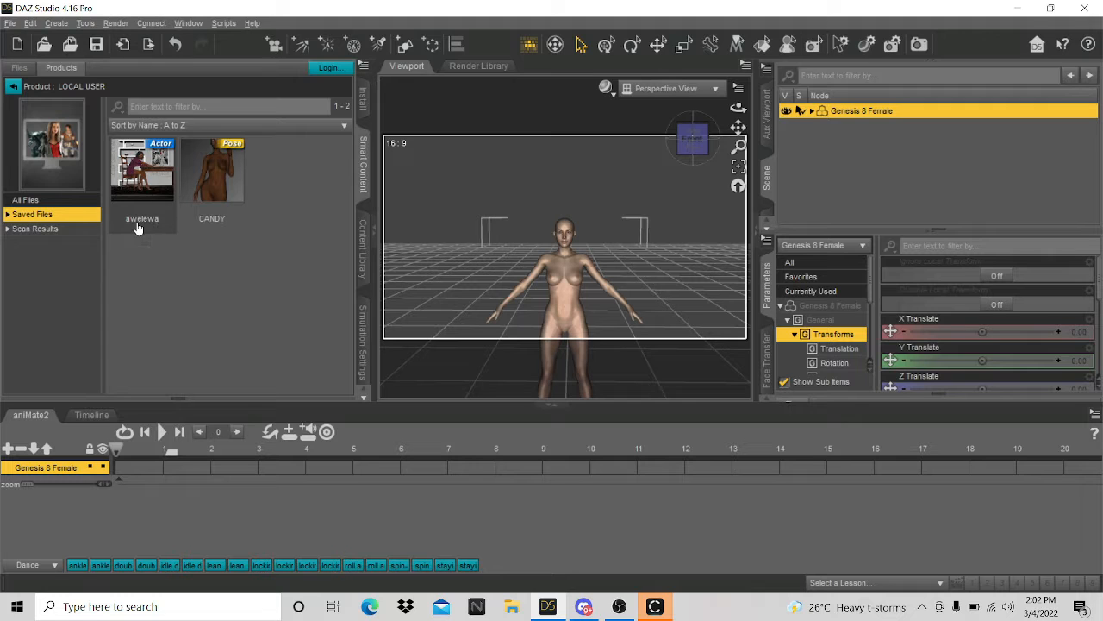
pyautogui.doubleClick(136, 193)
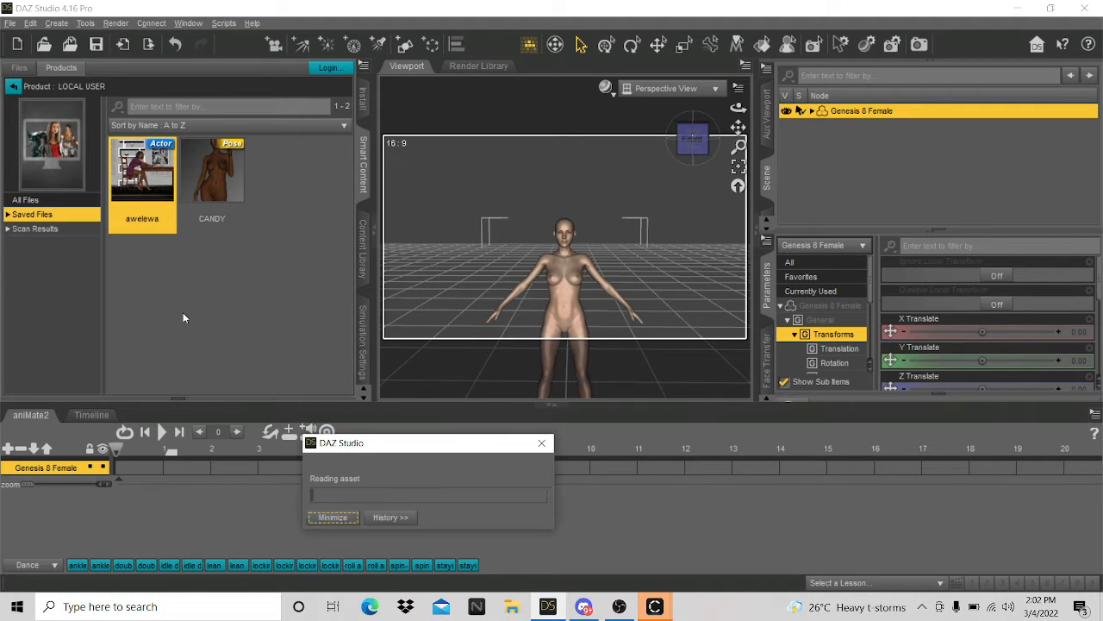
pyautogui.click(447, 326)
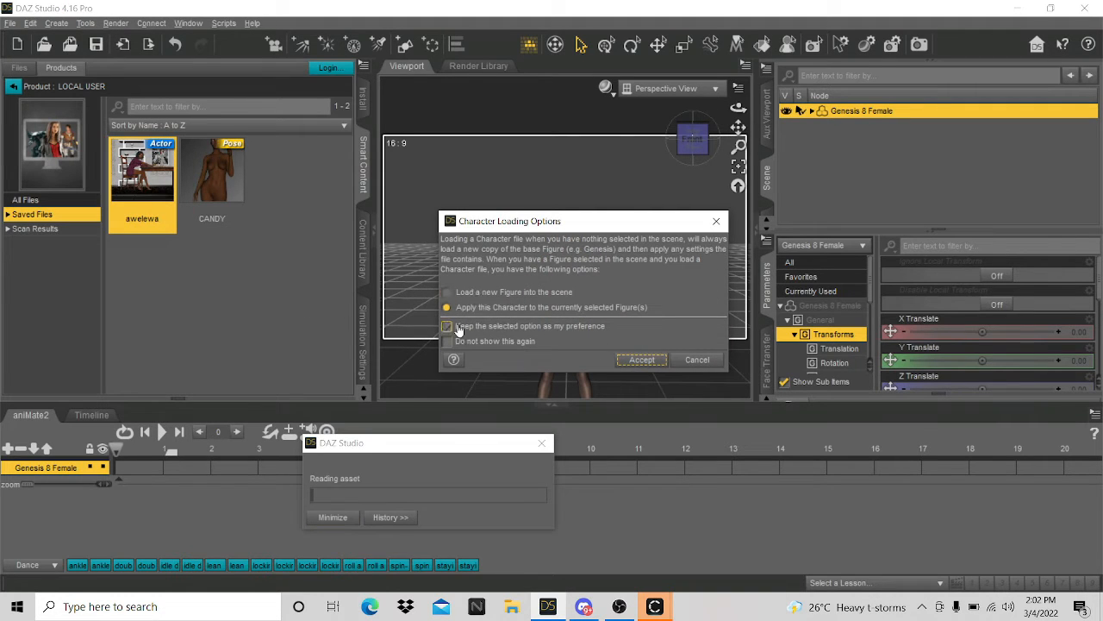
pyautogui.click(642, 361)
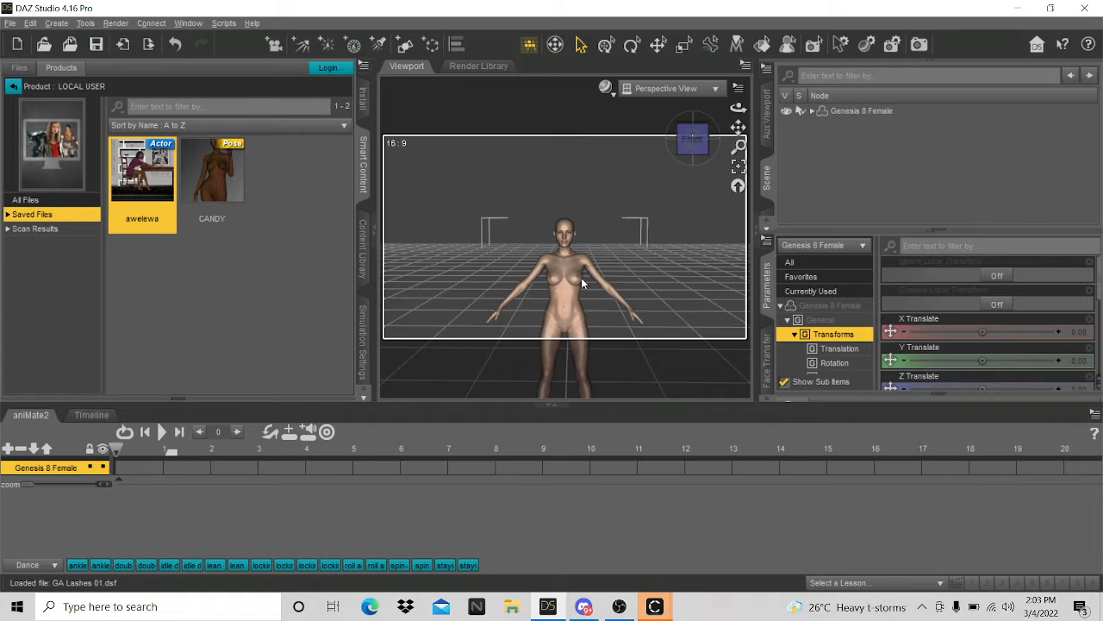
# - Zoom out to frame the figure and select her right thigh
pyautogui.scroll(5, 577, 280)
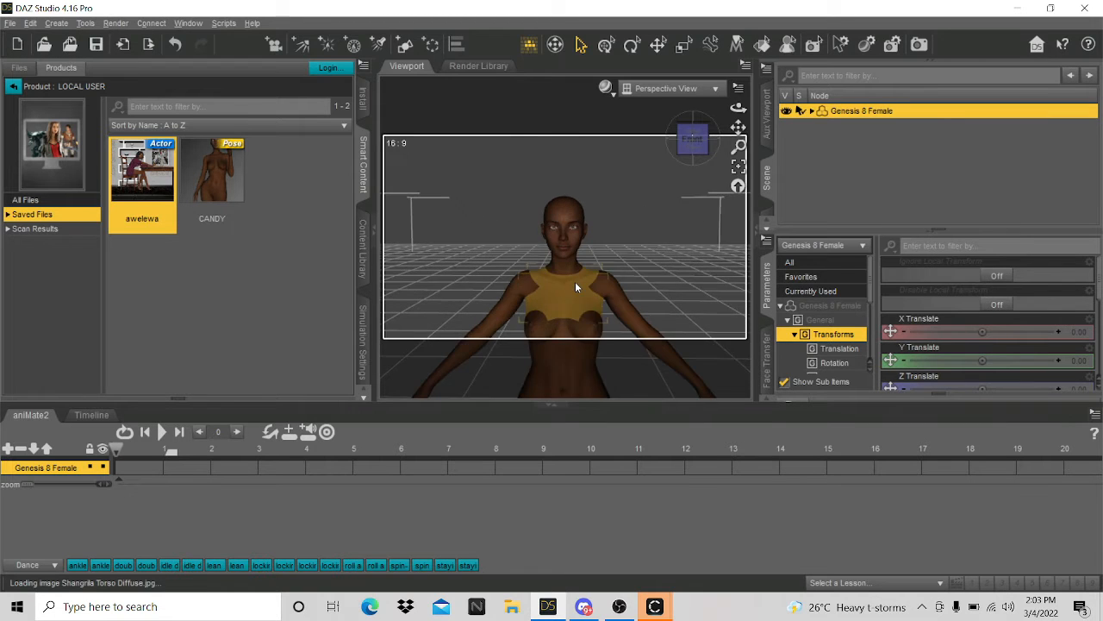
pyautogui.scroll(2, 577, 287)
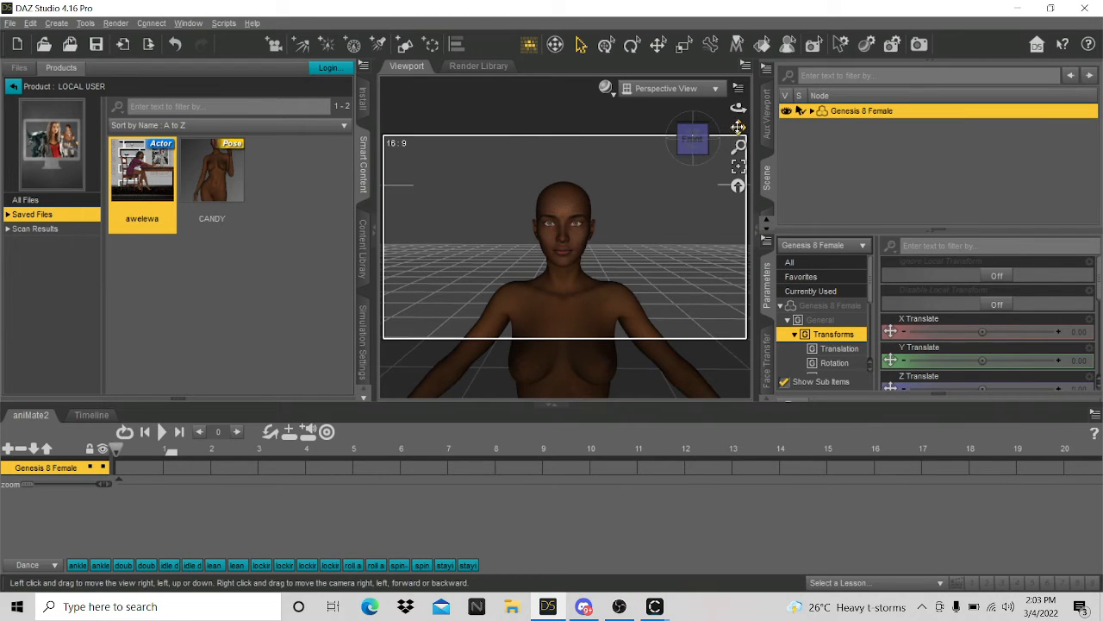
pyautogui.moveTo(737, 128); pyautogui.dragTo(720, 56)
pyautogui.scroll(-5, 674, 259)
pyautogui.scroll(-5, 673, 250)
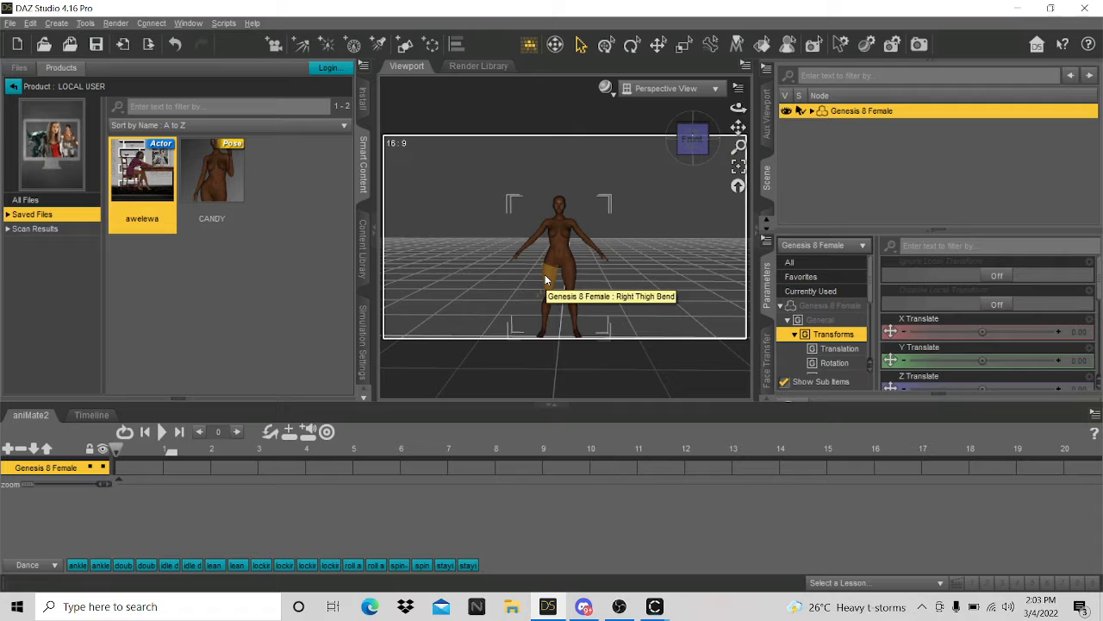
pyautogui.click(545, 274)
# - Raise the Y scale of the right and left thigh bends to 120%
pyautogui.scroll(-5, 993, 355)
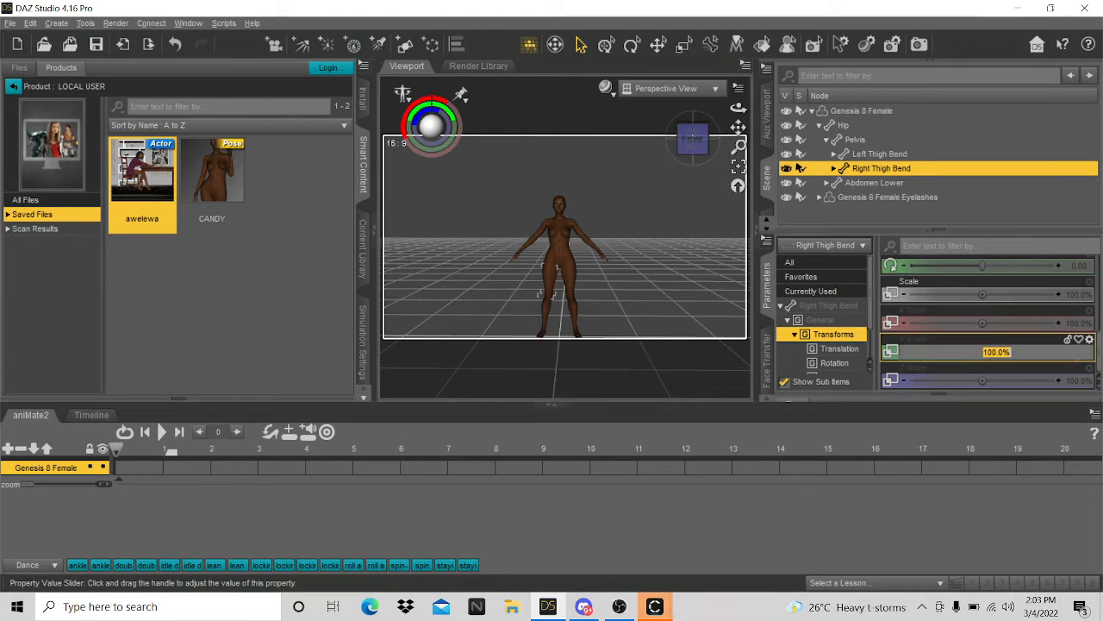
pyautogui.click(1077, 352)
pyautogui.write('12')
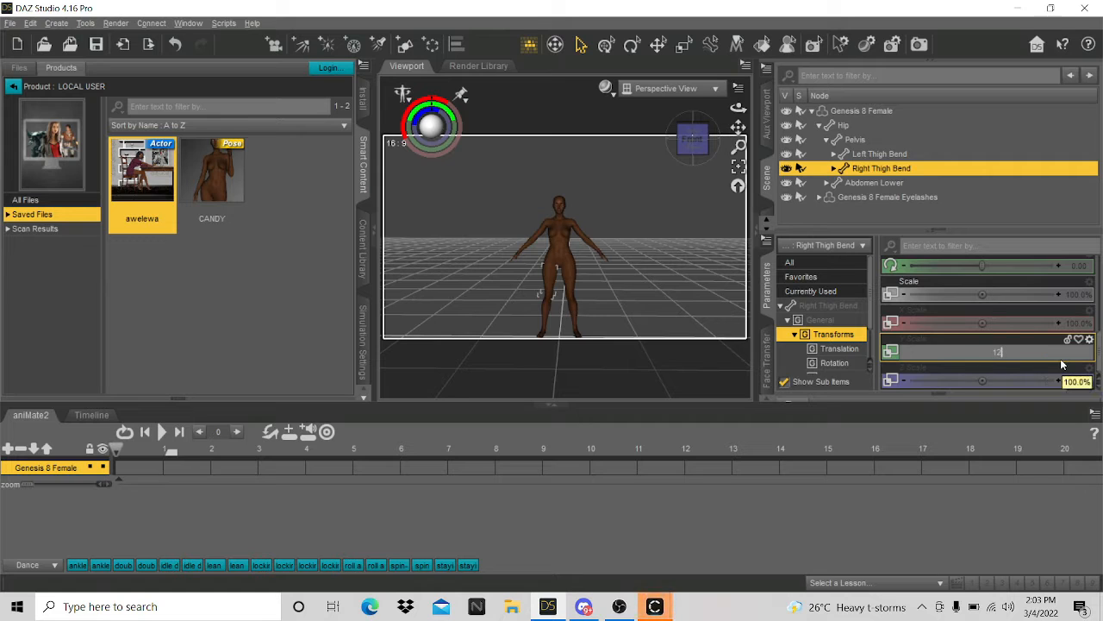
pyautogui.write('.0')
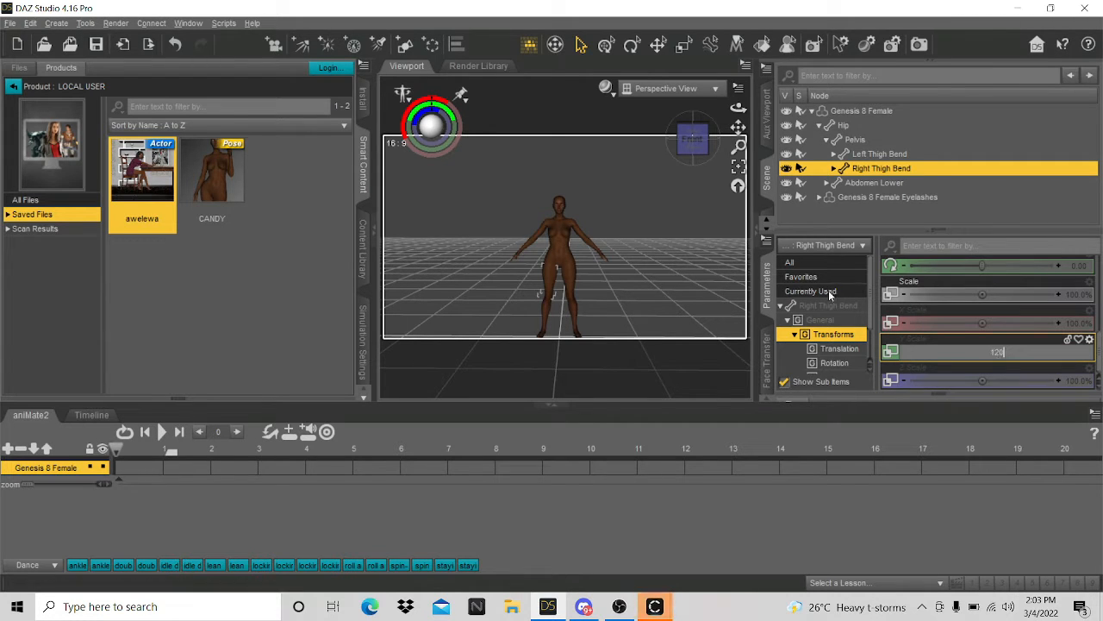
pyautogui.click(637, 291)
pyautogui.click(568, 283)
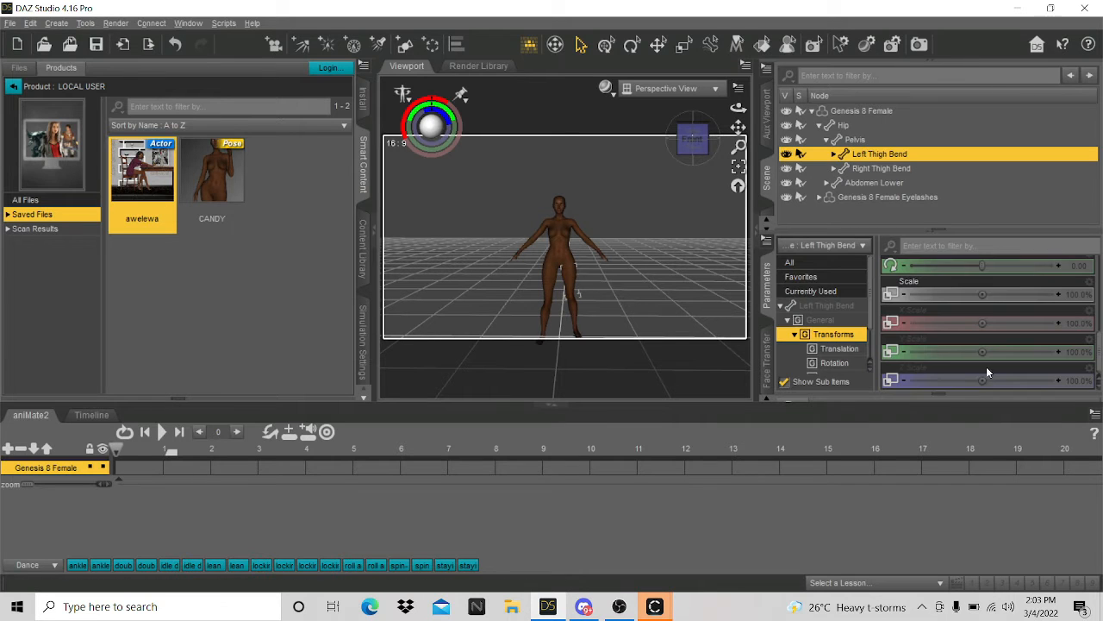
pyautogui.click(1077, 351)
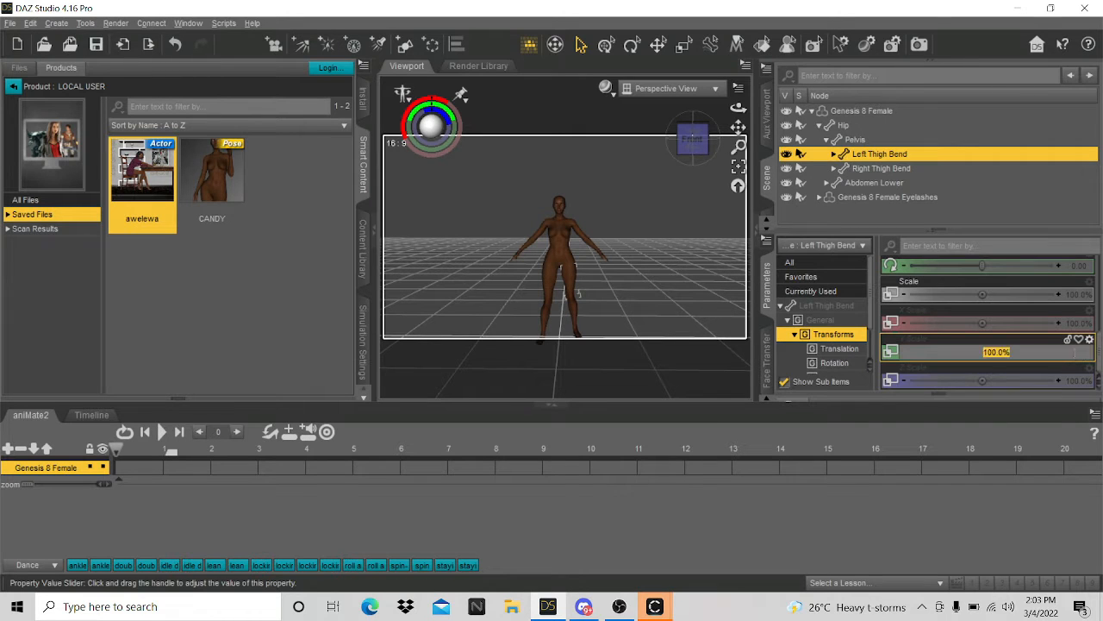
pyautogui.click(657, 303)
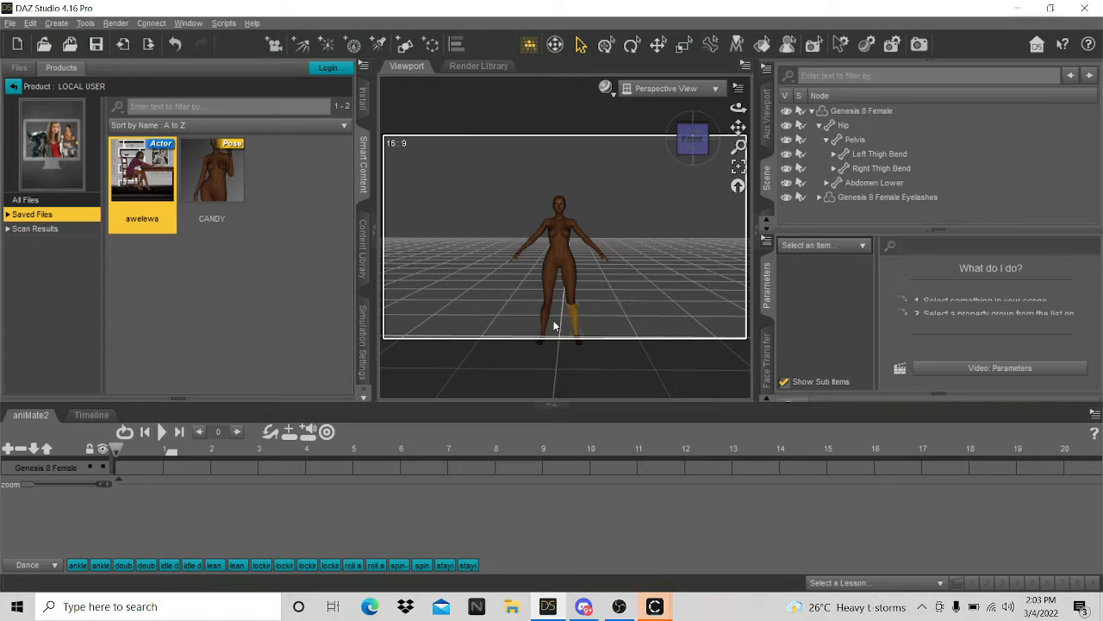
# - Raise the Y scale of the right and left shins to 120%
pyautogui.click(554, 326)
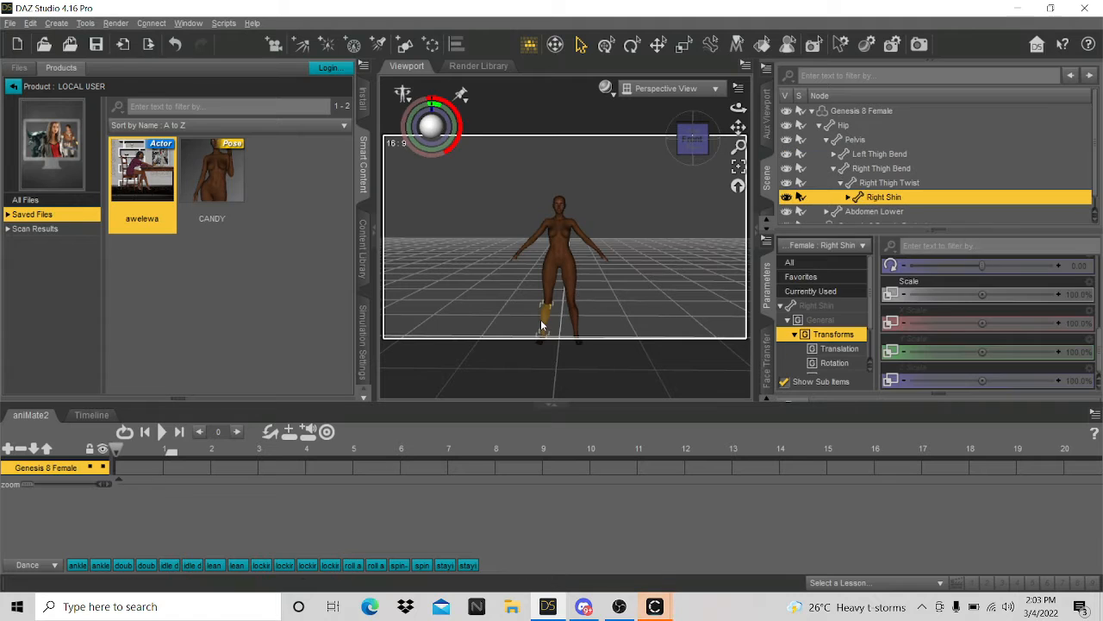
pyautogui.click(1077, 352)
pyautogui.write('120')
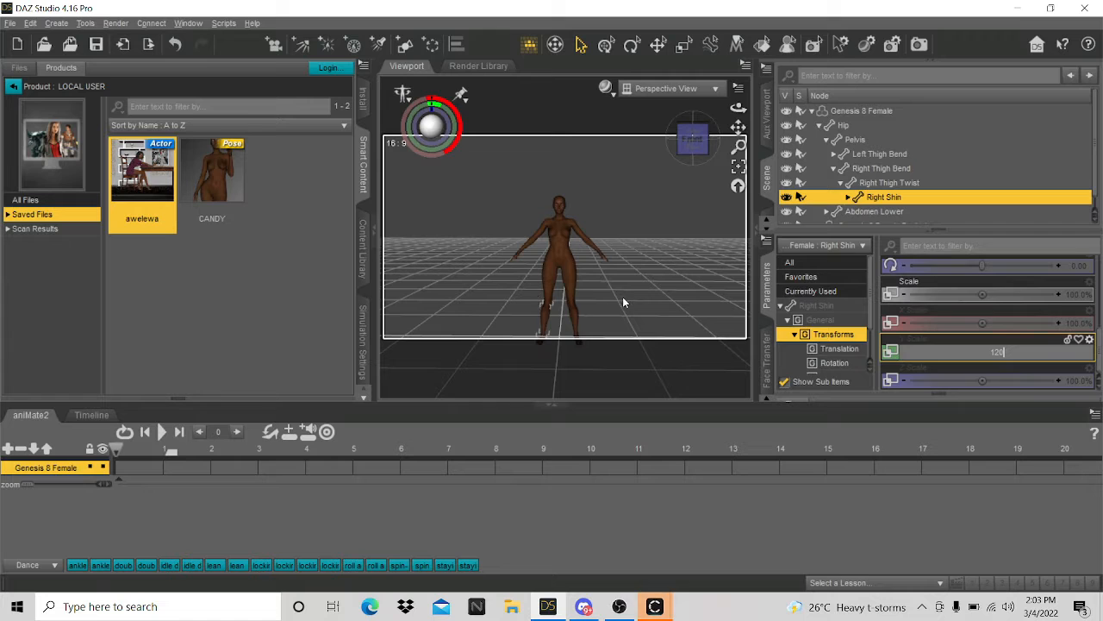
pyautogui.click(614, 303)
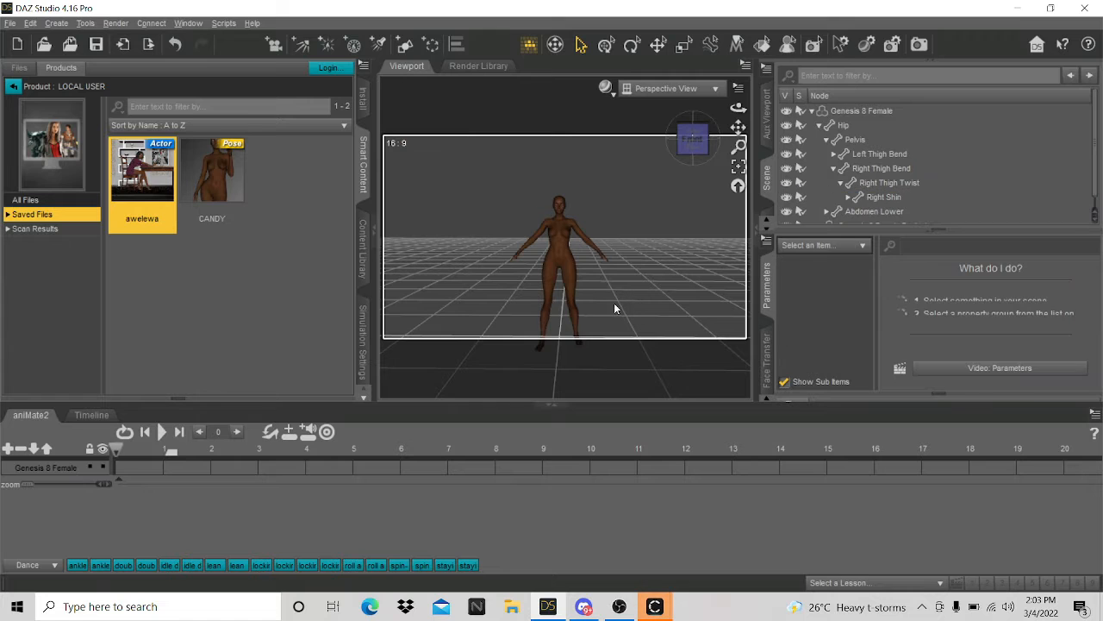
pyautogui.click(574, 320)
pyautogui.click(1072, 352)
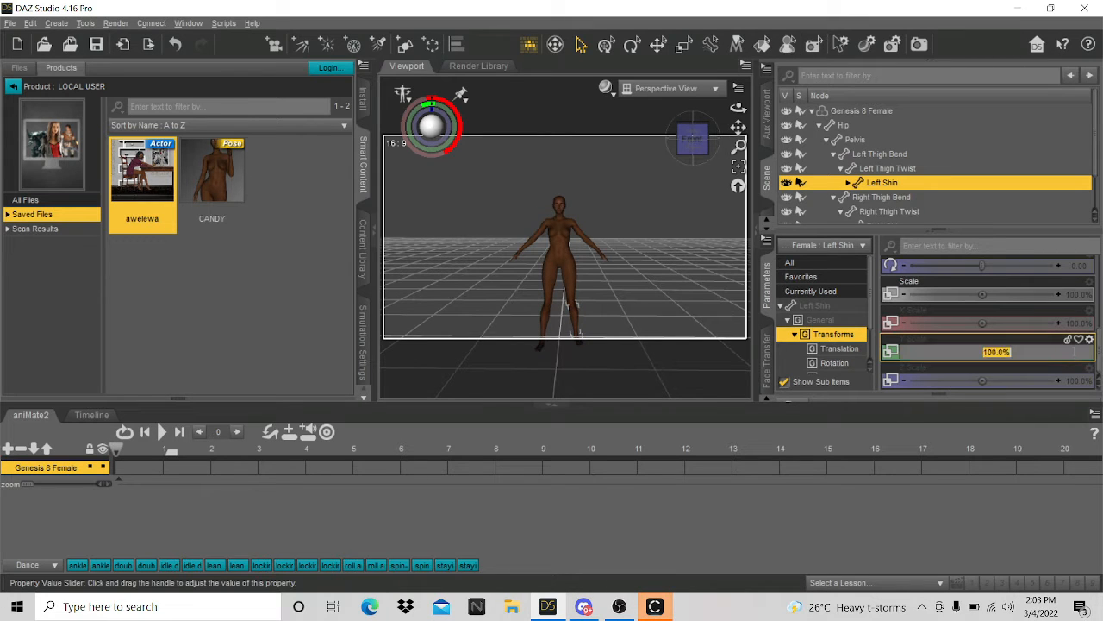
pyautogui.write('120')
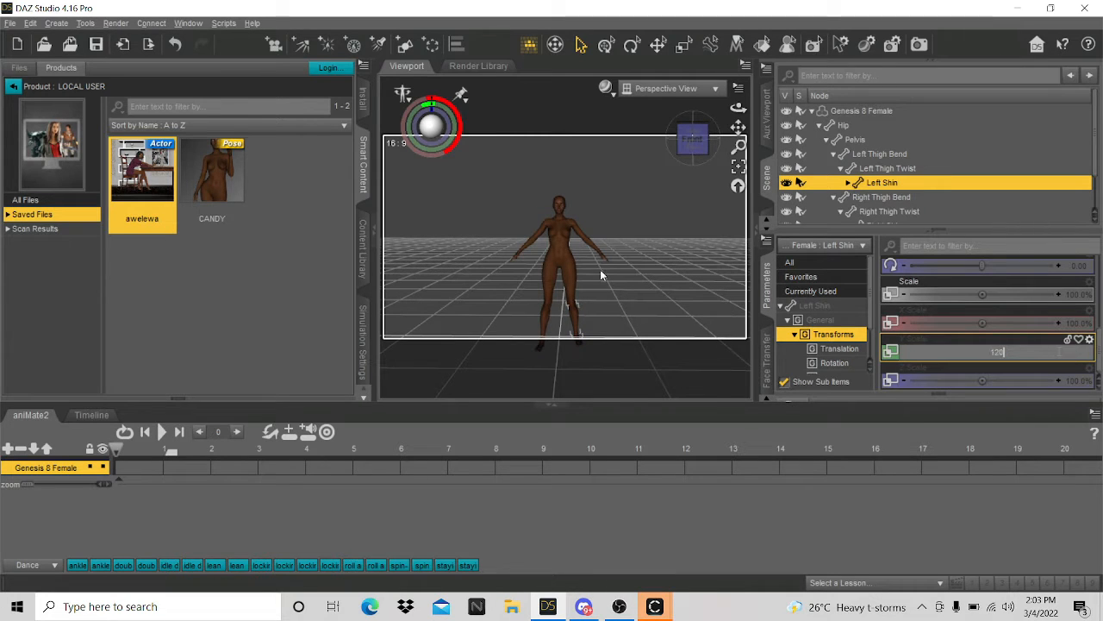
pyautogui.click(600, 269)
pyautogui.click(857, 112)
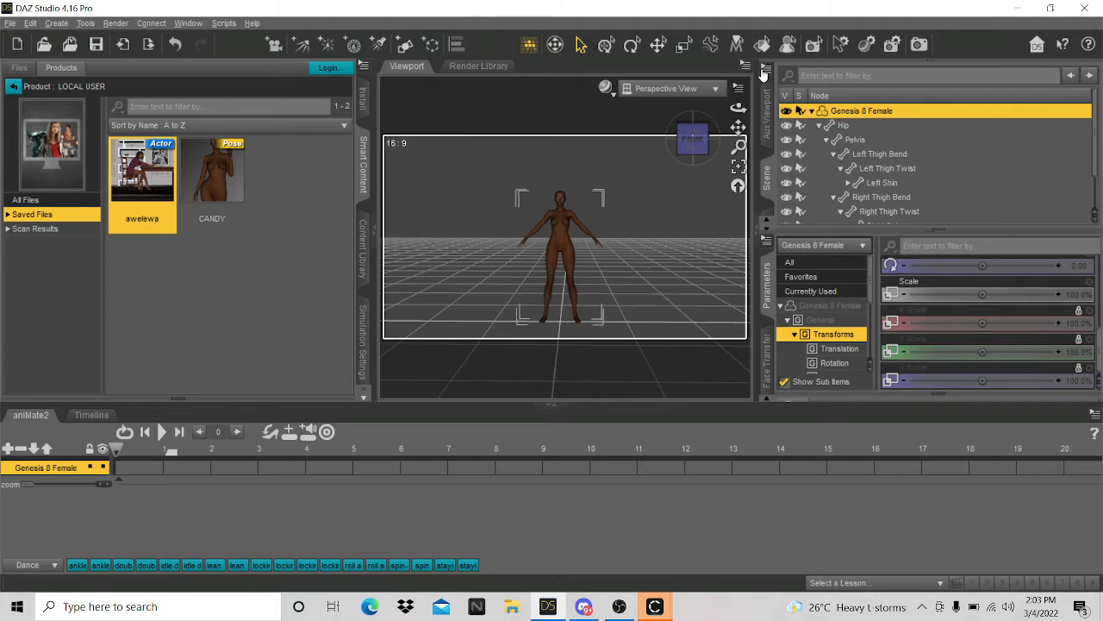
pyautogui.scroll(5, 591, 290)
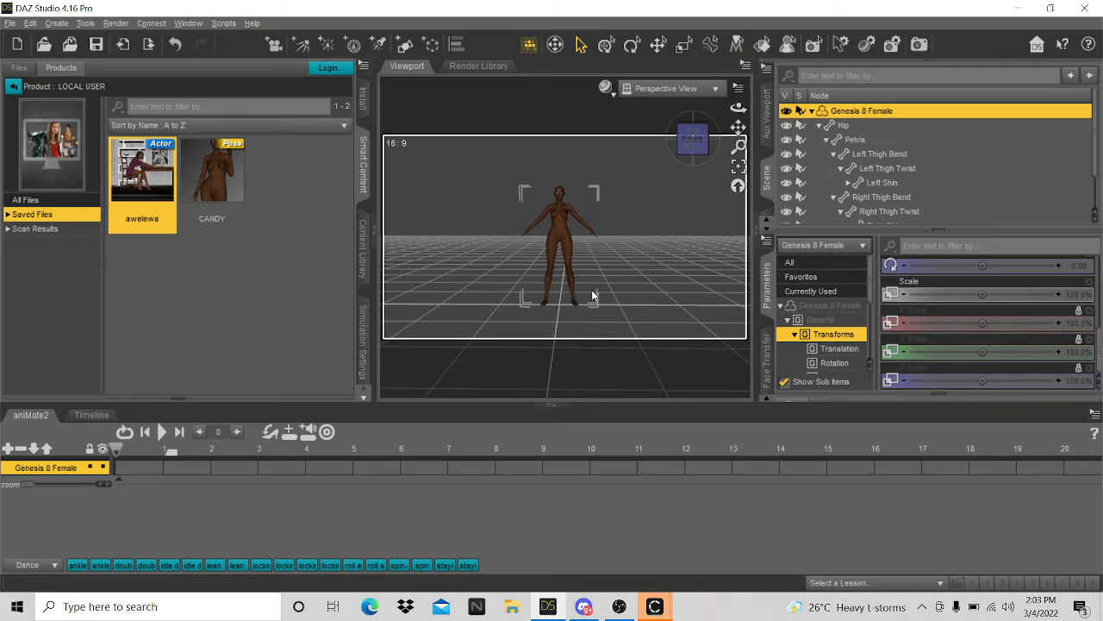
pyautogui.scroll(5, 569, 207)
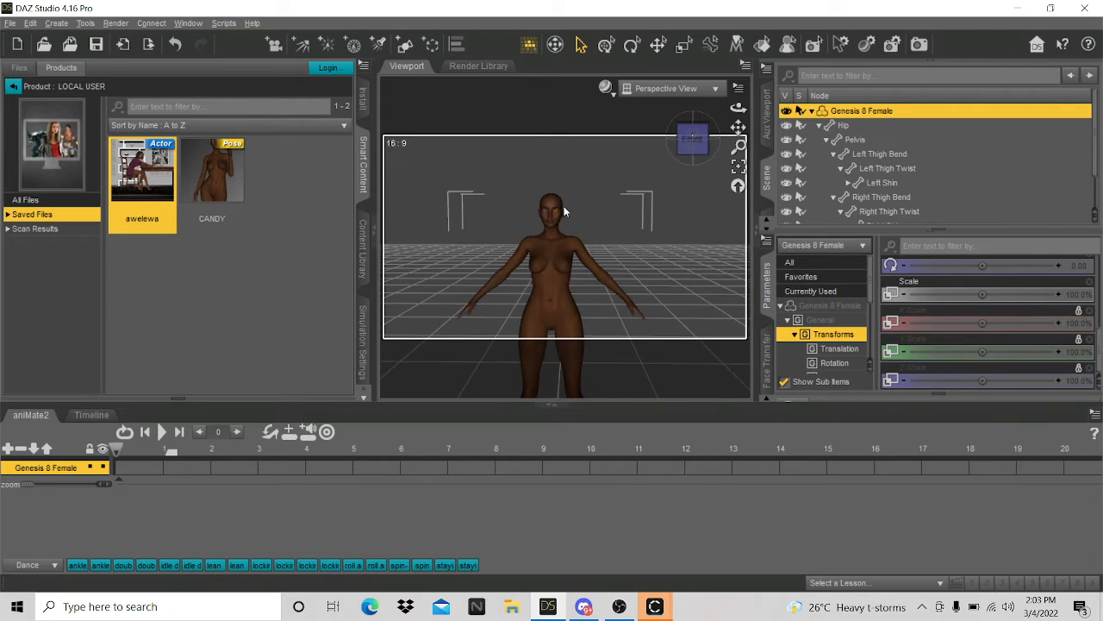
pyautogui.scroll(5, 564, 206)
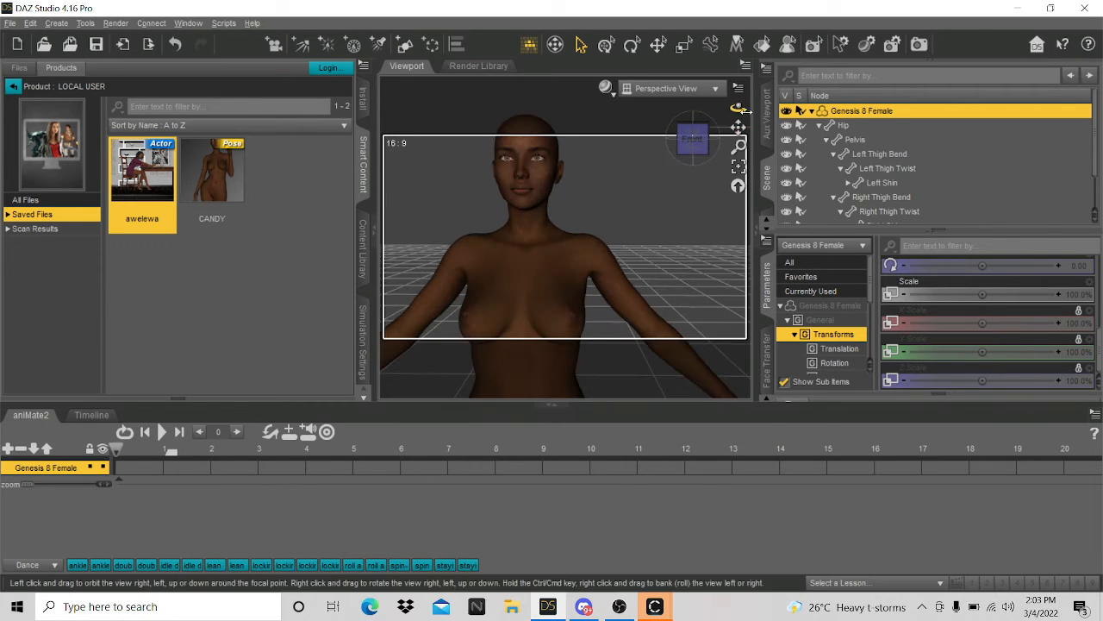
pyautogui.moveTo(737, 126)
pyautogui.mouseDown()
pyautogui.moveTo(737, 95)
pyautogui.moveTo(739, 135)
pyautogui.mouseUp()
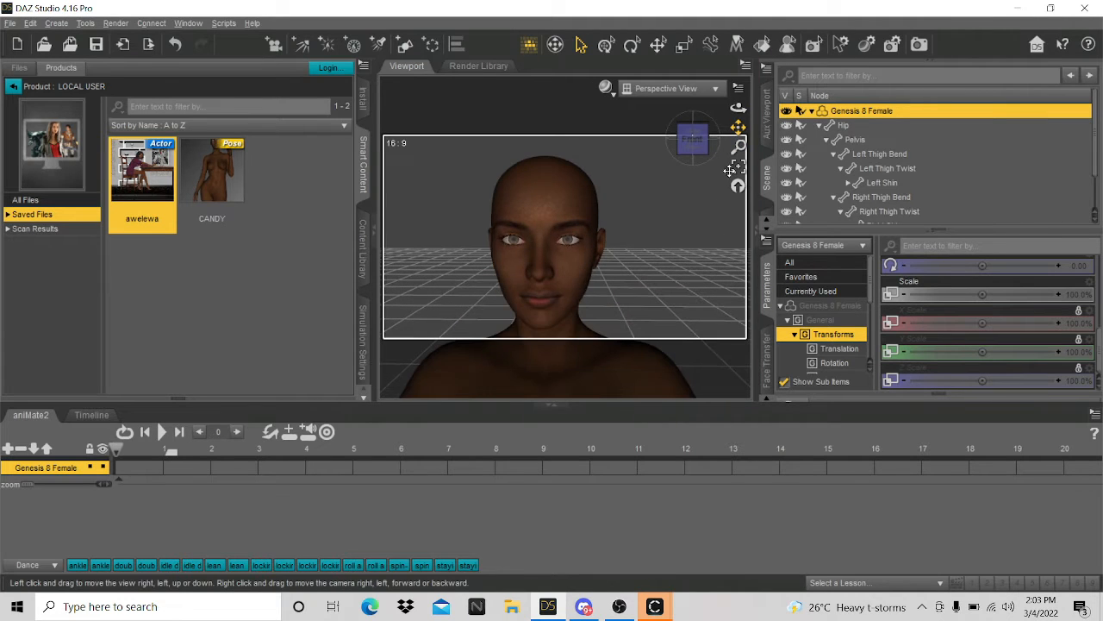
pyautogui.click(767, 370)
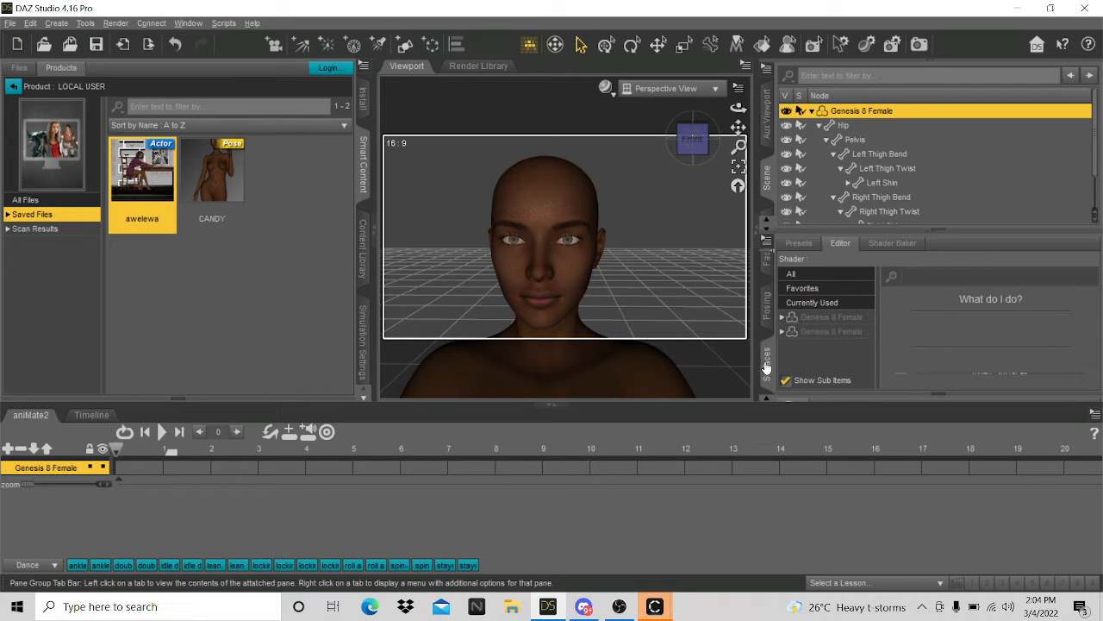
pyautogui.click(768, 312)
pyautogui.click(766, 273)
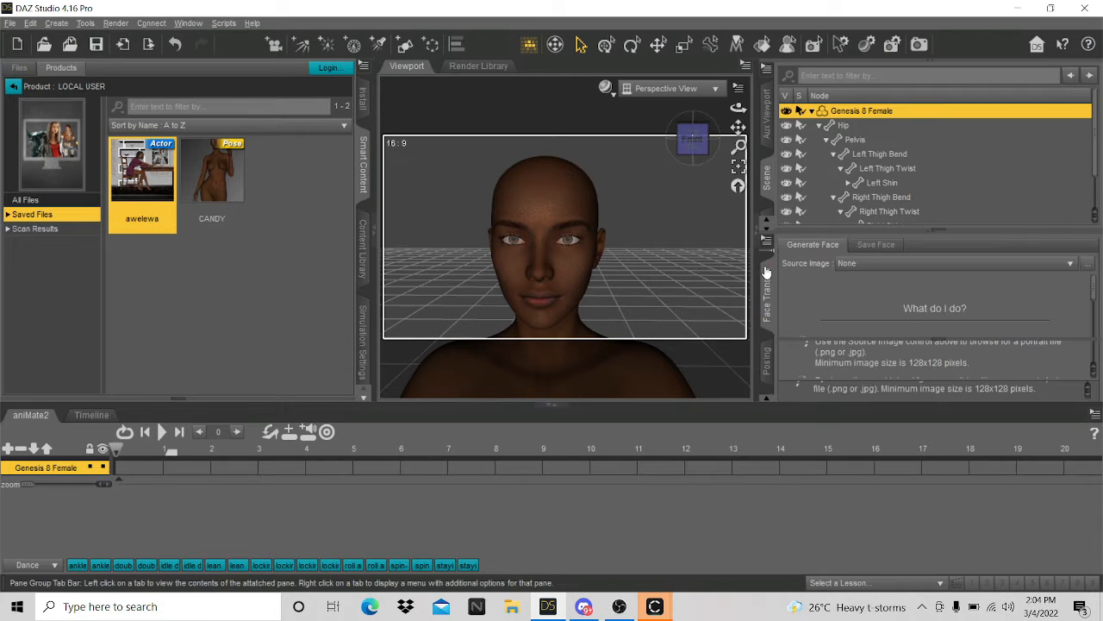
pyautogui.click(767, 362)
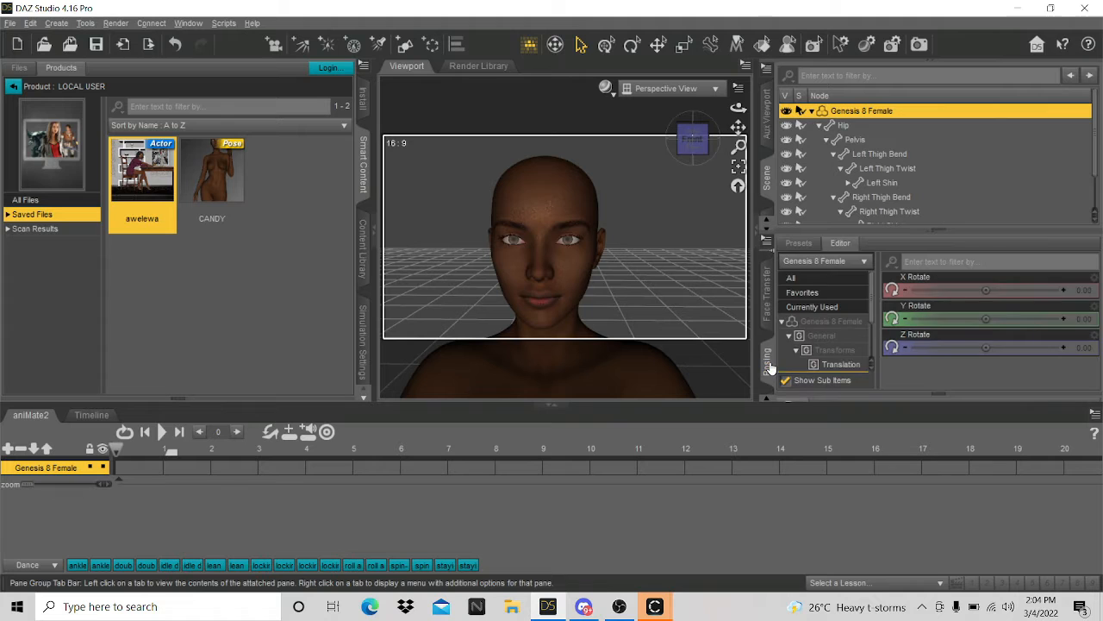
pyautogui.scroll(-2, 817, 371)
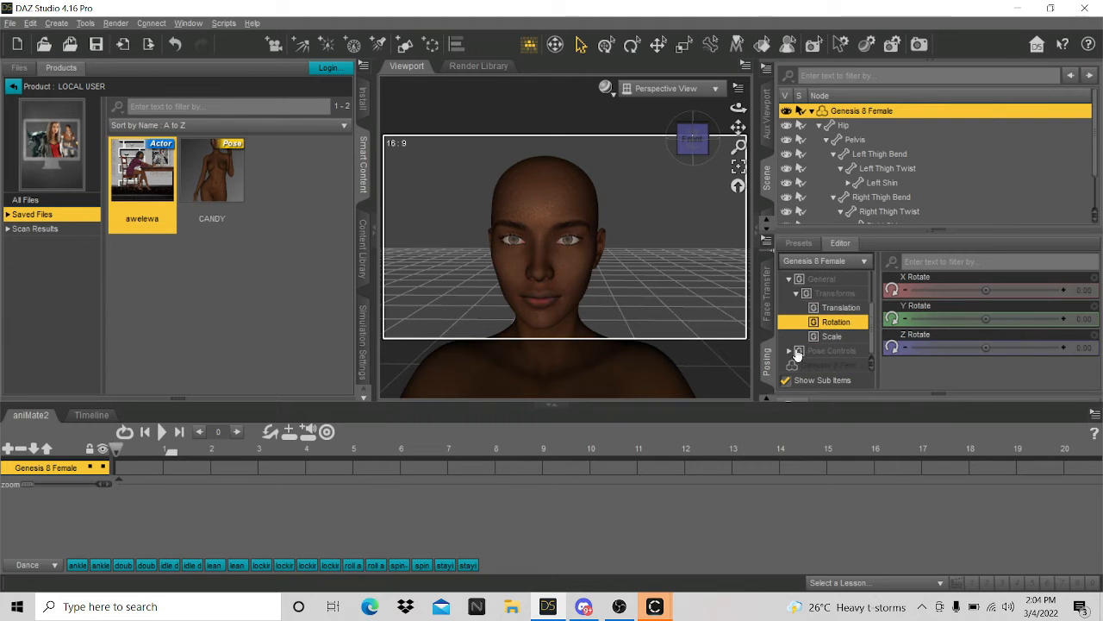
pyautogui.scroll(2, 769, 318)
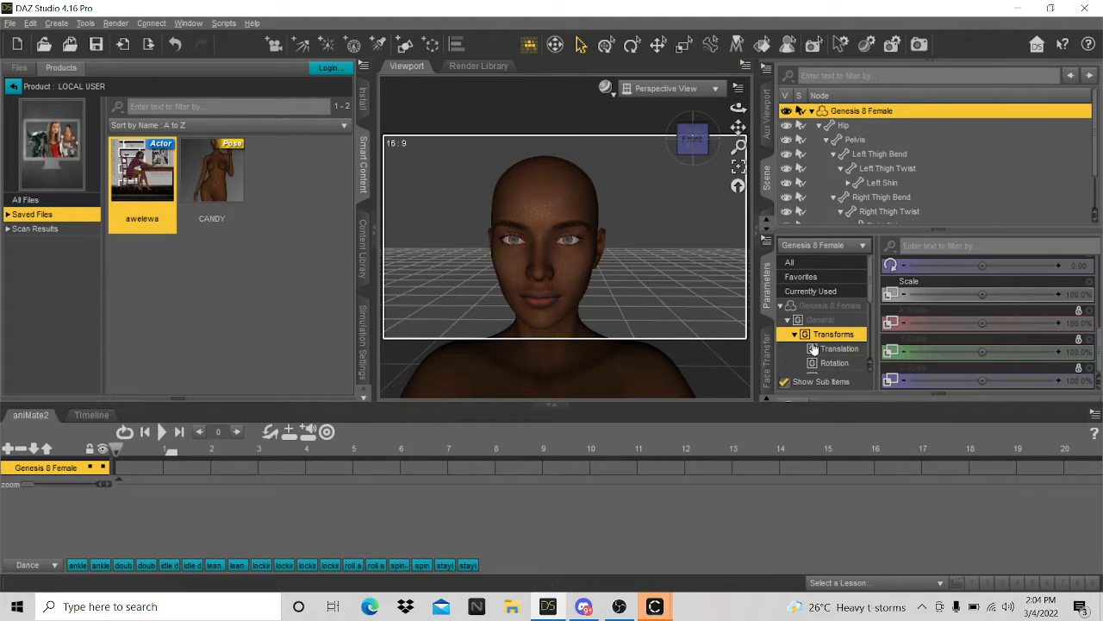
# - Expand Actor > Head > Face > Eyes in Parameters to reach the eyelash sliders
pyautogui.scroll(-3, 813, 349)
pyautogui.click(786, 310)
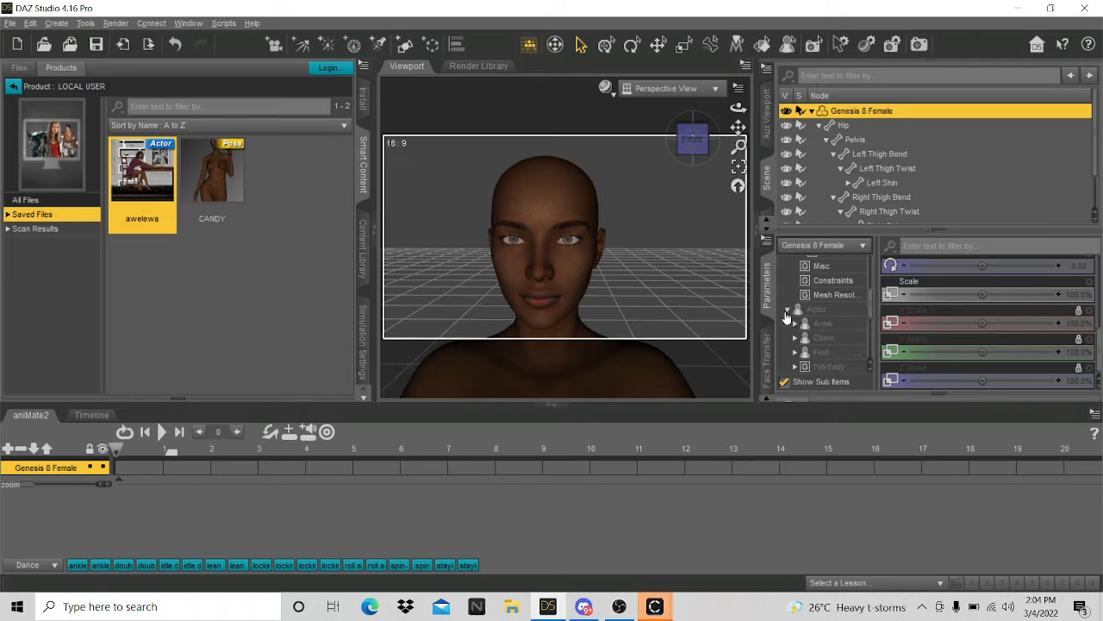
pyautogui.scroll(-3, 810, 328)
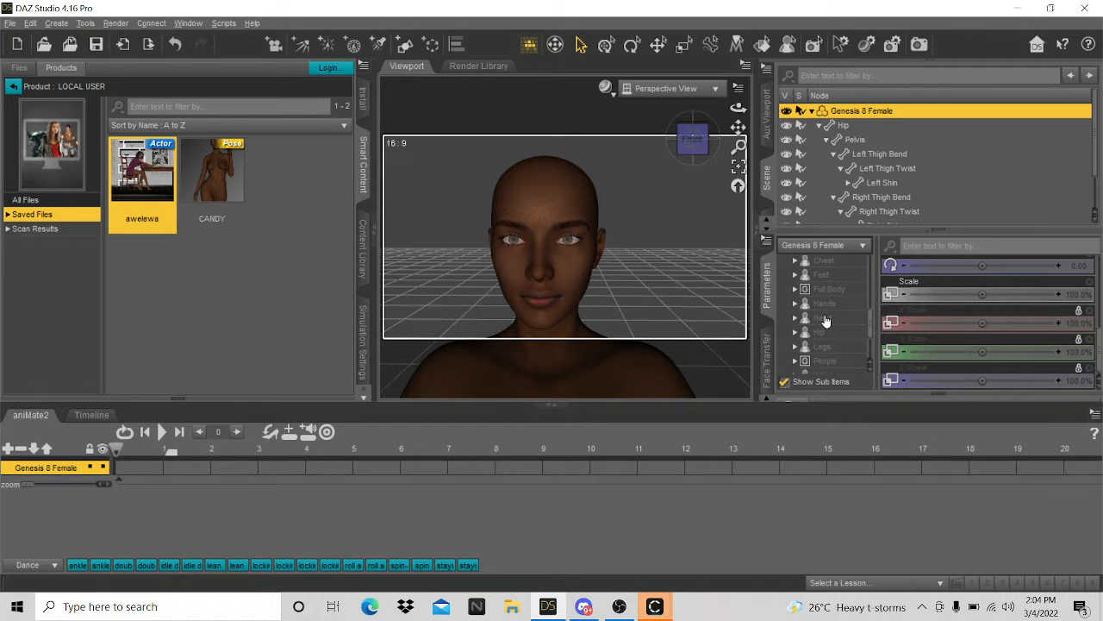
pyautogui.click(825, 318)
pyautogui.scroll(-3, 823, 324)
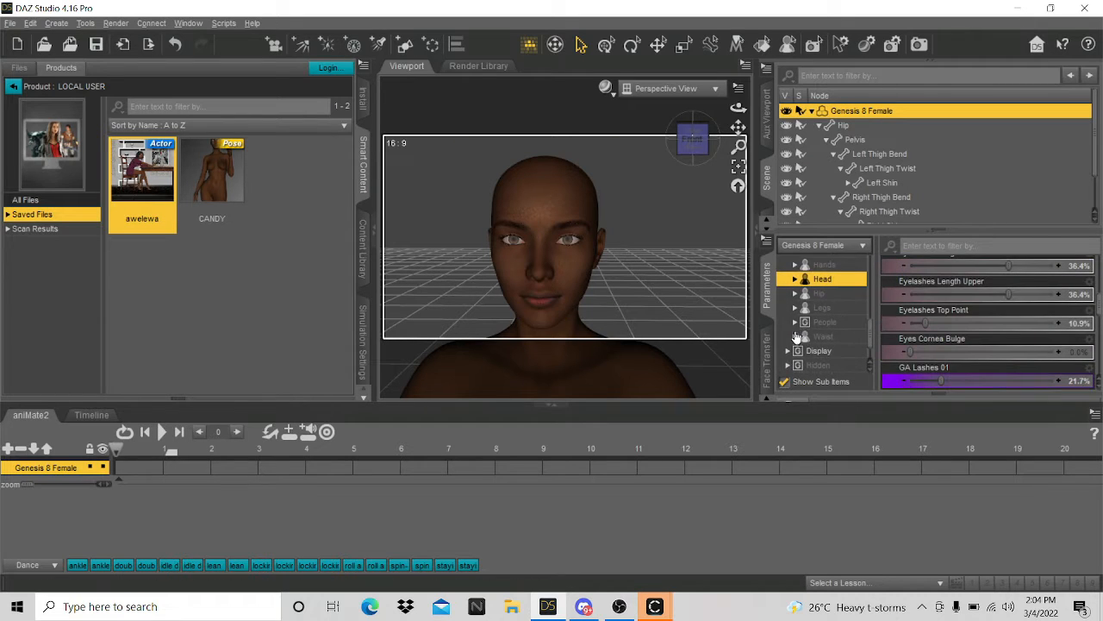
pyautogui.scroll(-2, 806, 339)
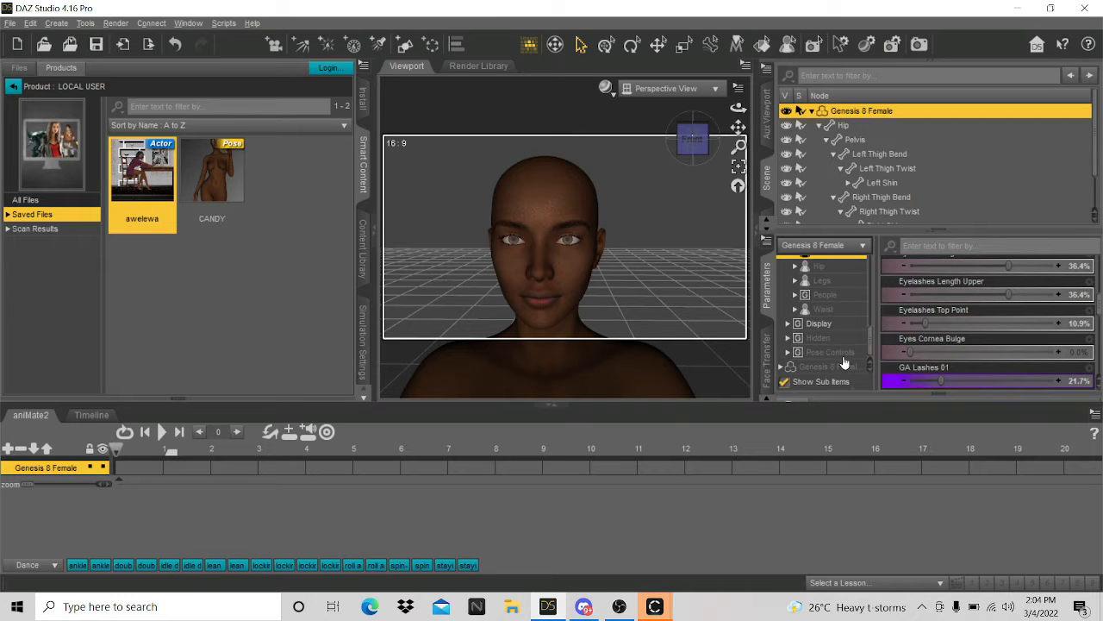
pyautogui.scroll(2, 818, 322)
pyautogui.scroll(4, 582, 290)
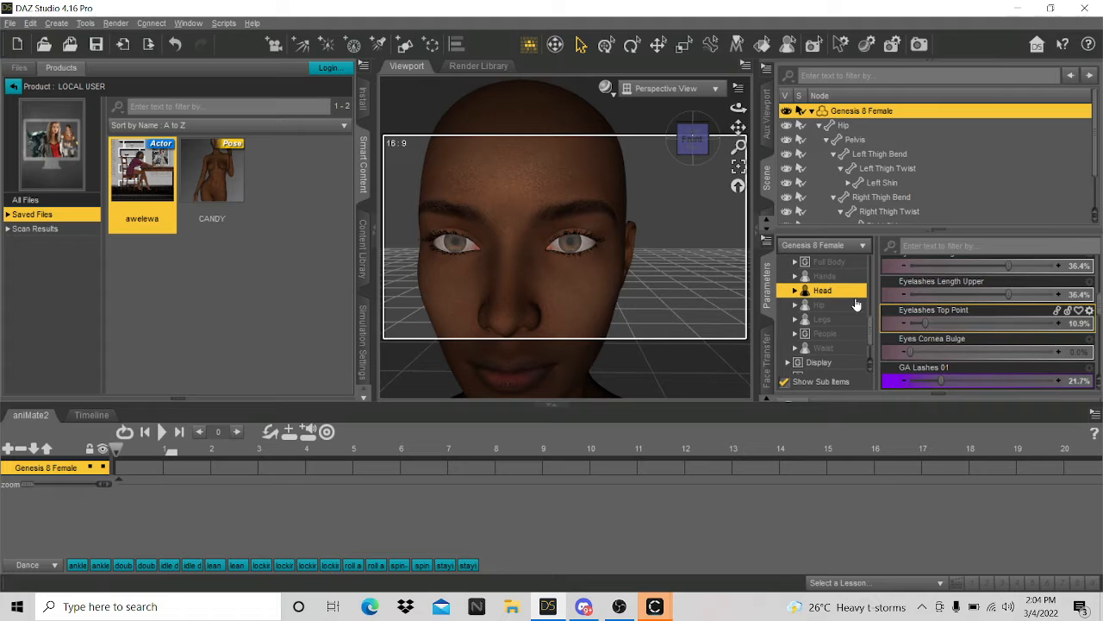
pyautogui.scroll(-5, 936, 349)
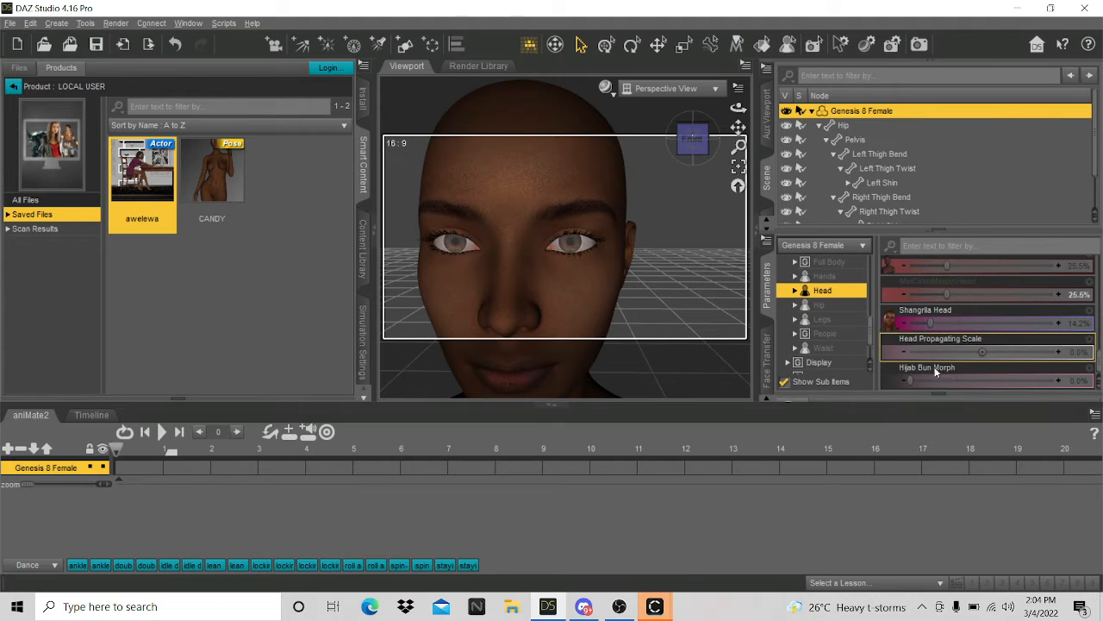
pyautogui.scroll(-5, 935, 358)
pyautogui.scroll(8, 931, 362)
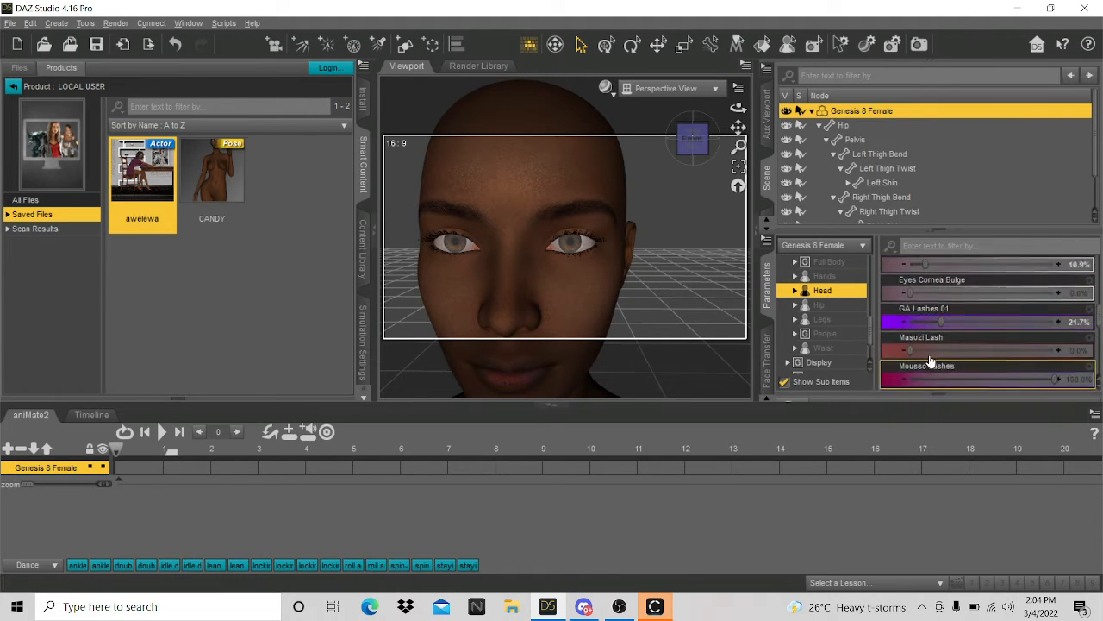
pyautogui.click(794, 291)
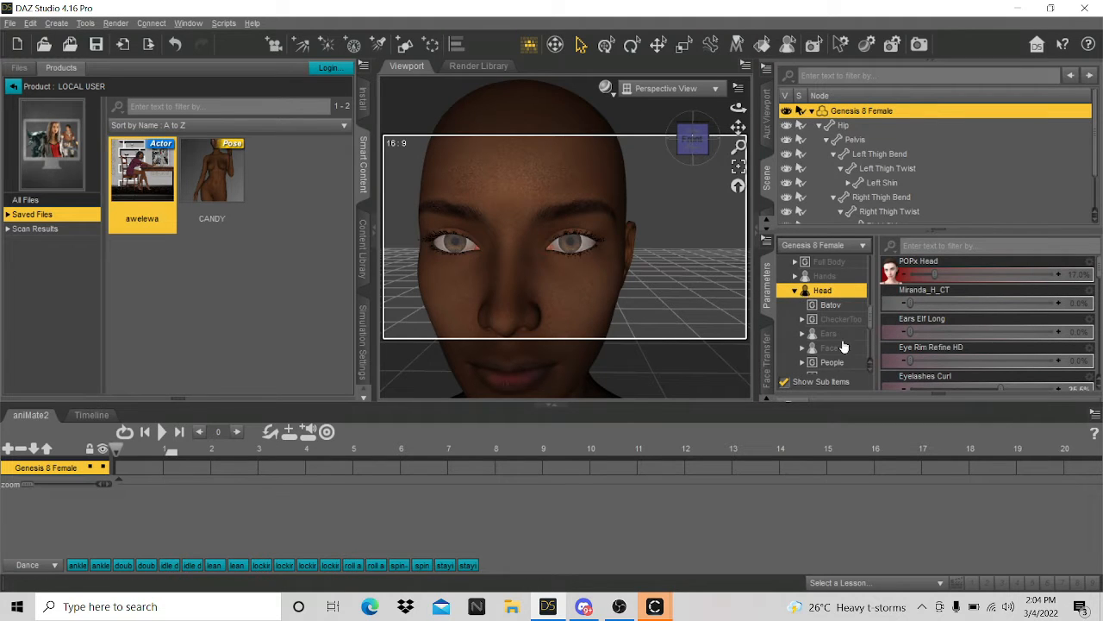
pyautogui.click(802, 348)
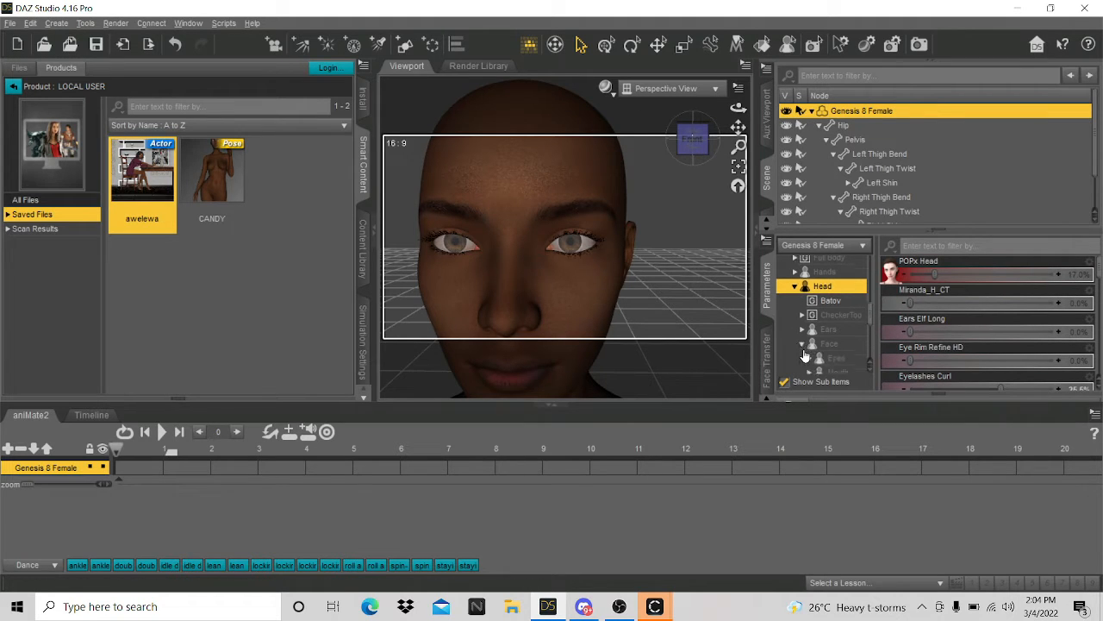
pyautogui.scroll(-2, 819, 327)
pyautogui.click(836, 286)
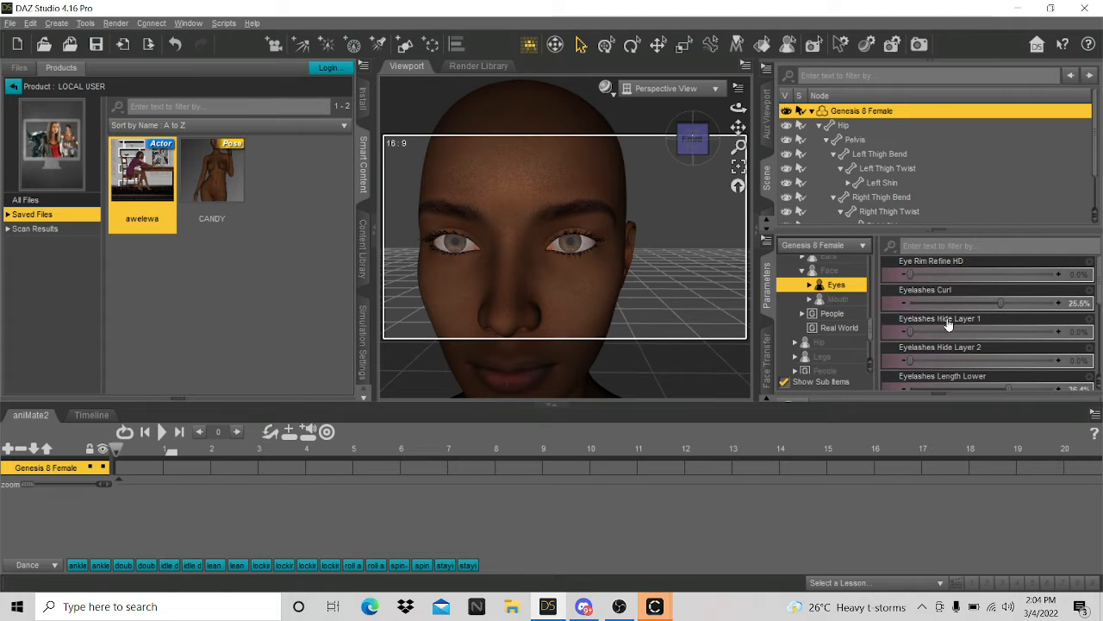
pyautogui.scroll(-3, 948, 323)
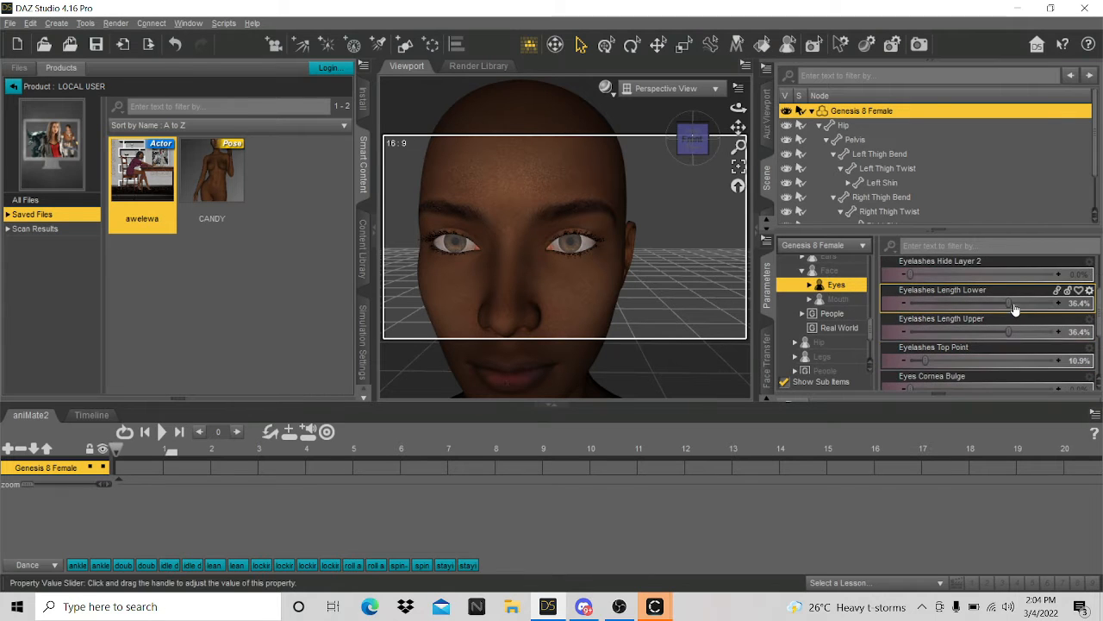
# - Set Eyelashes Length Lower and Eyelashes Length Upper both to 100%
pyautogui.moveTo(1010, 302); pyautogui.dragTo(1068, 296)
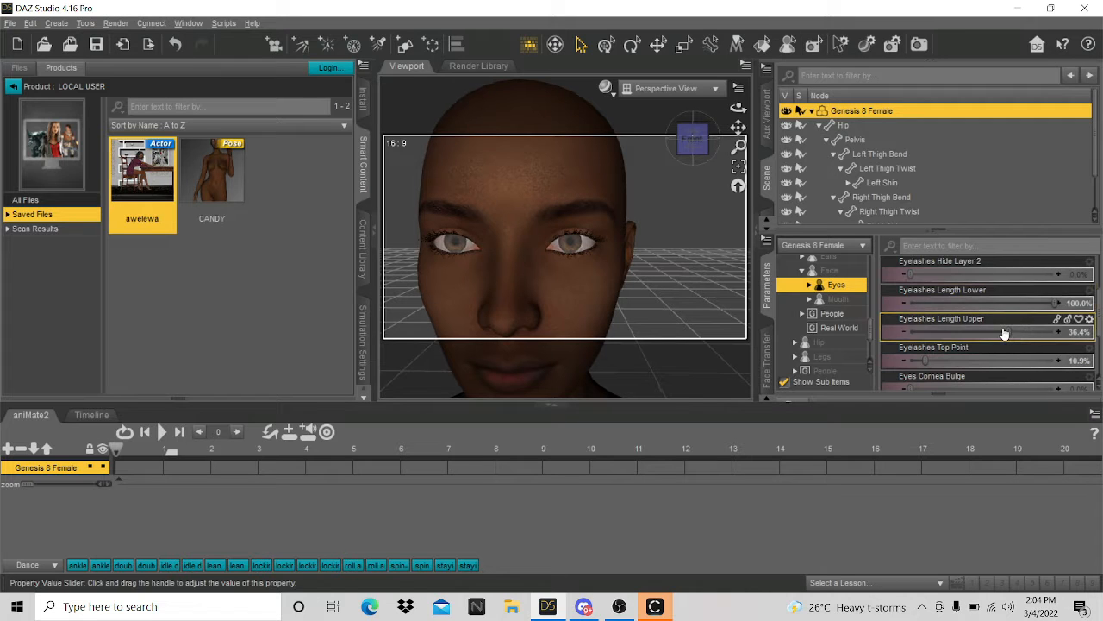
pyautogui.moveTo(1012, 331); pyautogui.dragTo(1101, 332)
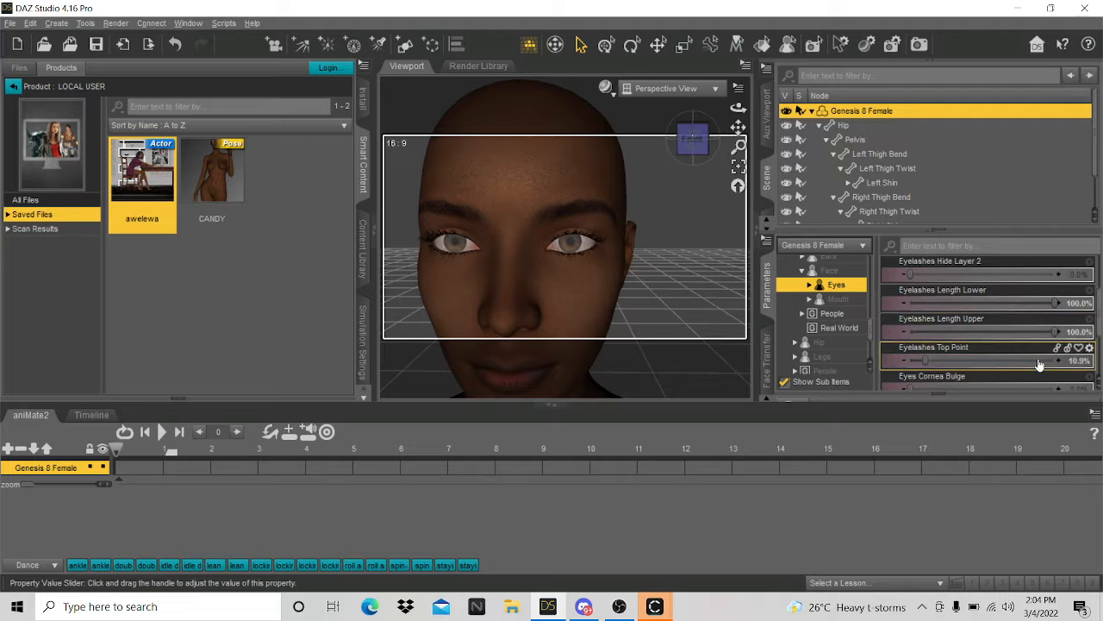
pyautogui.scroll(-3, 961, 357)
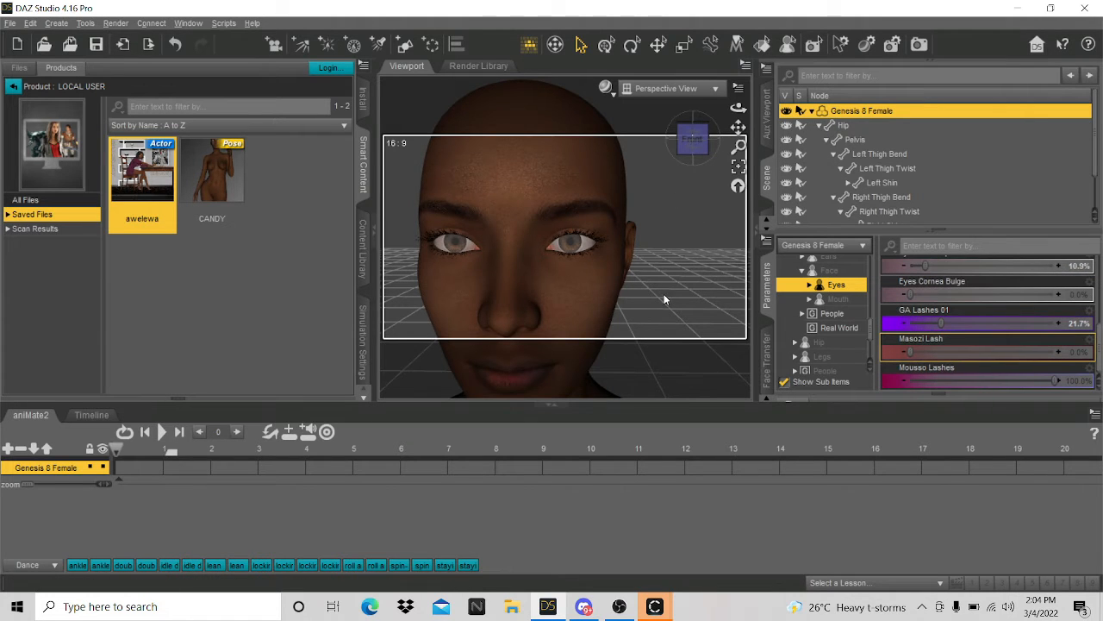
pyautogui.scroll(-10, 664, 294)
pyautogui.scroll(2, 674, 188)
pyautogui.scroll(4, 622, 221)
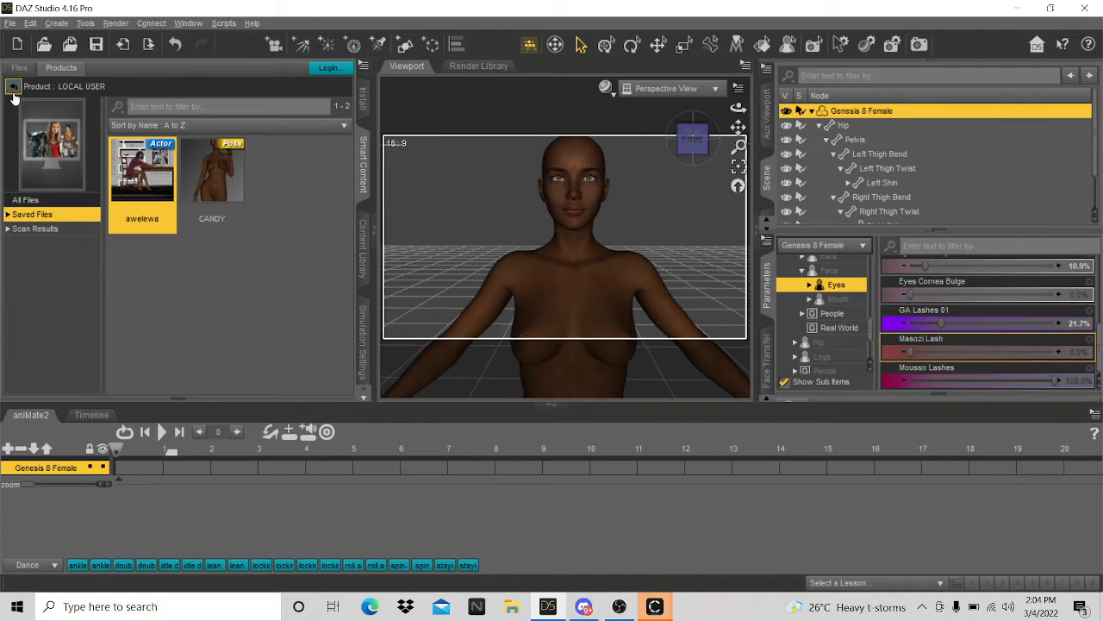
# - Browse the installed Hair products to locate MRL Amara Braids
pyautogui.click(13, 86)
pyautogui.scroll(2, 15, 336)
pyautogui.scroll(3, 15, 336)
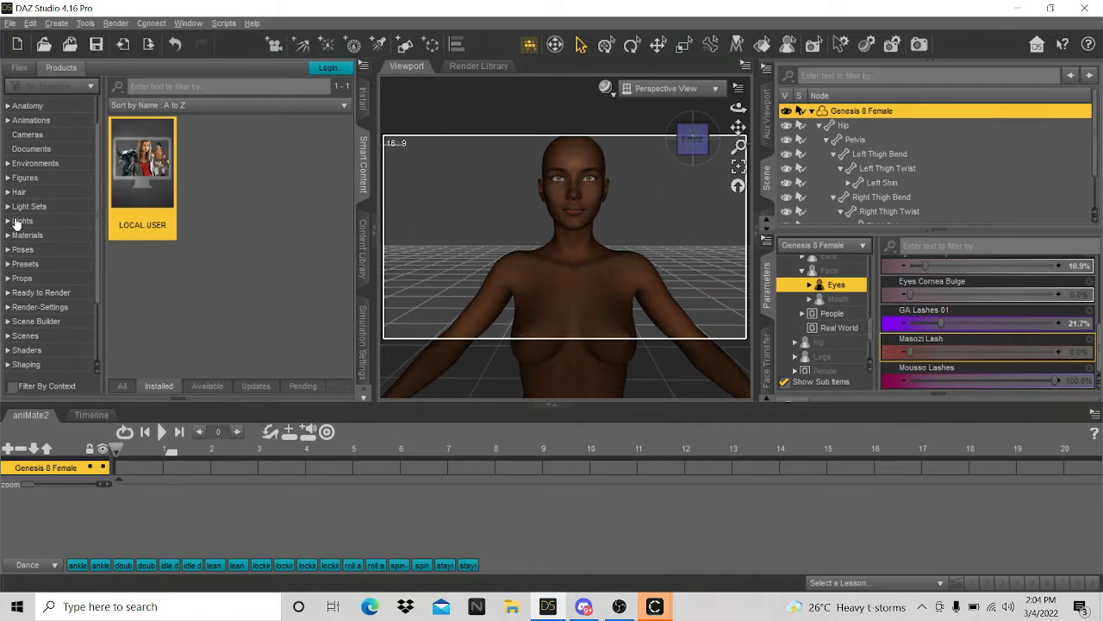
pyautogui.click(19, 192)
pyautogui.scroll(-15, 189, 327)
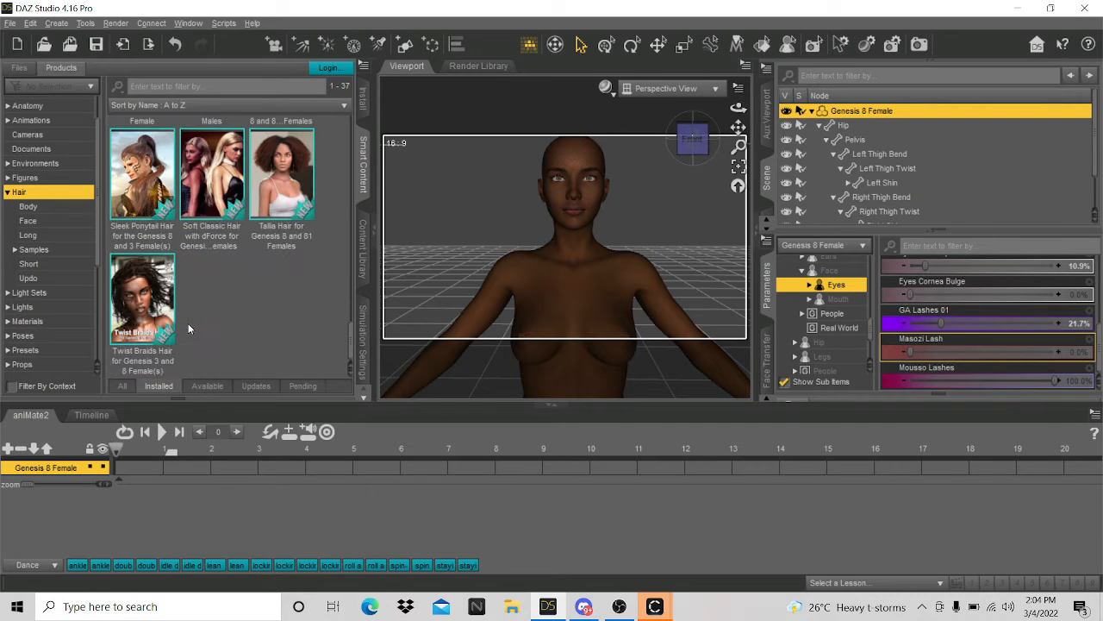
pyautogui.scroll(15, 188, 323)
pyautogui.moveTo(177, 320)
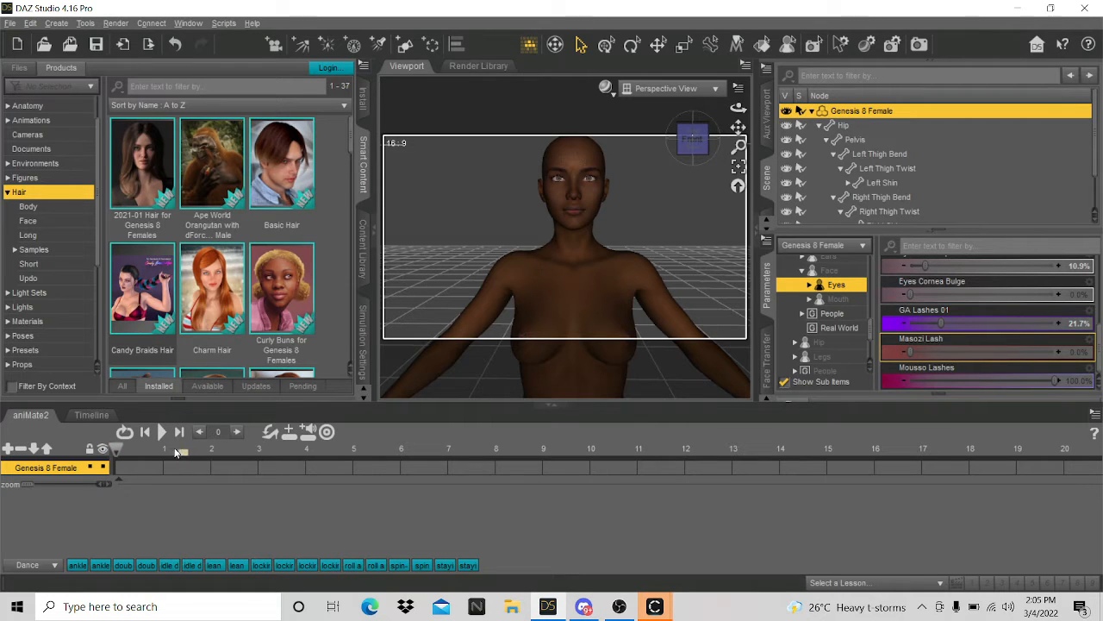
pyautogui.scroll(-5, 228, 213)
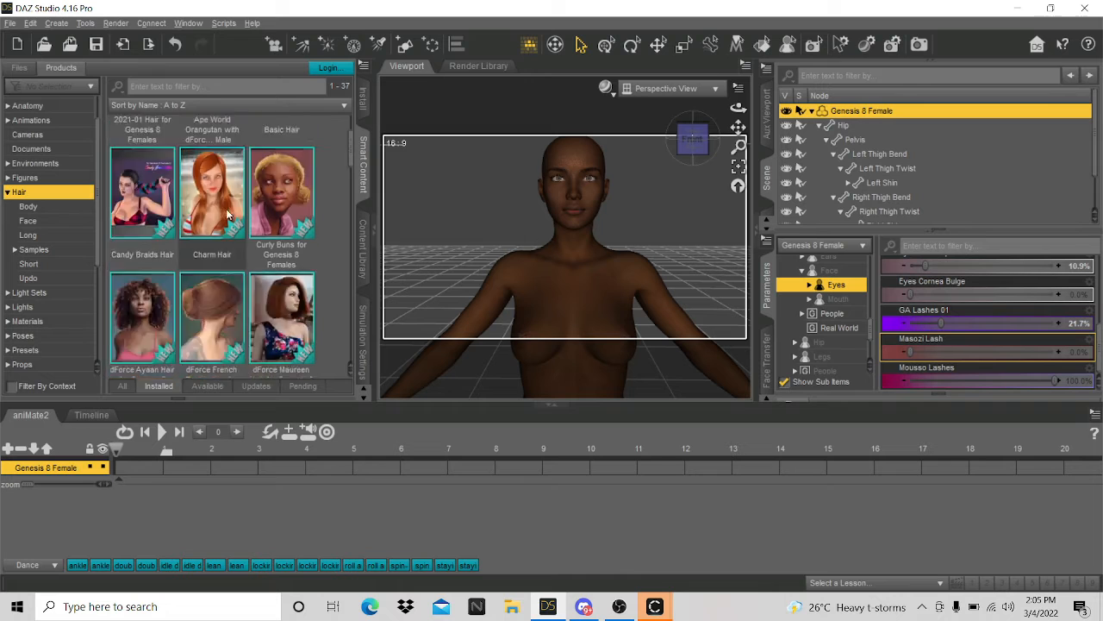
pyautogui.scroll(-5, 228, 213)
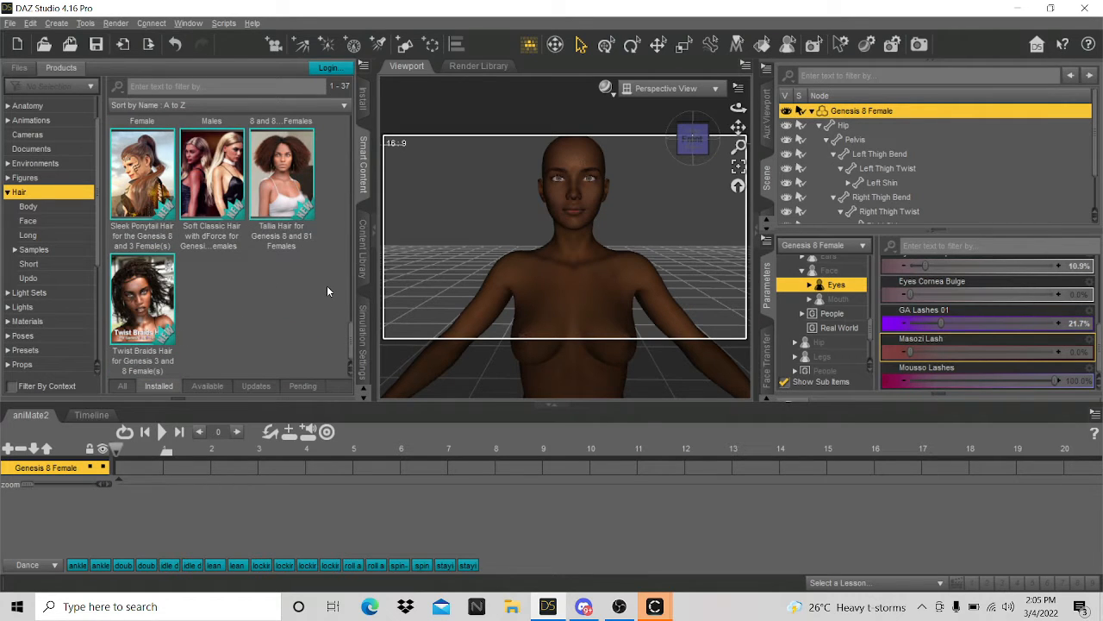
pyautogui.scroll(6, 289, 319)
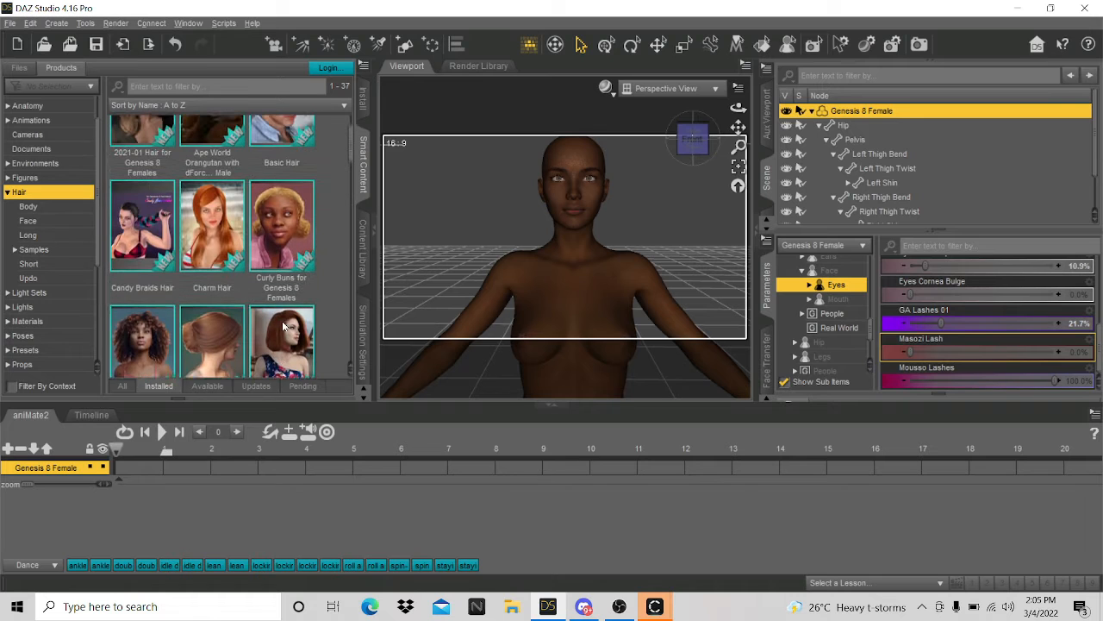
pyautogui.scroll(2, 216, 276)
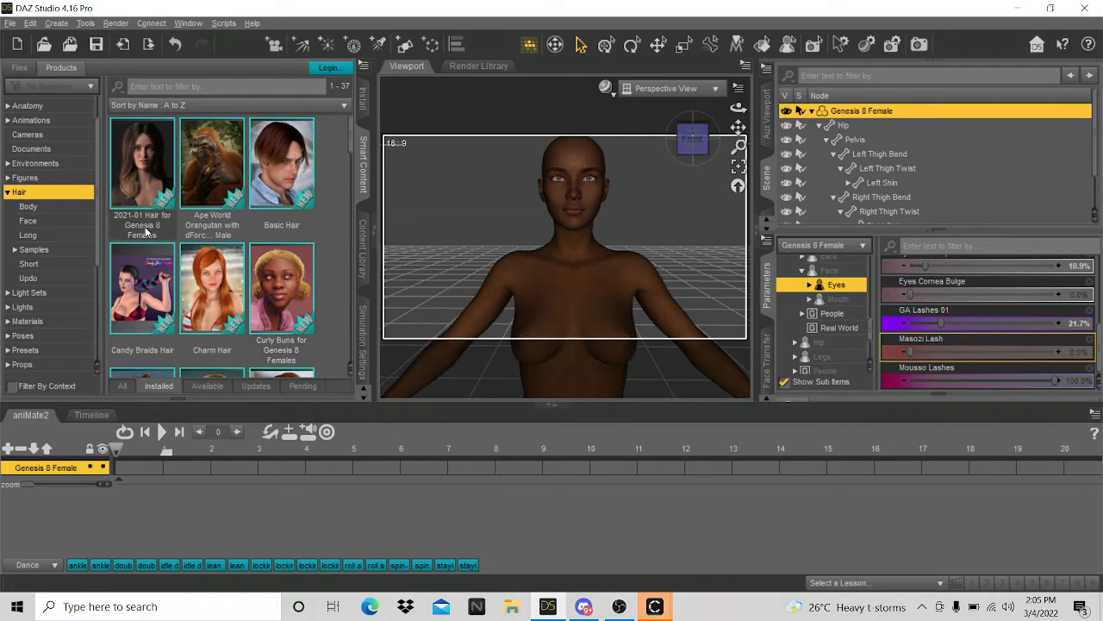
pyautogui.scroll(-4, 201, 330)
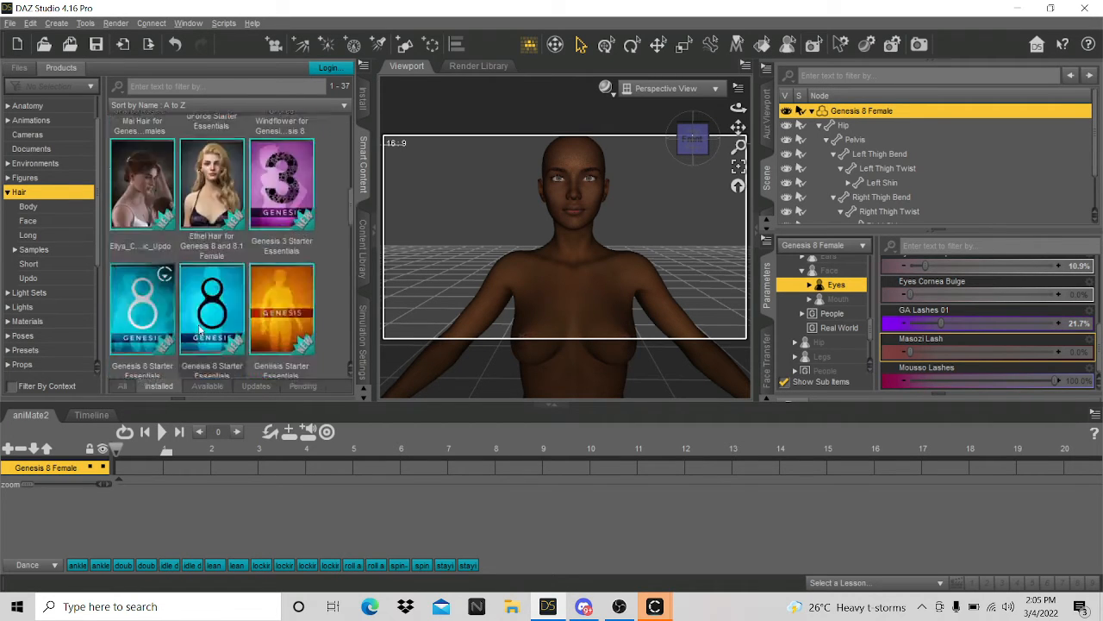
pyautogui.scroll(-8, 199, 328)
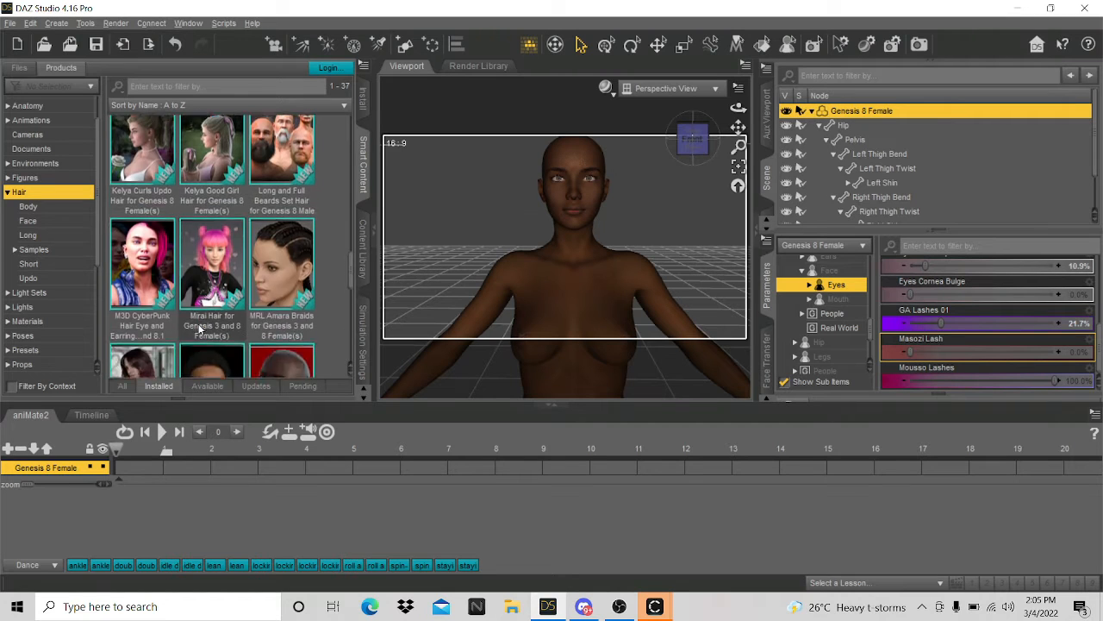
pyautogui.scroll(1, 199, 326)
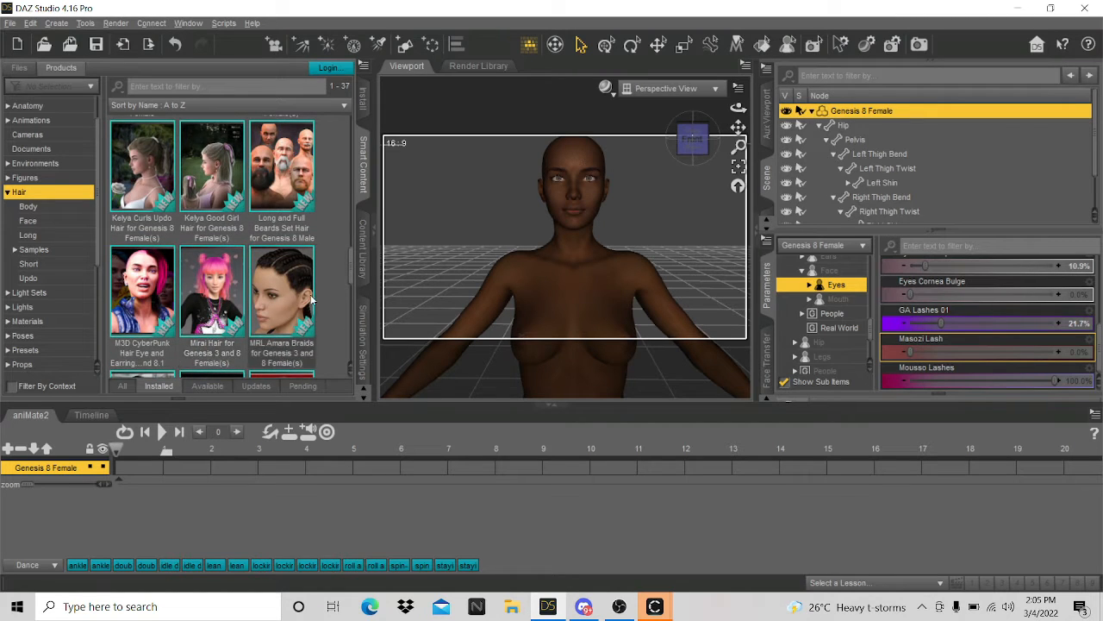
pyautogui.click(819, 126)
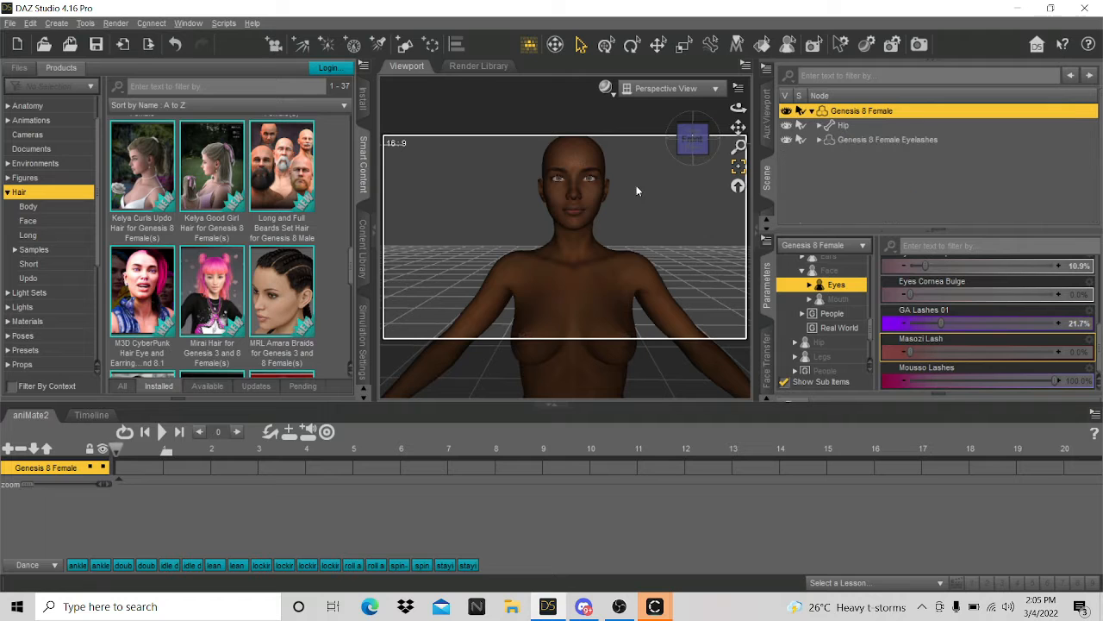
# - Load the MRL Amara Braids Genesis 8 Female hair onto the figure
pyautogui.doubleClick(293, 287)
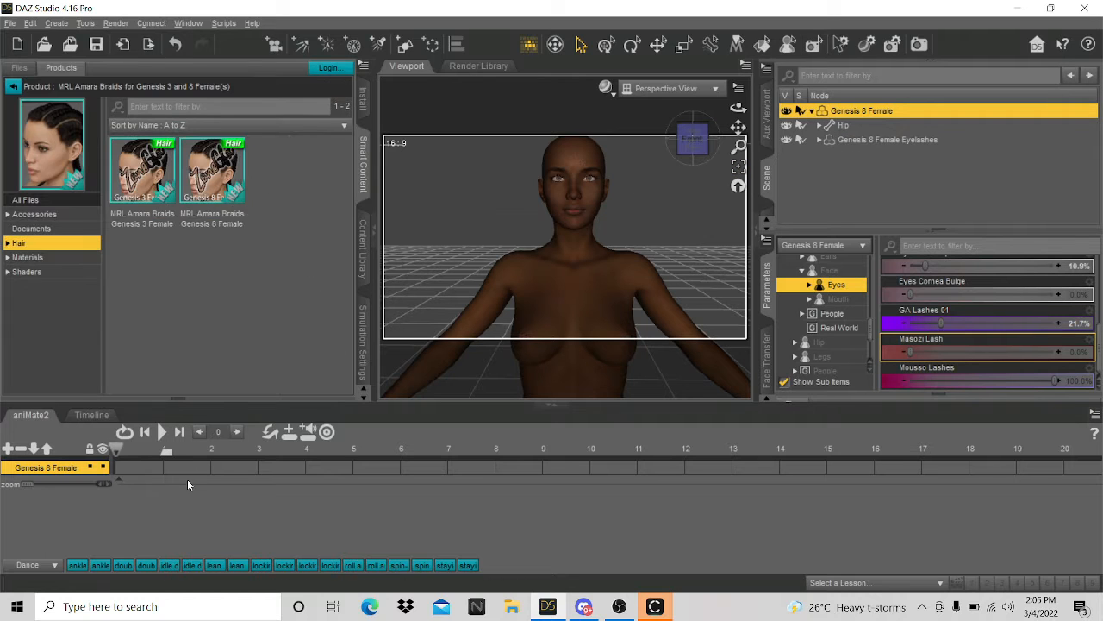
pyautogui.doubleClick(216, 190)
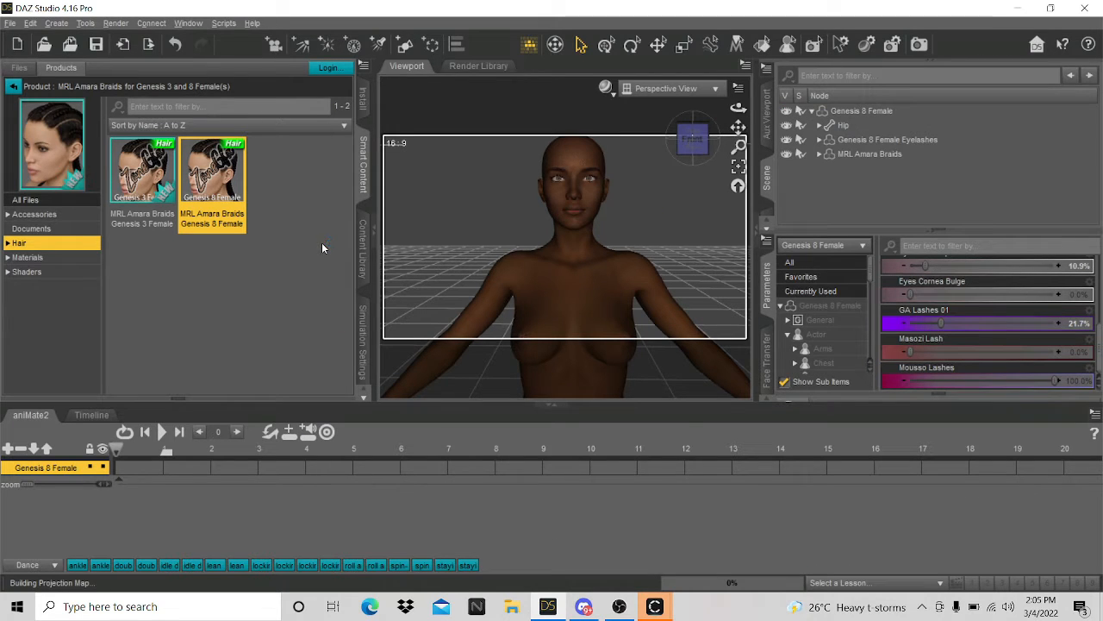
pyautogui.scroll(5, 593, 240)
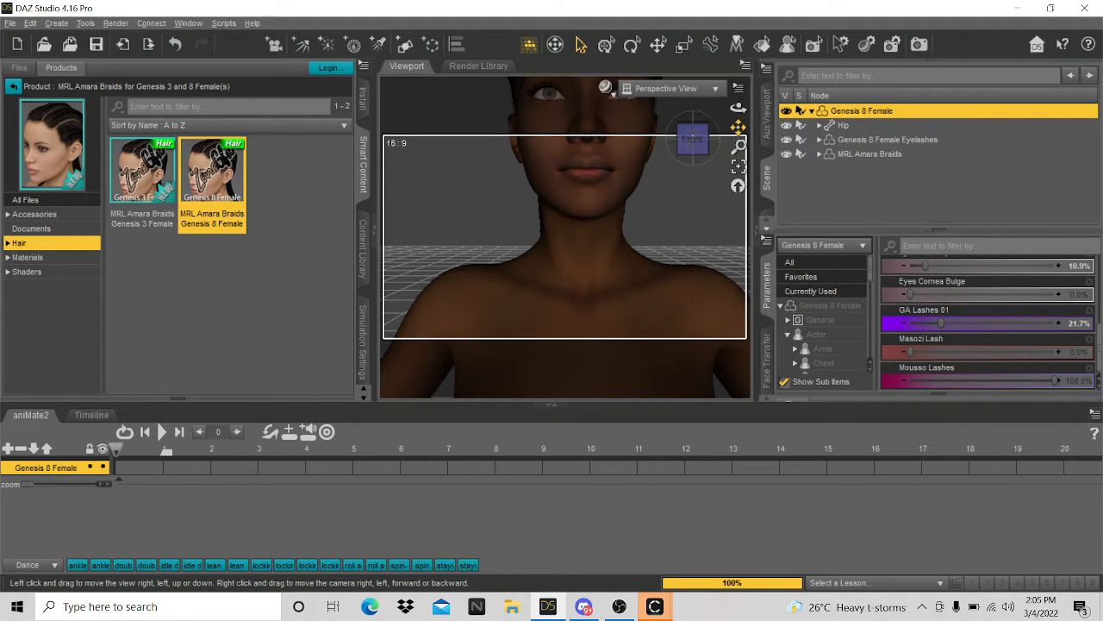
pyautogui.moveTo(738, 127); pyautogui.dragTo(738, 138)
pyautogui.click(13, 86)
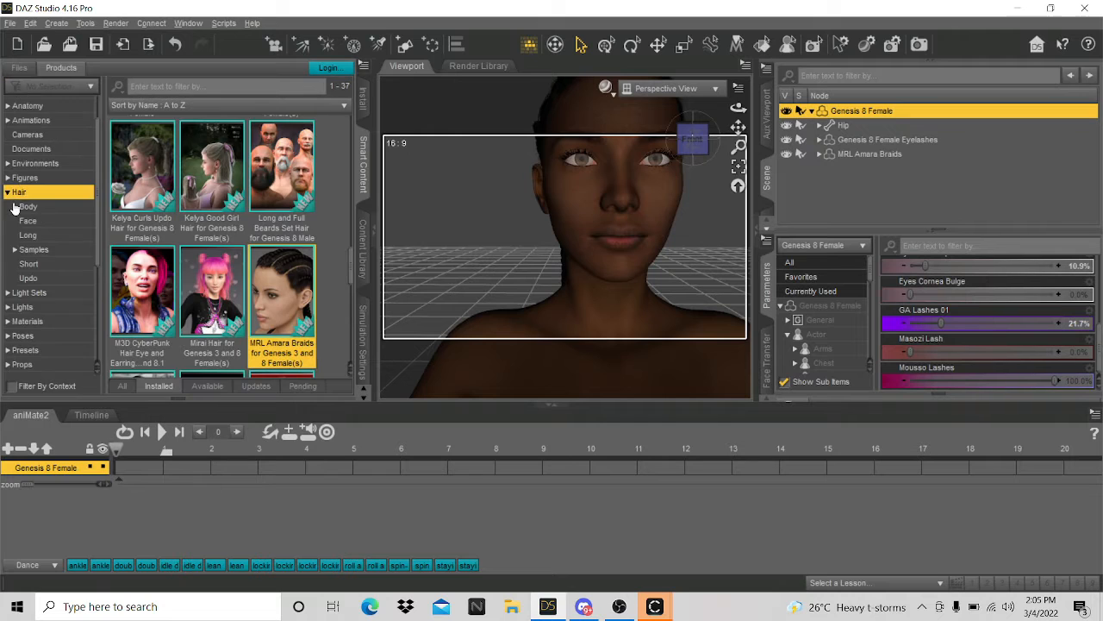
# - Collapse Hair and Accessories, list the Wardrobe products, and scroll down to the shoes
pyautogui.scroll(1, 13, 209)
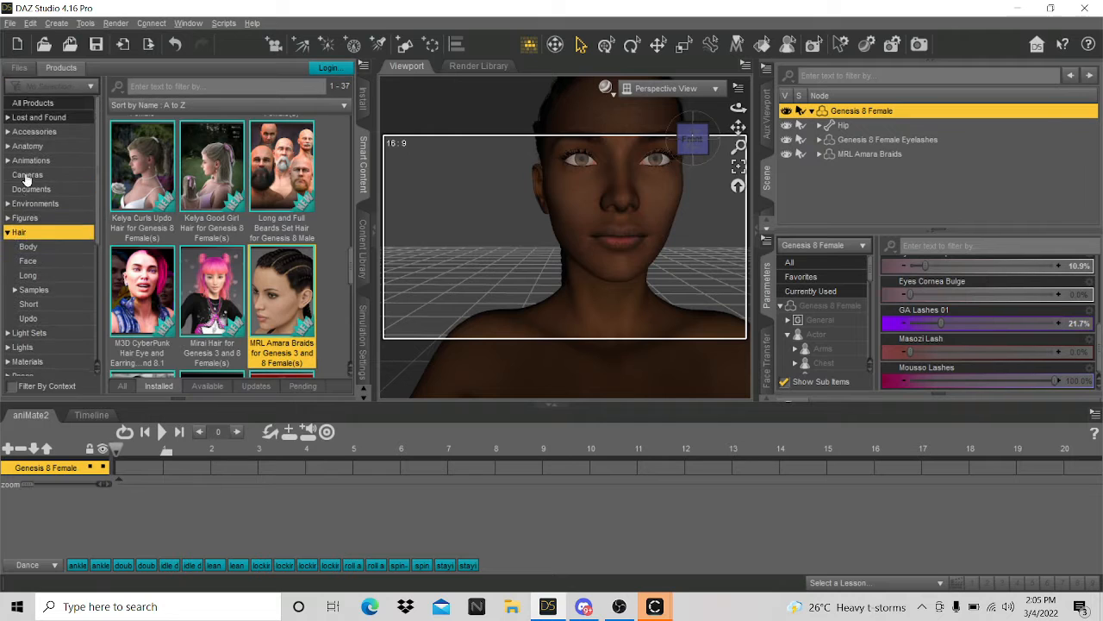
pyautogui.click(8, 233)
pyautogui.click(19, 131)
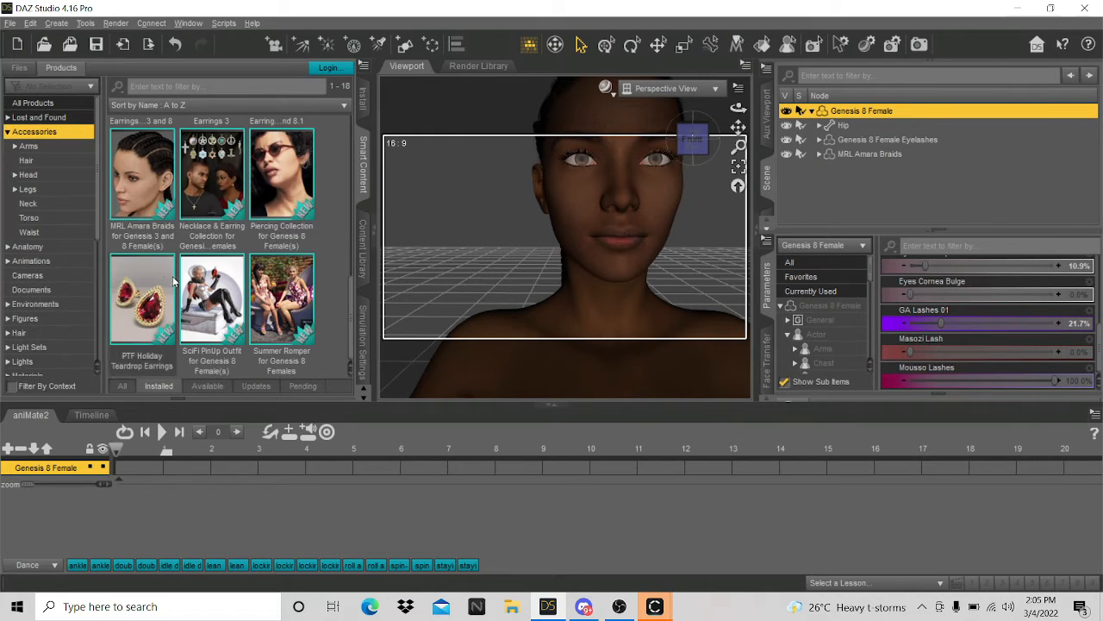
pyautogui.scroll(5, 230, 297)
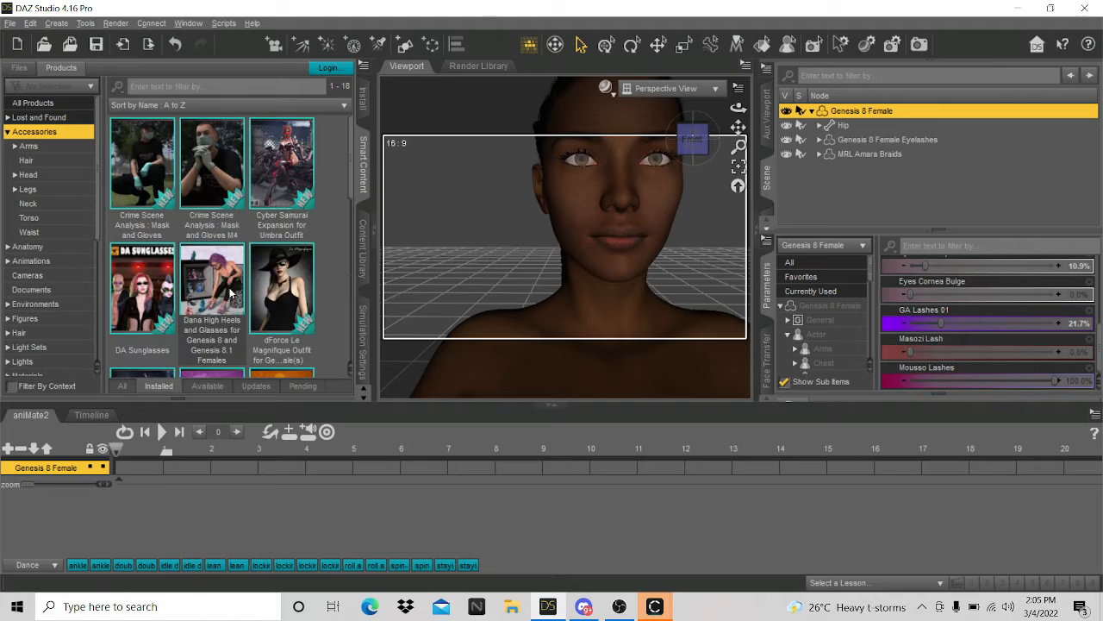
pyautogui.click(6, 133)
pyautogui.scroll(-3, 52, 259)
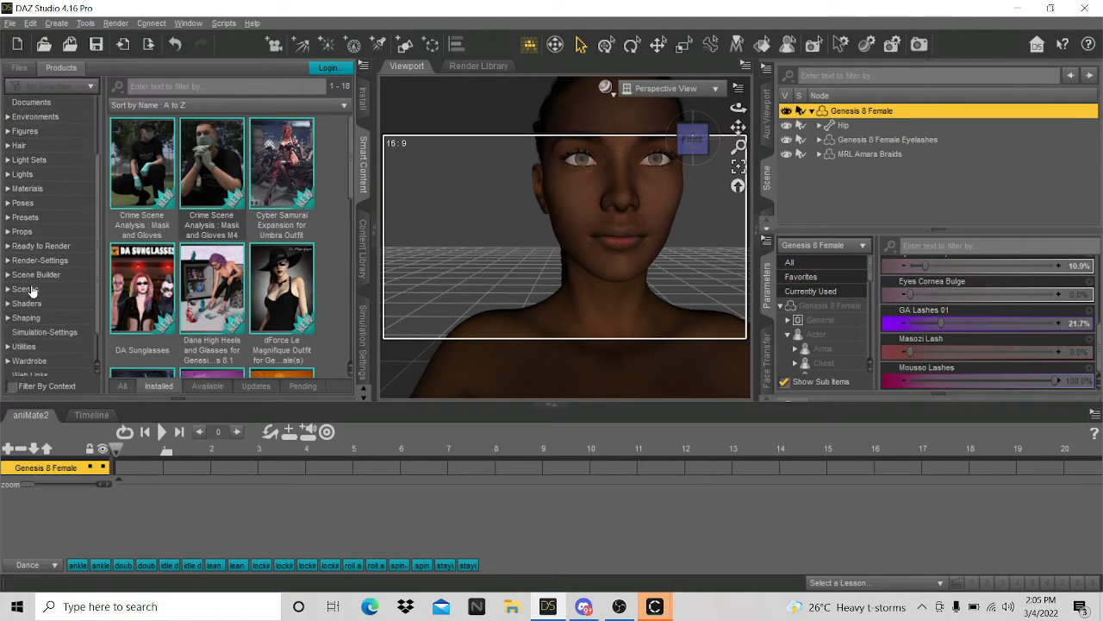
pyautogui.scroll(-6, 504, 210)
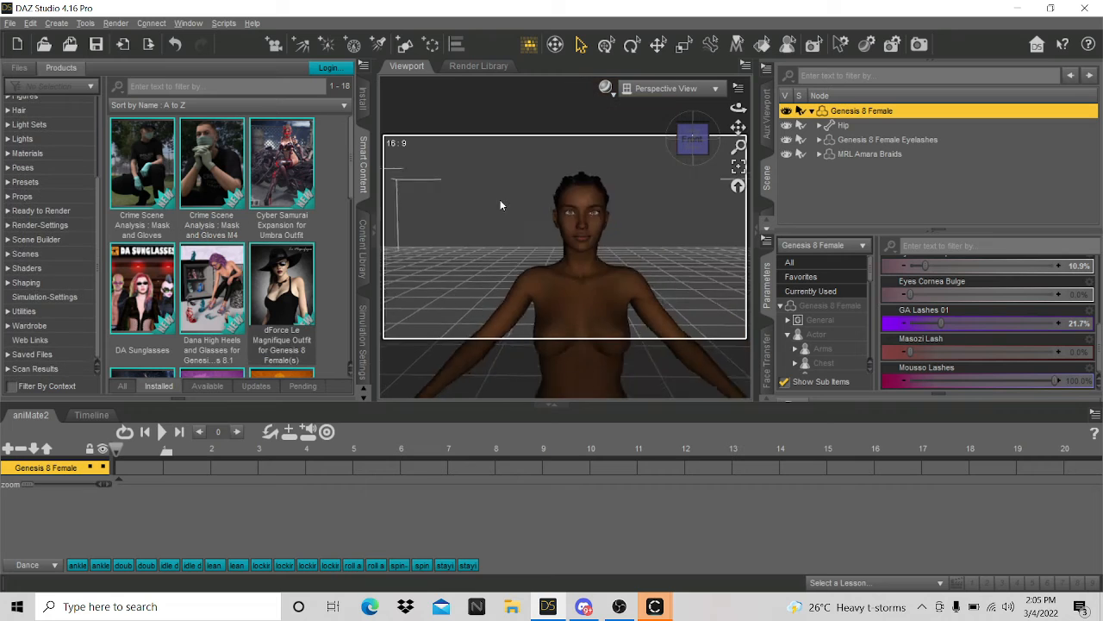
pyautogui.click(50, 328)
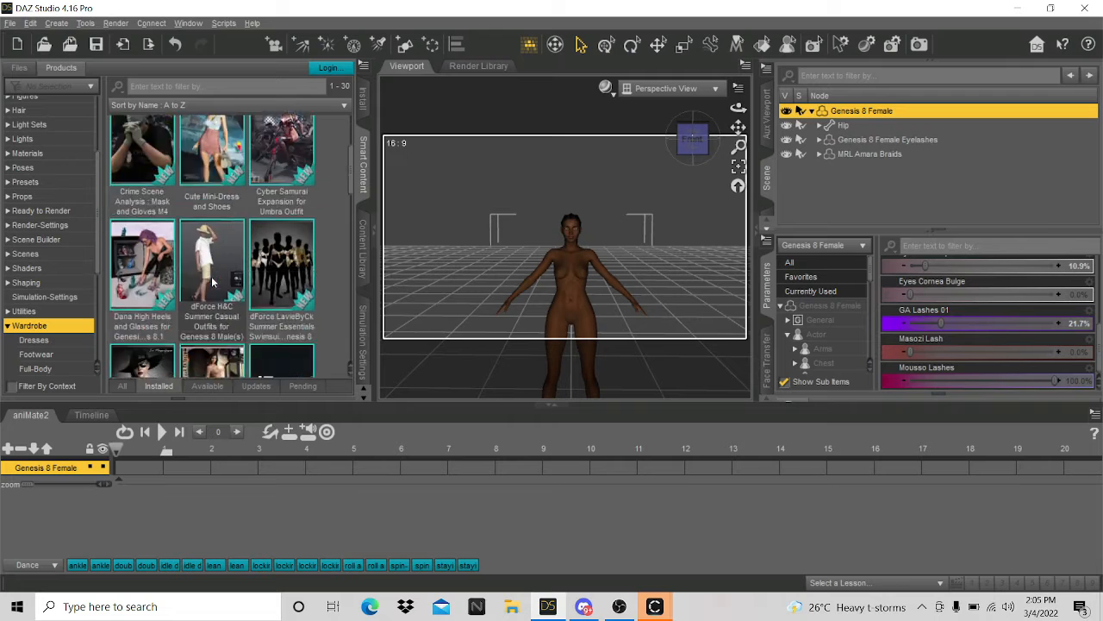
pyautogui.click(8, 326)
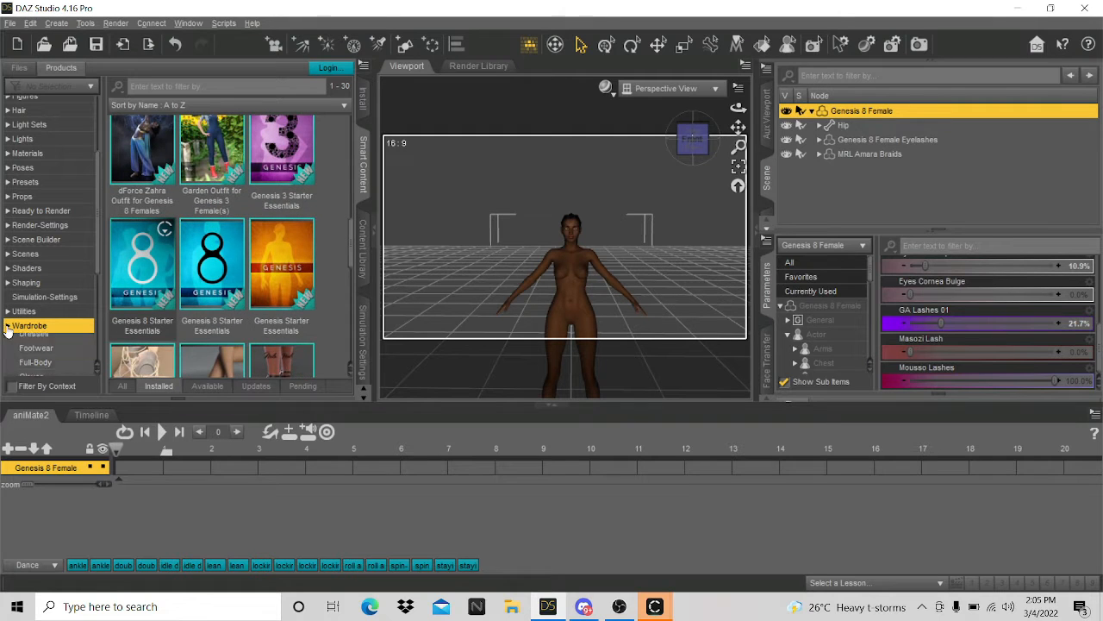
pyautogui.scroll(-1, 210, 274)
pyautogui.scroll(-2, 210, 274)
pyautogui.scroll(-2, 209, 274)
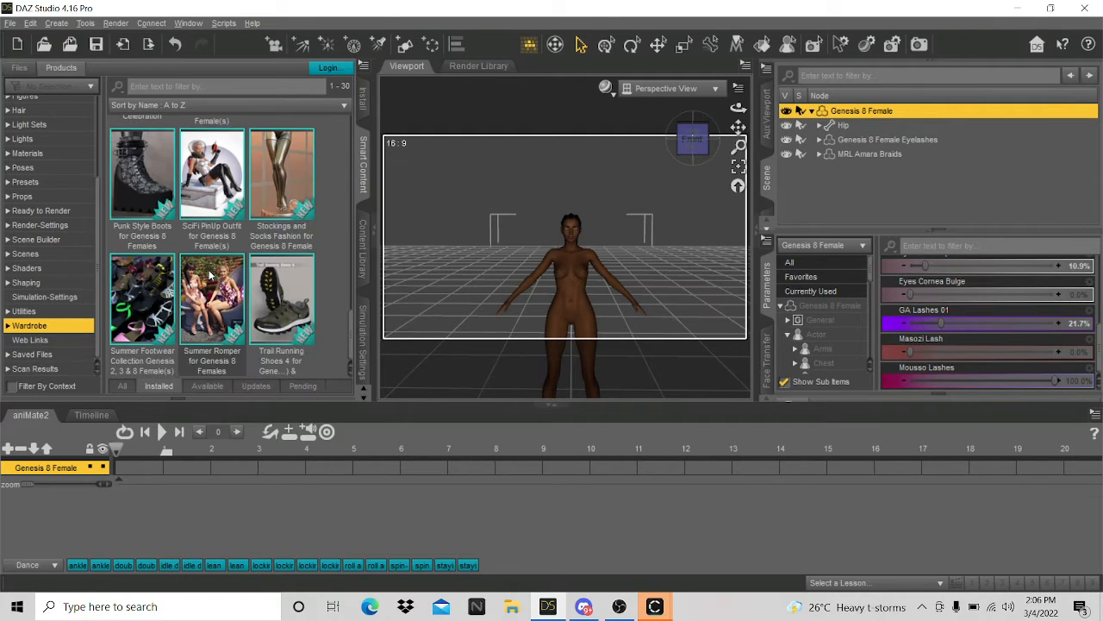
pyautogui.scroll(-3, 209, 274)
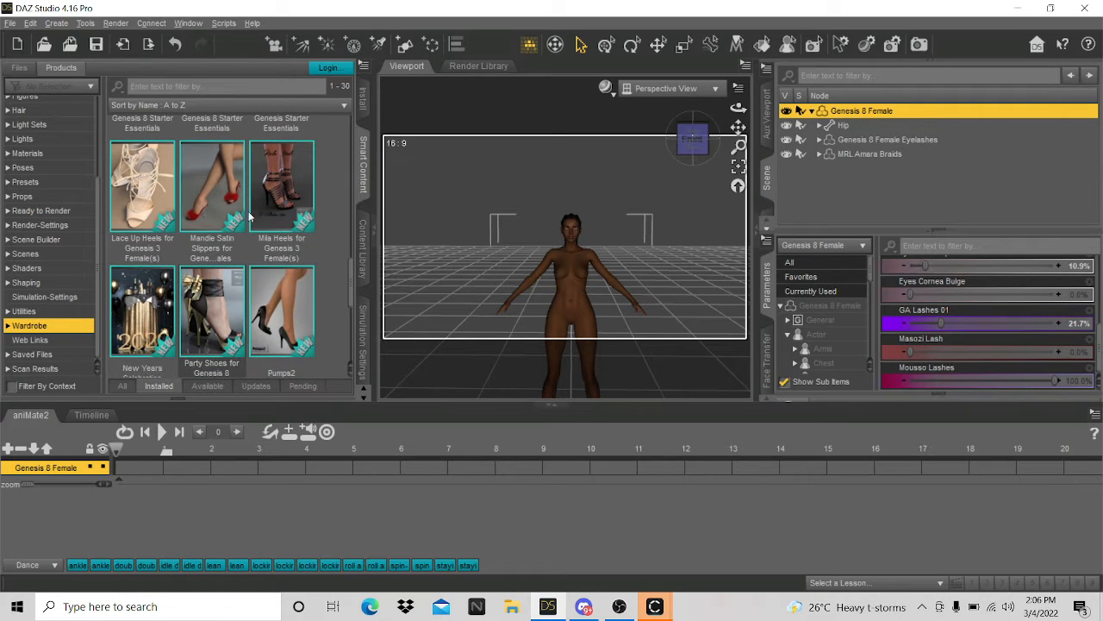
# - Apply the Mandie Satin Slippers Feet Pose to the figure, then put the slippers on her
pyautogui.click(192, 241)
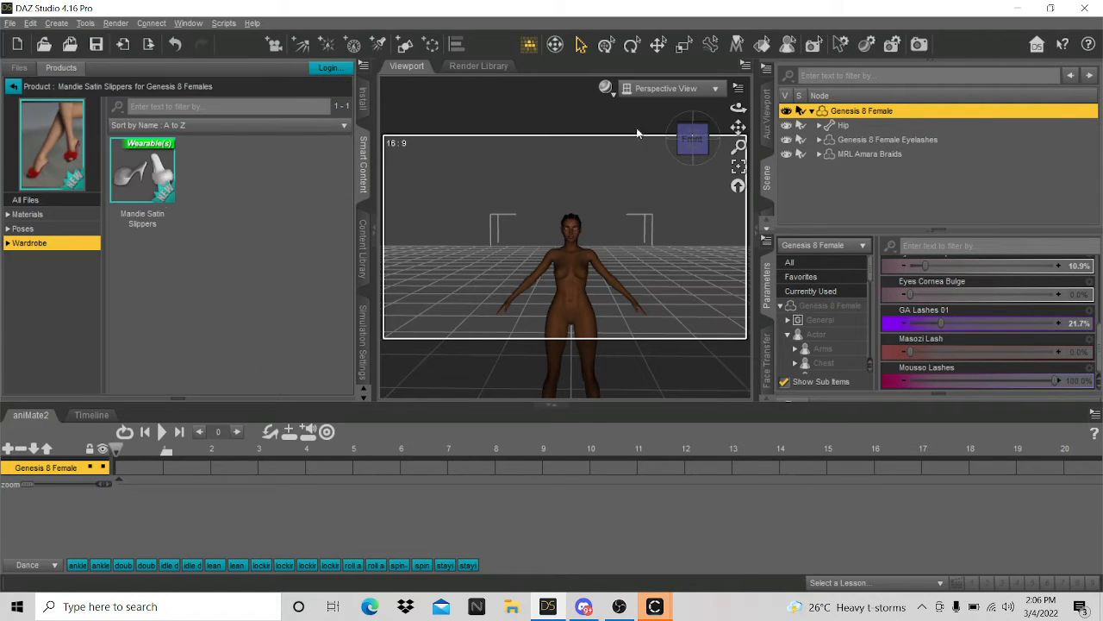
pyautogui.scroll(-3, 669, 180)
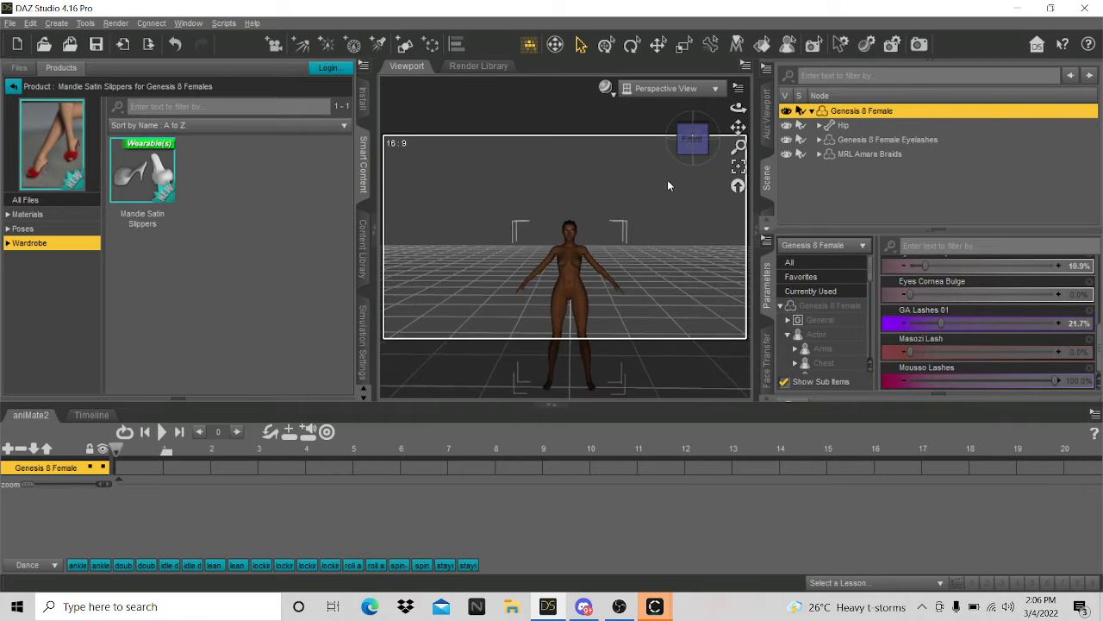
pyautogui.scroll(-4, 667, 181)
pyautogui.moveTo(738, 128); pyautogui.dragTo(736, 111)
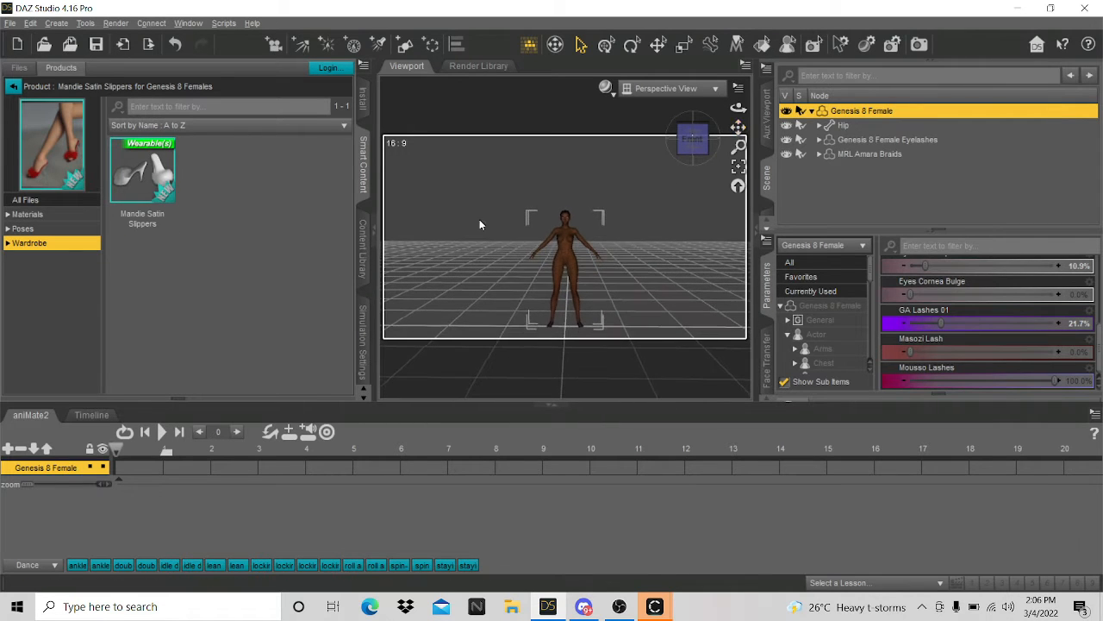
pyautogui.click(26, 228)
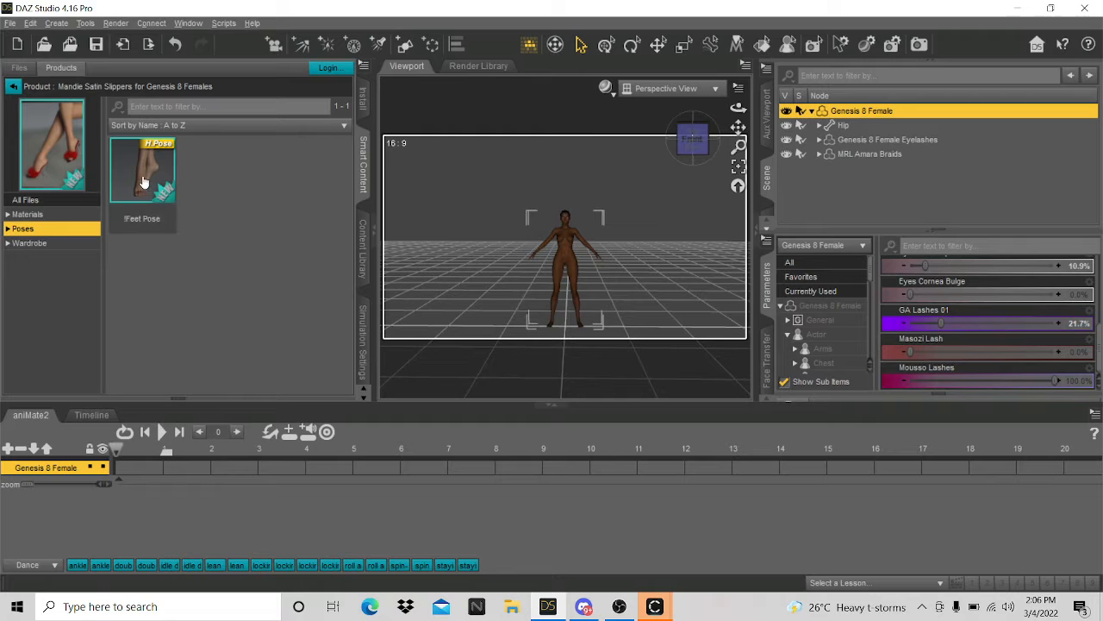
pyautogui.moveTo(143, 172); pyautogui.dragTo(542, 298)
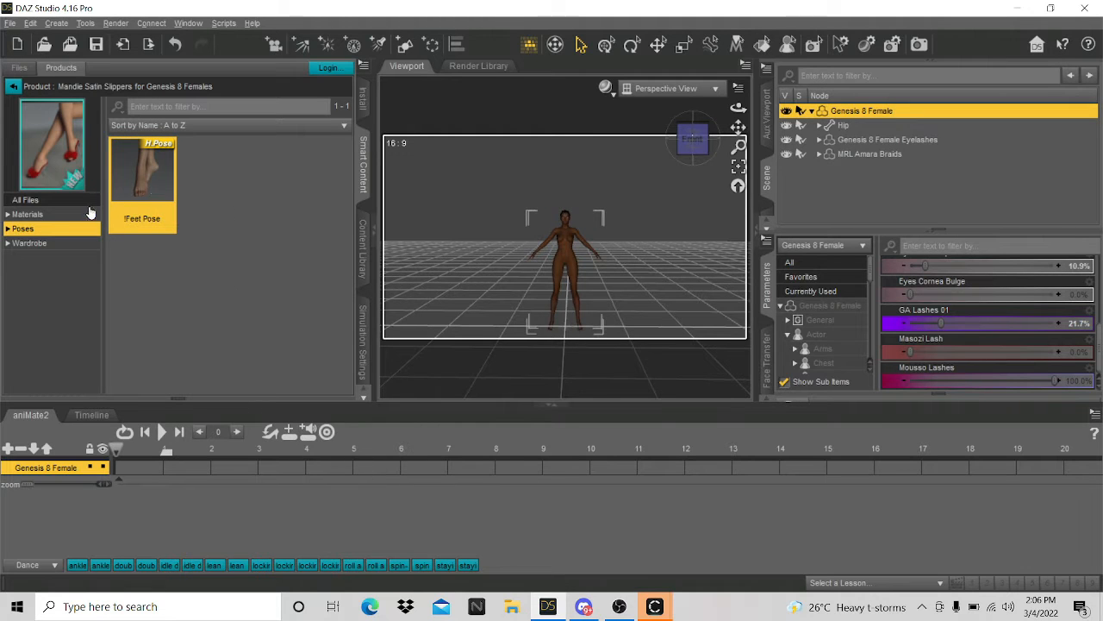
pyautogui.click(8, 243)
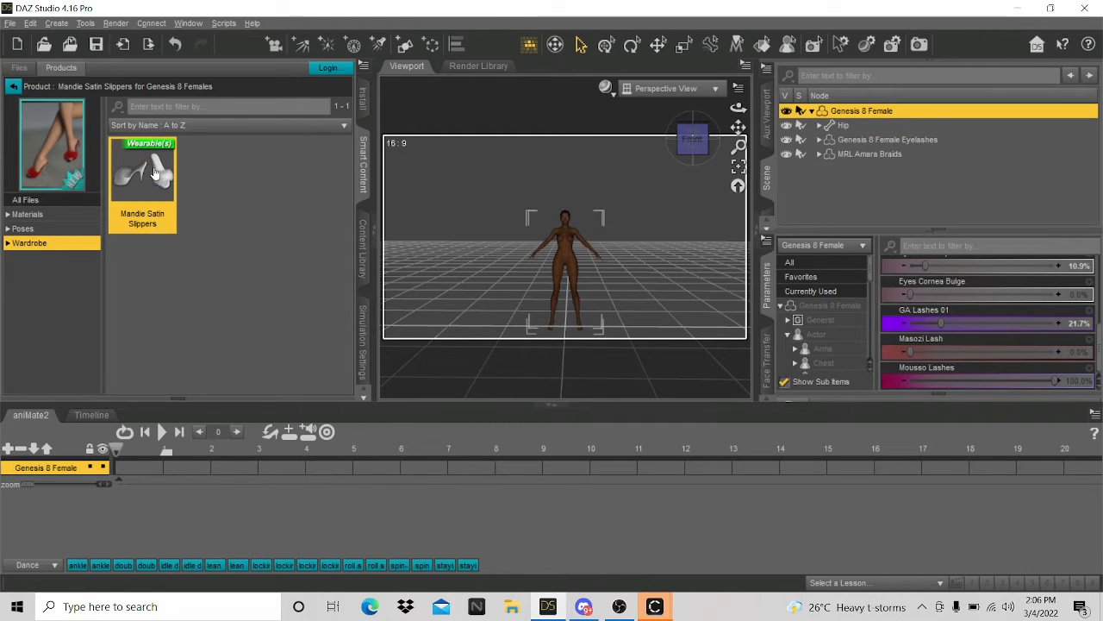
pyautogui.moveTo(163, 172); pyautogui.dragTo(591, 305)
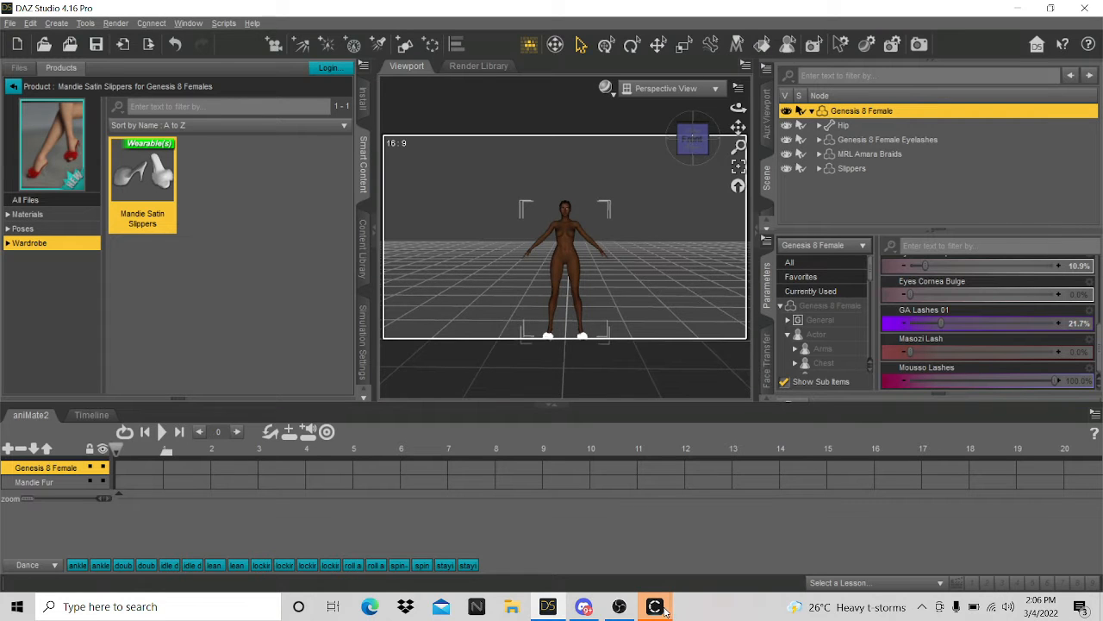
pyautogui.moveTo(664, 610)
pyautogui.click(708, 561)
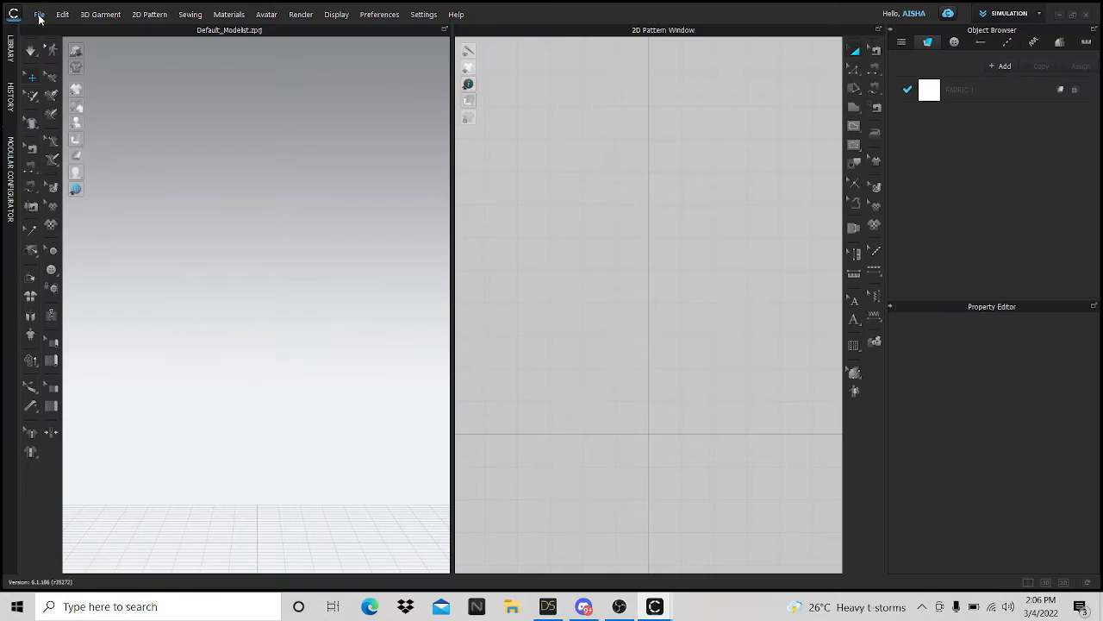
pyautogui.click(39, 15)
pyautogui.moveTo(62, 42)
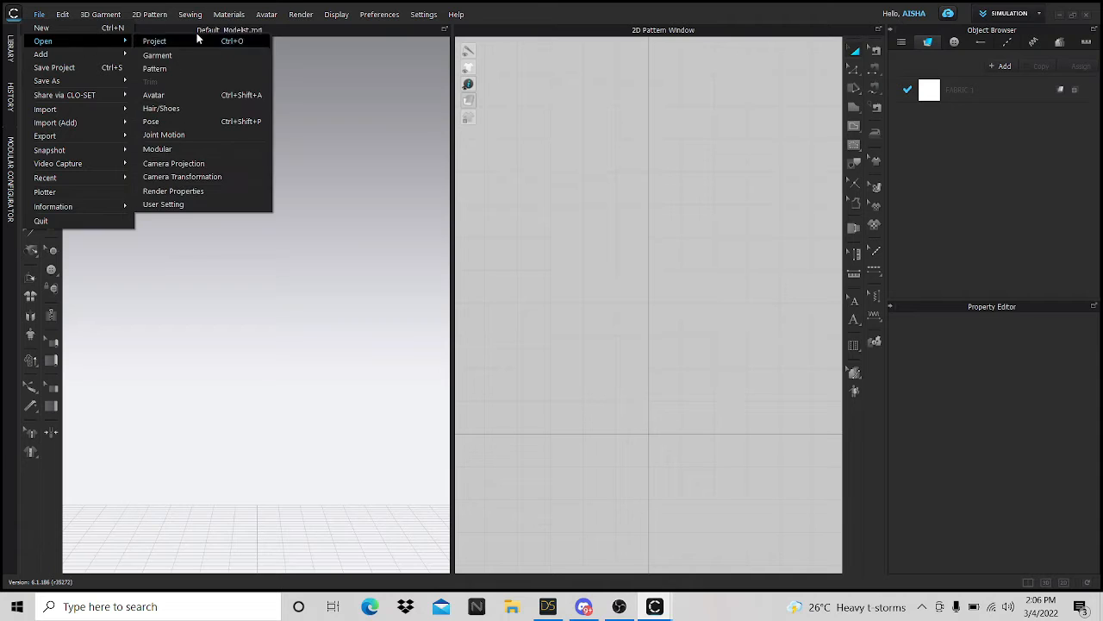
pyautogui.click(186, 42)
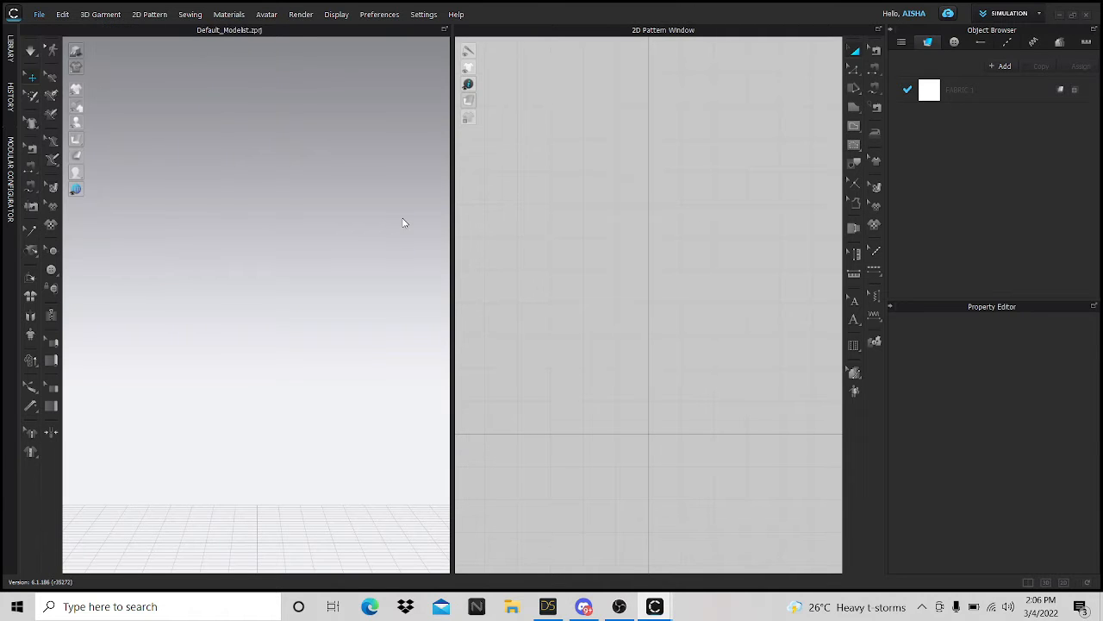
pyautogui.scroll(-2, 360, 199)
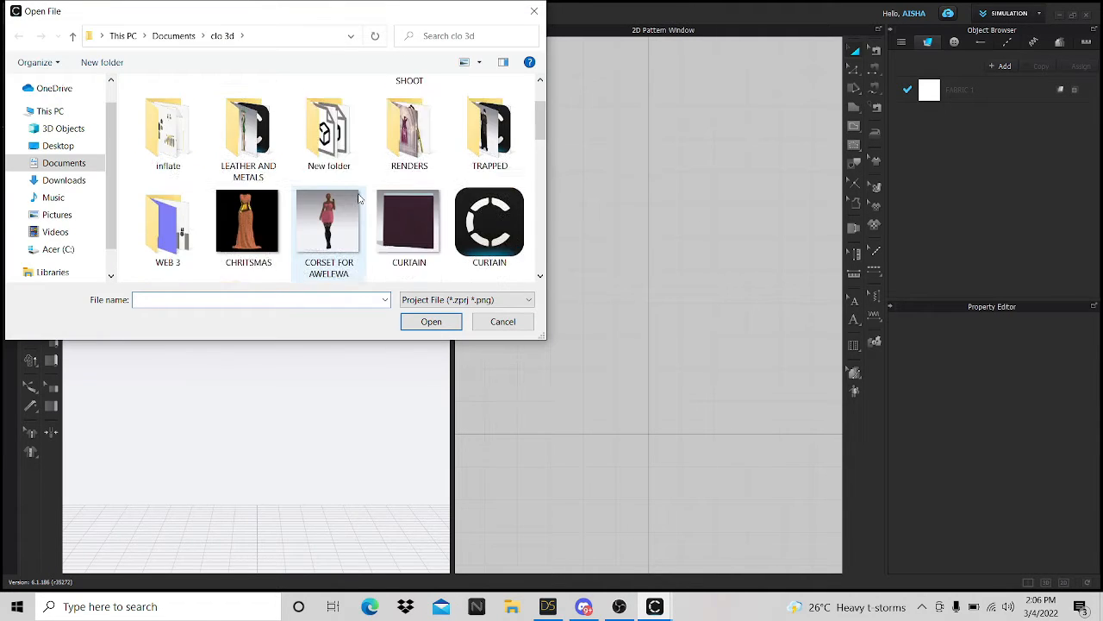
pyautogui.scroll(-1, 360, 198)
pyautogui.scroll(-3, 360, 198)
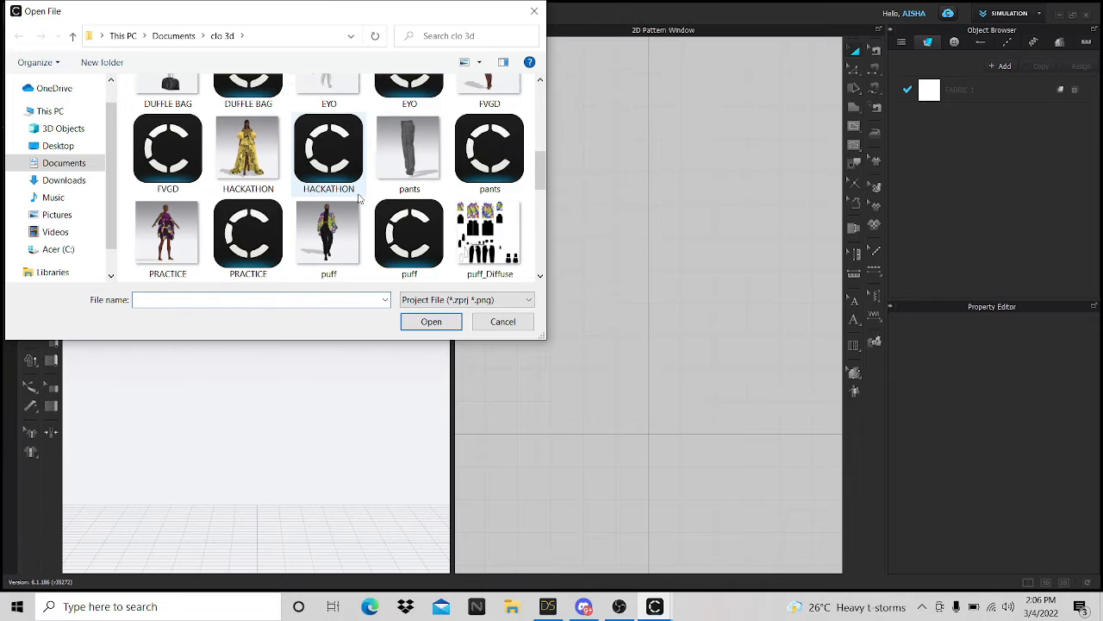
pyautogui.scroll(1, 359, 198)
pyautogui.click(253, 97)
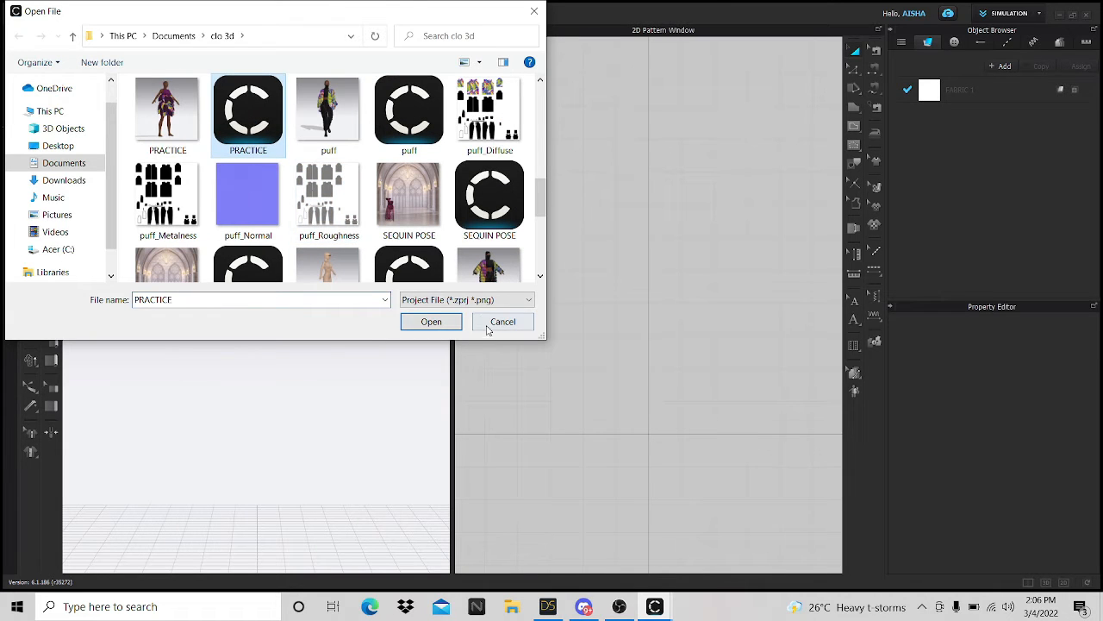
pyautogui.click(428, 322)
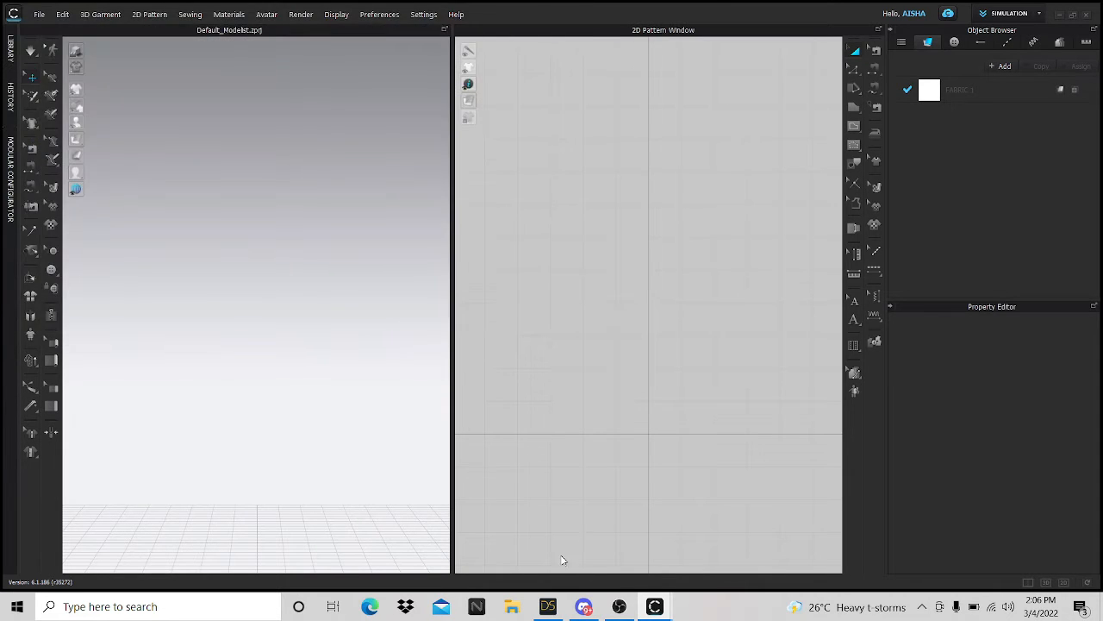
pyautogui.click(548, 606)
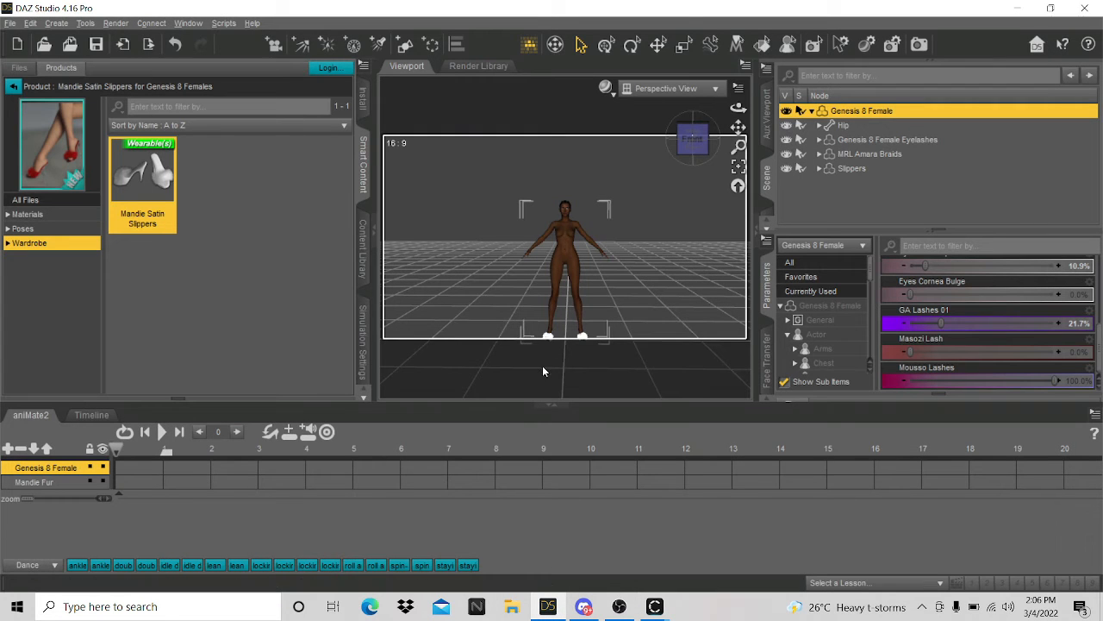
# - Reframe the viewport to show the figure down to her slippers and list the Poses products
pyautogui.scroll(5, 650, 224)
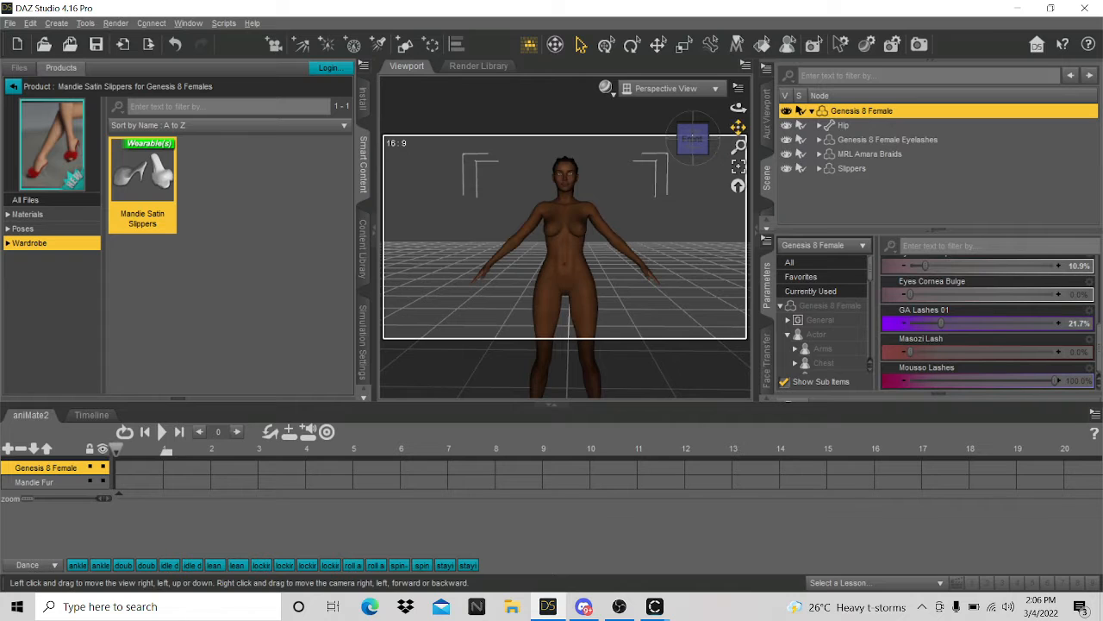
pyautogui.scroll(5, 601, 233)
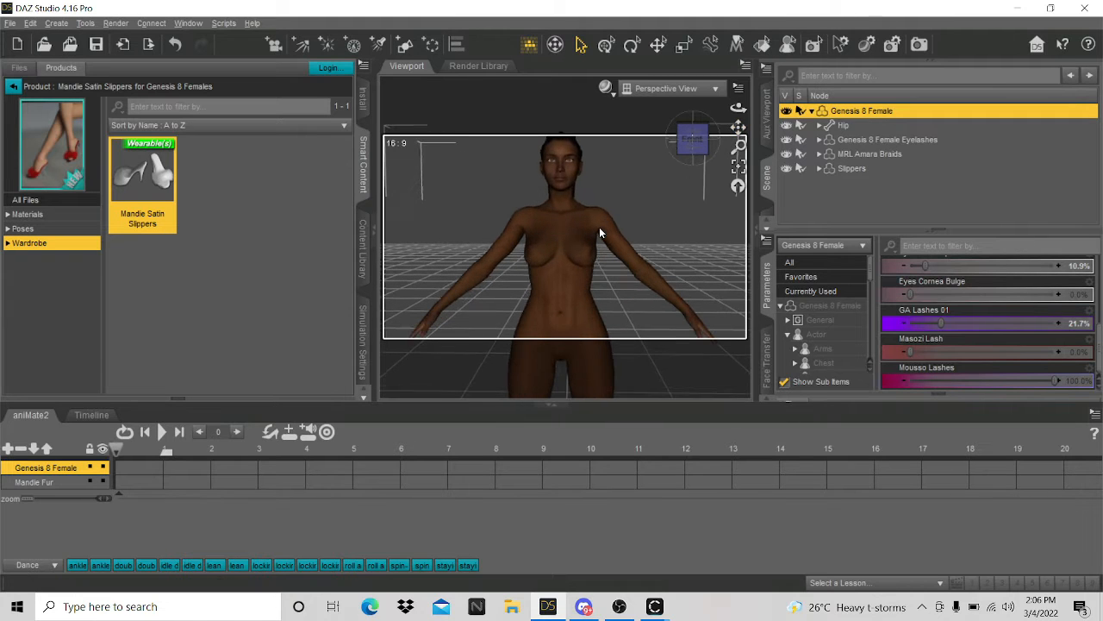
pyautogui.moveTo(738, 126); pyautogui.dragTo(735, 107)
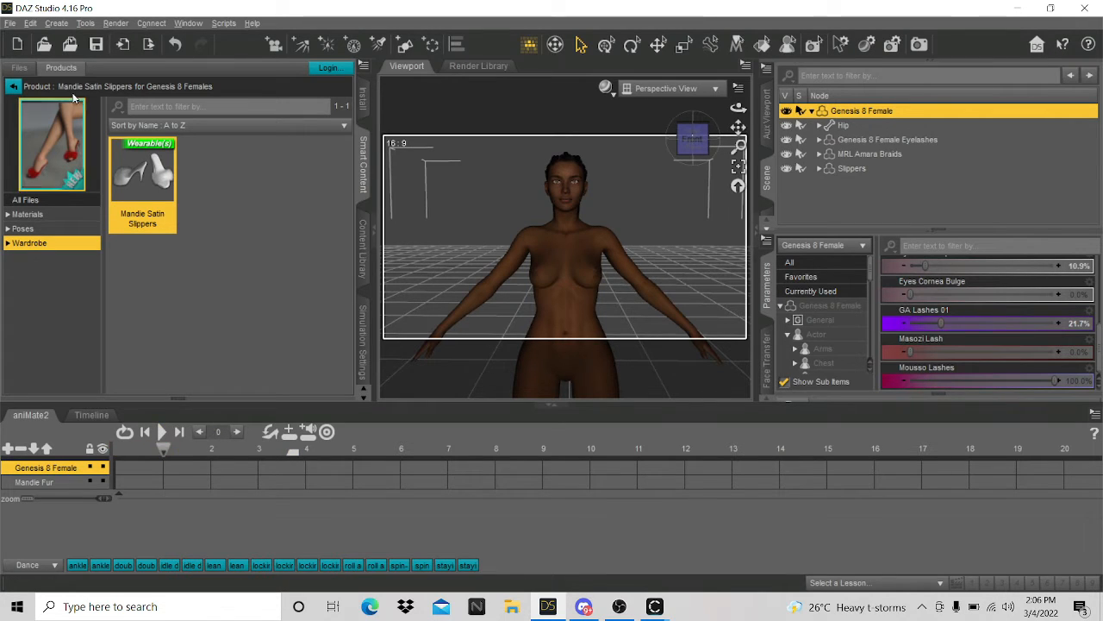
pyautogui.click(13, 87)
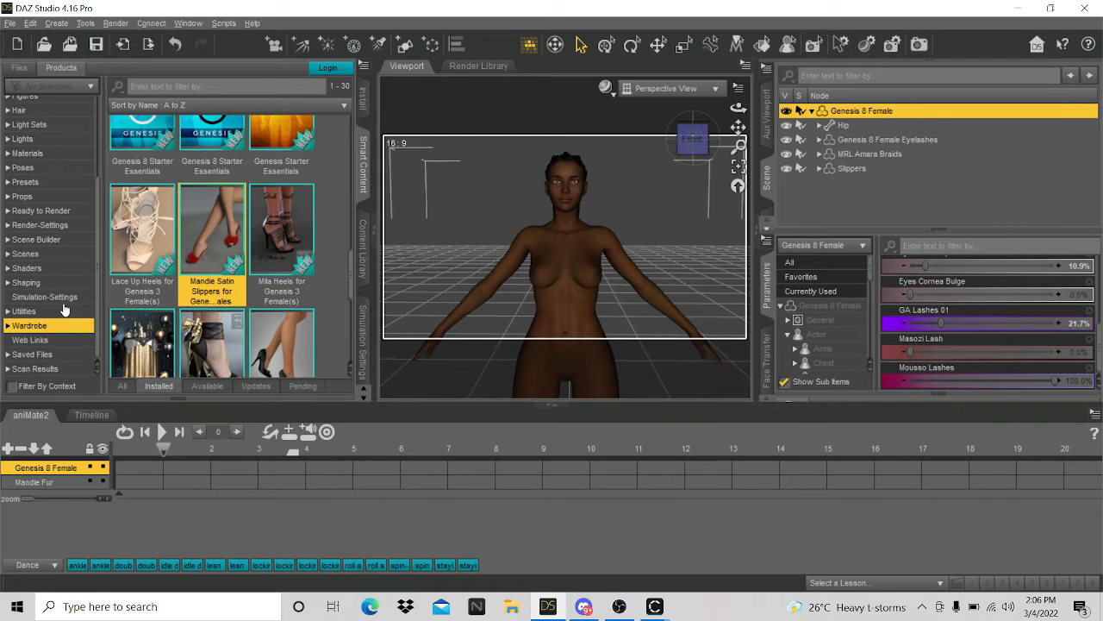
pyautogui.scroll(3, 60, 293)
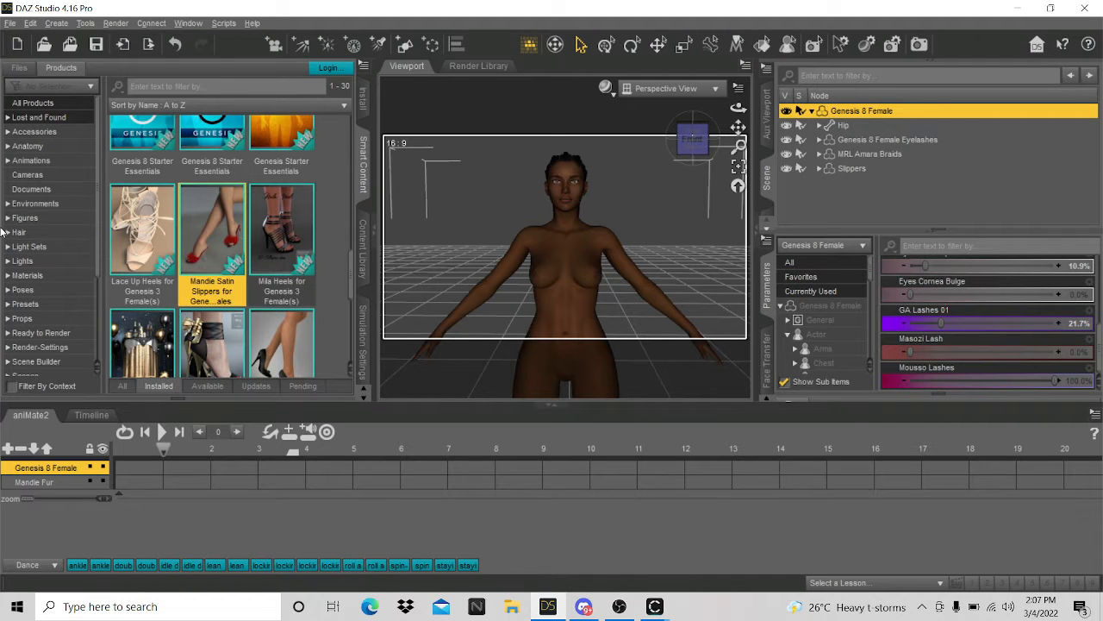
pyautogui.scroll(-2, 617, 215)
pyautogui.scroll(-2, 622, 226)
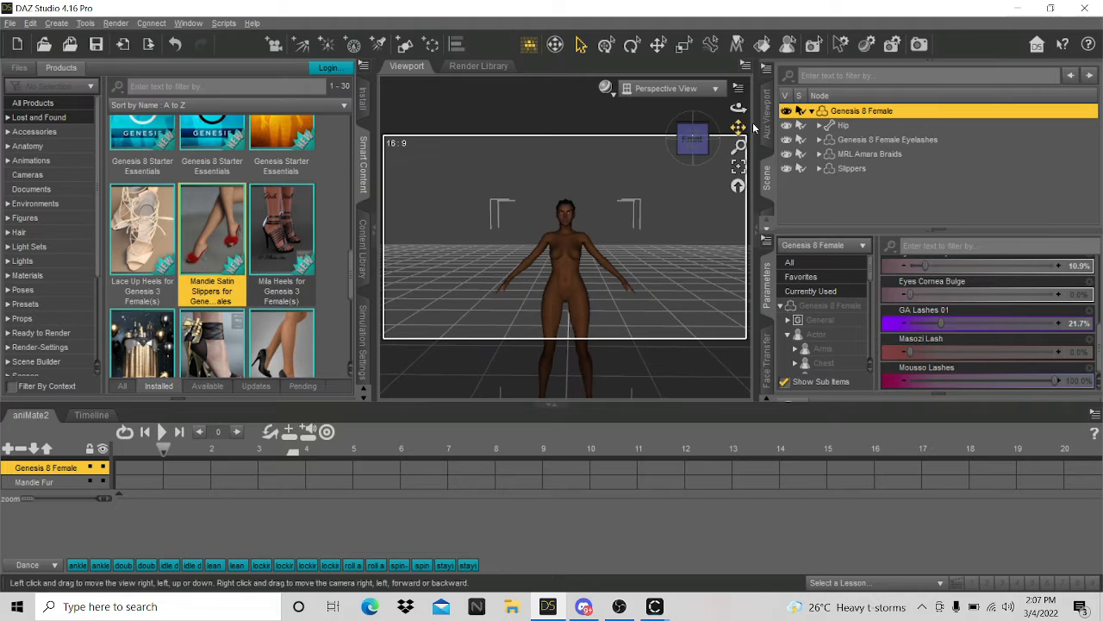
pyautogui.moveTo(639, 252); pyautogui.dragTo(634, 219, button='middle')
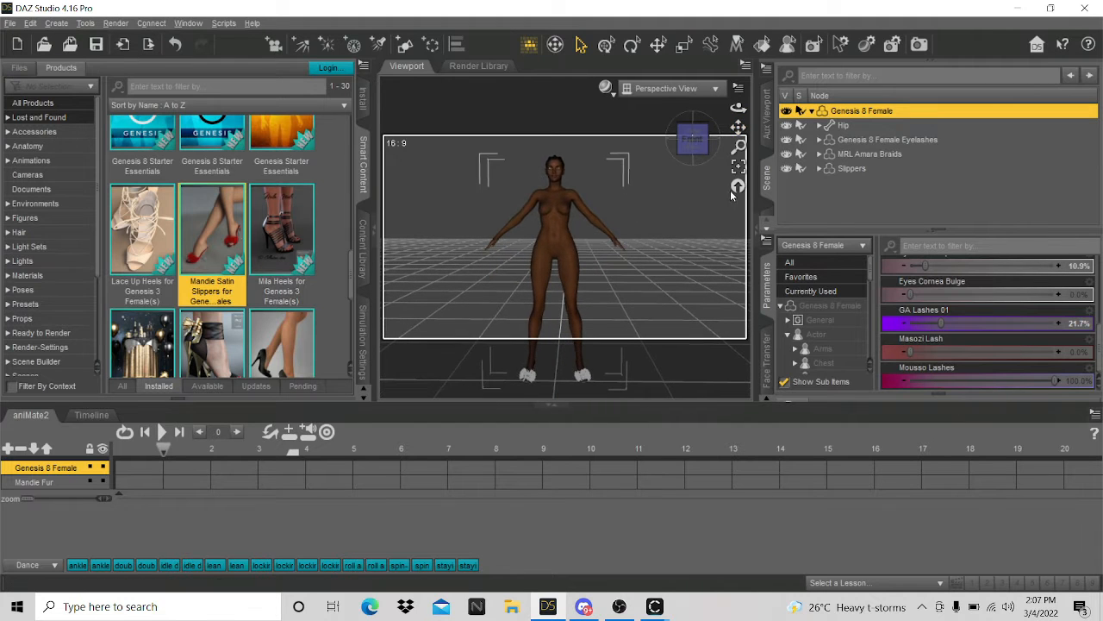
pyautogui.click(24, 291)
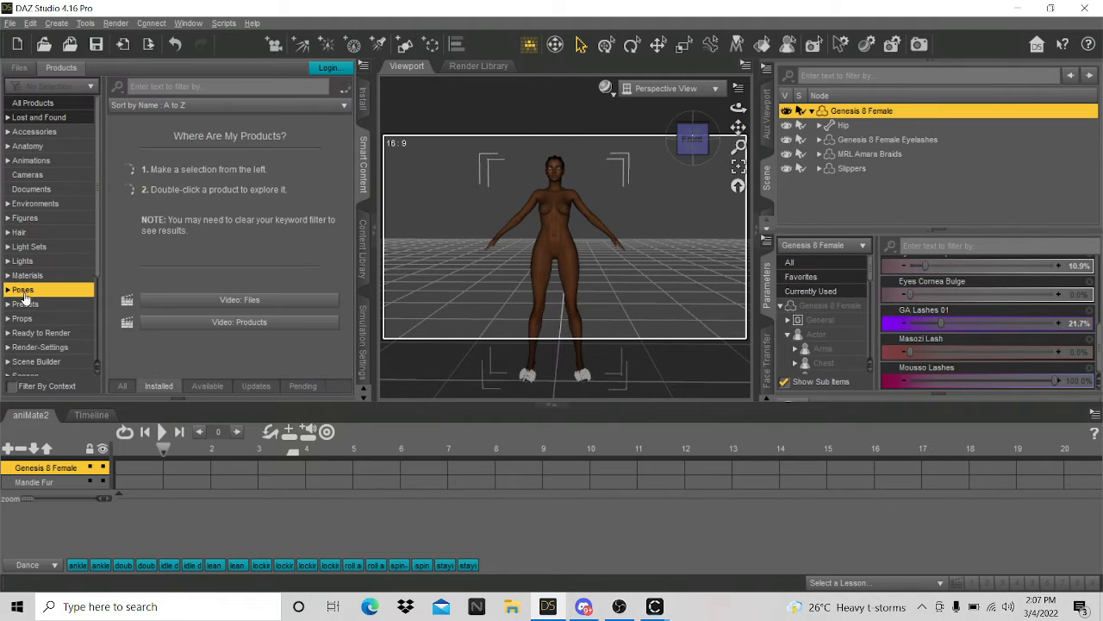
# - Open CDI Poses for Leisa 8 and Genesis 8 Female and browse its Stand poses, such as StandC
pyautogui.scroll(3, 274, 285)
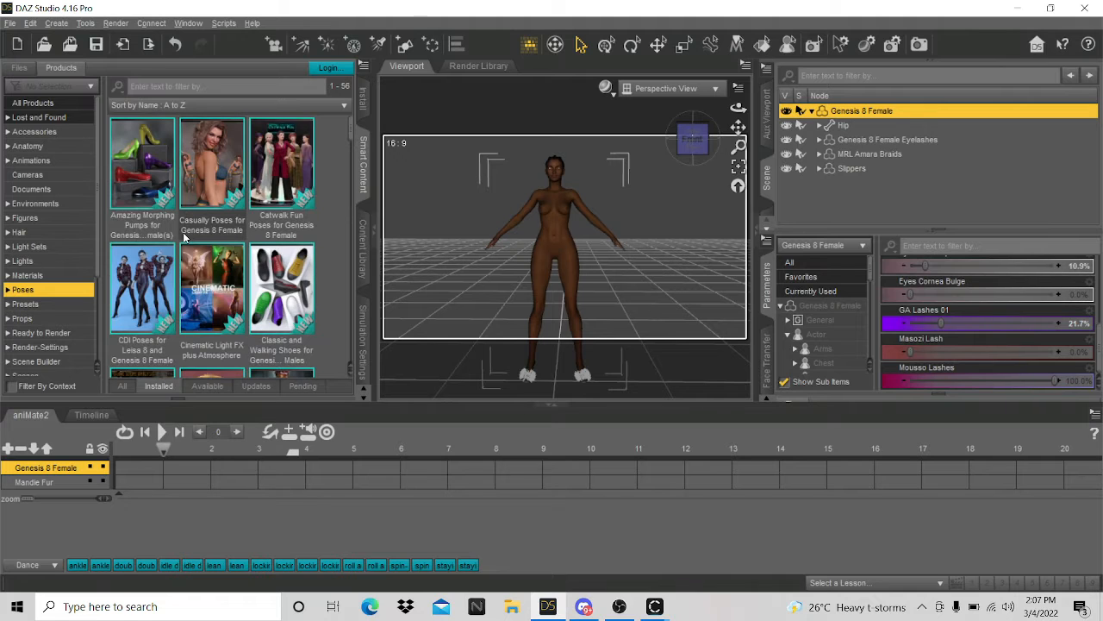
pyautogui.scroll(-5, 185, 235)
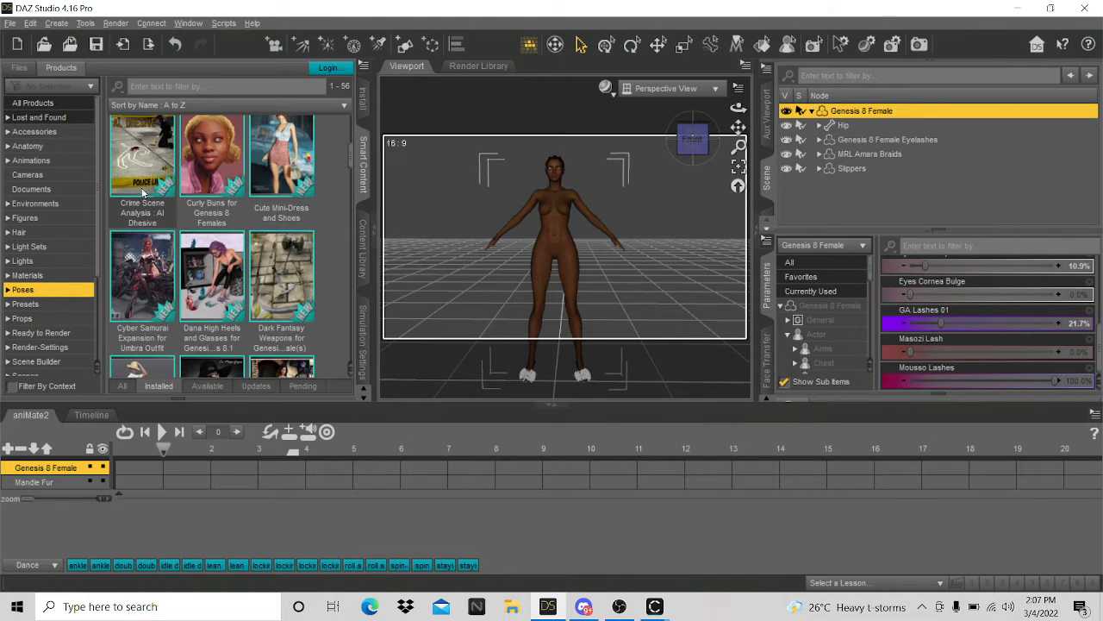
pyautogui.scroll(5, 145, 298)
pyautogui.doubleClick(145, 298)
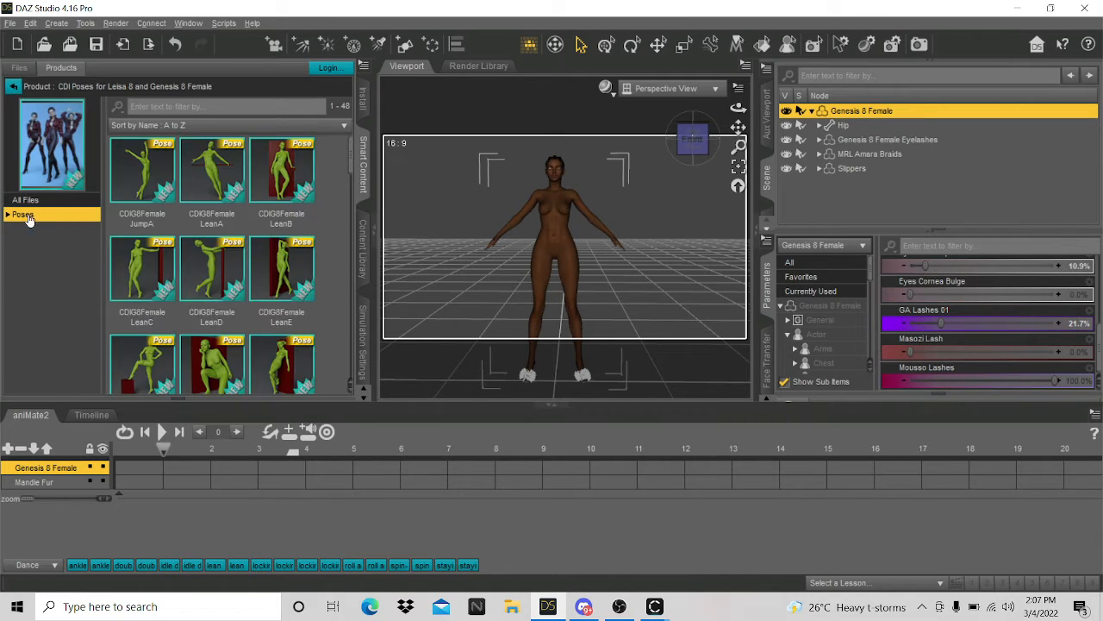
pyautogui.click(7, 215)
pyautogui.scroll(-5, 231, 306)
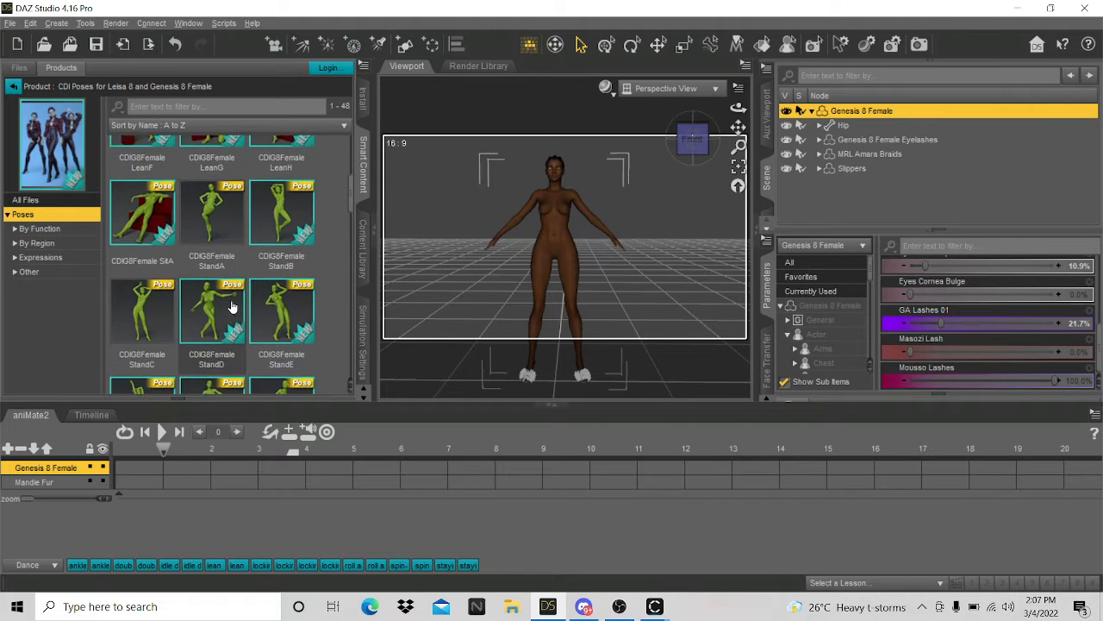
pyautogui.scroll(-5, 231, 306)
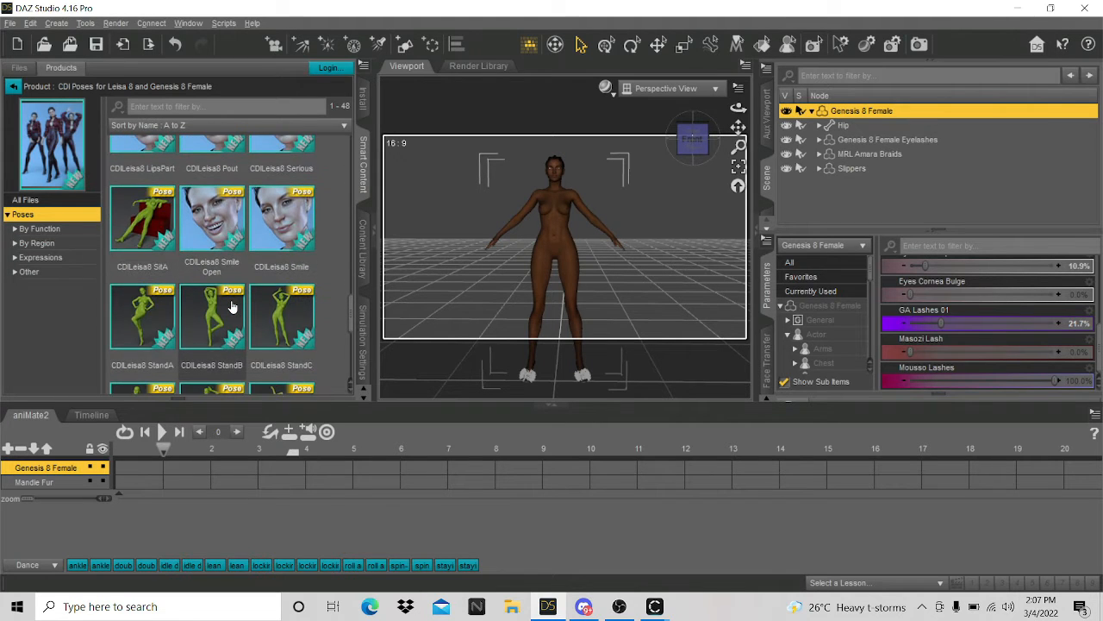
pyautogui.scroll(-5, 231, 306)
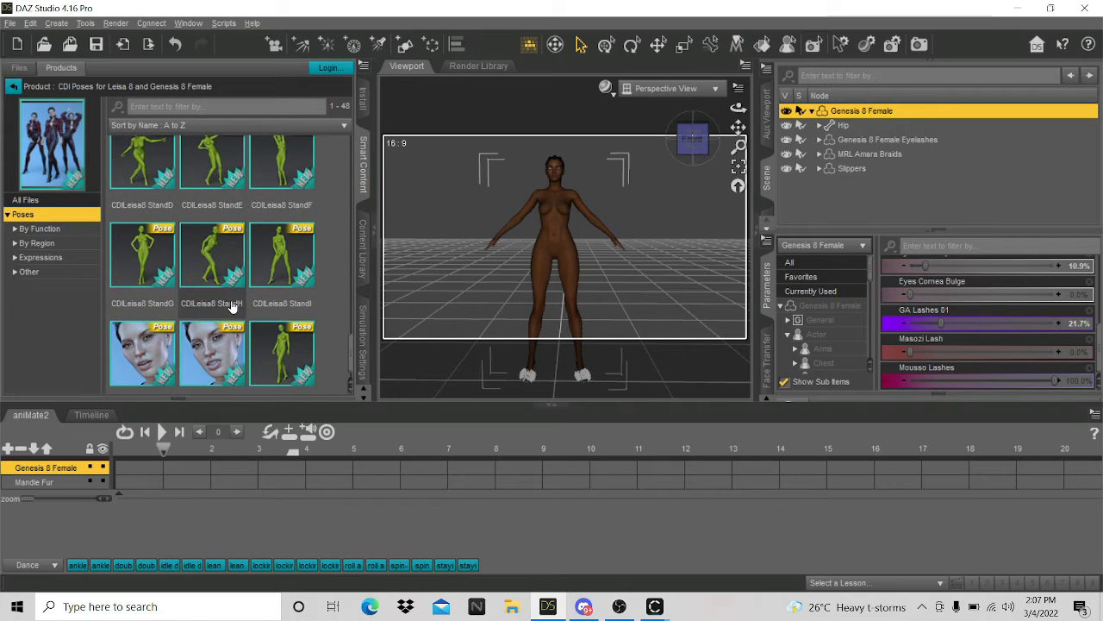
pyautogui.scroll(5, 231, 306)
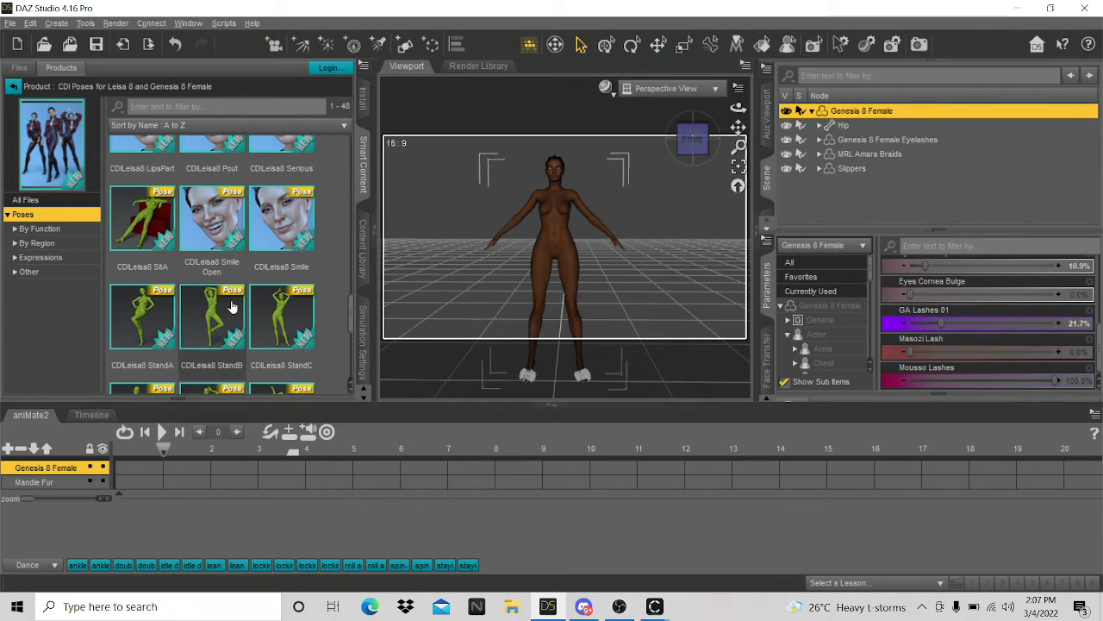
pyautogui.scroll(-5, 231, 306)
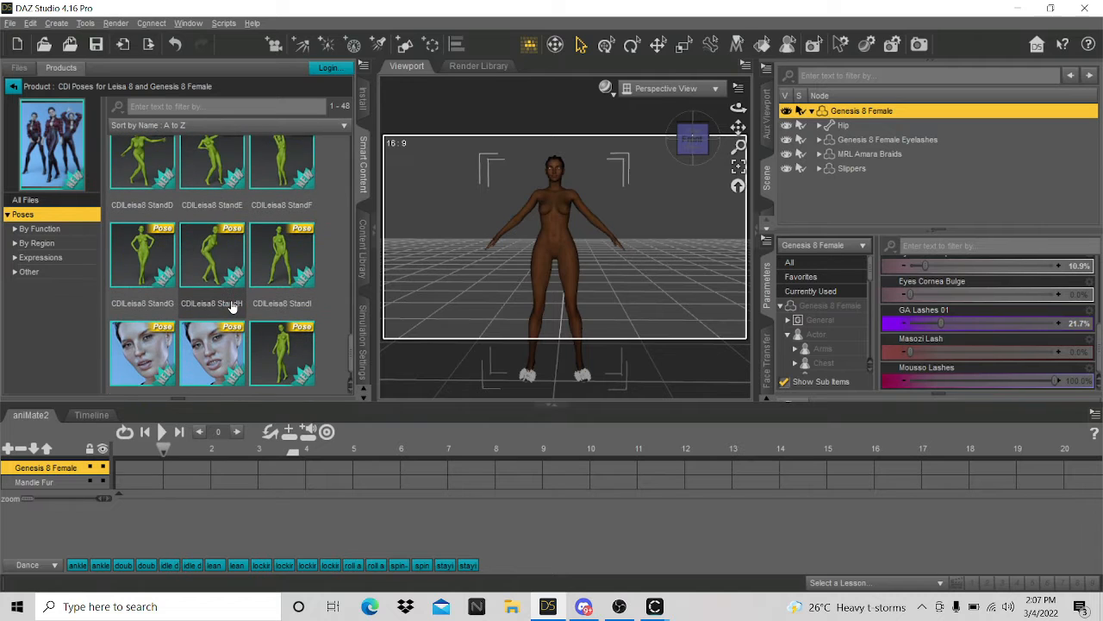
pyautogui.scroll(5, 231, 306)
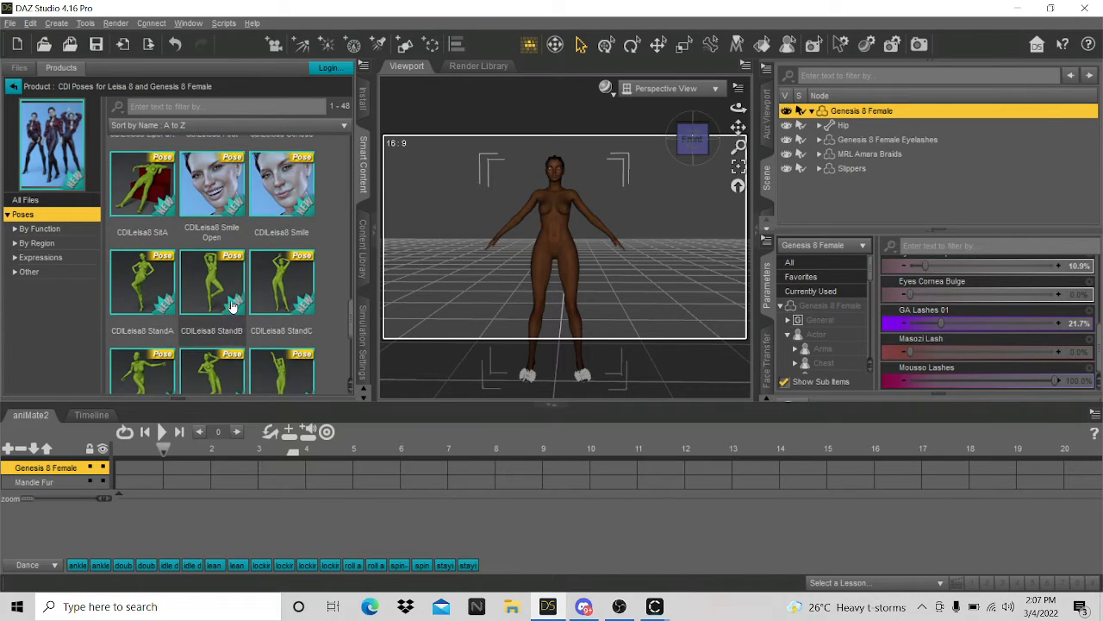
pyautogui.scroll(-10, 231, 306)
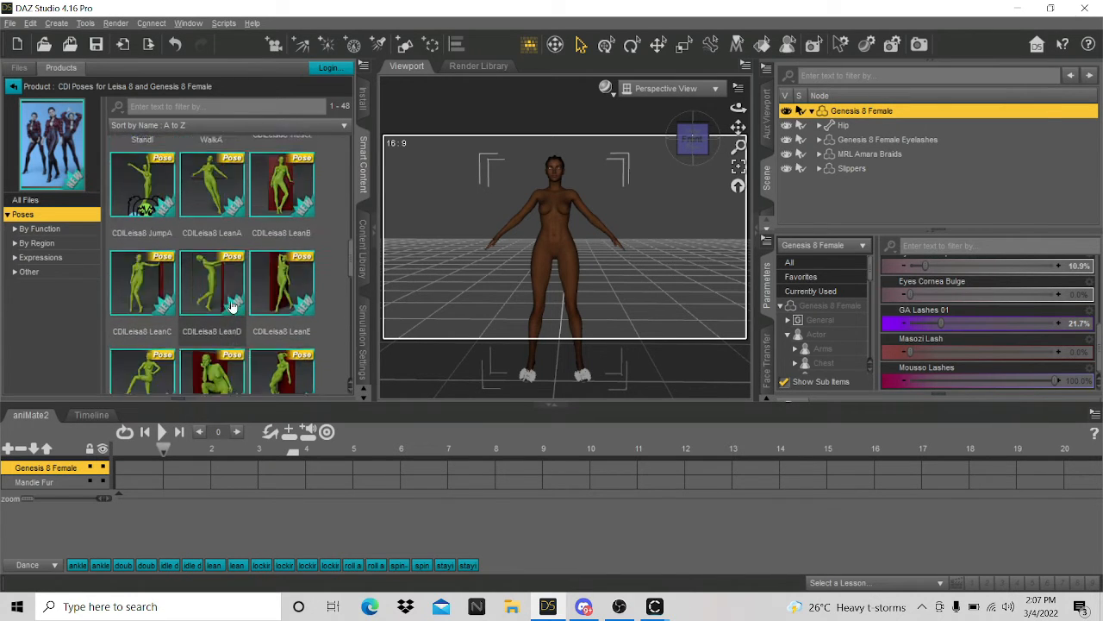
pyautogui.scroll(5, 231, 306)
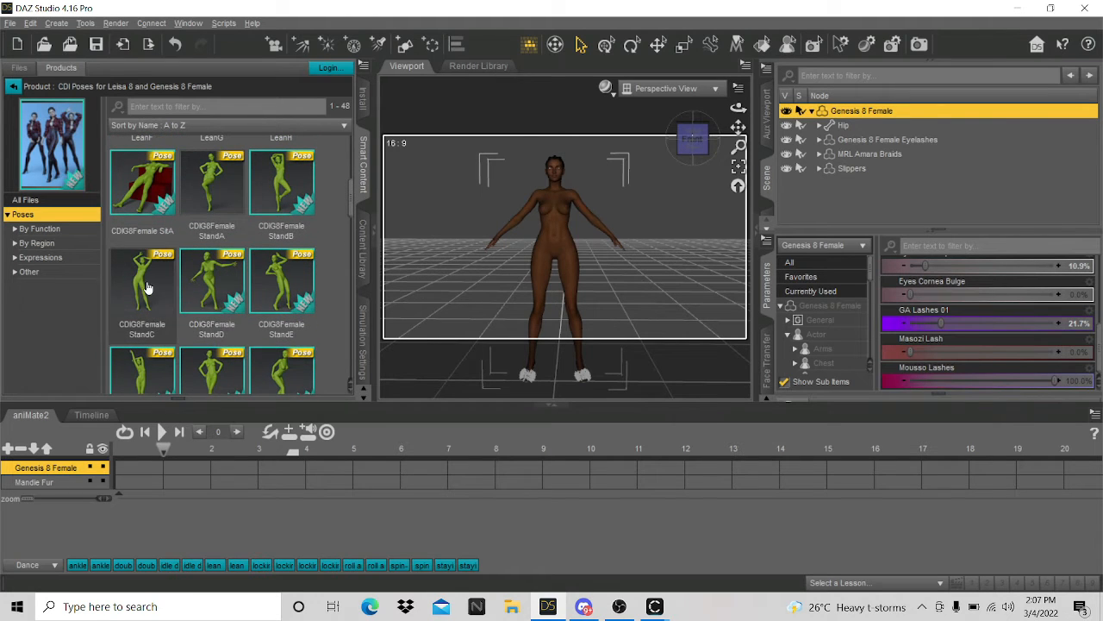
pyautogui.moveTo(145, 287)
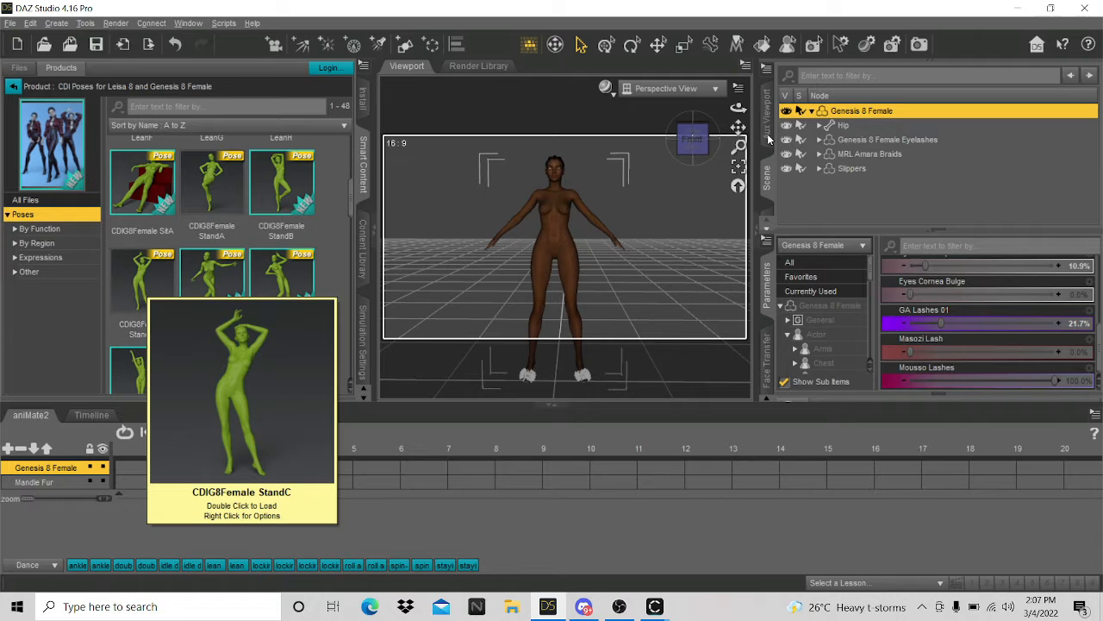
pyautogui.scroll(4, 662, 231)
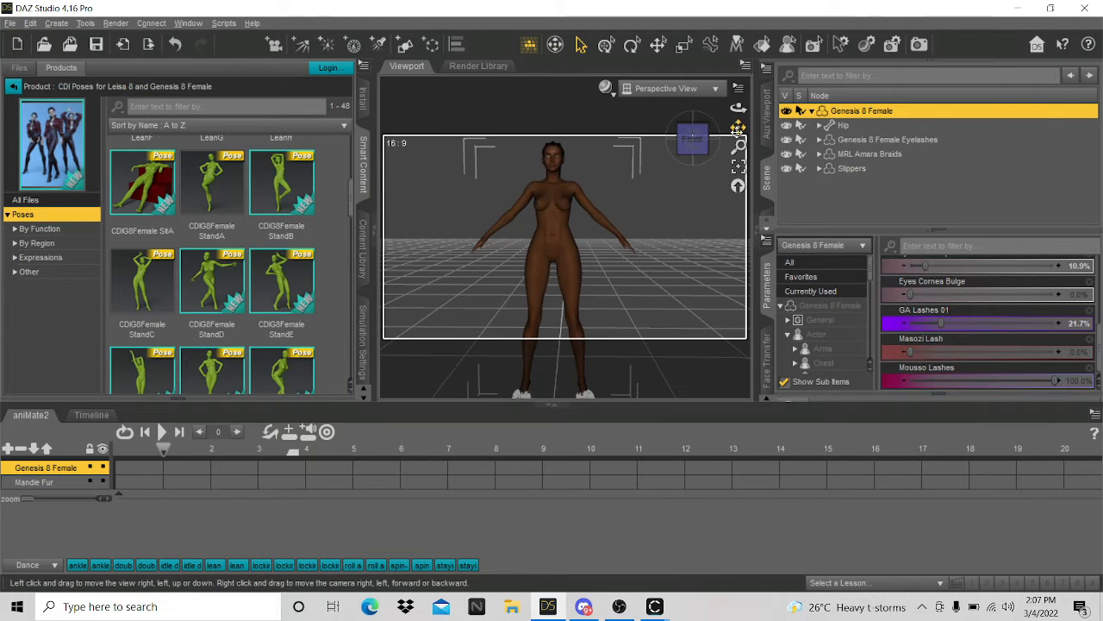
pyautogui.click(9, 22)
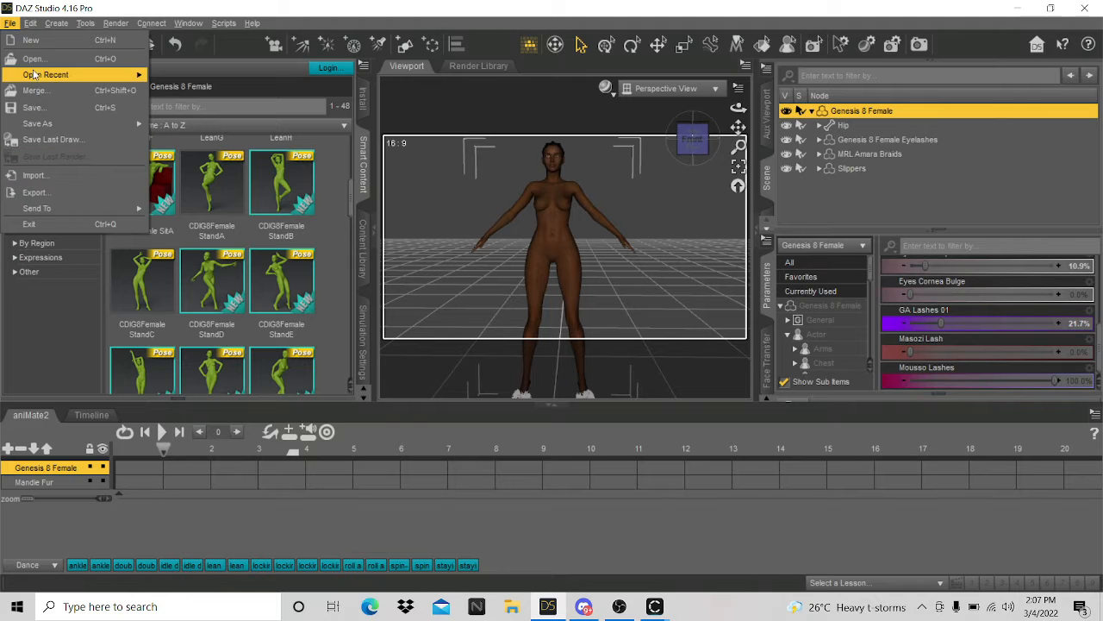
# - Start a file export and create a new folder named FRIDAY STREAM inside daz avatar
pyautogui.click(74, 191)
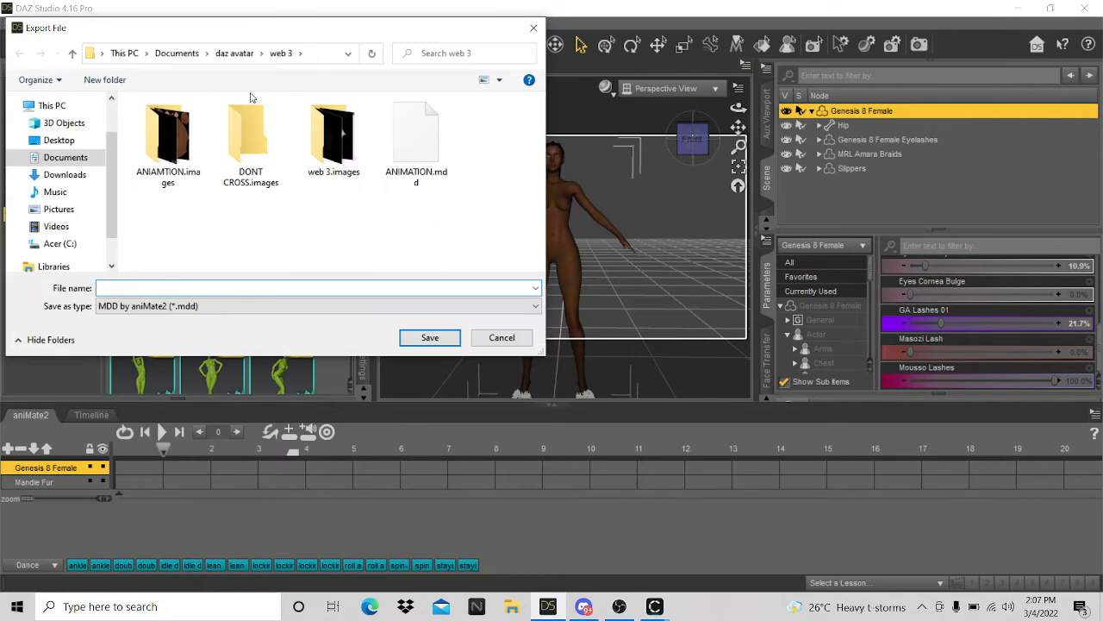
pyautogui.click(235, 53)
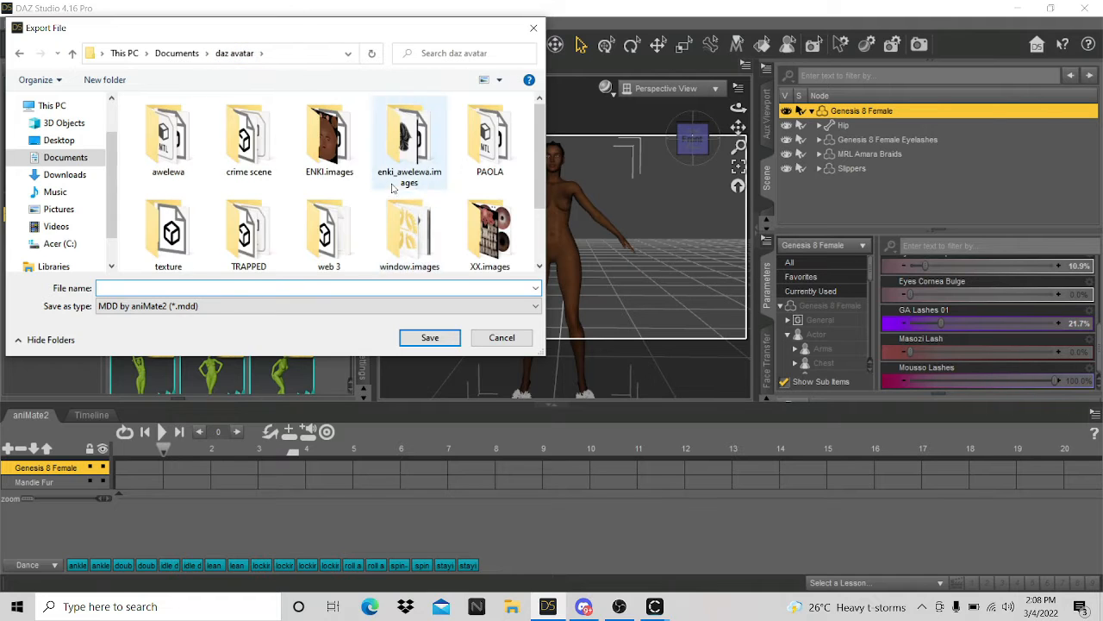
pyautogui.scroll(-2, 392, 188)
pyautogui.rightClick(403, 233)
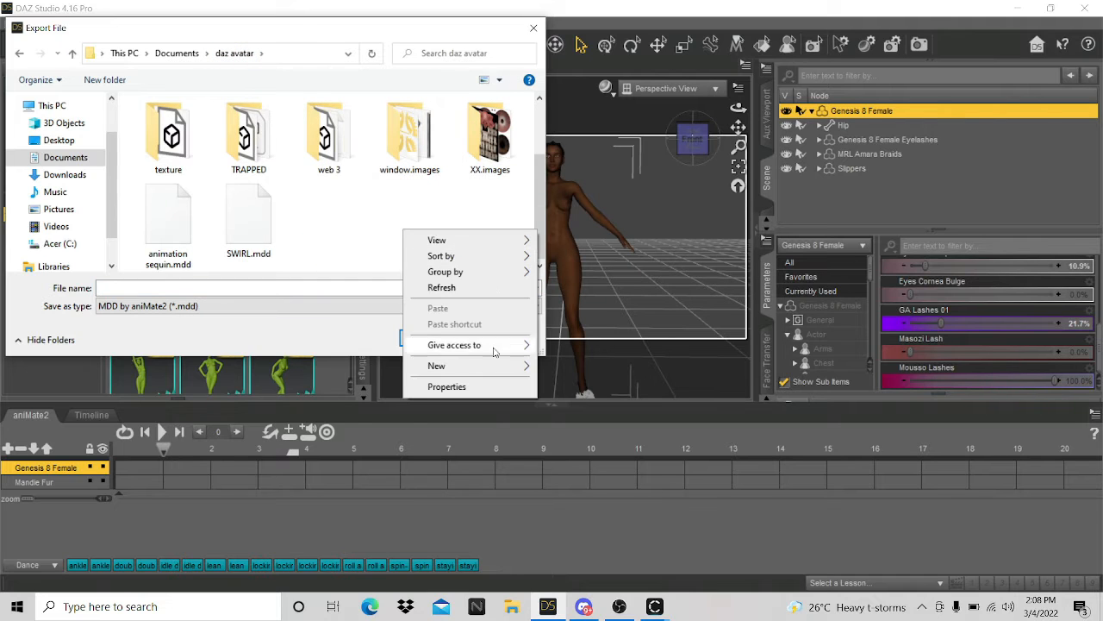
pyautogui.moveTo(500, 372)
pyautogui.click(580, 369)
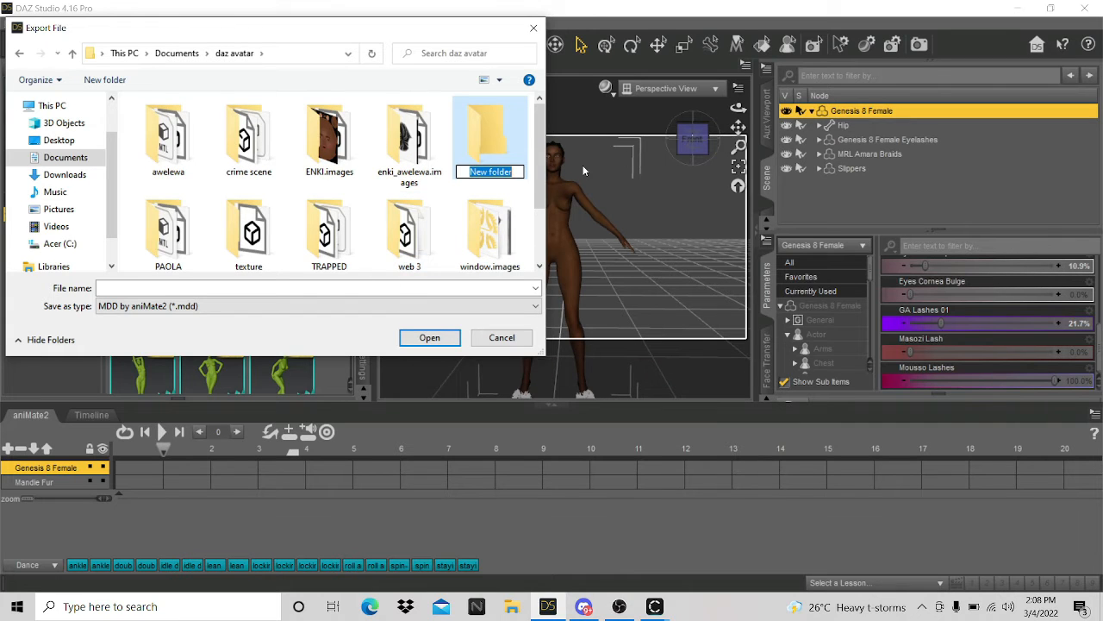
pyautogui.press('BackSpace')
pyautogui.write('FRID')
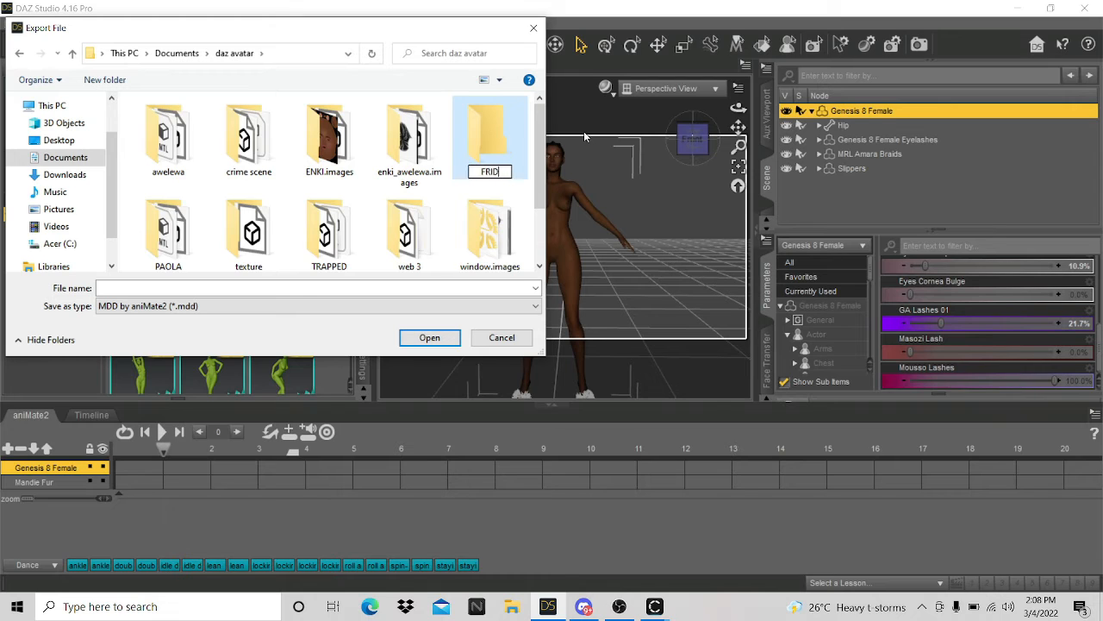
pyautogui.write('AY STREAN')
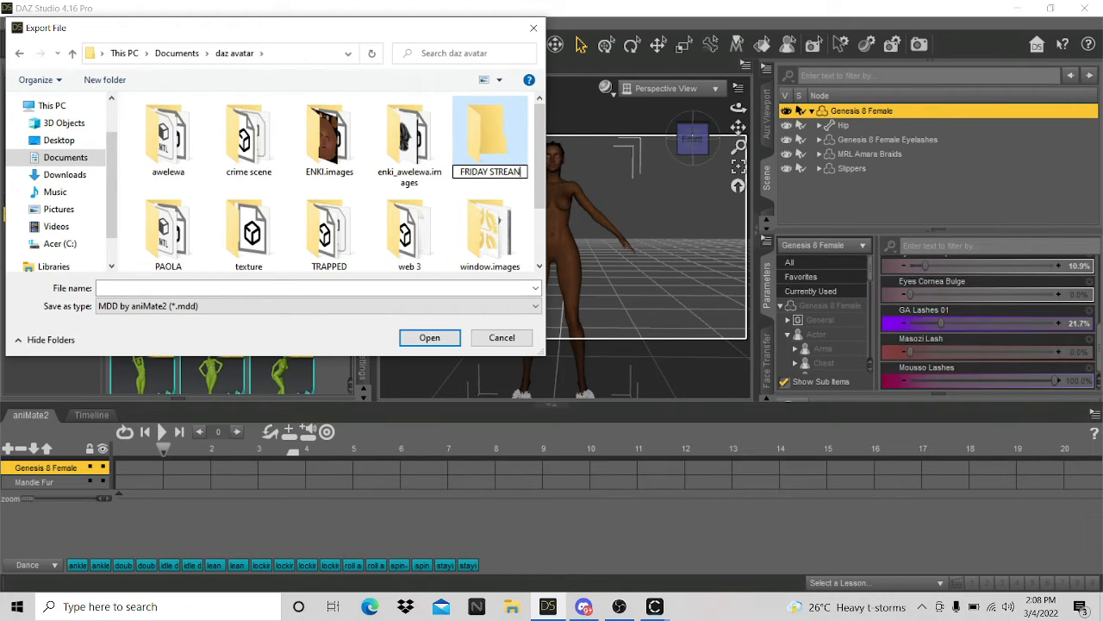
pyautogui.press('BackSpace')
pyautogui.write('M')
pyautogui.press('Return')
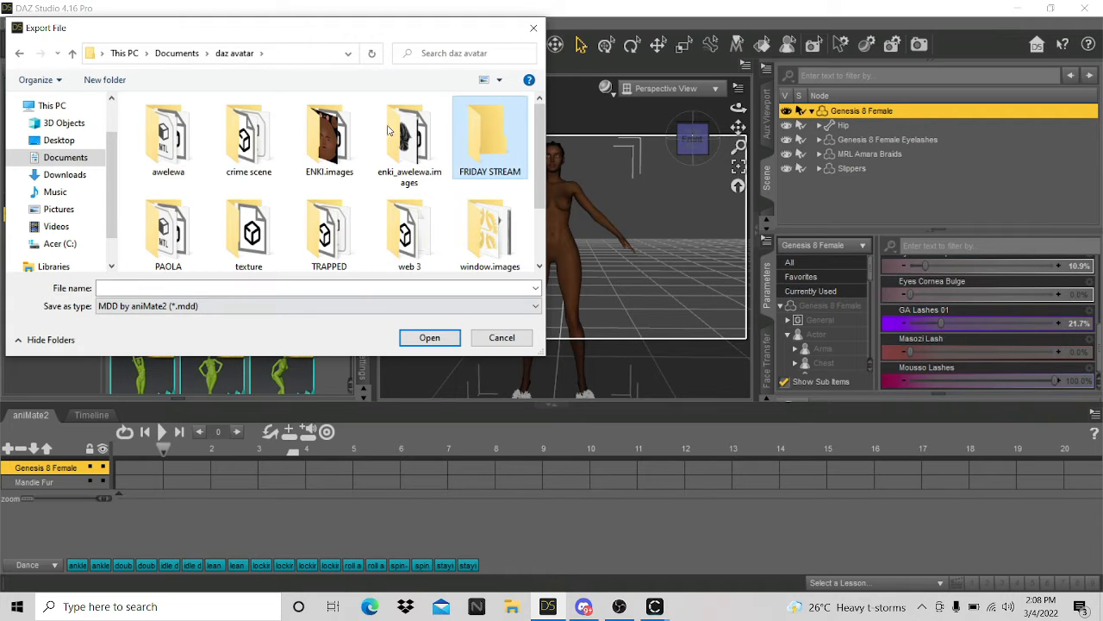
# - Save the export as a Wavefront Object named A POSE in the FRIDAY STREAM folder
pyautogui.click(327, 312)
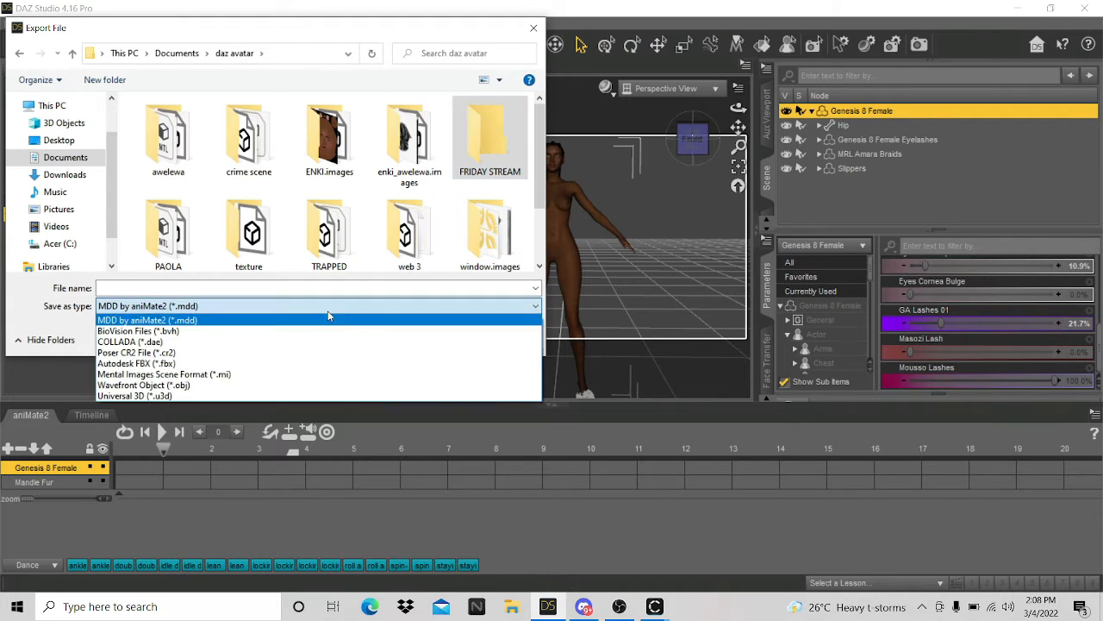
pyautogui.click(175, 395)
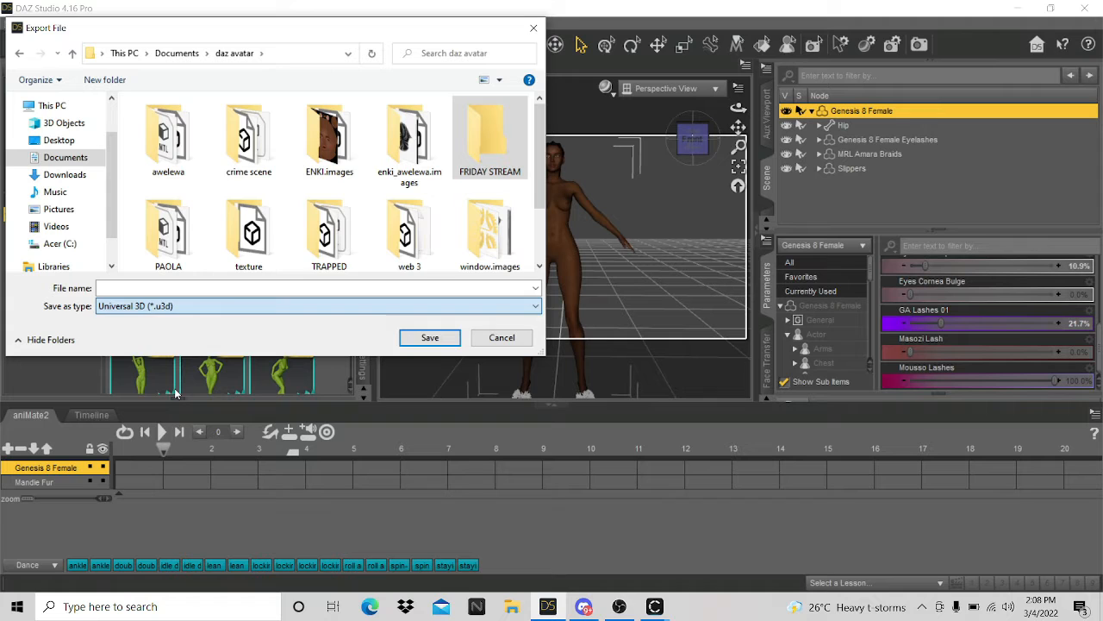
pyautogui.click(281, 311)
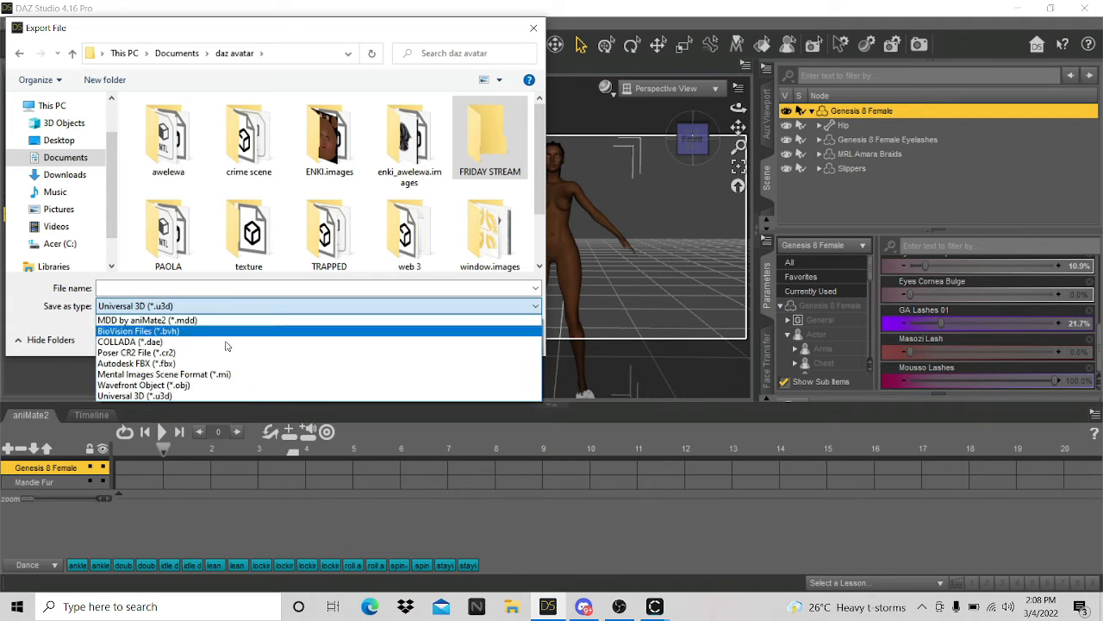
pyautogui.click(189, 385)
pyautogui.doubleClick(483, 164)
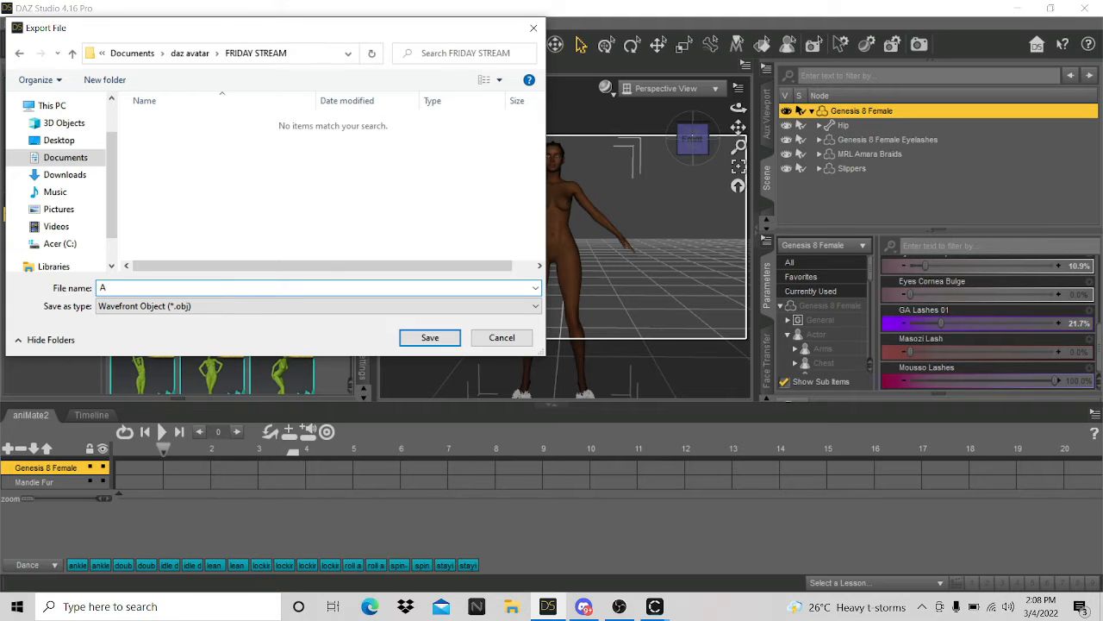
pyautogui.press('Return')
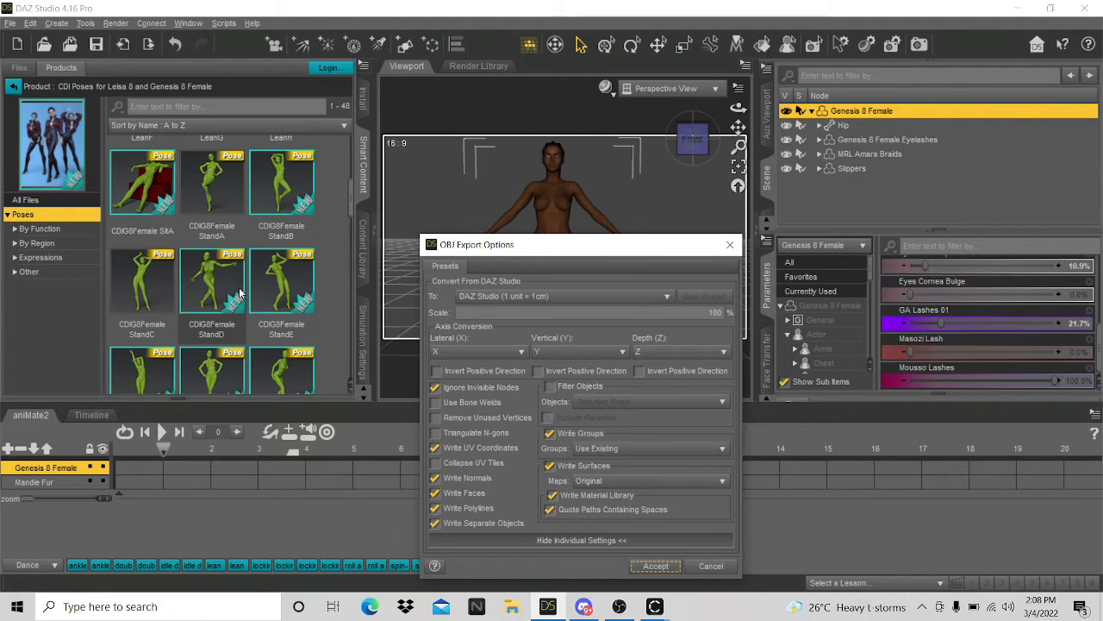
# - Accept the OBJ export settings, then view the petal dress from behind in CLO
pyautogui.click(655, 565)
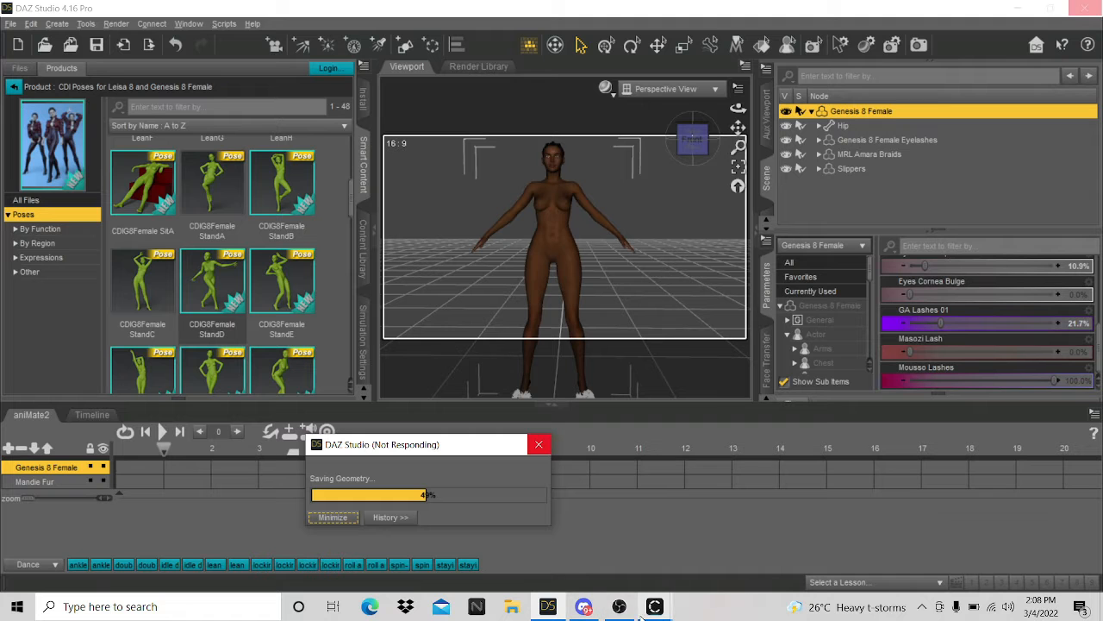
pyautogui.moveTo(653, 606)
pyautogui.click(683, 570)
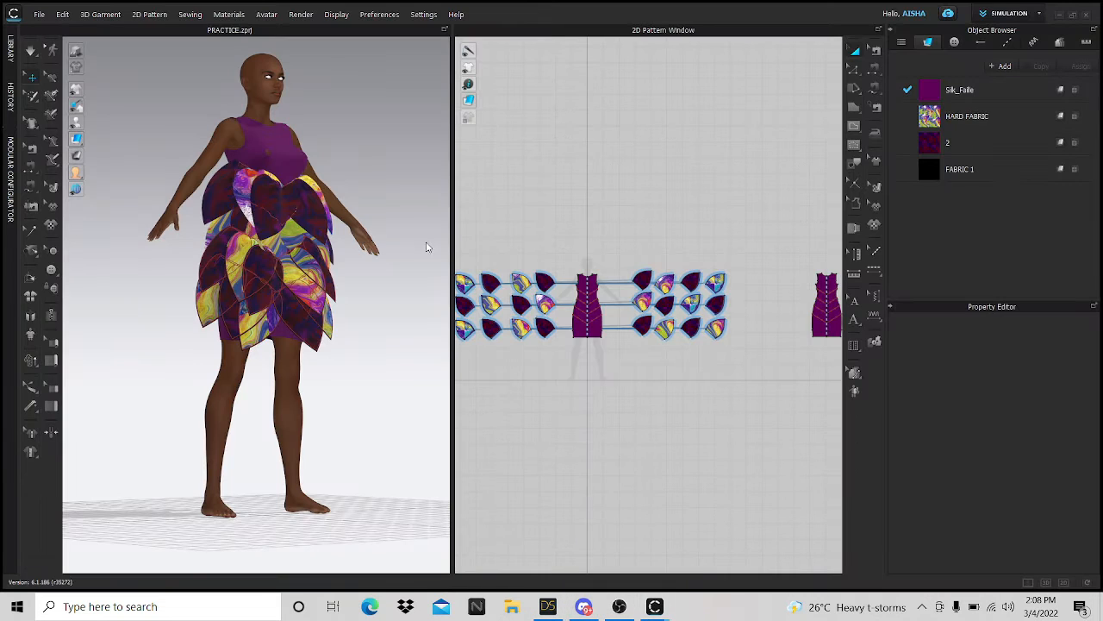
pyautogui.scroll(3, 325, 300)
pyautogui.scroll(-4, 203, 360)
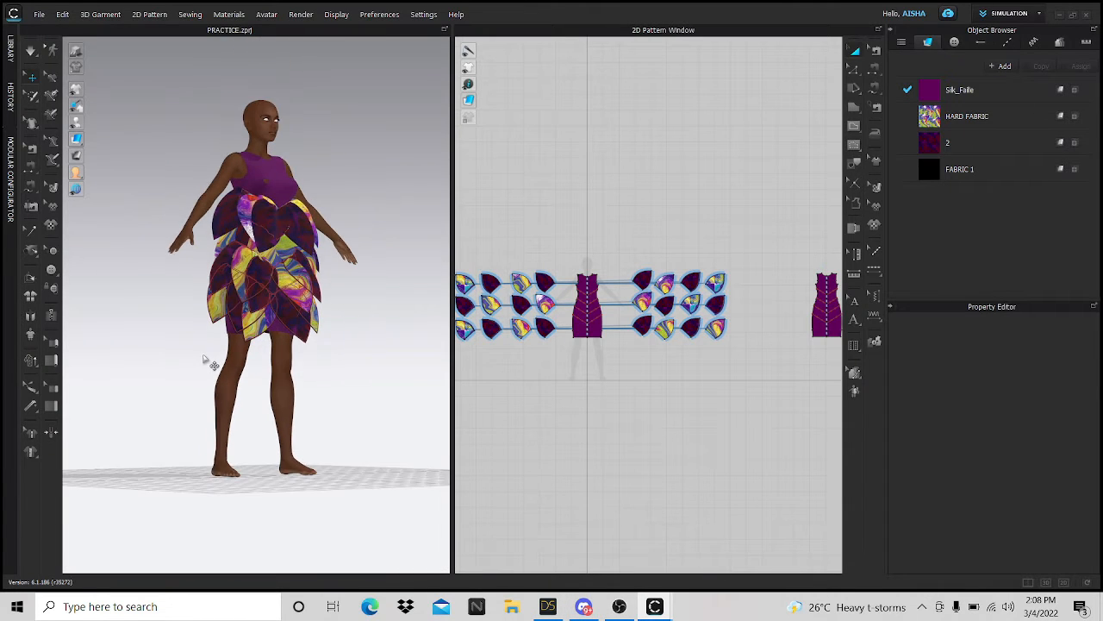
pyautogui.moveTo(210, 362); pyautogui.dragTo(147, 384, button='right')
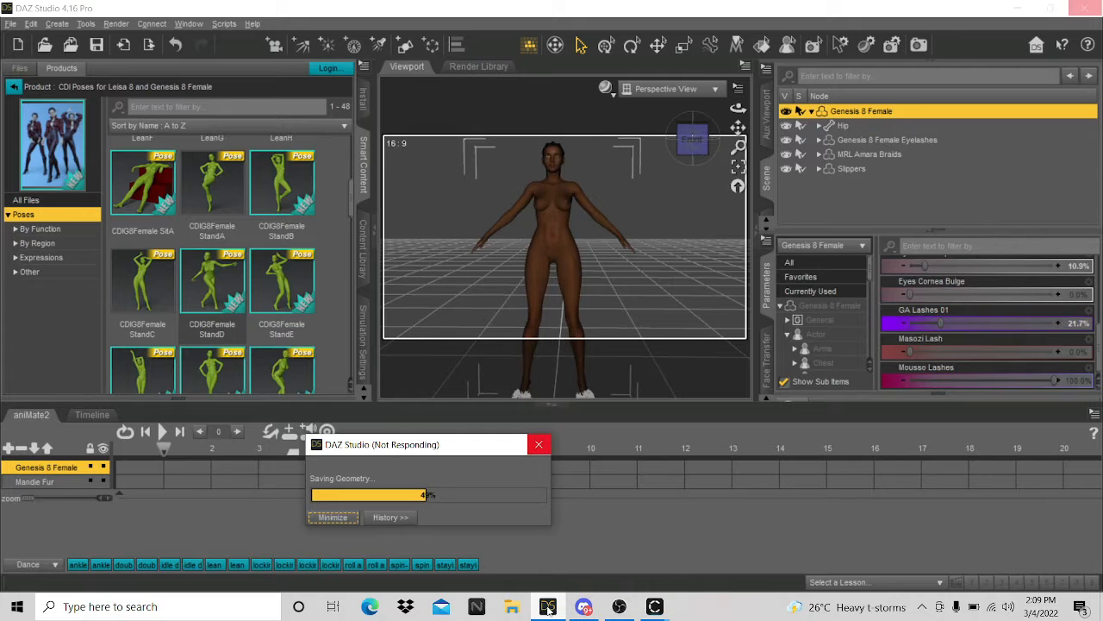
# - Back in DAZ, apply the CDIG8Female StandC arms-raised pose to the Genesis 8 Female
pyautogui.click(548, 605)
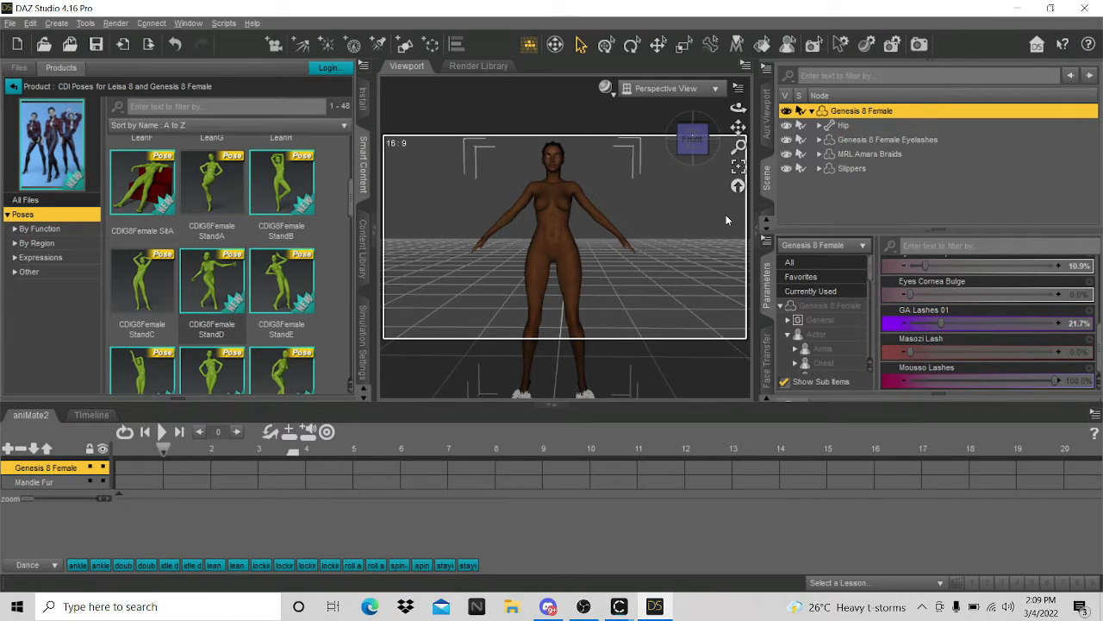
pyautogui.scroll(-2, 572, 292)
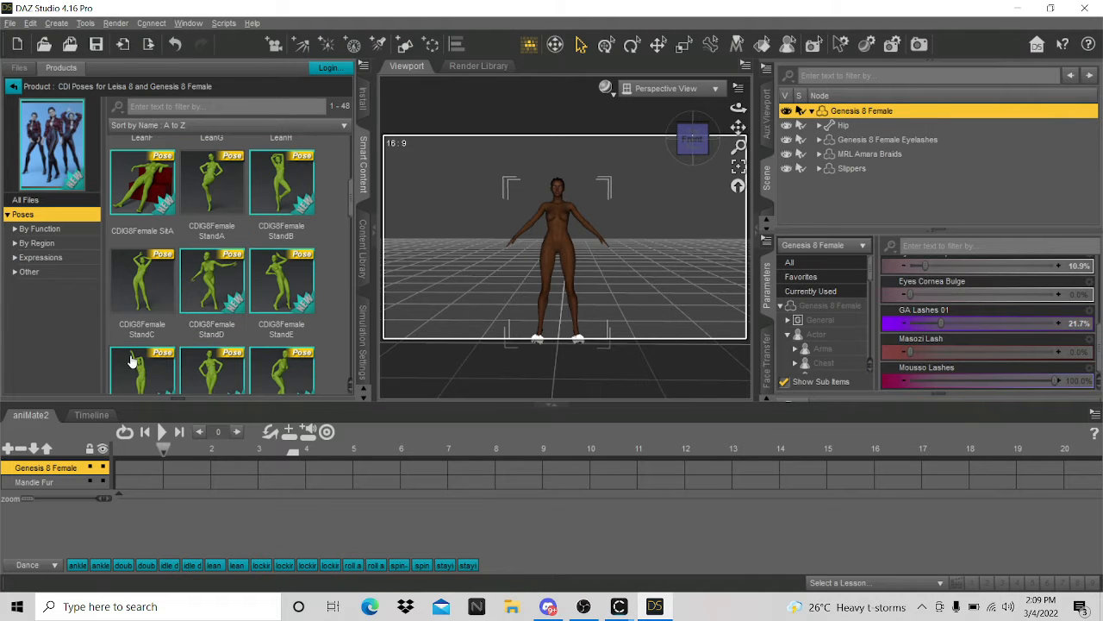
pyautogui.moveTo(157, 290)
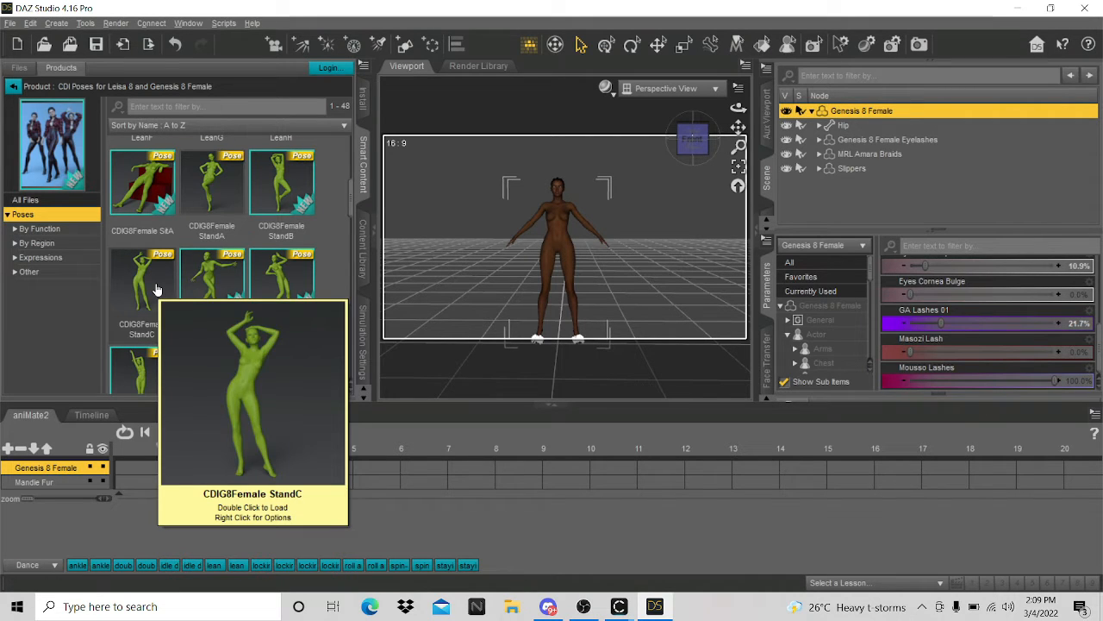
pyautogui.doubleClick(157, 289)
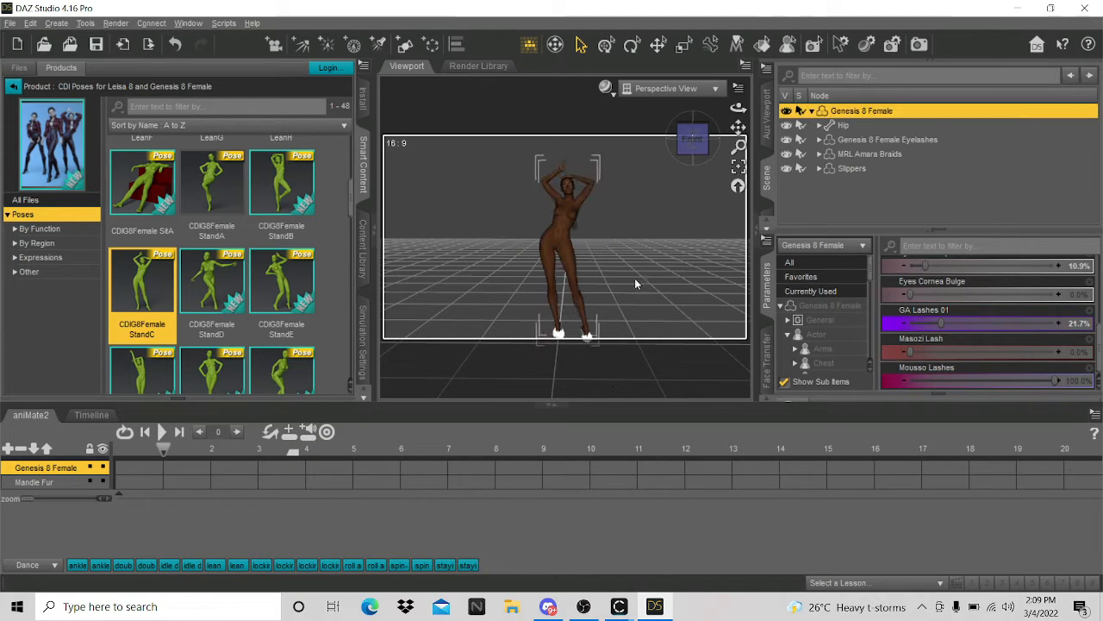
pyautogui.click(9, 22)
# - Export the StandC-posed figure as a second OBJ named POSE 1, accepting the export options
pyautogui.click(36, 193)
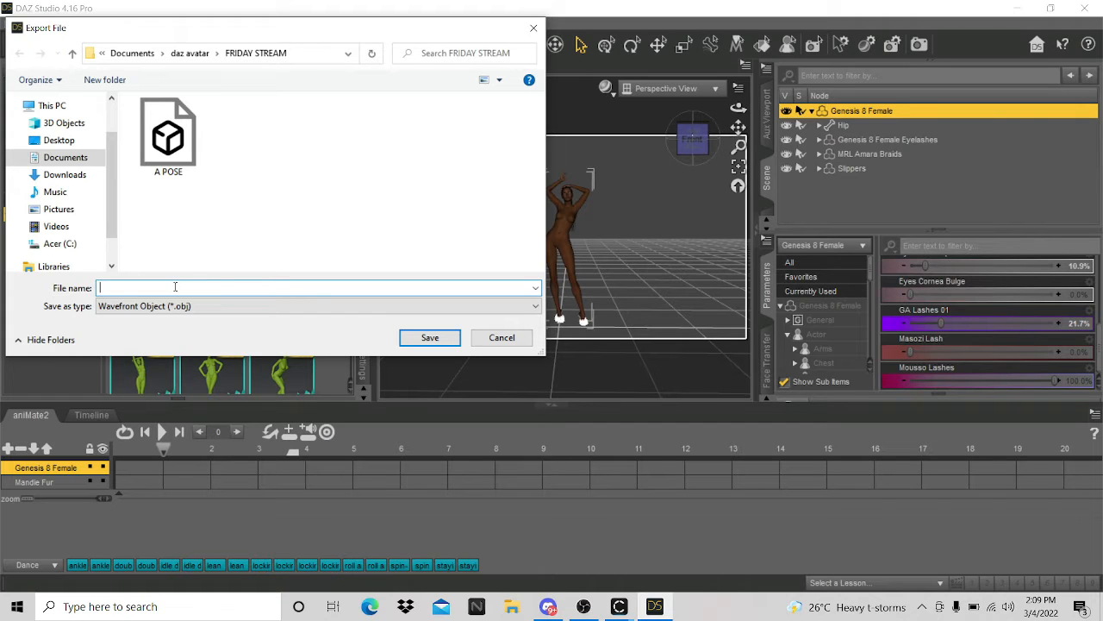
pyautogui.write('POISE')
pyautogui.press('BackSpace')
pyautogui.press('BackSpace')
pyautogui.write('SE 1')
pyautogui.press('Return')
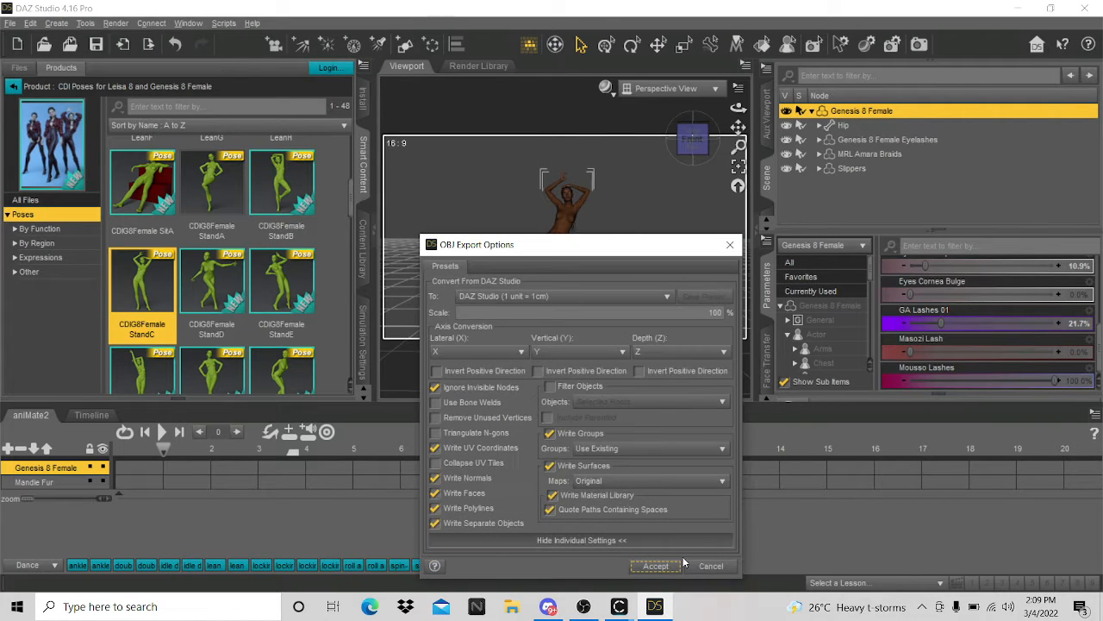
pyautogui.click(666, 566)
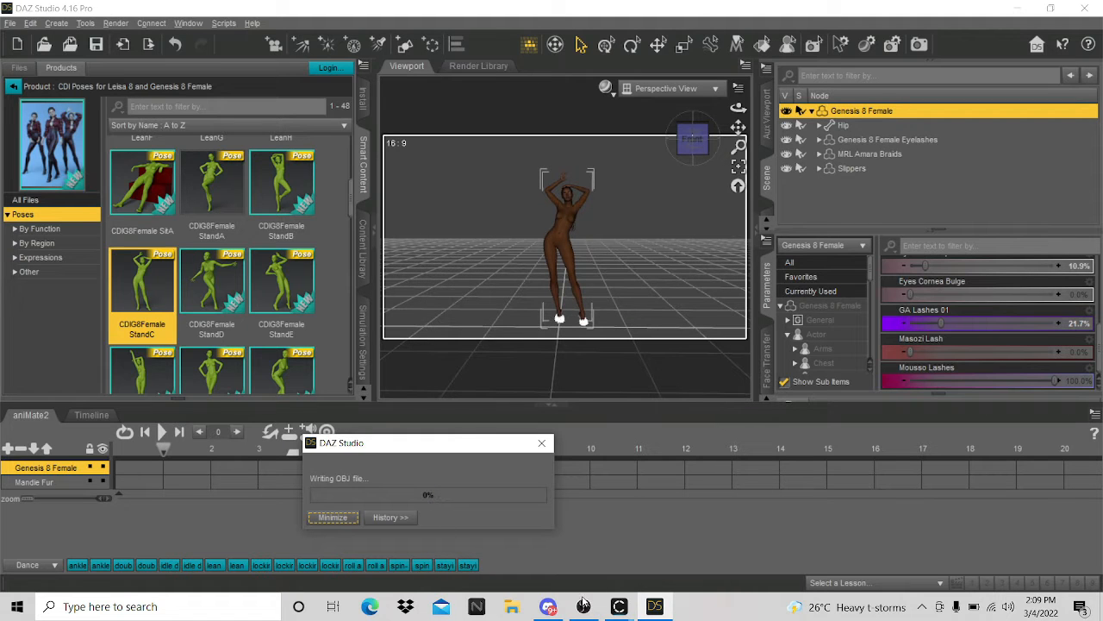
pyautogui.moveTo(619, 606)
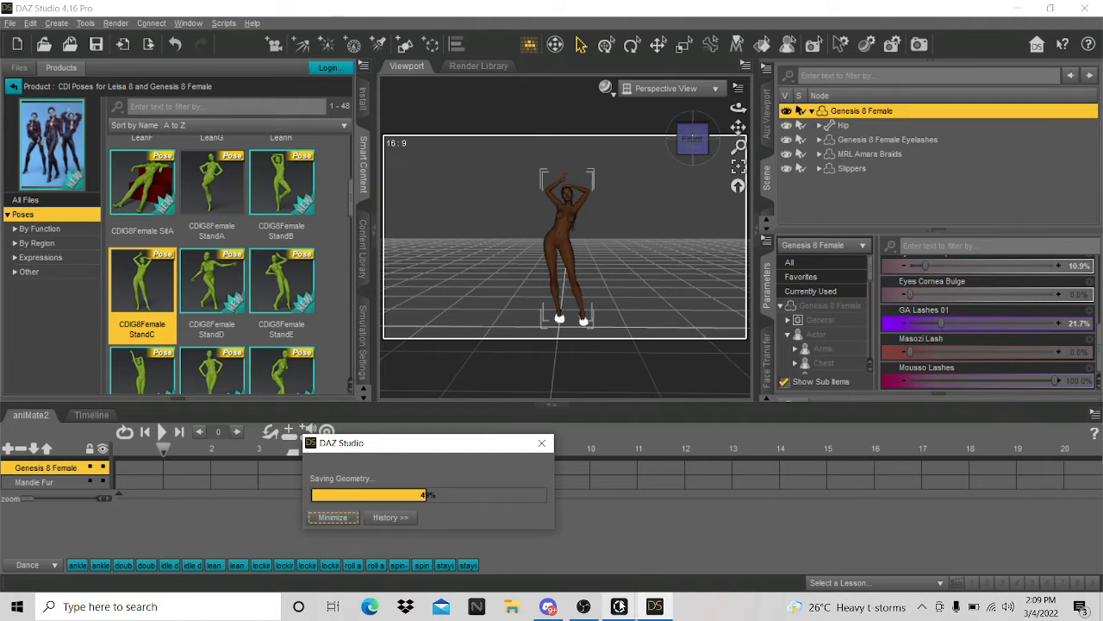
# - Select the old avatar in the CLO PRACTICE project and delete it, leaving the petal dress
pyautogui.click(658, 561)
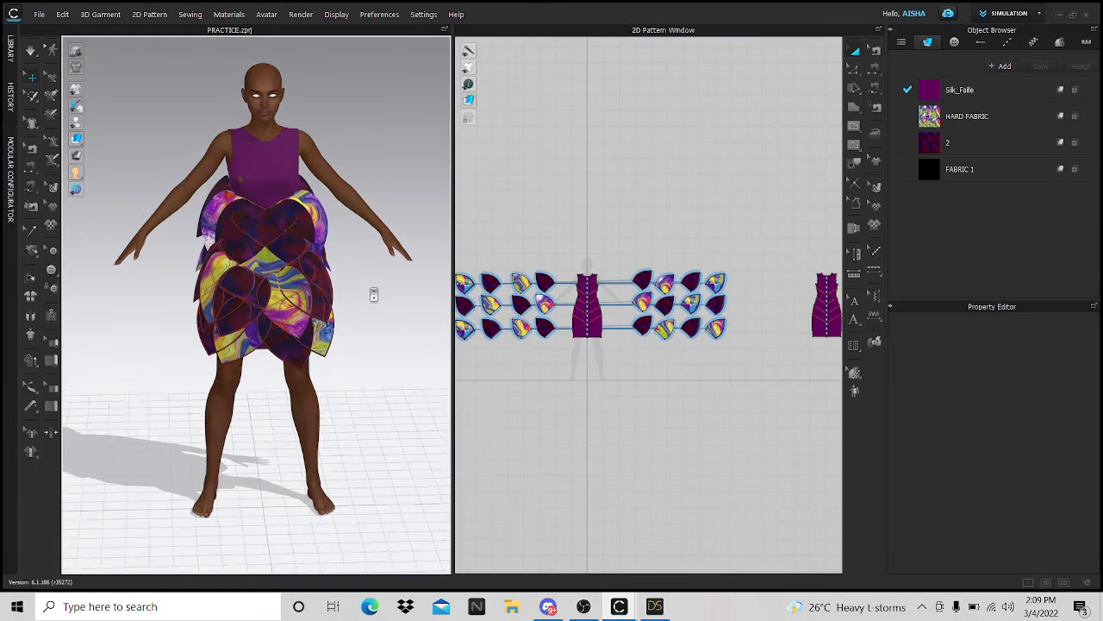
pyautogui.scroll(2, 374, 295)
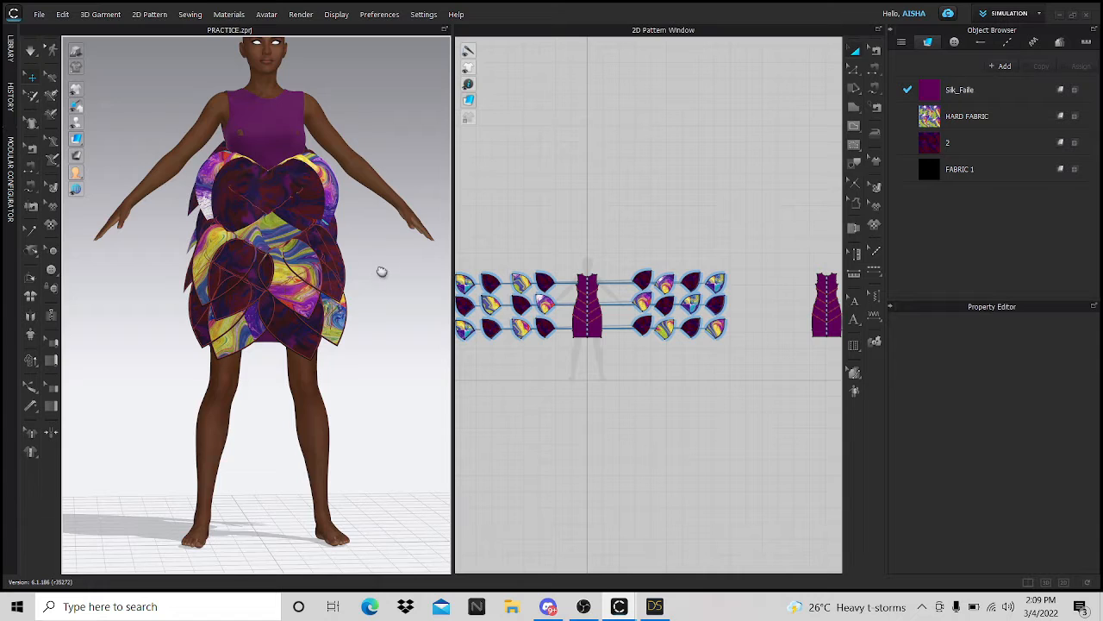
pyautogui.scroll(2, 382, 271)
pyautogui.click(309, 191)
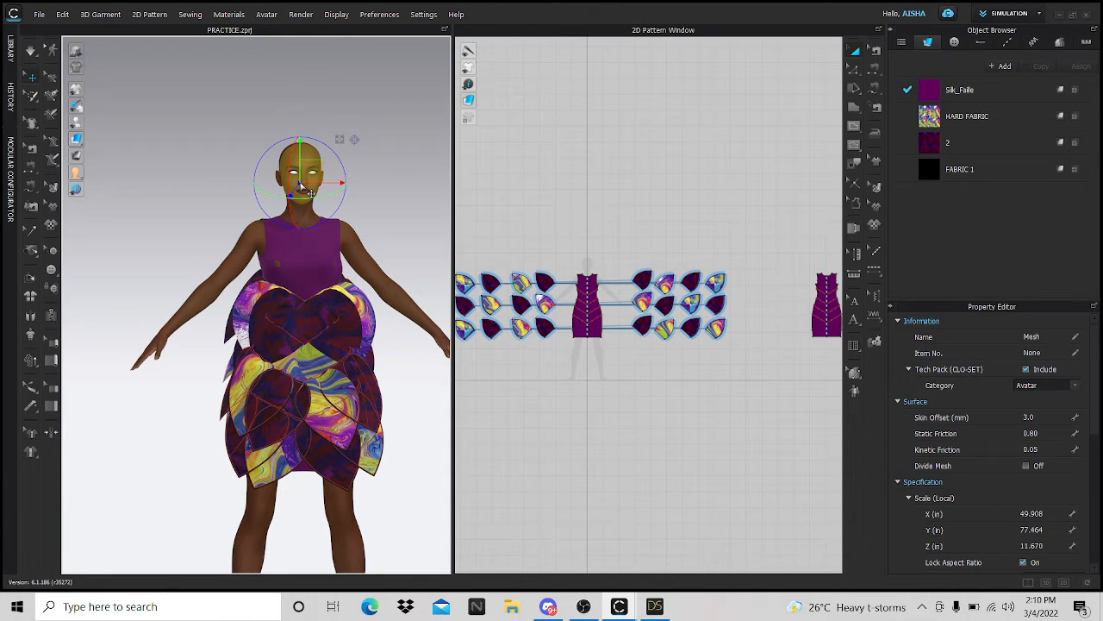
pyautogui.press('Delete')
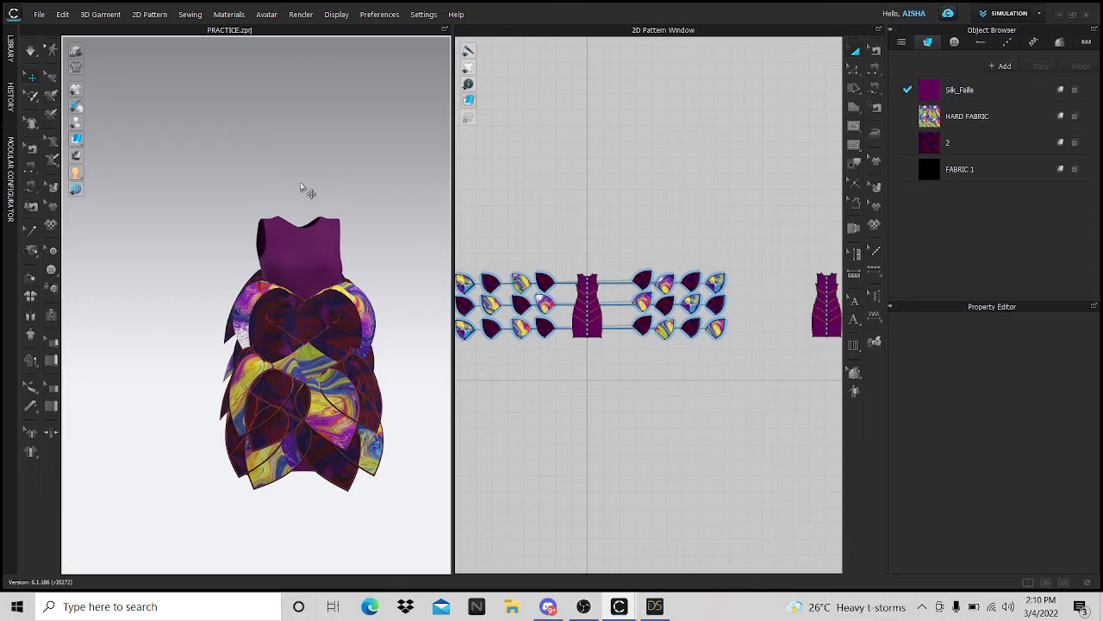
# - Import A POSE from daz avatar\FRIDAY STREAM as an OBJ avatar at DAZ Studio cm scale
pyautogui.click(39, 14)
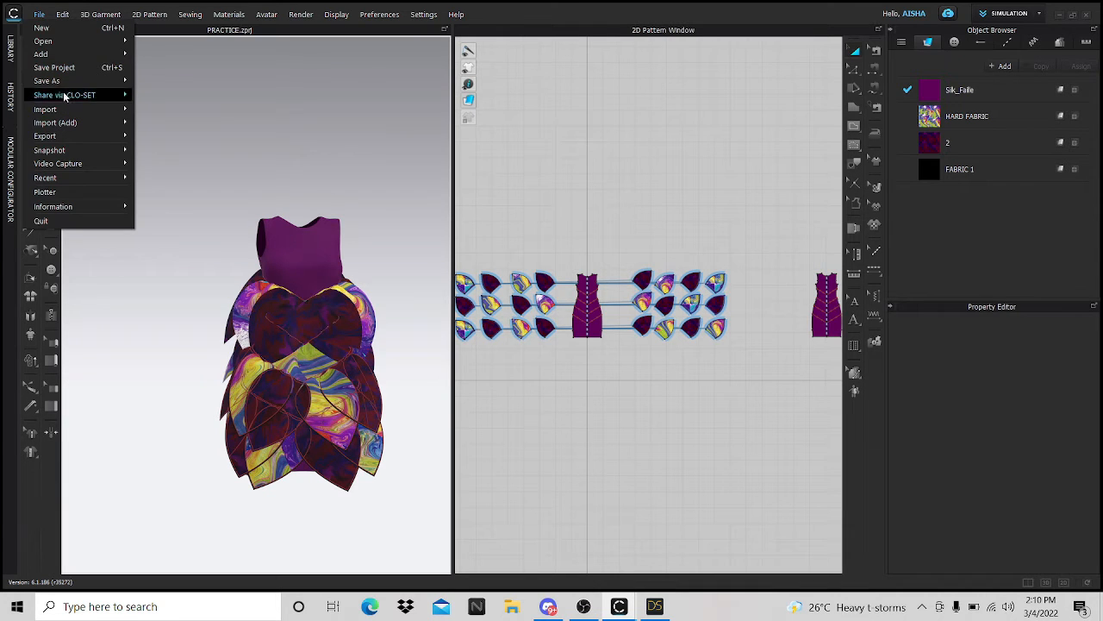
pyautogui.moveTo(66, 110)
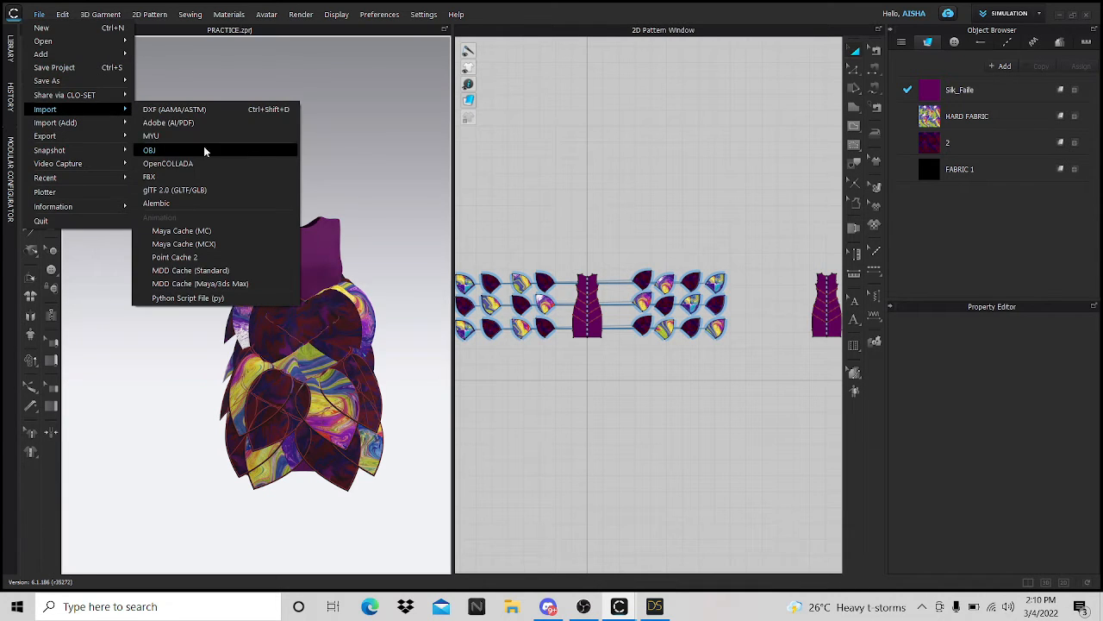
pyautogui.click(151, 150)
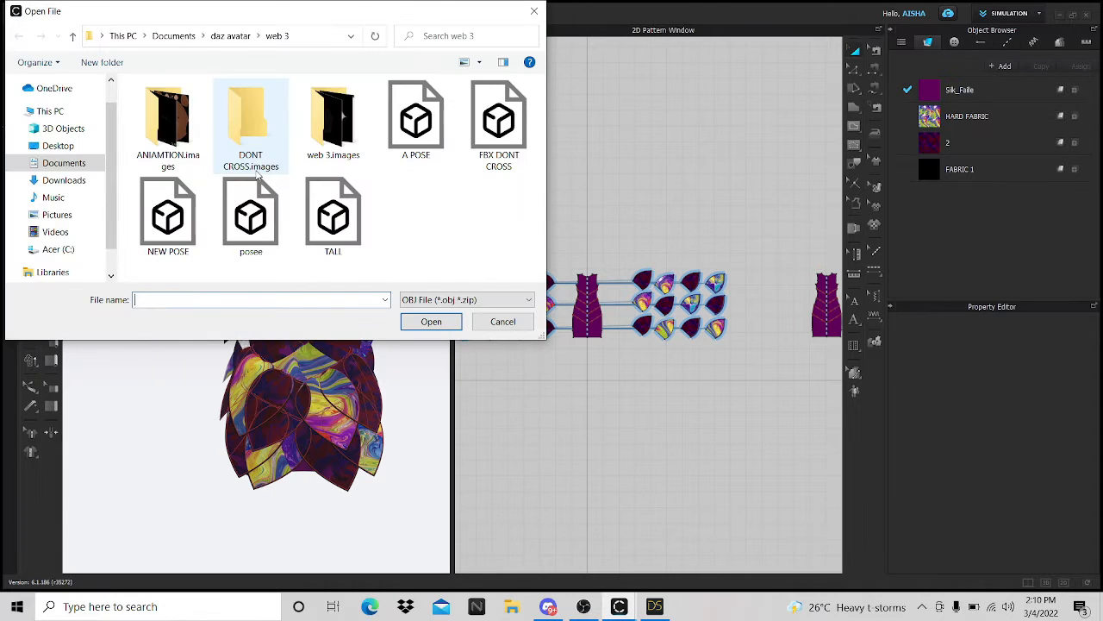
pyautogui.click(231, 36)
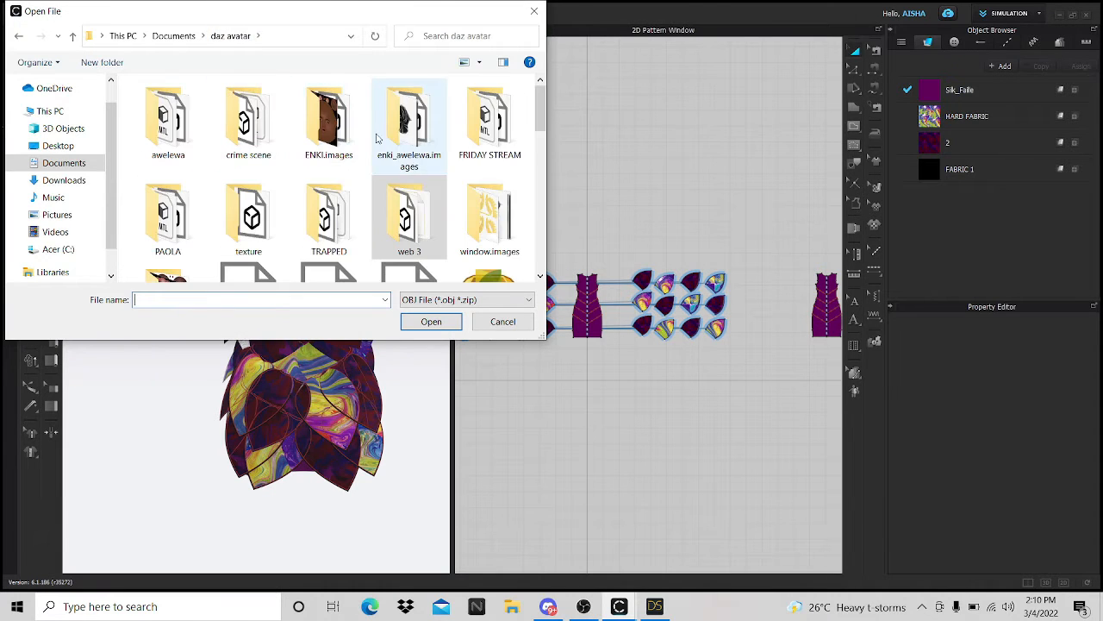
pyautogui.scroll(-1, 403, 149)
pyautogui.scroll(1, 483, 133)
pyautogui.click(500, 129)
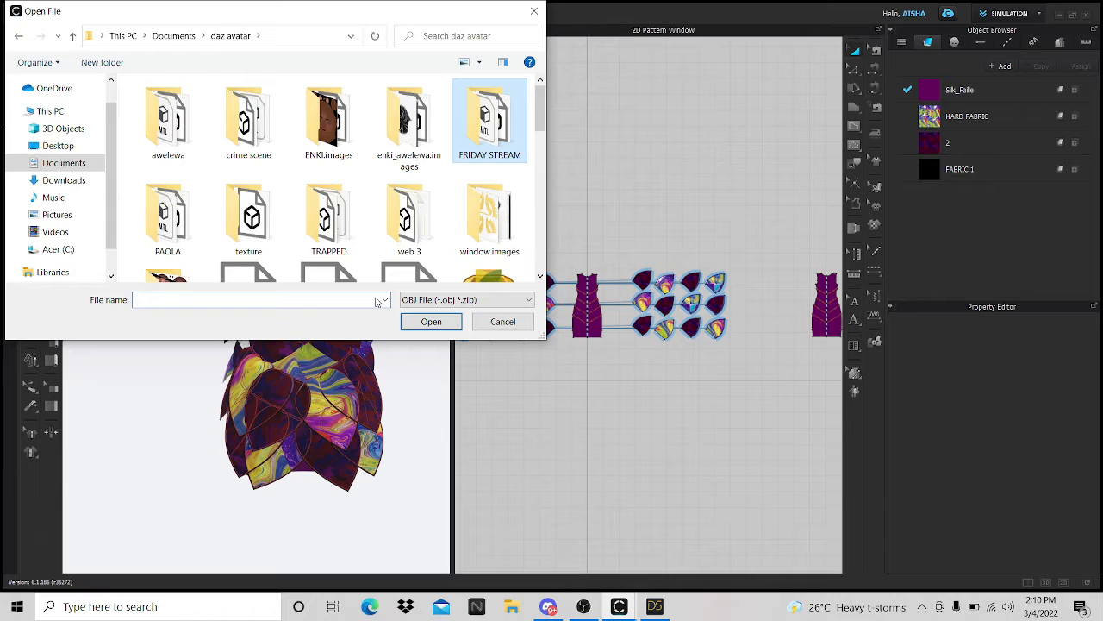
pyautogui.press('Return')
pyautogui.click(167, 110)
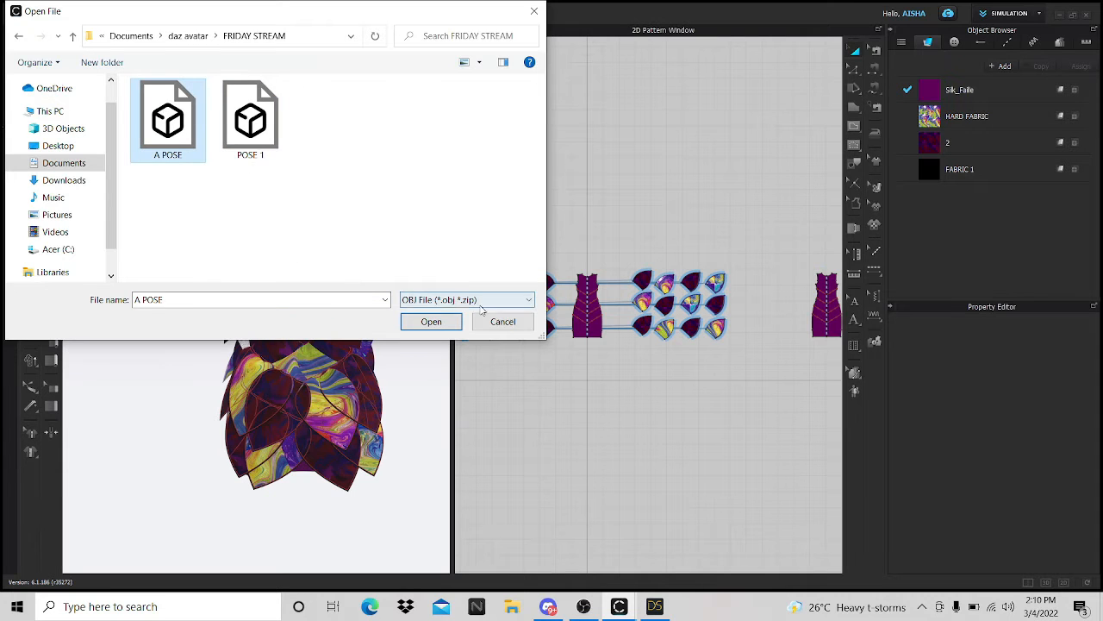
pyautogui.click(431, 322)
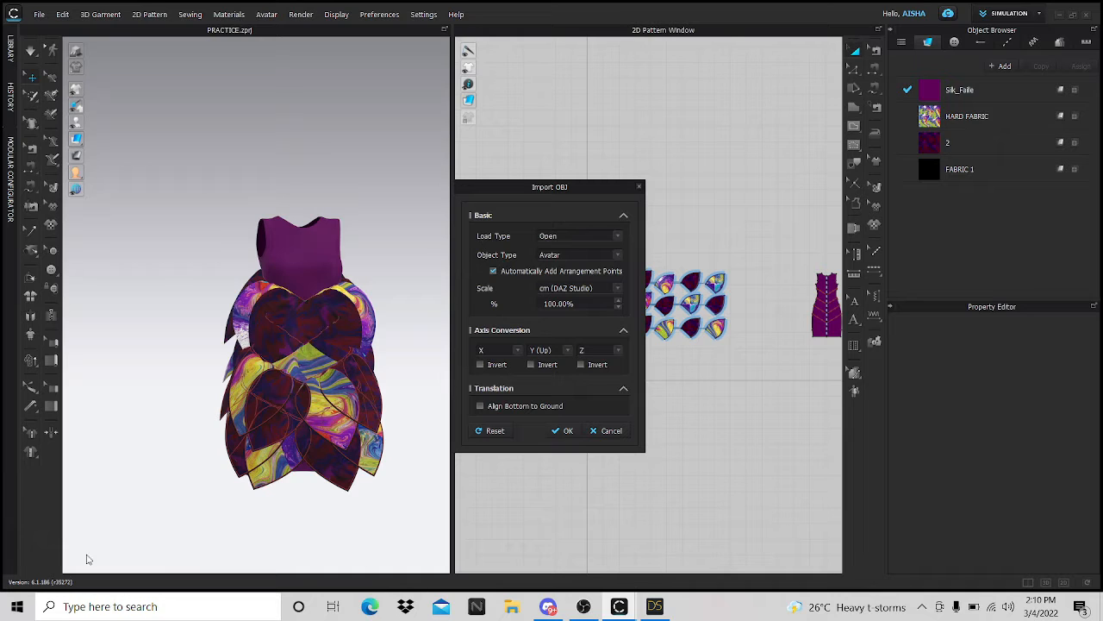
pyautogui.click(563, 431)
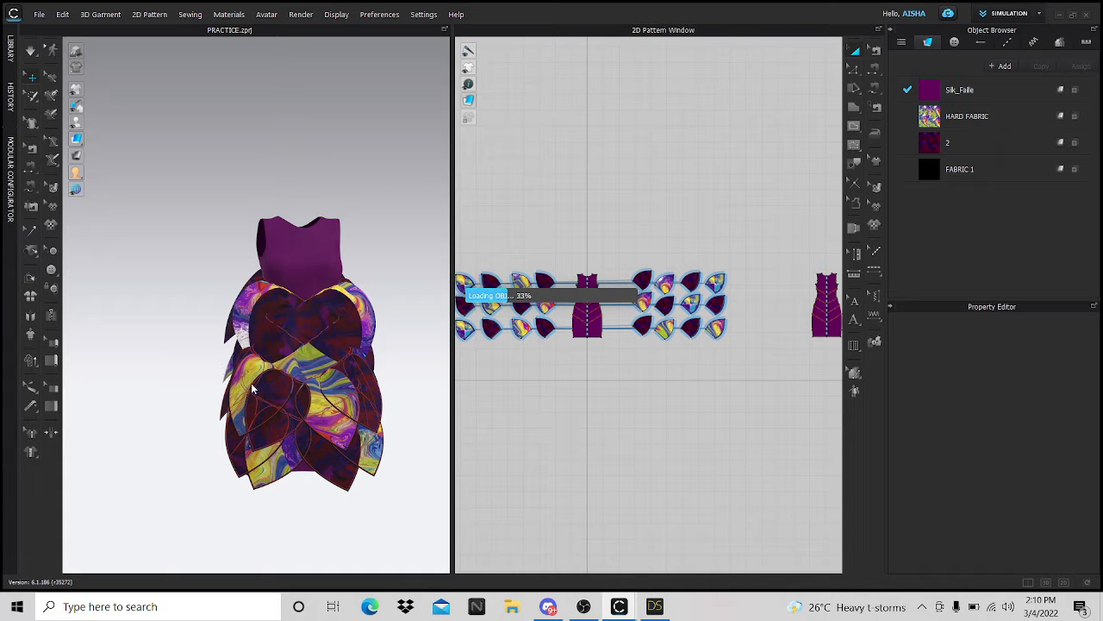
pyautogui.moveTo(654, 606)
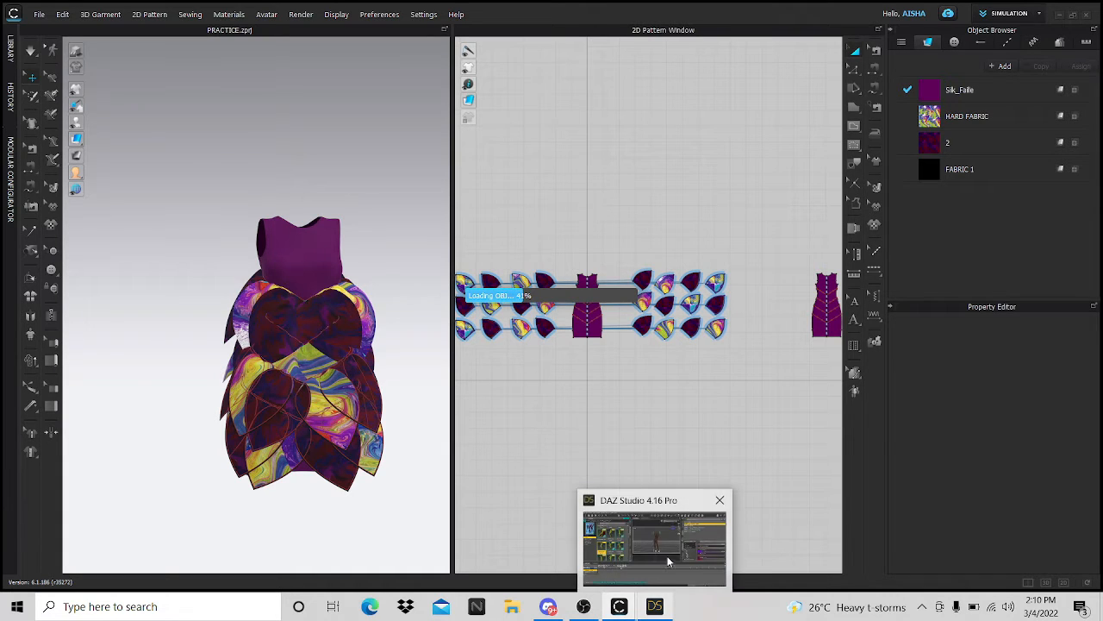
pyautogui.click(667, 545)
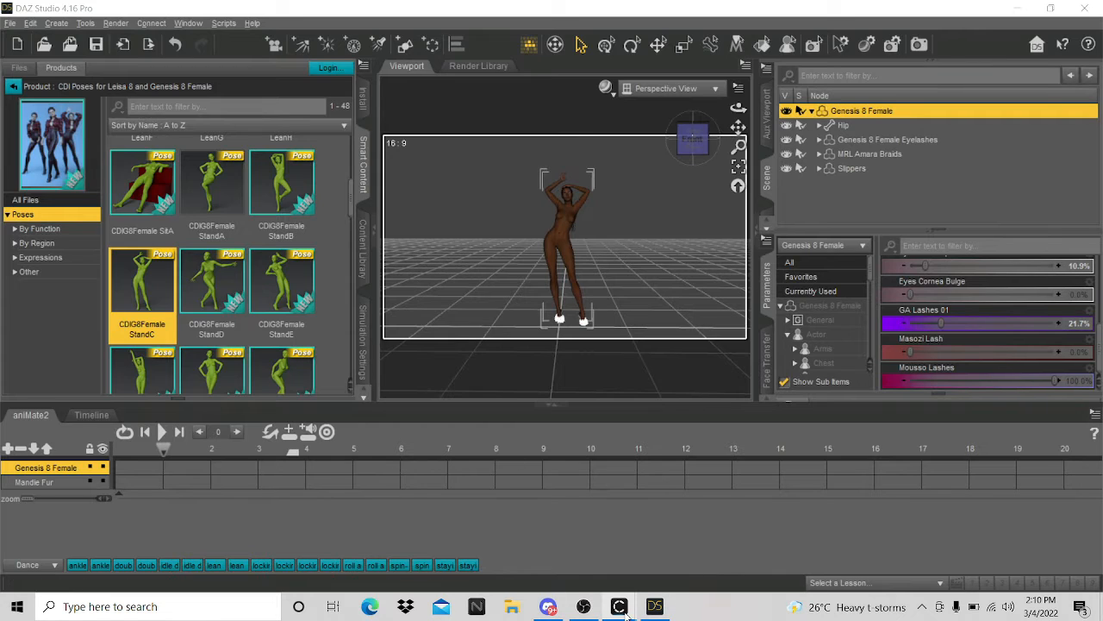
pyautogui.moveTo(619, 607)
pyautogui.click(651, 547)
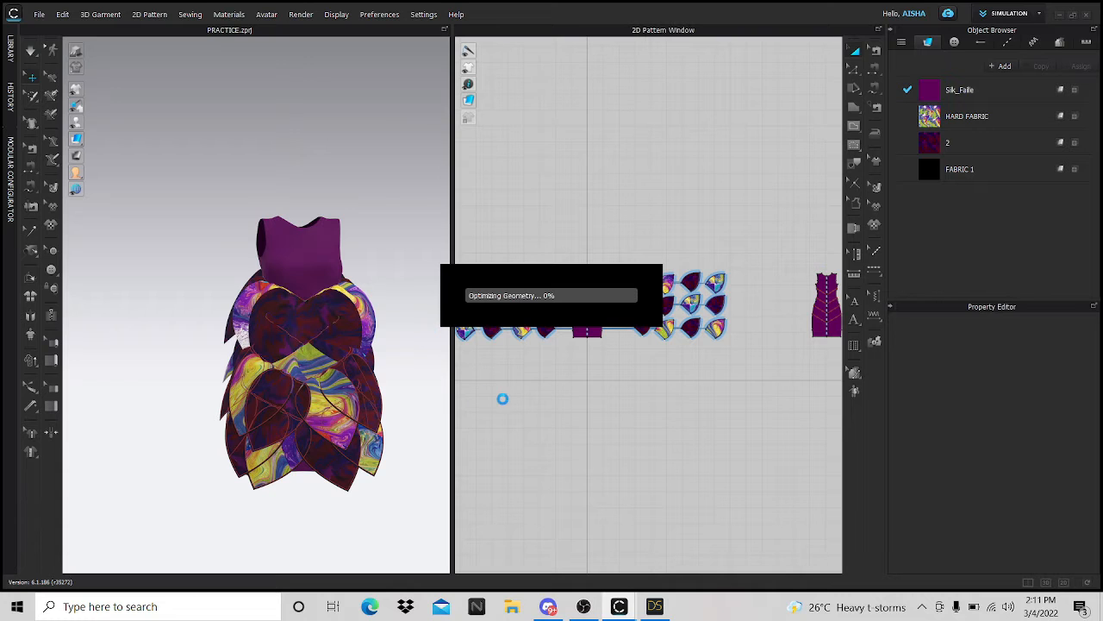
# - Open File Explorer and browse to Documents > daz avatar > FRIDAY STREAM
pyautogui.press('super+e')
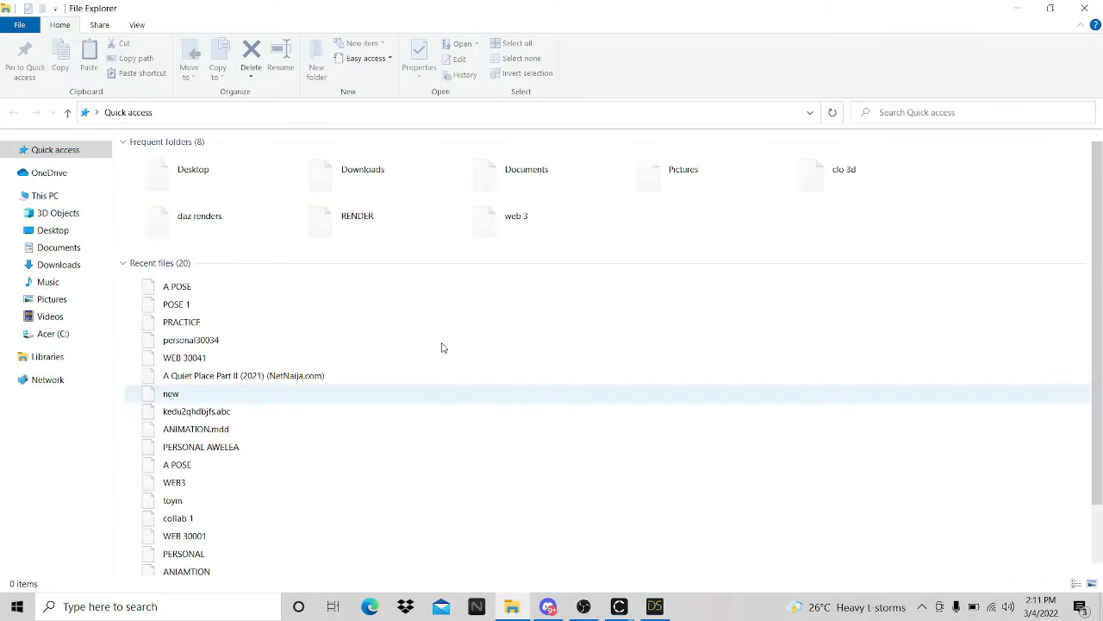
pyautogui.click(60, 248)
pyautogui.click(178, 257)
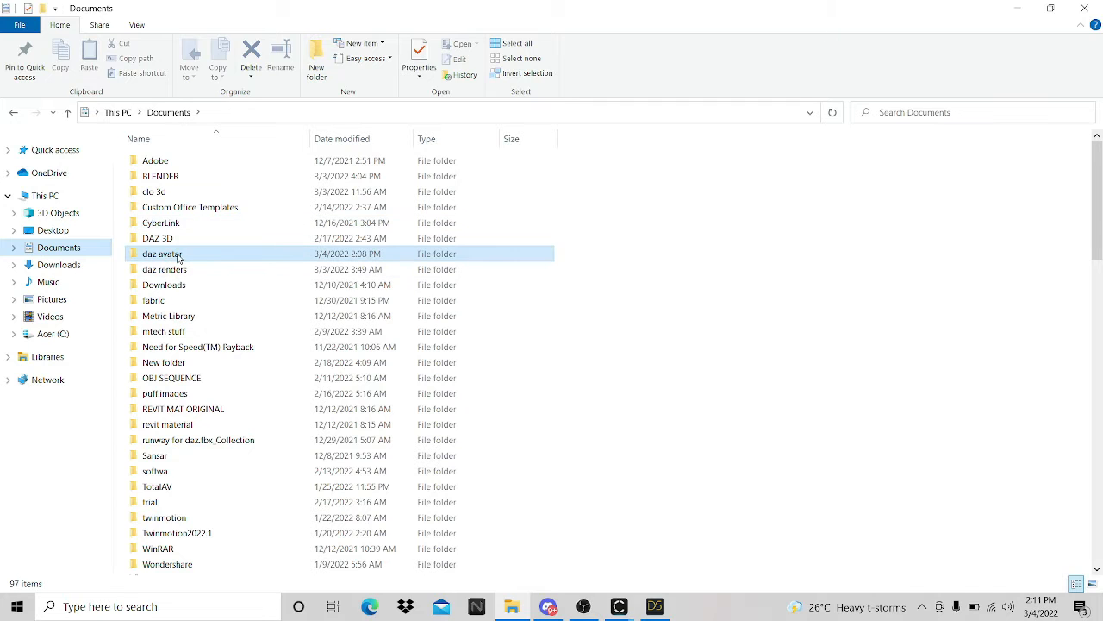
pyautogui.doubleClick(179, 255)
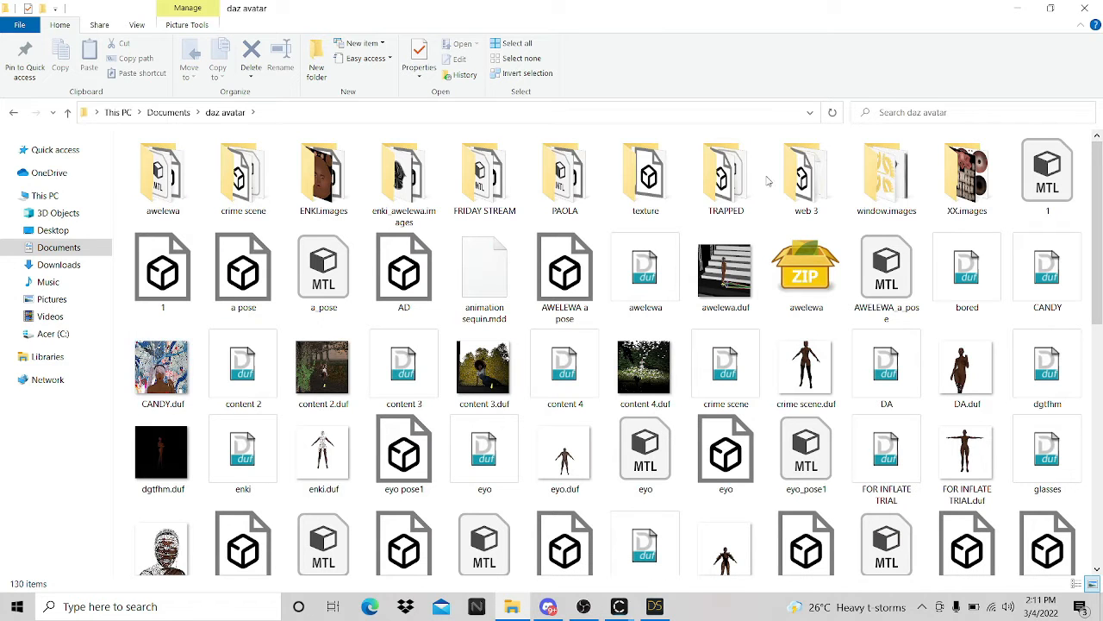
pyautogui.click(490, 173)
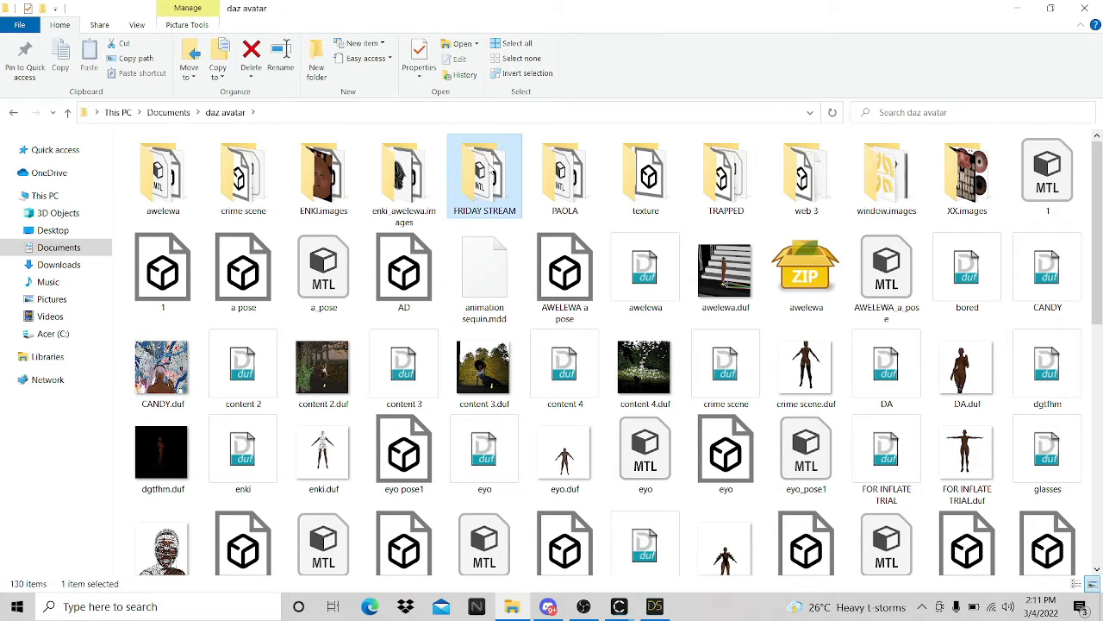
pyautogui.doubleClick(491, 173)
# - Check the A POSE and POSE 1 files, then preview the CLO window from the taskbar
pyautogui.click(163, 169)
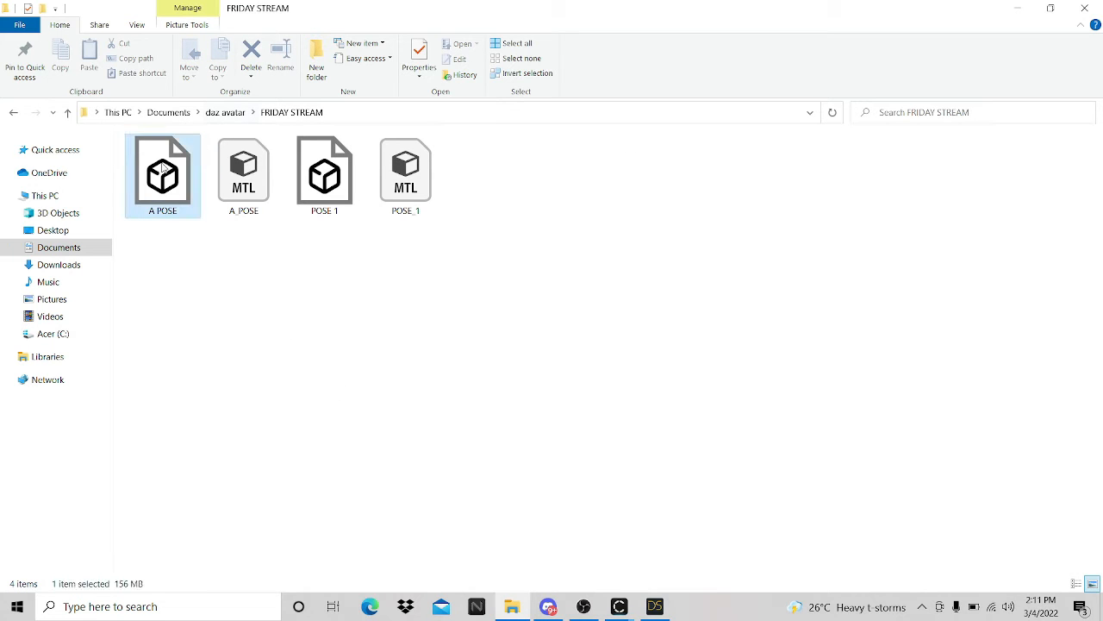
pyautogui.click(335, 186)
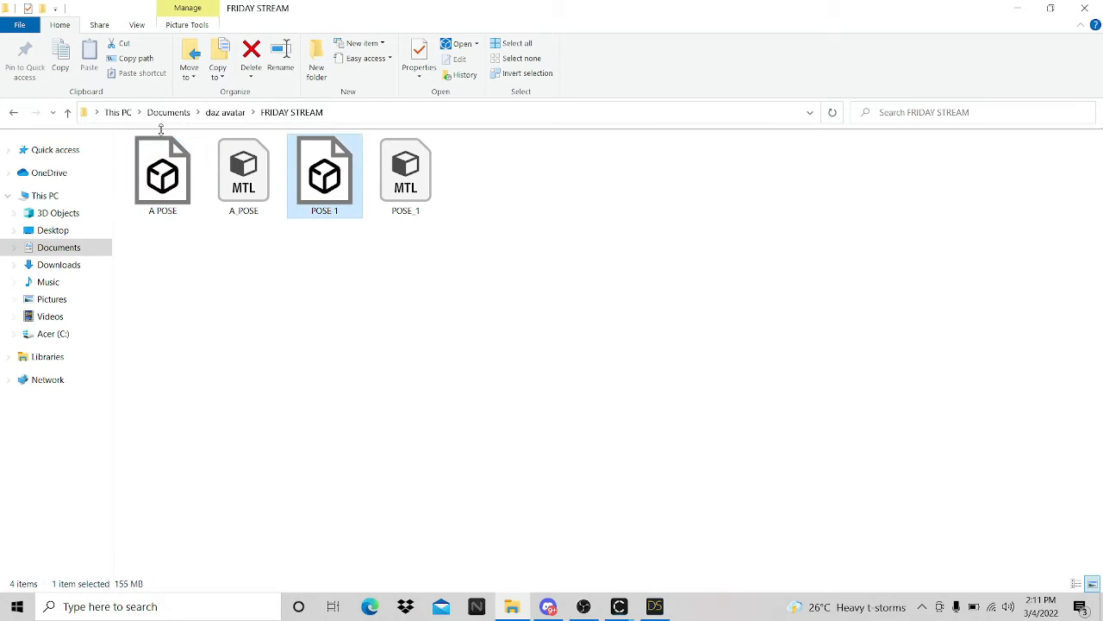
pyautogui.click(164, 176)
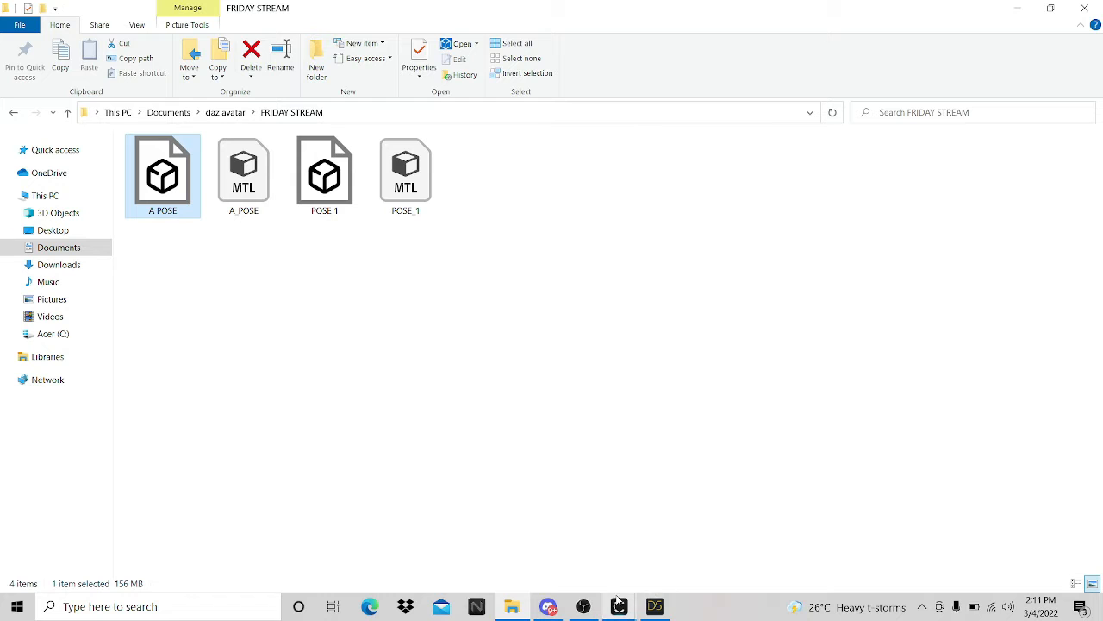
pyautogui.moveTo(616, 596)
pyautogui.click(658, 566)
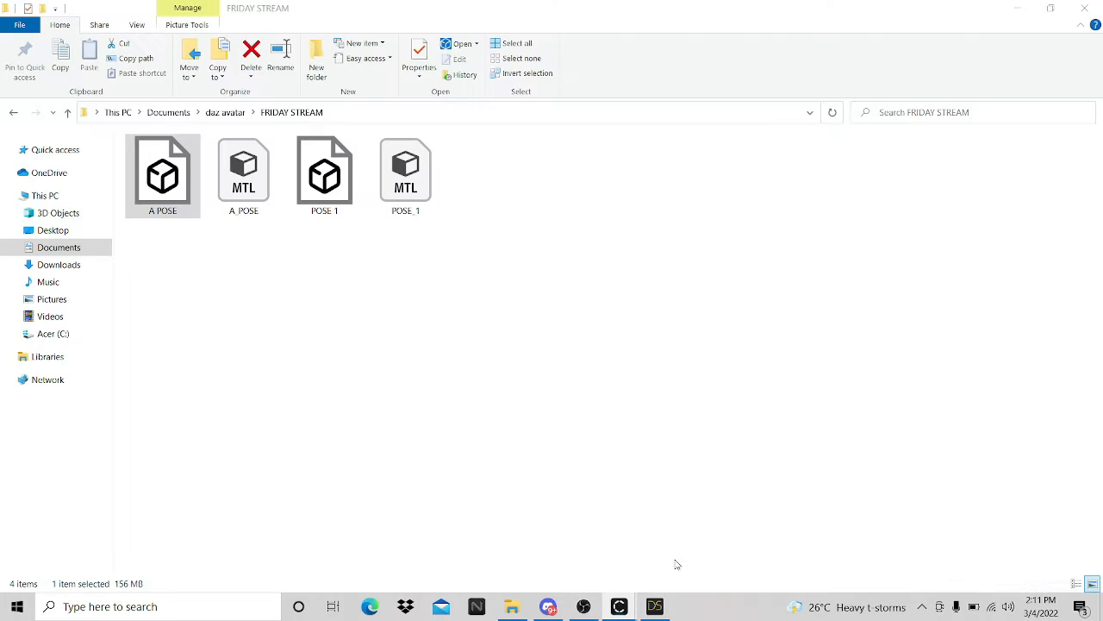
pyautogui.moveTo(619, 603)
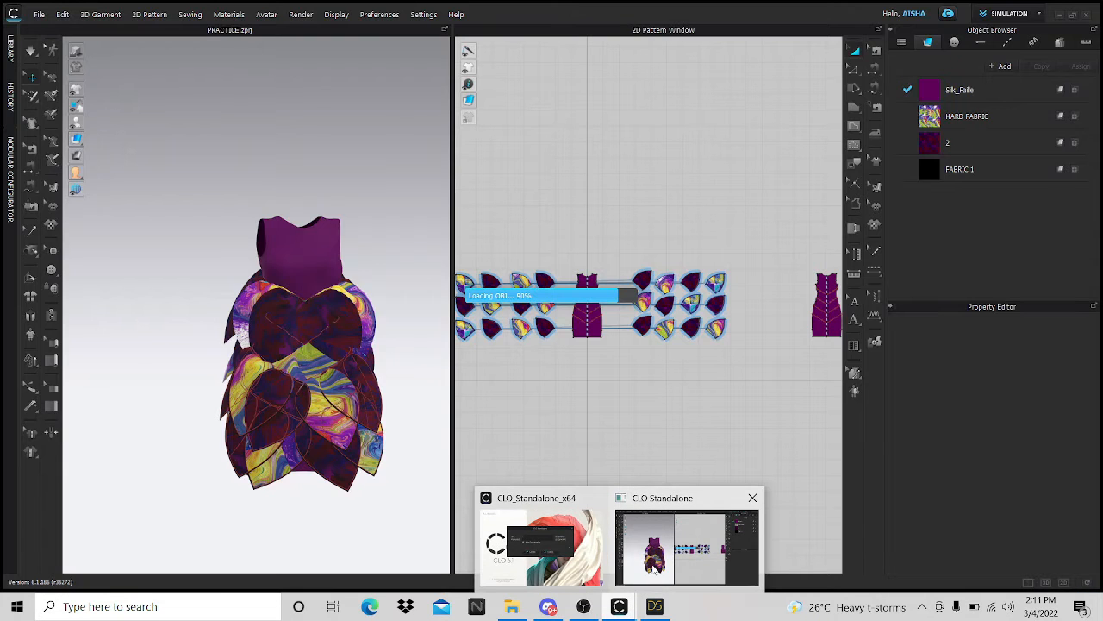
pyautogui.click(655, 570)
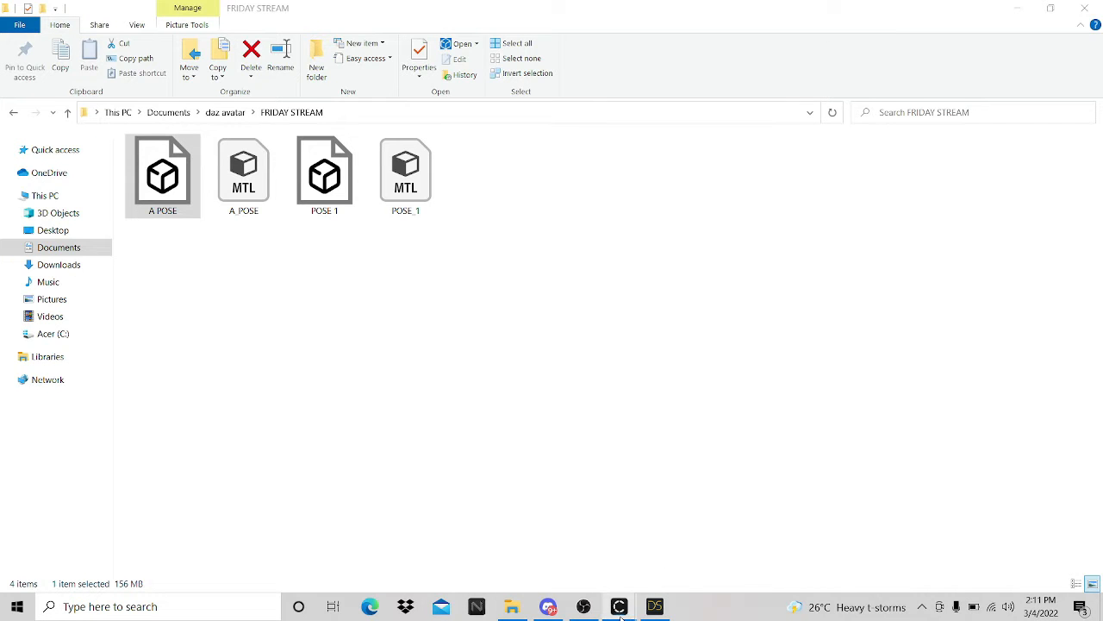
pyautogui.moveTo(620, 608)
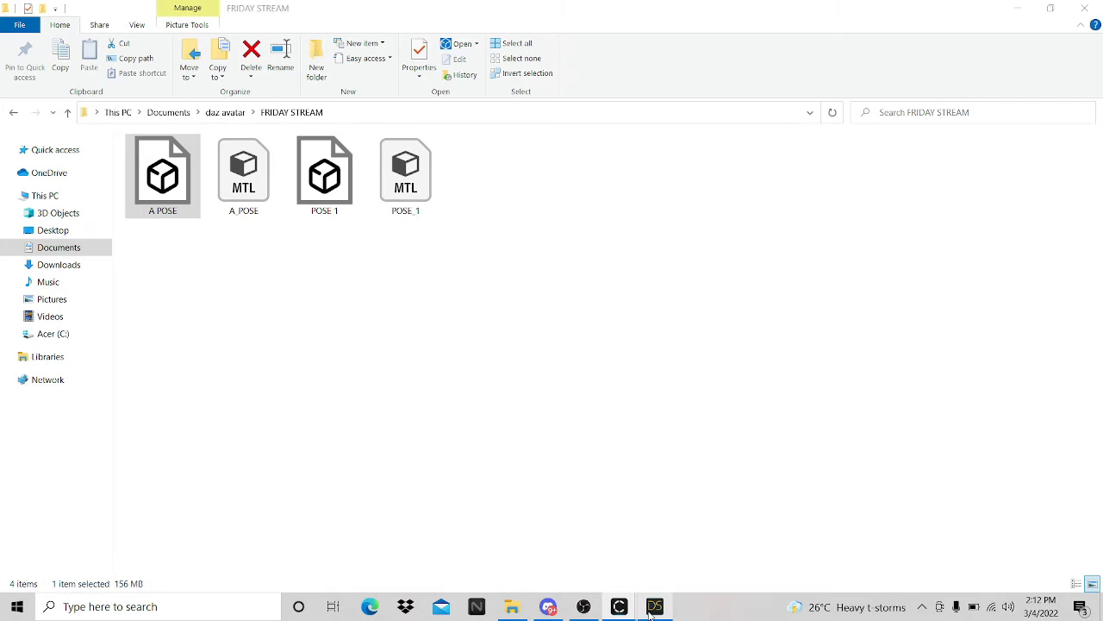
# - Bring DAZ Studio forward and zoom in and out on the arms-raised Genesis 8 Female
pyautogui.click(652, 608)
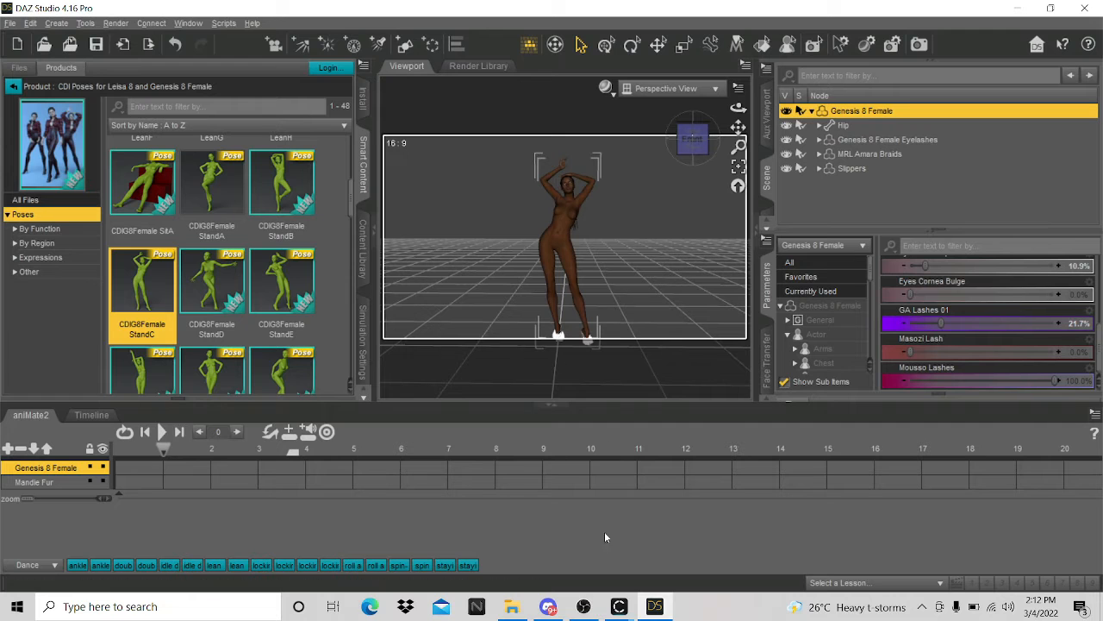
pyautogui.moveTo(619, 606)
pyautogui.click(643, 565)
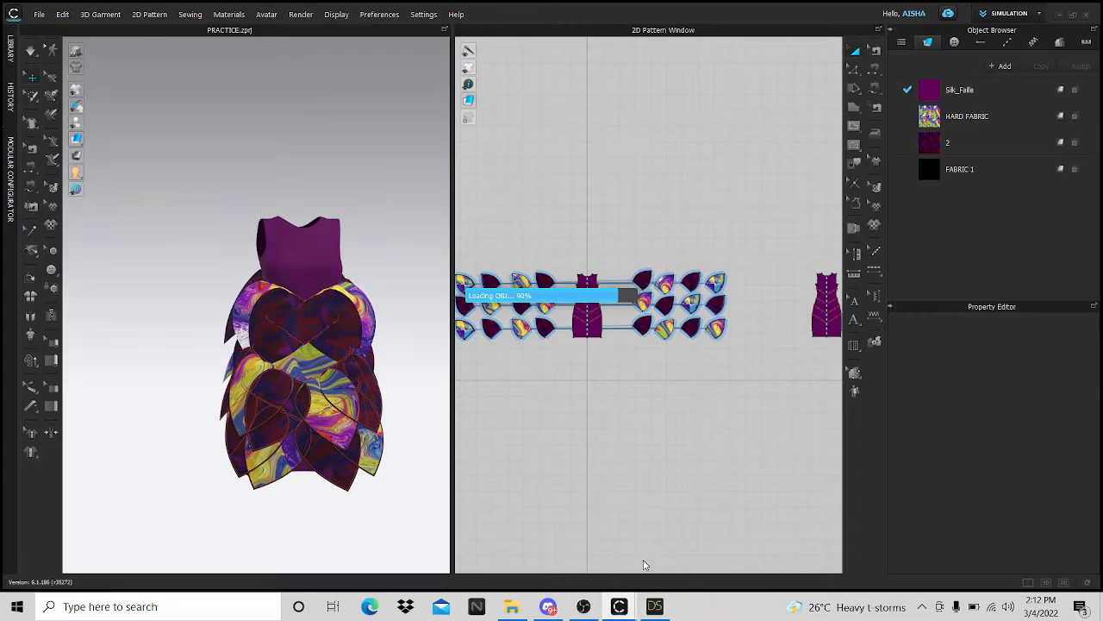
pyautogui.click(655, 606)
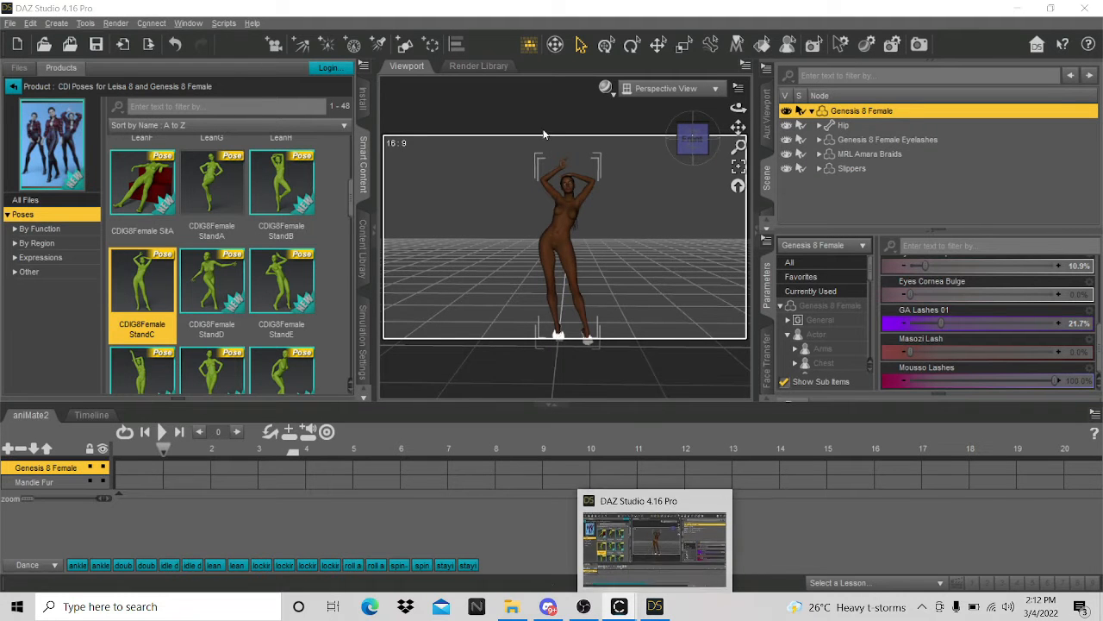
pyautogui.scroll(5, 632, 253)
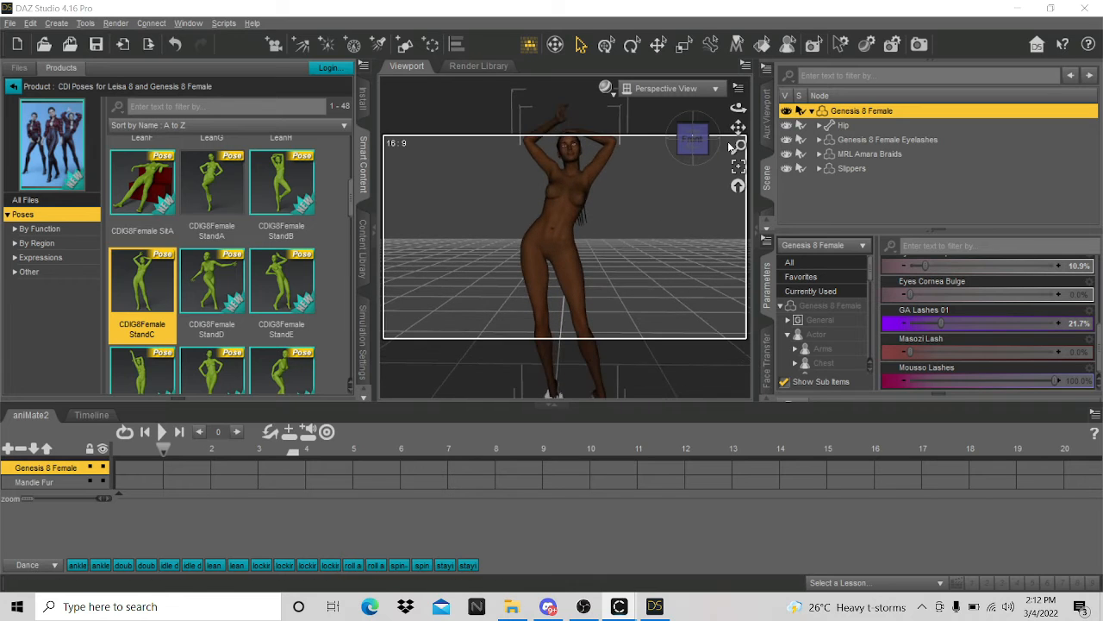
pyautogui.scroll(5, 578, 216)
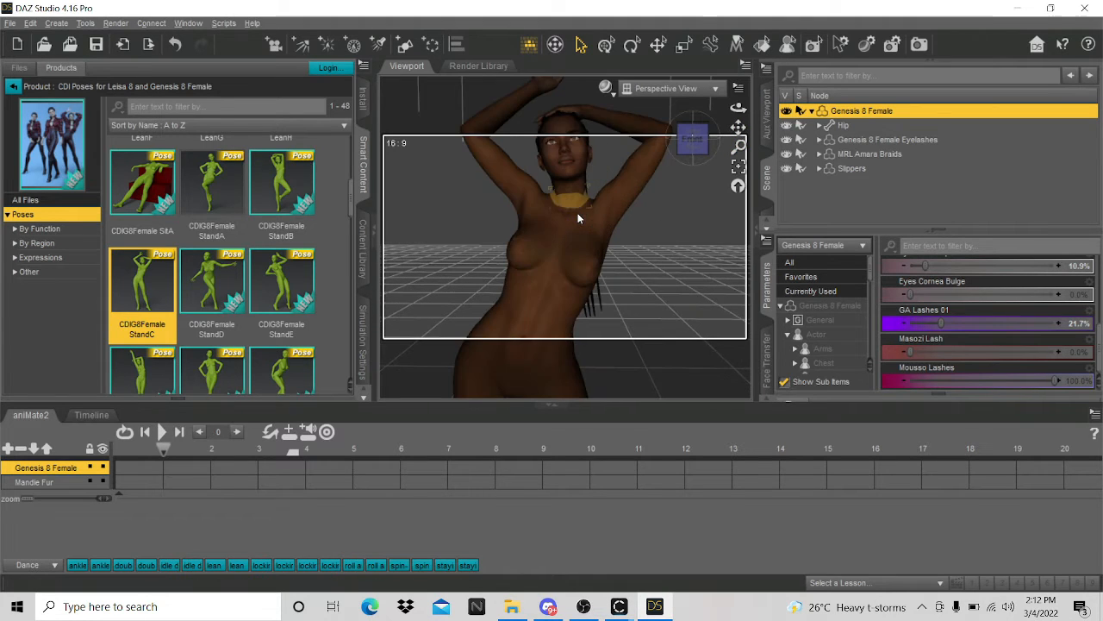
pyautogui.scroll(-5, 577, 218)
pyautogui.scroll(3, 212, 275)
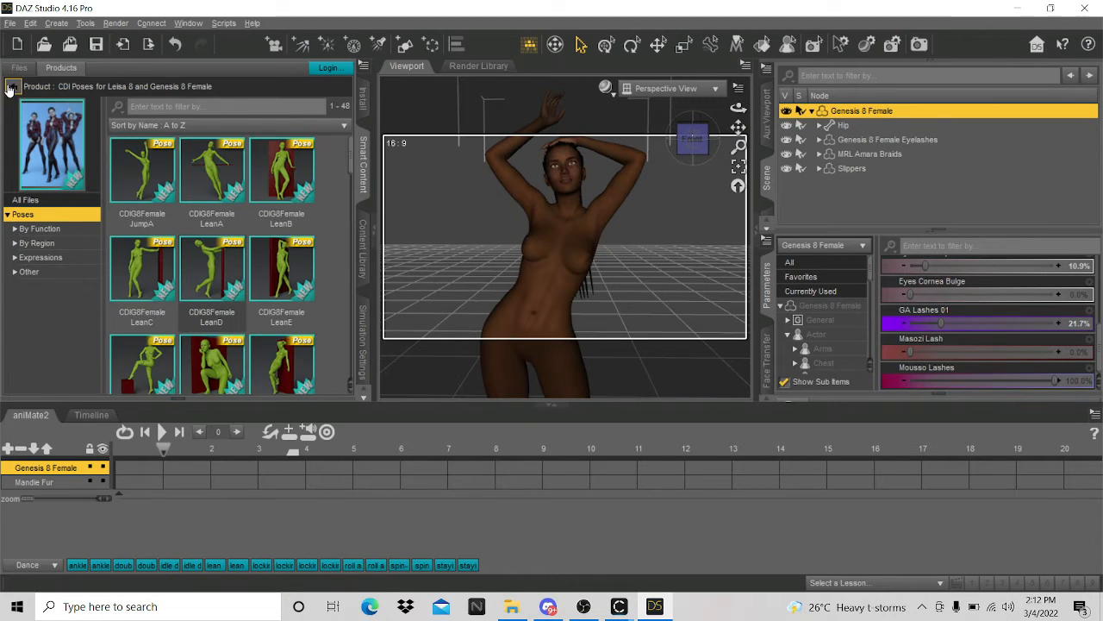
# - Apply the !00 Genesis 8 Female pose from Casually Poses and delete the MRL Amara Braids hair
pyautogui.click(12, 87)
pyautogui.doubleClick(212, 177)
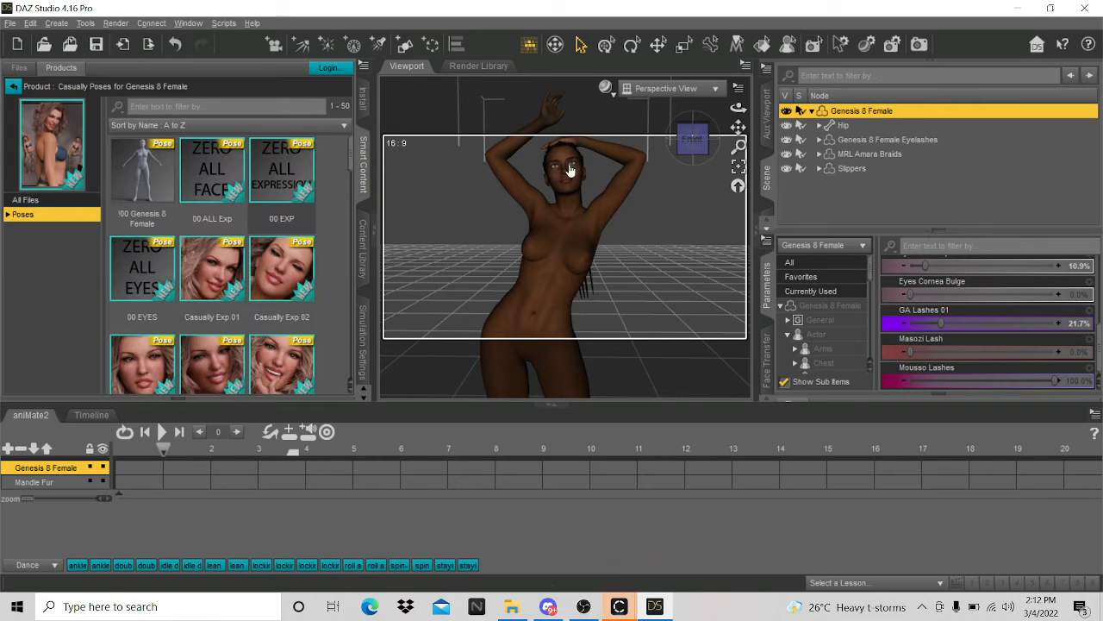
pyautogui.doubleClick(142, 177)
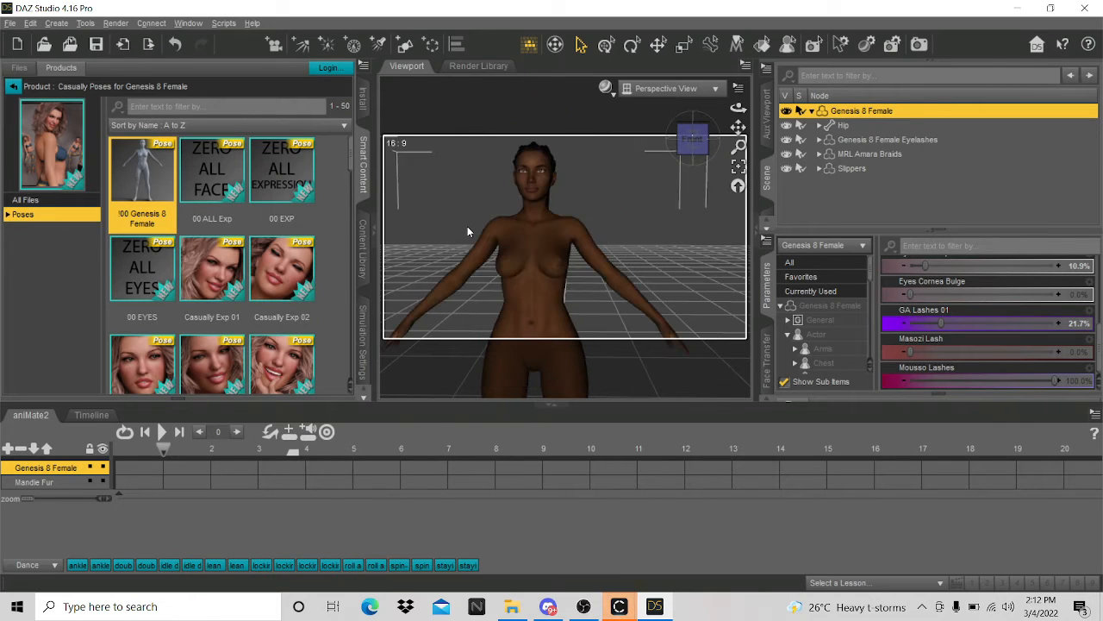
pyautogui.click(863, 154)
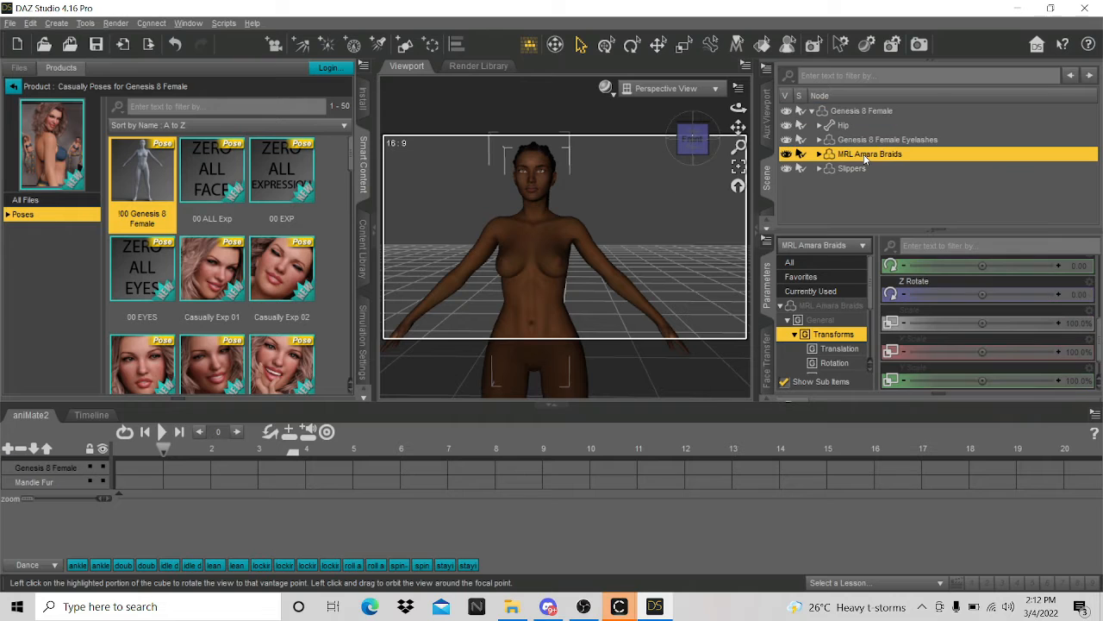
pyautogui.press('Delete')
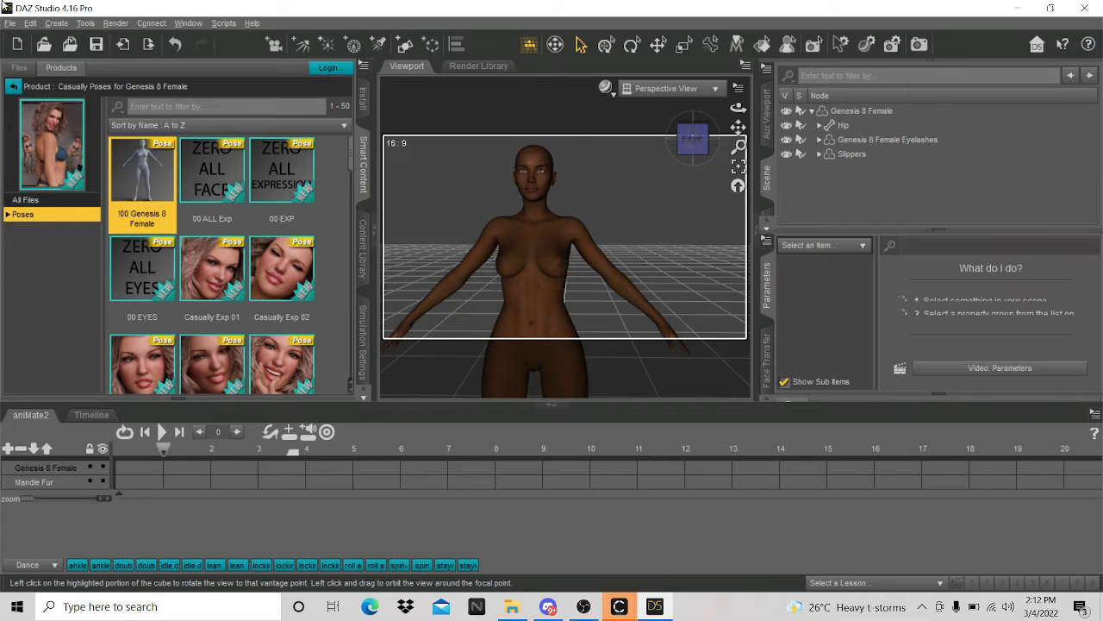
# - Browse the Content Library's Scan Results under LOCAL USER down to the People folder
pyautogui.click(13, 87)
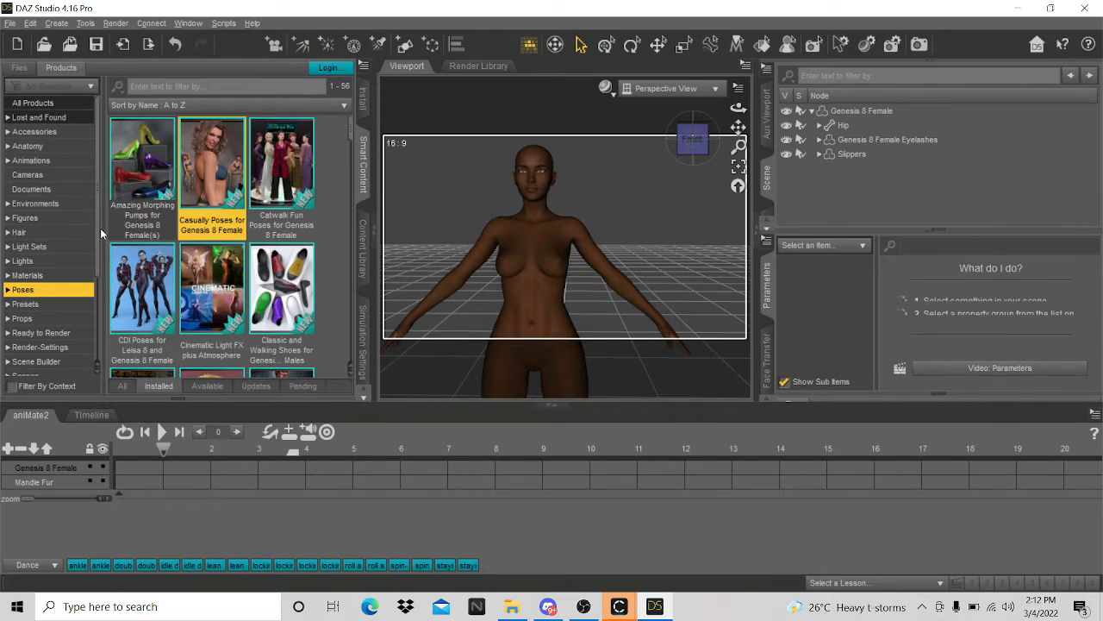
pyautogui.scroll(-3, 60, 258)
pyautogui.click(39, 369)
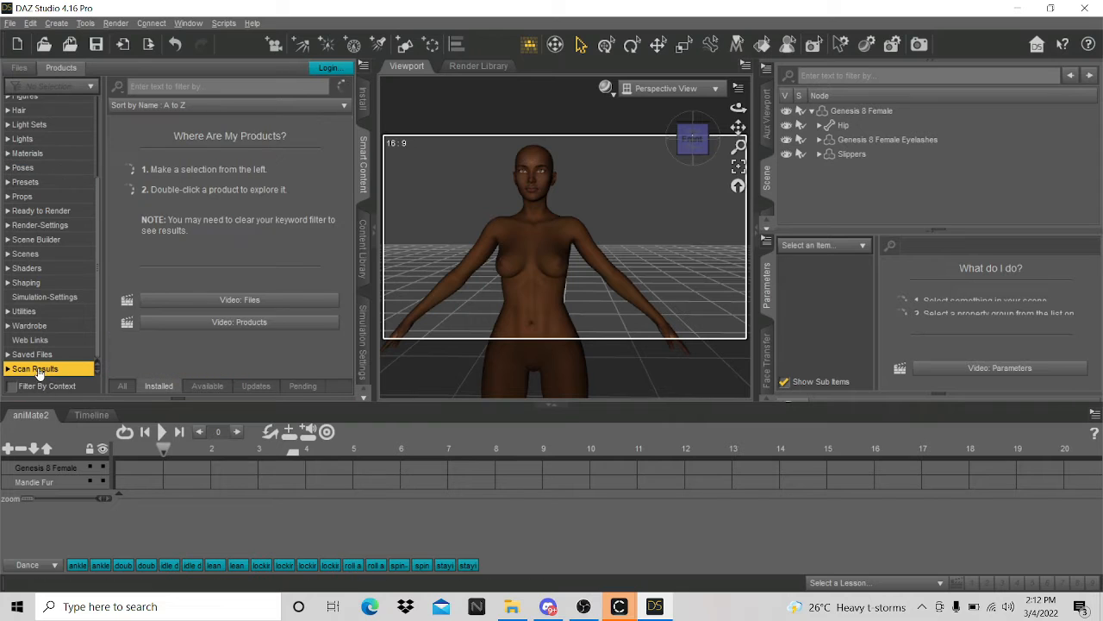
pyautogui.doubleClick(142, 198)
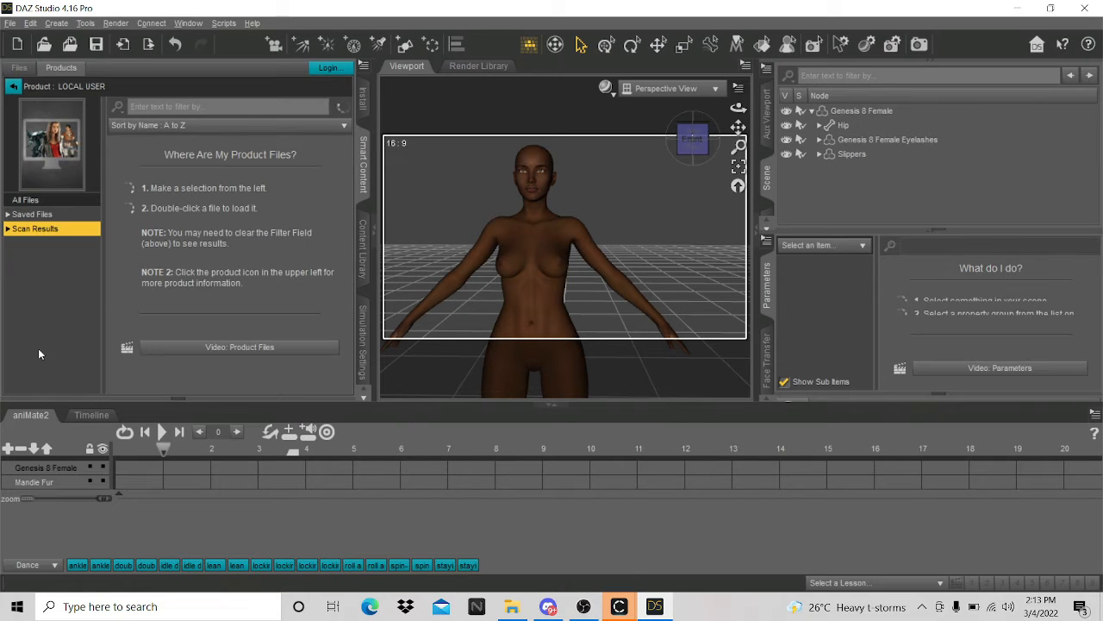
pyautogui.click(7, 229)
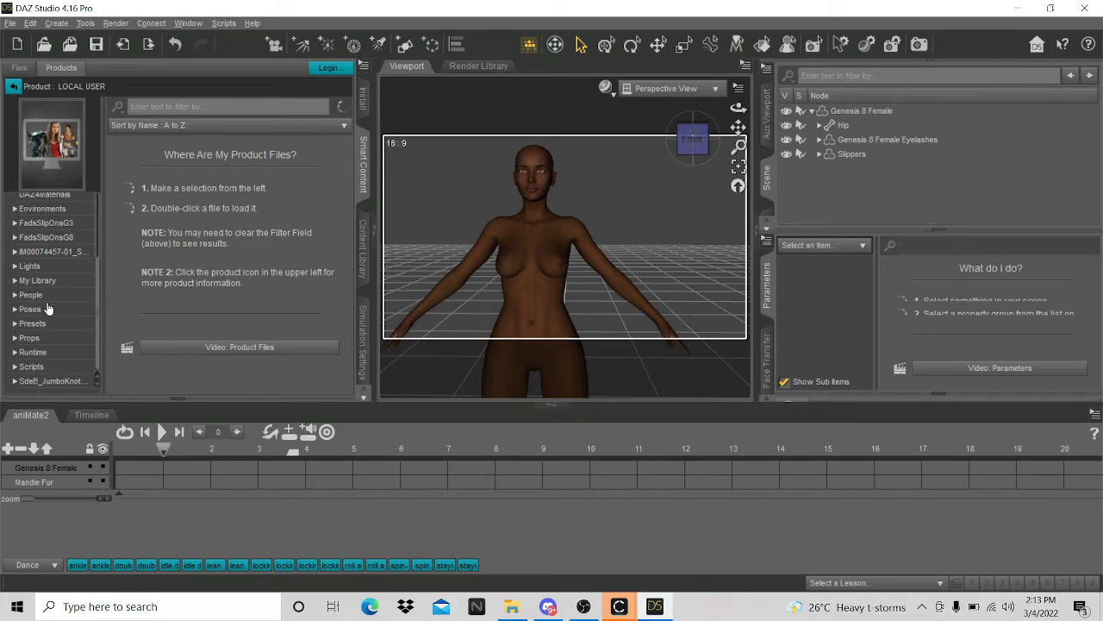
pyautogui.scroll(-1, 39, 357)
pyautogui.scroll(-3, 40, 357)
pyautogui.click(14, 296)
pyautogui.scroll(-3, 17, 288)
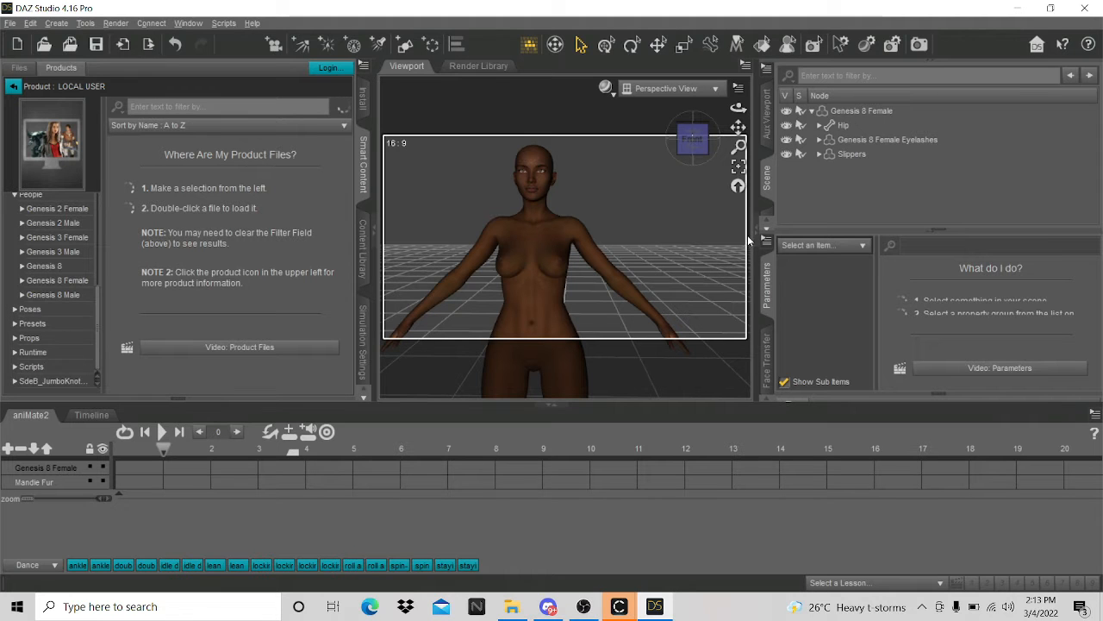
pyautogui.scroll(-5, 564, 200)
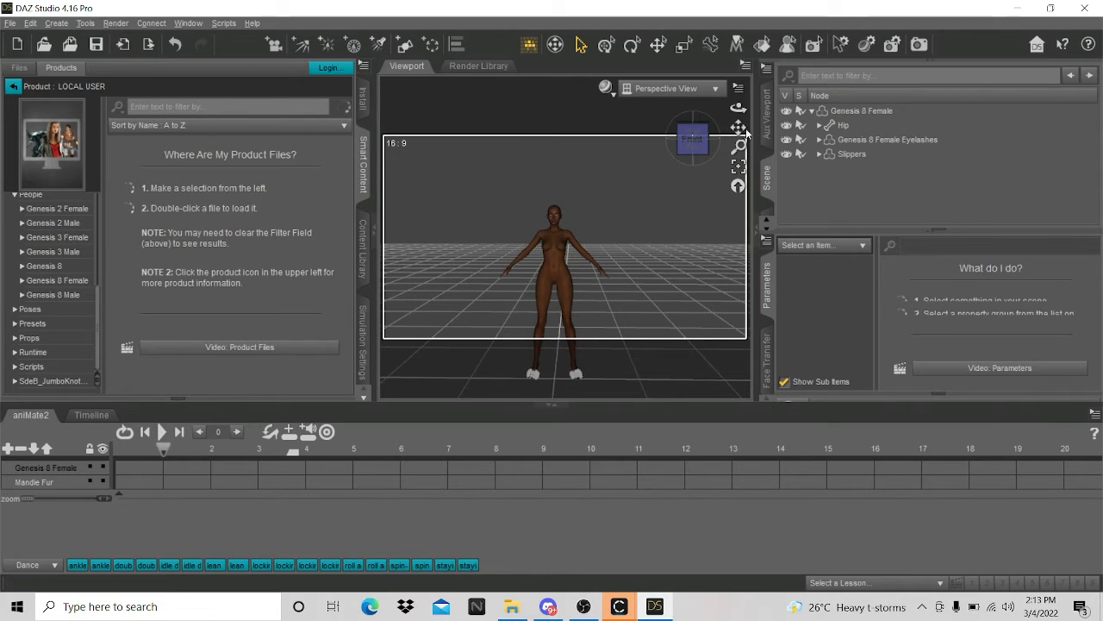
pyautogui.moveTo(738, 127); pyautogui.dragTo(738, 168)
pyautogui.click(9, 22)
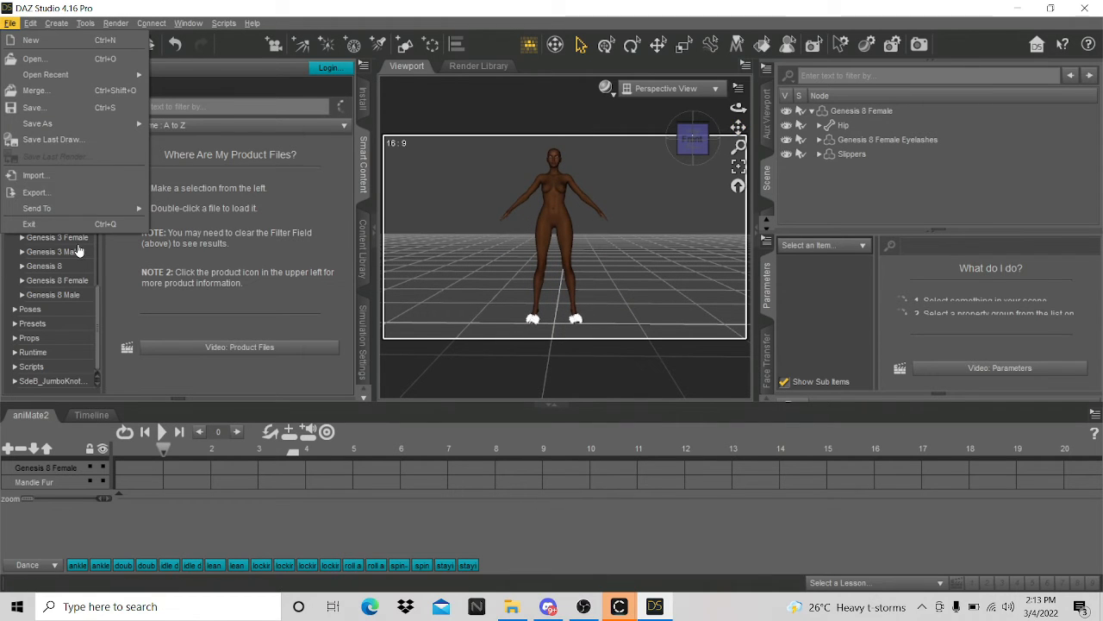
# - Re-export the hairless figure as OBJ, overwriting the existing A POSE file
pyautogui.click(53, 193)
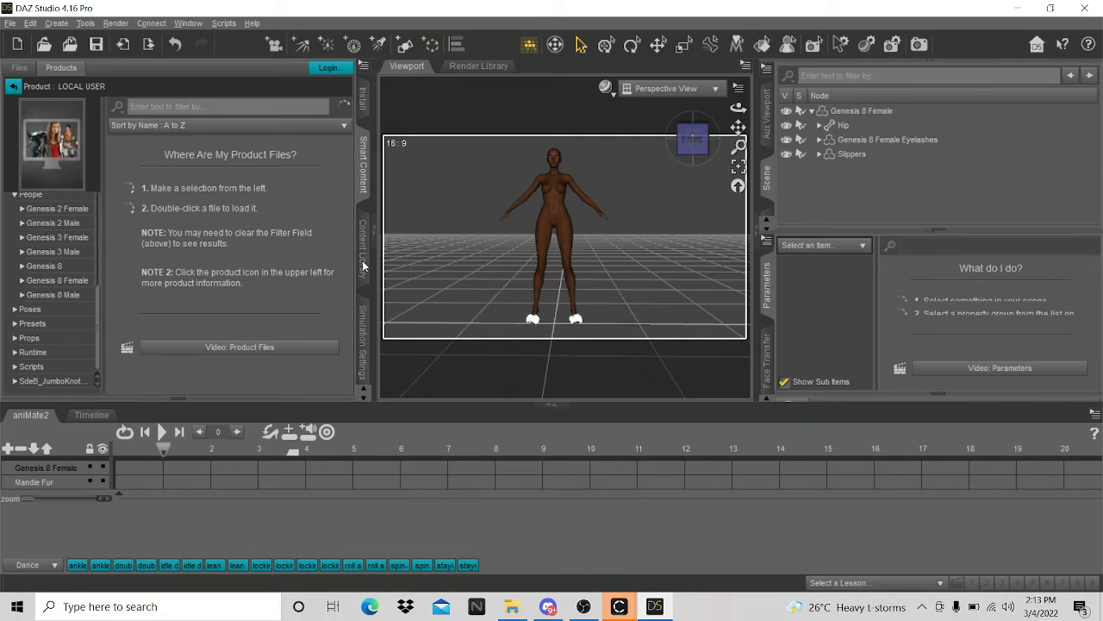
pyautogui.click(164, 136)
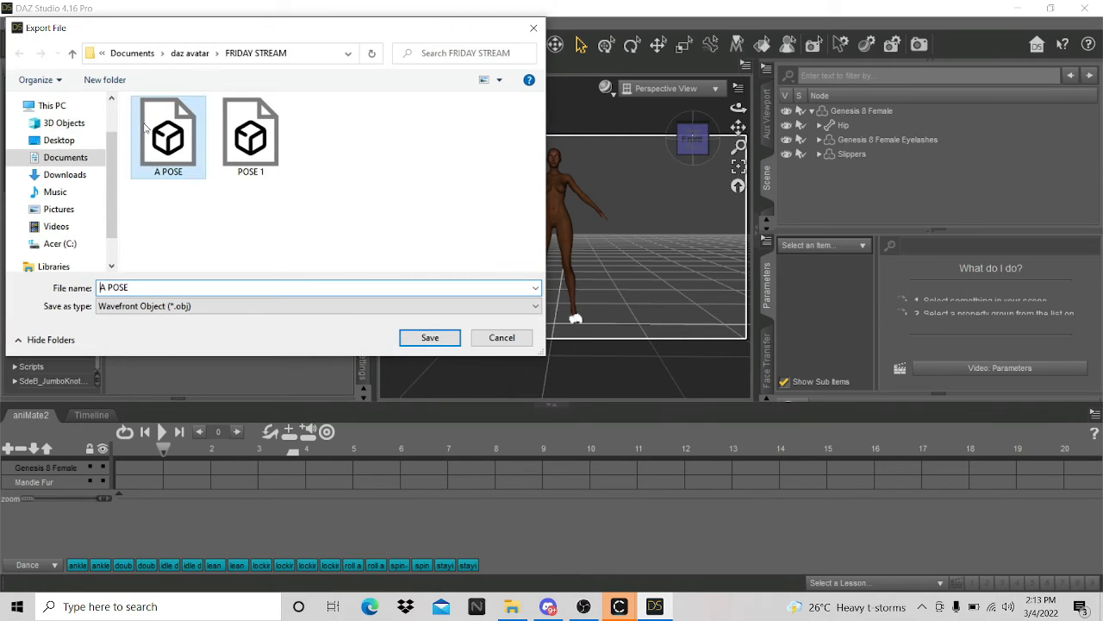
pyautogui.click(422, 338)
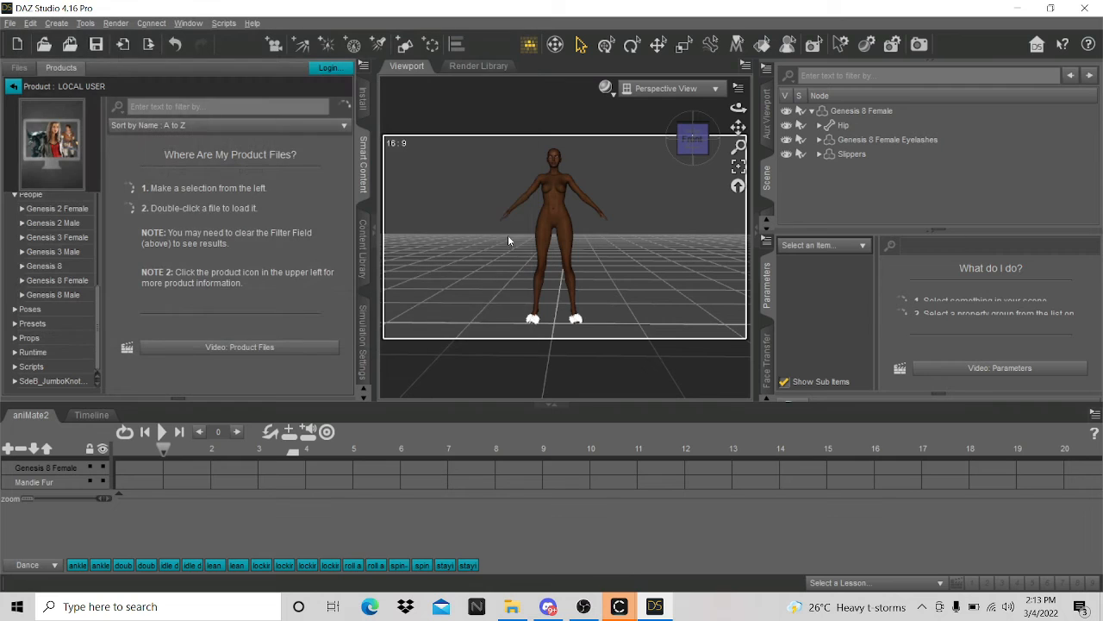
pyautogui.click(491, 308)
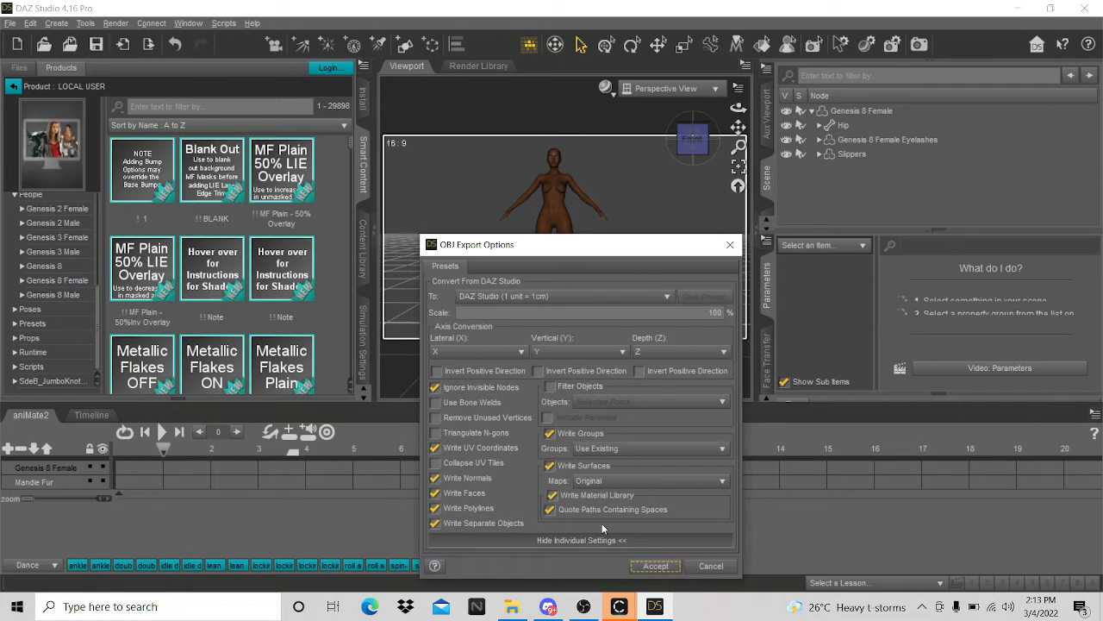
pyautogui.click(655, 566)
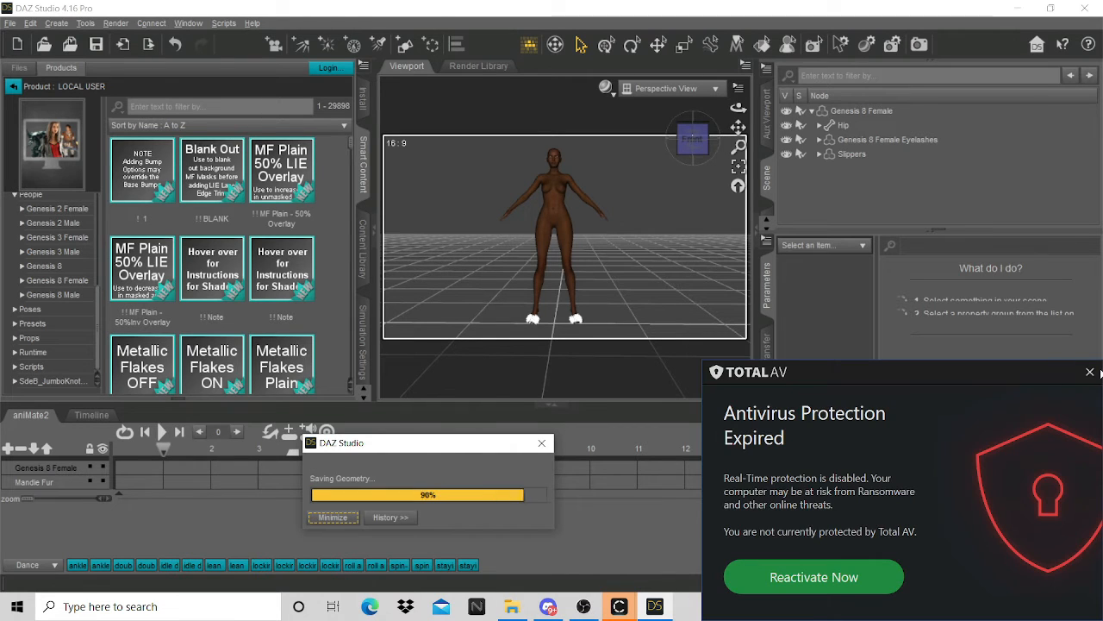
# - Dismiss the antivirus popup, return the Content Library to its categories, and bring CLO forward
pyautogui.click(1090, 373)
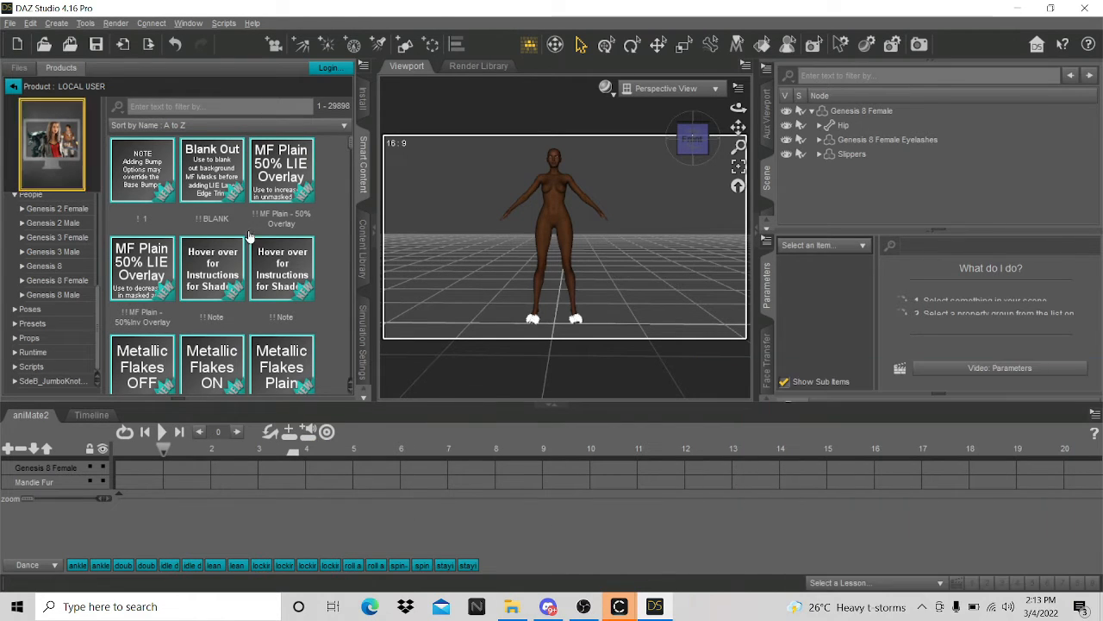
pyautogui.click(15, 86)
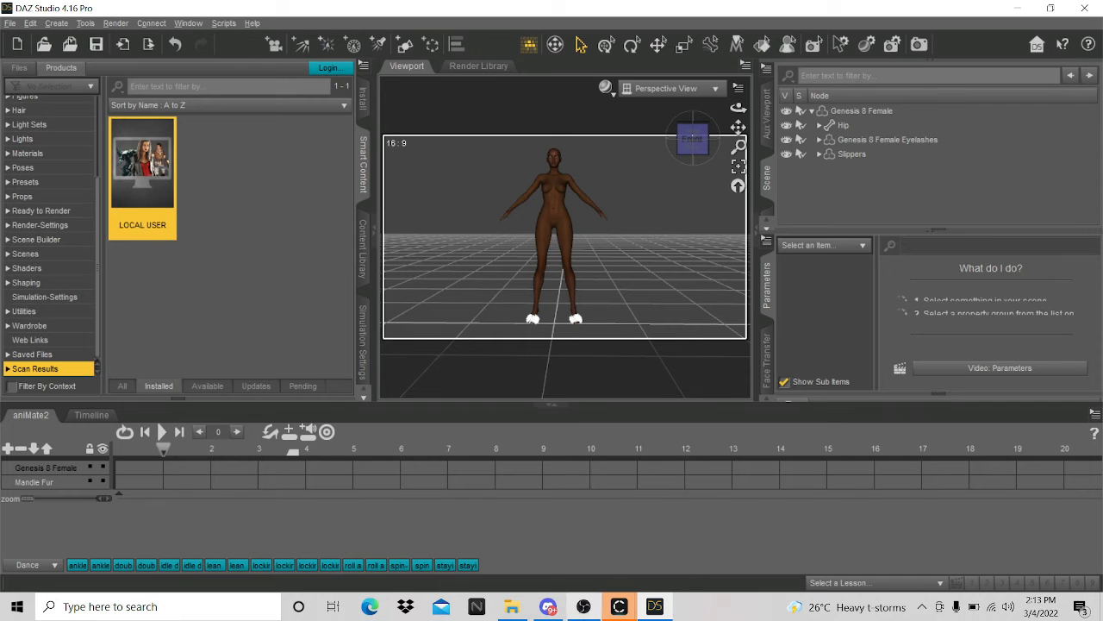
pyautogui.click(614, 609)
pyautogui.click(667, 568)
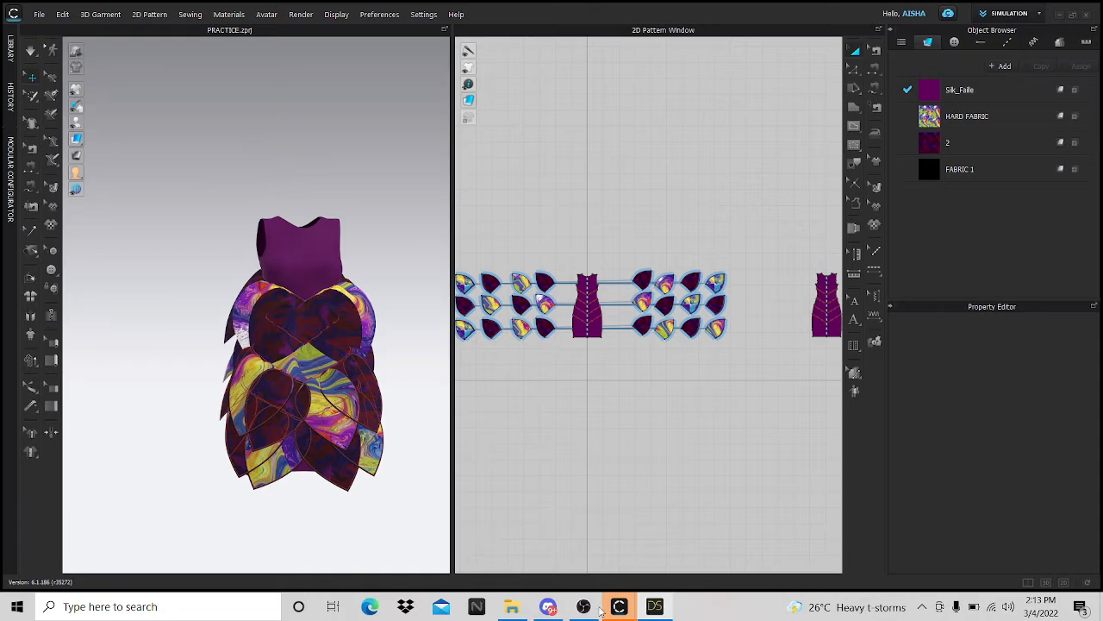
# - Log back into CLO 3D with the account ID and password to restore the dressed avatar
pyautogui.moveTo(618, 610)
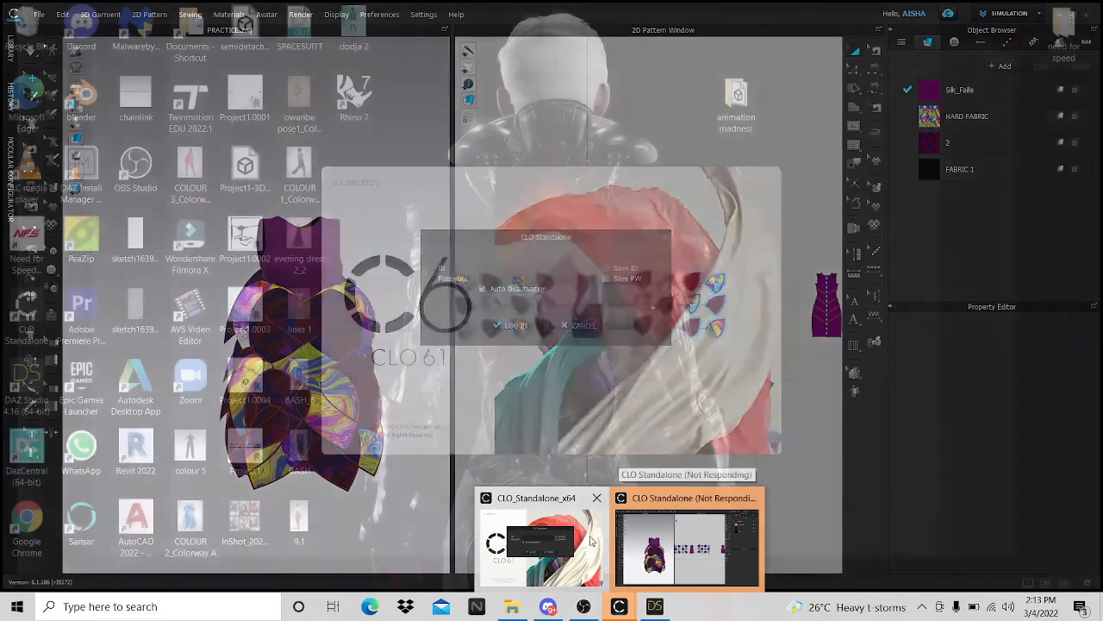
pyautogui.click(566, 537)
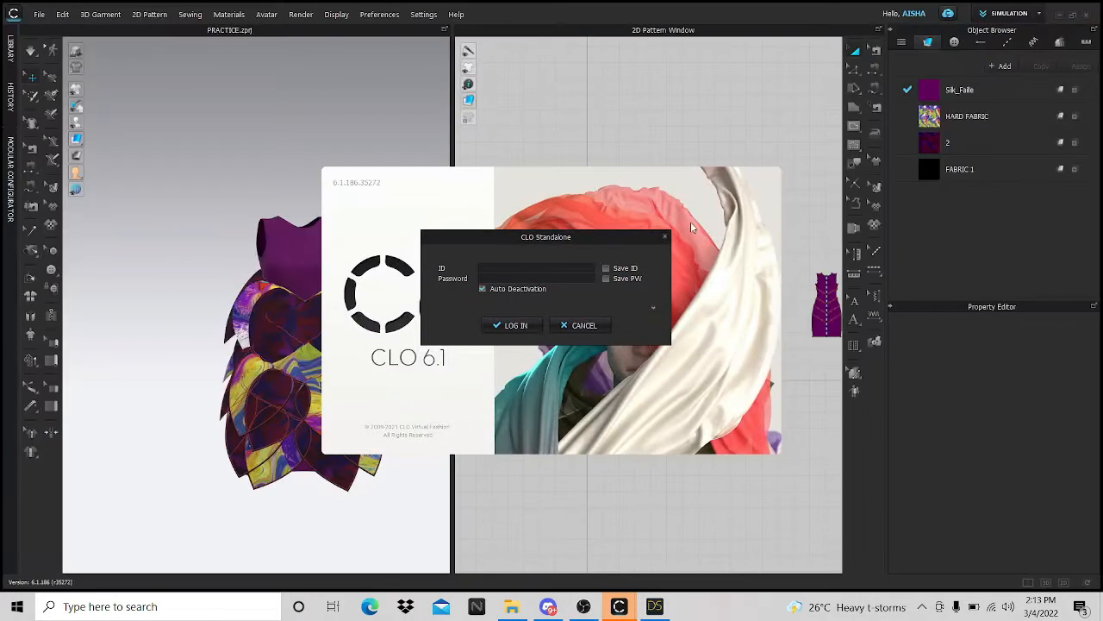
pyautogui.press('capslock')
pyautogui.press('capslock')
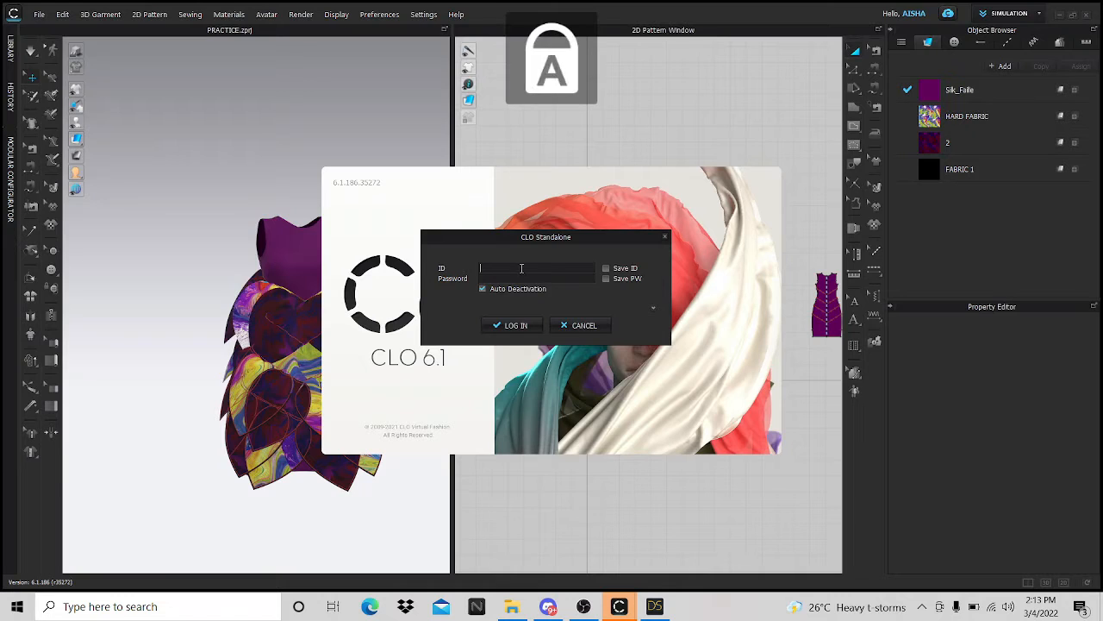
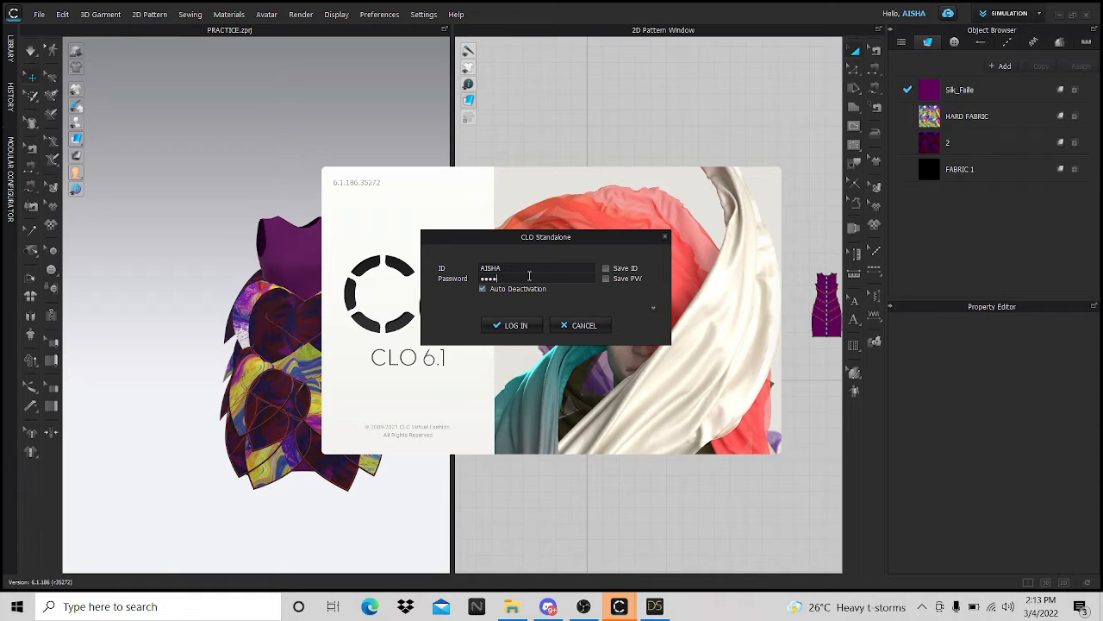
pyautogui.press('Return')
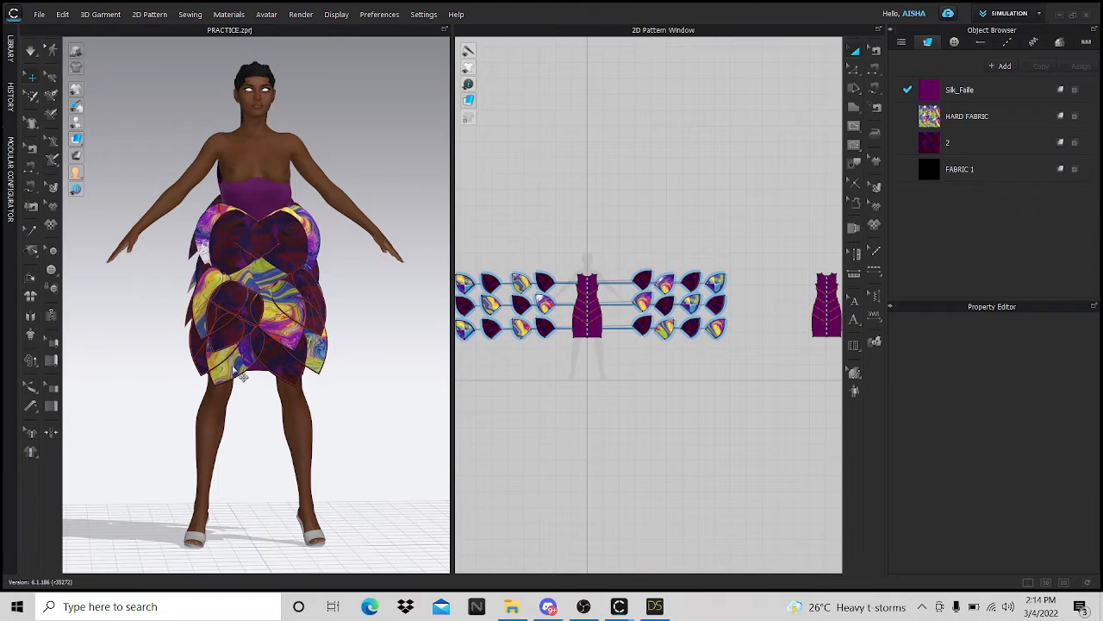
# - Delete the current avatar and import A POSE.obj as an avatar at DAZ Studio centimetre scale
pyautogui.click(266, 122)
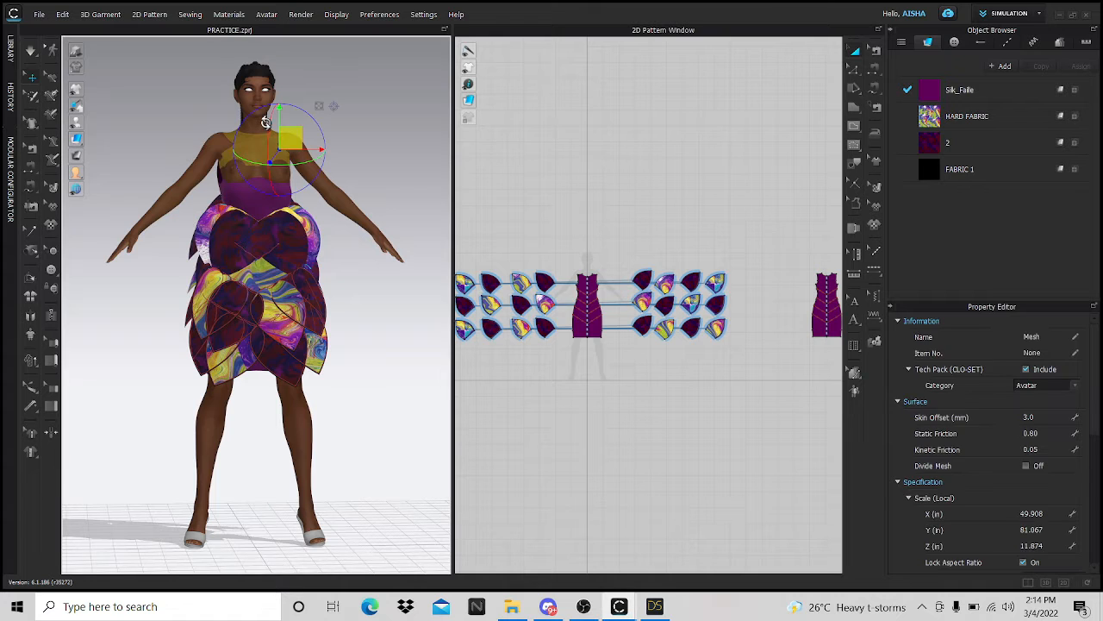
pyautogui.press('Delete')
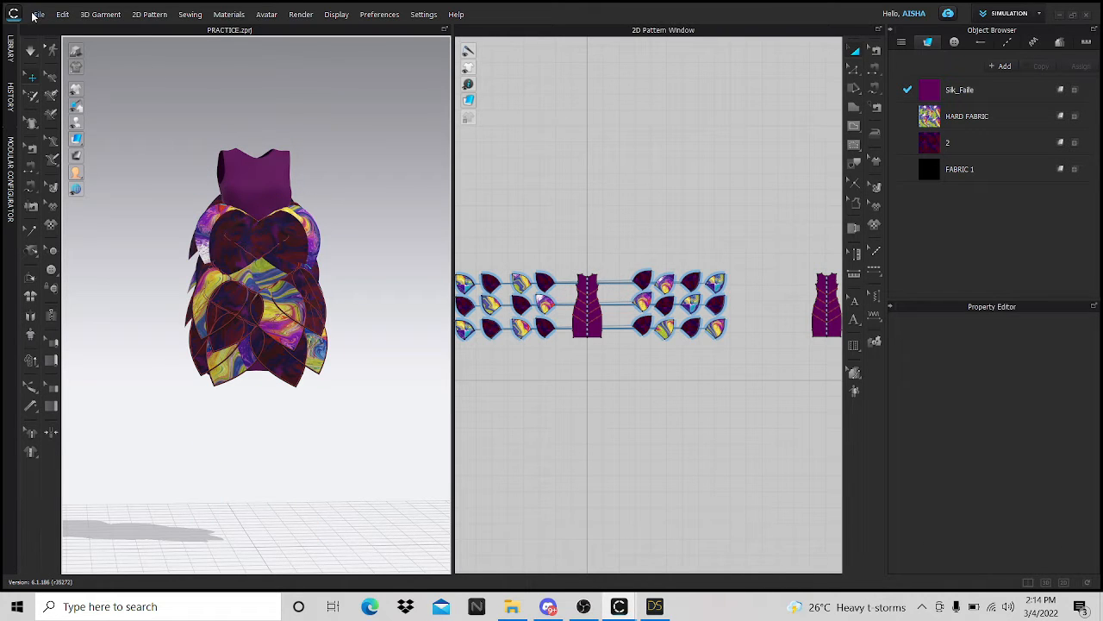
pyautogui.click(34, 15)
pyautogui.moveTo(69, 109)
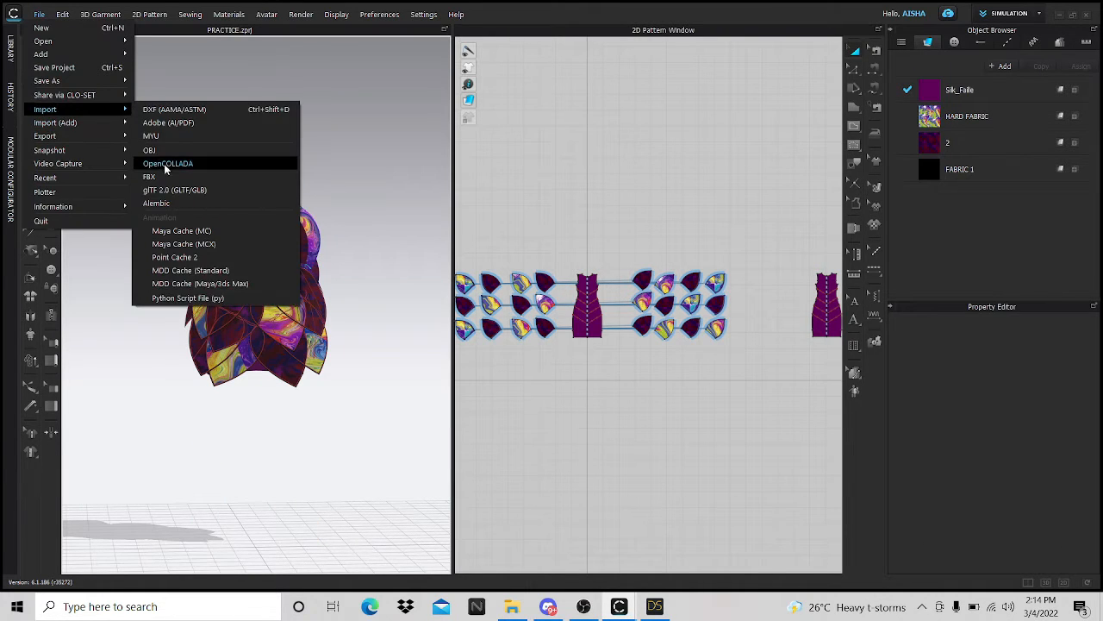
pyautogui.click(161, 150)
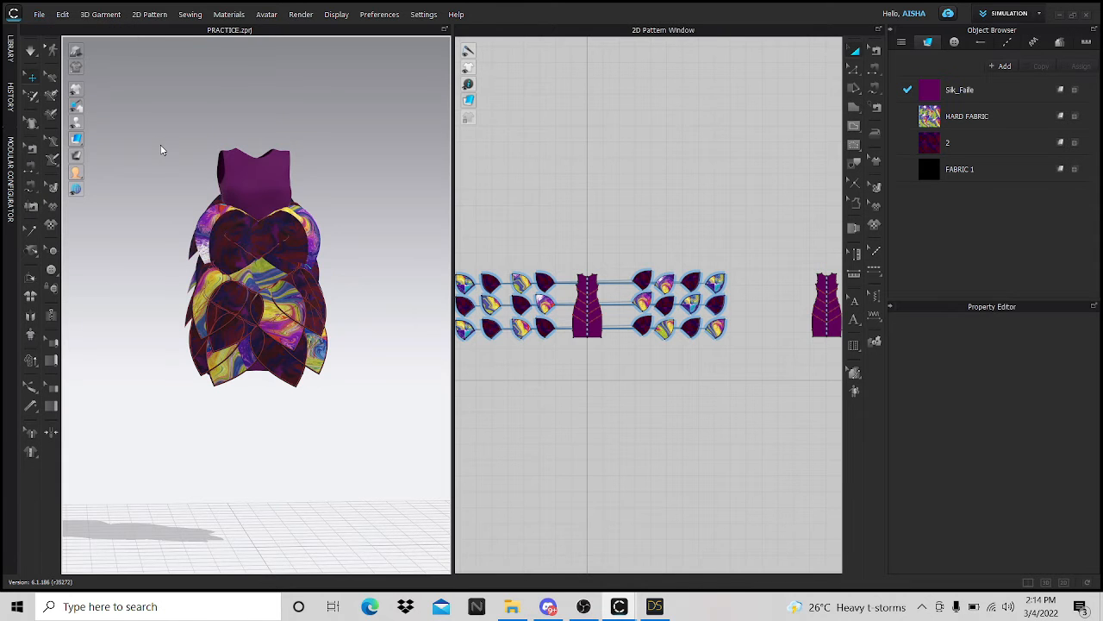
pyautogui.click(155, 121)
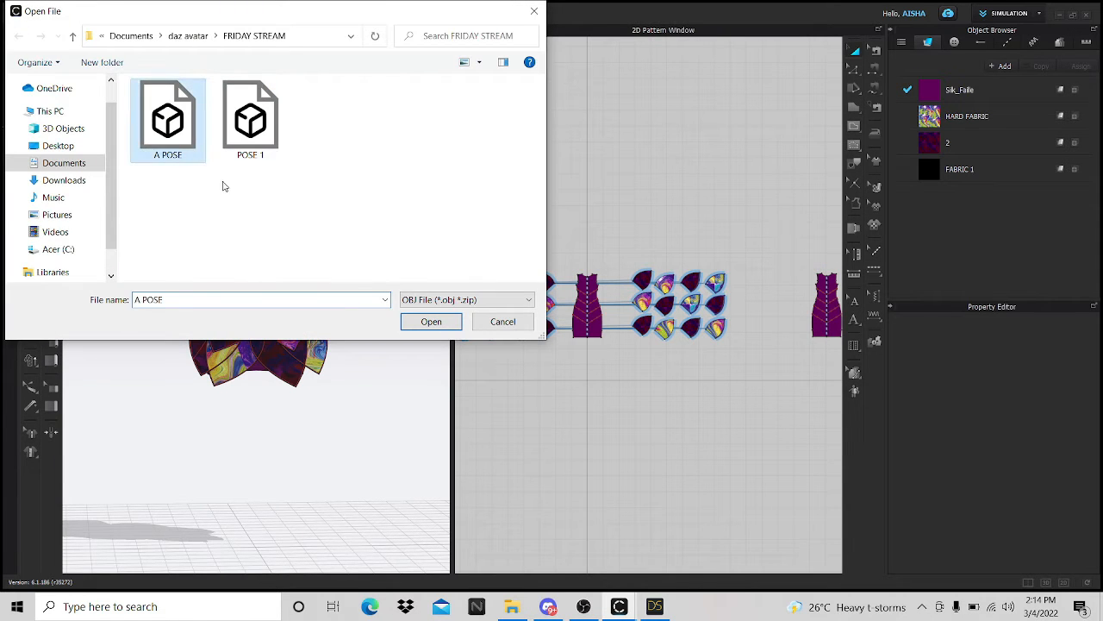
pyautogui.click(419, 321)
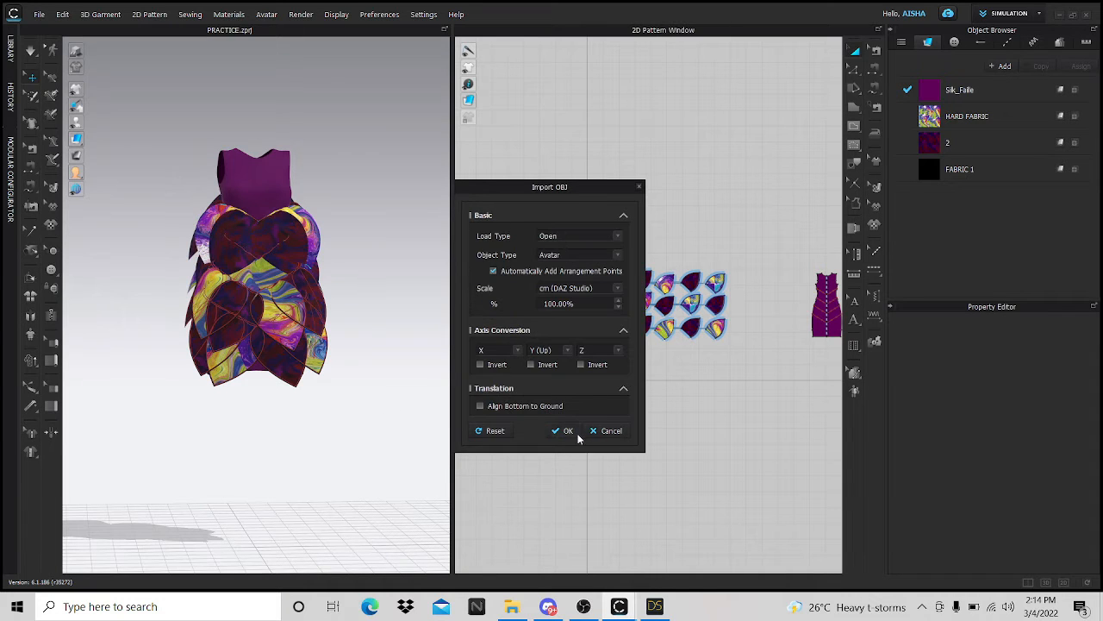
pyautogui.click(566, 431)
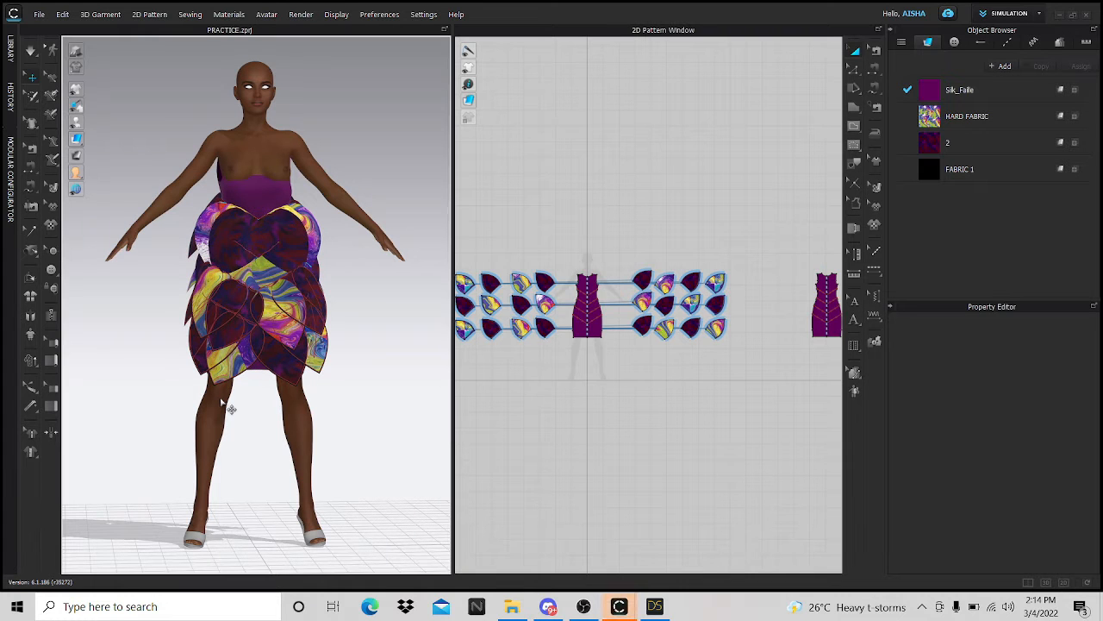
# - Select all dress patterns and, in Front view, move the dress down onto the avatar's torso
pyautogui.scroll(-4, 558, 311)
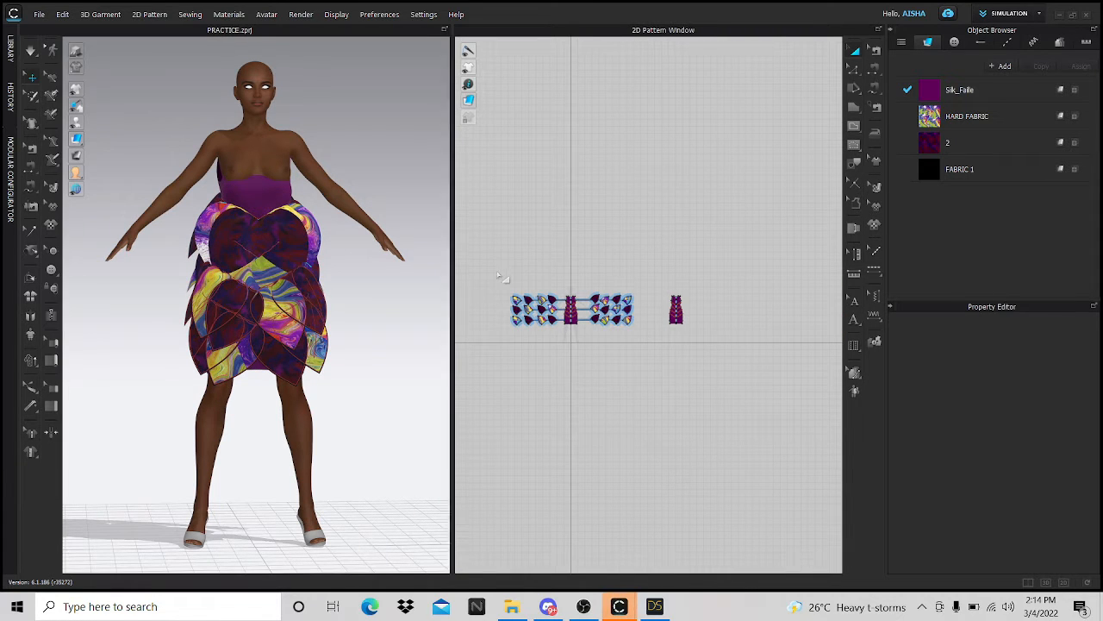
pyautogui.moveTo(494, 265); pyautogui.dragTo(793, 392)
pyautogui.scroll(3, 259, 284)
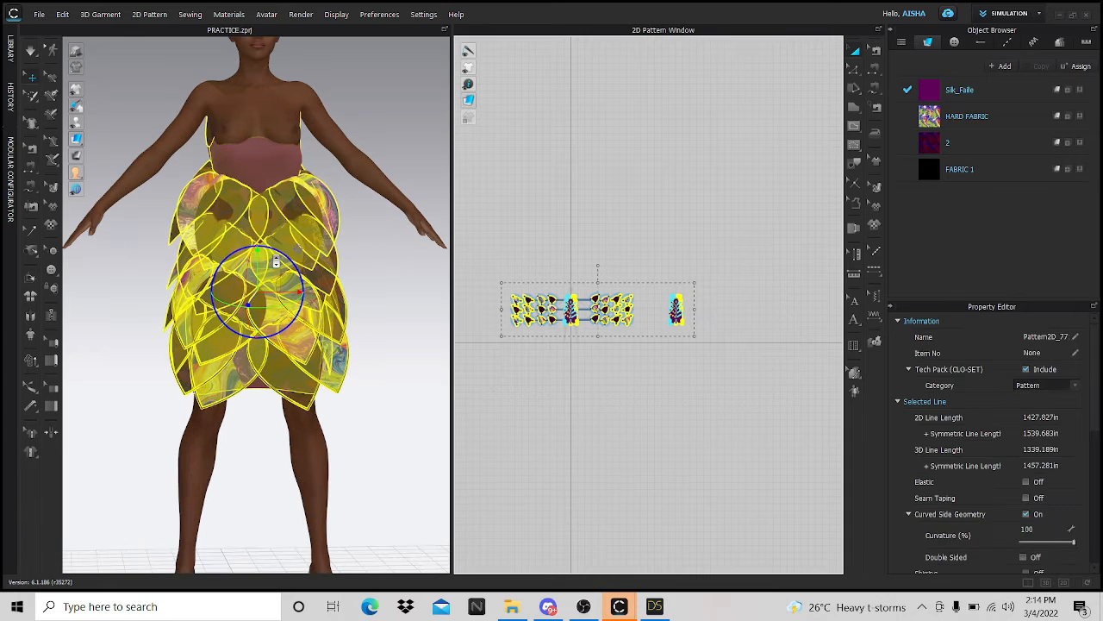
pyautogui.scroll(2, 297, 428)
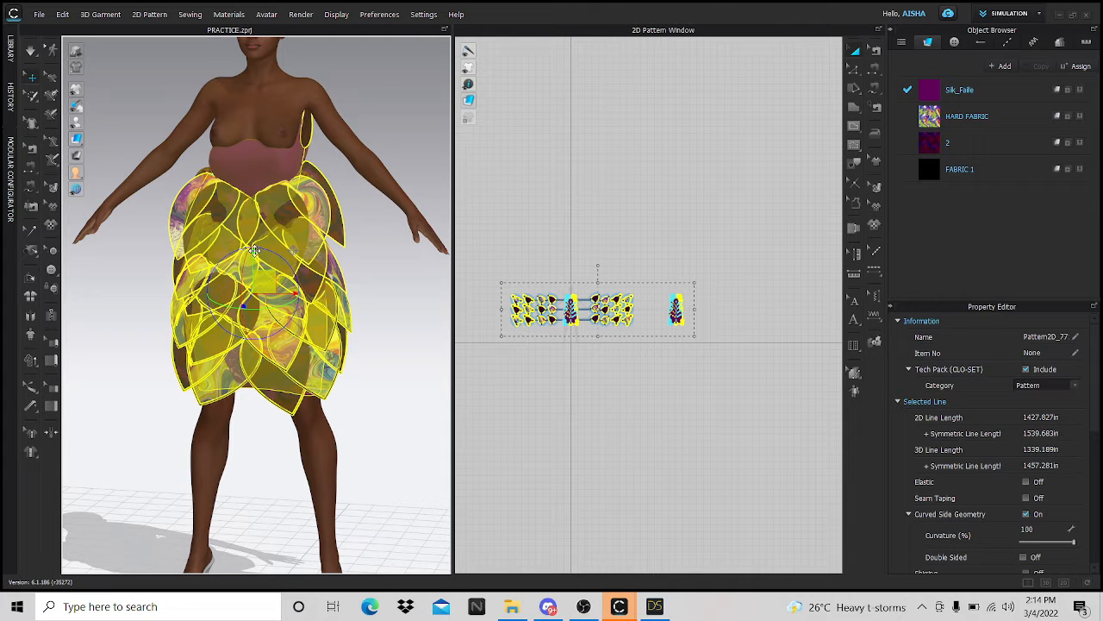
pyautogui.scroll(-4, 403, 268)
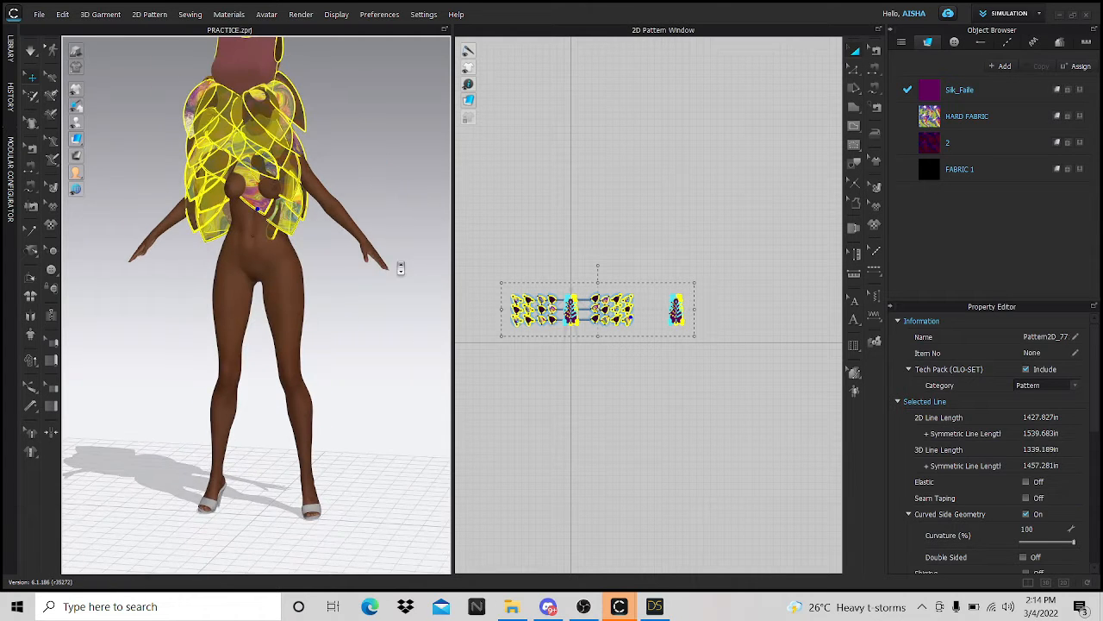
pyautogui.scroll(2, 337, 233)
pyautogui.scroll(1, 337, 233)
pyautogui.scroll(-3, 290, 382)
pyautogui.moveTo(293, 345); pyautogui.dragTo(345, 346, button='right')
pyautogui.click(517, 238)
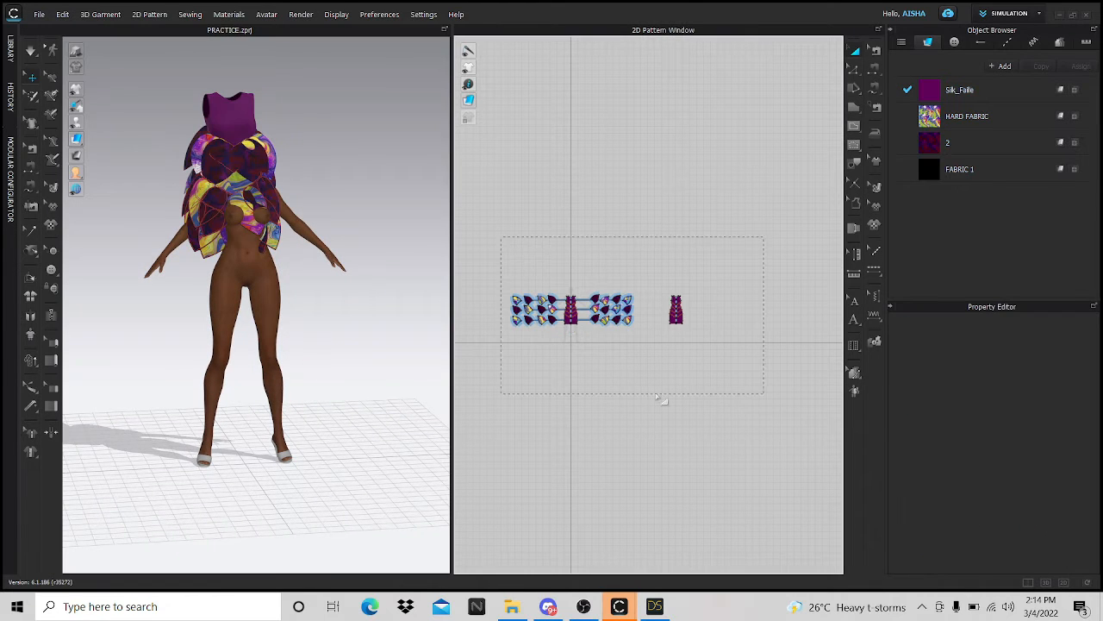
pyautogui.rightClick(313, 318)
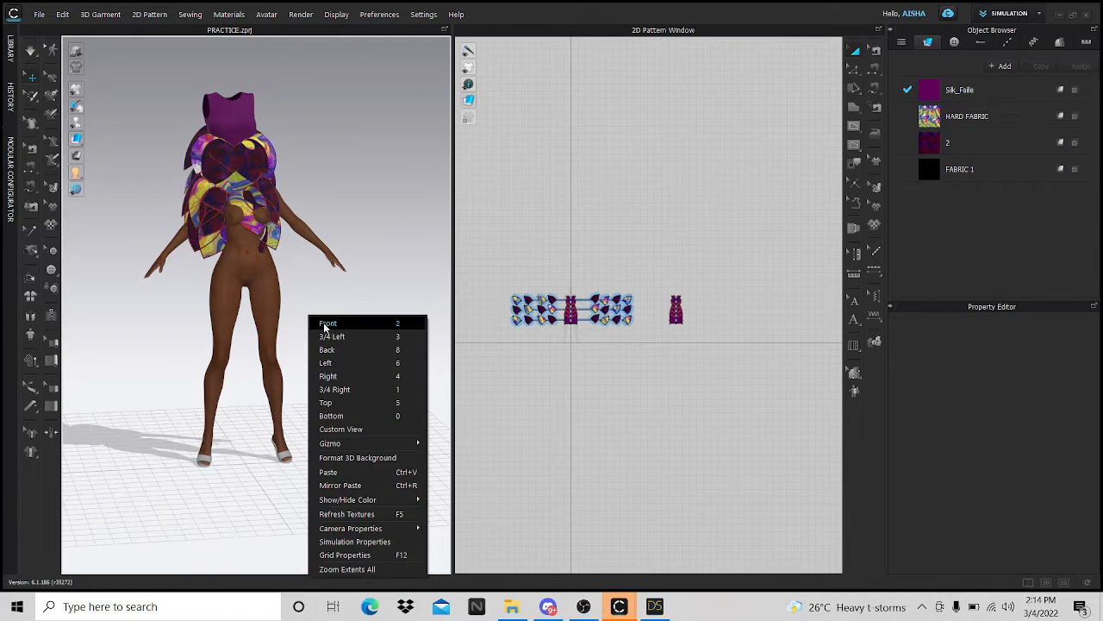
pyautogui.click(328, 324)
pyautogui.moveTo(495, 243); pyautogui.dragTo(486, 444)
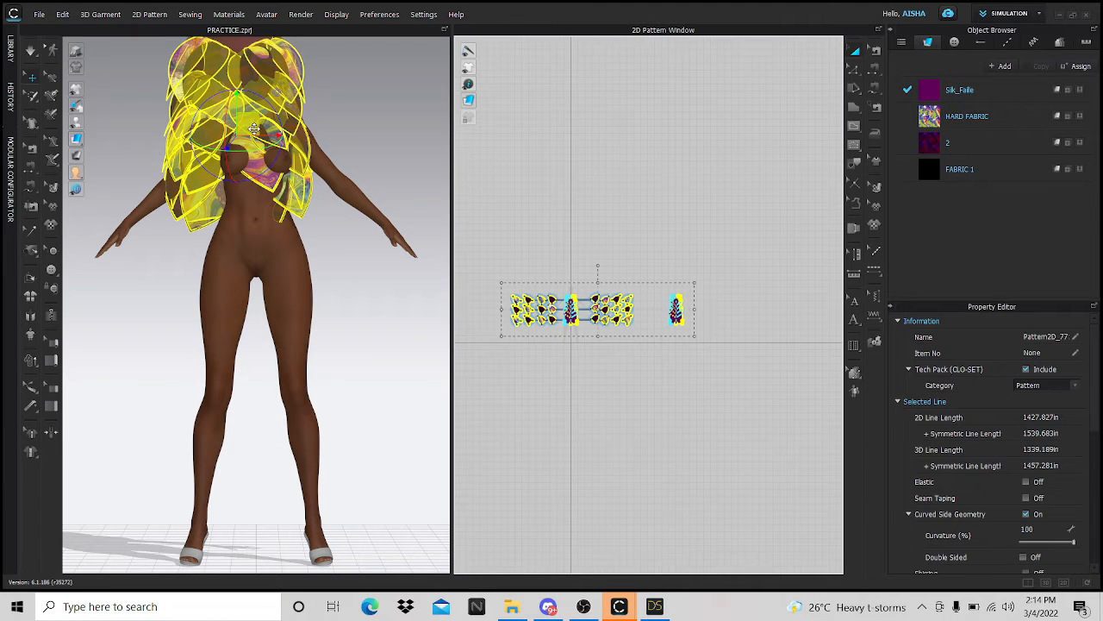
pyautogui.moveTo(249, 127); pyautogui.dragTo(270, 263)
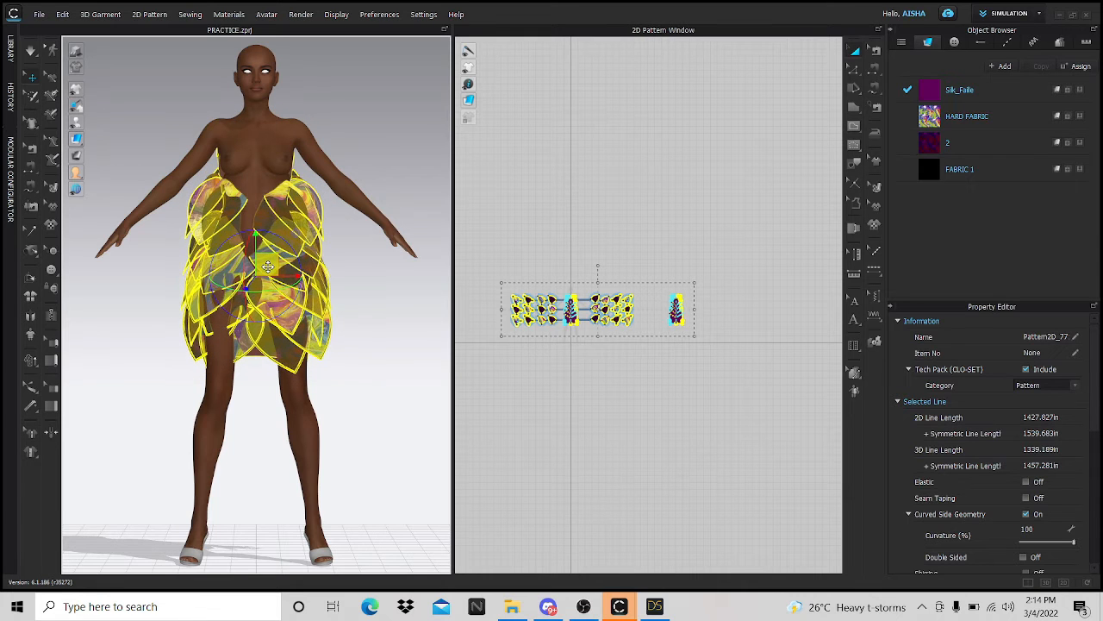
# - In Left view, shift the whole dress forward to centre it on the body, then simulate
pyautogui.rightClick(356, 340)
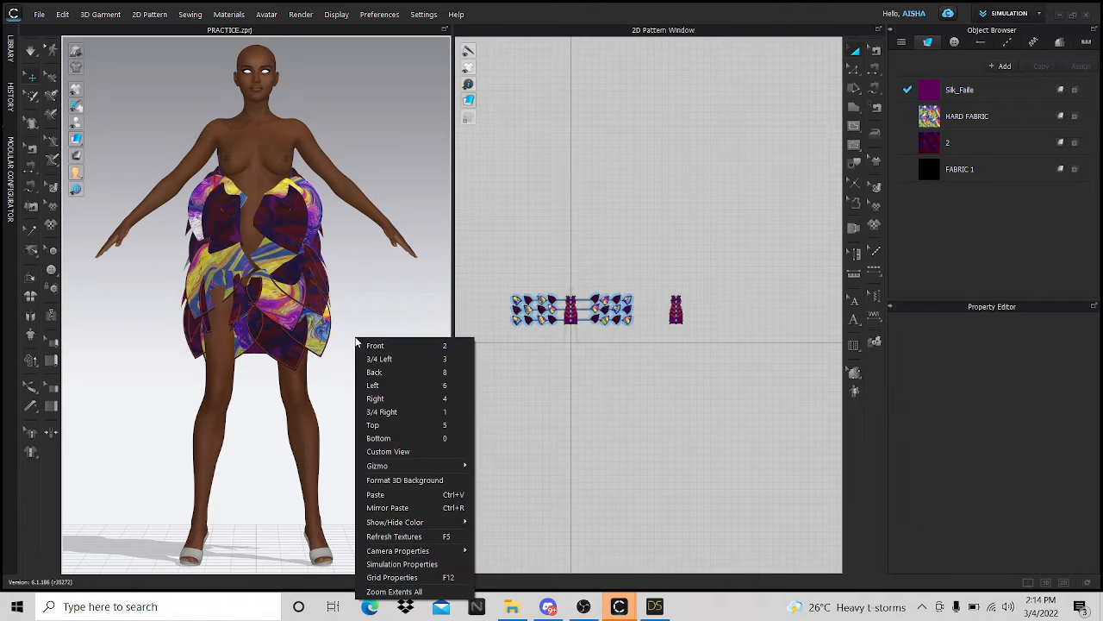
pyautogui.click(383, 392)
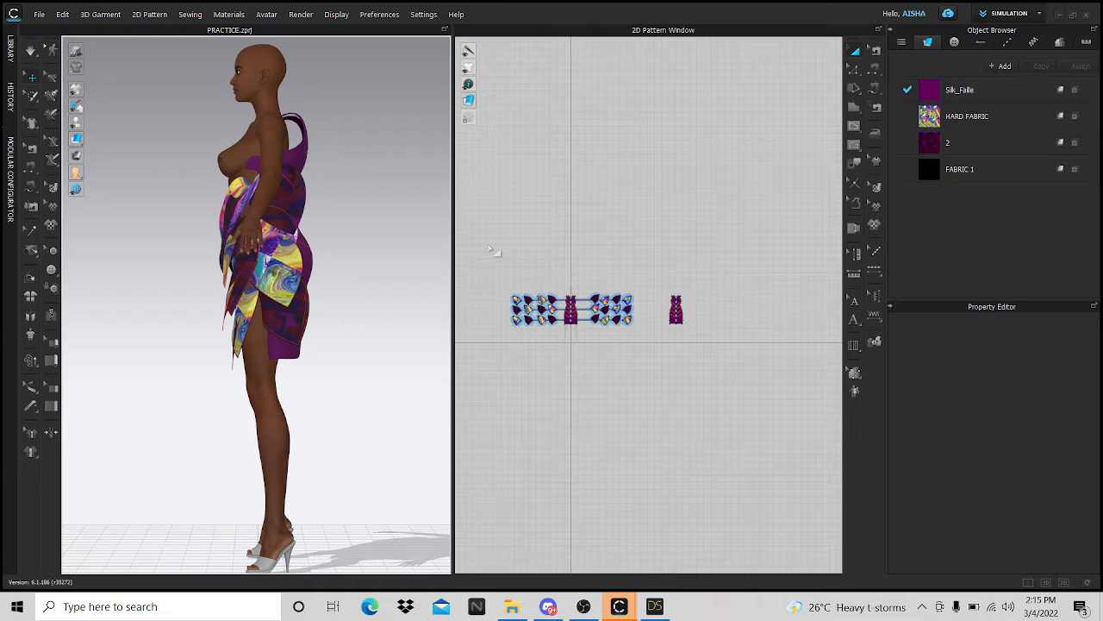
pyautogui.moveTo(488, 245); pyautogui.dragTo(771, 381)
pyautogui.hotkey('ctrl', 'a')
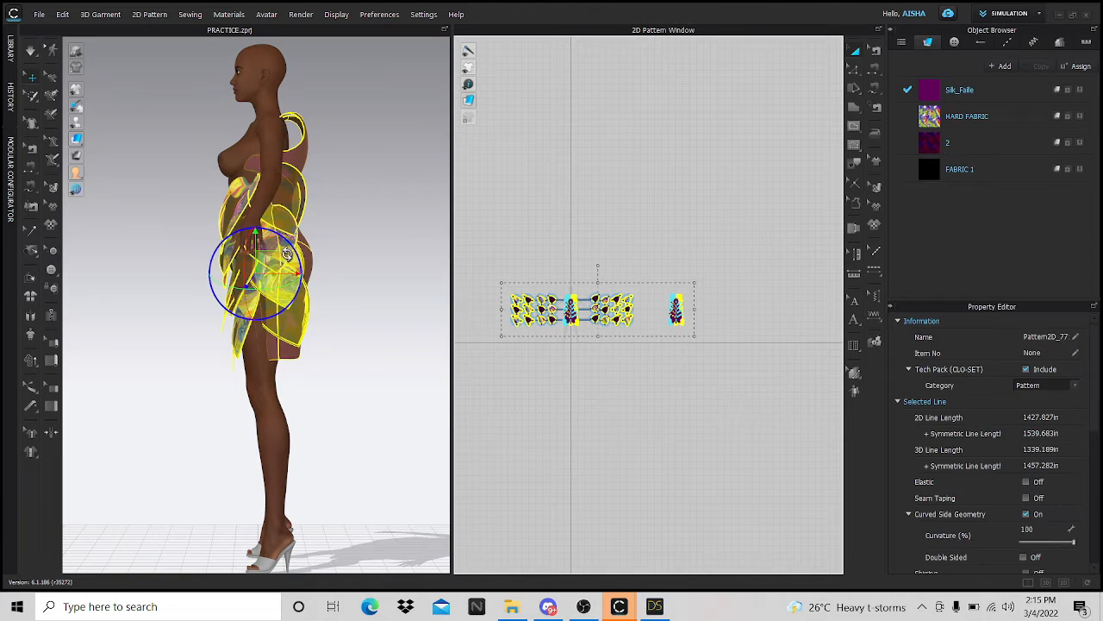
pyautogui.moveTo(271, 259); pyautogui.dragTo(256, 255)
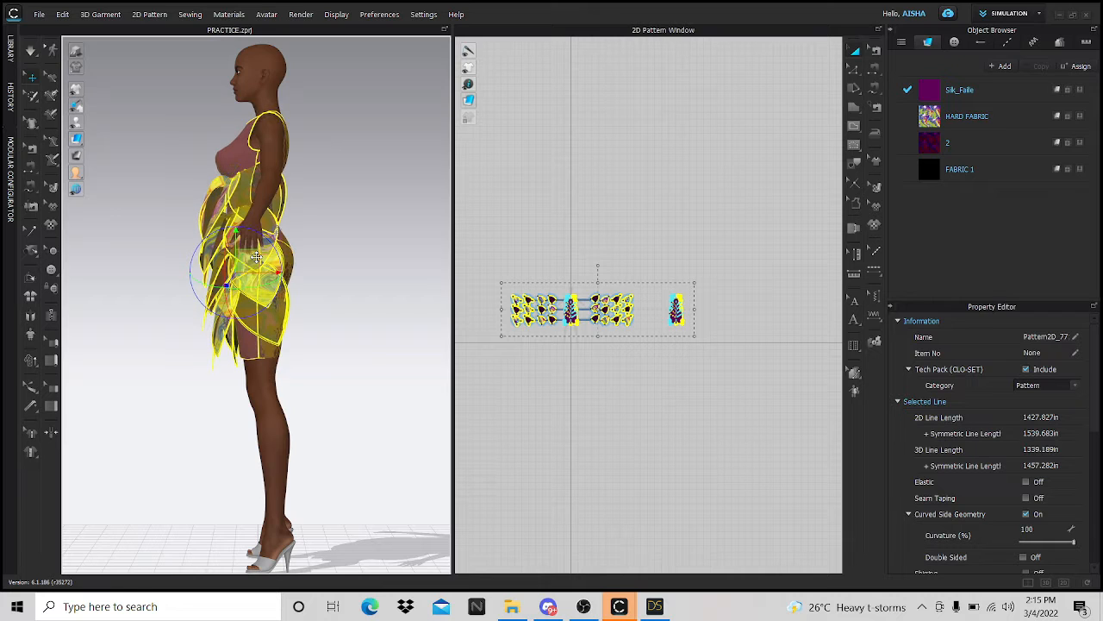
pyautogui.press('q')
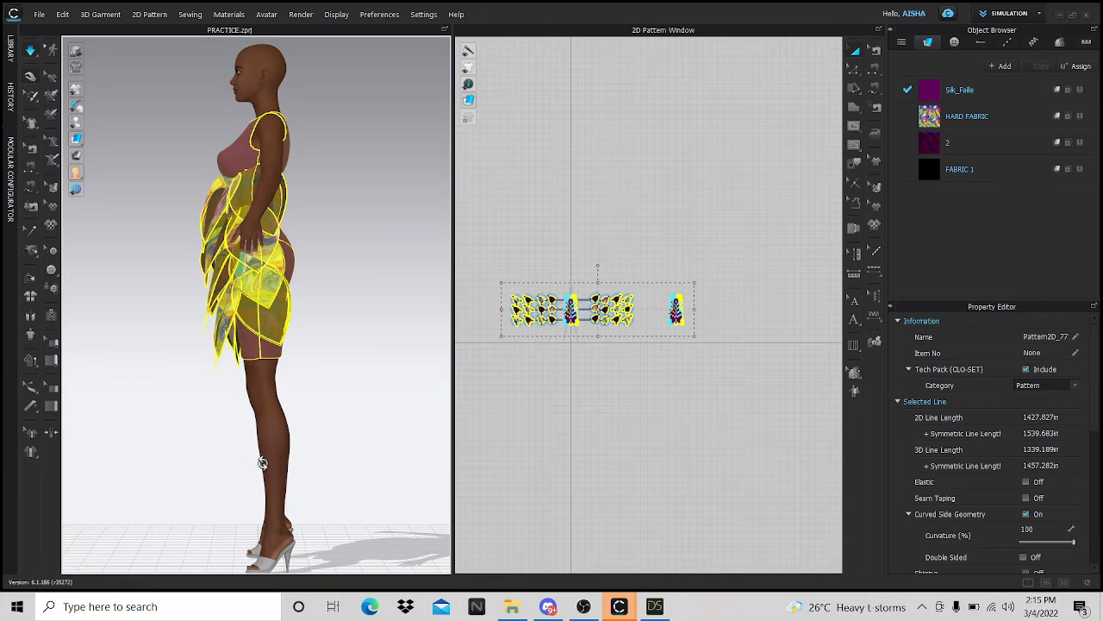
pyautogui.moveTo(259, 460); pyautogui.dragTo(403, 467, button='right')
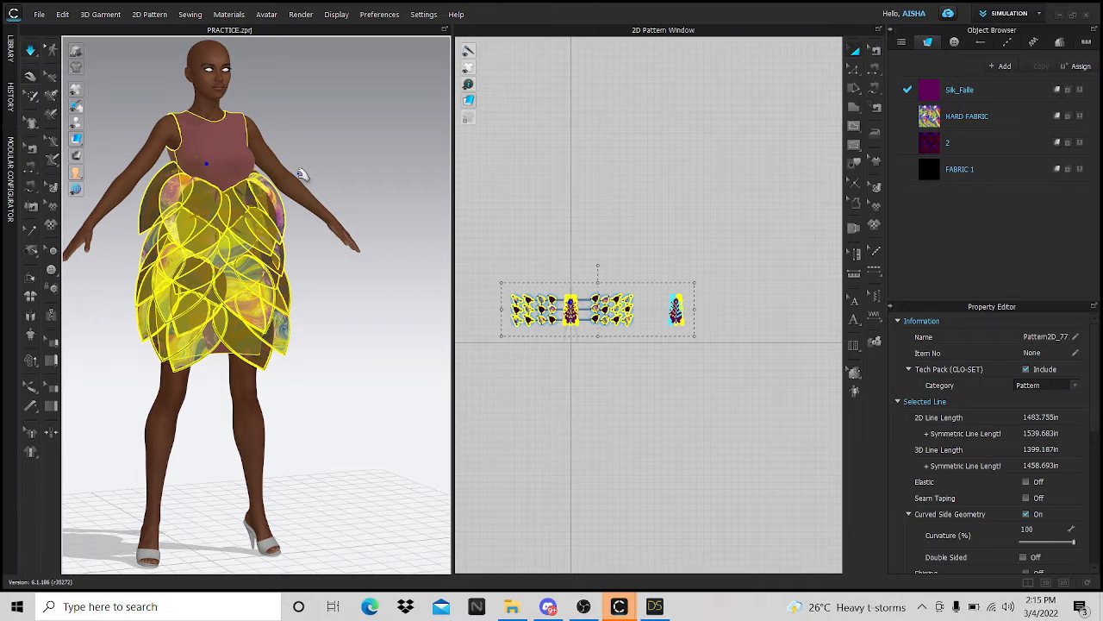
# - Stop the simulation and clear the garment selection
pyautogui.press('space')
pyautogui.scroll(3, 245, 159)
pyautogui.moveTo(247, 160); pyautogui.dragTo(360, 354, button='middle')
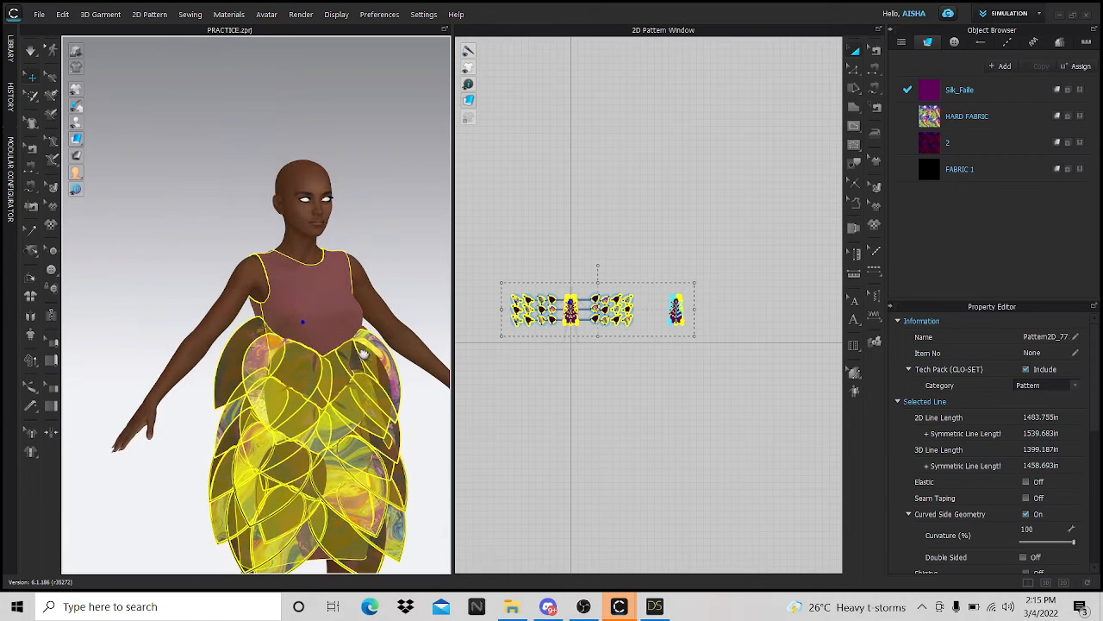
pyautogui.click(405, 298)
# - Set the dress body pattern's Particle Distance to 10 mm in Simulation Properties
pyautogui.scroll(4, 352, 312)
pyautogui.scroll(4, 357, 316)
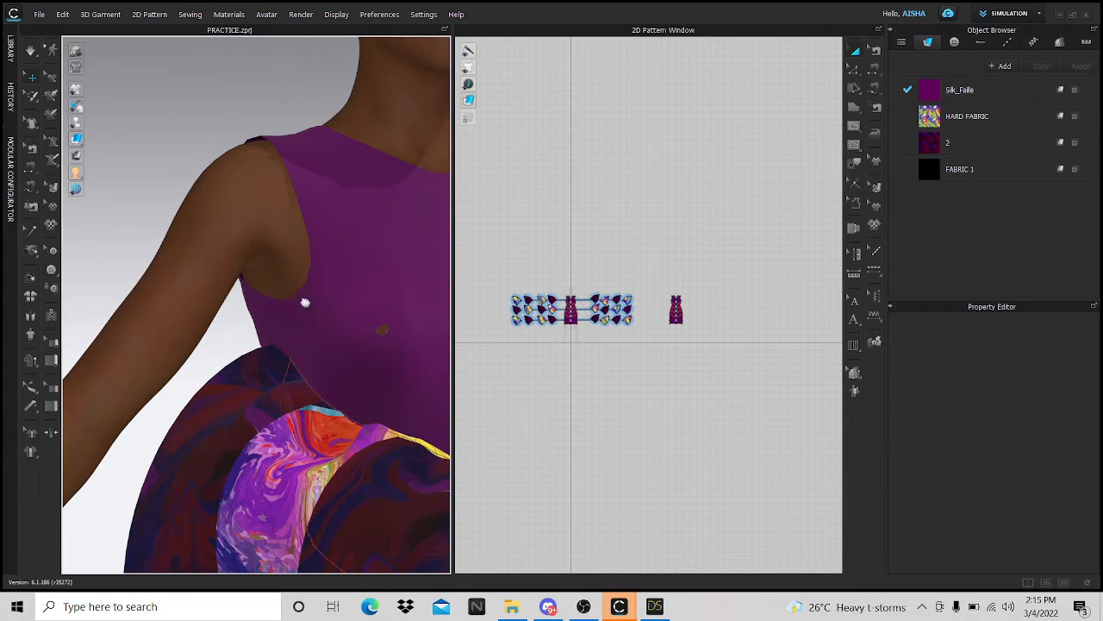
pyautogui.scroll(2, 302, 302)
pyautogui.scroll(3, 313, 316)
pyautogui.scroll(4, 297, 327)
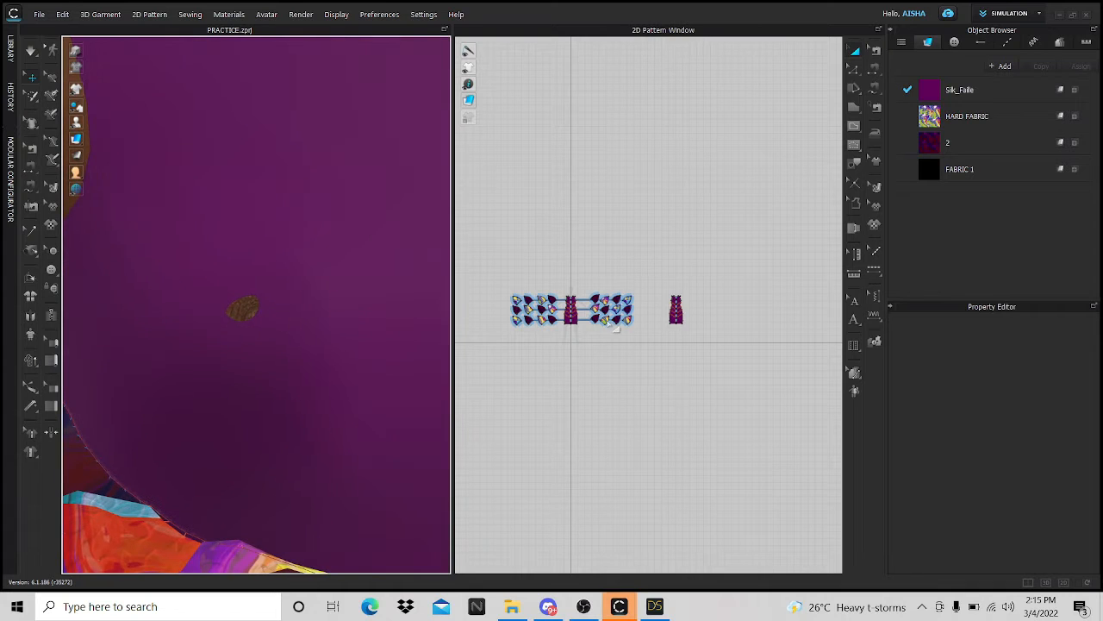
pyautogui.scroll(6, 603, 319)
pyautogui.click(576, 308)
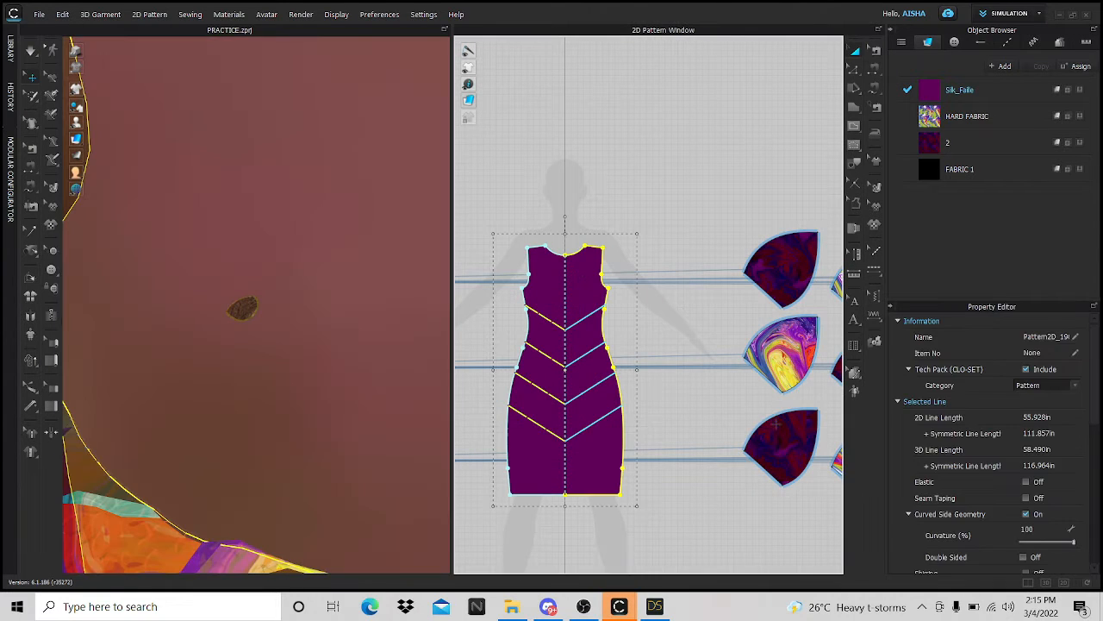
pyautogui.scroll(-5, 1039, 475)
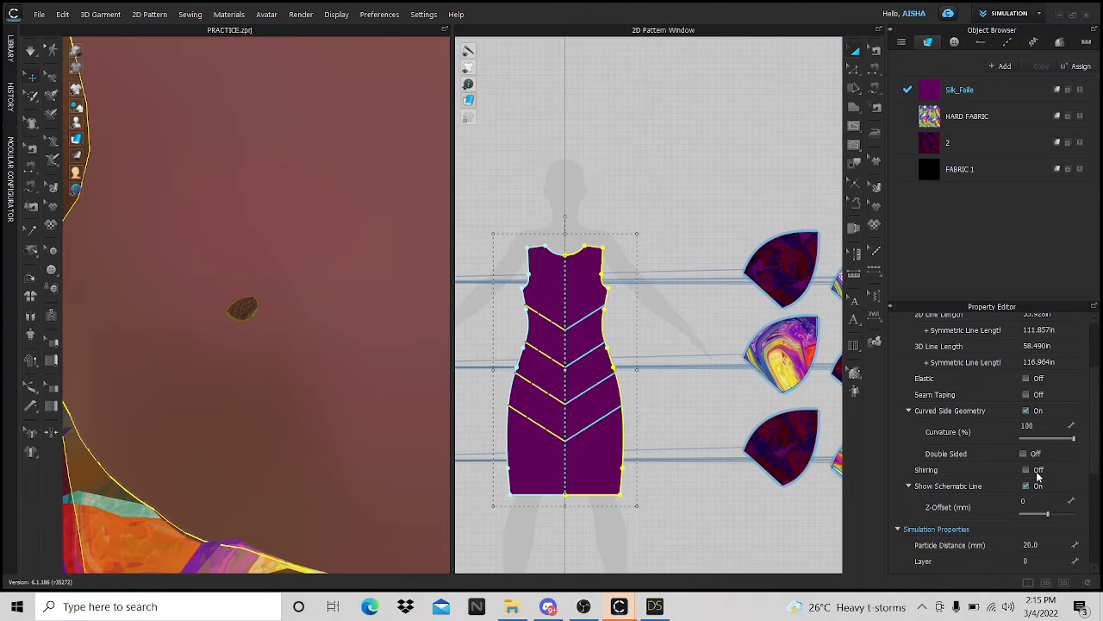
pyautogui.doubleClick(1040, 545)
pyautogui.write('10')
# - In DAZ Studio, apply the CDIG8Female StandC pose to the Genesis 8 Female figure
pyautogui.click(658, 606)
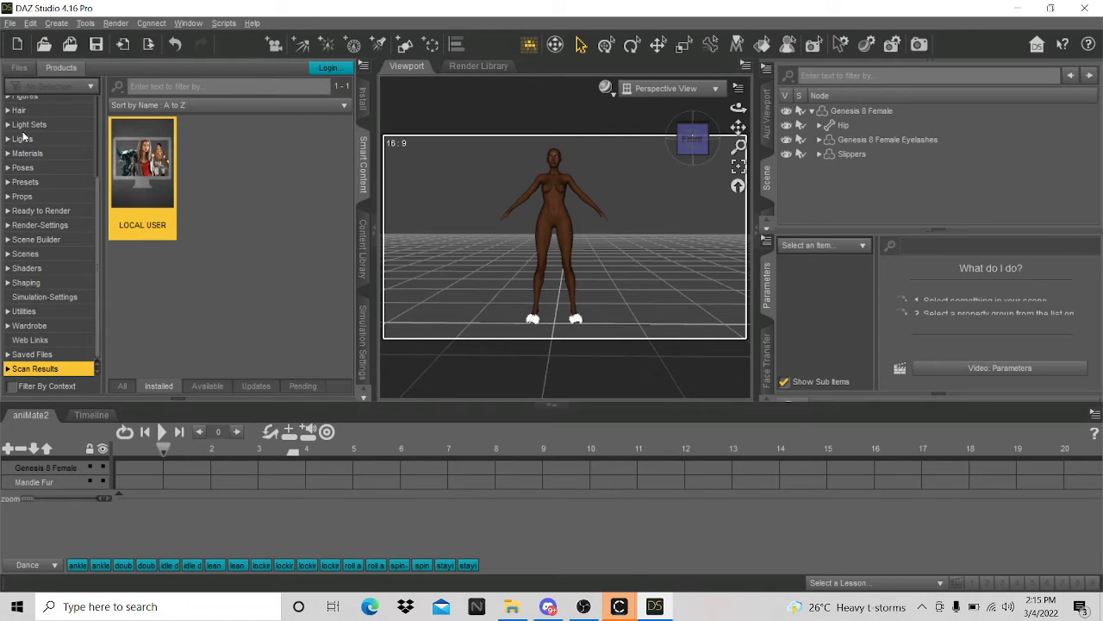
pyautogui.scroll(5, 47, 197)
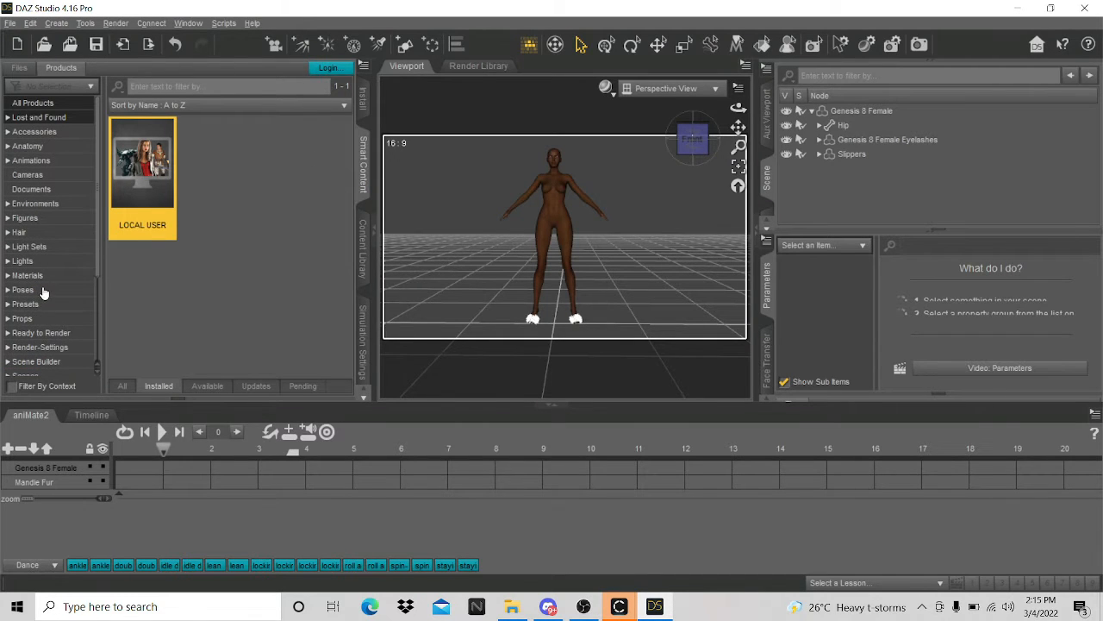
pyautogui.click(43, 291)
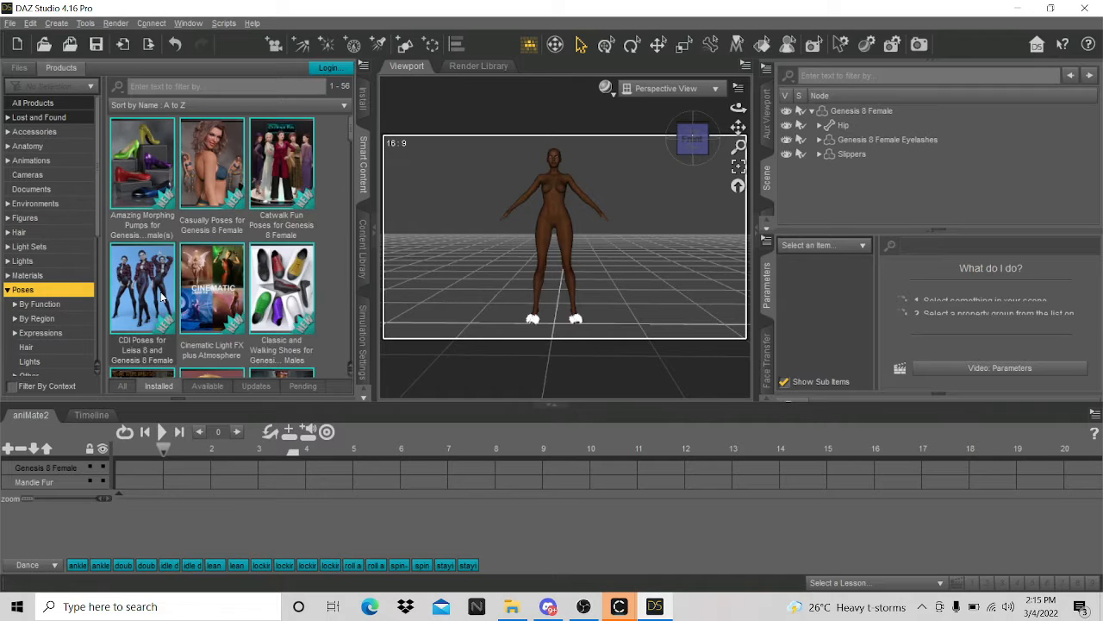
pyautogui.doubleClick(158, 279)
pyautogui.scroll(-3, 138, 258)
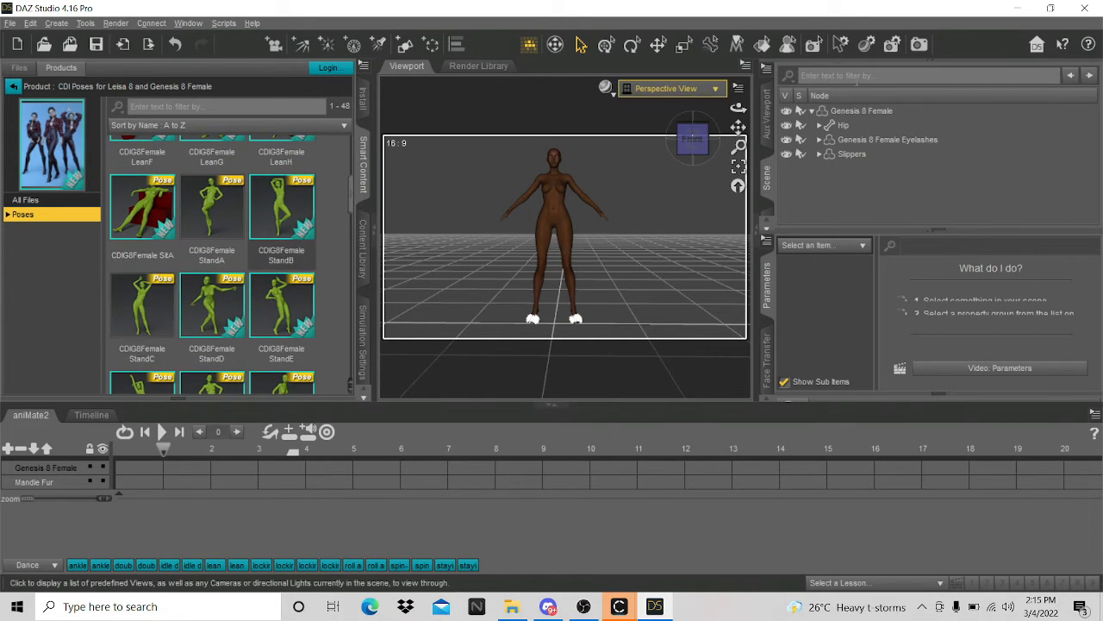
pyautogui.click(862, 112)
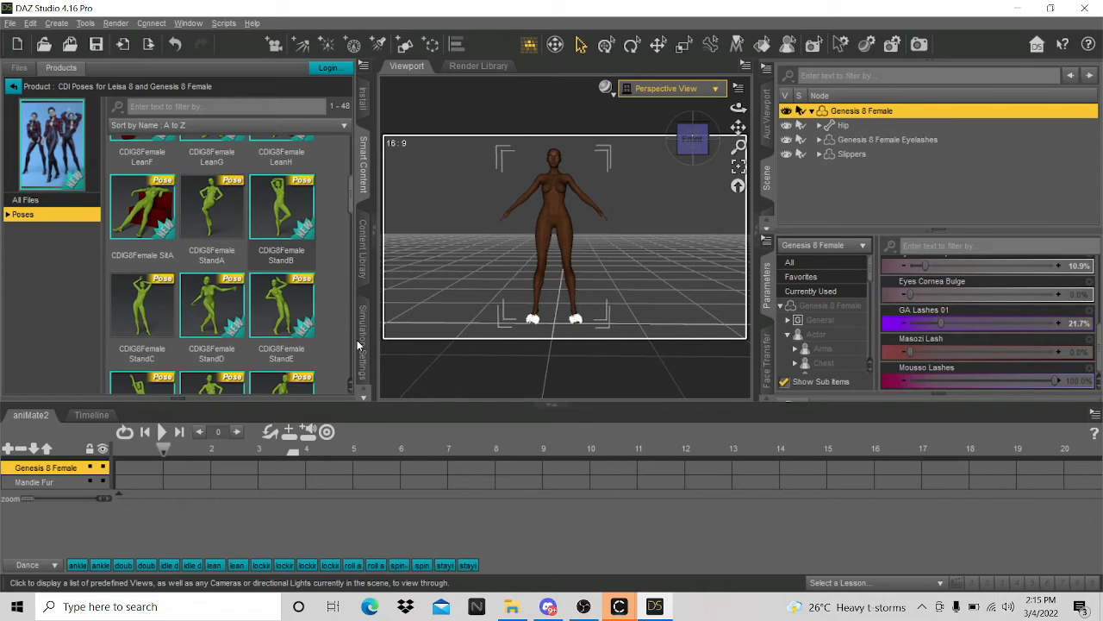
pyautogui.doubleClick(145, 310)
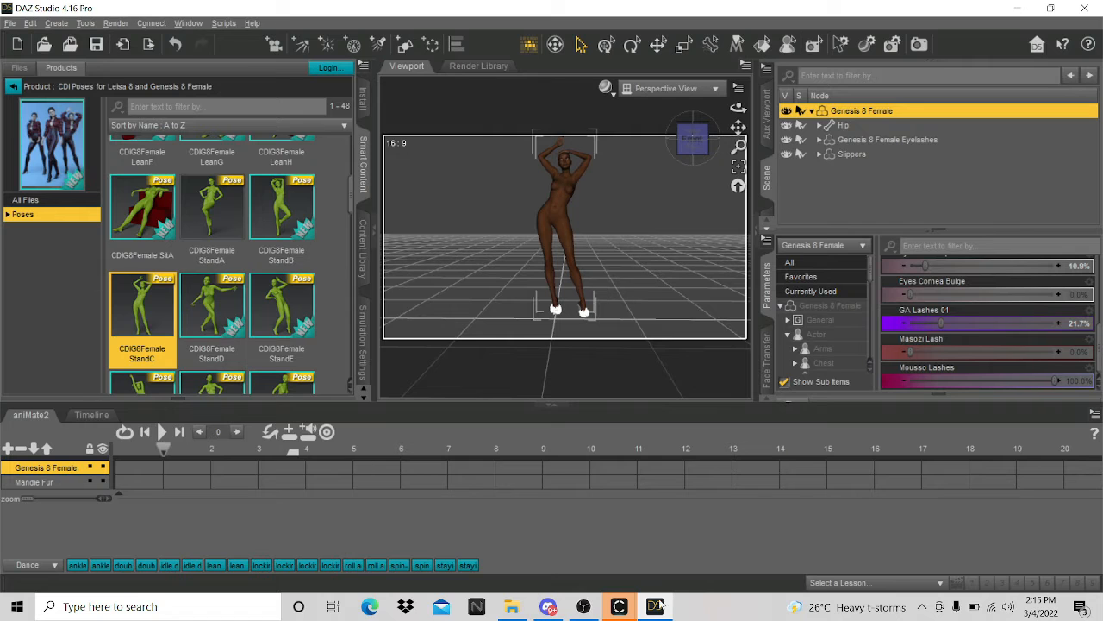
# - Export the posed figure as OBJ, overwriting POSE 1 in FRIDAY STREAM, then return to CLO
pyautogui.click(9, 23)
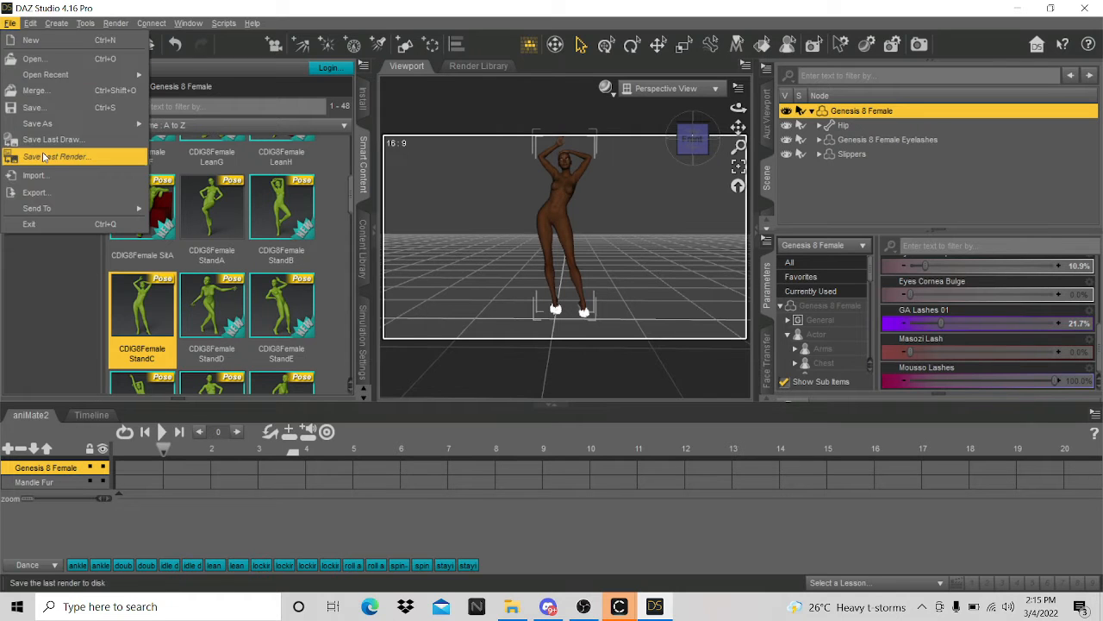
pyautogui.click(34, 192)
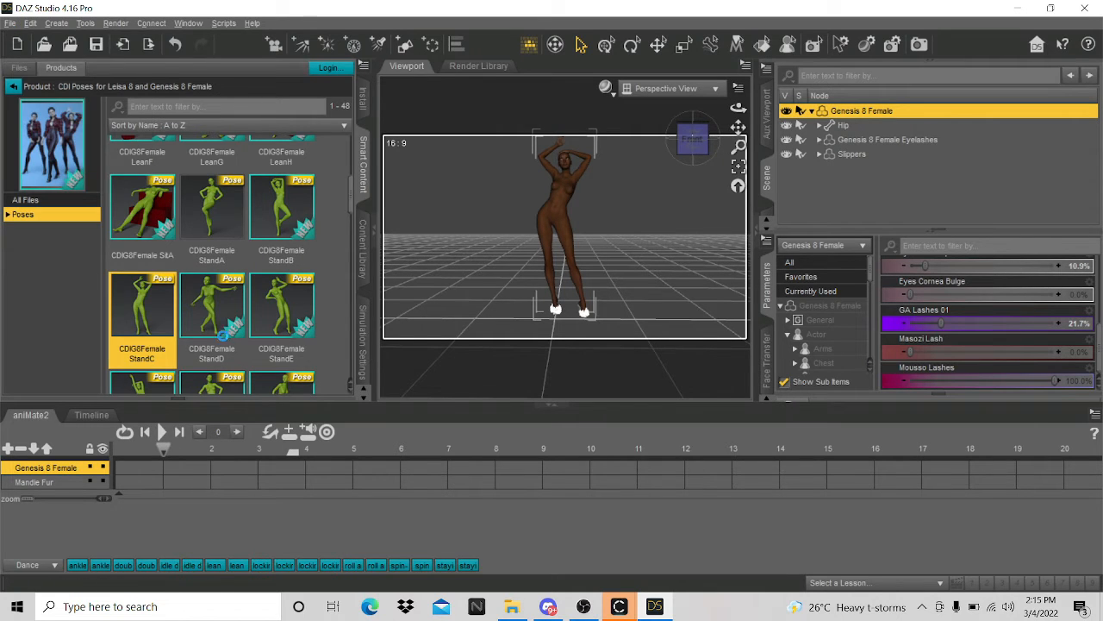
pyautogui.click(250, 138)
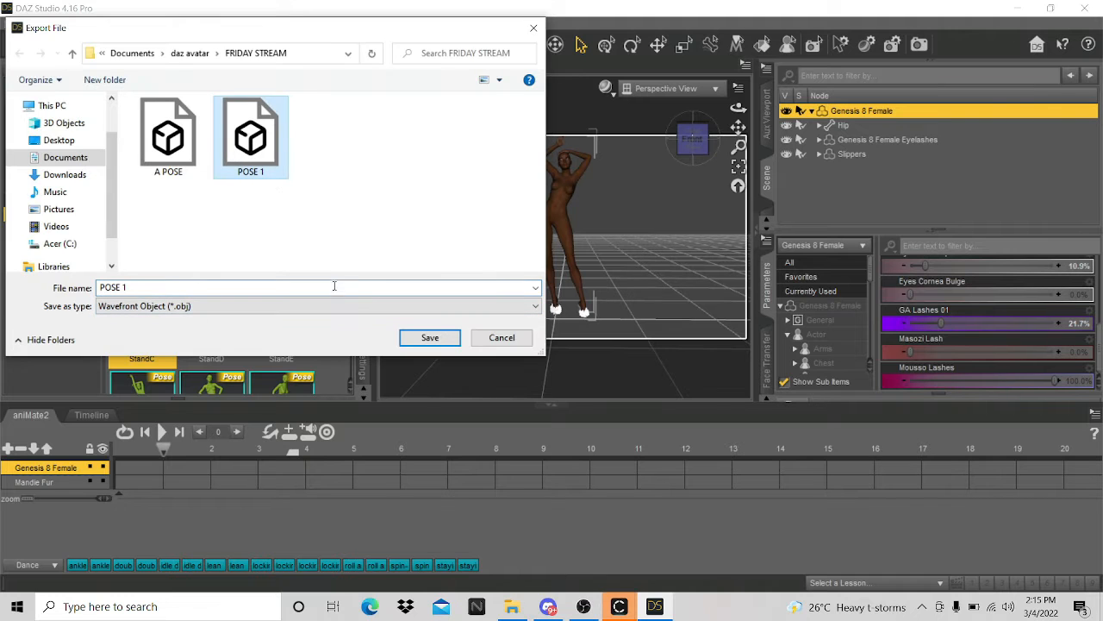
pyautogui.click(433, 338)
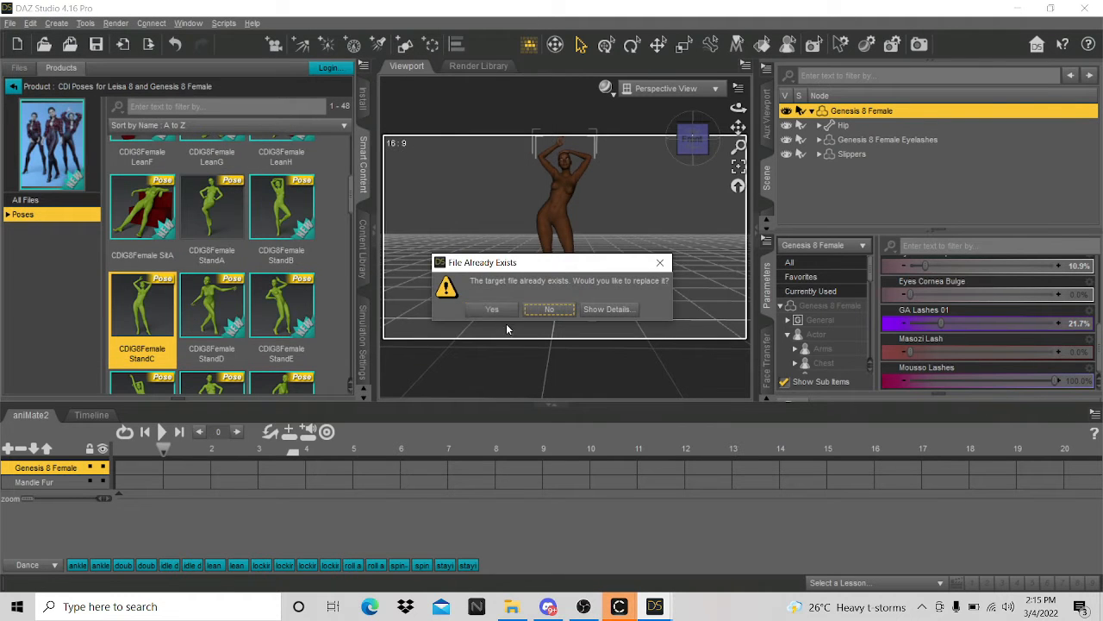
pyautogui.click(494, 312)
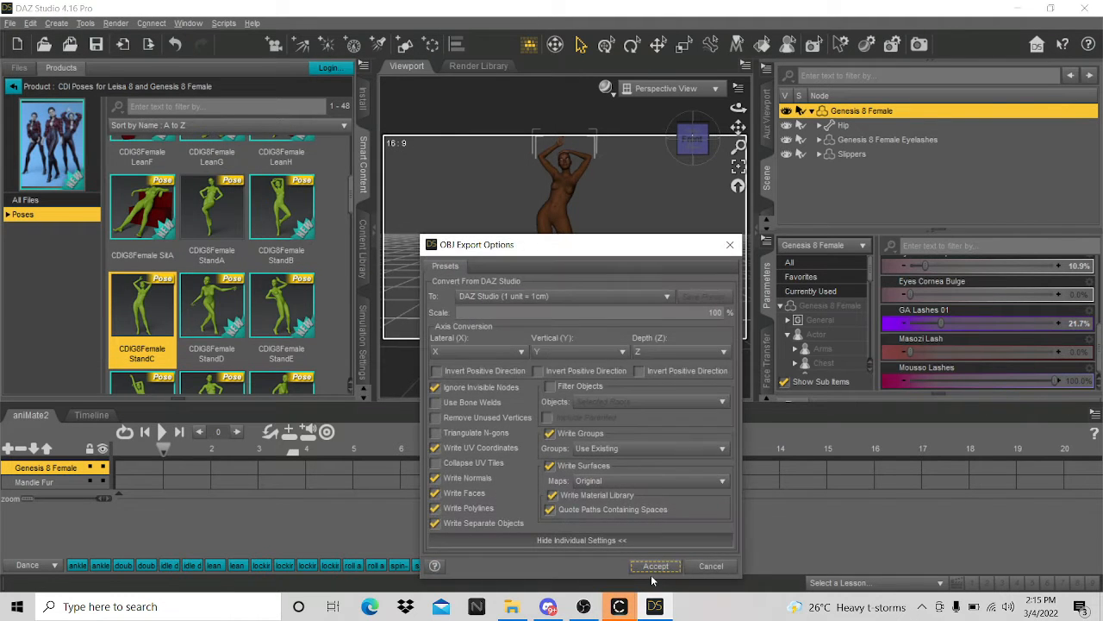
pyautogui.click(655, 566)
pyautogui.moveTo(633, 608)
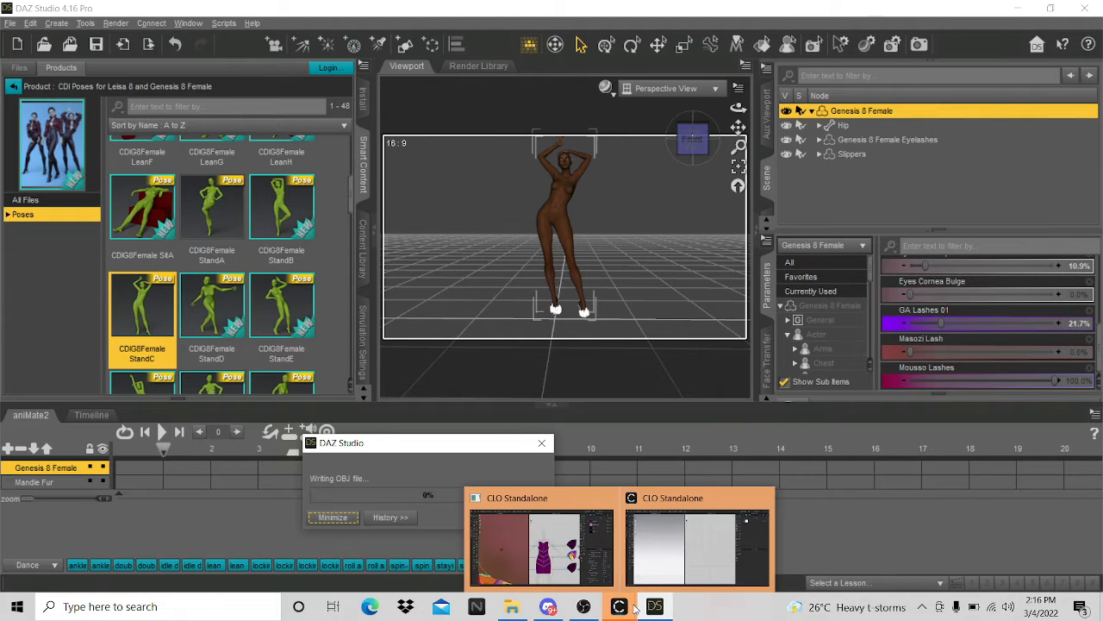
pyautogui.click(543, 551)
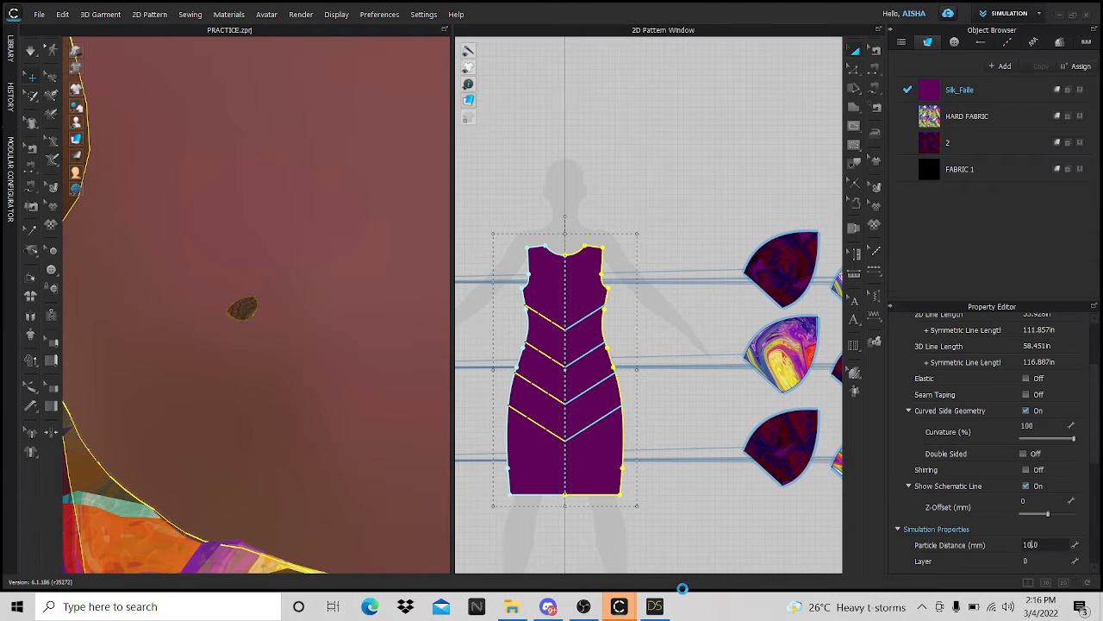
# - Back in the CLO project, run the simulation and zoom out to view the whole redraped petal dress
pyautogui.click(653, 591)
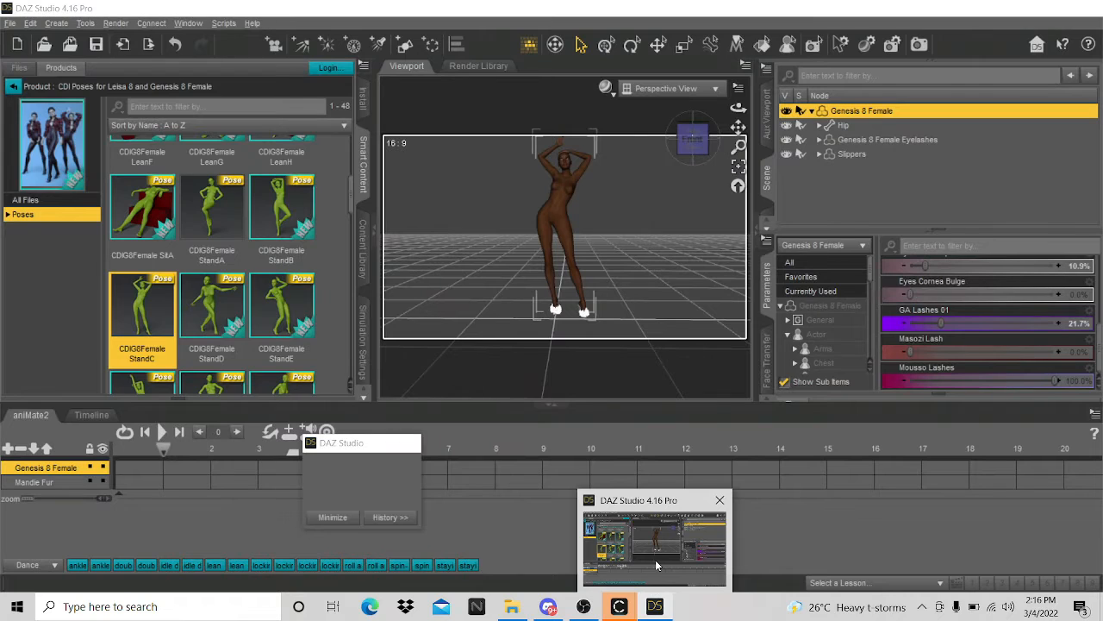
pyautogui.click(619, 609)
pyautogui.click(569, 550)
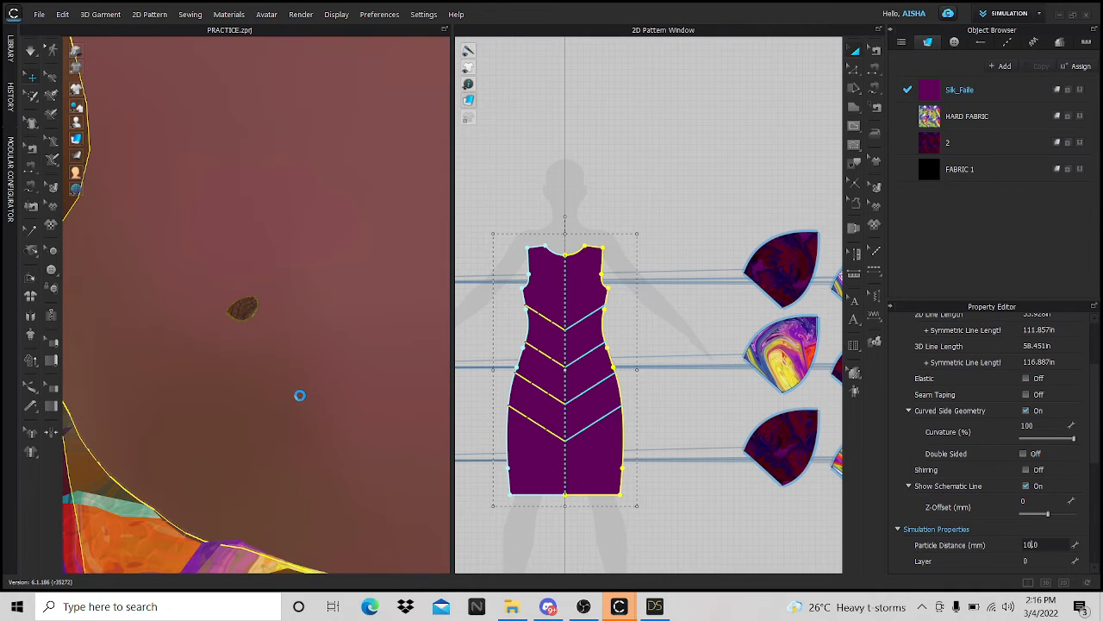
pyautogui.press('space')
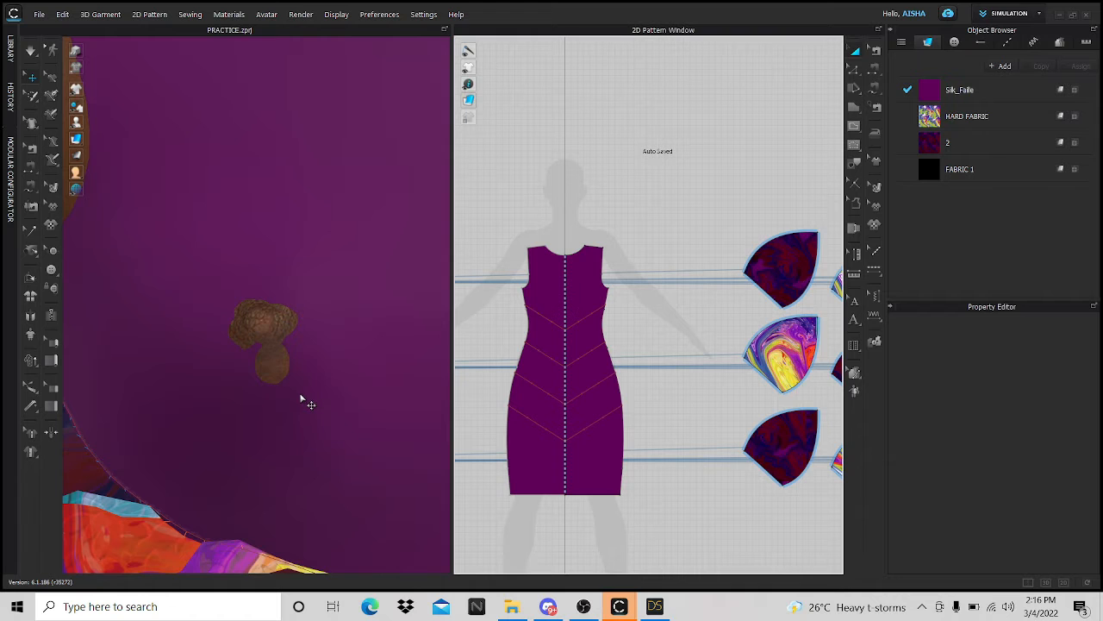
pyautogui.scroll(-5, 303, 401)
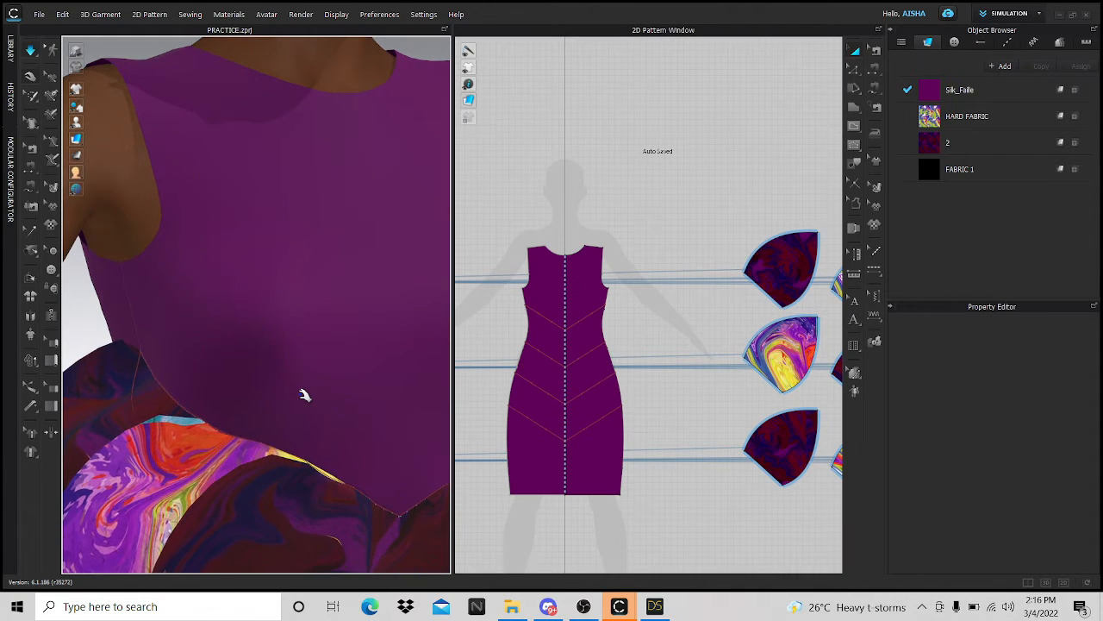
pyautogui.scroll(-5, 303, 394)
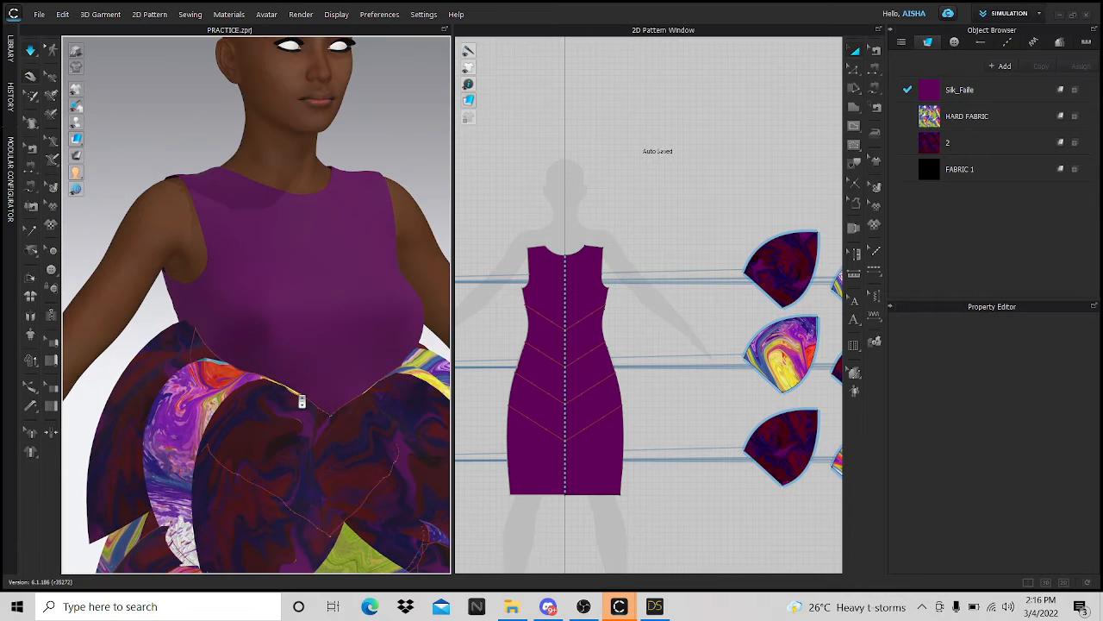
pyautogui.scroll(-5, 249, 304)
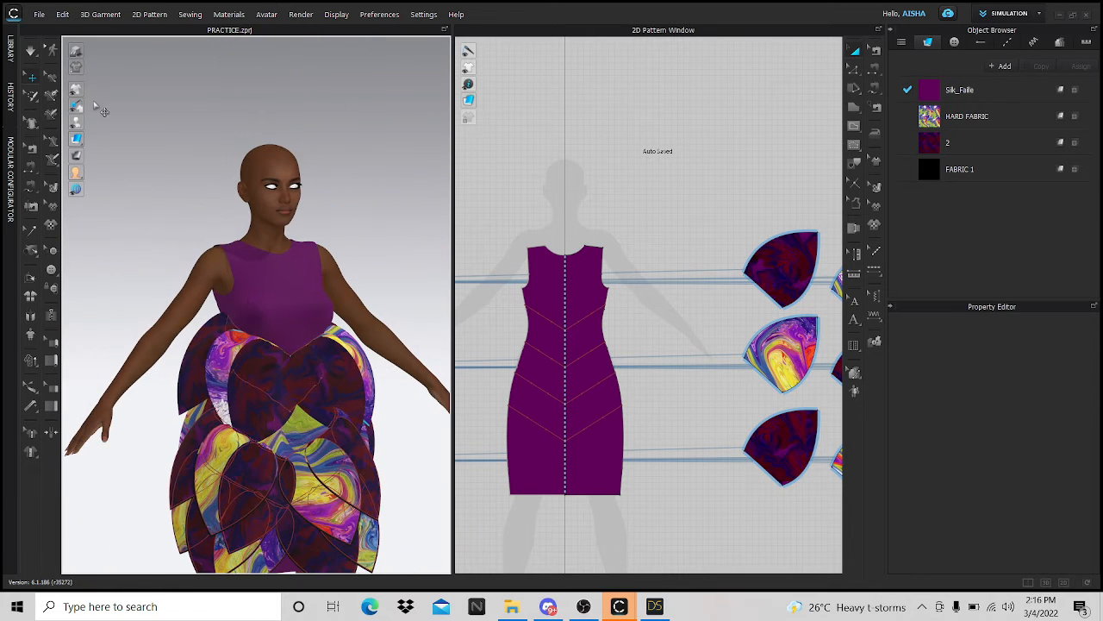
# - Import POSE 1.obj as a Morph Target over 30 frames so the avatar takes the arms-raised pose
pyautogui.click(38, 15)
pyautogui.moveTo(98, 110)
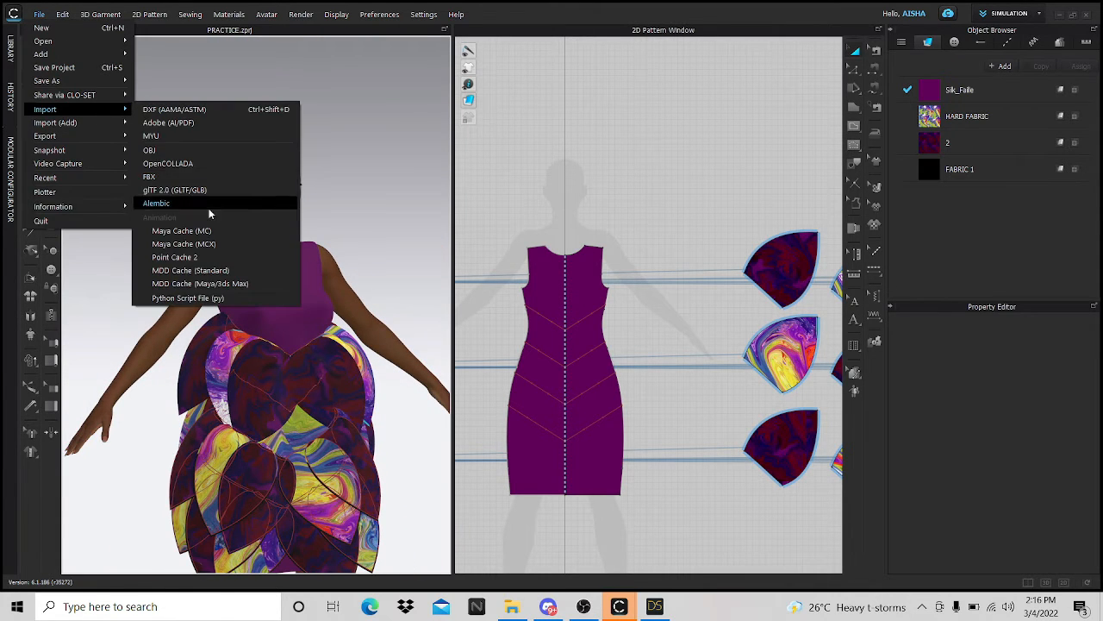
pyautogui.click(152, 148)
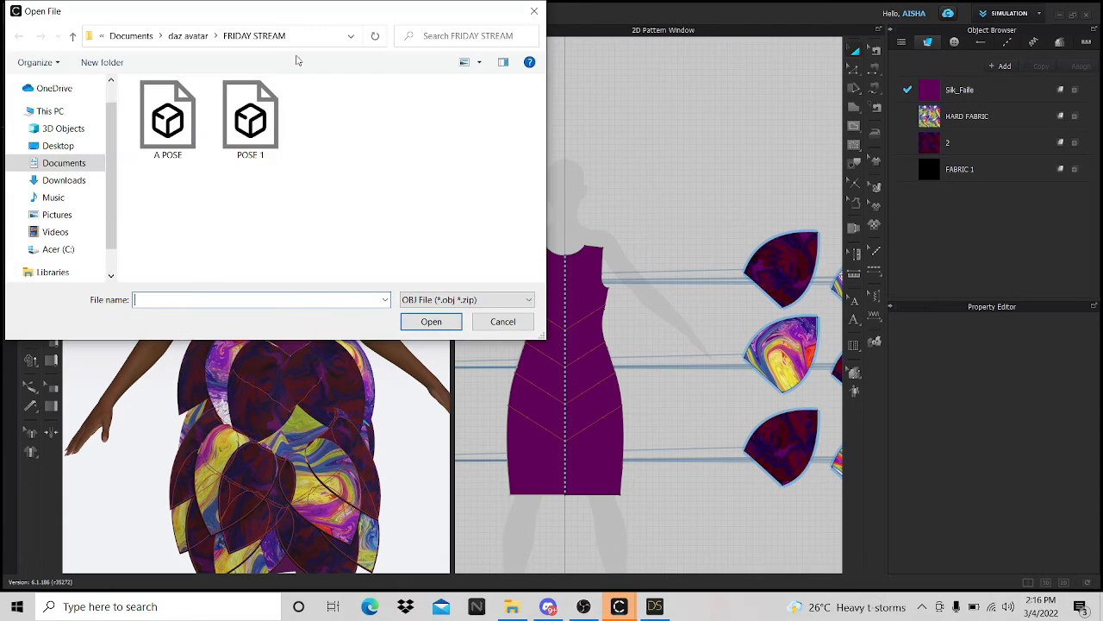
pyautogui.click(278, 131)
pyautogui.click(431, 320)
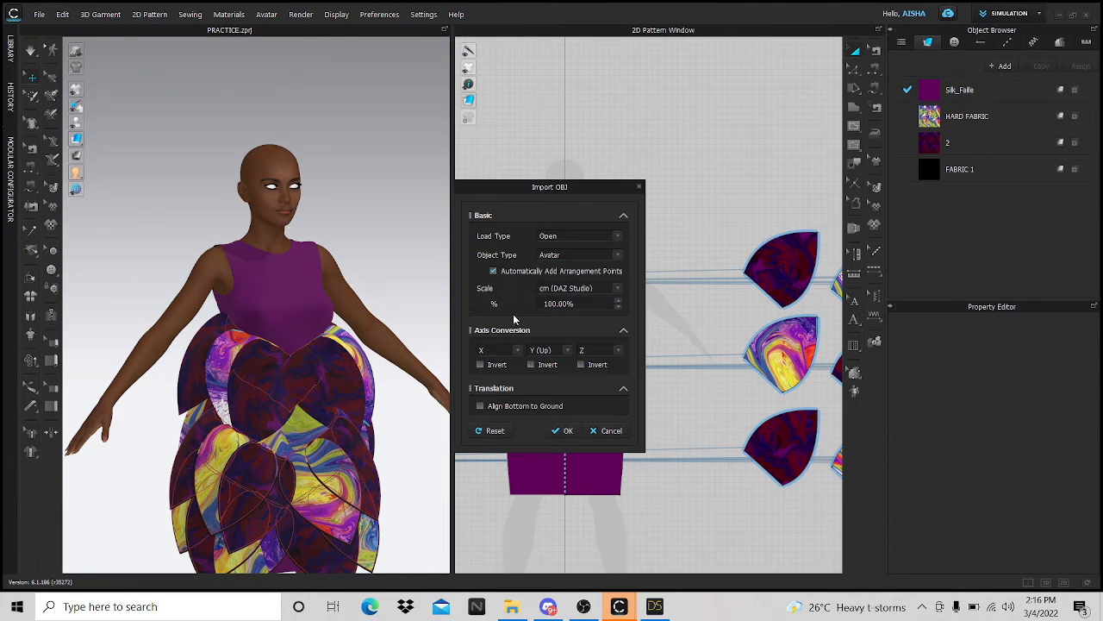
pyautogui.click(615, 258)
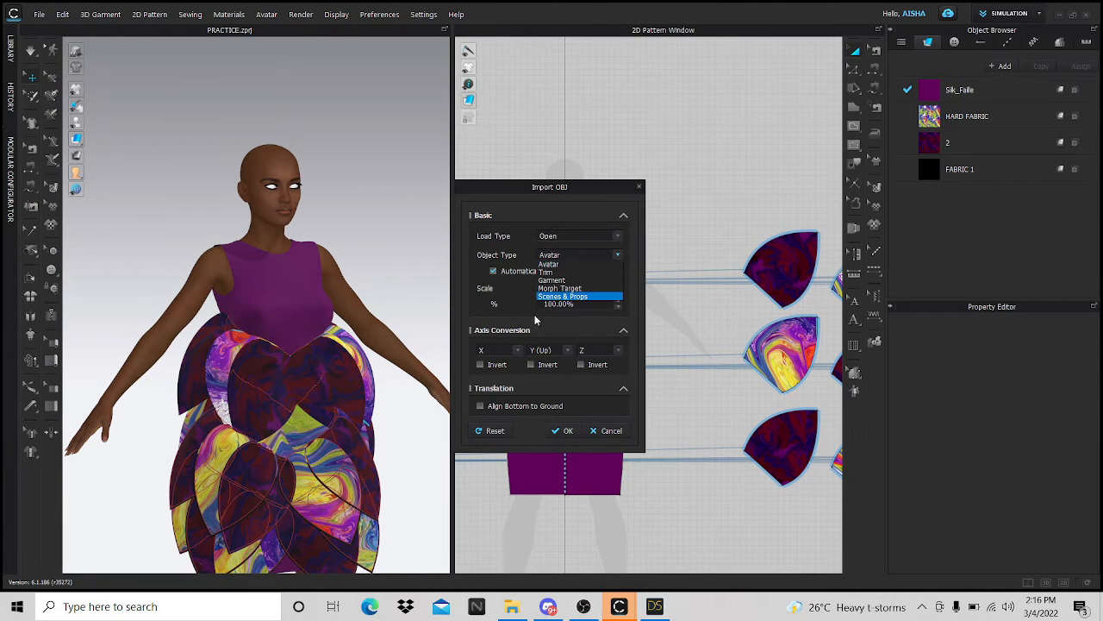
pyautogui.click(560, 292)
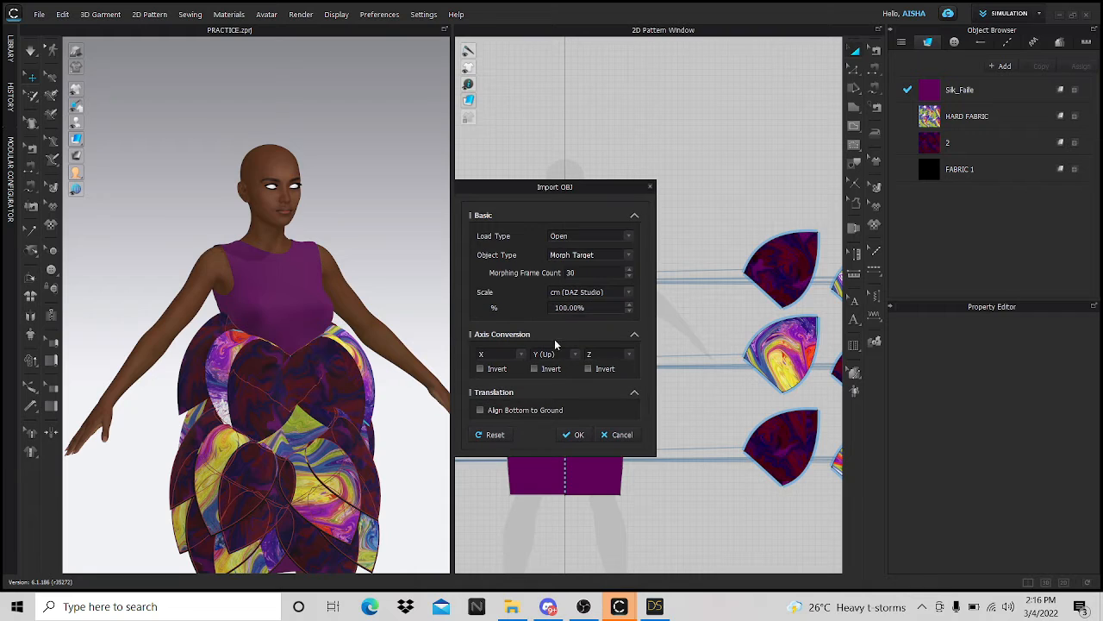
pyautogui.click(578, 434)
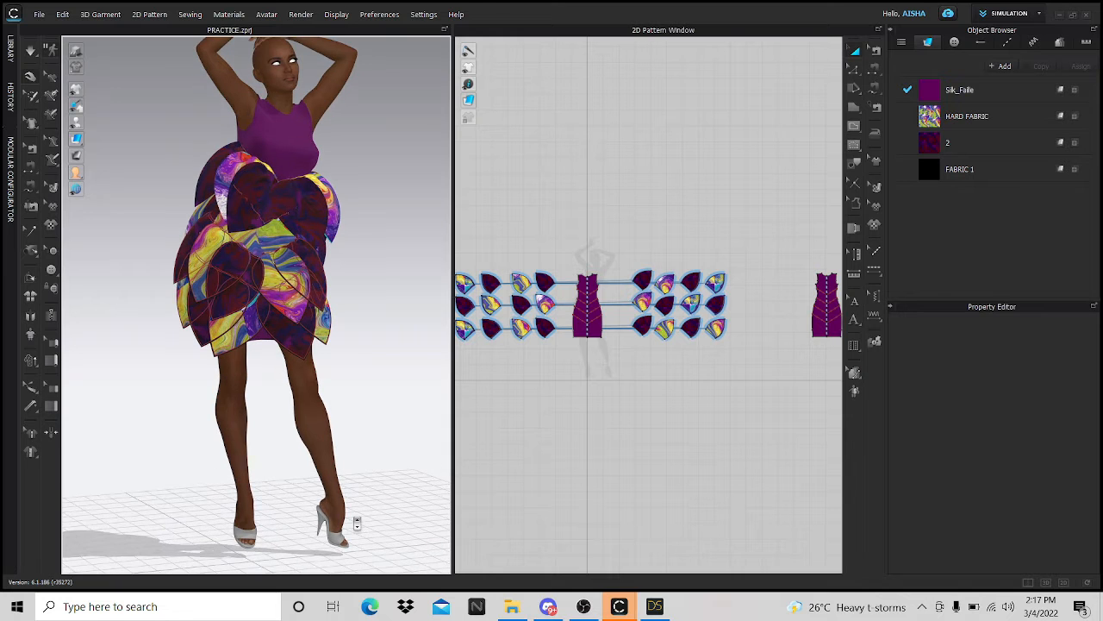
pyautogui.scroll(5, 354, 499)
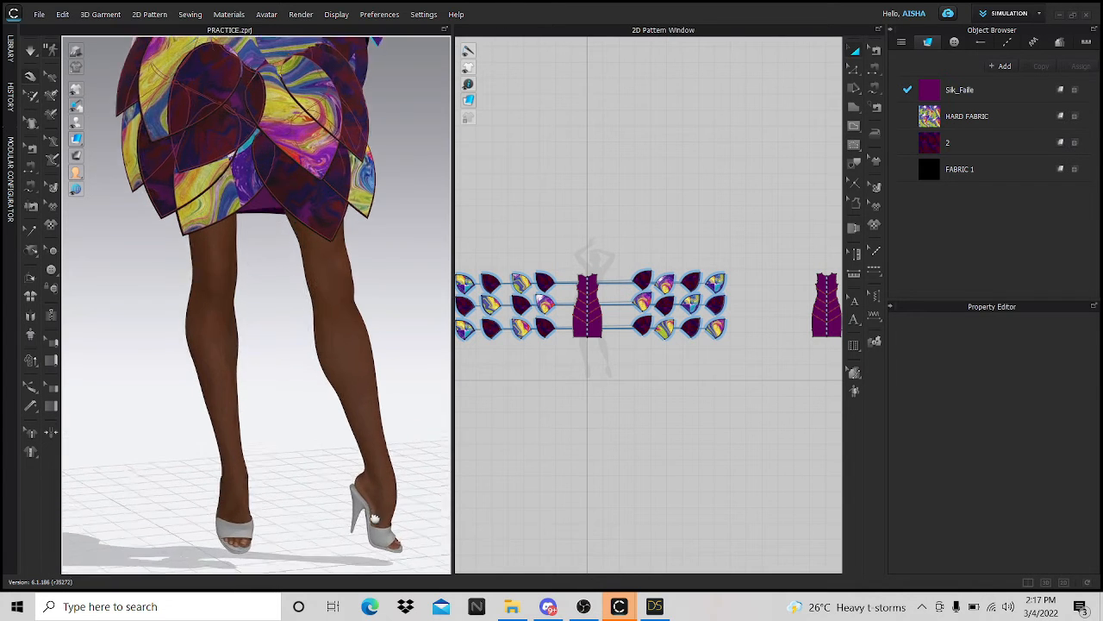
pyautogui.scroll(-5, 344, 532)
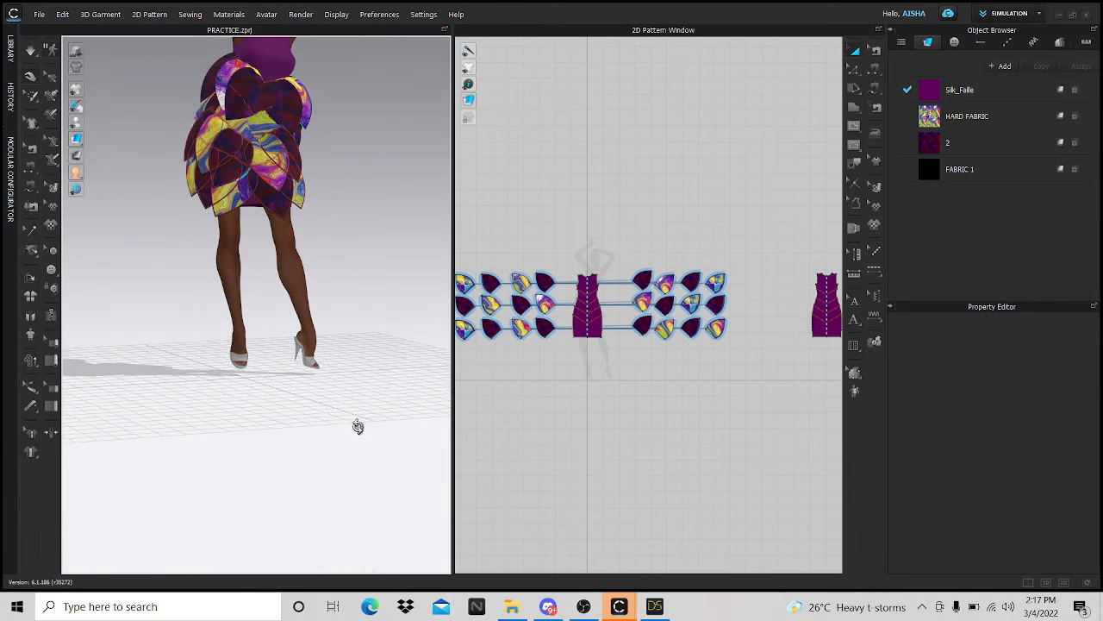
pyautogui.moveTo(357, 426); pyautogui.dragTo(320, 387, button='right')
pyautogui.scroll(-5, 328, 350)
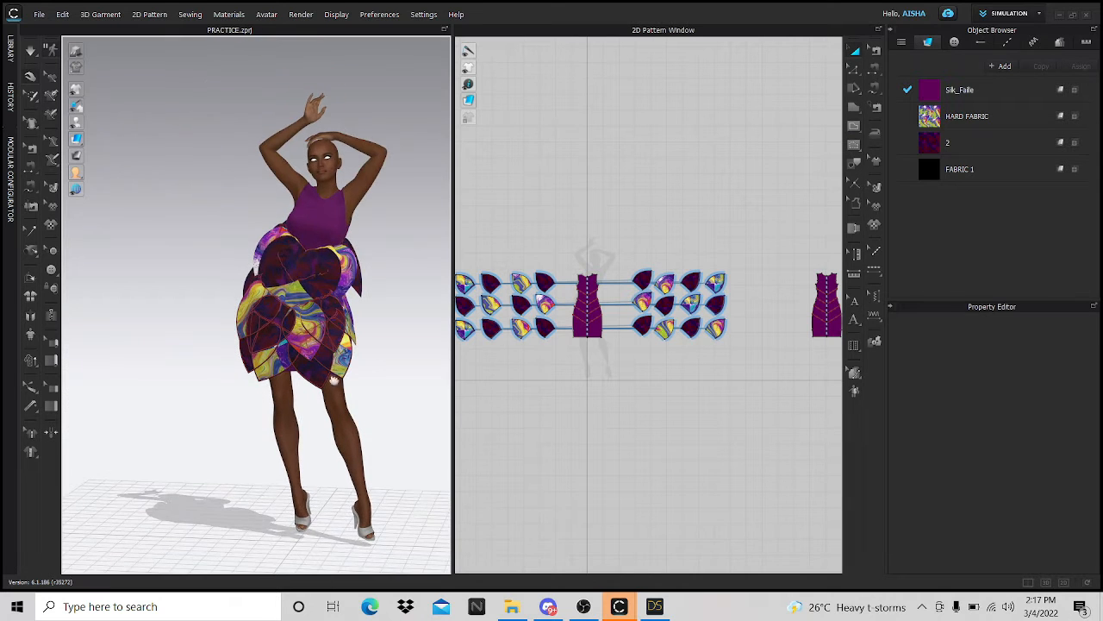
pyautogui.scroll(4, 332, 368)
pyautogui.moveTo(331, 368); pyautogui.dragTo(266, 365, button='middle')
pyautogui.scroll(-3, 266, 365)
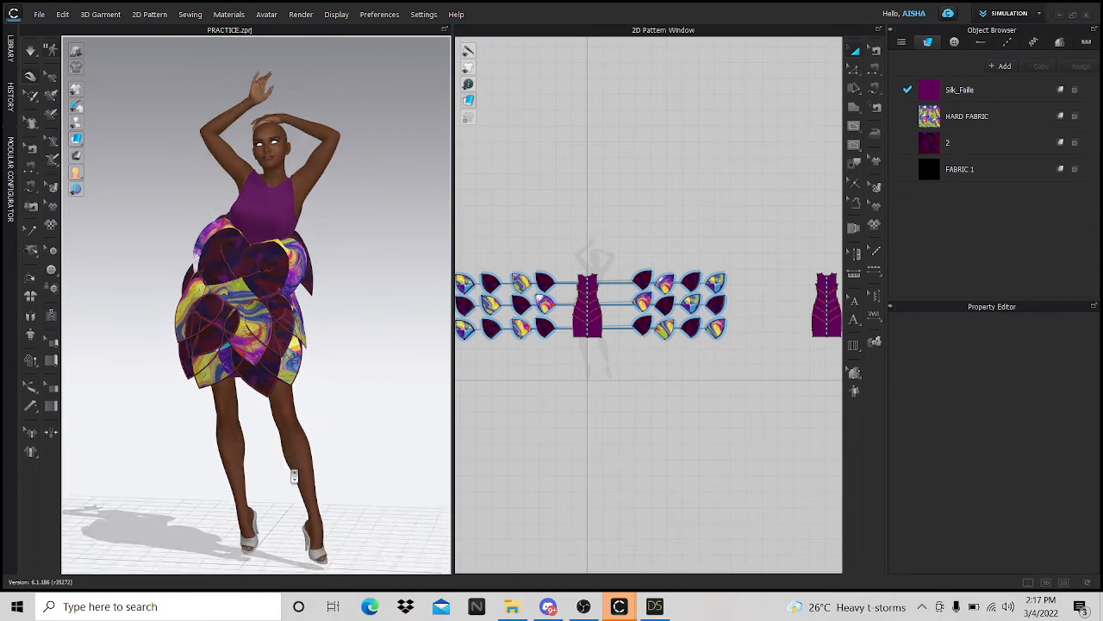
pyautogui.scroll(-3, 623, 369)
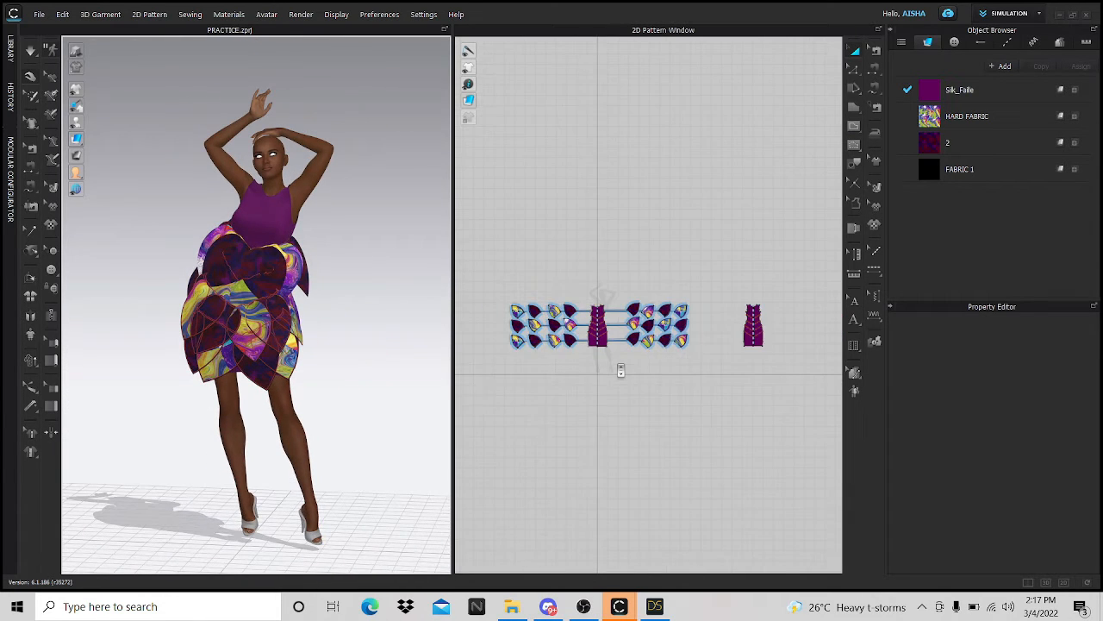
pyautogui.click(1040, 15)
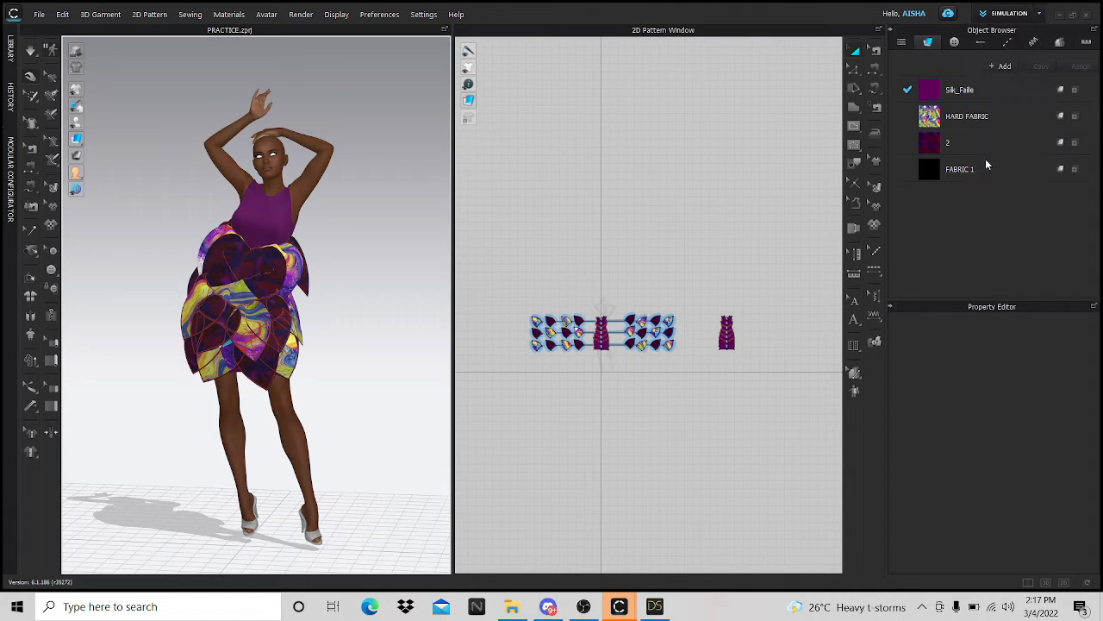
# - Switch to the UV Editor and reset the UVs to the 2D pattern arrangement
pyautogui.click(986, 159)
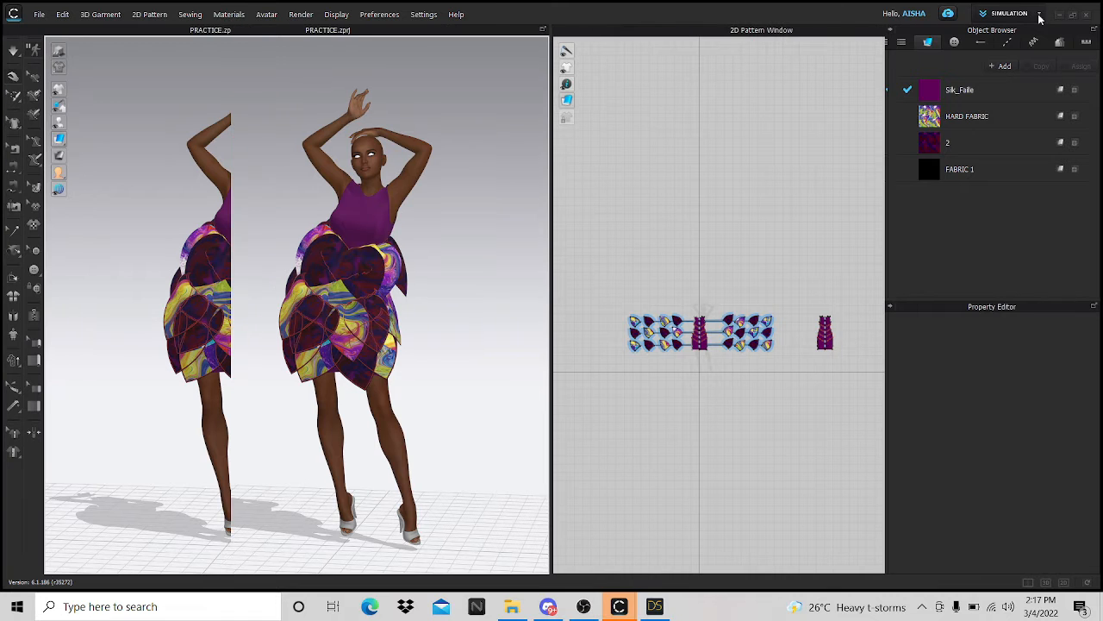
pyautogui.scroll(-4, 728, 369)
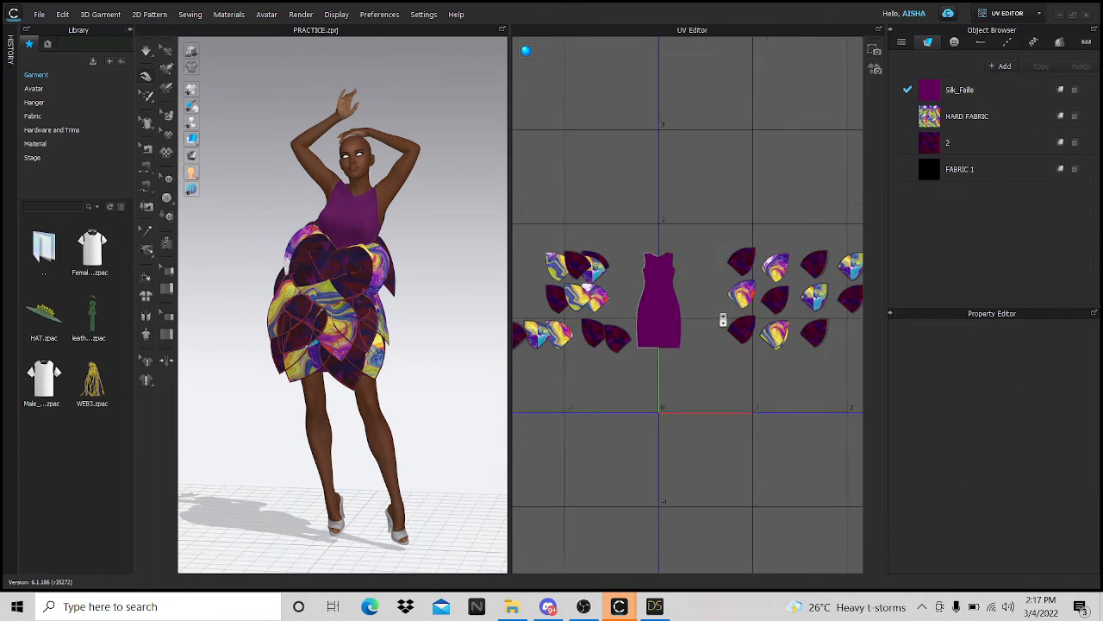
pyautogui.rightClick(728, 372)
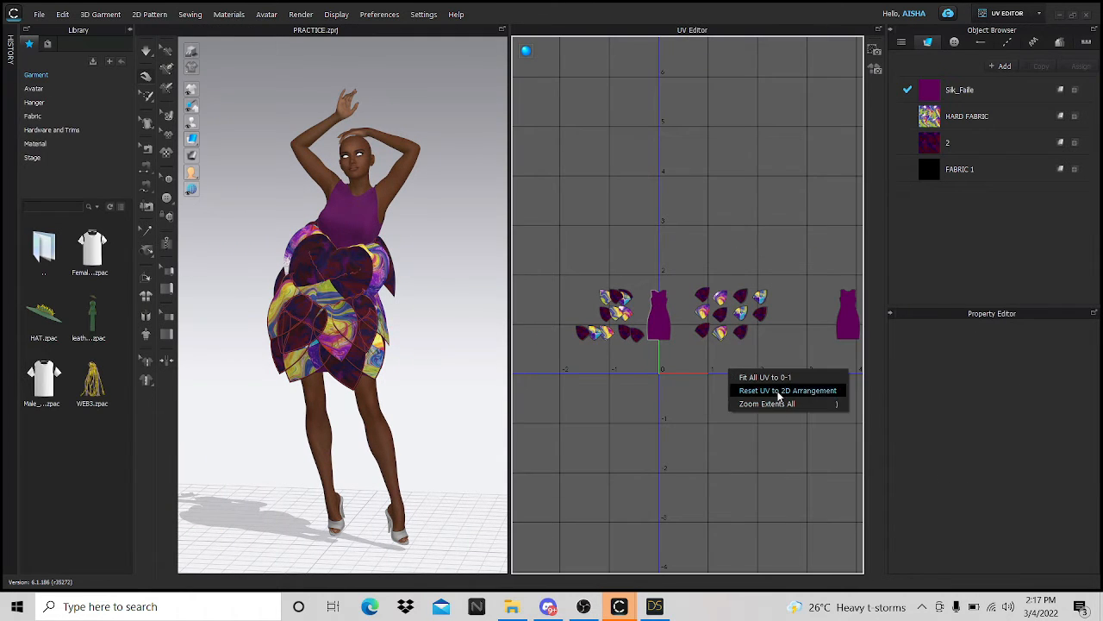
pyautogui.click(778, 394)
# - Fit all UVs into the 0–1 range with 15 mm spacing
pyautogui.rightClick(712, 392)
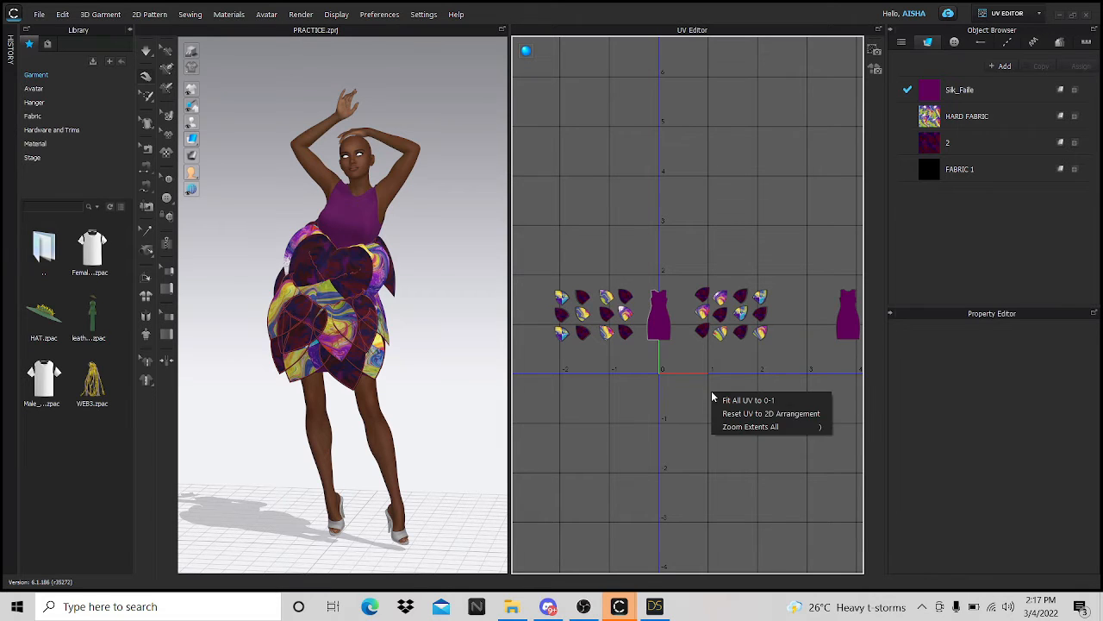
pyautogui.click(750, 401)
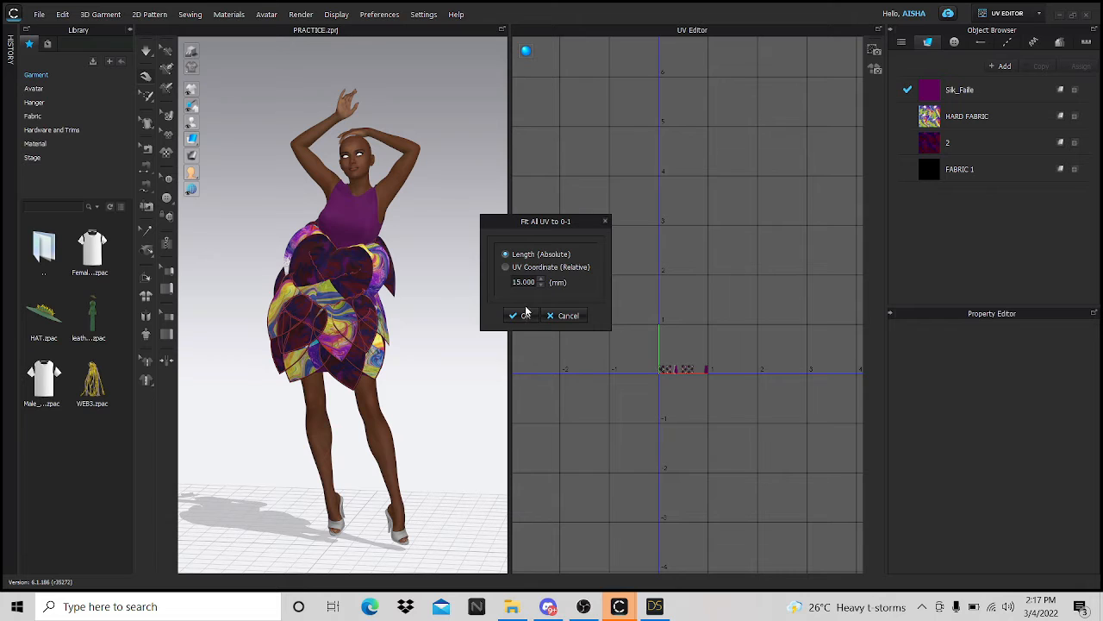
pyautogui.click(525, 314)
pyautogui.scroll(4, 705, 393)
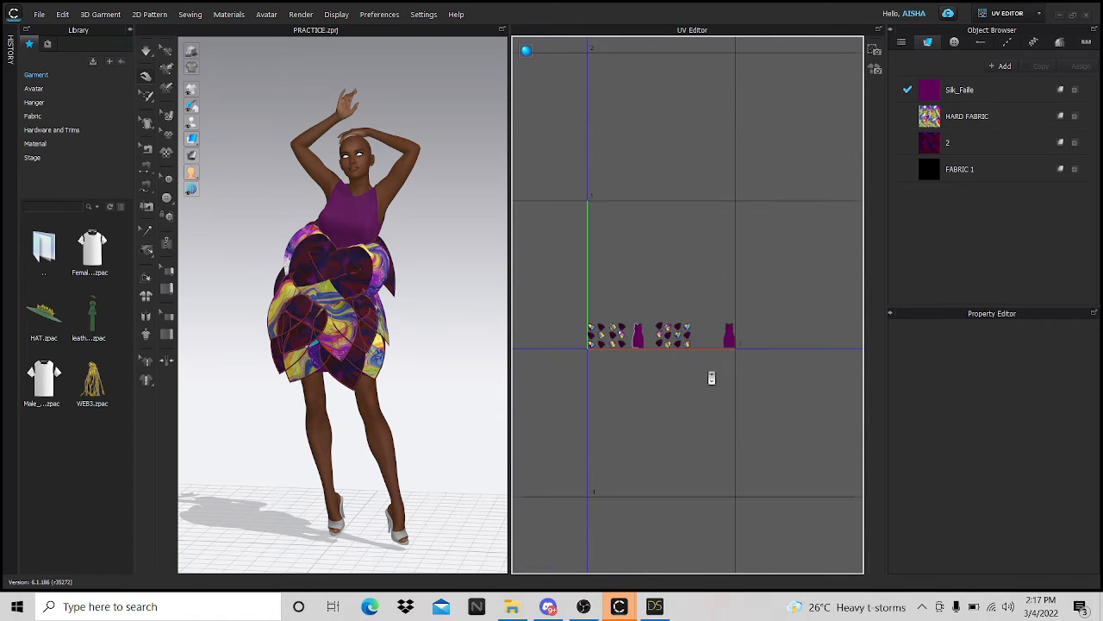
pyautogui.scroll(6, 712, 378)
pyautogui.scroll(-4, 767, 367)
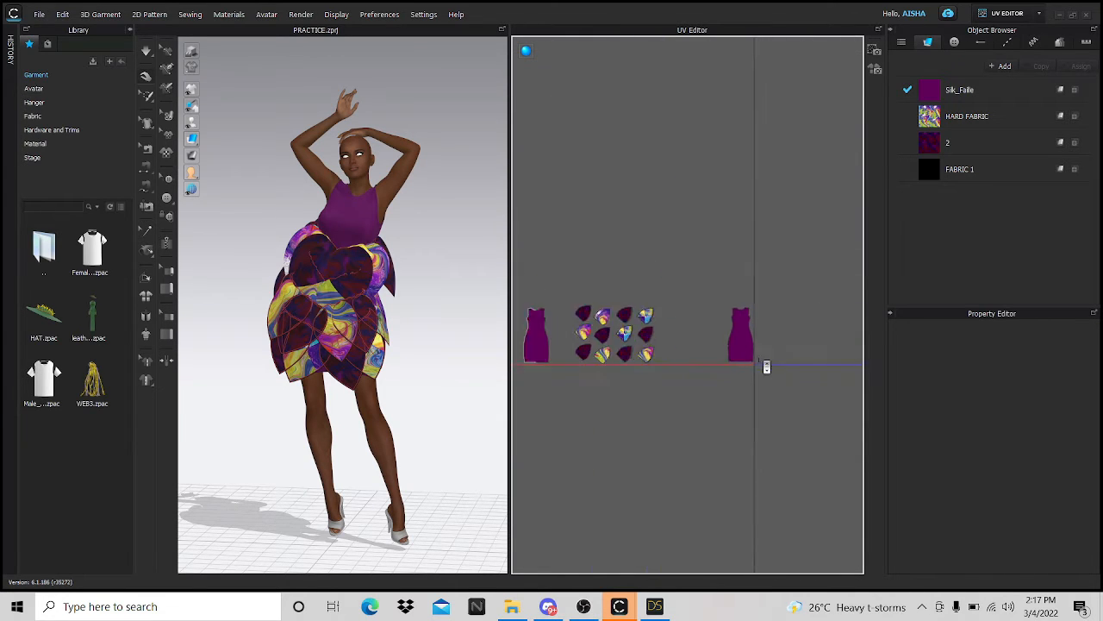
pyautogui.scroll(-3, 766, 367)
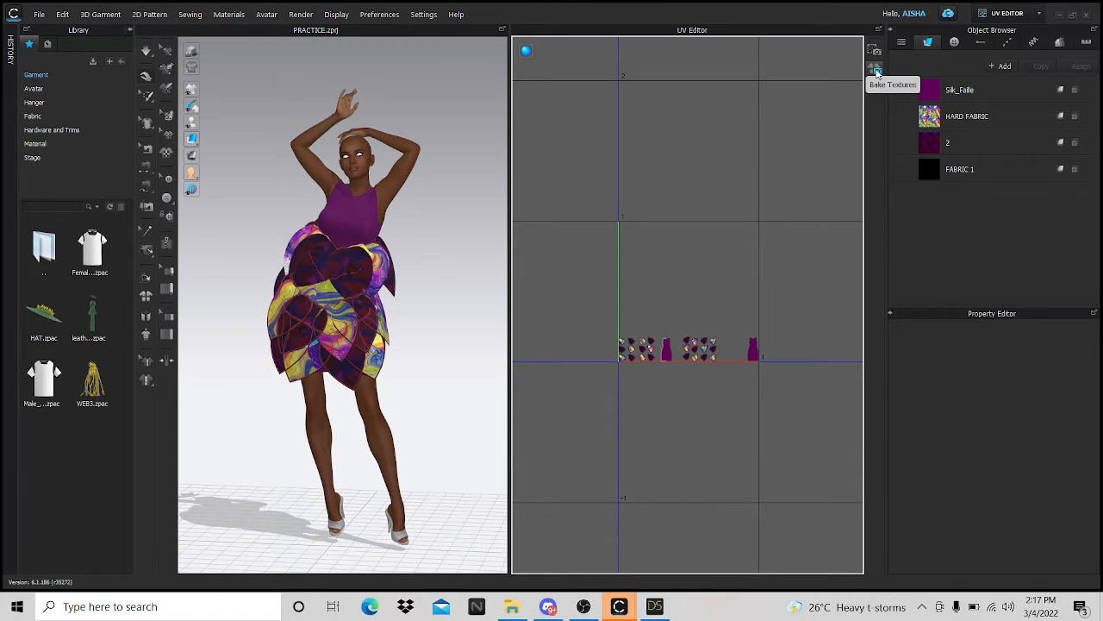
# - In Bake Textures, browse the saving path to clo 3d and create a FRIDAY STREAM folder there
pyautogui.click(877, 73)
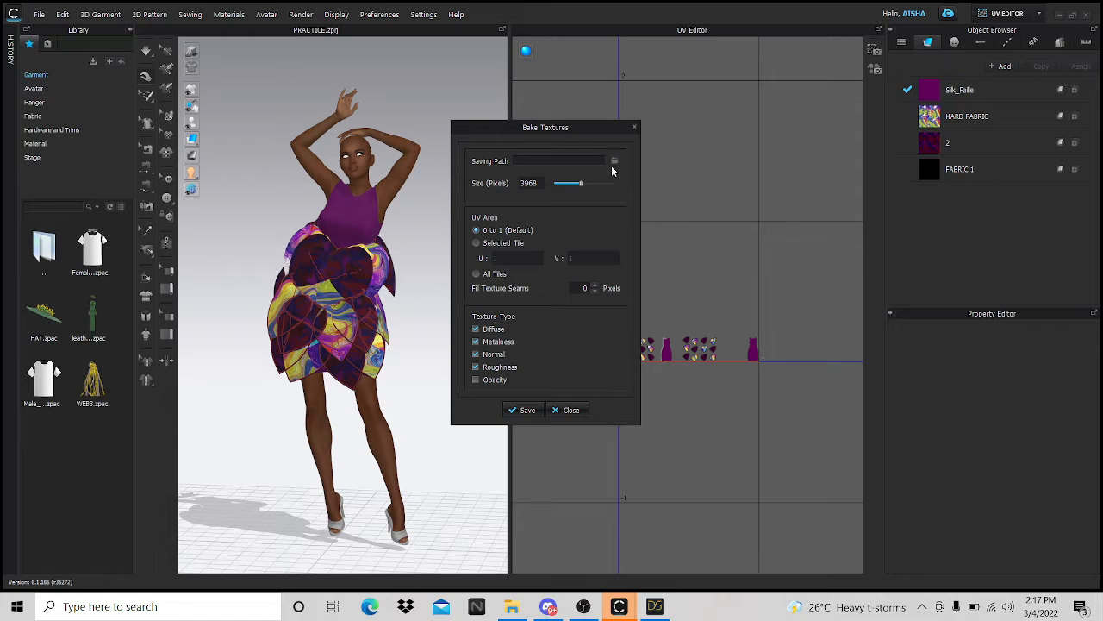
pyautogui.click(613, 162)
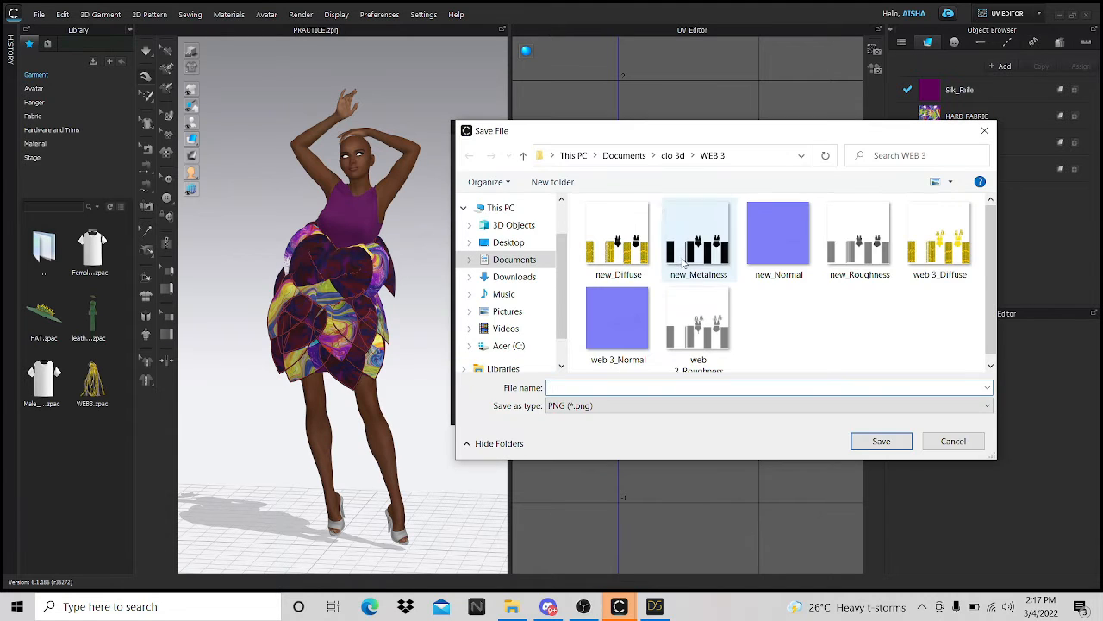
pyautogui.click(676, 158)
pyautogui.scroll(-10, 715, 242)
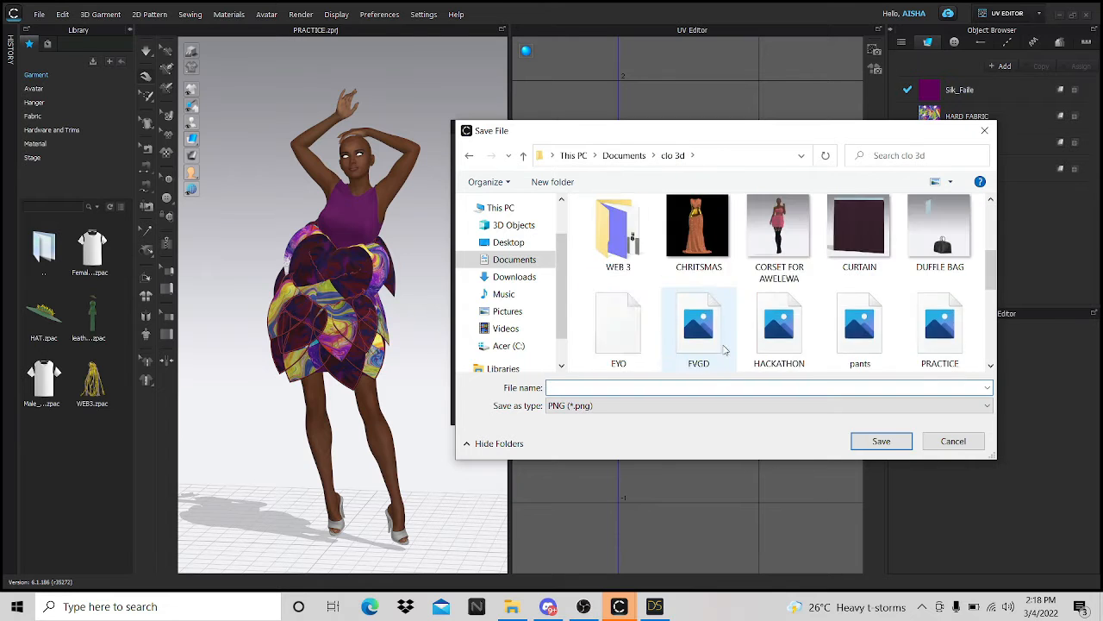
pyautogui.scroll(10, 812, 293)
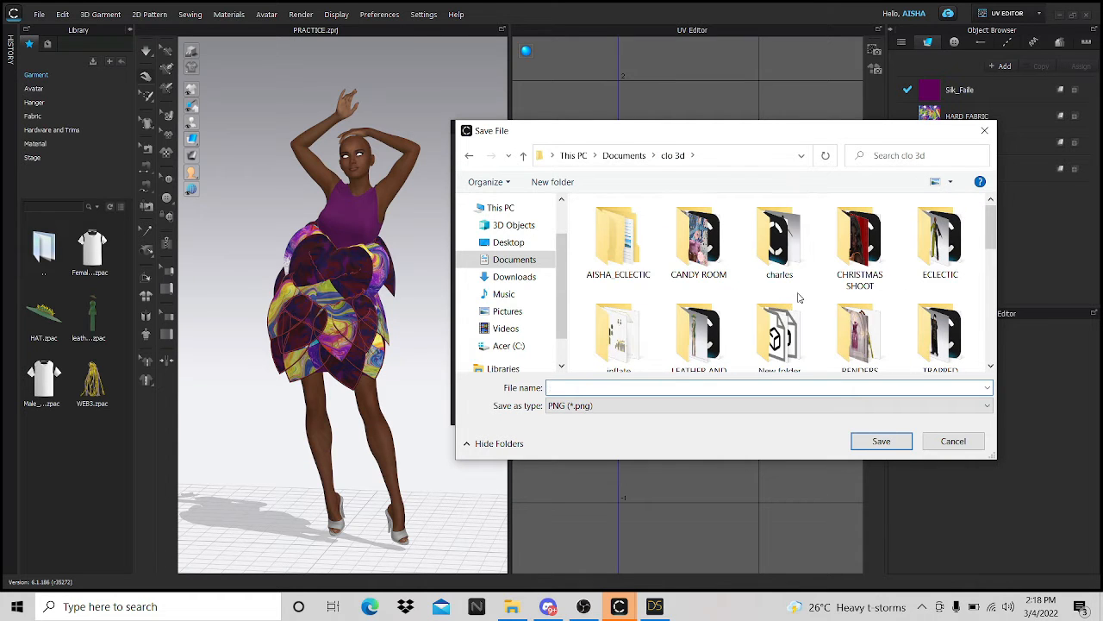
pyautogui.scroll(-8, 827, 318)
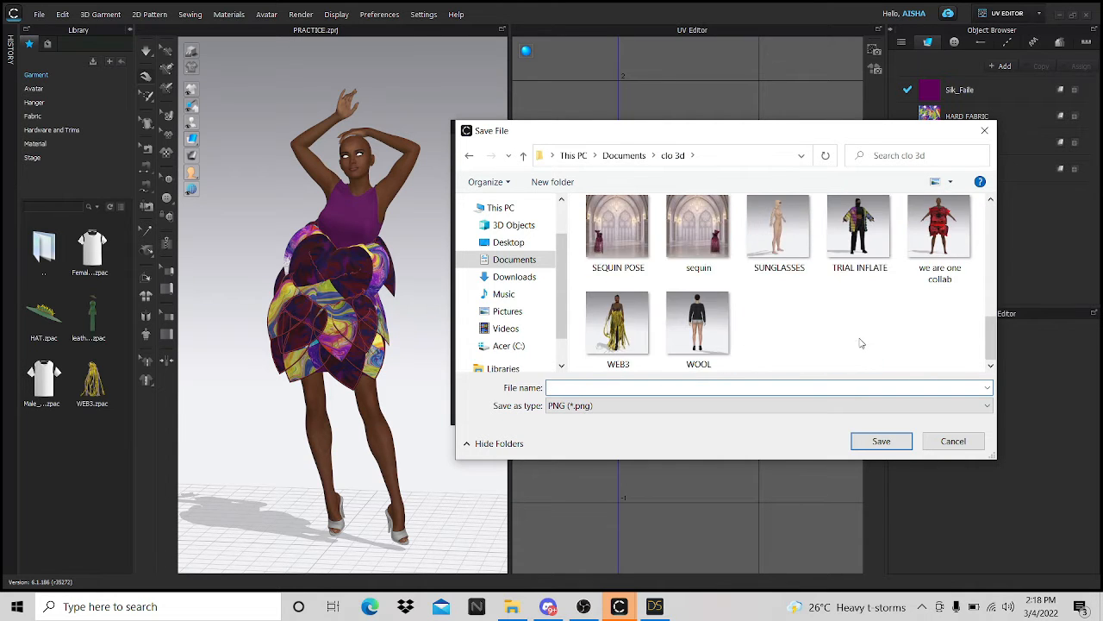
pyautogui.rightClick(860, 343)
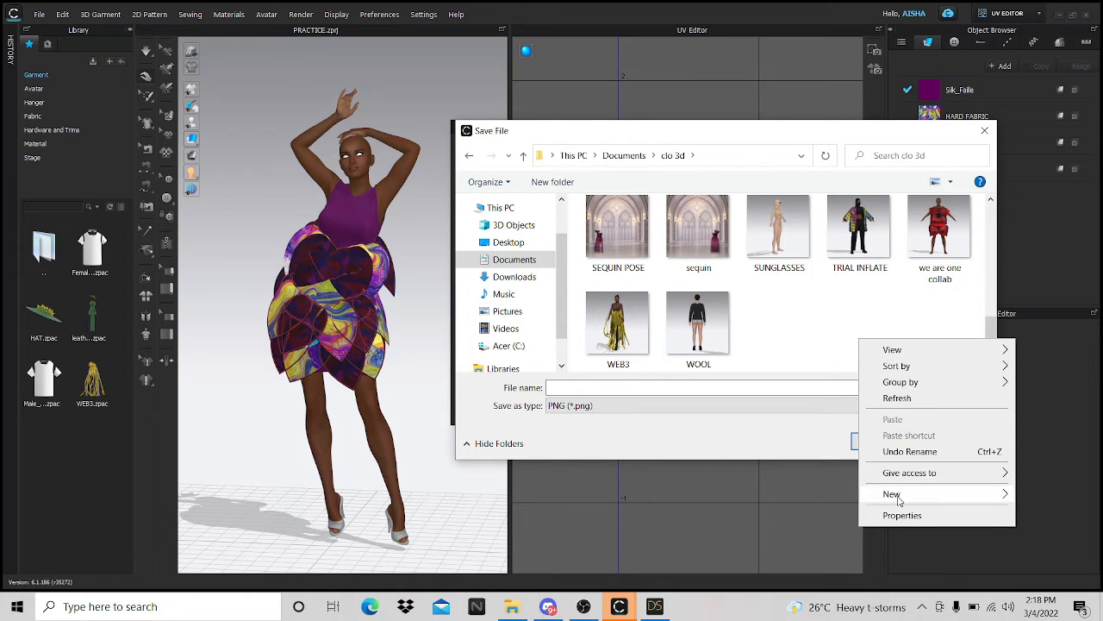
pyautogui.moveTo(899, 499)
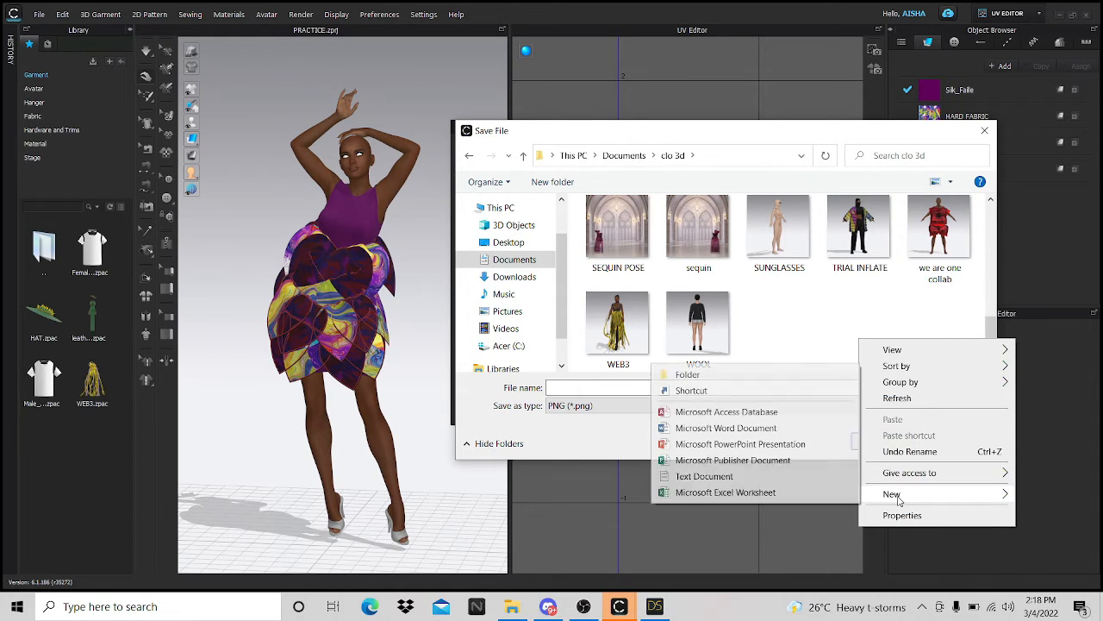
pyautogui.click(688, 375)
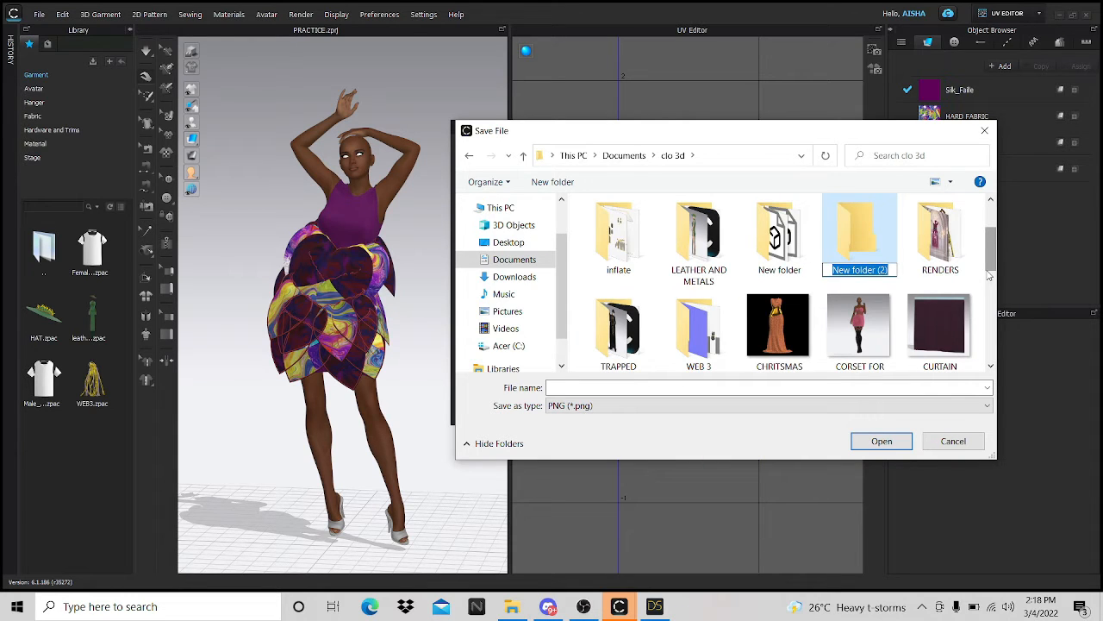
pyautogui.write('G')
pyautogui.press('BackSpace')
pyautogui.write('F')
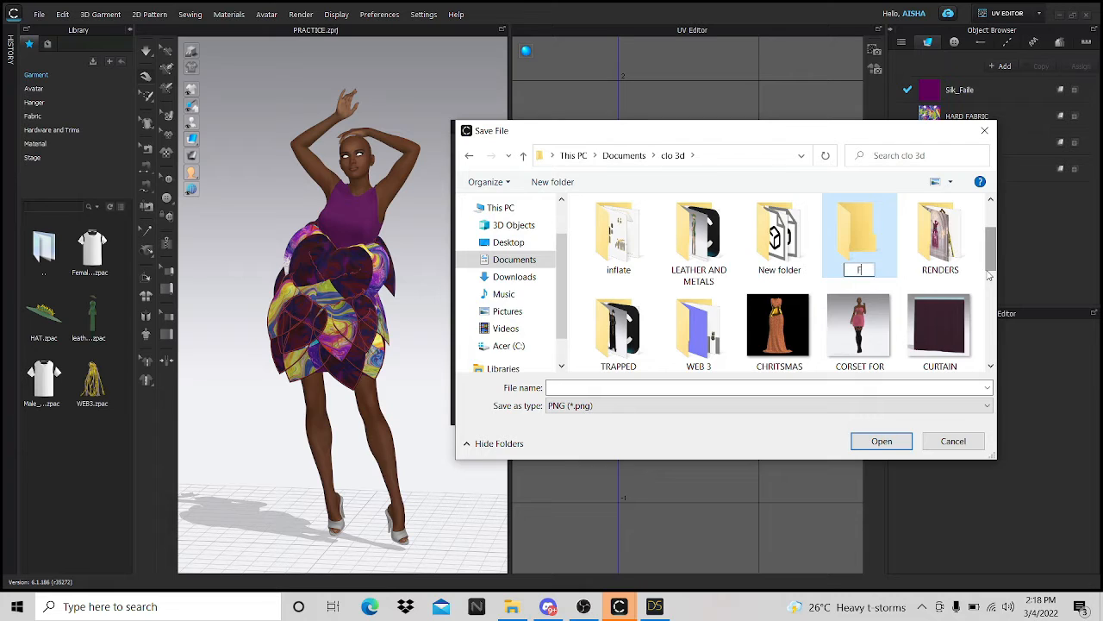
pyautogui.write('RIDAY ST')
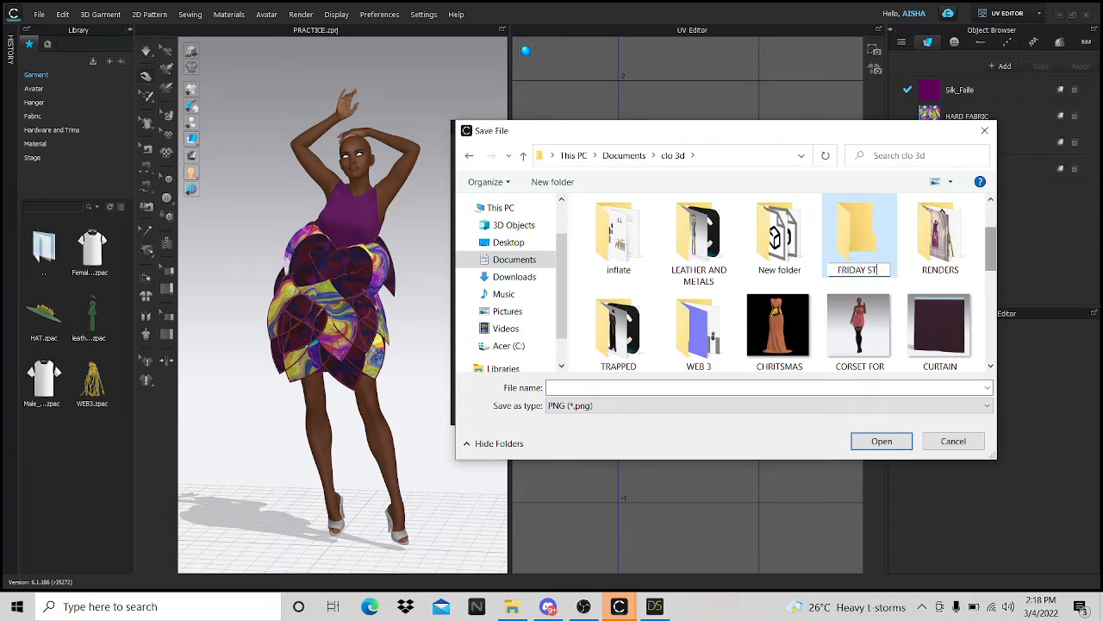
pyautogui.write('REAM')
pyautogui.press('Return')
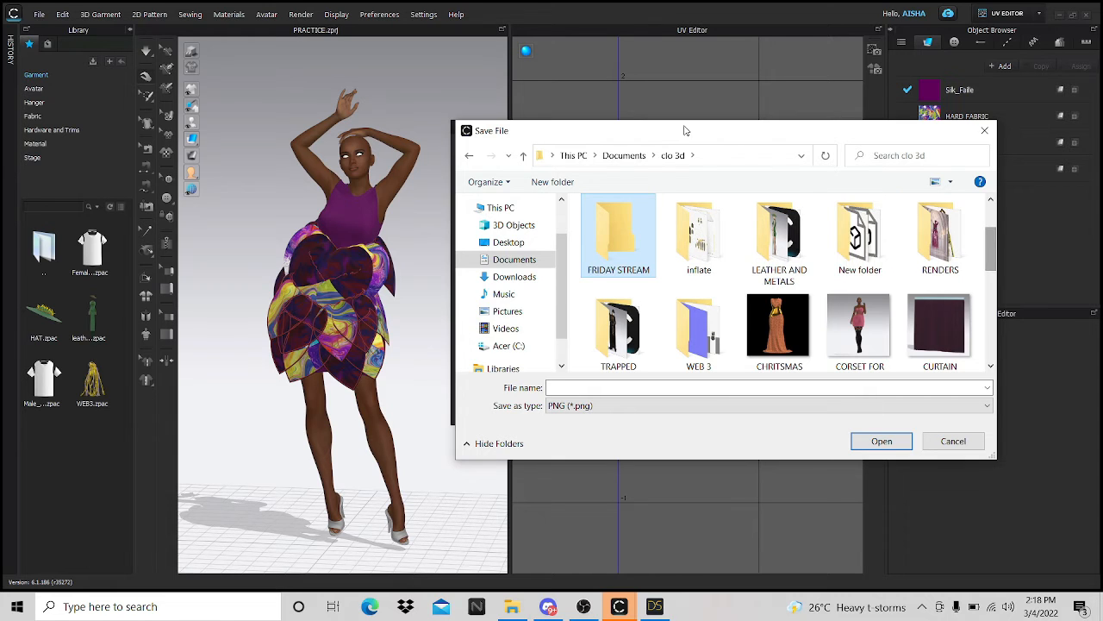
# - Save as DRESS.png in the New folder and start baking the textures at 3968 px
pyautogui.click(868, 245)
pyautogui.doubleClick(843, 254)
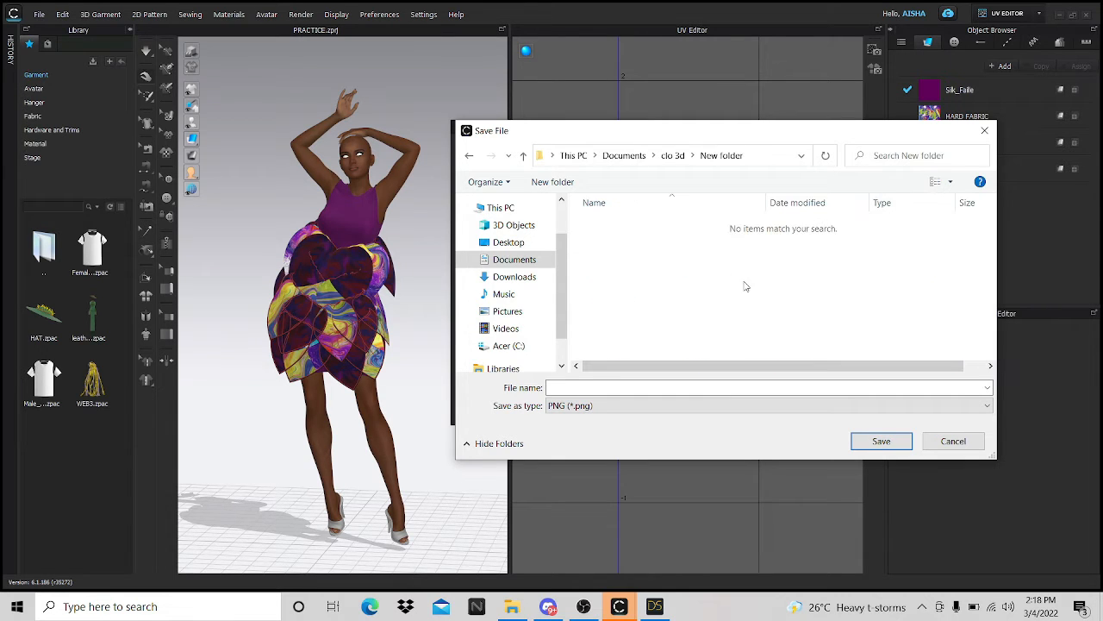
pyautogui.rightClick(582, 252)
pyautogui.click(594, 487)
pyautogui.click(612, 387)
pyautogui.write('DRESS')
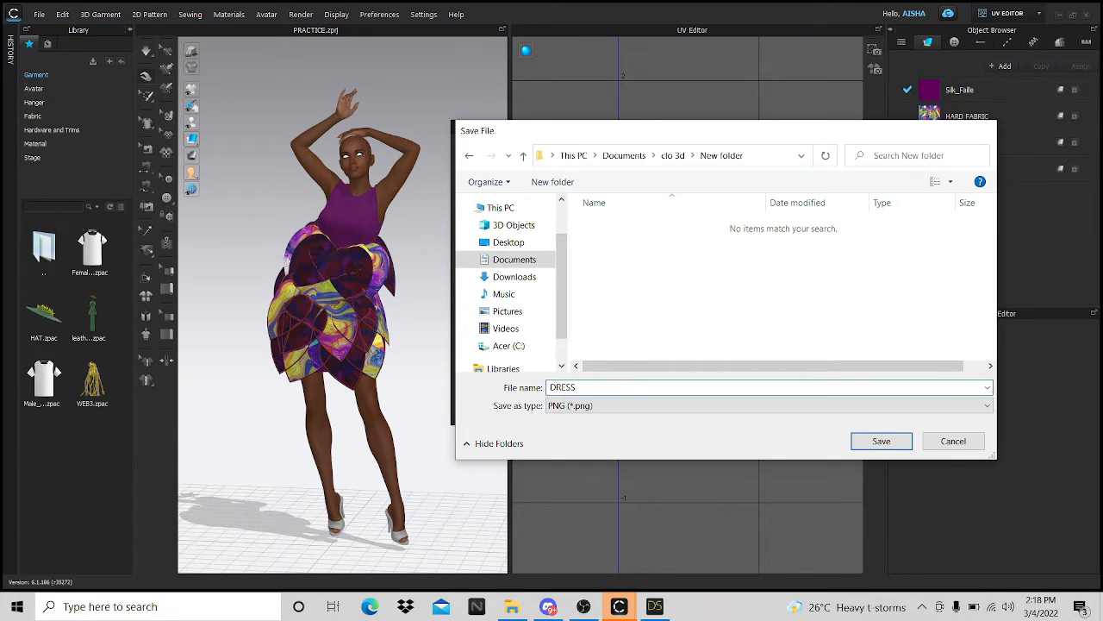
pyautogui.press('Return')
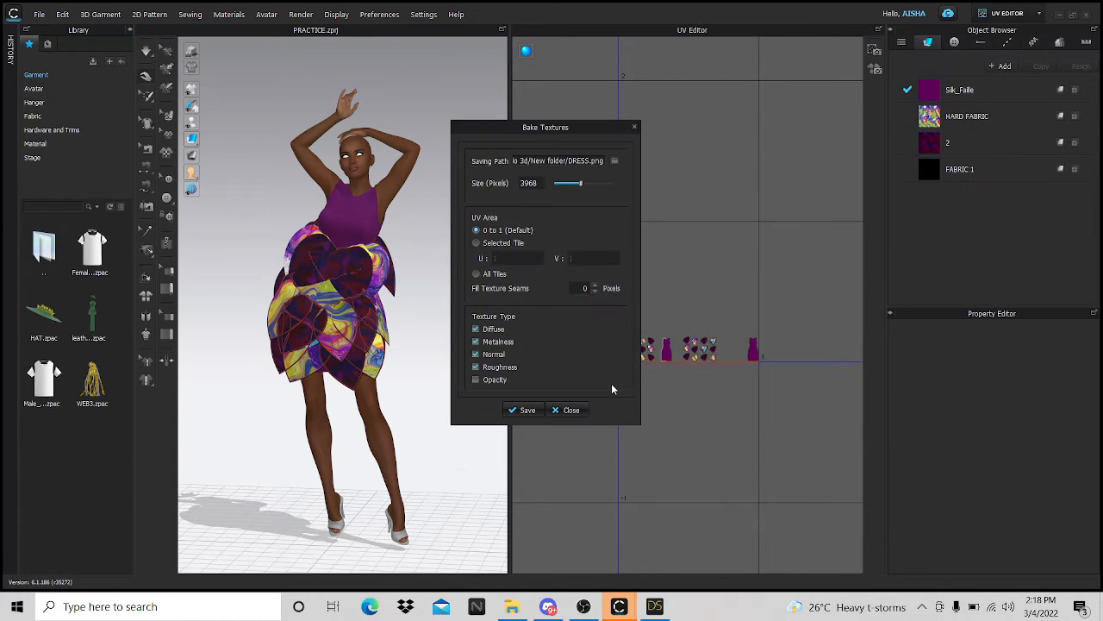
pyautogui.click(523, 411)
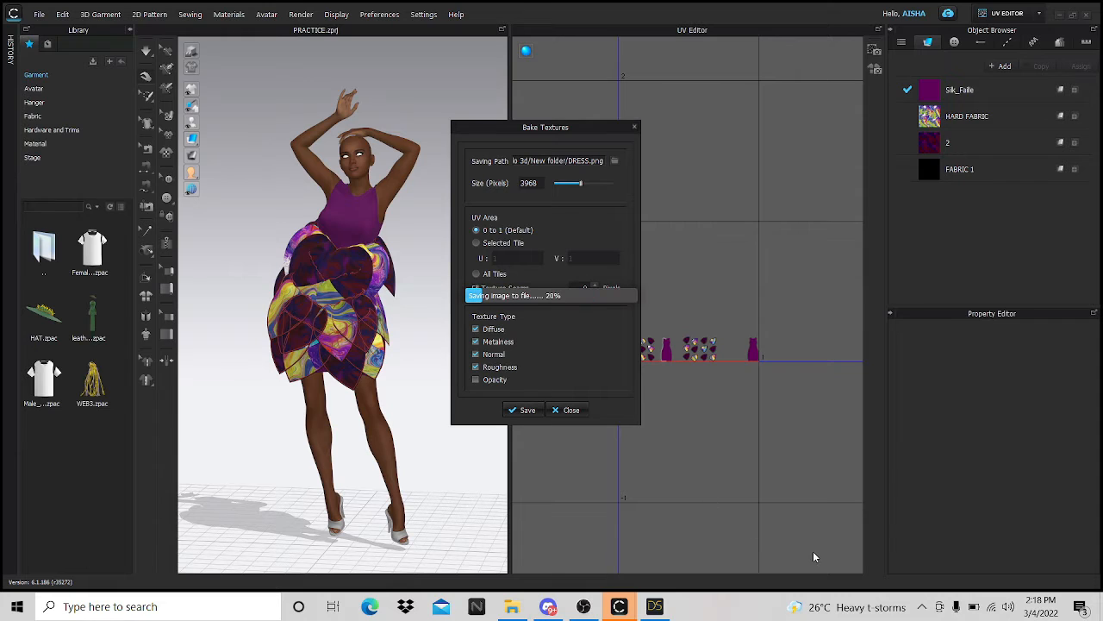
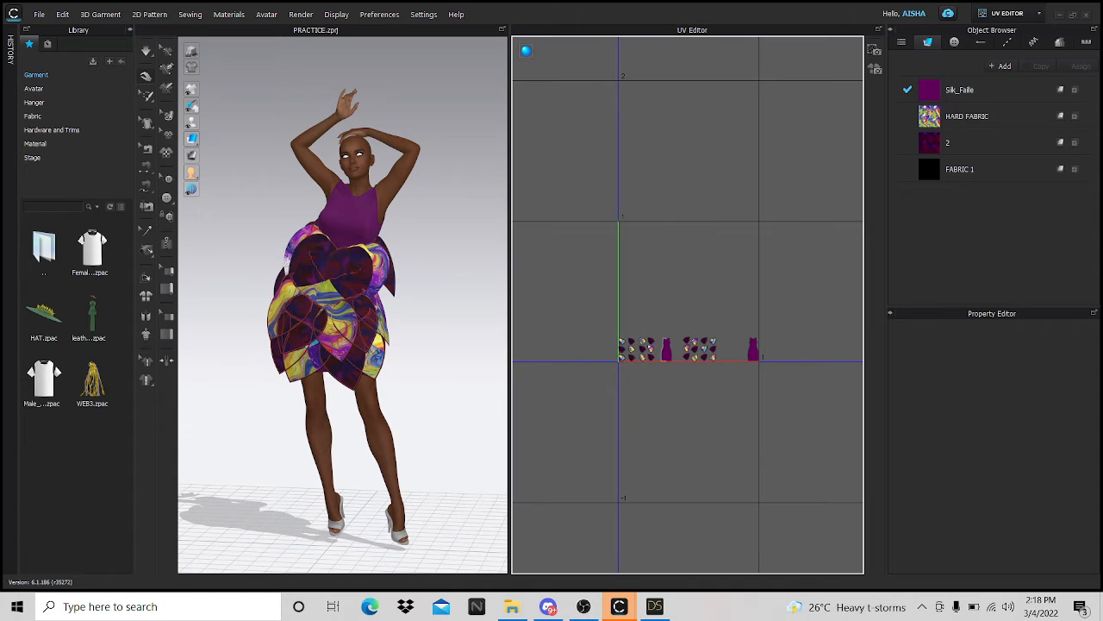
# - Change the CLO 3D workspace from UV EDITOR to SIMULATION
pyautogui.click(1040, 15)
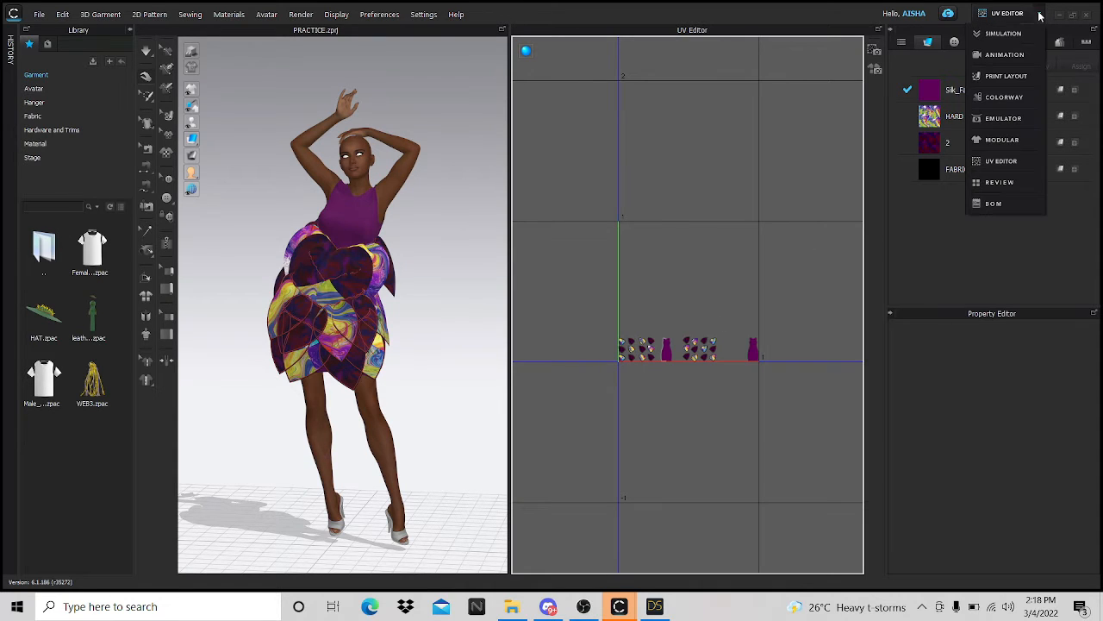
pyautogui.click(1002, 34)
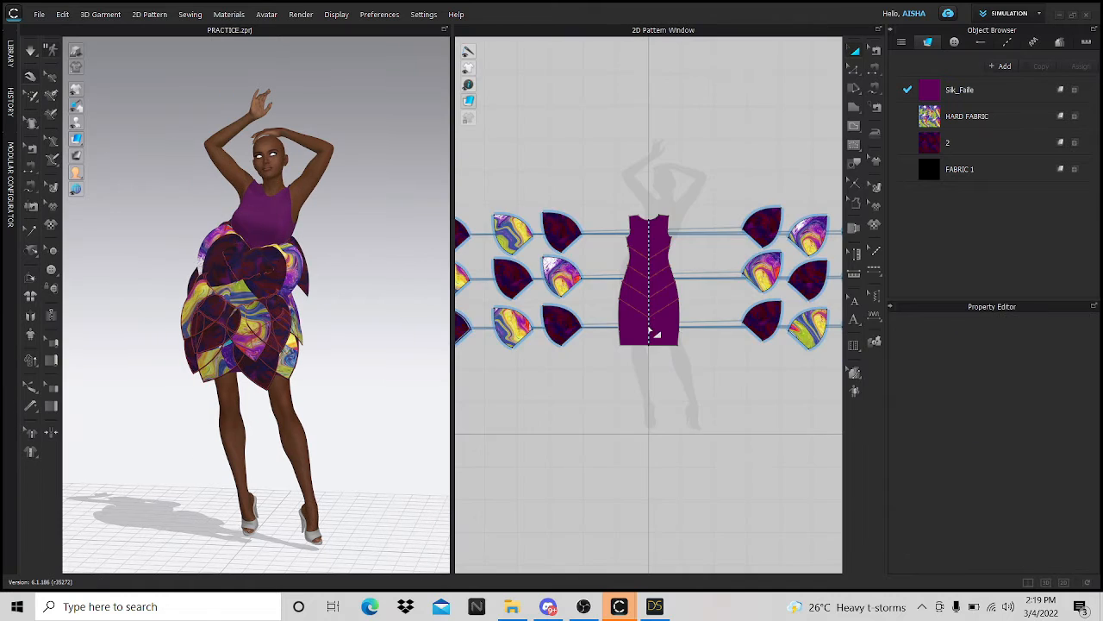
# - Select all dress patterns and export them via OBJ (Selected) as DRESS
pyautogui.moveTo(527, 263); pyautogui.dragTo(839, 426)
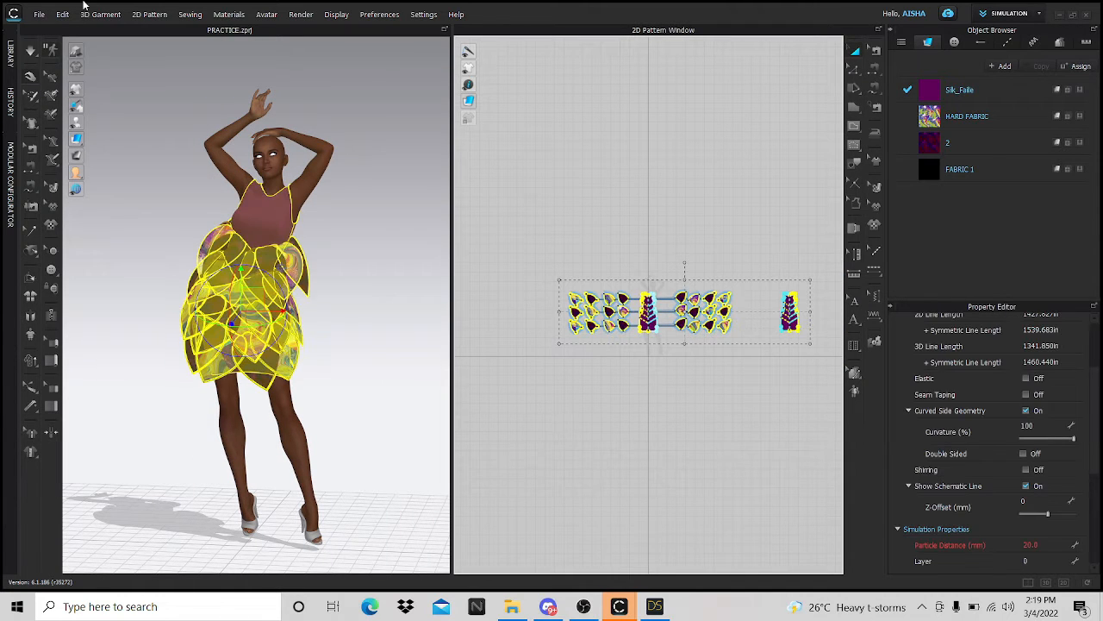
pyautogui.click(38, 14)
pyautogui.moveTo(97, 137)
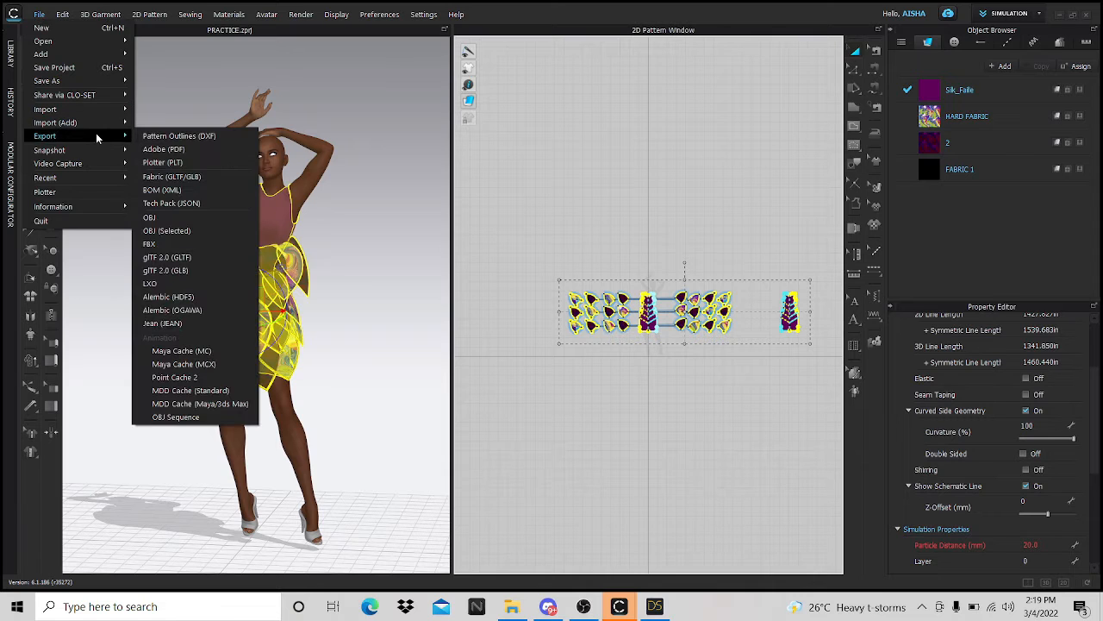
pyautogui.click(168, 231)
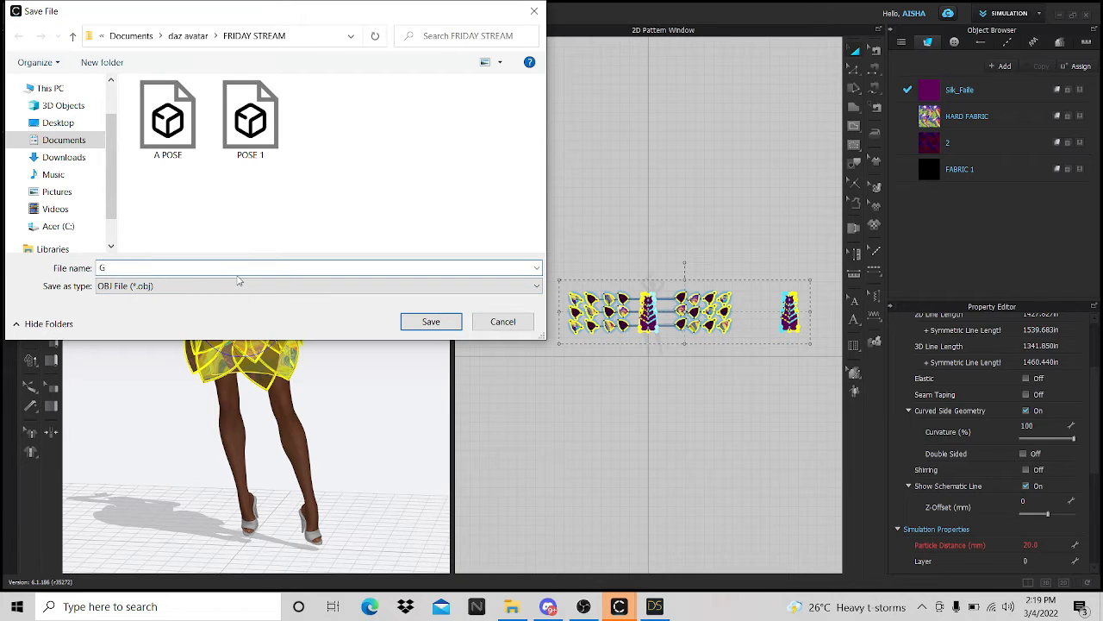
pyautogui.write('DRESS')
pyautogui.press('Return')
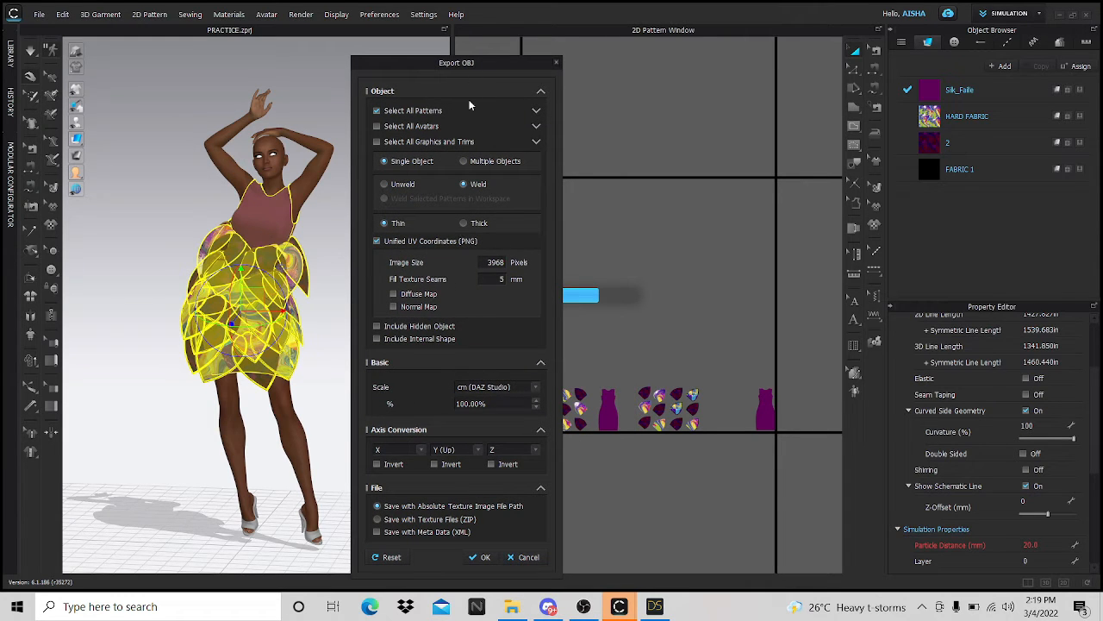
# - Export the DRESS OBJ with thin panels after previewing thick, then switch to DAZ Studio
pyautogui.moveTo(482, 71); pyautogui.dragTo(415, 30)
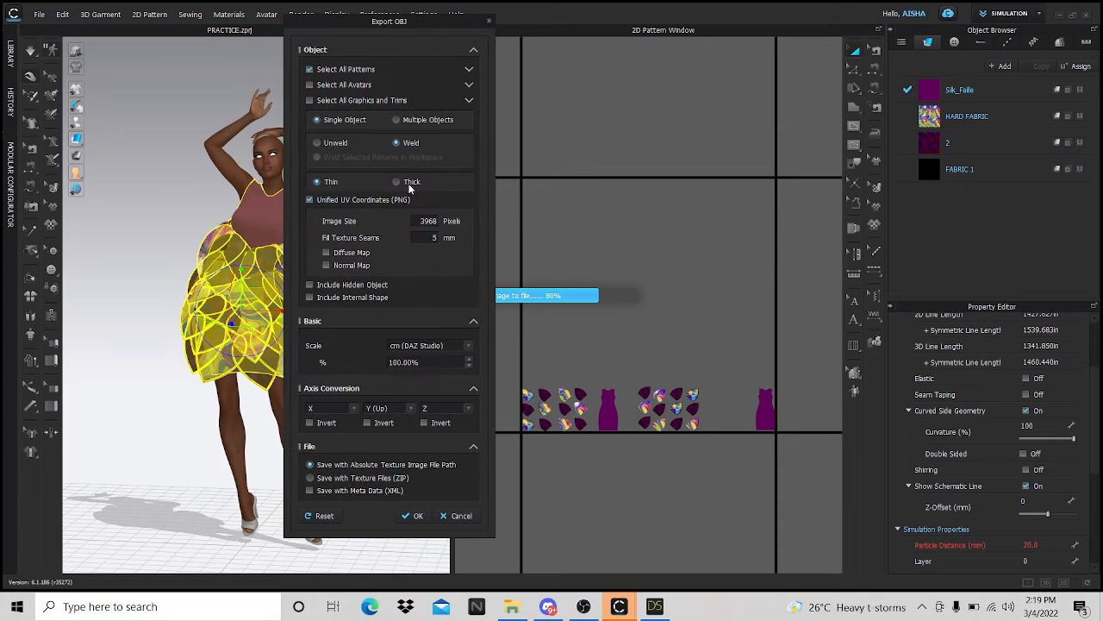
pyautogui.click(397, 183)
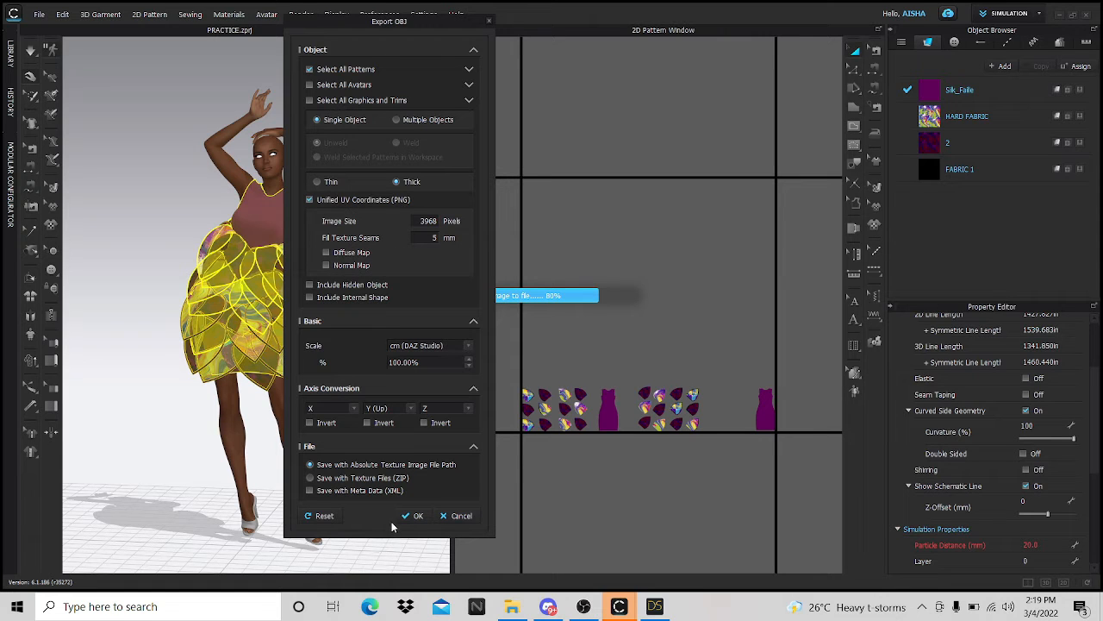
pyautogui.click(316, 182)
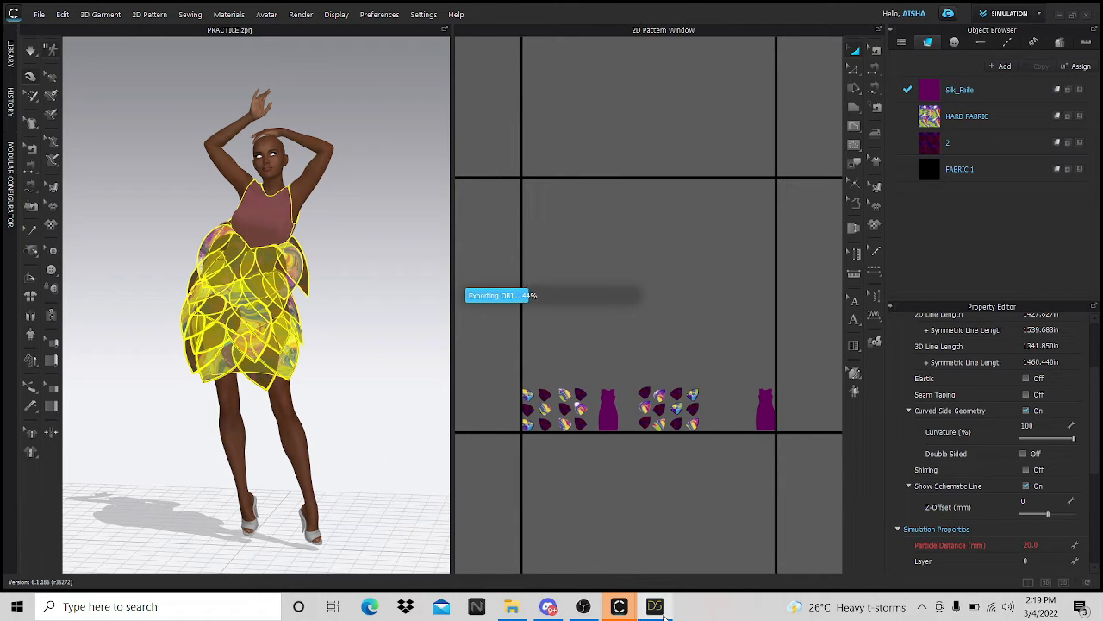
pyautogui.moveTo(663, 618)
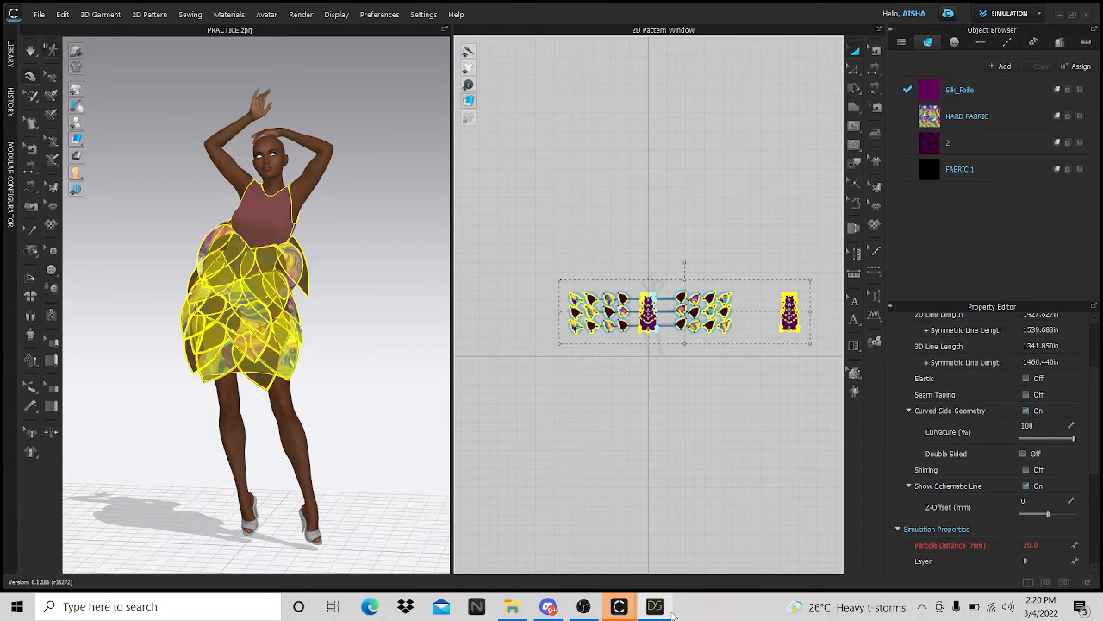
pyautogui.click(655, 606)
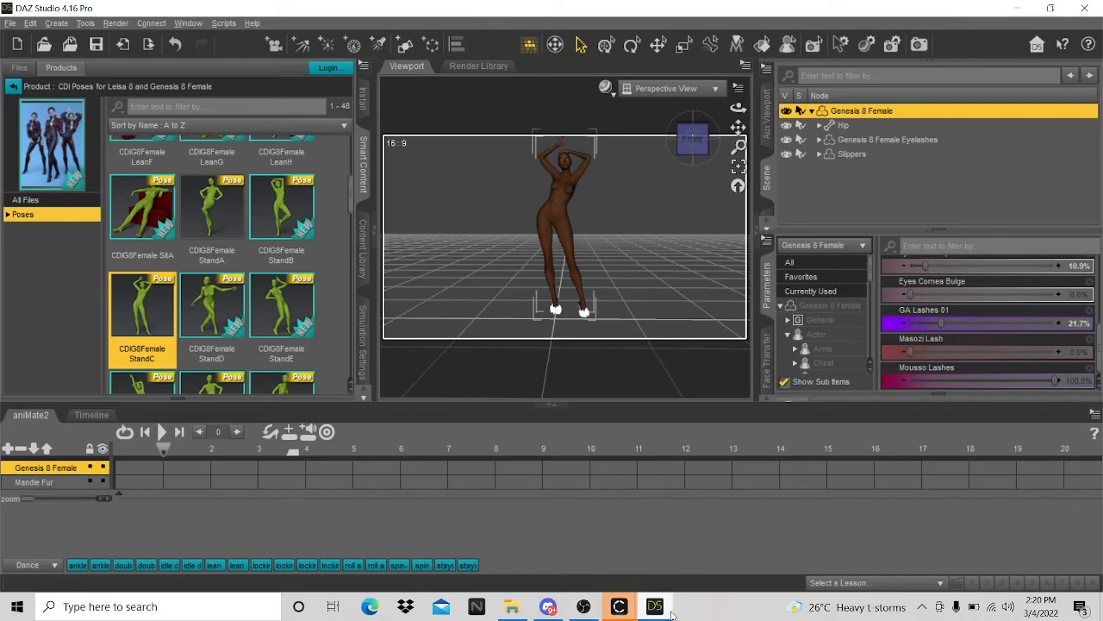
# - Import DRESS from daz avatar > FRIDAY STREAM using the DAZ Studio (1 unit = 1cm) preset
pyautogui.click(10, 22)
pyautogui.click(43, 175)
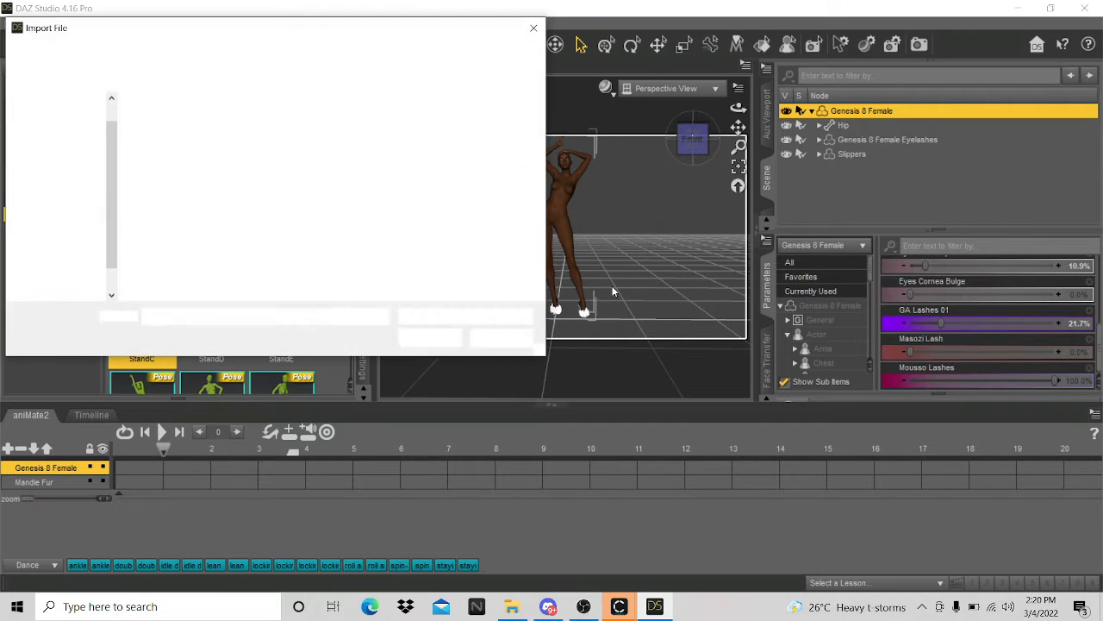
pyautogui.click(187, 54)
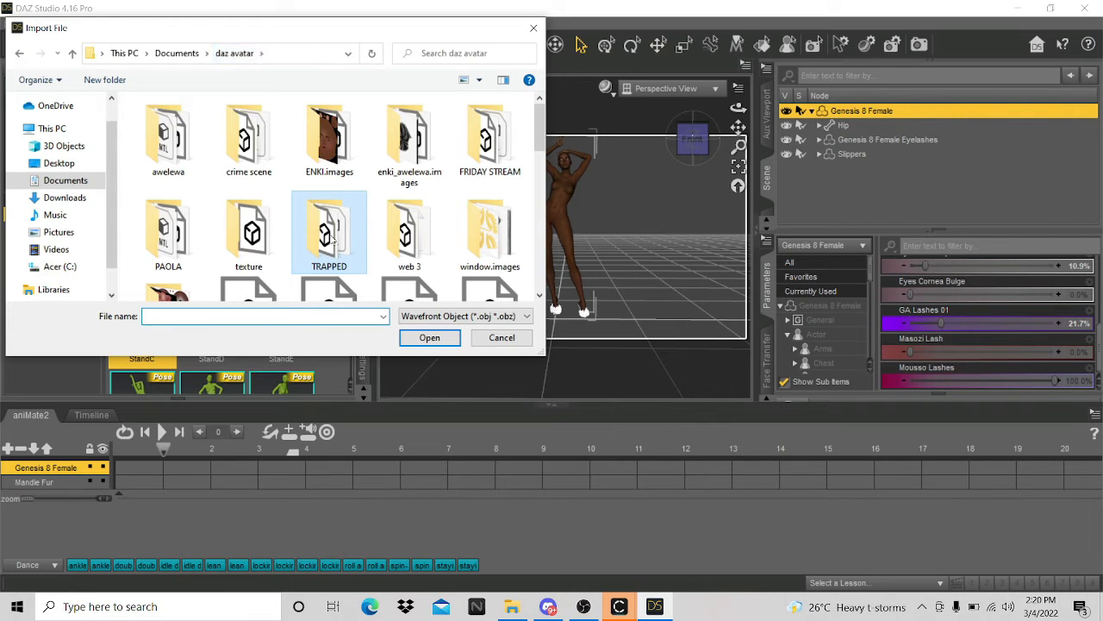
pyautogui.doubleClick(498, 130)
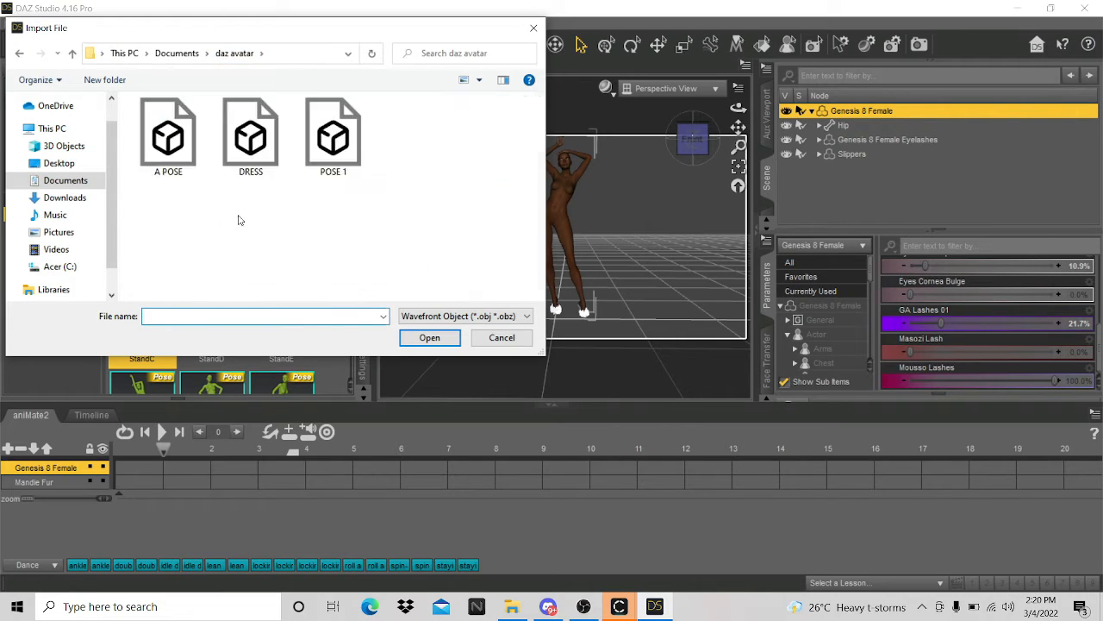
pyautogui.click(259, 142)
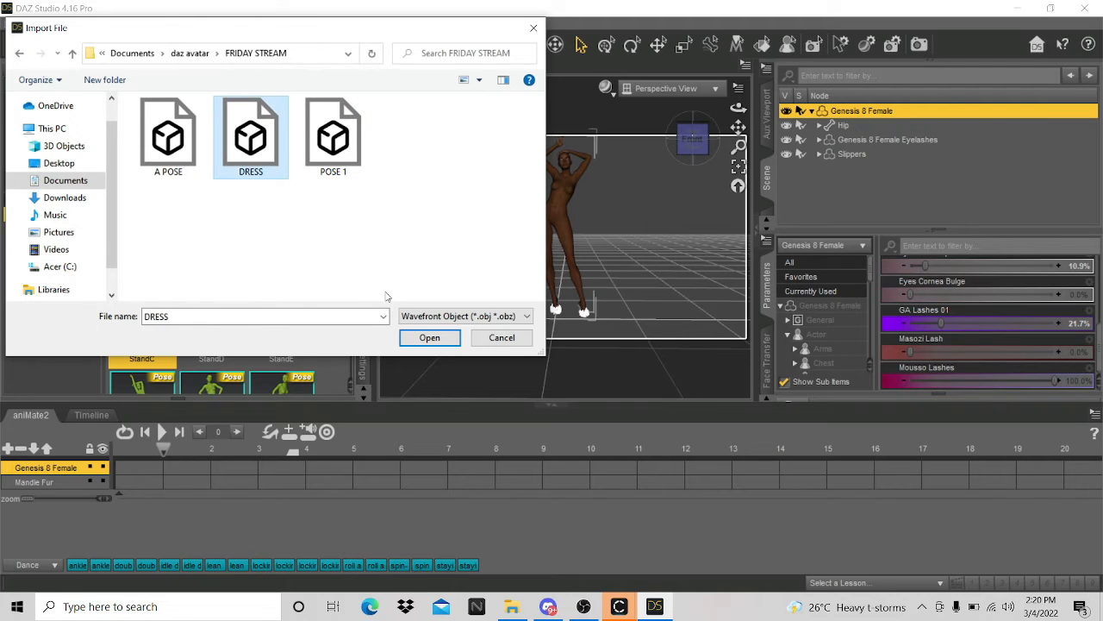
pyautogui.click(430, 338)
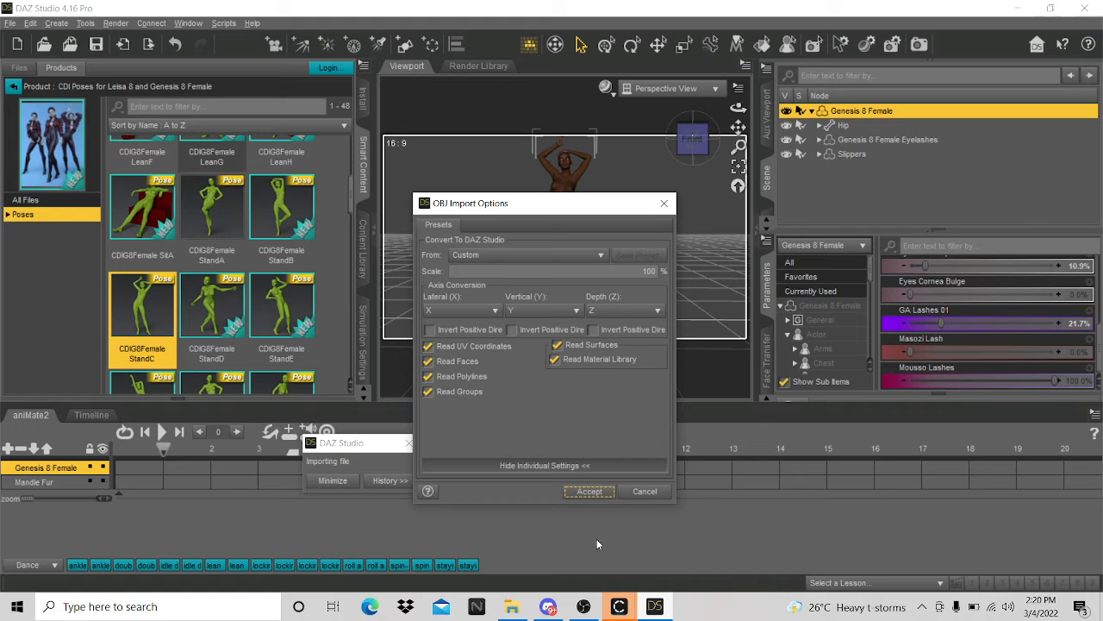
pyautogui.click(554, 254)
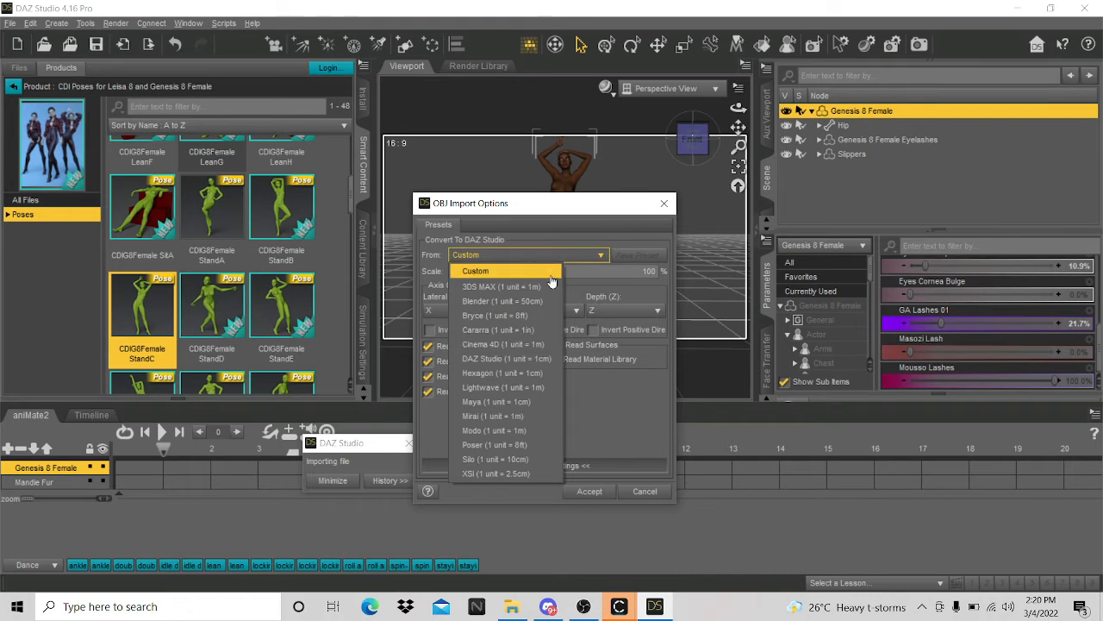
pyautogui.click(497, 359)
pyautogui.click(589, 493)
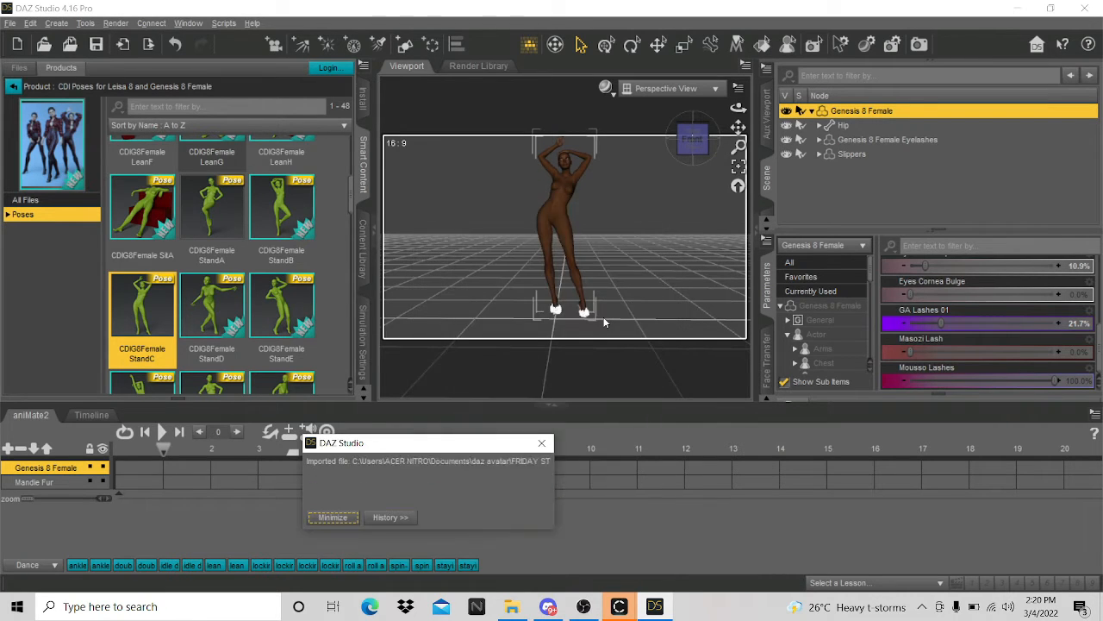
# - Select the imported DRESS and collapse the aniMate2 animation timeline
pyautogui.scroll(6, 587, 255)
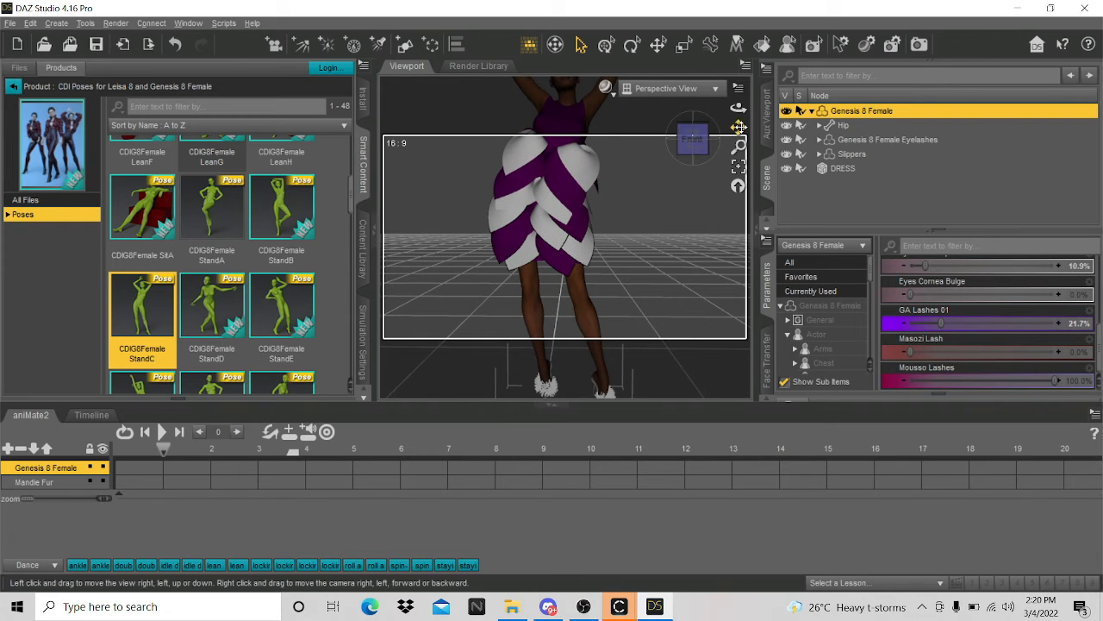
pyautogui.moveTo(739, 126); pyautogui.dragTo(739, 159)
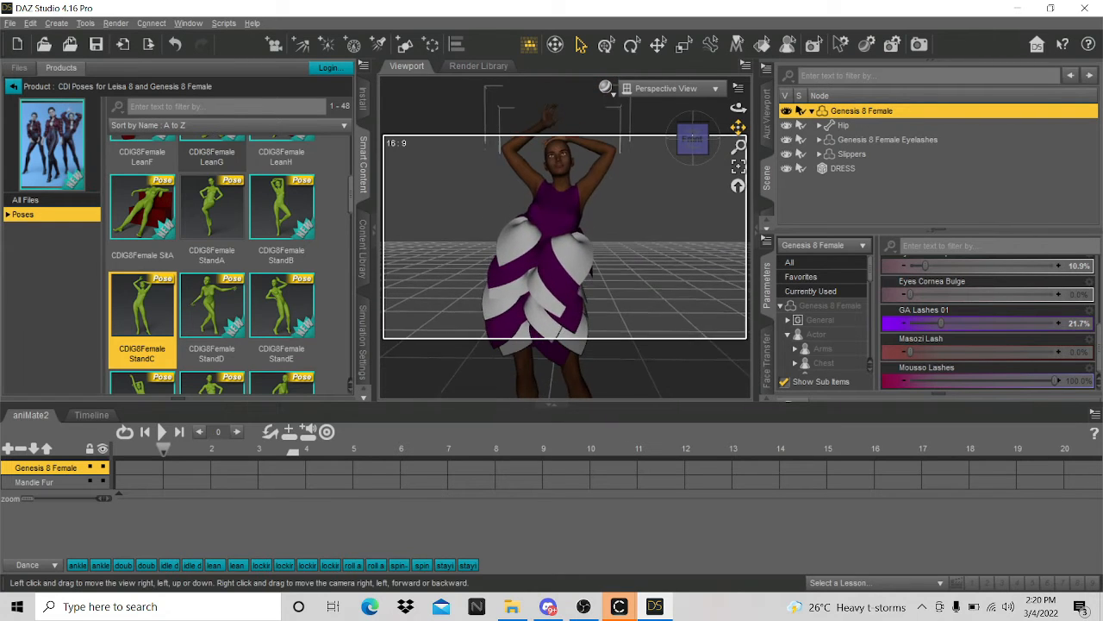
pyautogui.scroll(3, 576, 250)
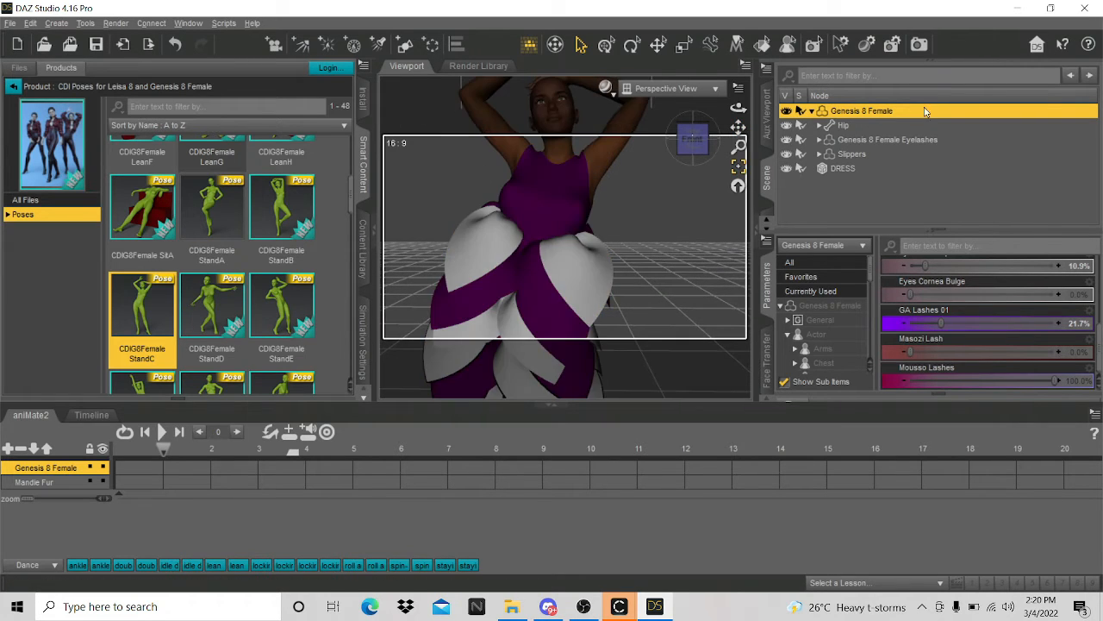
pyautogui.click(843, 168)
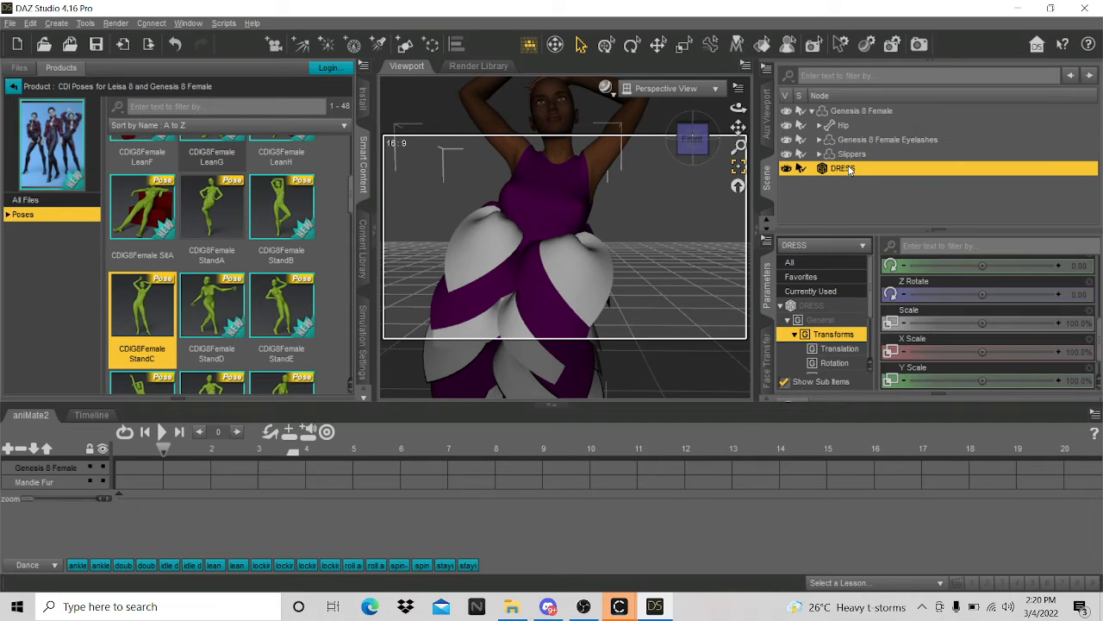
pyautogui.click(766, 366)
pyautogui.click(766, 369)
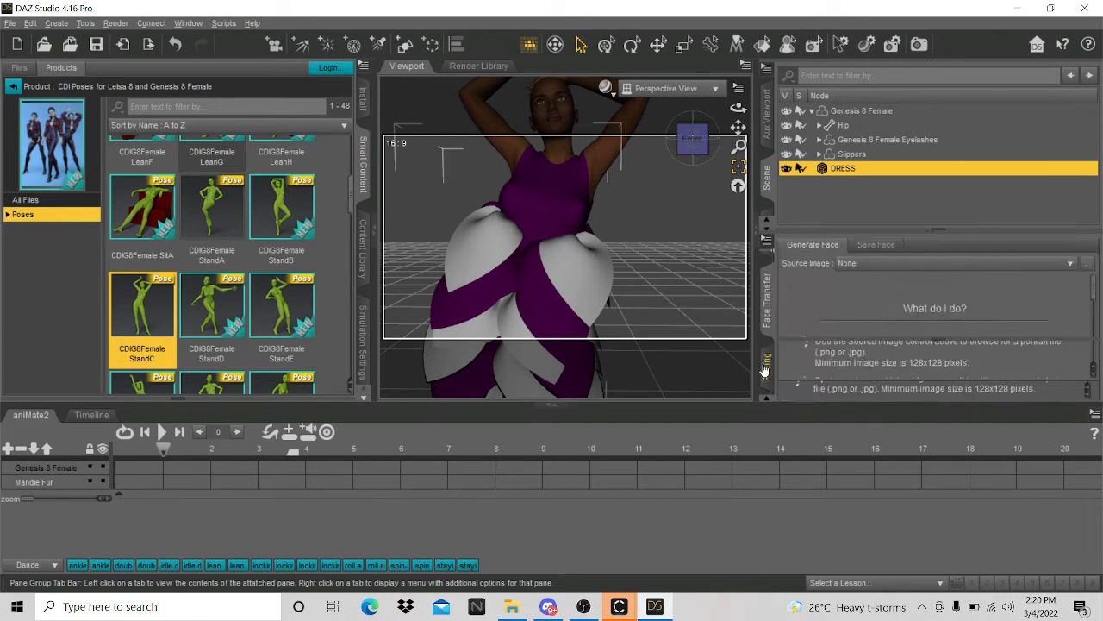
pyautogui.click(765, 369)
pyautogui.click(766, 369)
pyautogui.click(766, 369)
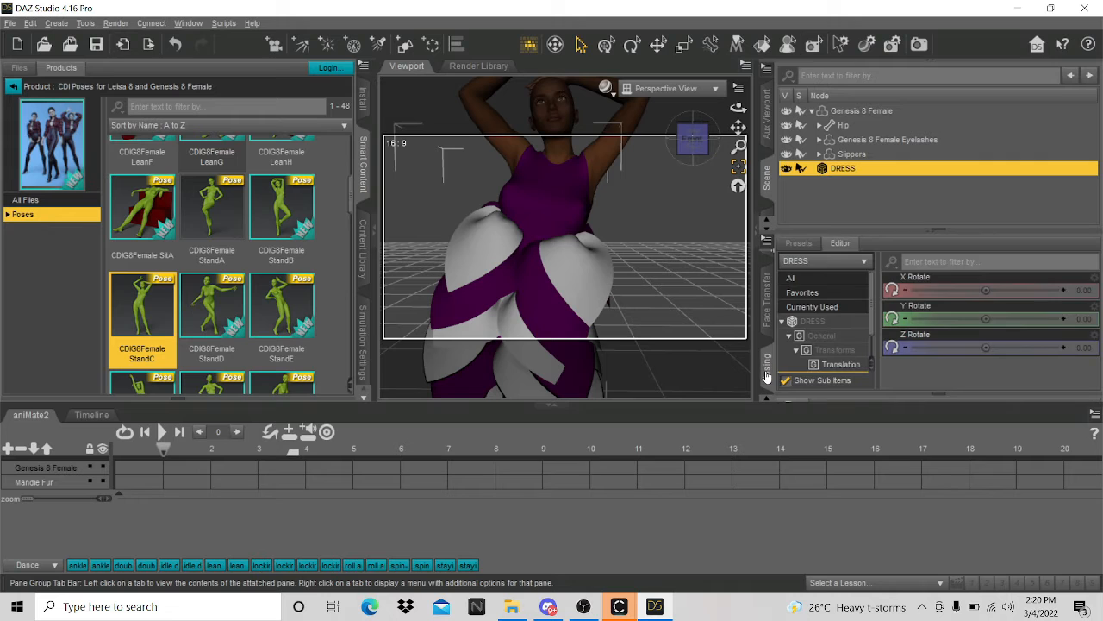
pyautogui.moveTo(740, 404); pyautogui.dragTo(737, 525)
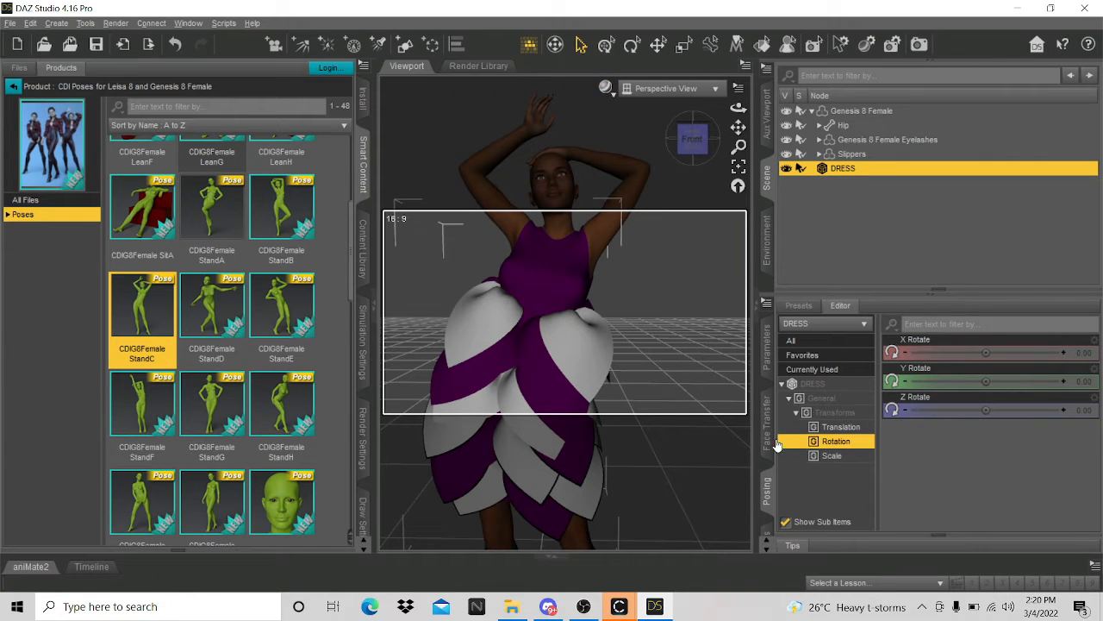
# - Show the DRESS Iray Uber surface properties in the Surfaces pane
pyautogui.click(768, 440)
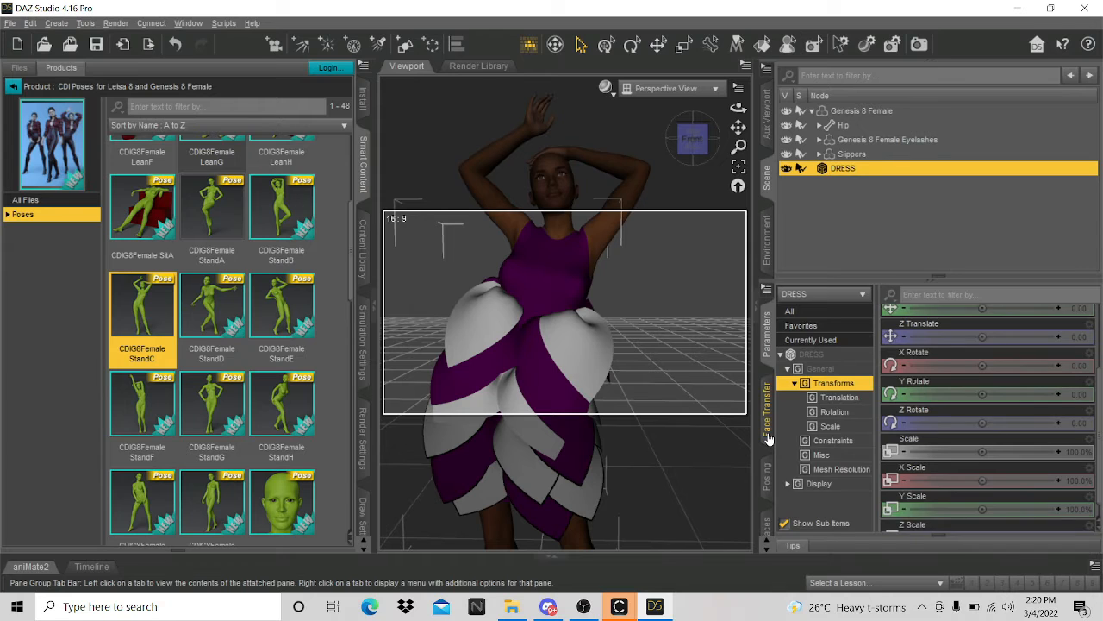
pyautogui.click(766, 474)
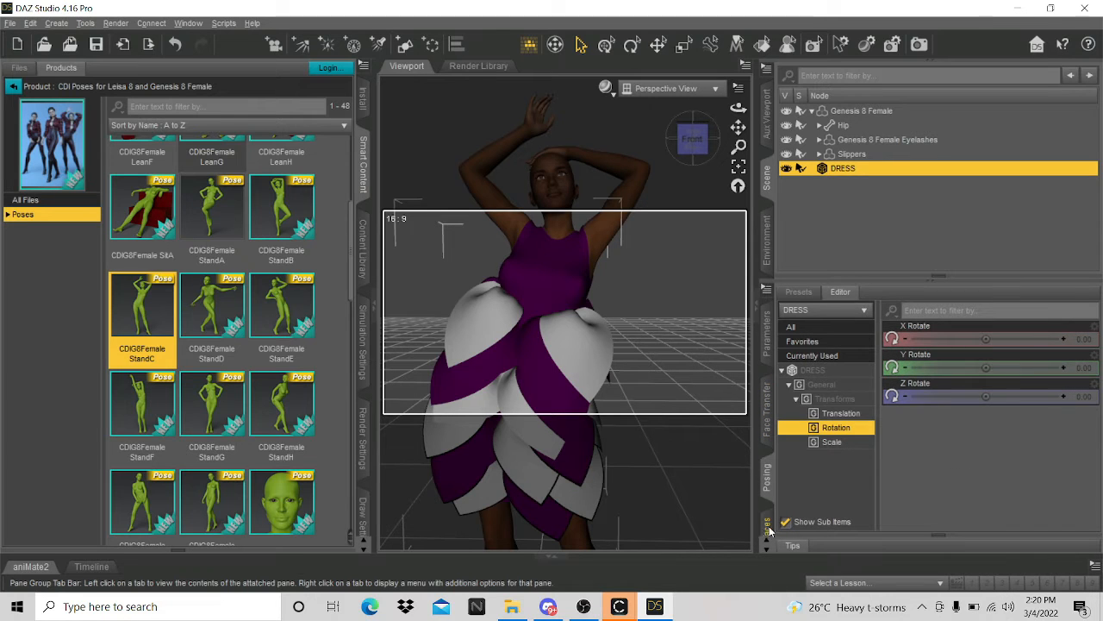
pyautogui.click(768, 527)
pyautogui.click(817, 370)
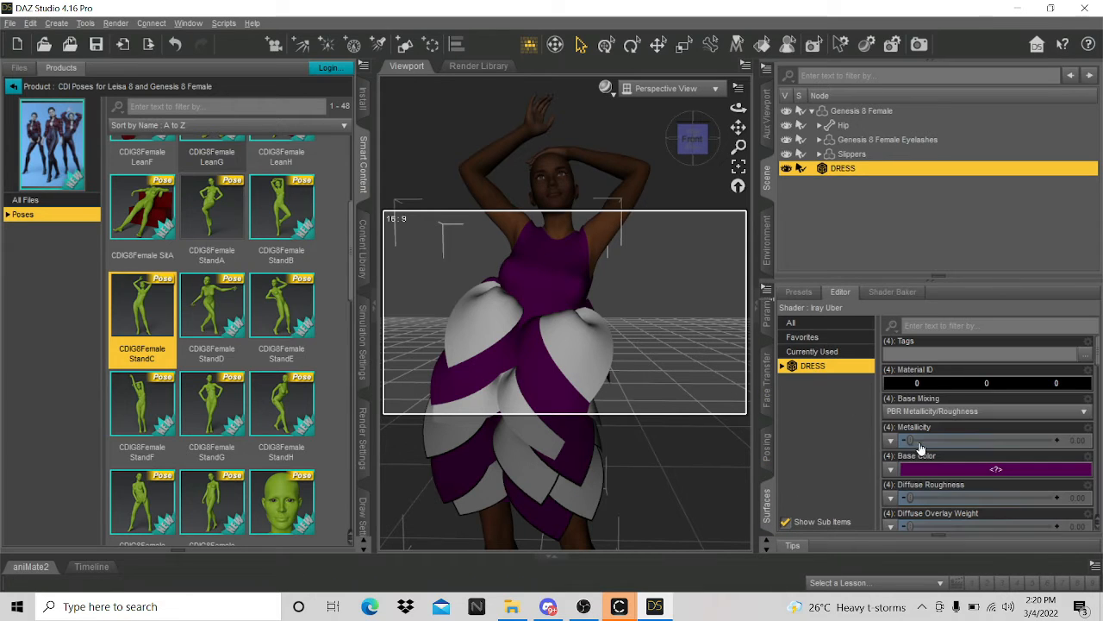
# - Browse for a Base Color image in clo 3d > FRIDAY STREAM, find it empty, and return to CLO 3D
pyautogui.click(890, 470)
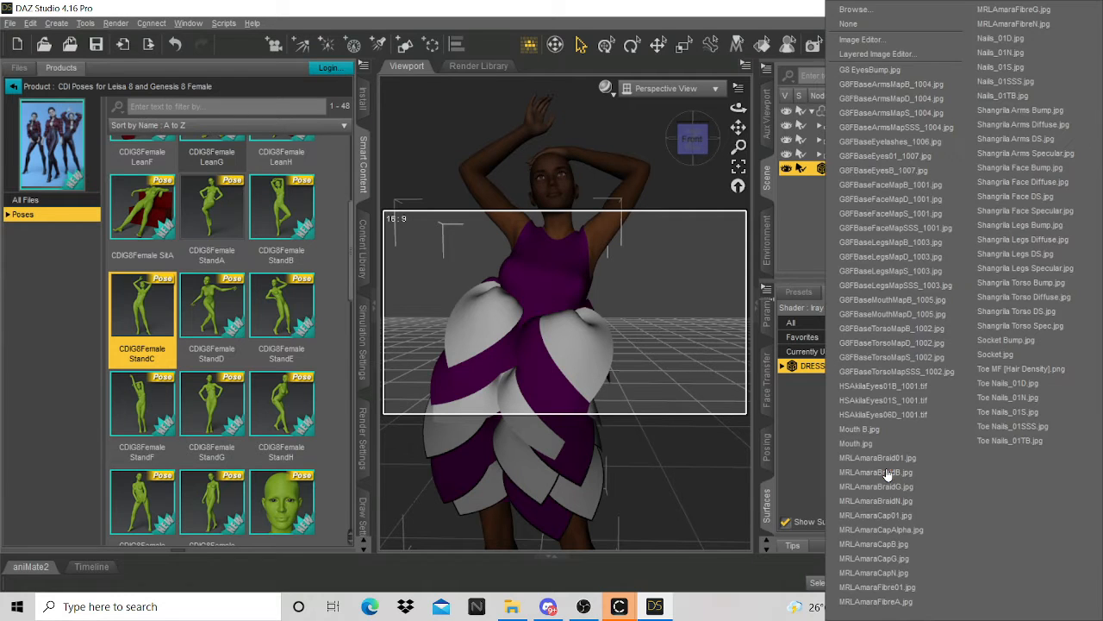
pyautogui.click(862, 10)
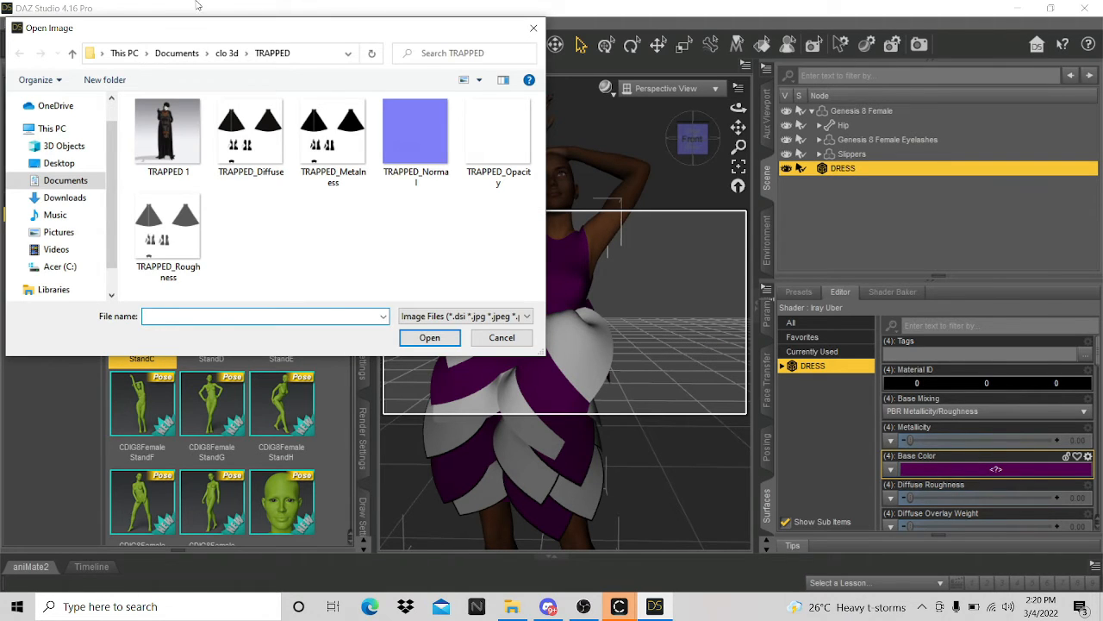
pyautogui.click(227, 52)
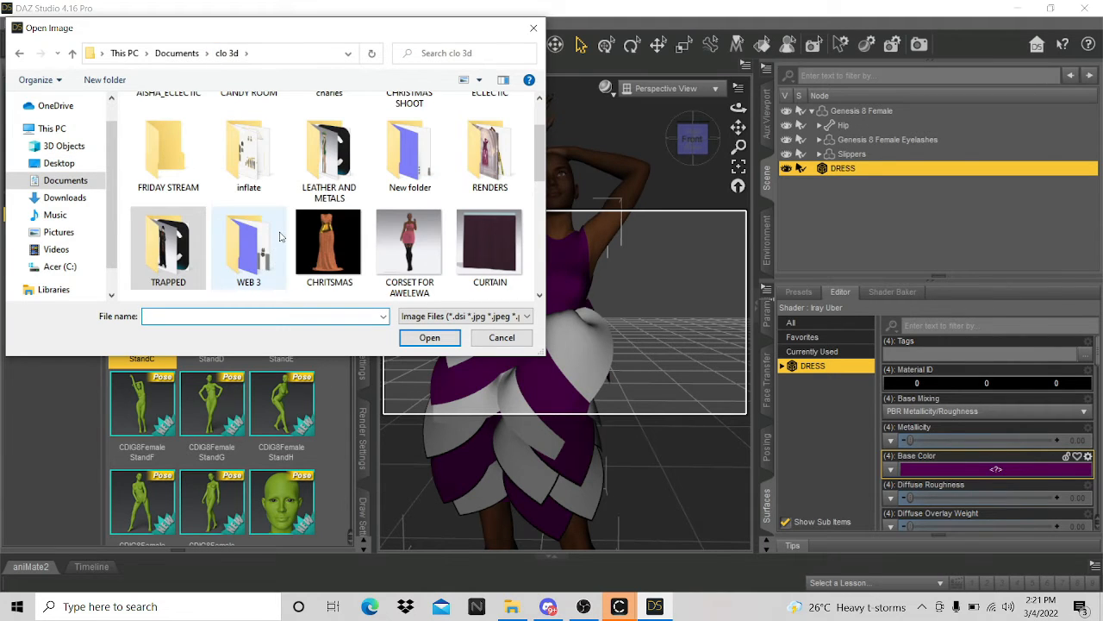
pyautogui.click(170, 186)
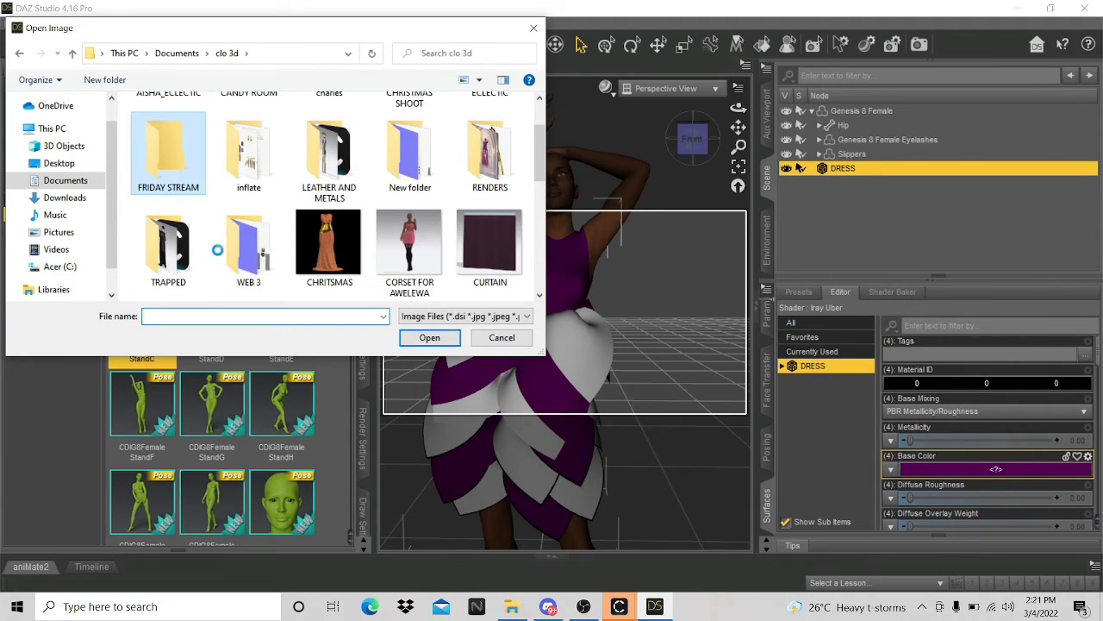
pyautogui.press('Return')
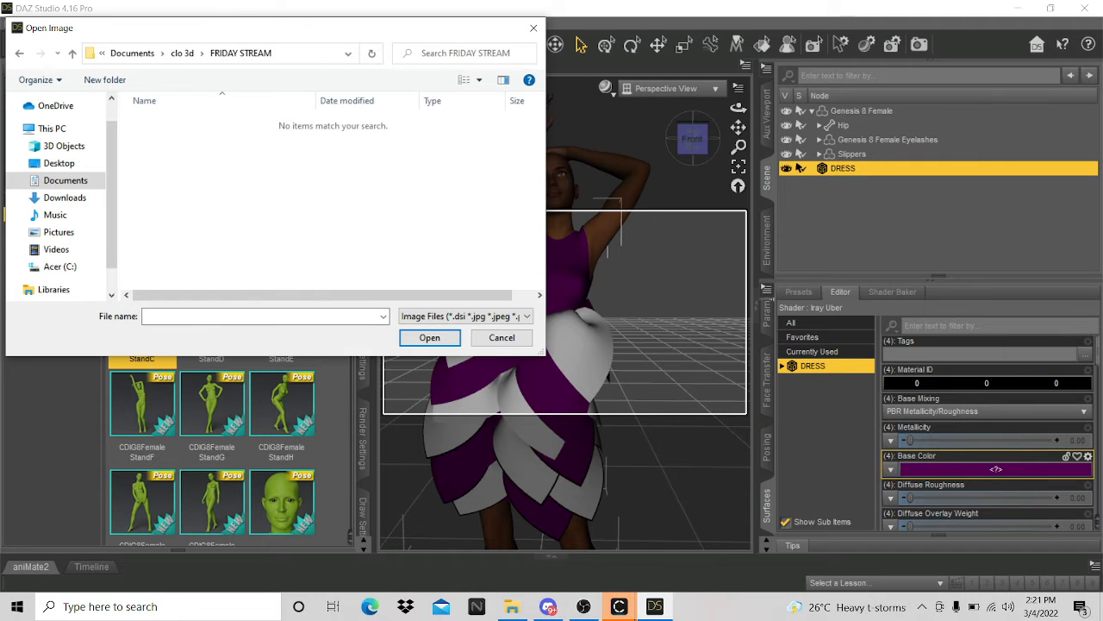
pyautogui.moveTo(619, 606)
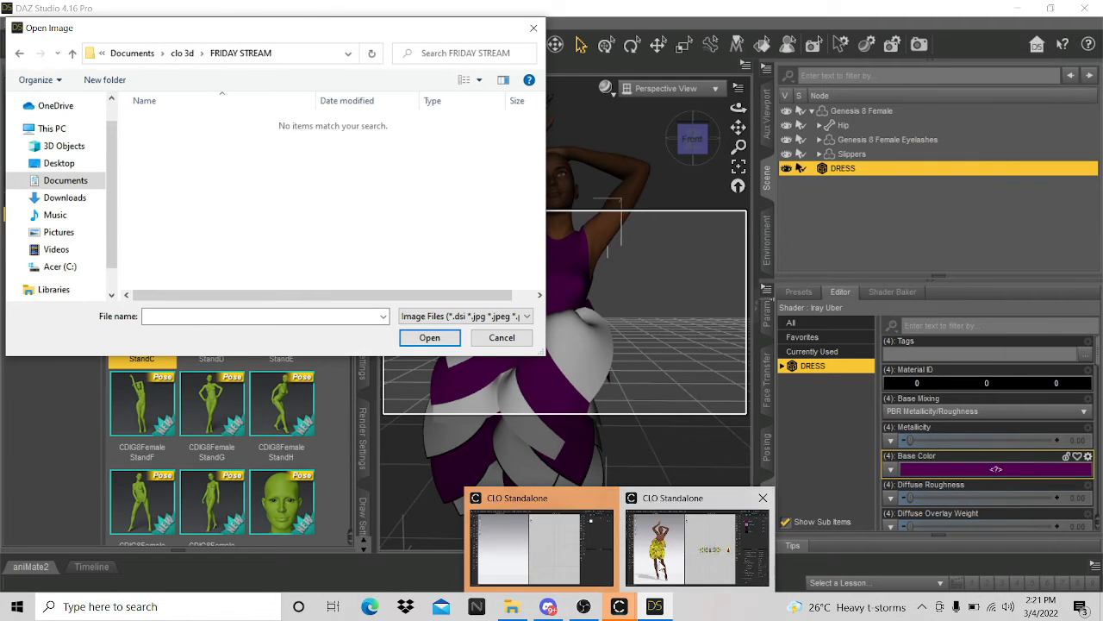
pyautogui.click(619, 606)
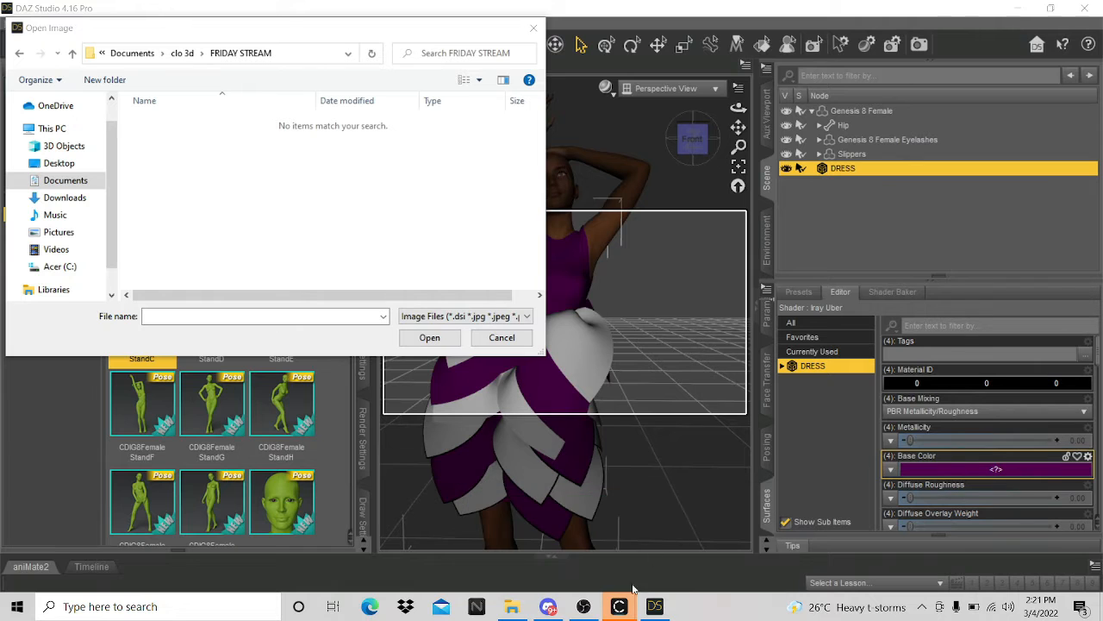
# - Bring the CLO 3D dress project forward in the UV EDITOR workspace
pyautogui.moveTo(632, 597)
pyautogui.click(716, 532)
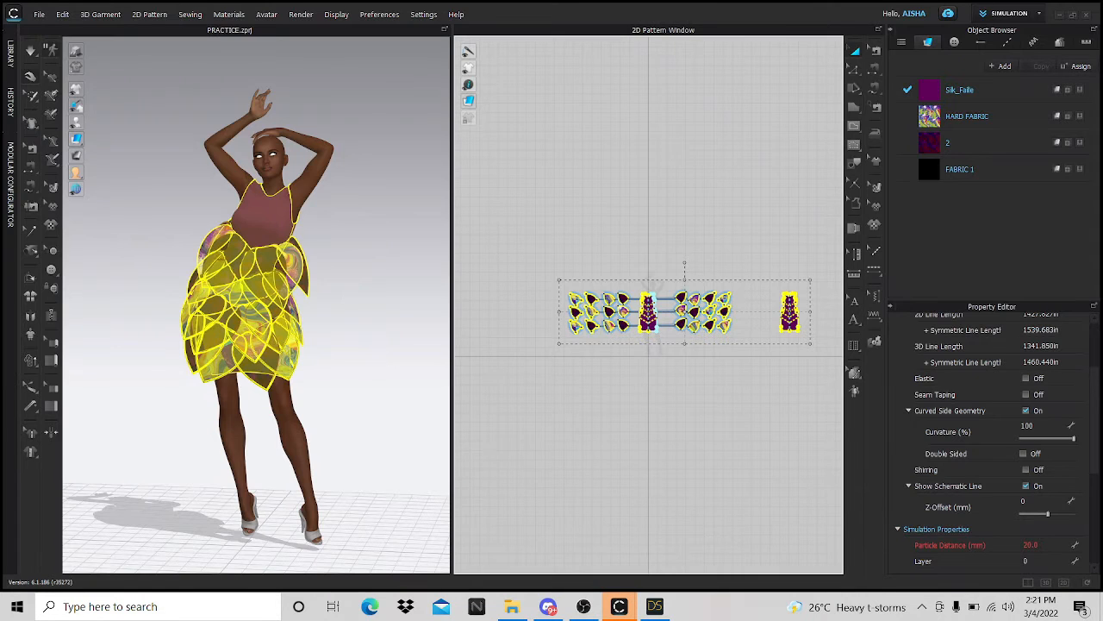
pyautogui.click(1040, 15)
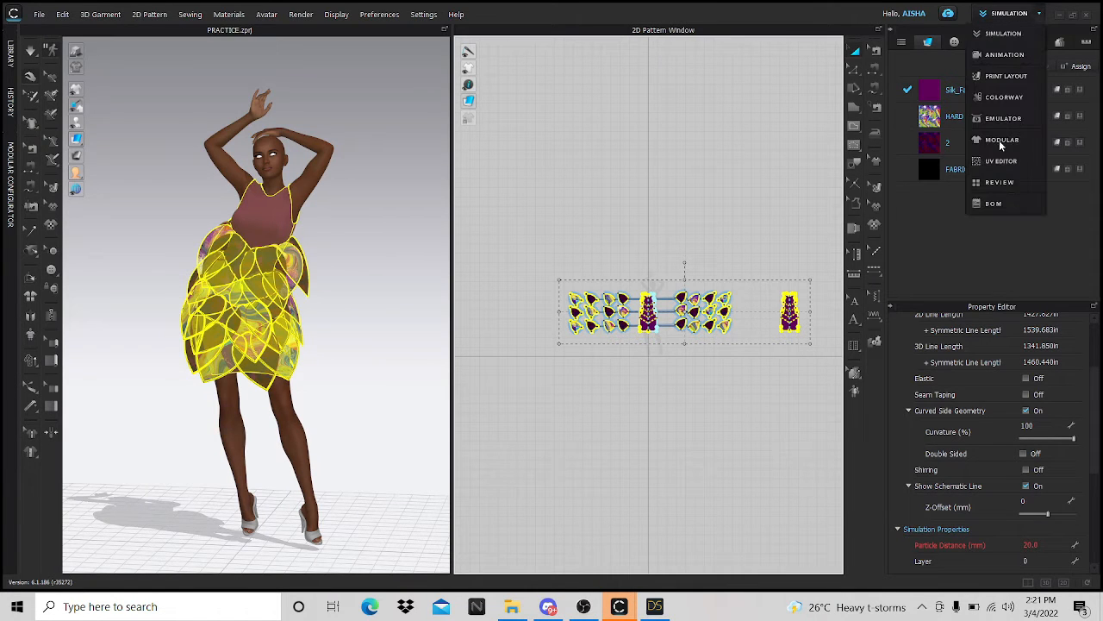
pyautogui.click(1001, 164)
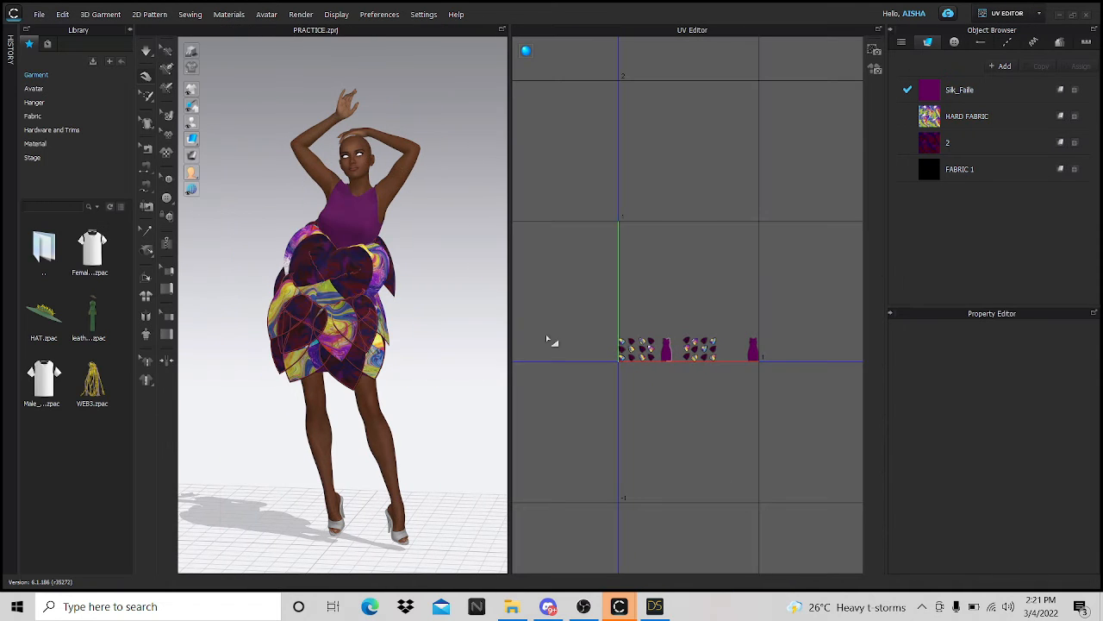
# - Set the Bake Textures saving path to Documents\clo 3d\FRIDAY STREAM\DRESS.png
pyautogui.click(874, 69)
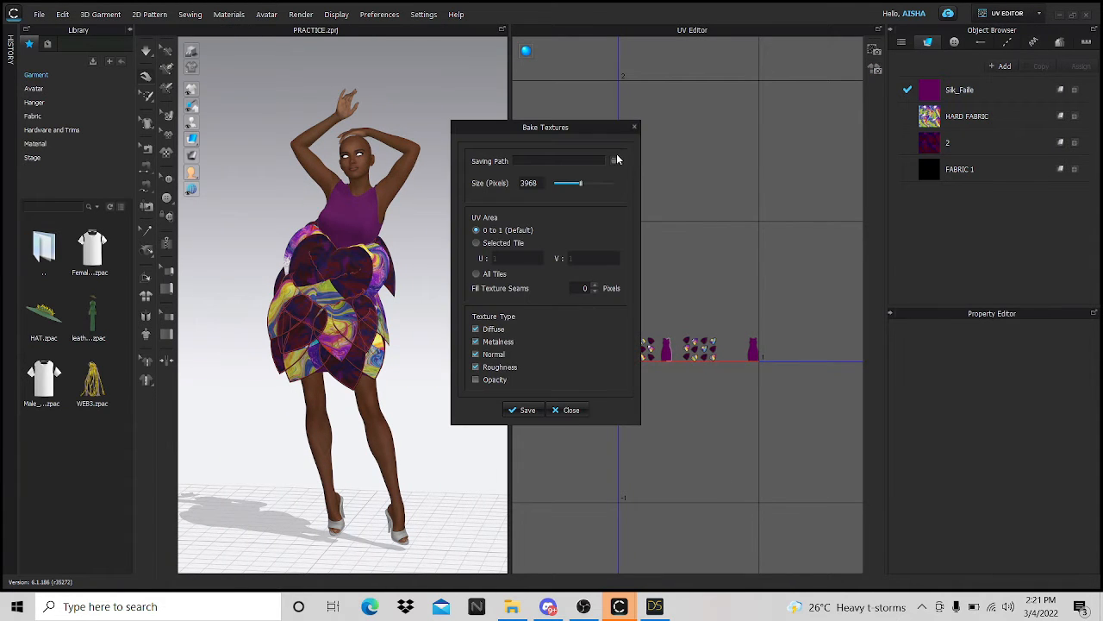
pyautogui.click(614, 161)
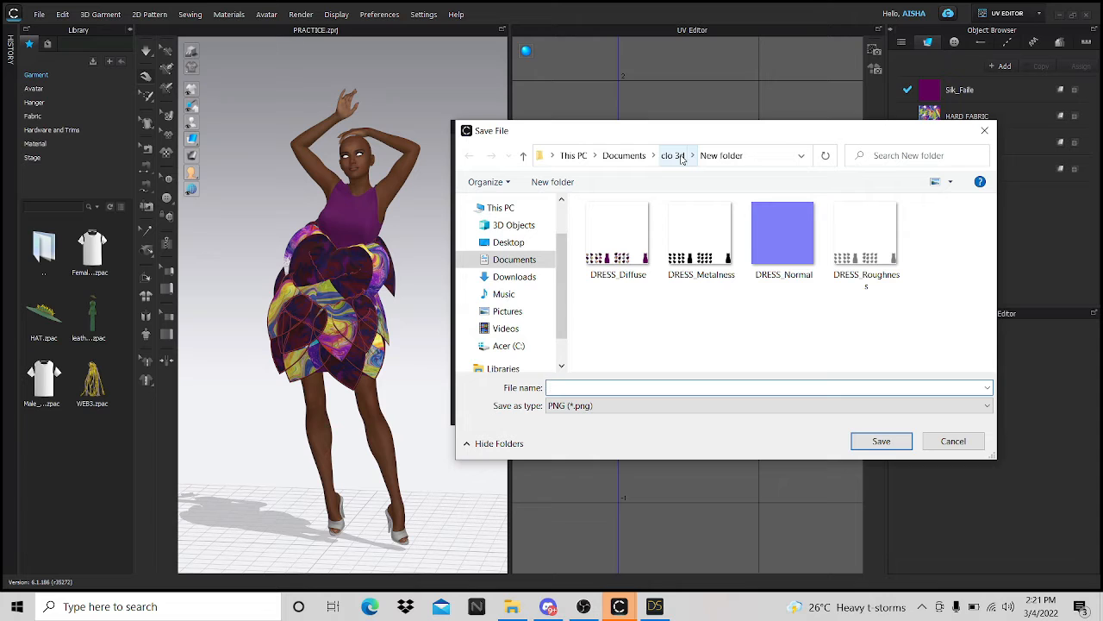
pyautogui.click(625, 159)
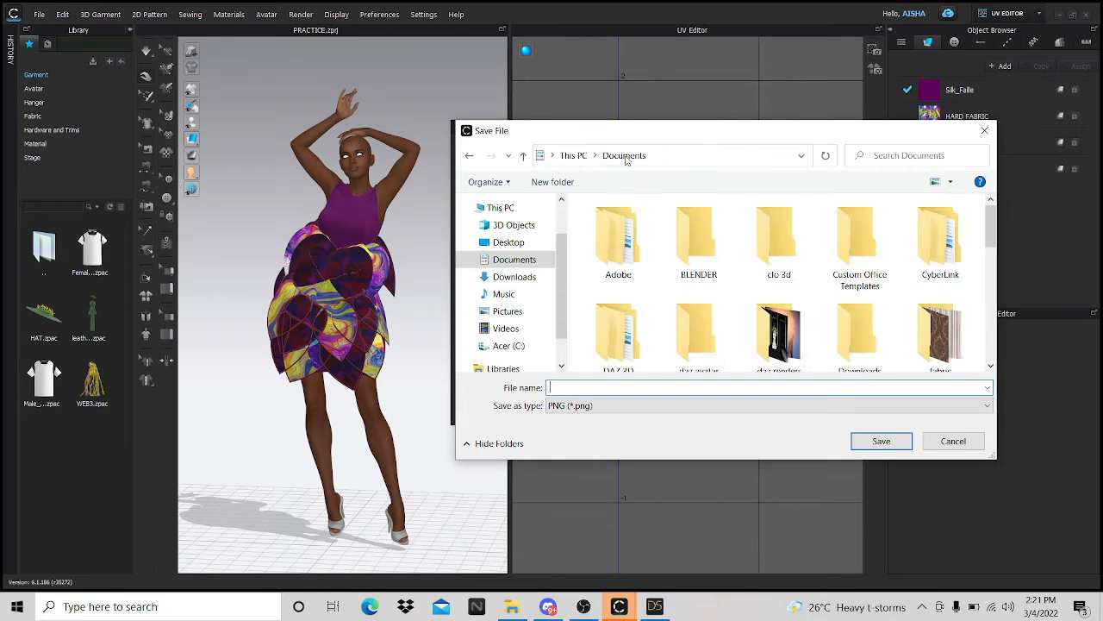
pyautogui.click(780, 242)
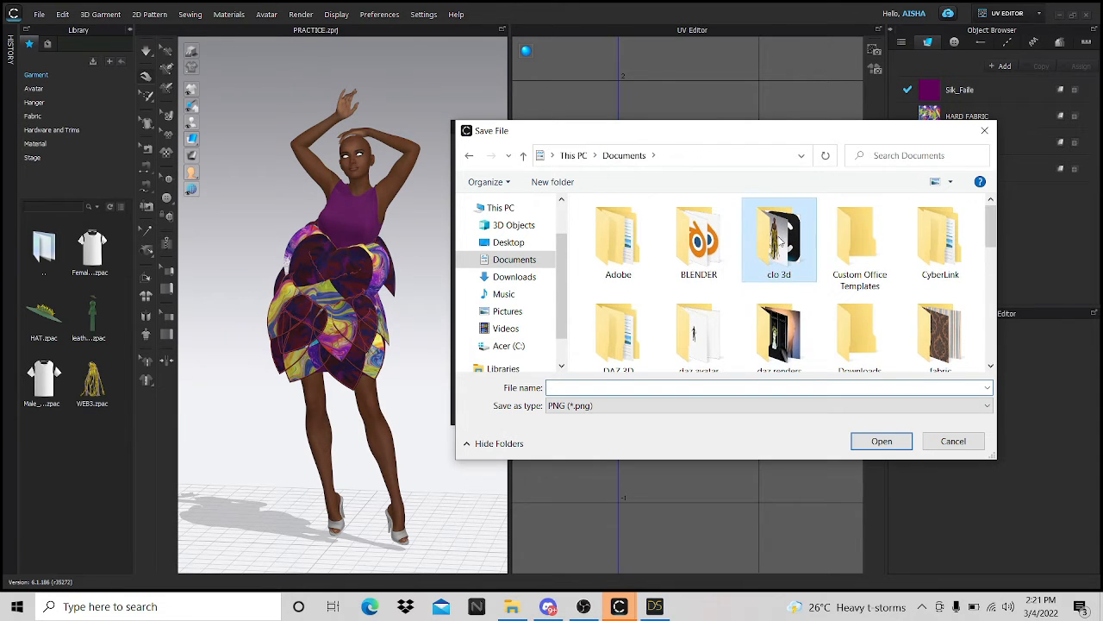
pyautogui.press('Return')
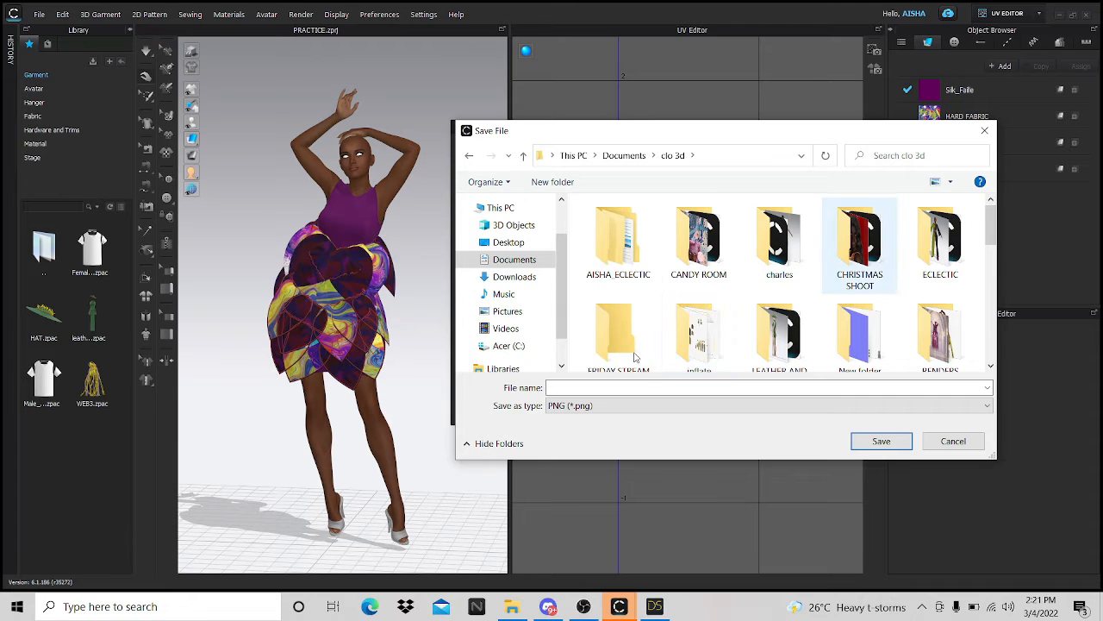
pyautogui.scroll(-1, 624, 352)
pyautogui.doubleClick(618, 331)
pyautogui.click(618, 387)
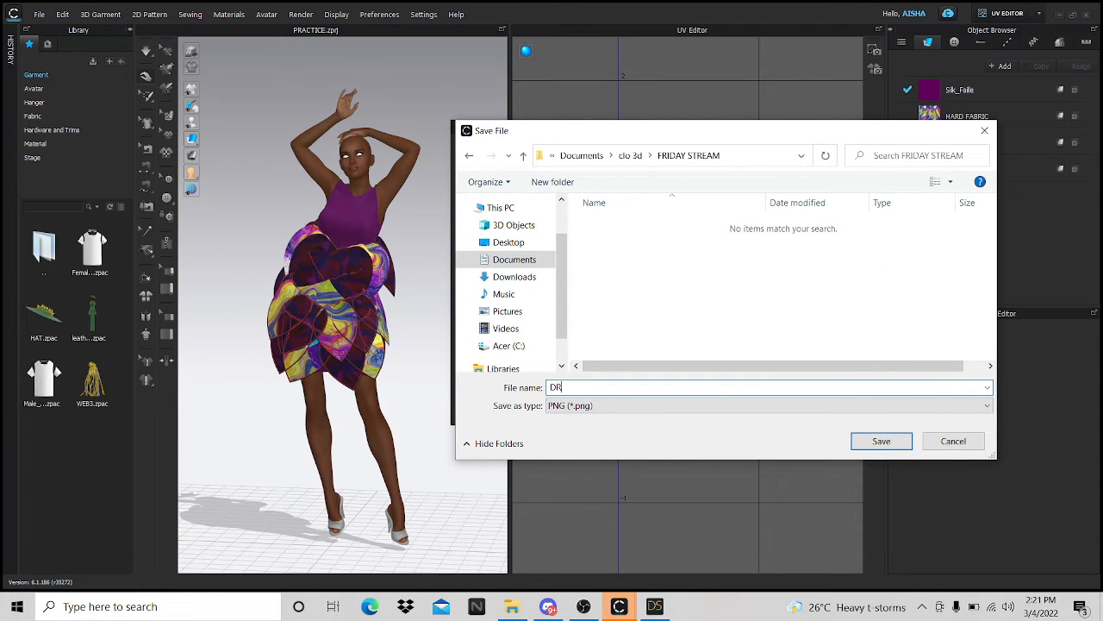
pyautogui.press('Return')
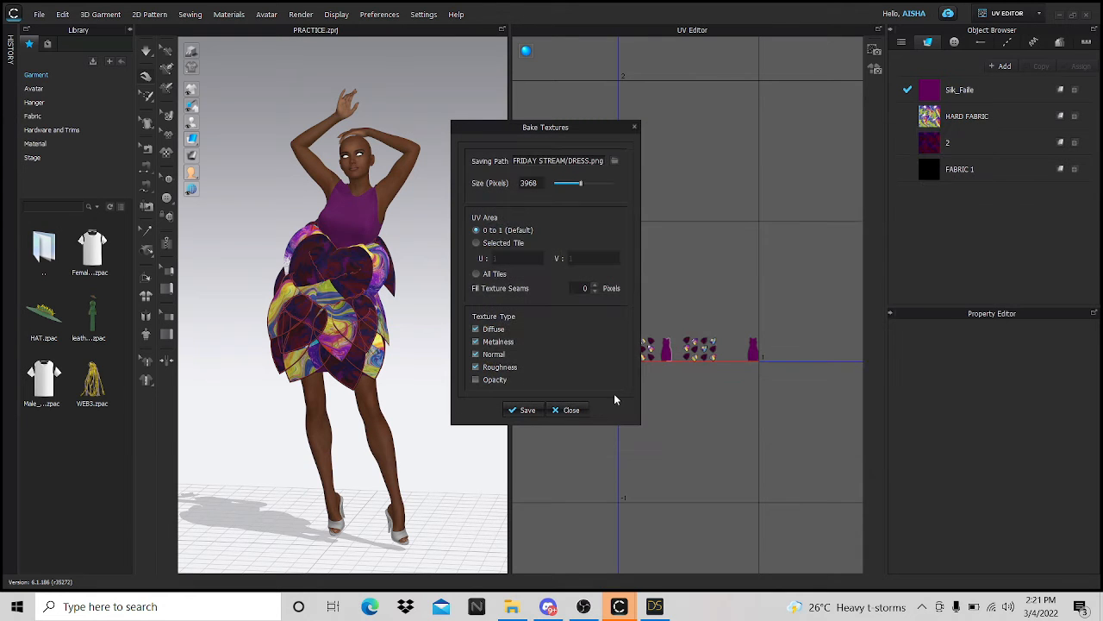
# - Bake and save the dress textures, then close the leftover image dialog in DAZ Studio
pyautogui.click(522, 409)
pyautogui.click(657, 607)
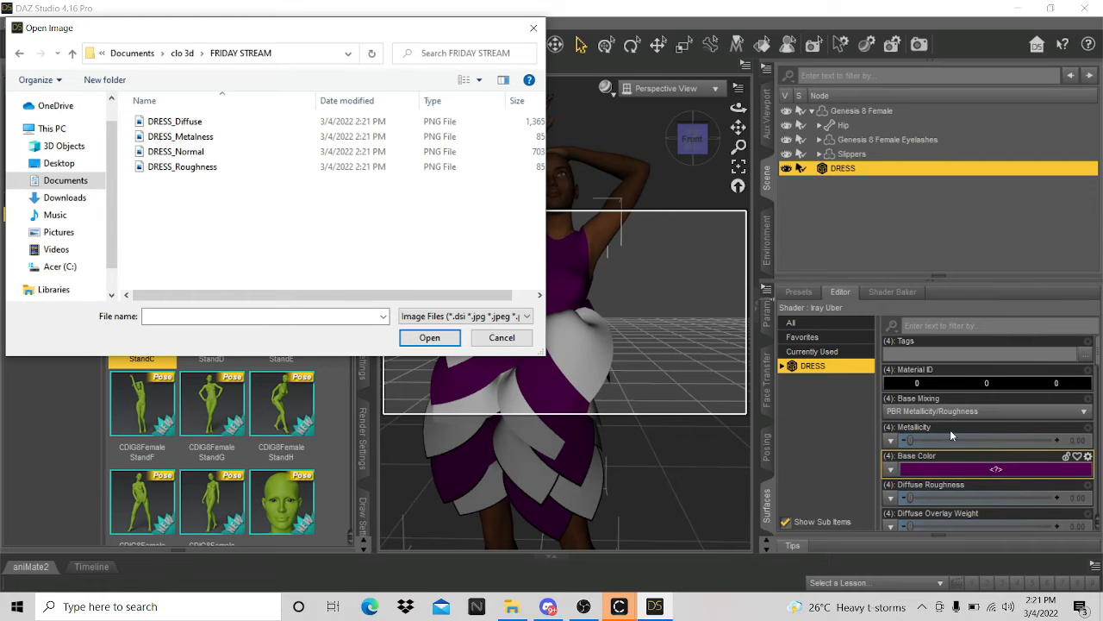
pyautogui.click(534, 28)
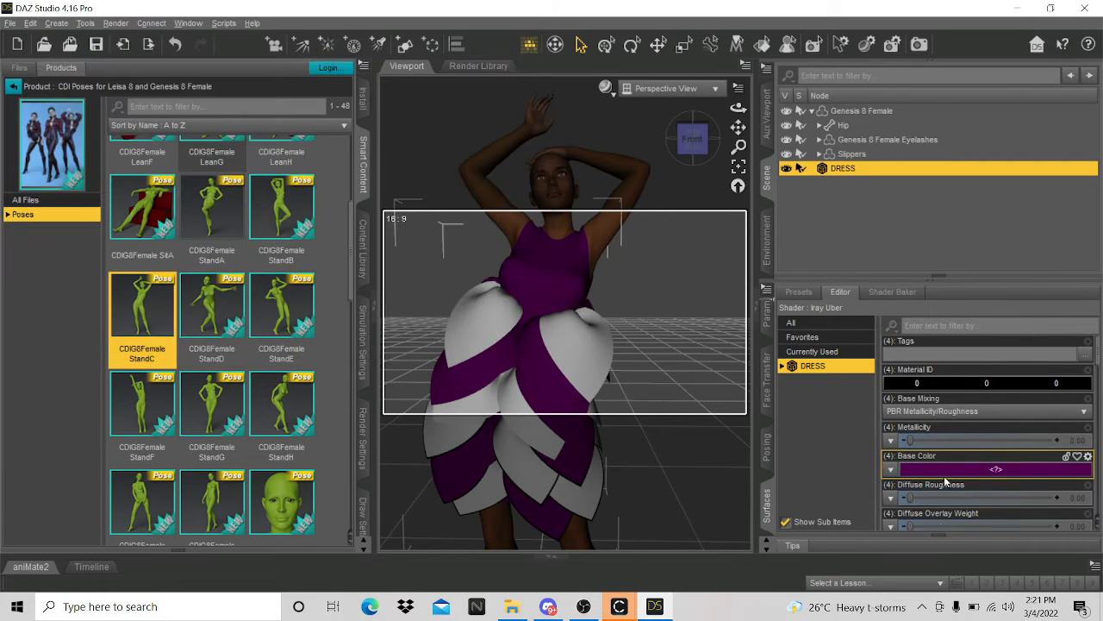
# - Load clo 3d\FRIDAY STREAM\DRESS_Diffuse as the dress's Base Color map
pyautogui.click(891, 469)
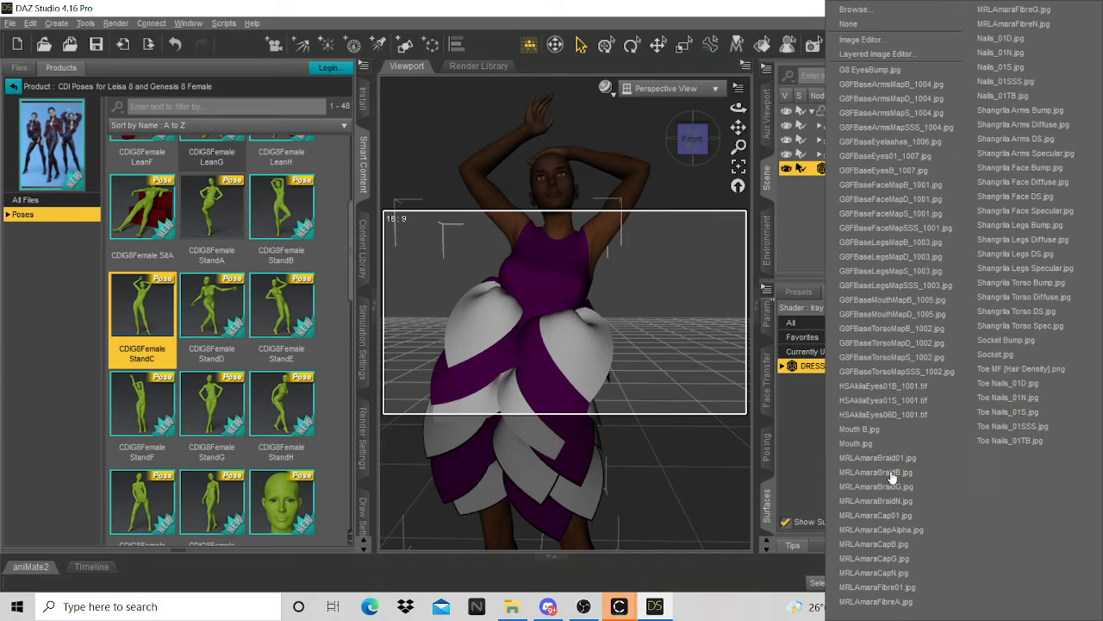
pyautogui.click(899, 15)
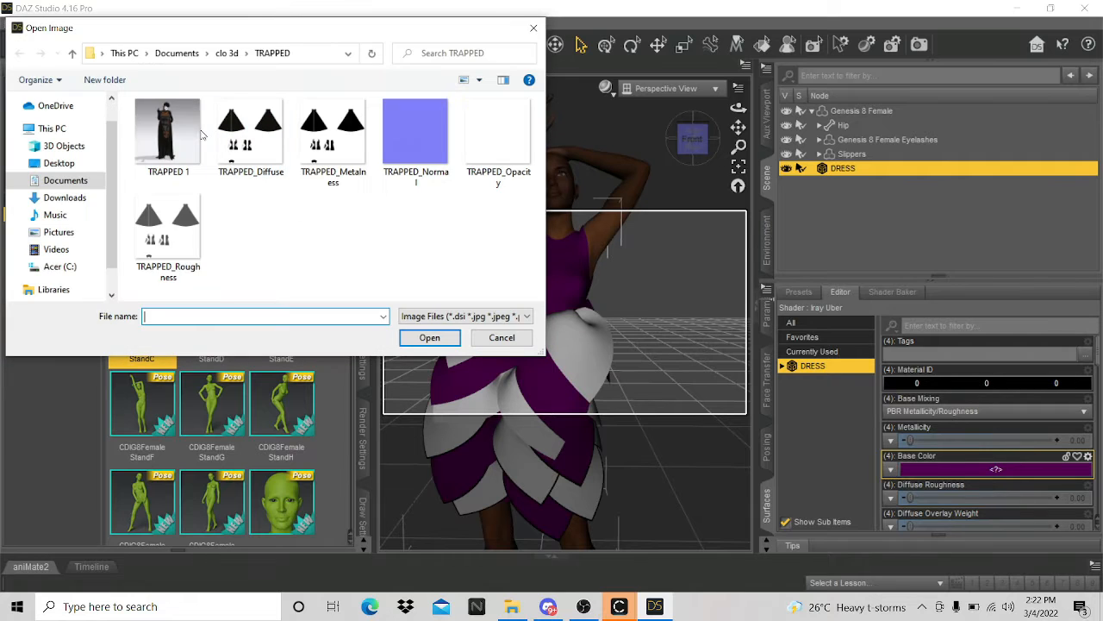
pyautogui.click(184, 58)
pyautogui.scroll(-5, 304, 229)
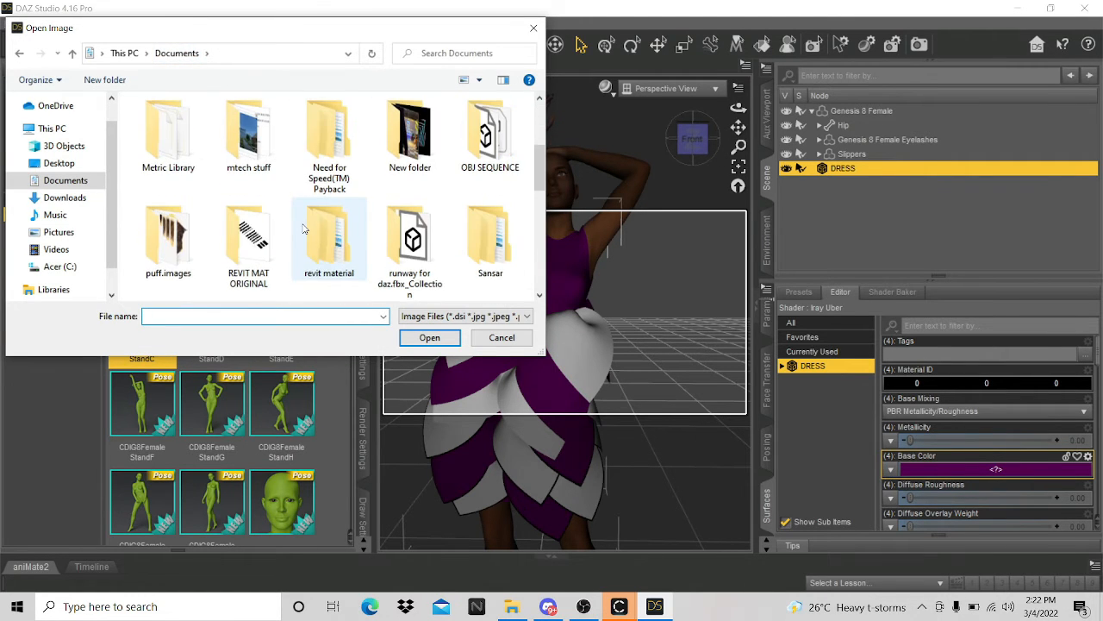
pyautogui.scroll(5, 302, 233)
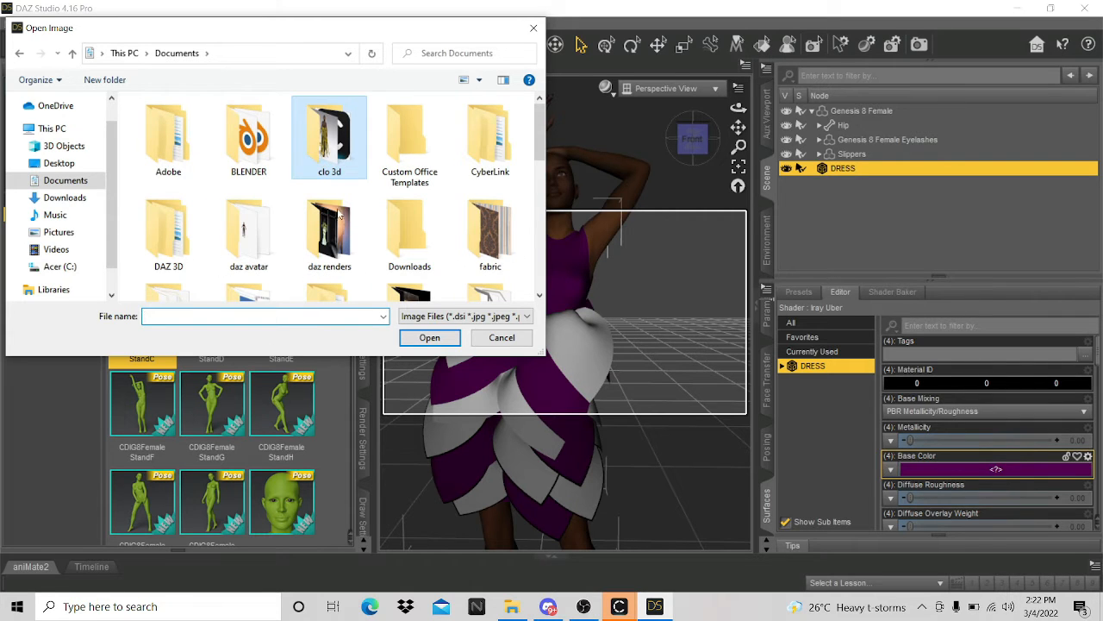
pyautogui.doubleClick(324, 164)
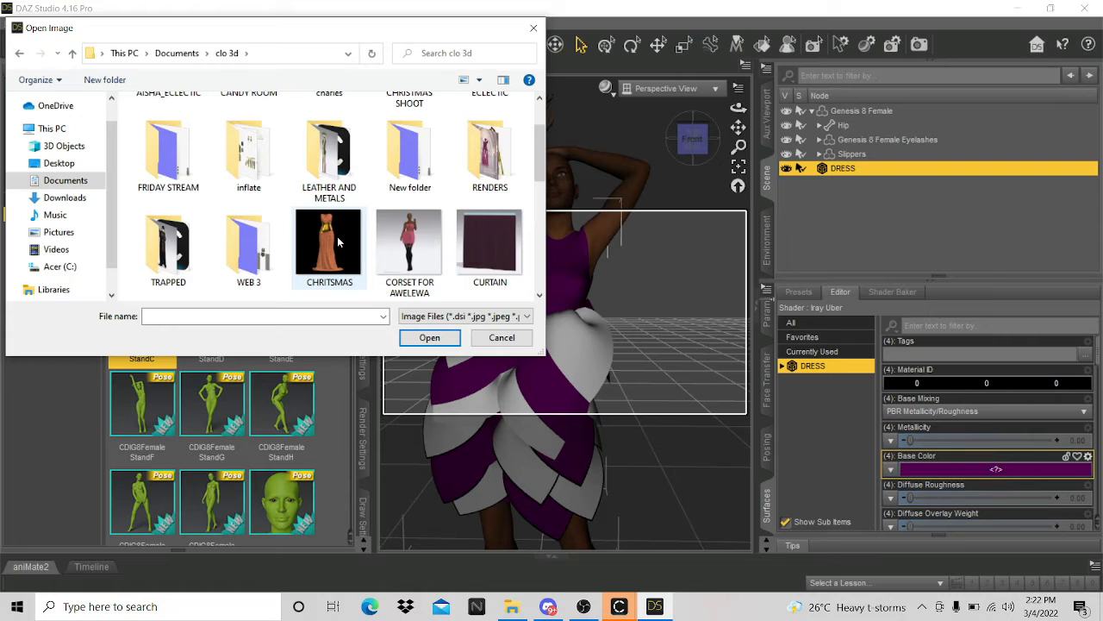
pyautogui.click(183, 156)
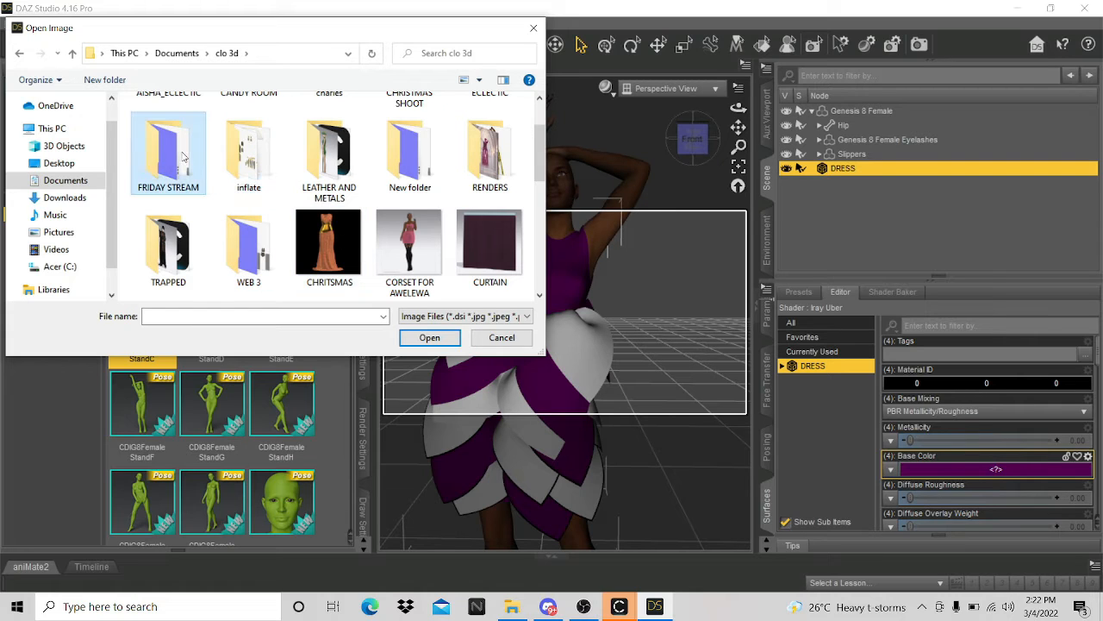
pyautogui.press('Return')
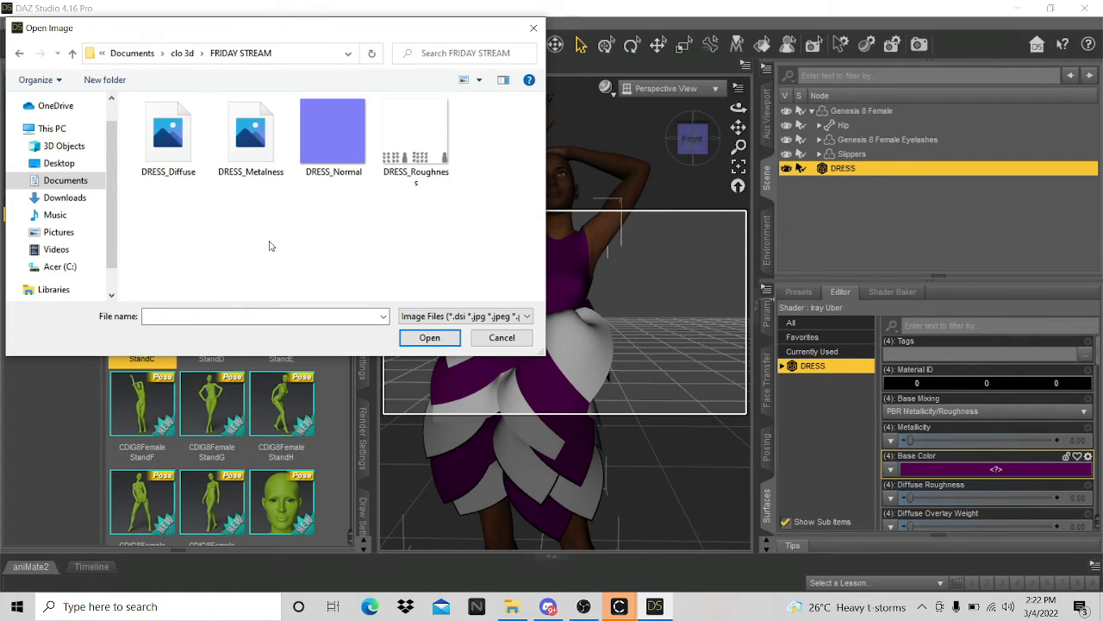
pyautogui.click(161, 150)
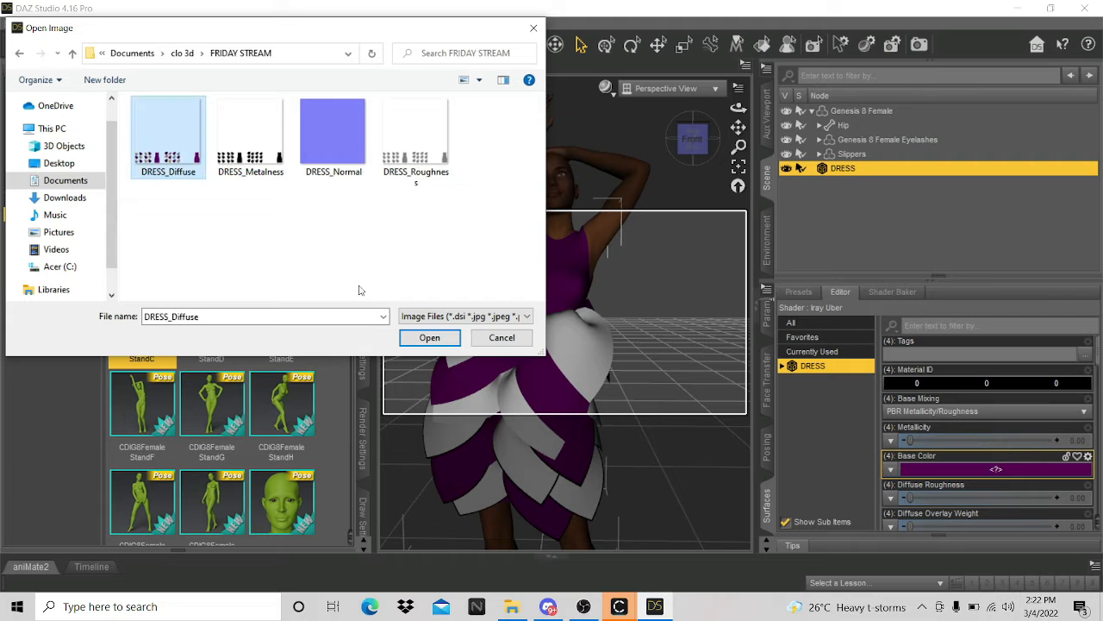
pyautogui.click(429, 337)
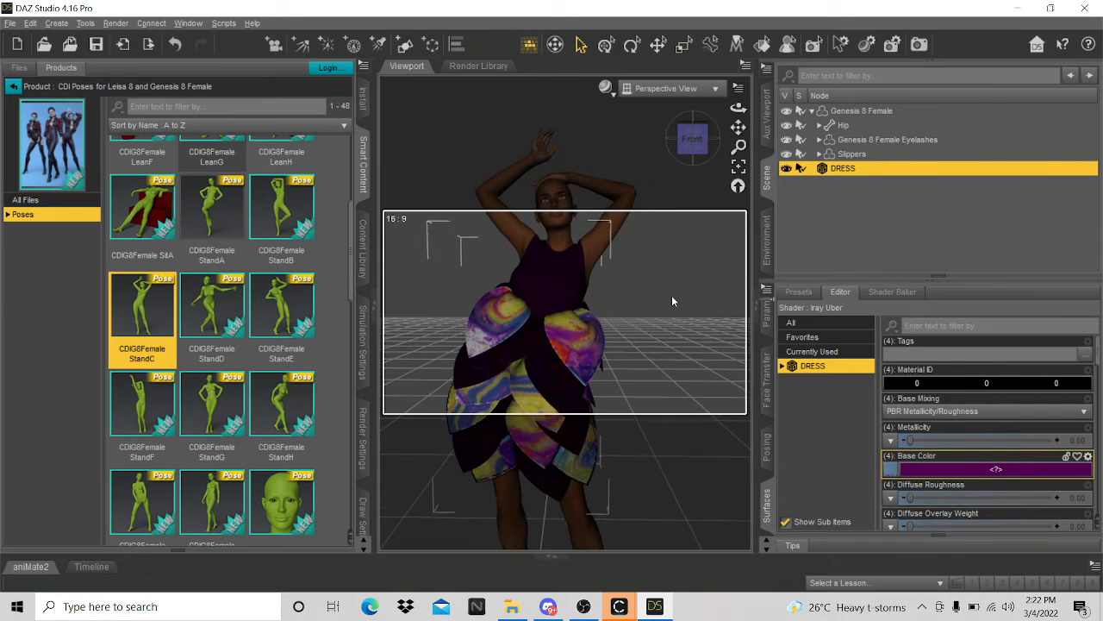
# - Open the image-map menu beside Diffuse Roughness in the dress's Surfaces settings
pyautogui.scroll(6, 673, 301)
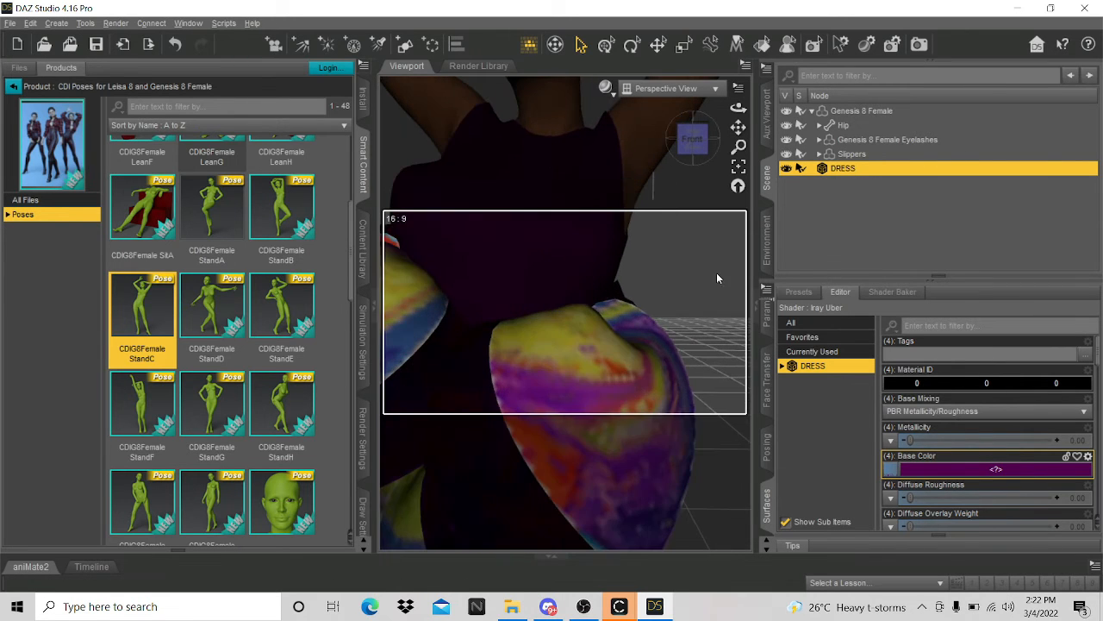
pyautogui.scroll(-8, 638, 324)
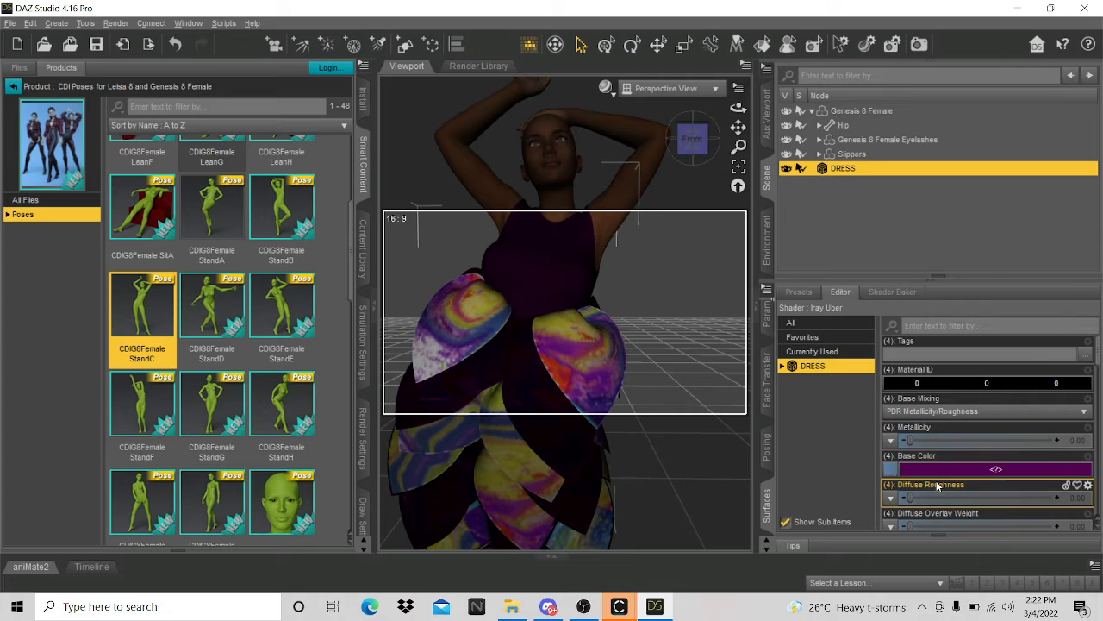
pyautogui.scroll(-10, 928, 497)
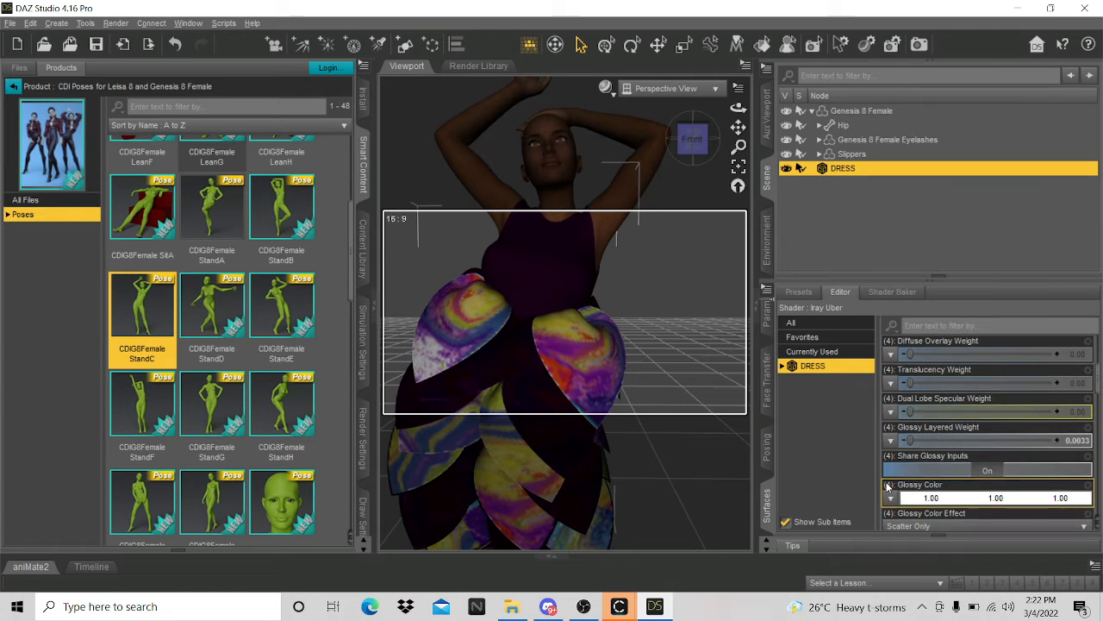
pyautogui.scroll(-15, 887, 487)
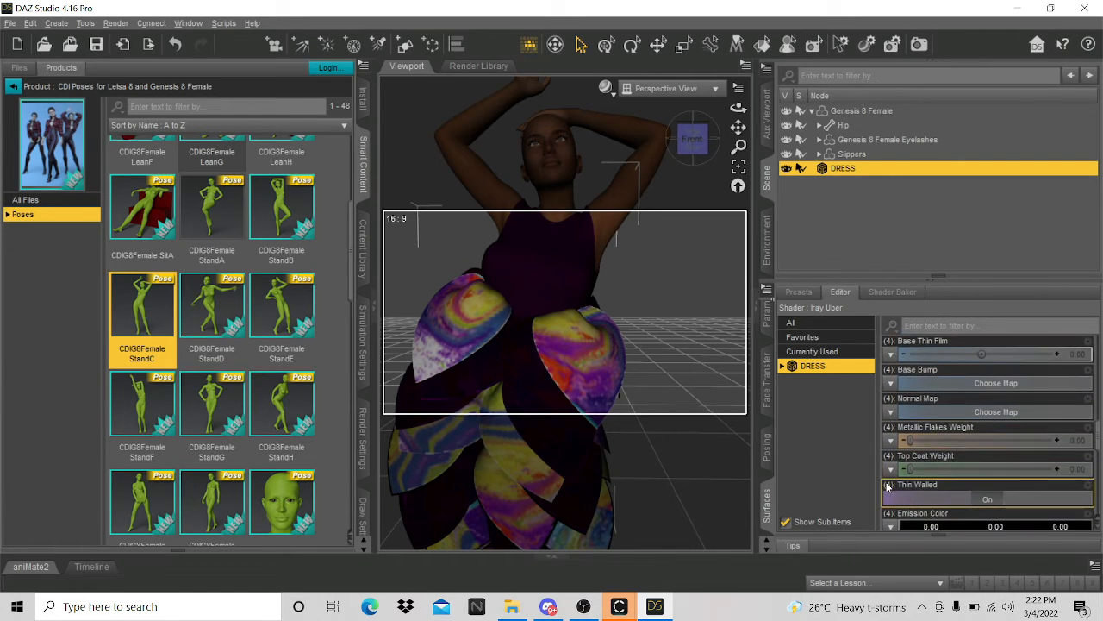
pyautogui.scroll(15, 888, 488)
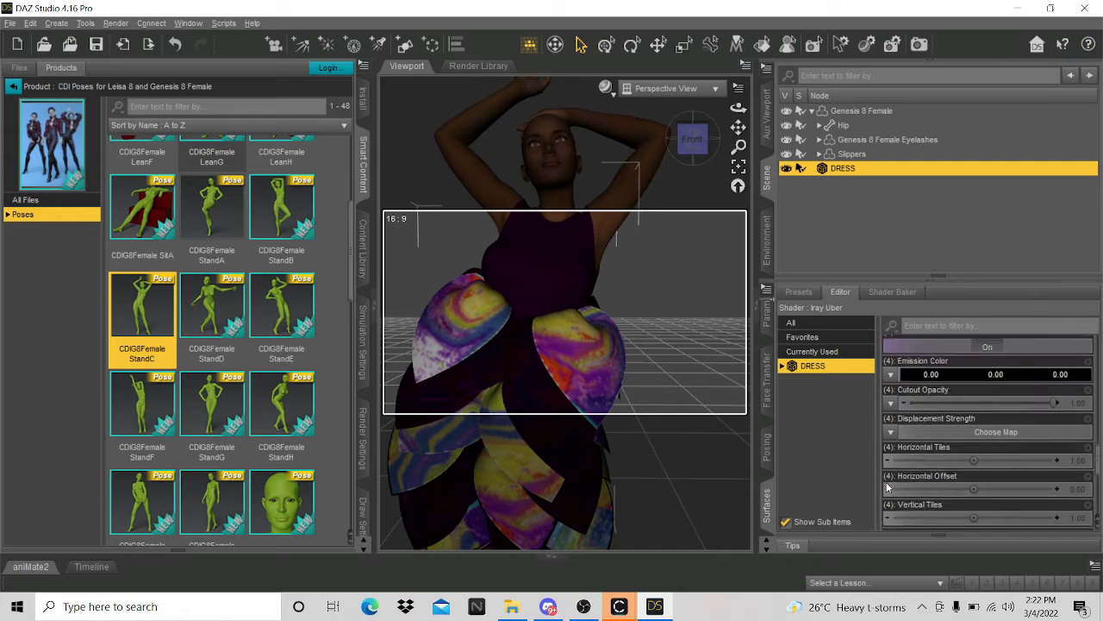
pyautogui.scroll(10, 888, 488)
pyautogui.scroll(-10, 888, 488)
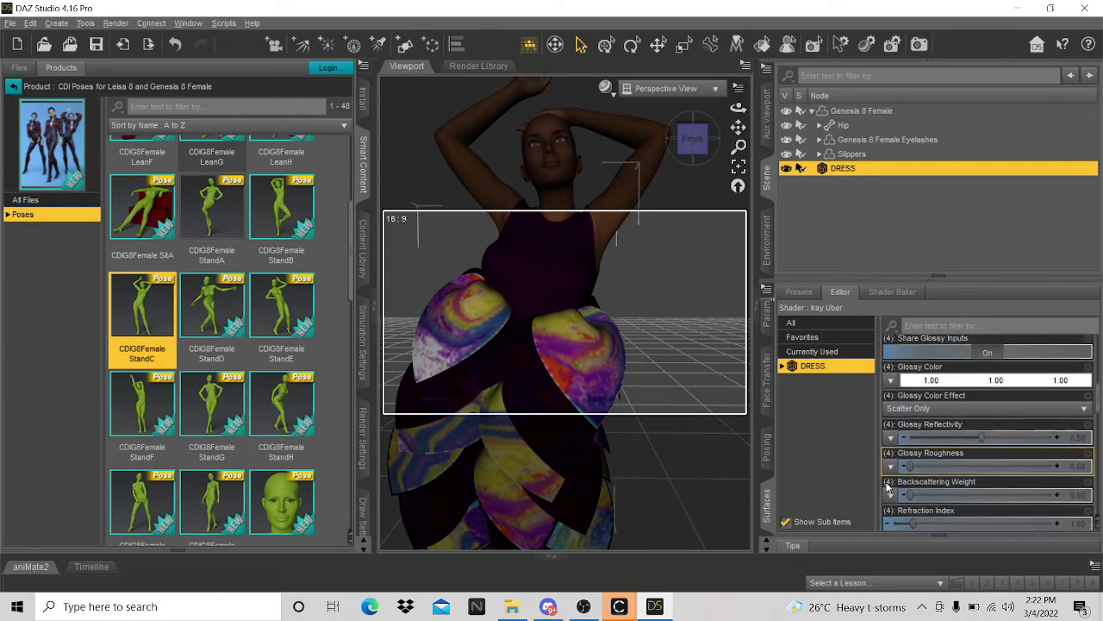
pyautogui.scroll(15, 888, 488)
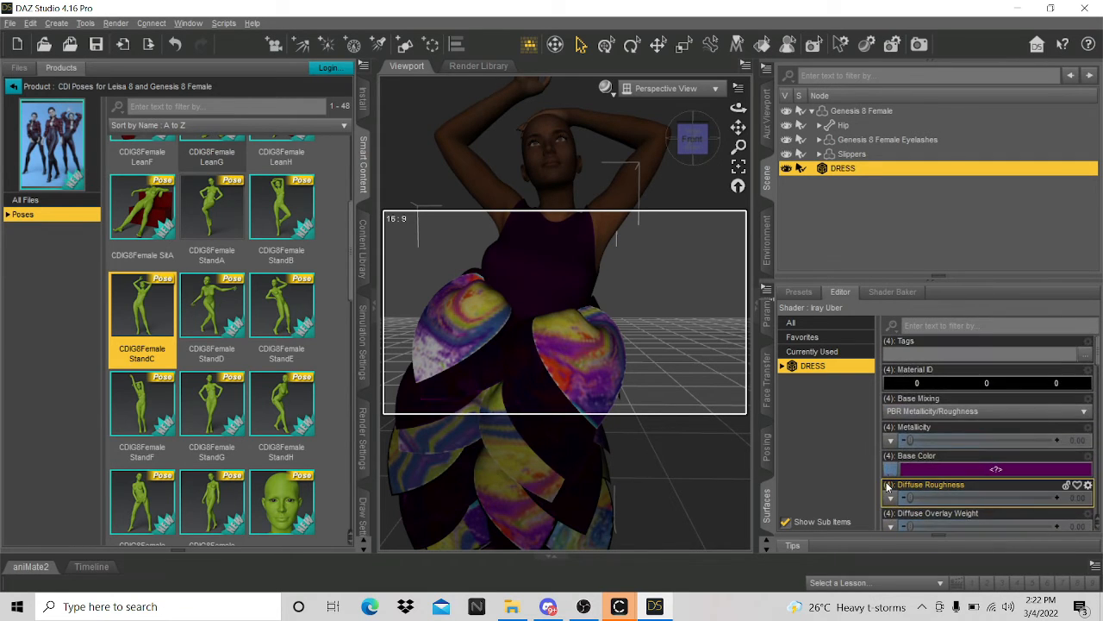
pyautogui.scroll(-3, 888, 473)
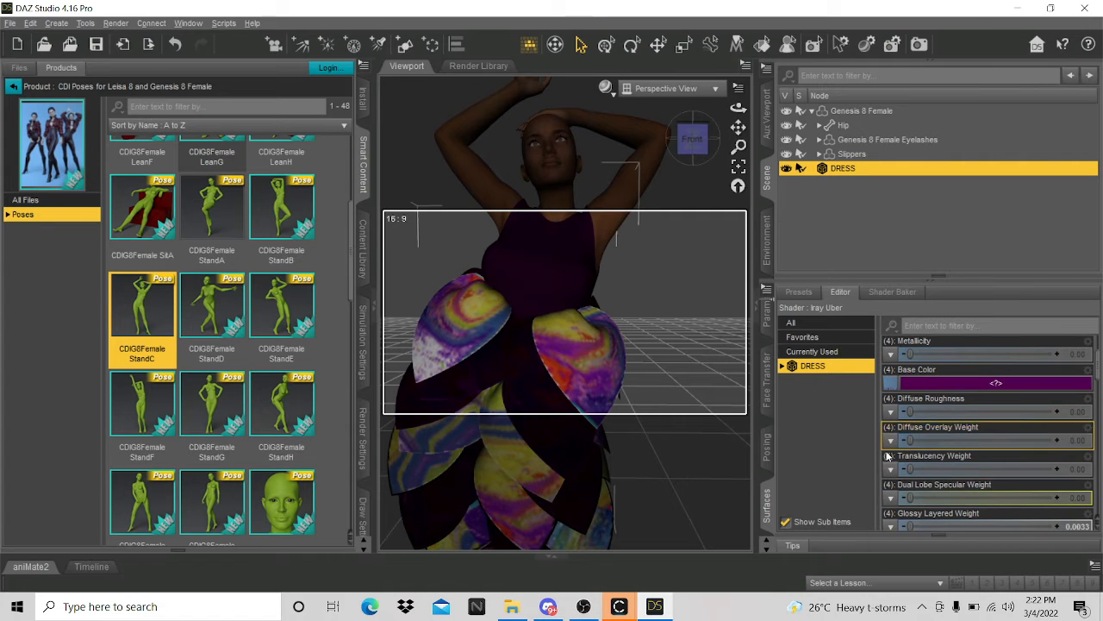
pyautogui.click(888, 414)
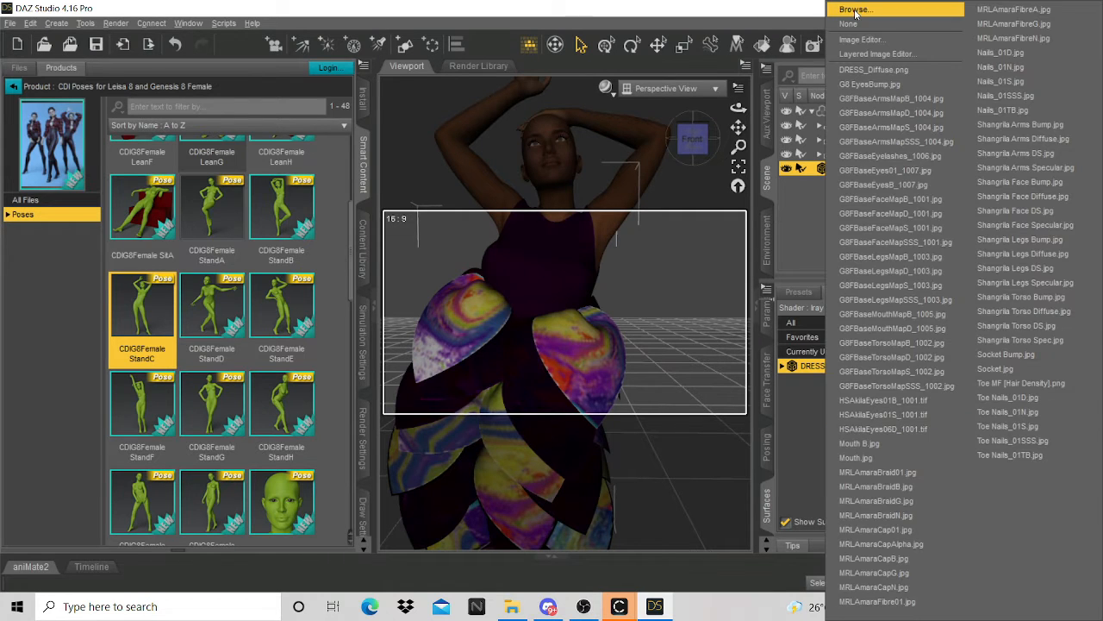
# - Load DRESS_Roughness as the Diffuse Roughness map and inspect the petals
pyautogui.click(486, 148)
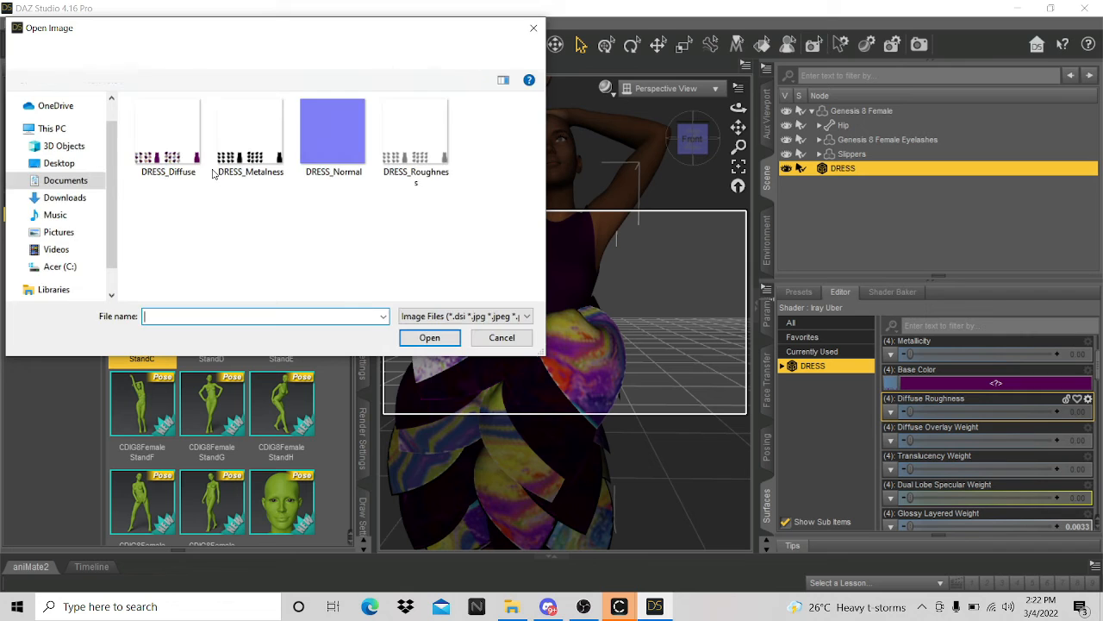
pyautogui.click(411, 171)
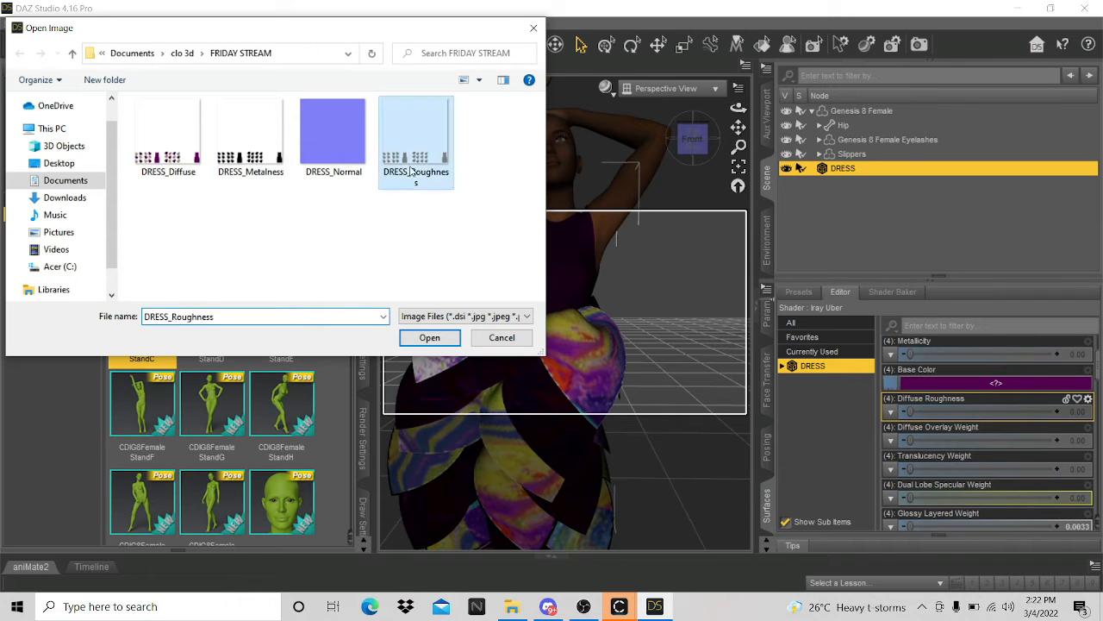
pyautogui.click(428, 337)
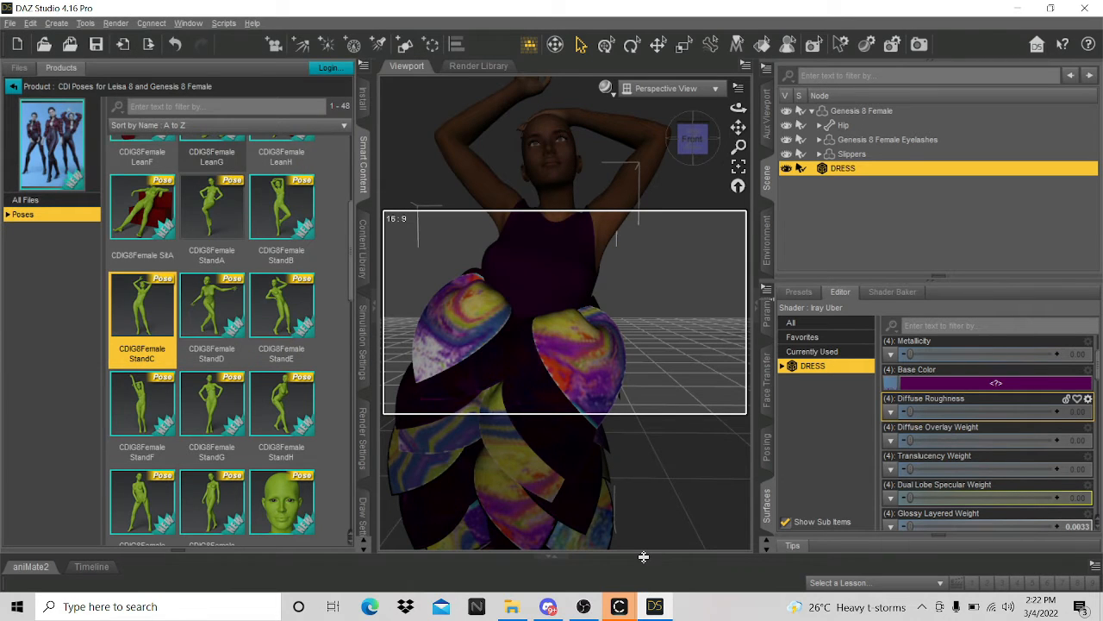
pyautogui.scroll(5, 680, 442)
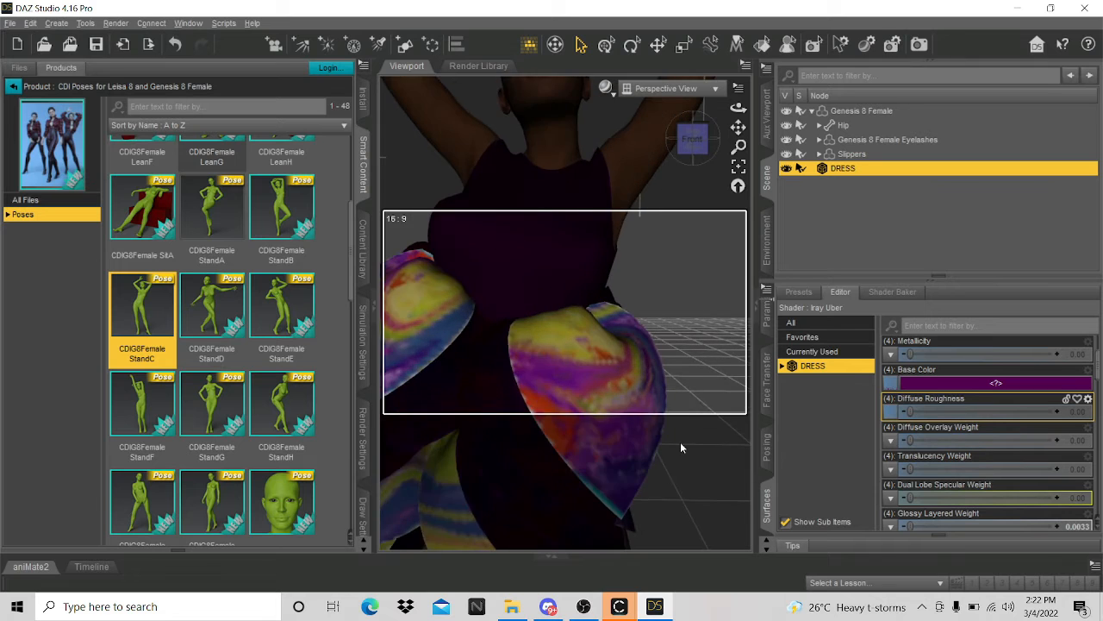
pyautogui.scroll(3, 680, 442)
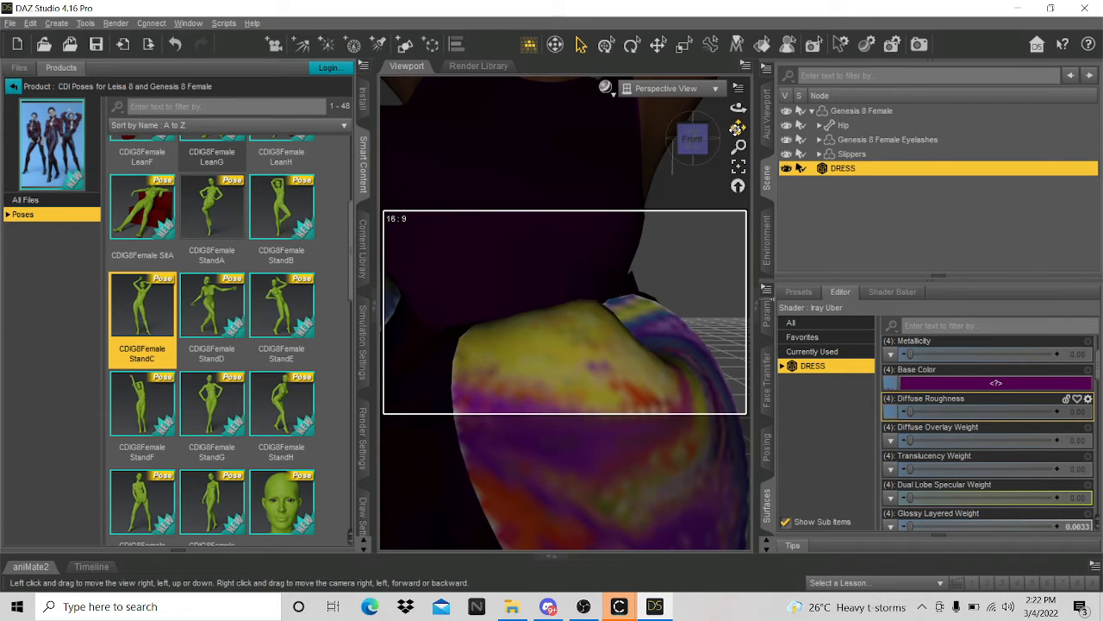
pyautogui.moveTo(737, 127); pyautogui.dragTo(738, 127)
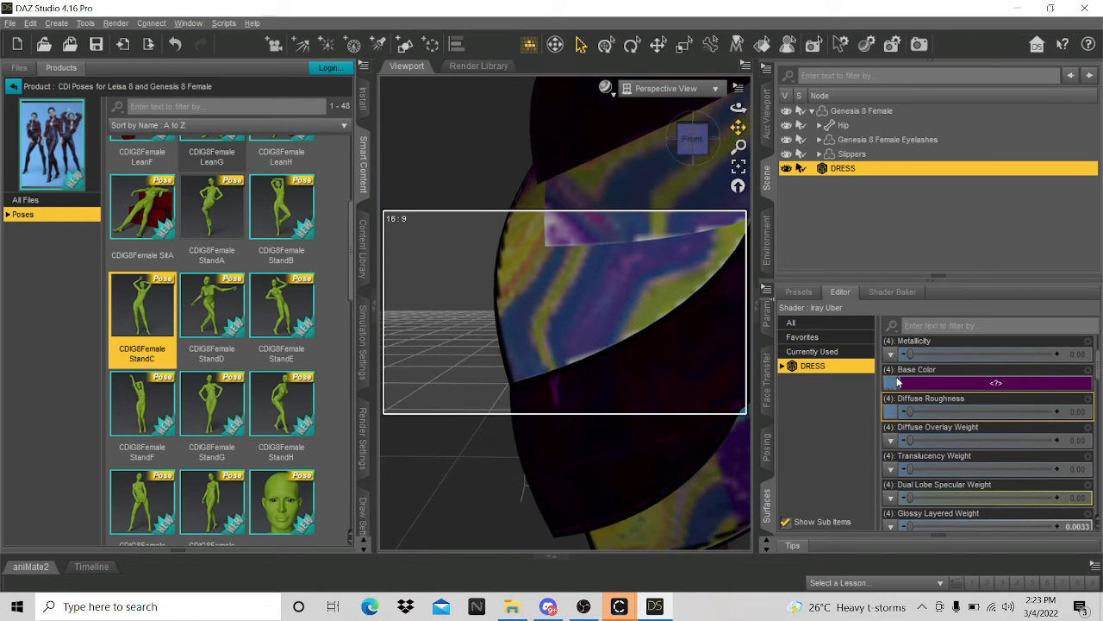
# - Open the image-map menu for the dress's Normal Map
pyautogui.scroll(-4, 898, 509)
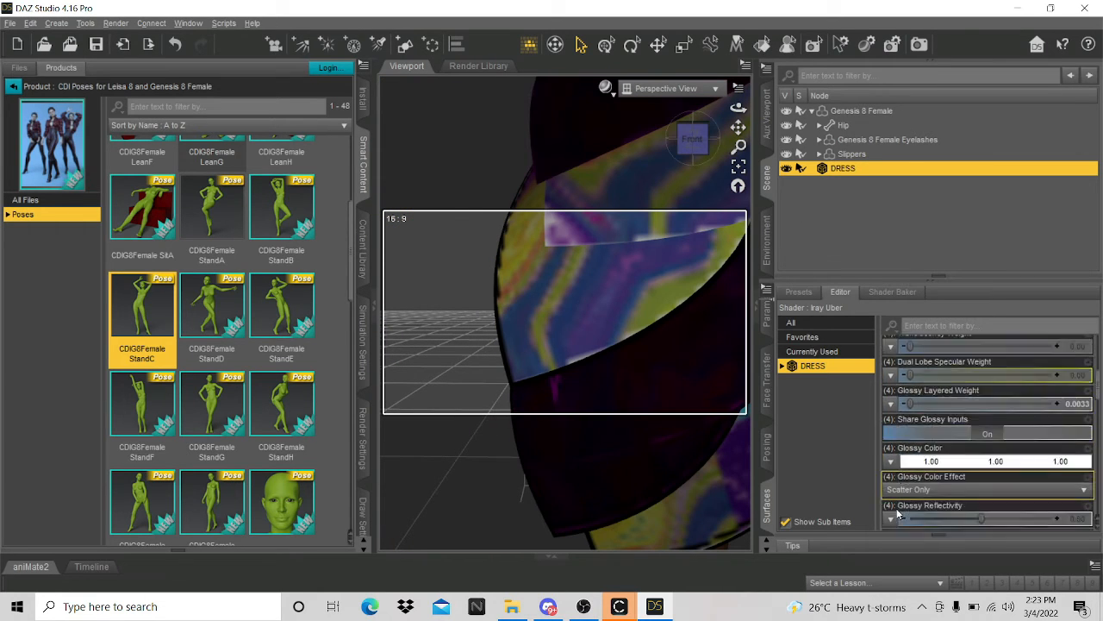
pyautogui.scroll(-12, 898, 514)
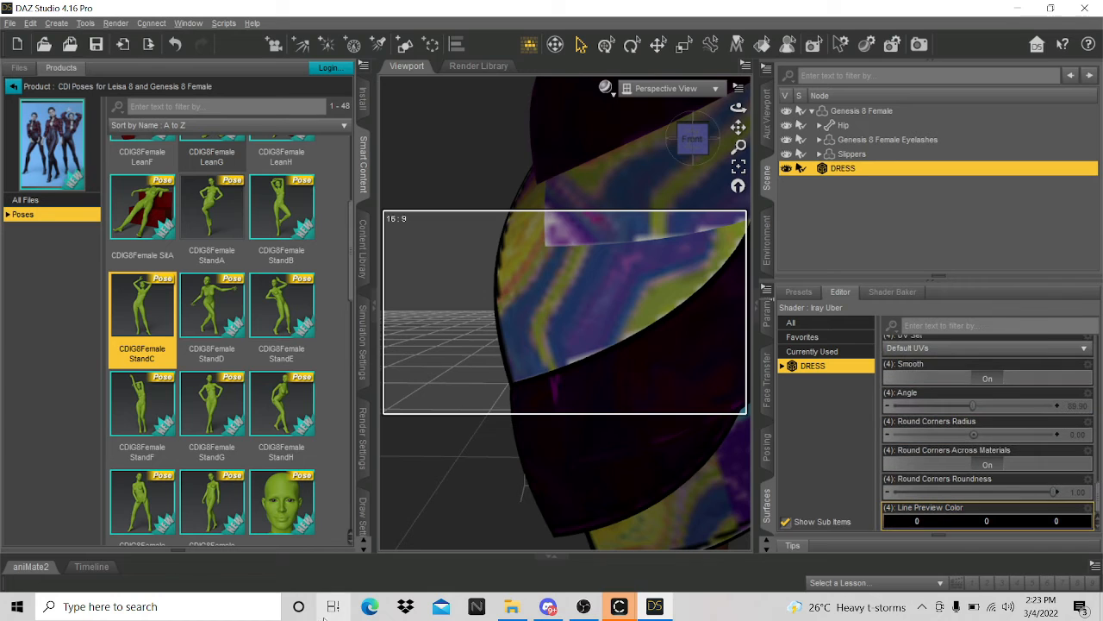
pyautogui.scroll(6, 906, 449)
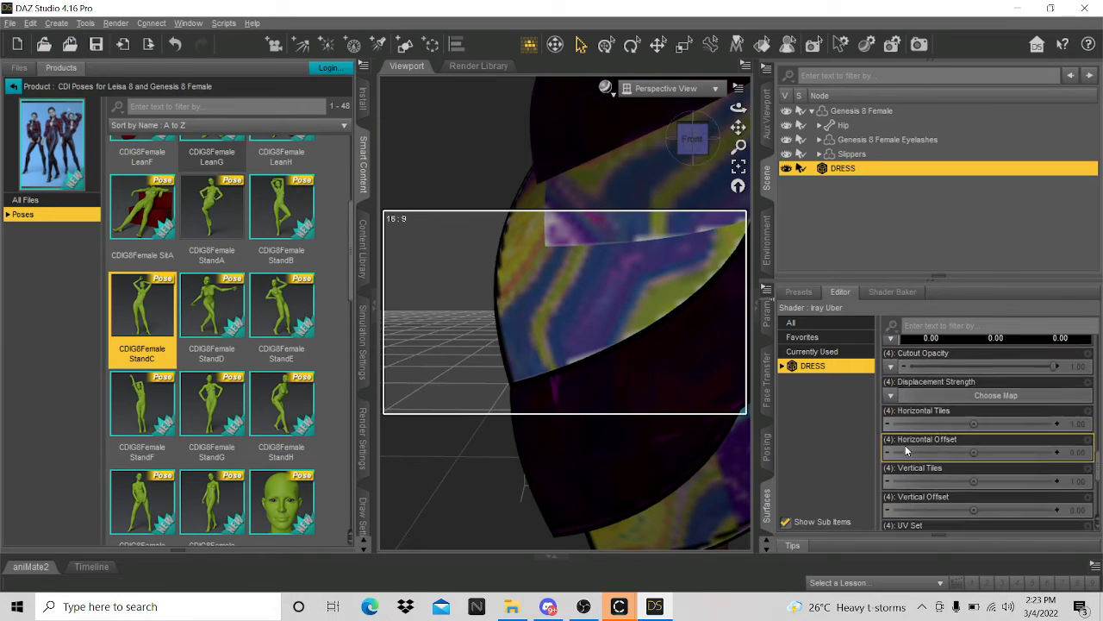
pyautogui.scroll(3, 907, 450)
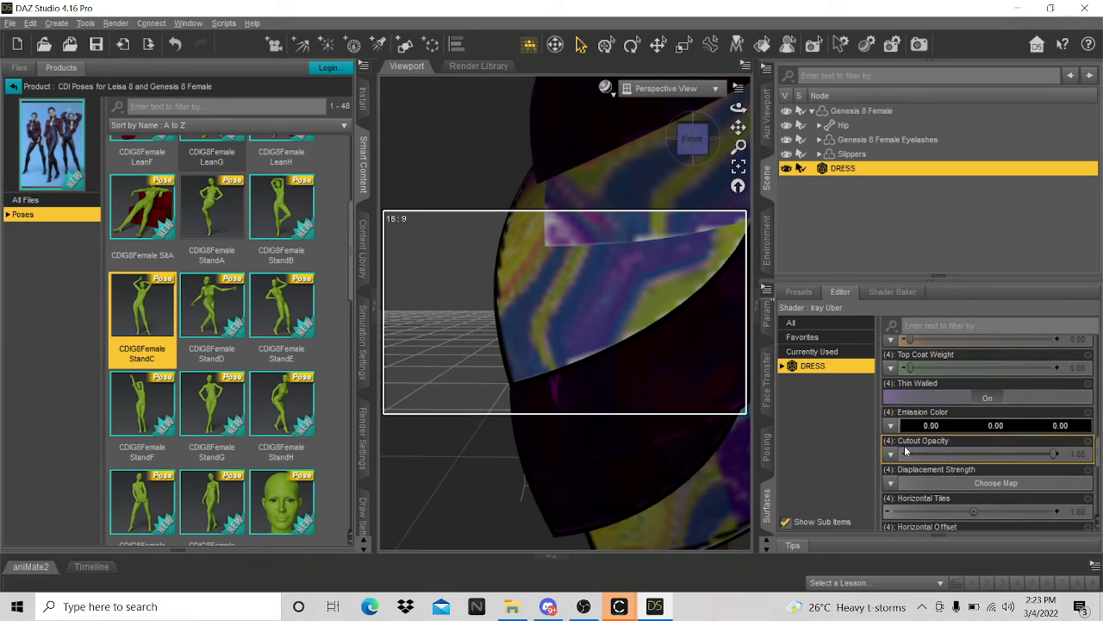
pyautogui.scroll(6, 906, 450)
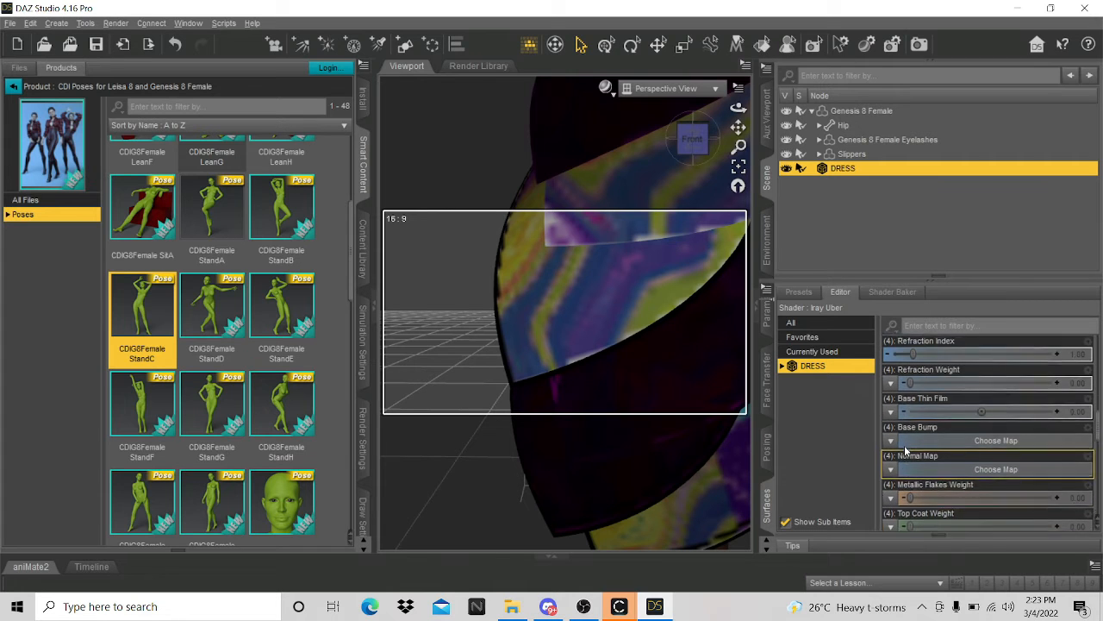
pyautogui.click(890, 483)
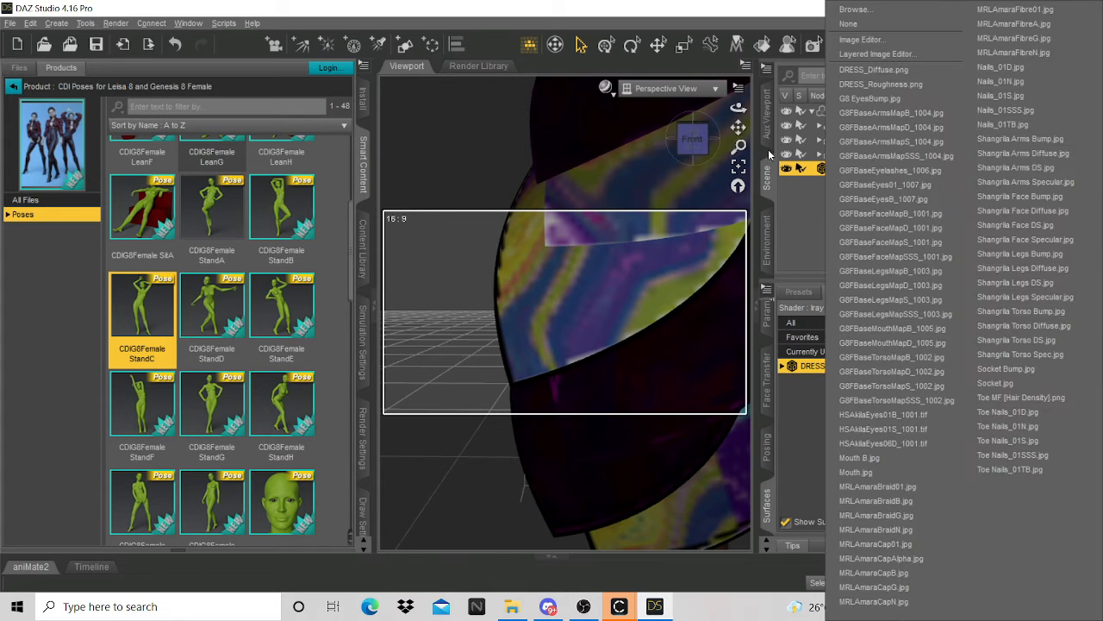
# - Load DRESS_Normal as the dress's Normal Map in DAZ Studio, then return to CLO 3D's Bake Textures dialog
pyautogui.click(866, 9)
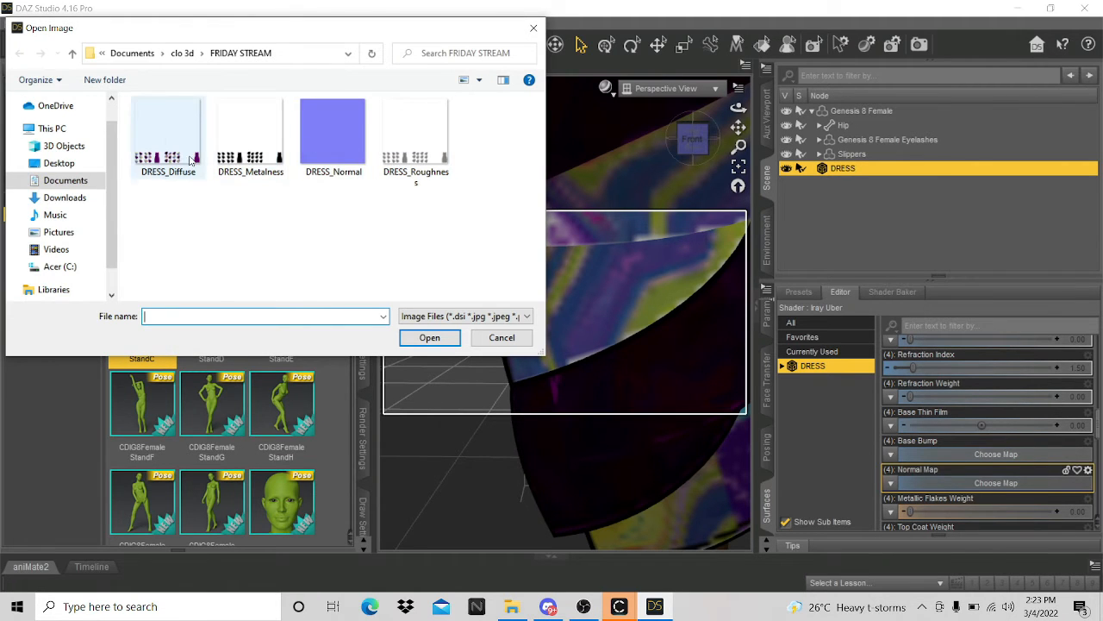
pyautogui.click(326, 139)
pyautogui.click(442, 336)
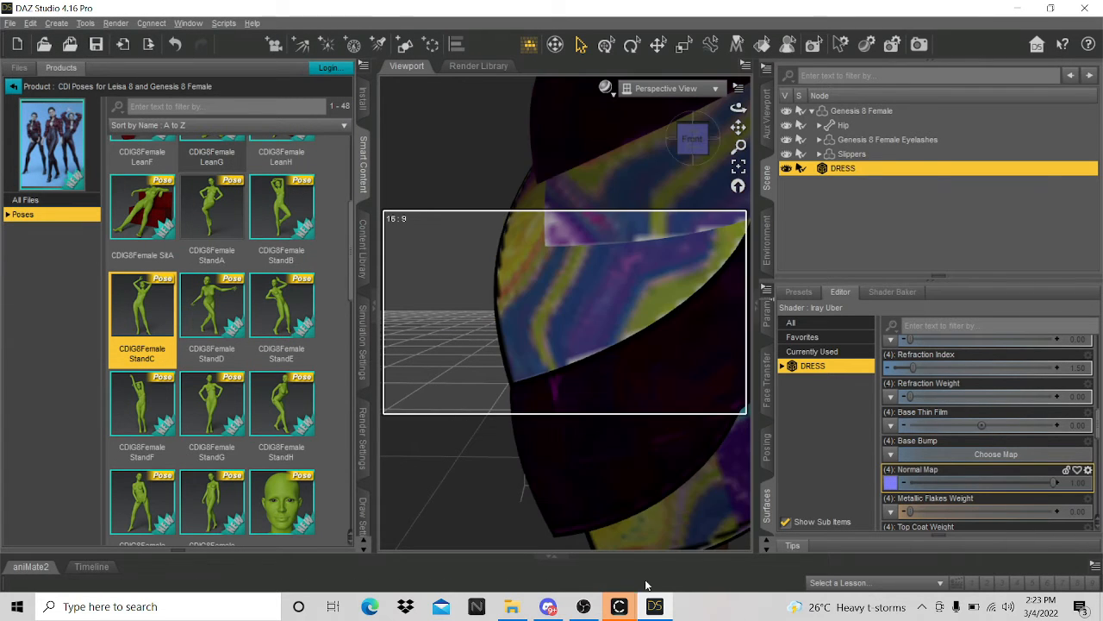
pyautogui.moveTo(620, 606)
pyautogui.click(689, 546)
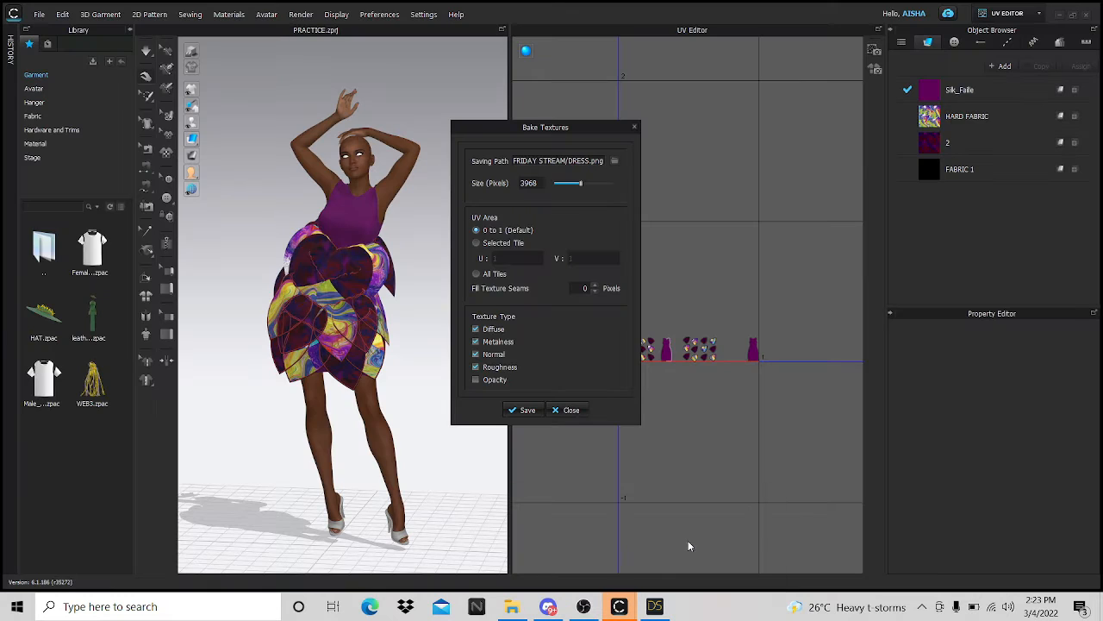
# - Close the Bake Textures dialog and switch CLO 3D to the SIMULATION workspace
pyautogui.click(636, 130)
pyautogui.scroll(4, 638, 349)
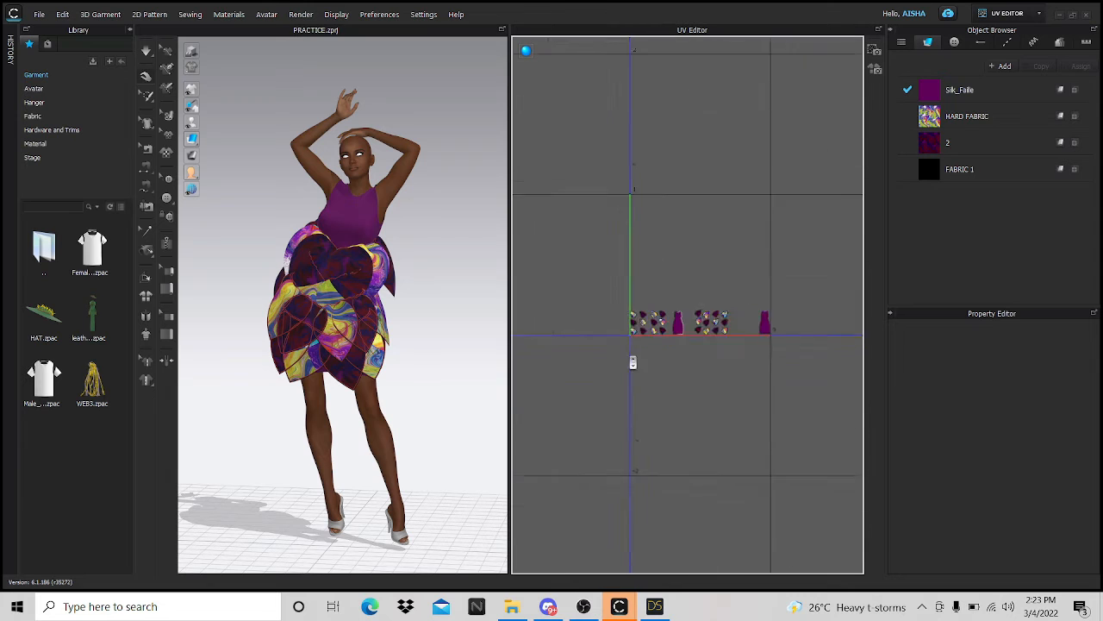
pyautogui.scroll(8, 633, 362)
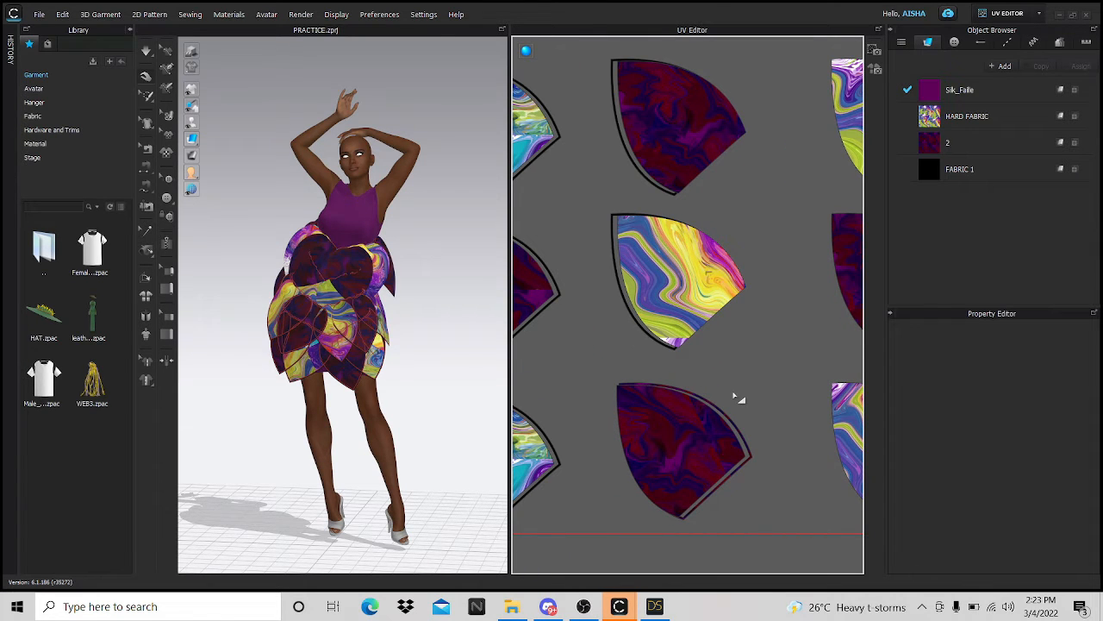
pyautogui.scroll(-10, 734, 396)
pyautogui.click(1041, 13)
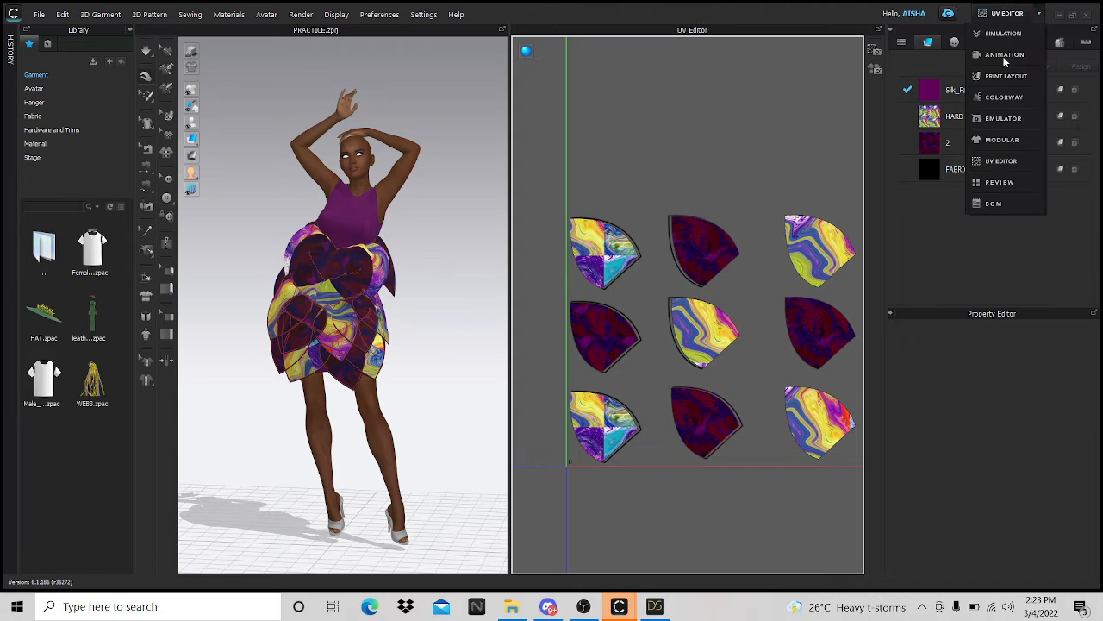
pyautogui.click(1000, 35)
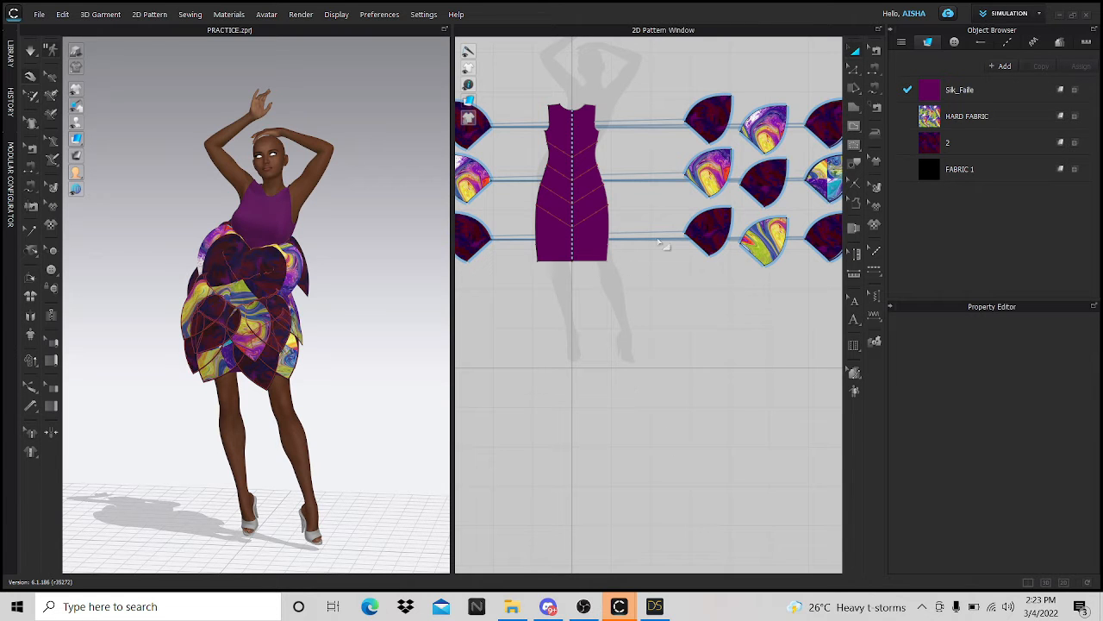
# - Zoom in on the petal pieces in the 2D Pattern window, selecting and then clearing the lower petal
pyautogui.scroll(6, 763, 203)
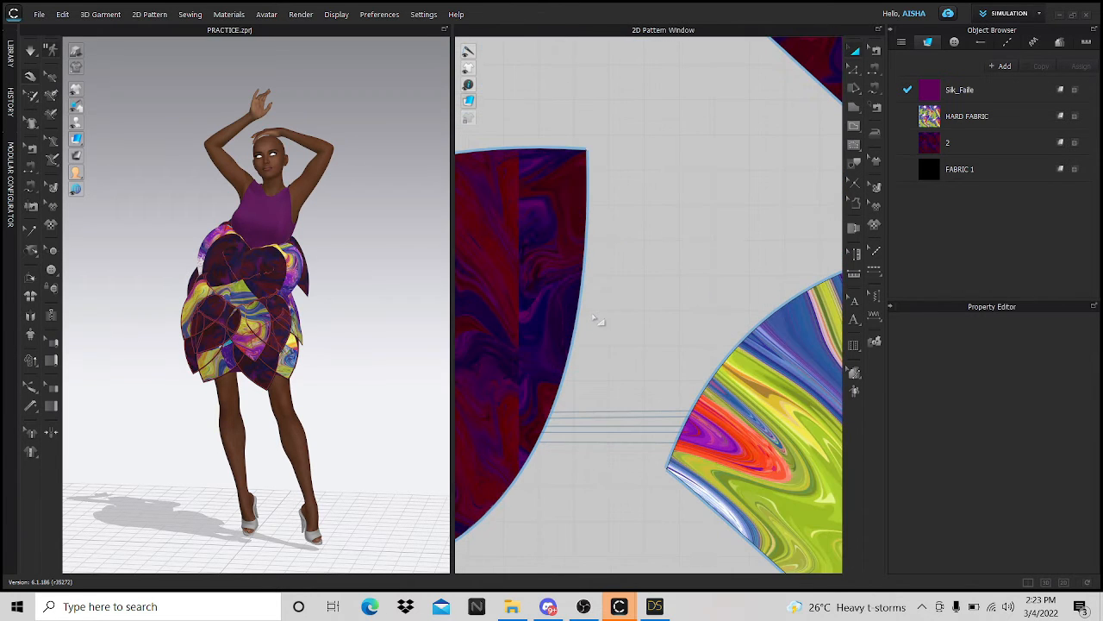
pyautogui.scroll(-5, 603, 297)
pyautogui.scroll(4, 750, 298)
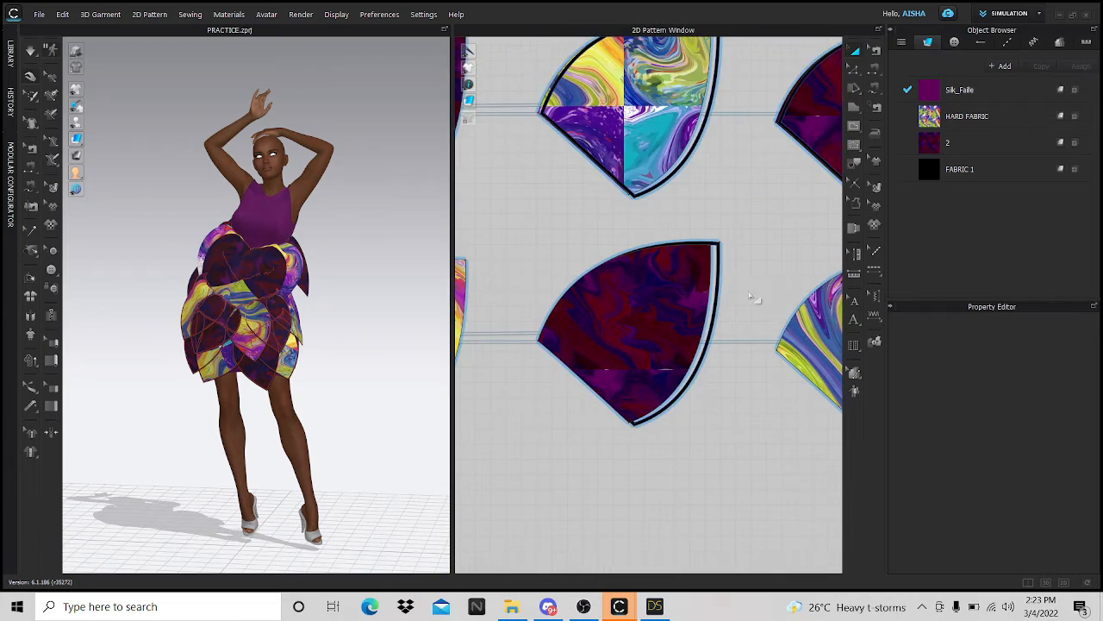
pyautogui.scroll(2, 751, 298)
pyautogui.scroll(-6, 707, 293)
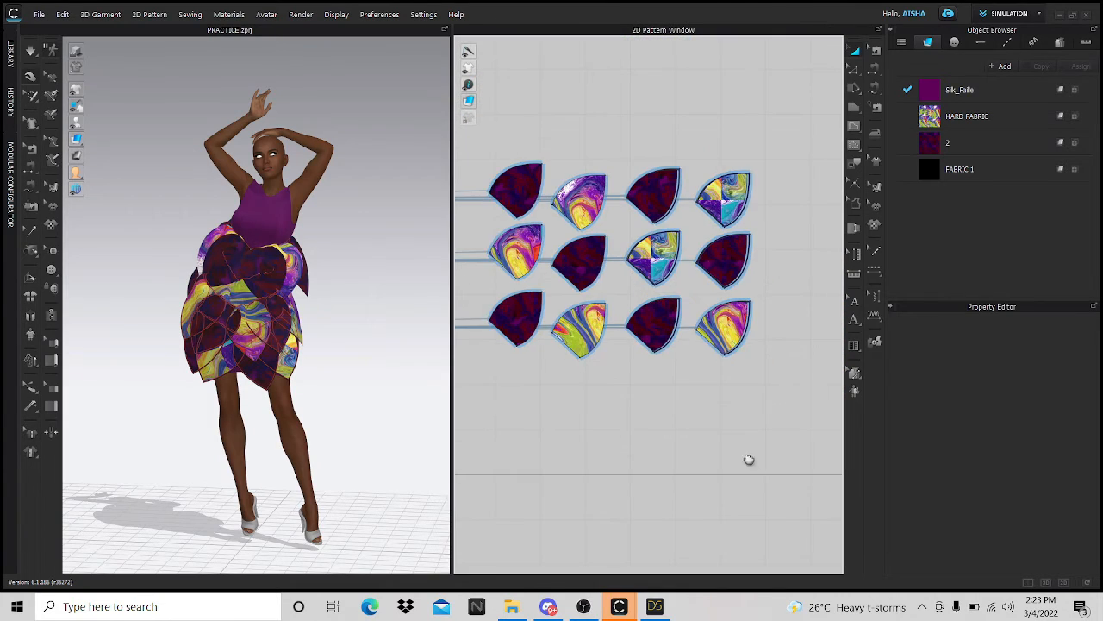
pyautogui.scroll(6, 659, 396)
pyautogui.scroll(-4, 612, 345)
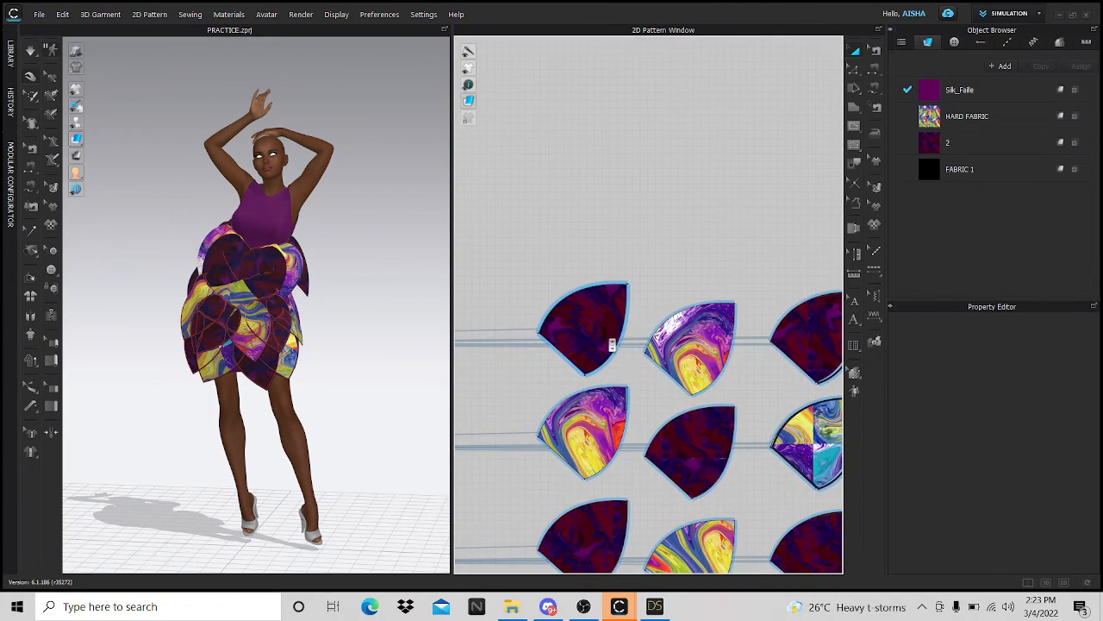
pyautogui.scroll(5, 678, 374)
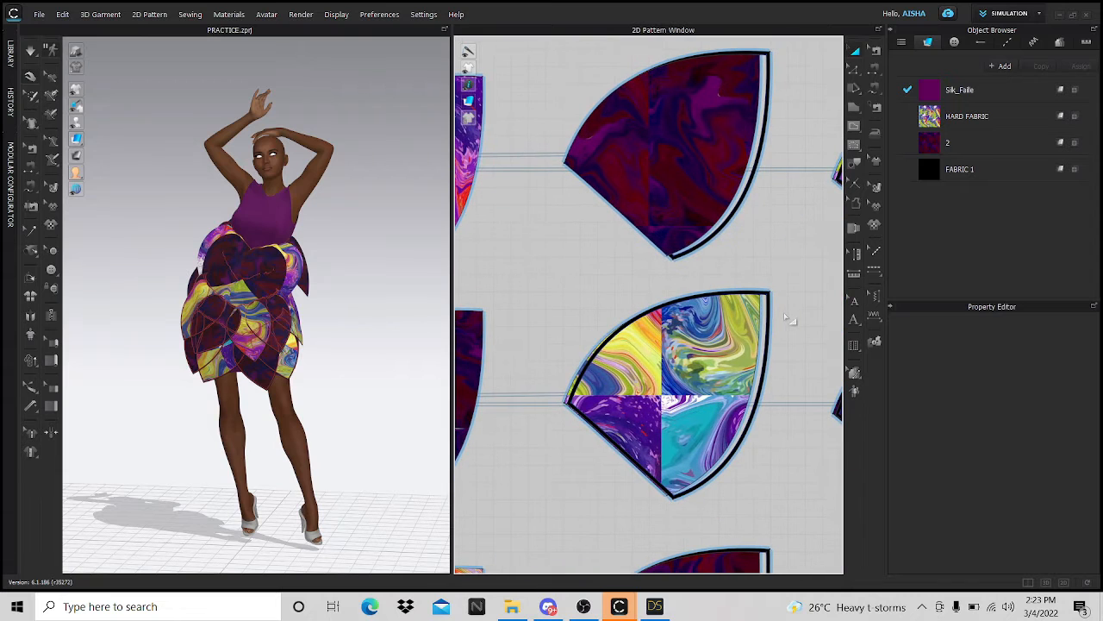
pyautogui.click(767, 320)
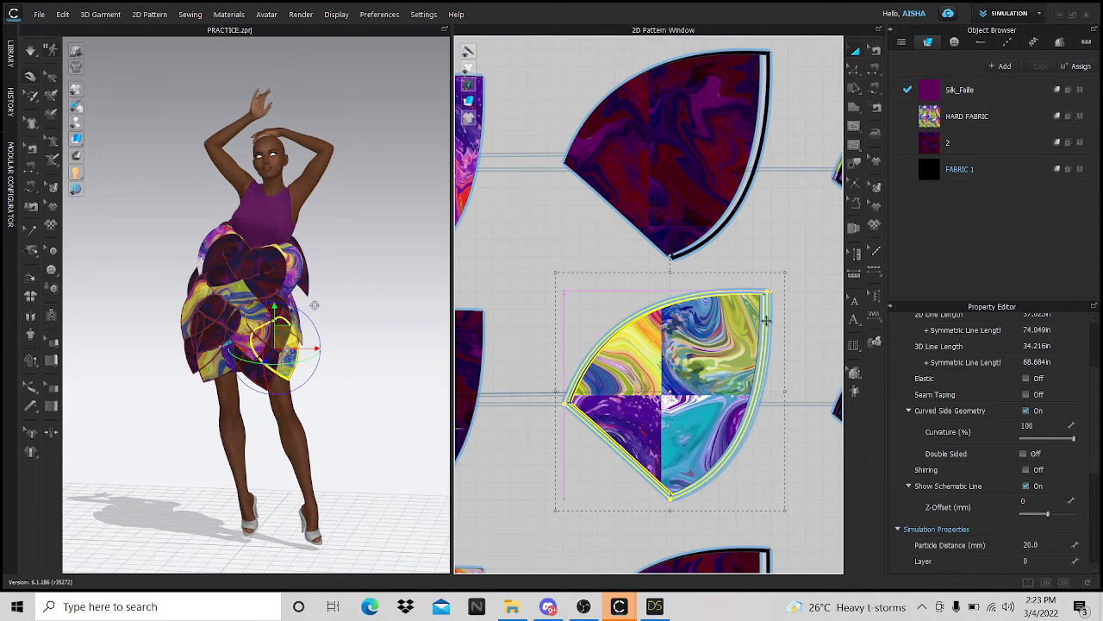
pyautogui.scroll(-3, 766, 321)
pyautogui.scroll(-3, 767, 321)
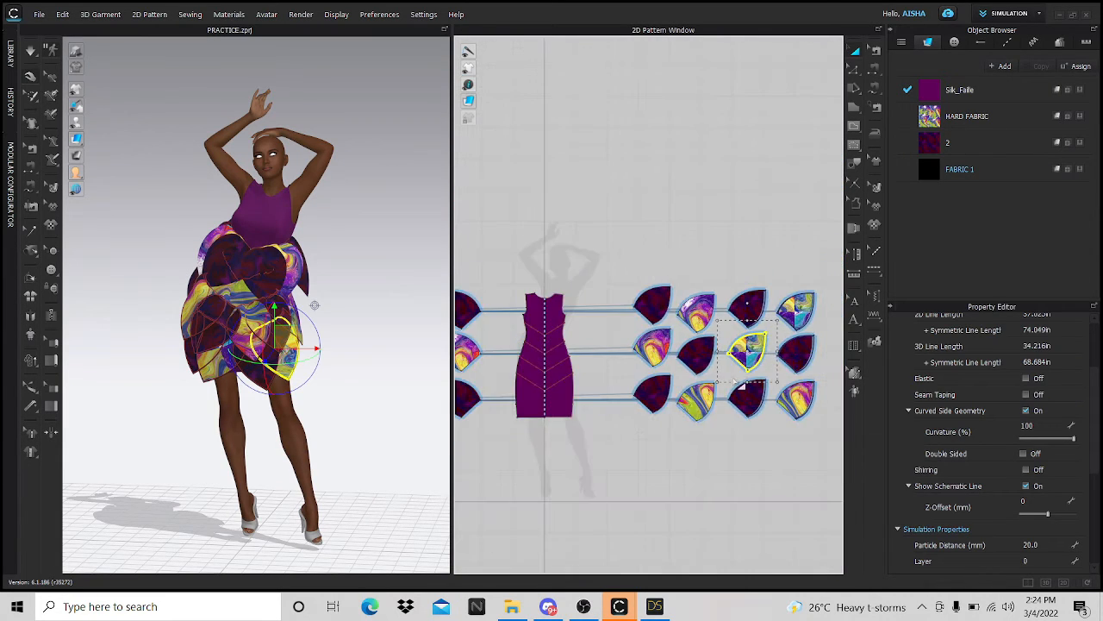
pyautogui.scroll(10, 729, 337)
pyautogui.click(728, 336)
pyautogui.scroll(-5, 672, 322)
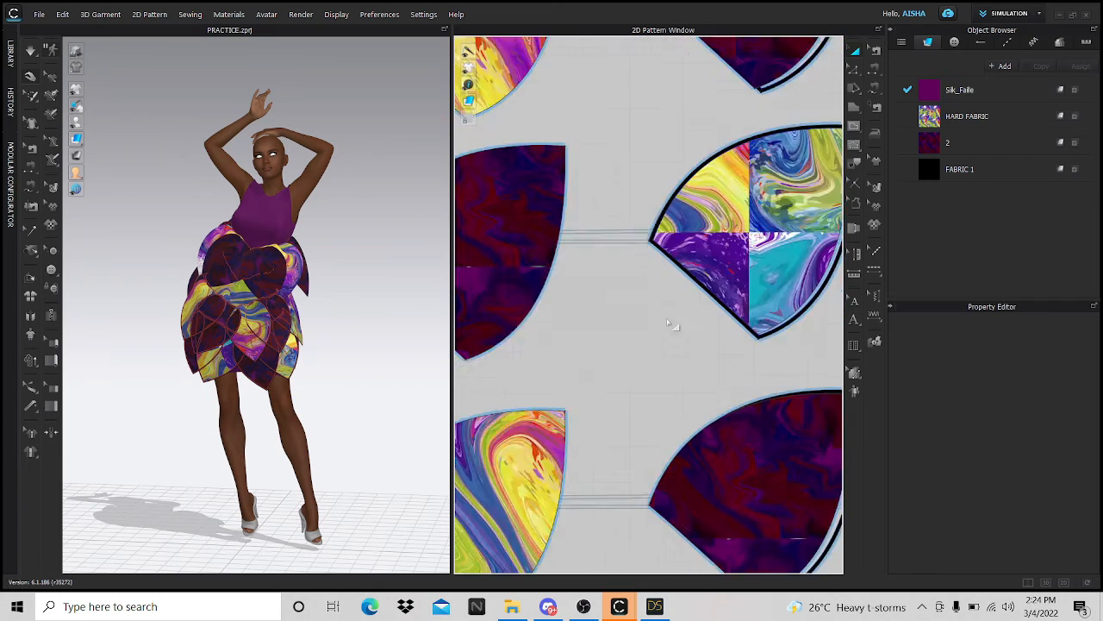
pyautogui.scroll(6, 759, 315)
pyautogui.scroll(3, 697, 191)
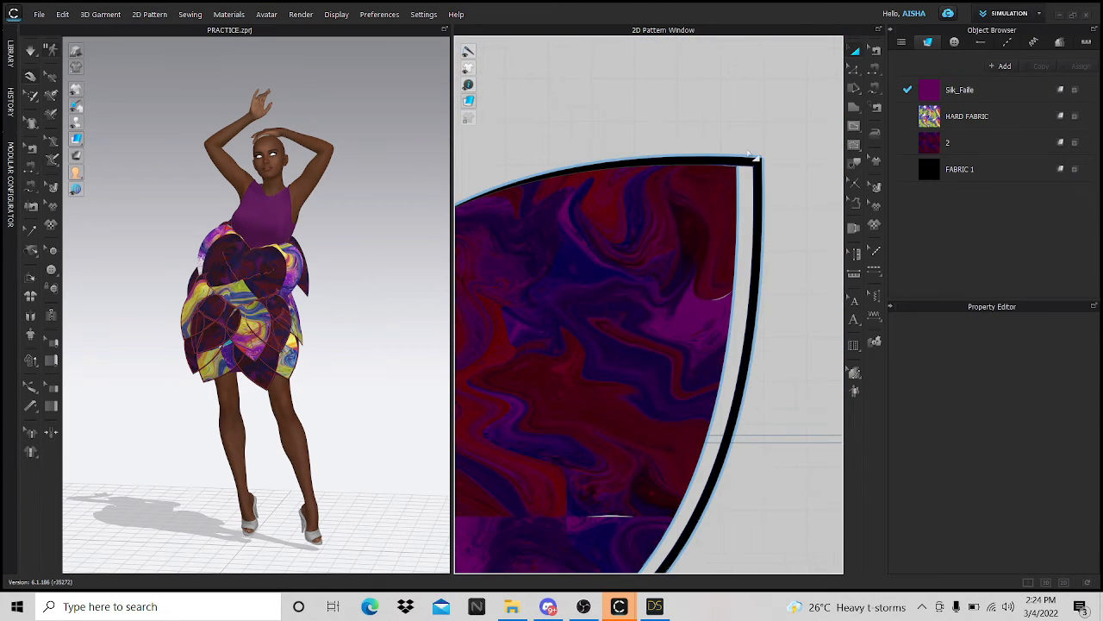
# - Shift the black-bordered purple piece slightly left, then move it downward
pyautogui.click(745, 161)
pyautogui.click(738, 160)
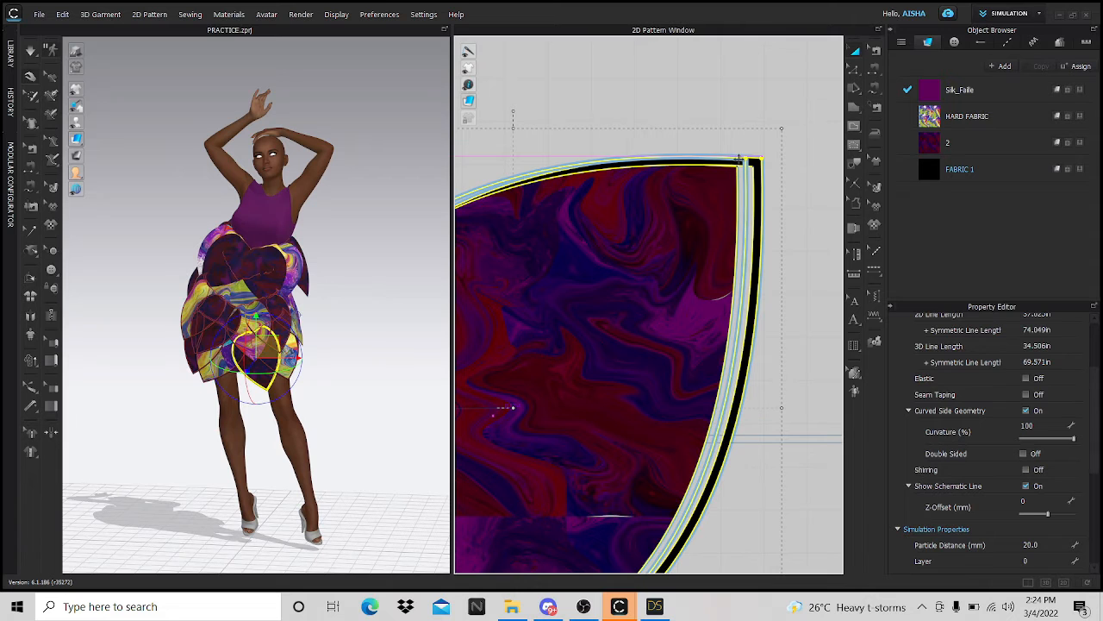
pyautogui.moveTo(729, 162); pyautogui.dragTo(738, 162)
pyautogui.scroll(-5, 741, 160)
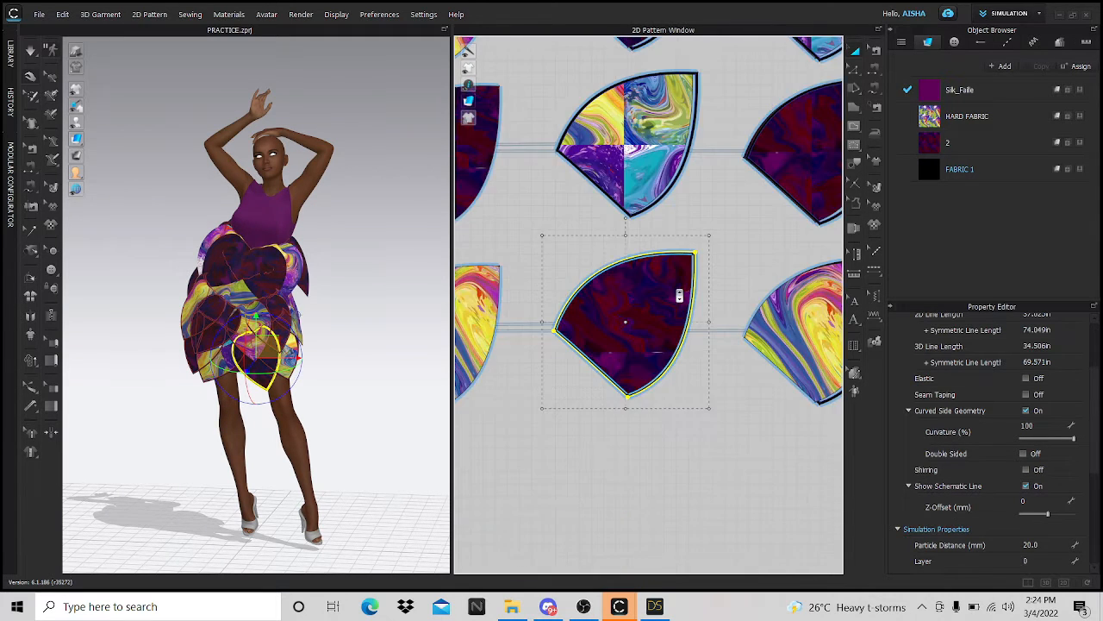
pyautogui.scroll(4, 801, 213)
pyautogui.moveTo(805, 212); pyautogui.dragTo(788, 518)
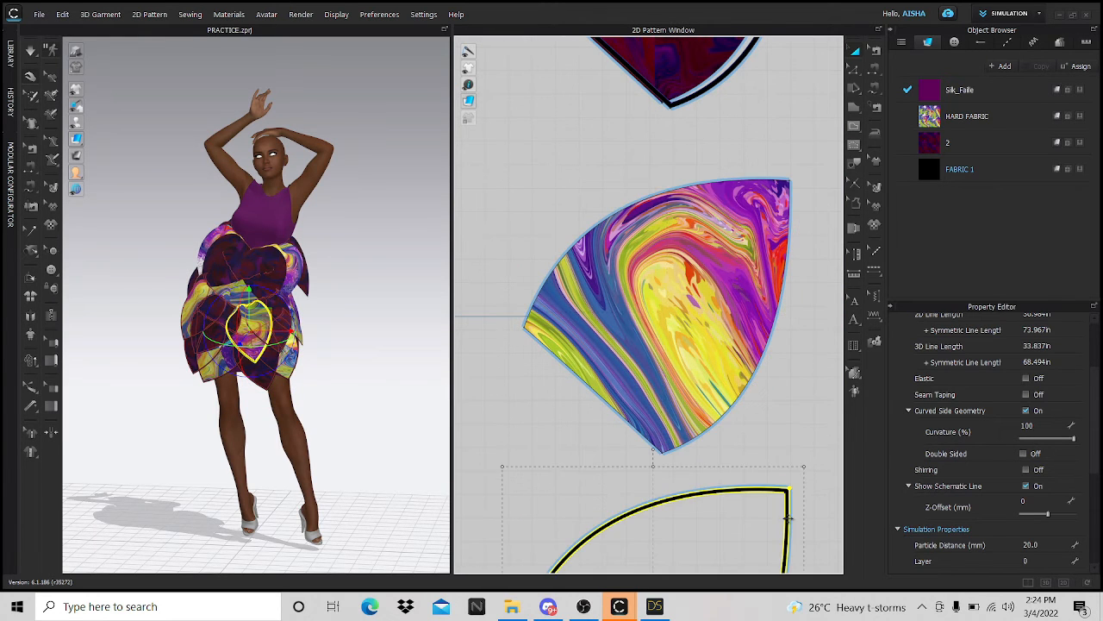
# - Move the quartered yellow and purple petal further down and dismiss the holes warning
pyautogui.scroll(-6, 819, 384)
pyautogui.scroll(6, 697, 377)
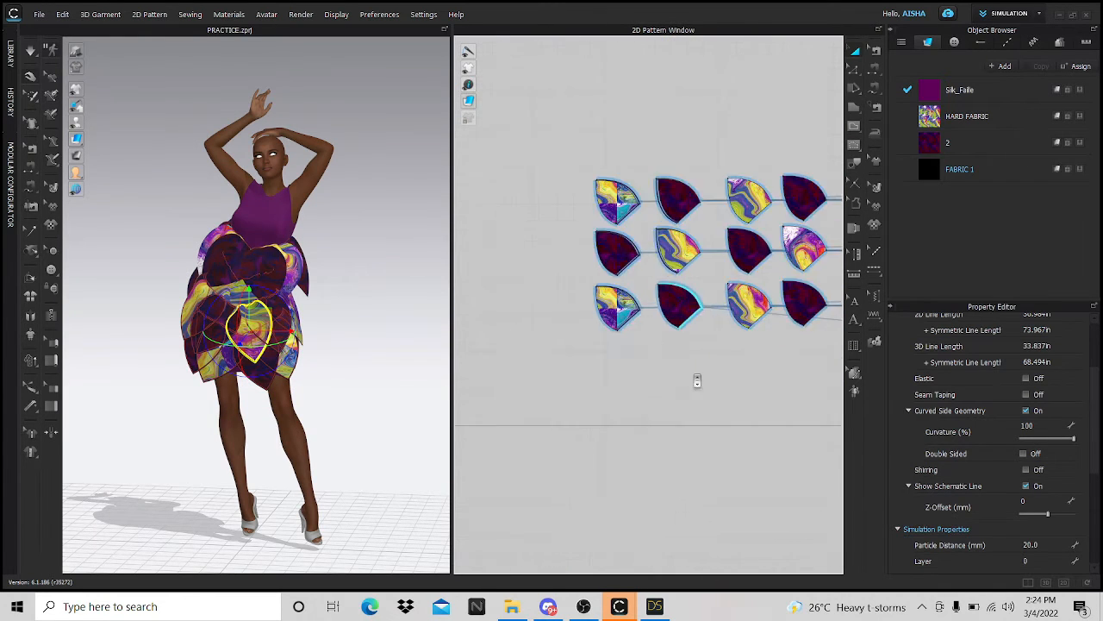
pyautogui.scroll(2, 606, 321)
pyautogui.click(752, 291)
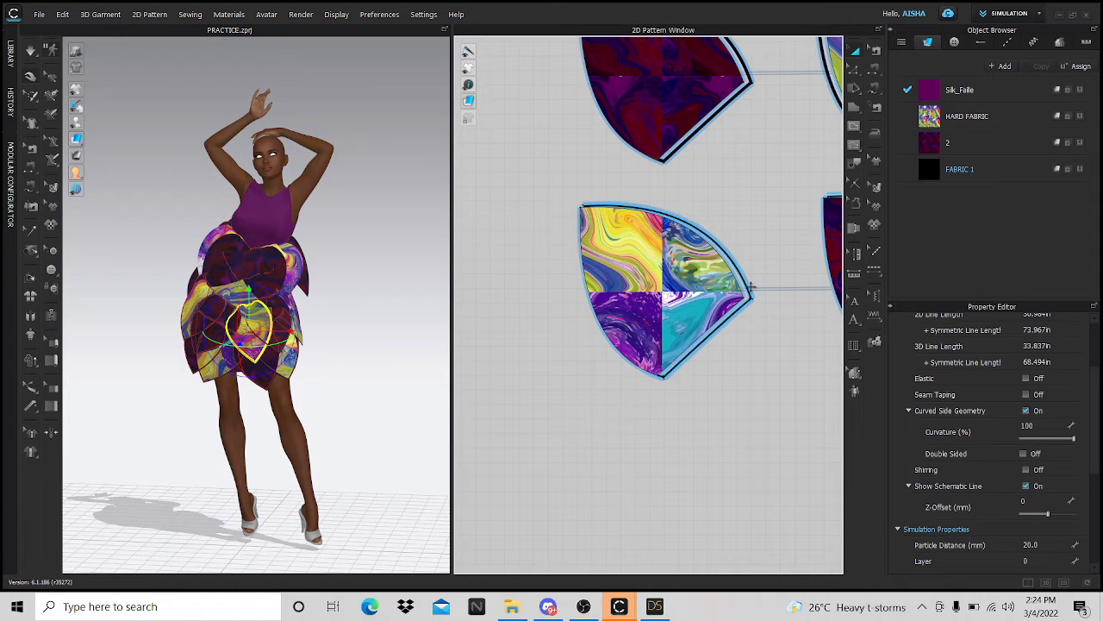
pyautogui.moveTo(751, 293); pyautogui.dragTo(742, 549)
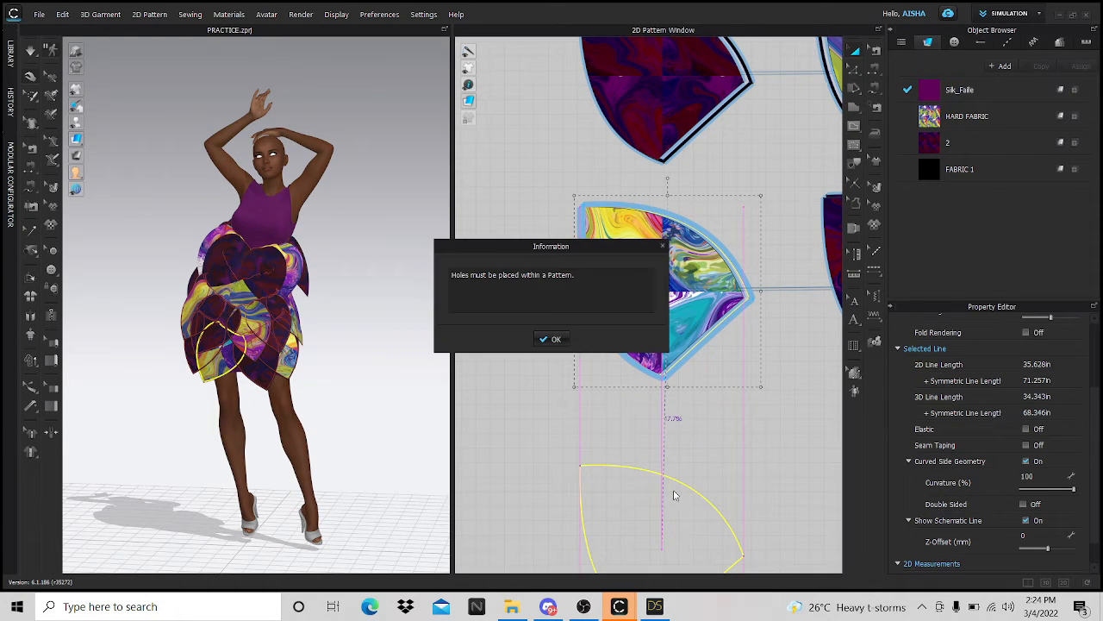
pyautogui.click(555, 341)
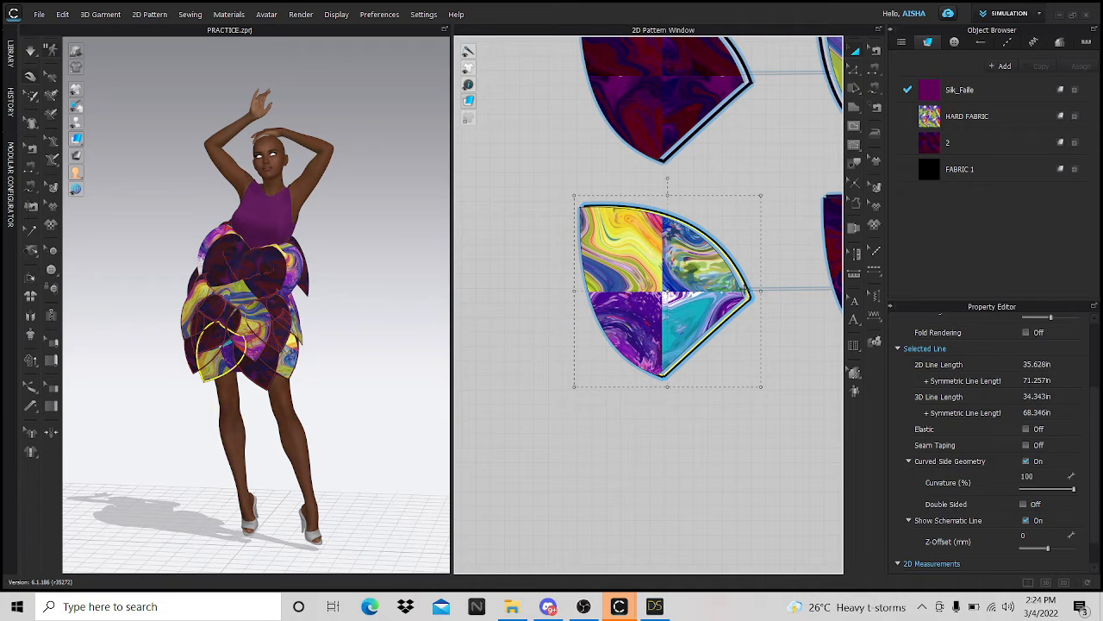
# - Nudge the selected petal lower and move the dark petal down into a new row
pyautogui.scroll(-3, 743, 293)
pyautogui.scroll(8, 675, 348)
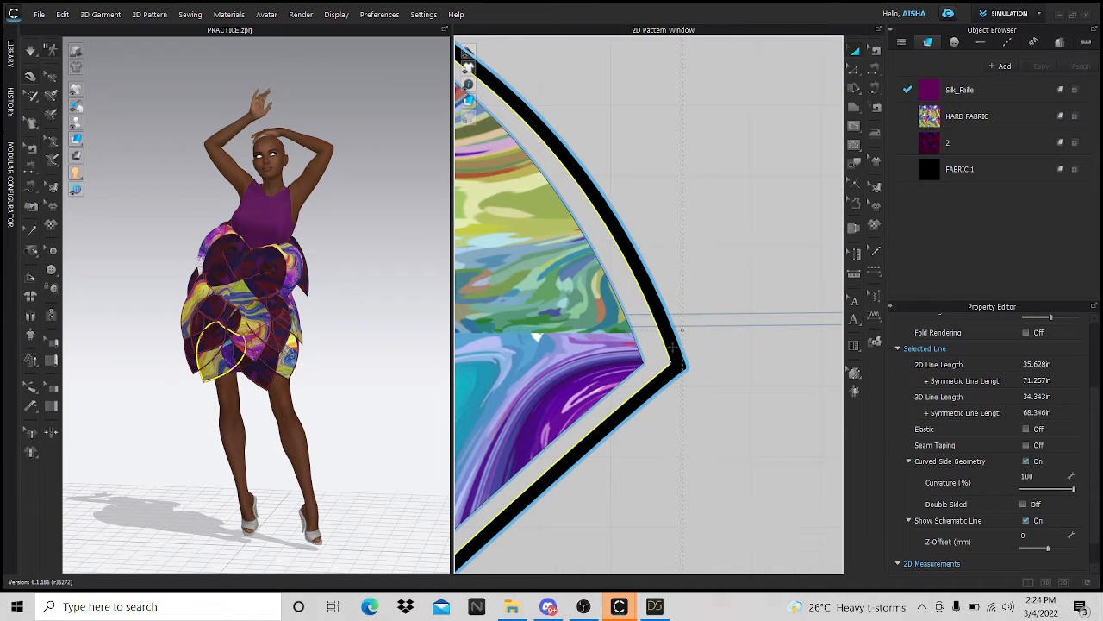
pyautogui.click(674, 348)
pyautogui.scroll(-2, 676, 353)
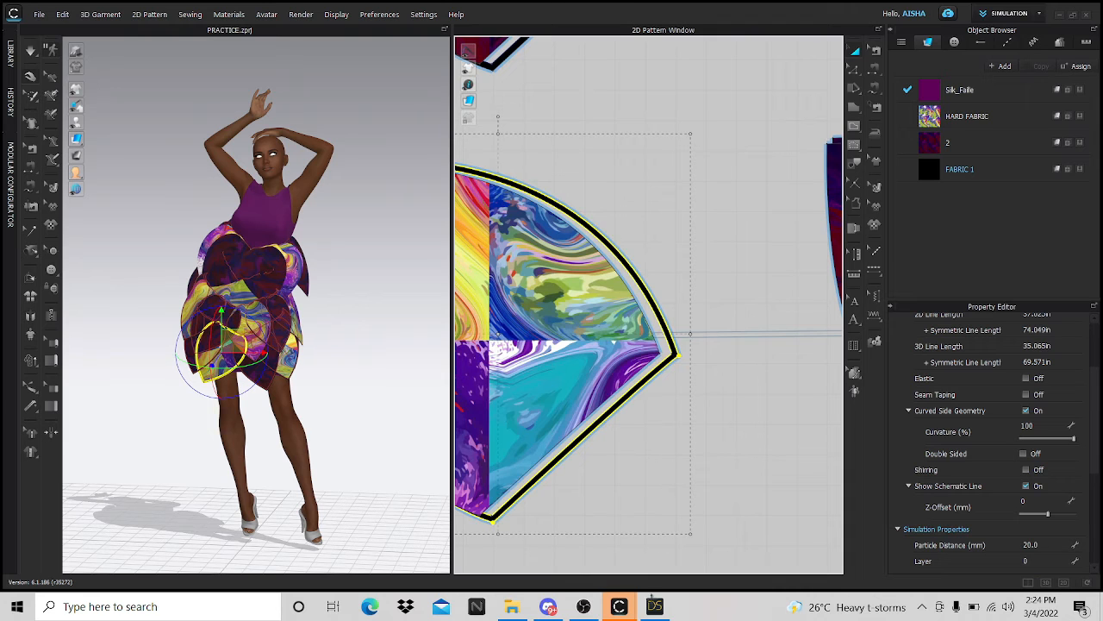
pyautogui.scroll(3, 633, 529)
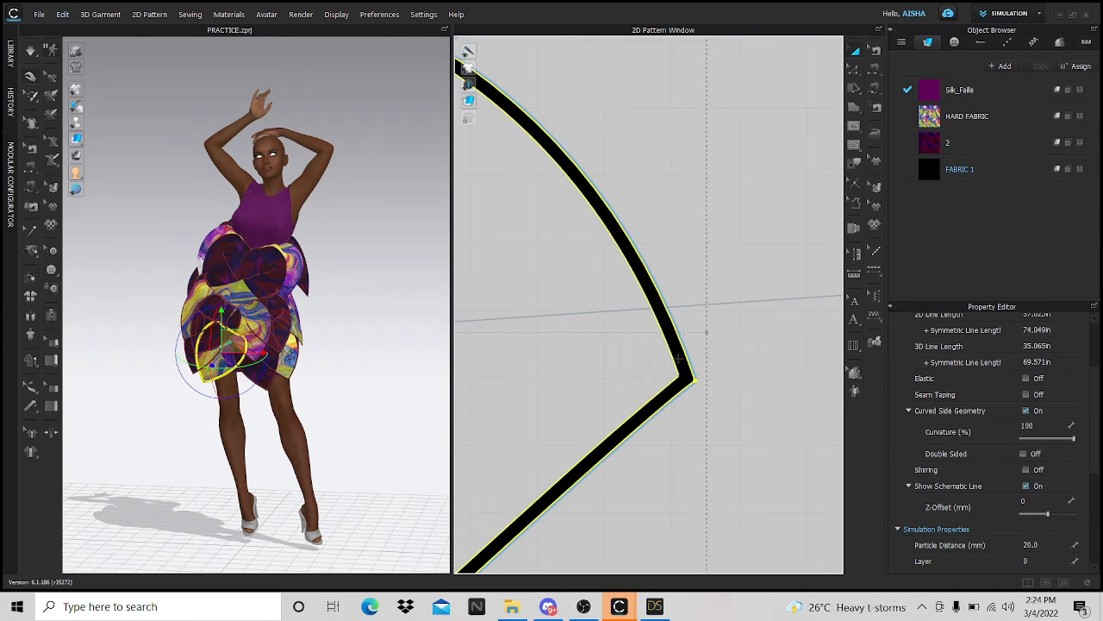
pyautogui.scroll(-6, 685, 362)
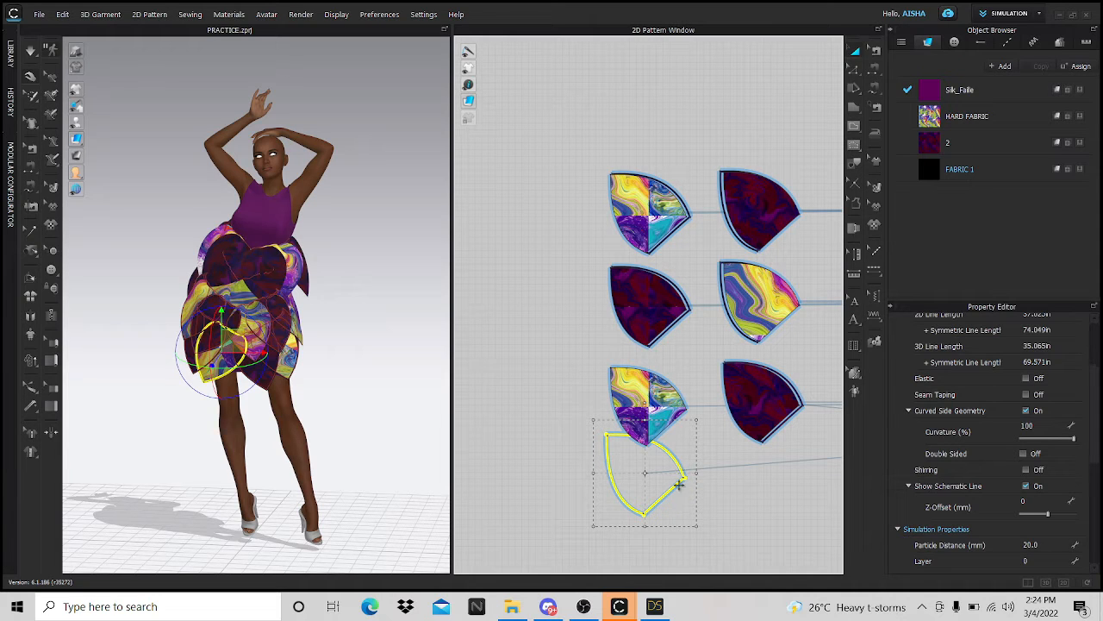
pyautogui.moveTo(679, 489); pyautogui.dragTo(679, 518)
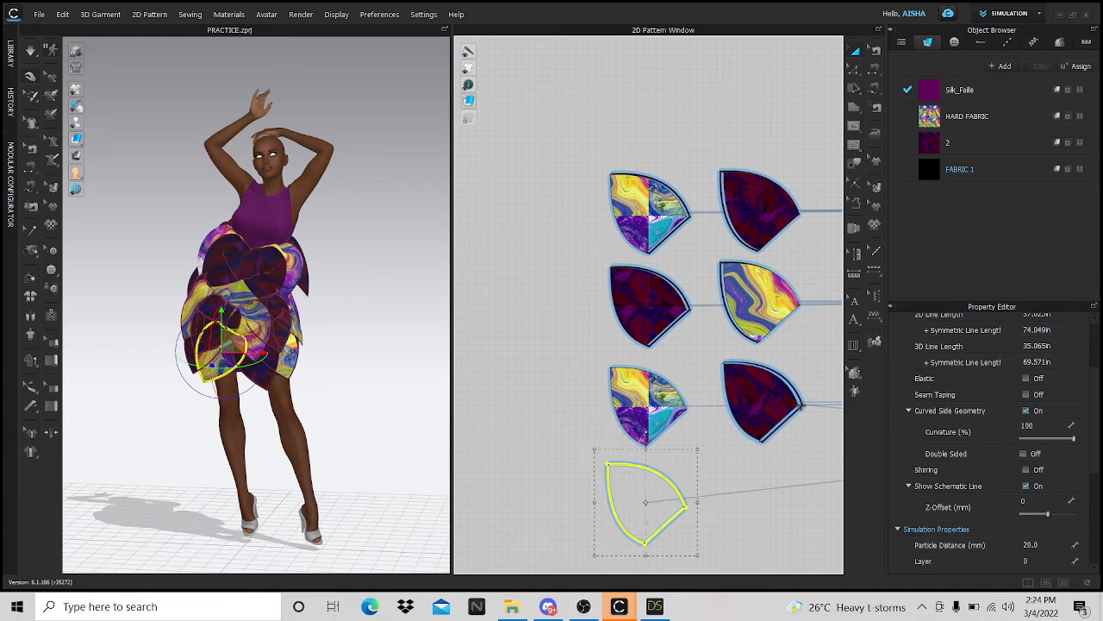
pyautogui.moveTo(802, 406); pyautogui.dragTo(796, 512)
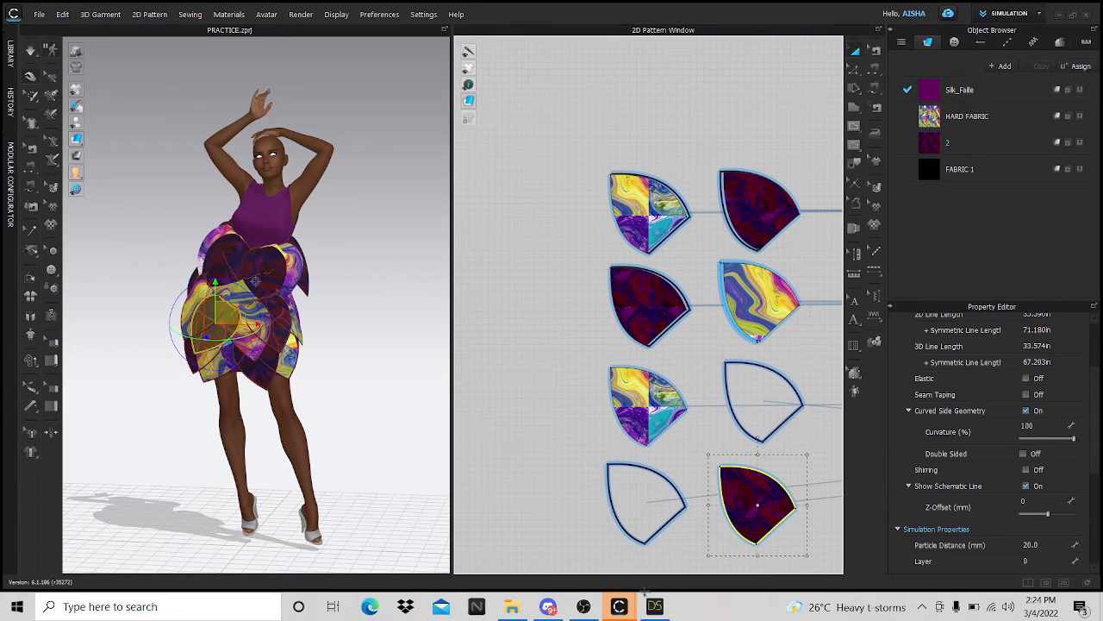
# - Paste a copy of the yellow swirl petal at the bottom of the layout
pyautogui.click(758, 302)
pyautogui.hotkey('ctrl', 'v')
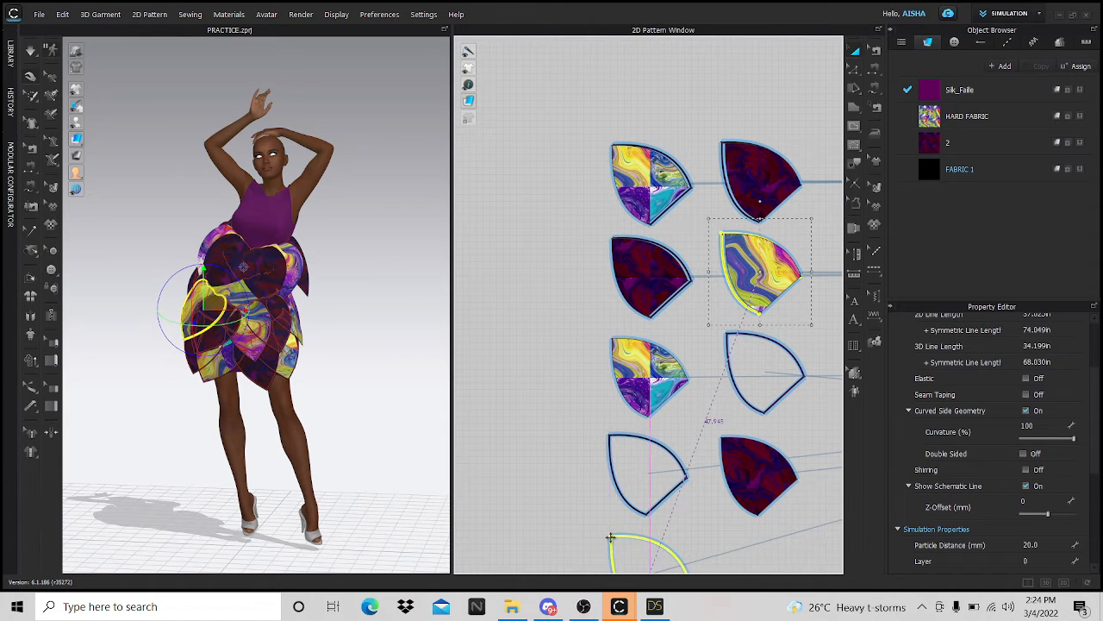
pyautogui.click(610, 535)
pyautogui.scroll(-3, 716, 190)
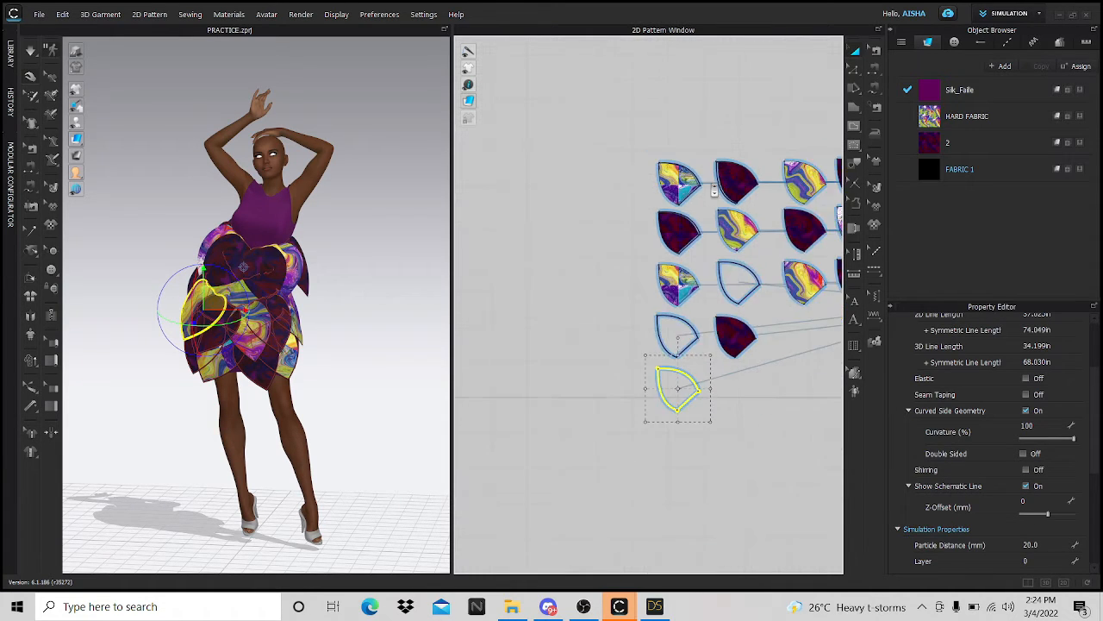
pyautogui.scroll(4, 725, 173)
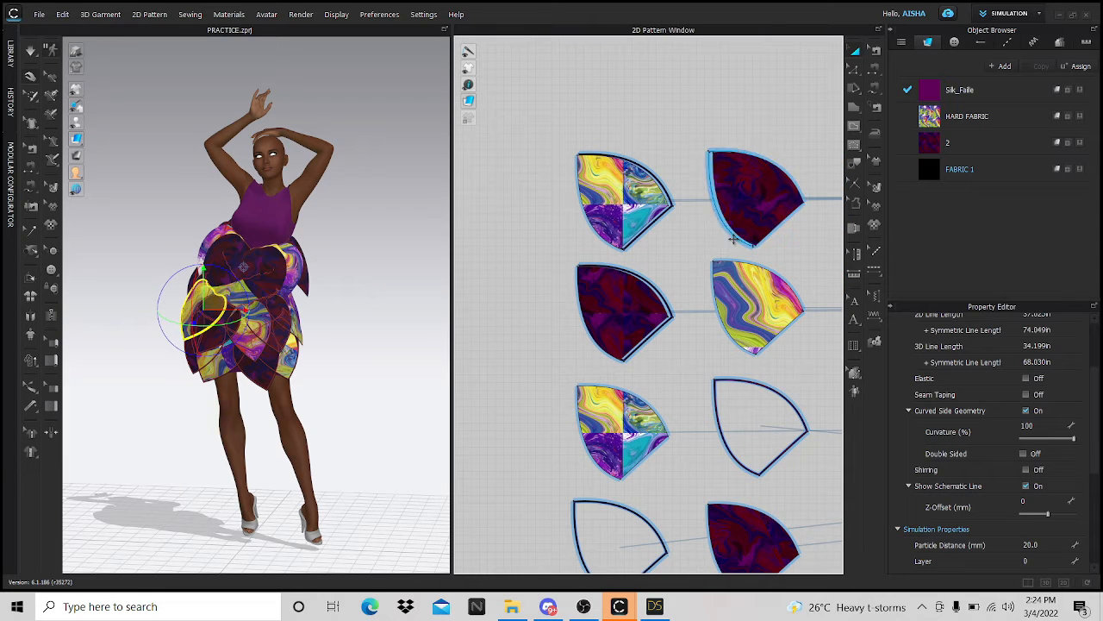
# - Place a copy of the top-right dark petal below the petals and dismiss the holes warning
pyautogui.click(732, 238)
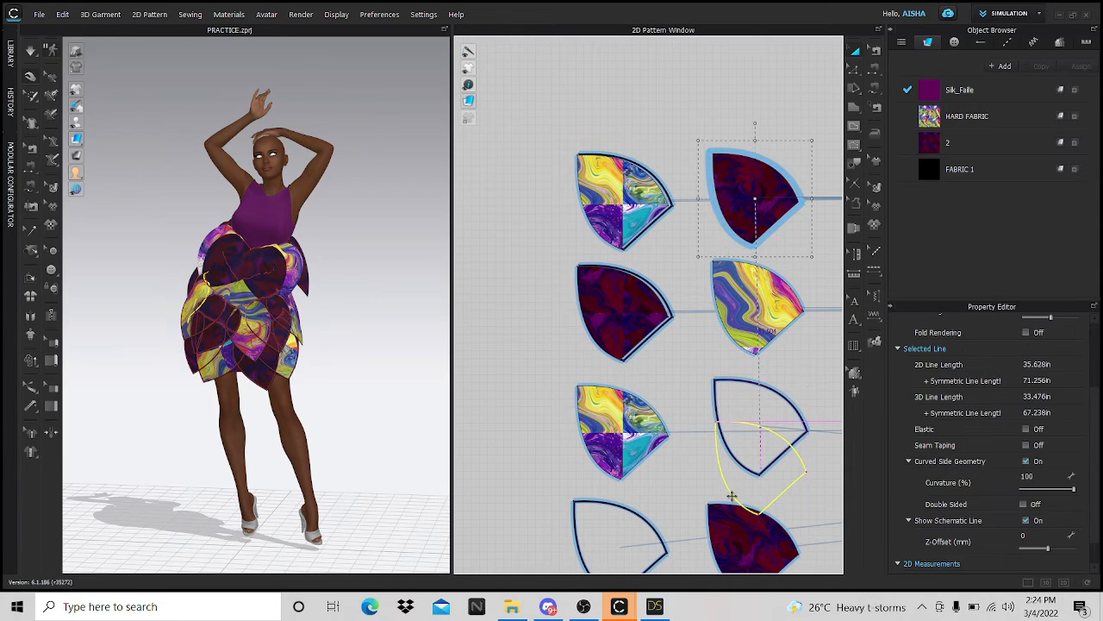
pyautogui.scroll(-2, 717, 489)
pyautogui.scroll(-2, 716, 489)
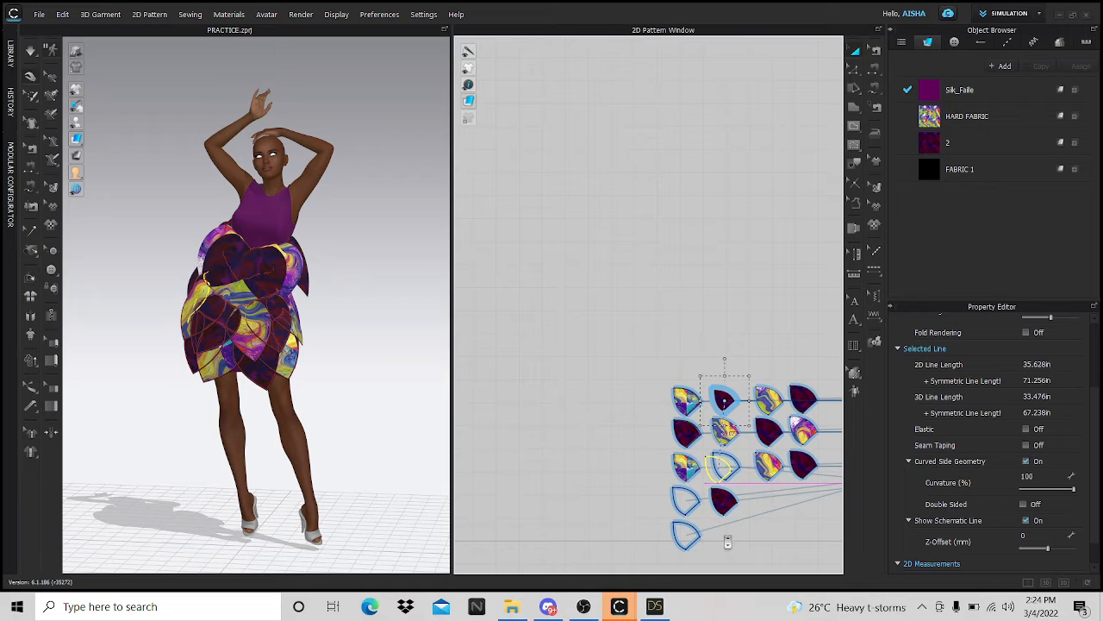
pyautogui.click(725, 556)
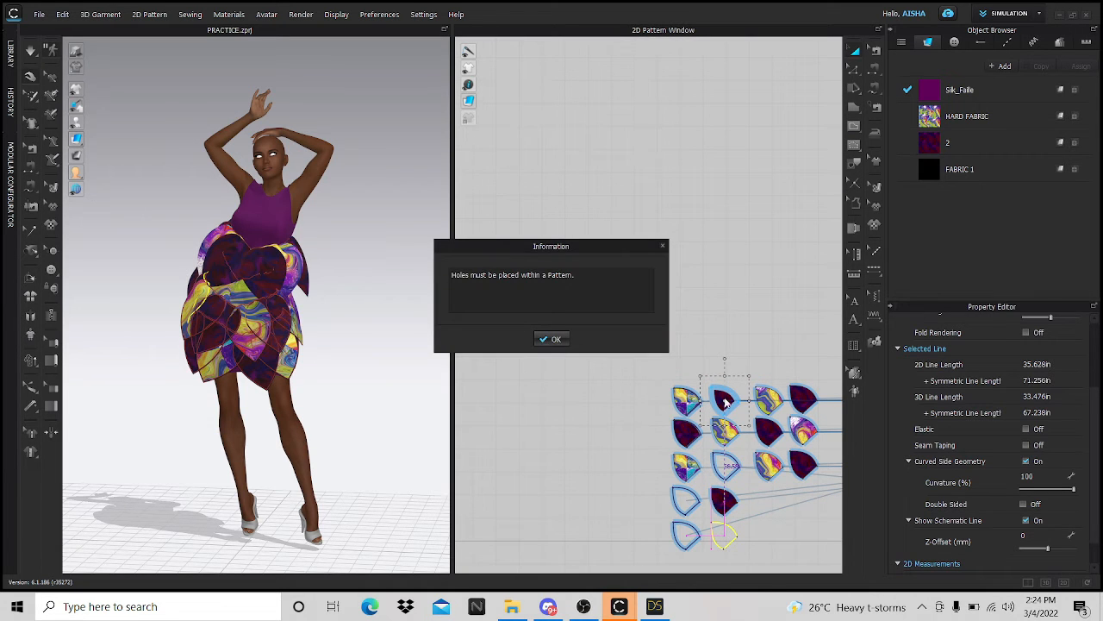
pyautogui.press('Return')
pyautogui.scroll(5, 725, 401)
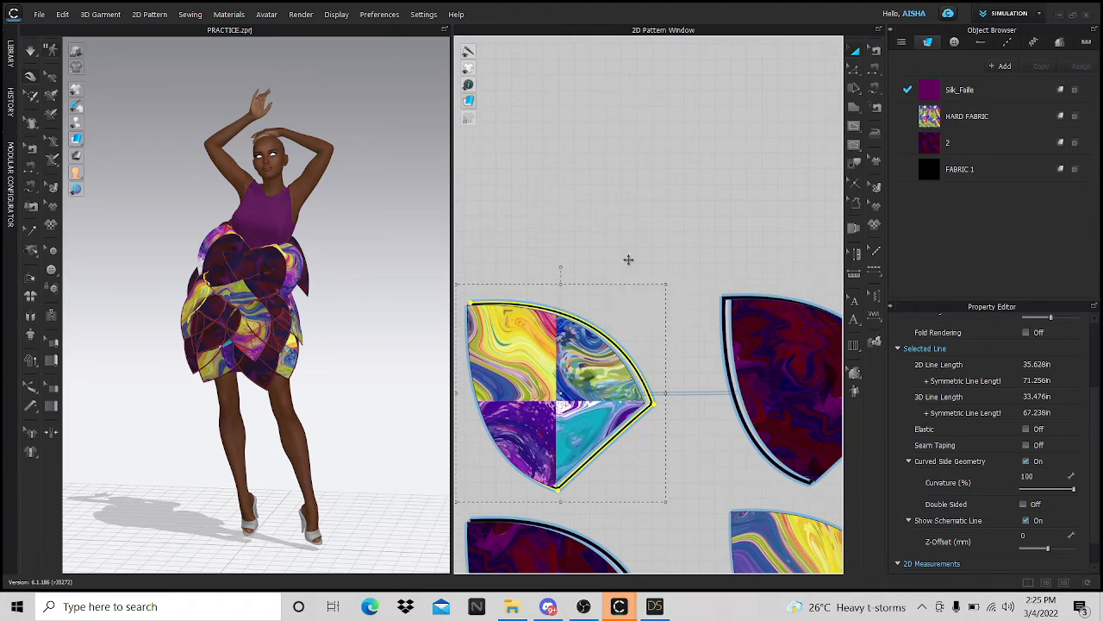
# - Paste three more petal copies along the top, dismissing the holes warning
pyautogui.hotkey('ctrl', 'v')
pyautogui.click(617, 170)
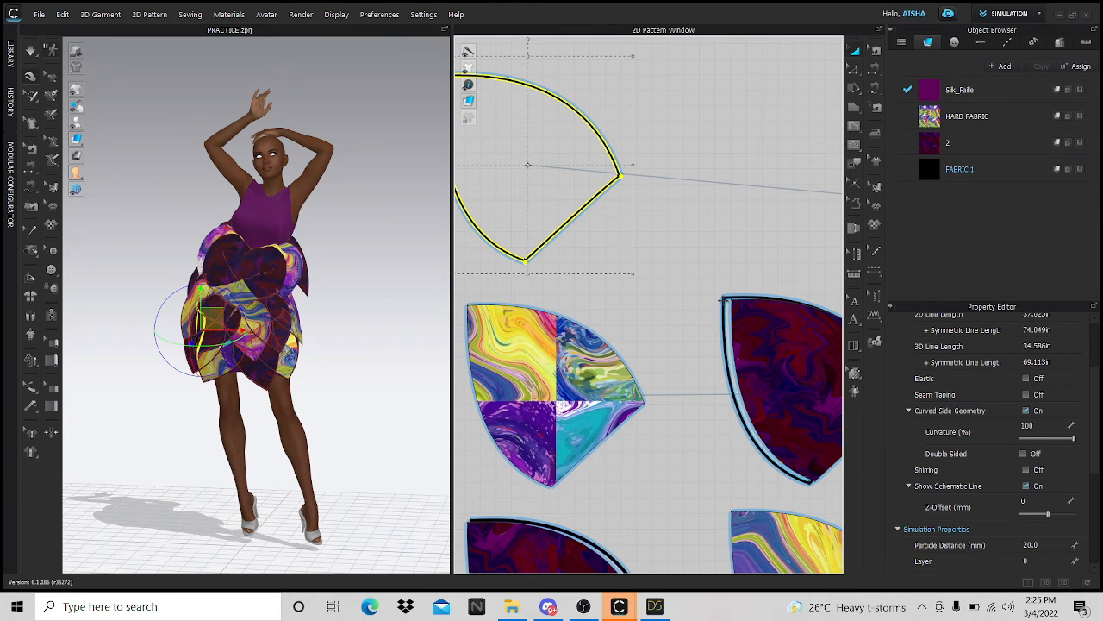
pyautogui.hotkey('ctrl', 'v')
pyautogui.click(714, 101)
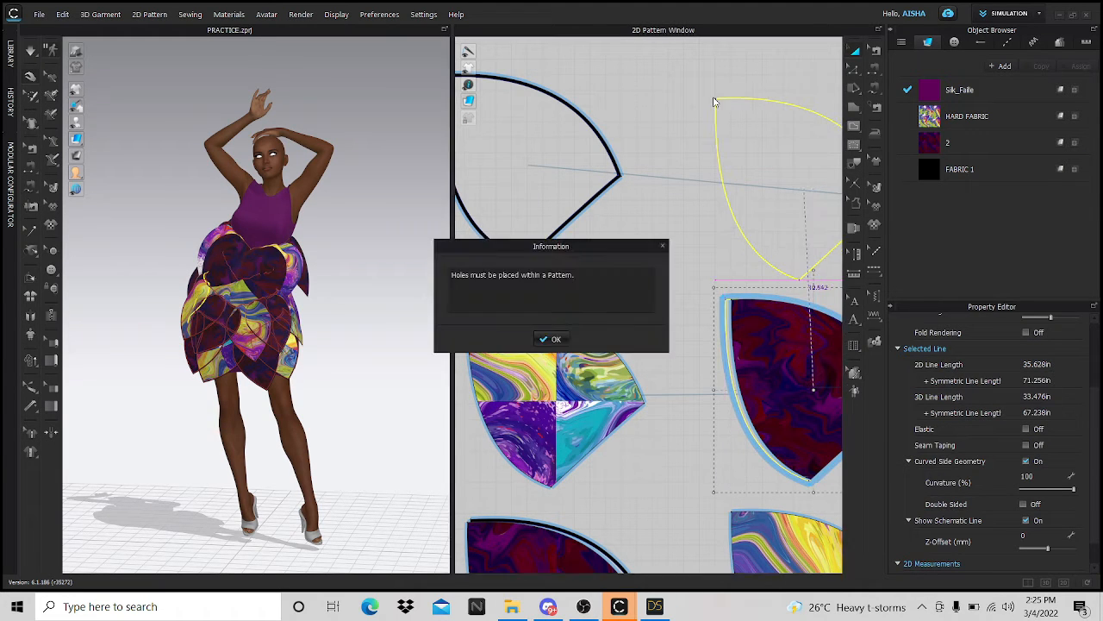
pyautogui.press('Return')
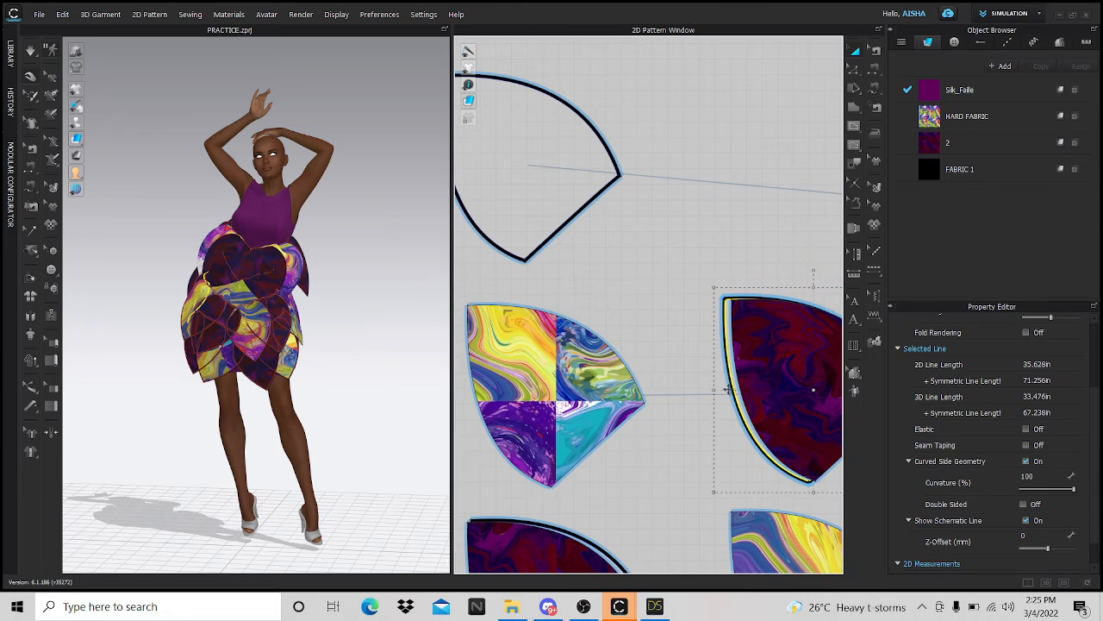
pyautogui.scroll(-3, 728, 392)
pyautogui.scroll(5, 732, 380)
pyautogui.scroll(-3, 742, 362)
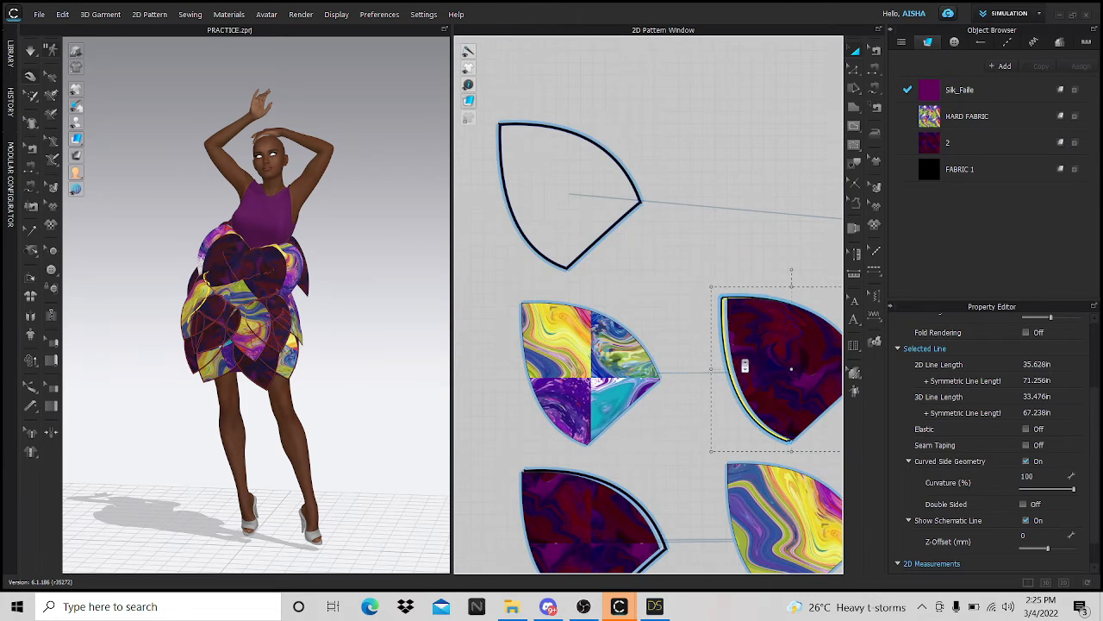
pyautogui.hotkey('ctrl', 'v')
pyautogui.click(759, 209)
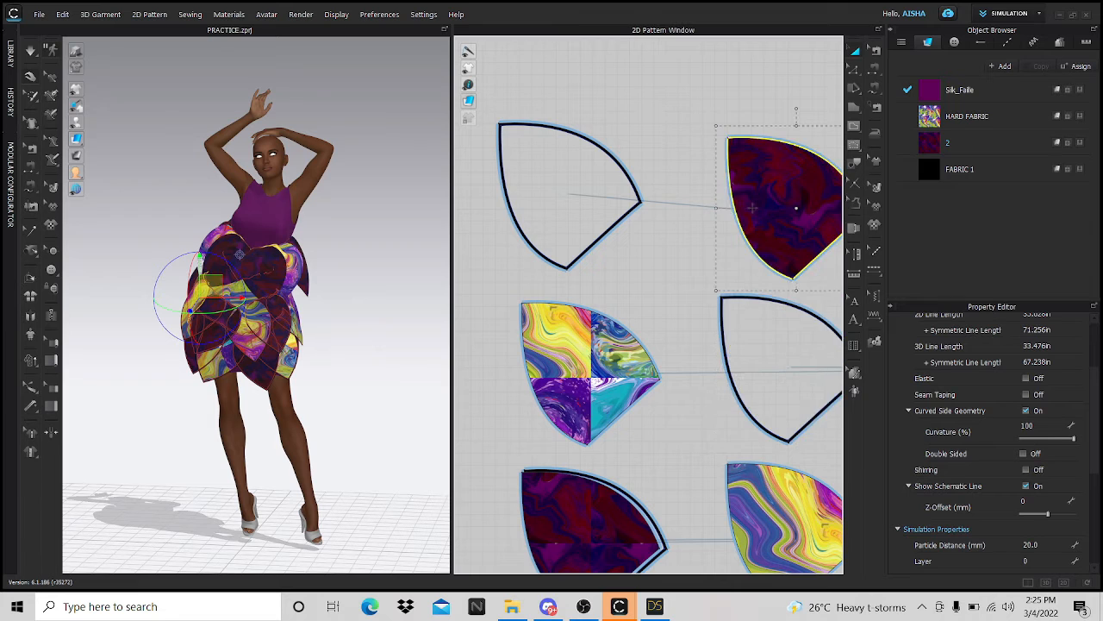
# - Move the dark third-row petal left and bring the petals right of the dress into view
pyautogui.scroll(-2, 670, 317)
pyautogui.moveTo(687, 315); pyautogui.dragTo(633, 312)
pyautogui.scroll(-3, 635, 366)
pyautogui.scroll(5, 763, 358)
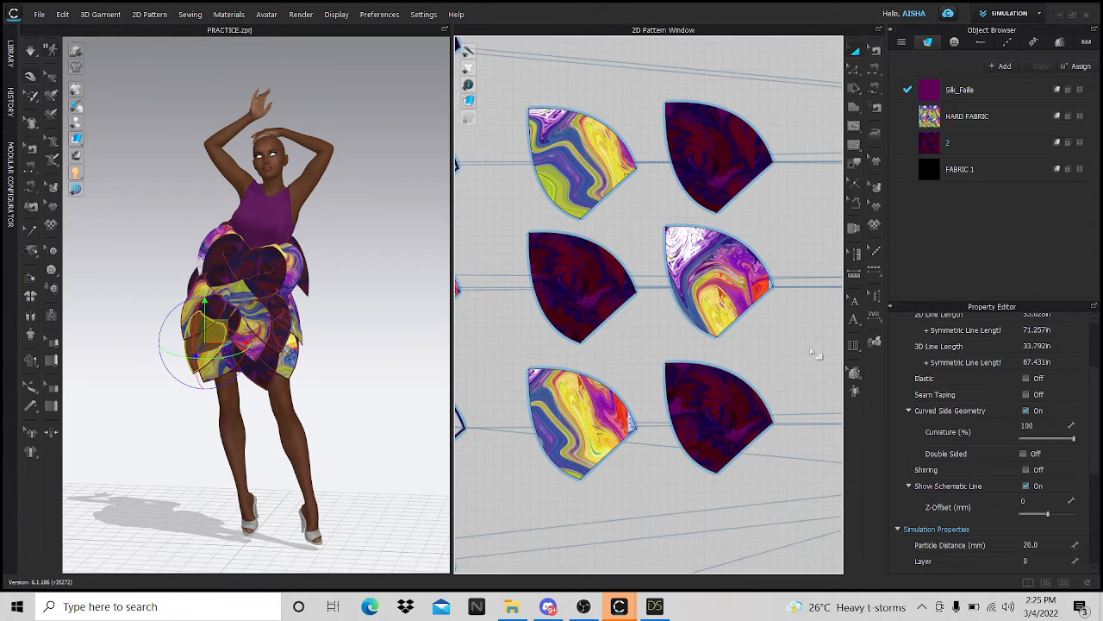
pyautogui.scroll(-4, 776, 352)
pyautogui.moveTo(776, 352); pyautogui.dragTo(522, 349, button='middle')
pyautogui.scroll(5, 701, 222)
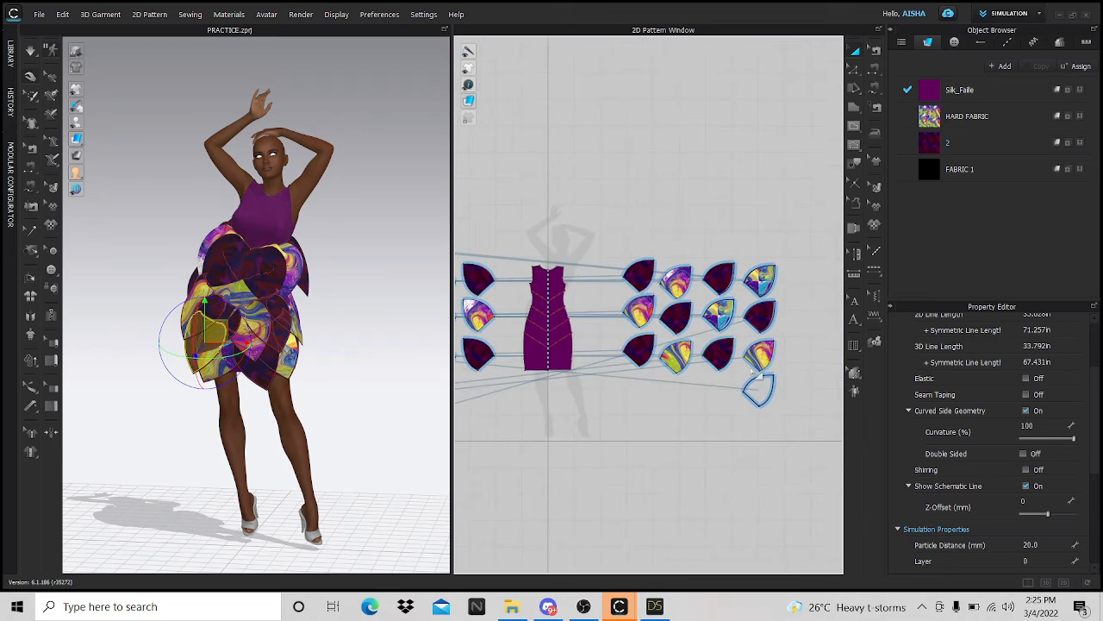
# - Move the dark top-row petal upward and paste a copy of the rightmost top-row petal
pyautogui.moveTo(705, 222); pyautogui.dragTo(696, 166)
pyautogui.click(765, 209)
pyautogui.hotkey('ctrl', 'v')
pyautogui.click(763, 154)
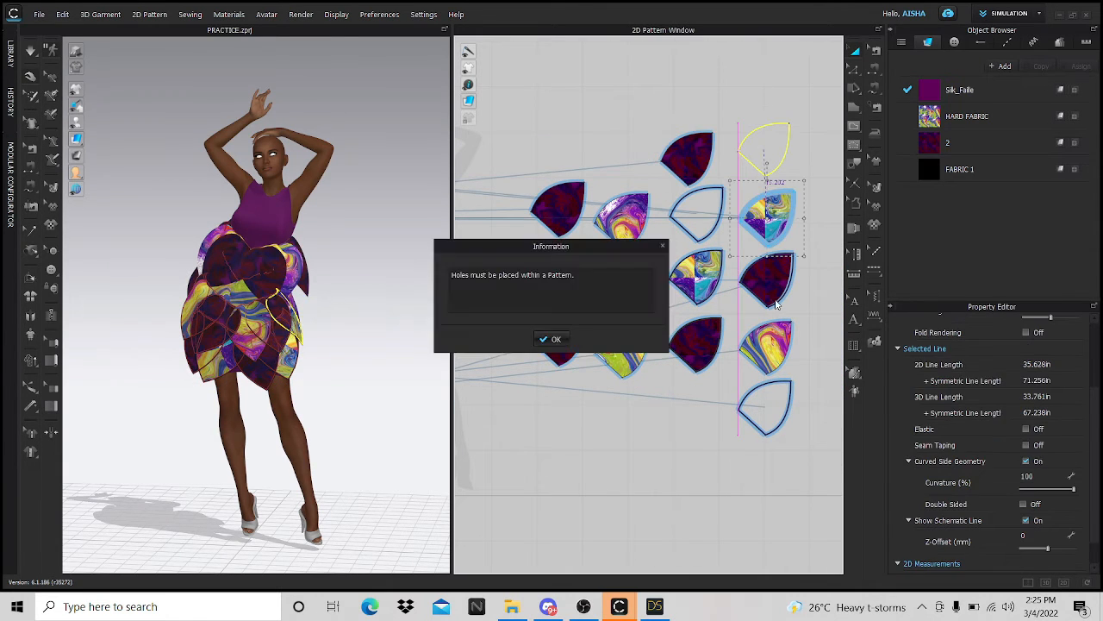
pyautogui.click(553, 340)
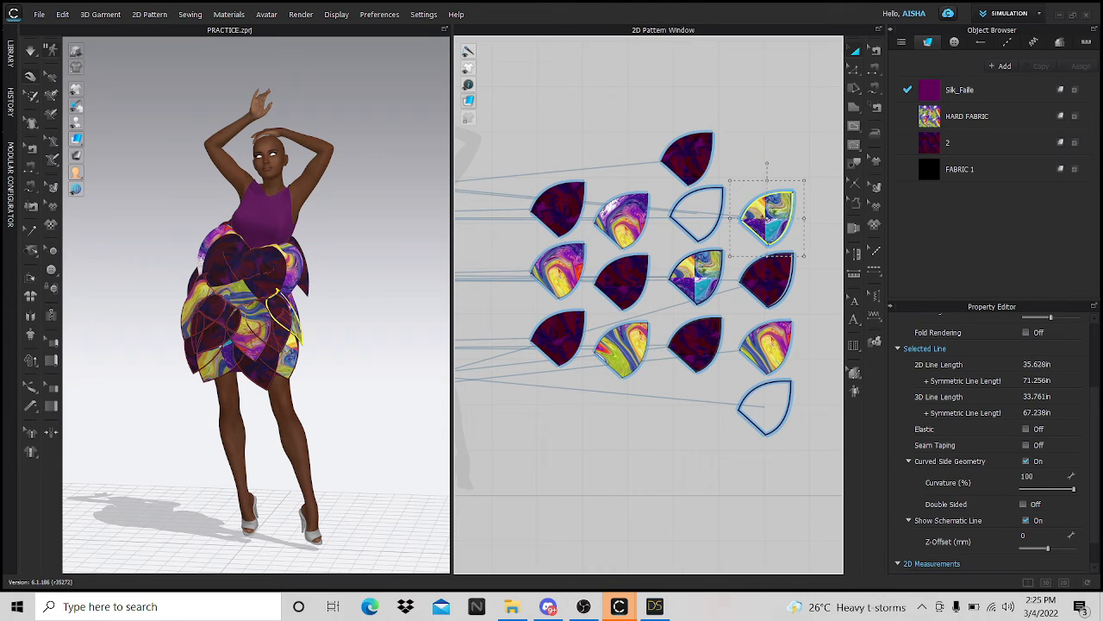
# - Paste two more petal copies, dismissing the holes and intersecting outlines warnings
pyautogui.hotkey('ctrl', 'v')
pyautogui.click(783, 292)
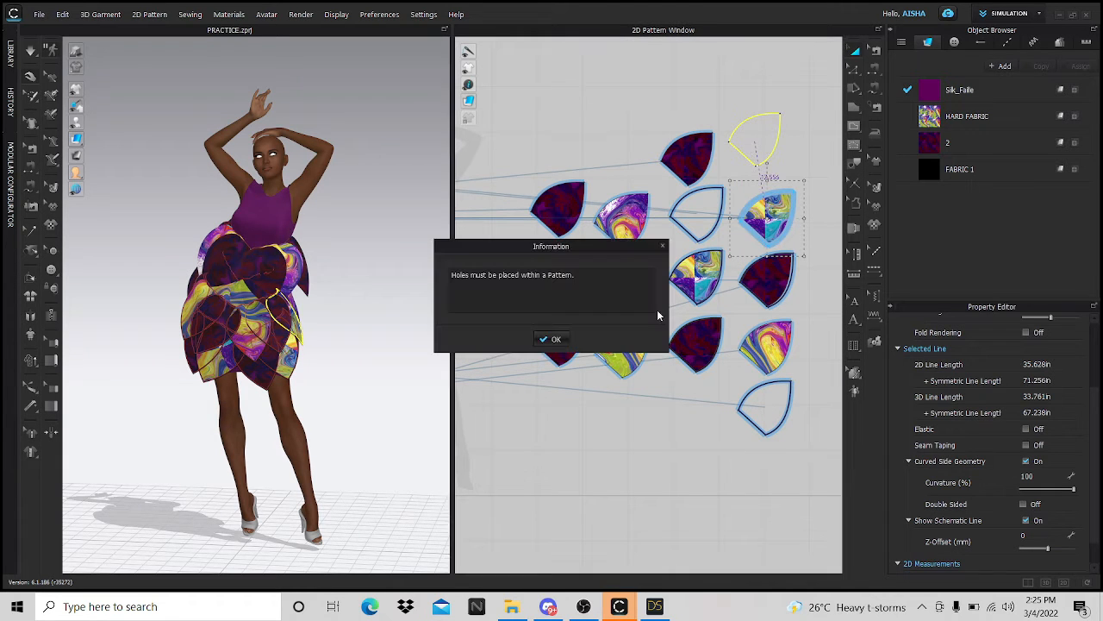
pyautogui.press('Return')
pyautogui.scroll(5, 776, 212)
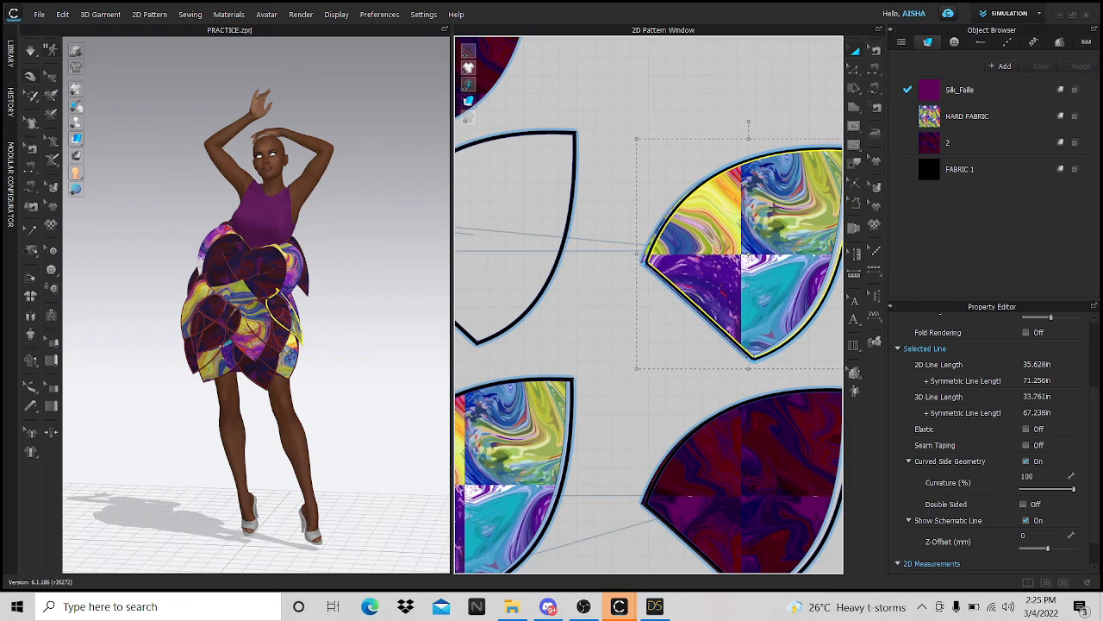
pyautogui.hotkey('ctrl', 'v')
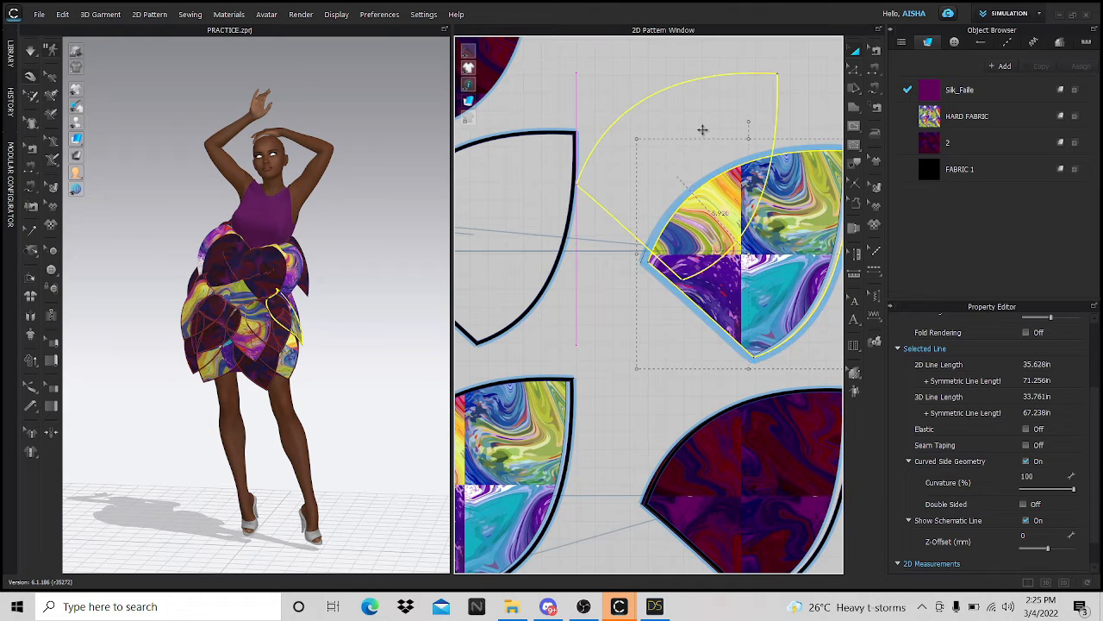
pyautogui.click(702, 130)
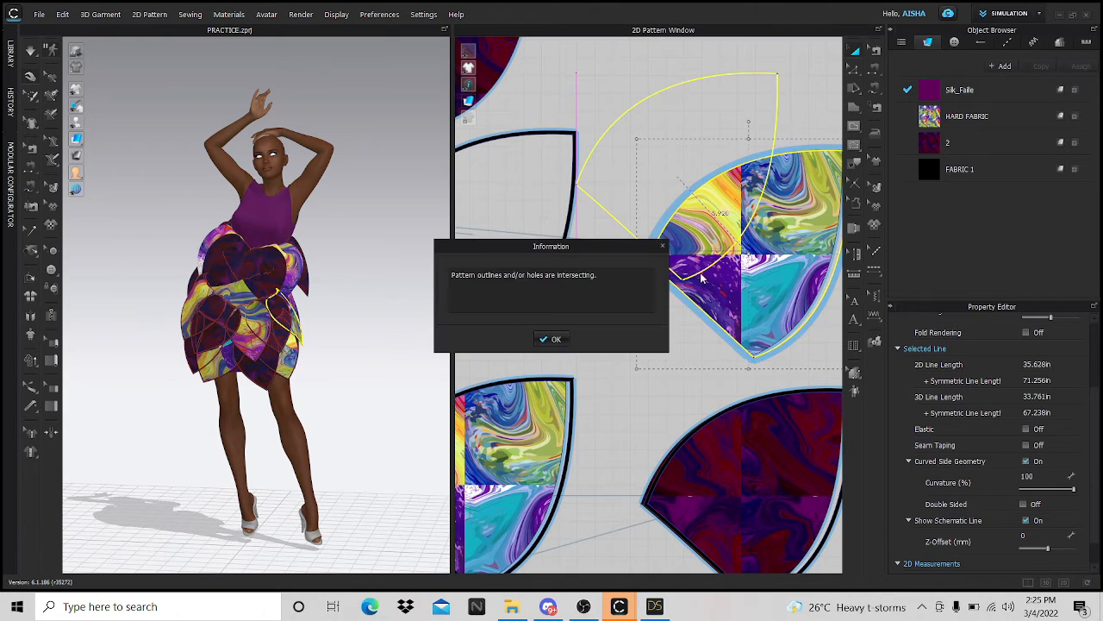
pyautogui.click(553, 341)
# - Stretch the petal's curved outer edge up and outward
pyautogui.scroll(-3, 687, 267)
pyautogui.scroll(6, 690, 269)
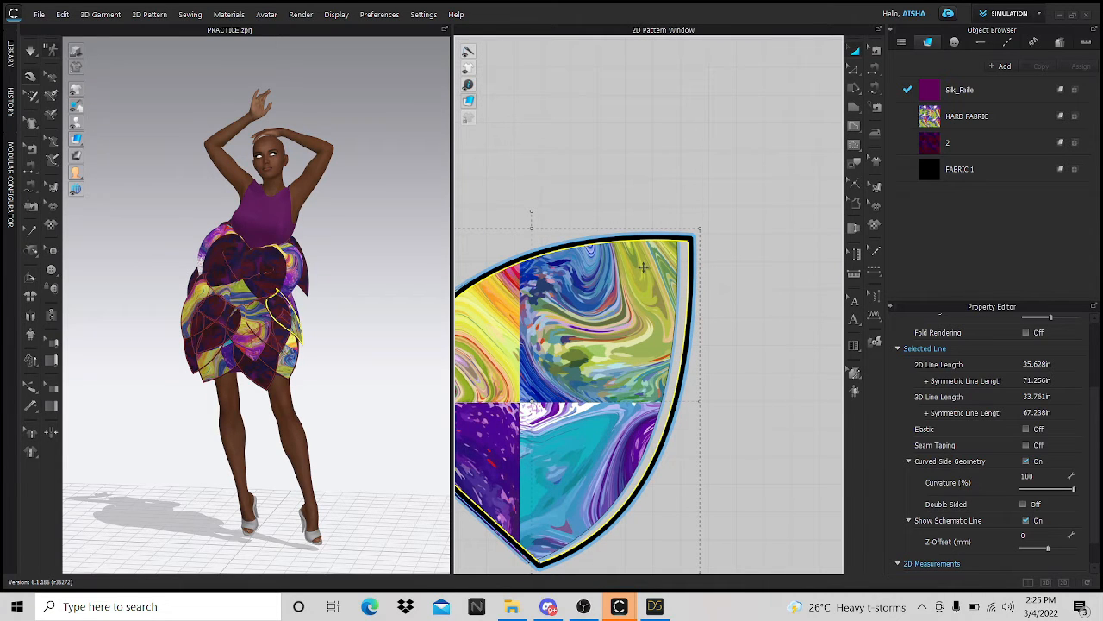
pyautogui.scroll(-2, 643, 268)
pyautogui.scroll(4, 714, 291)
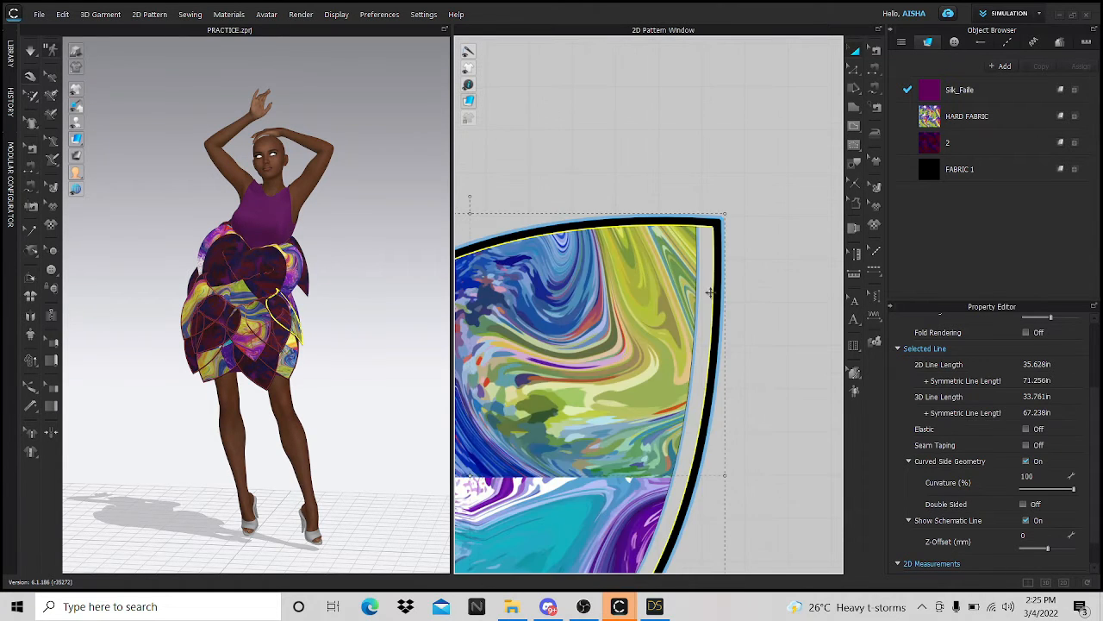
pyautogui.moveTo(721, 299); pyautogui.dragTo(778, 394)
pyautogui.scroll(-3, 698, 474)
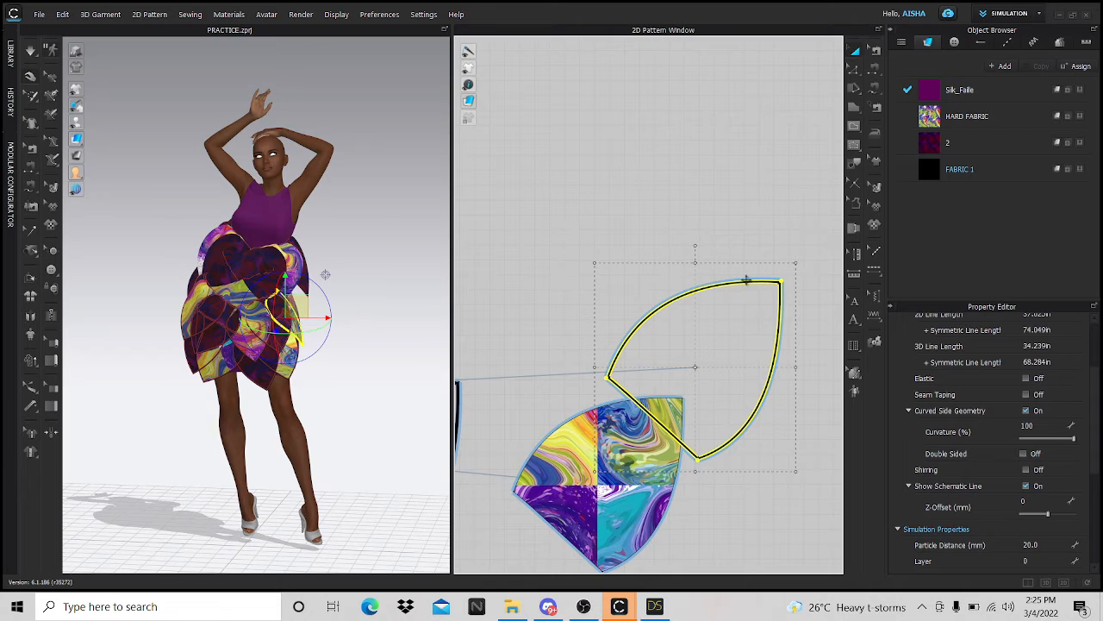
# - Move the reshaped petal up and left, then clone it beside a dark petal
pyautogui.moveTo(742, 278); pyautogui.dragTo(702, 170)
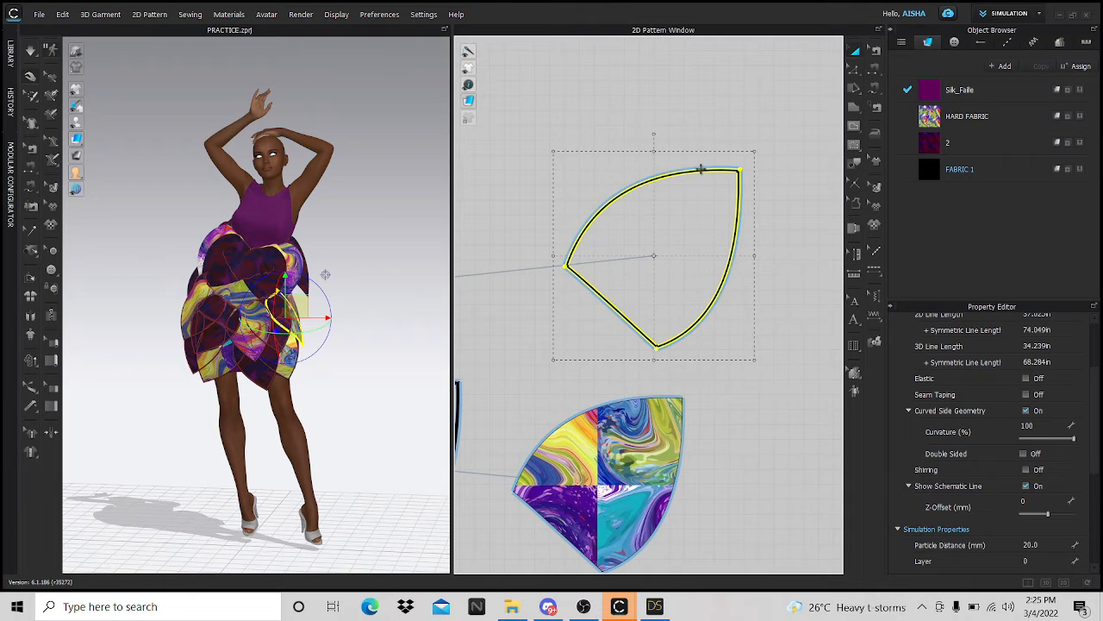
pyautogui.scroll(-5, 735, 324)
pyautogui.scroll(2, 735, 324)
pyautogui.hotkey('ctrl', 'v')
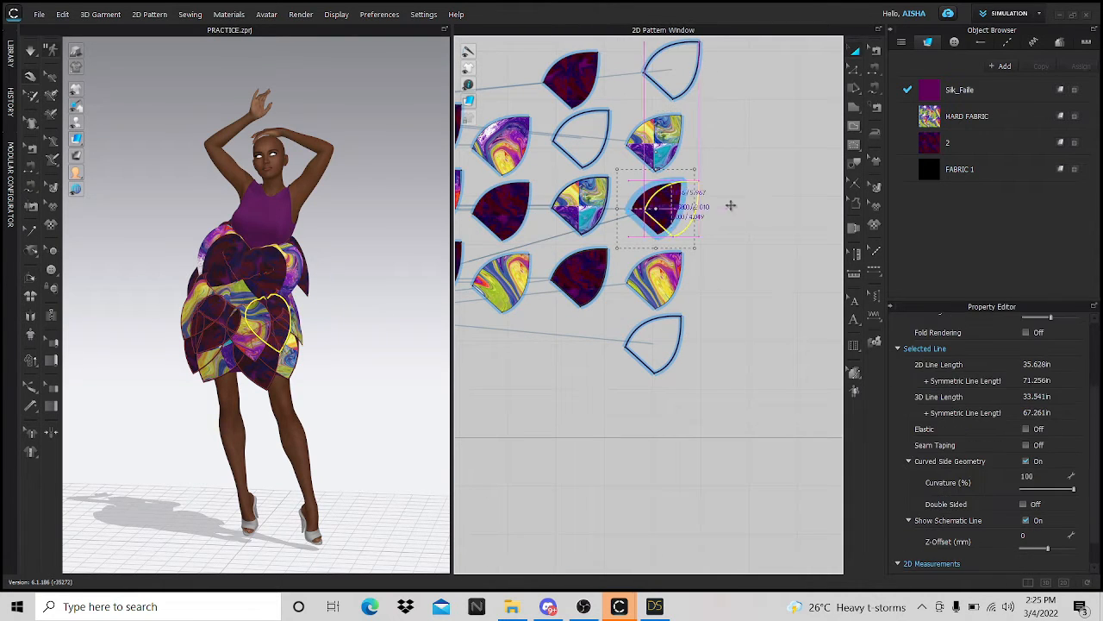
pyautogui.click(749, 207)
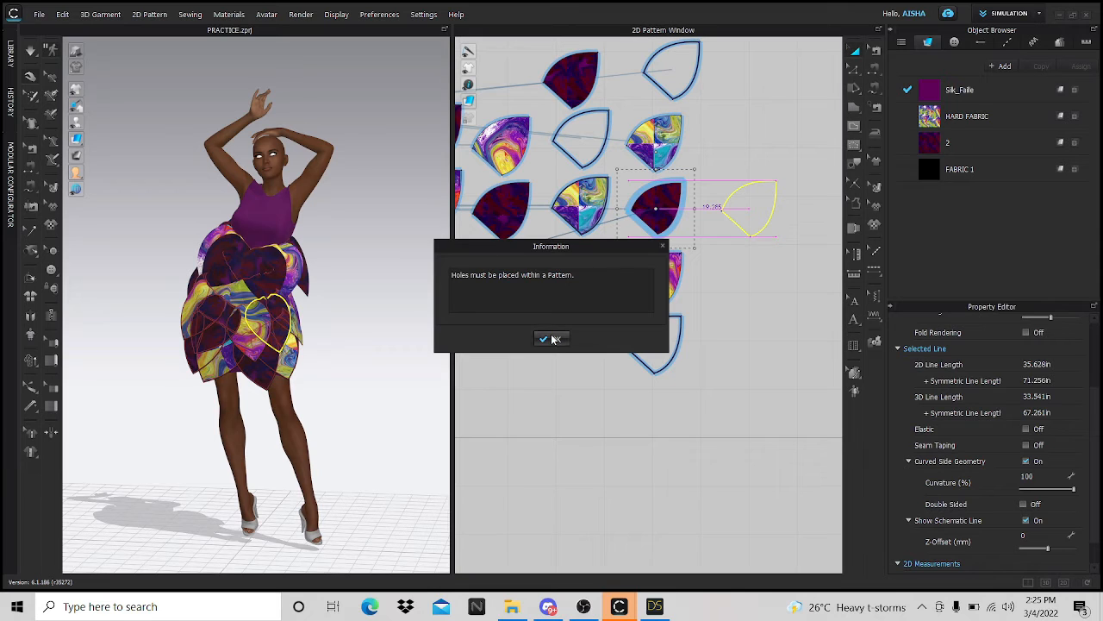
pyautogui.click(553, 339)
# - Clone the multicolour petal and drop the copy below the petal rows
pyautogui.scroll(2, 581, 194)
pyautogui.click(583, 197)
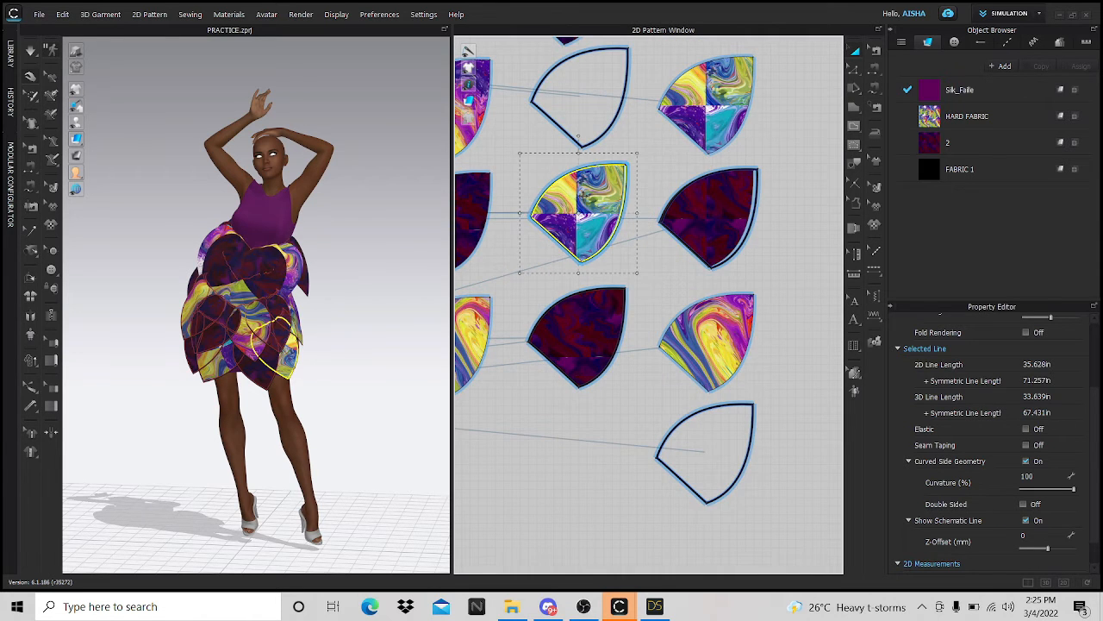
pyautogui.scroll(-2, 582, 196)
pyautogui.hotkey('ctrl', 'v')
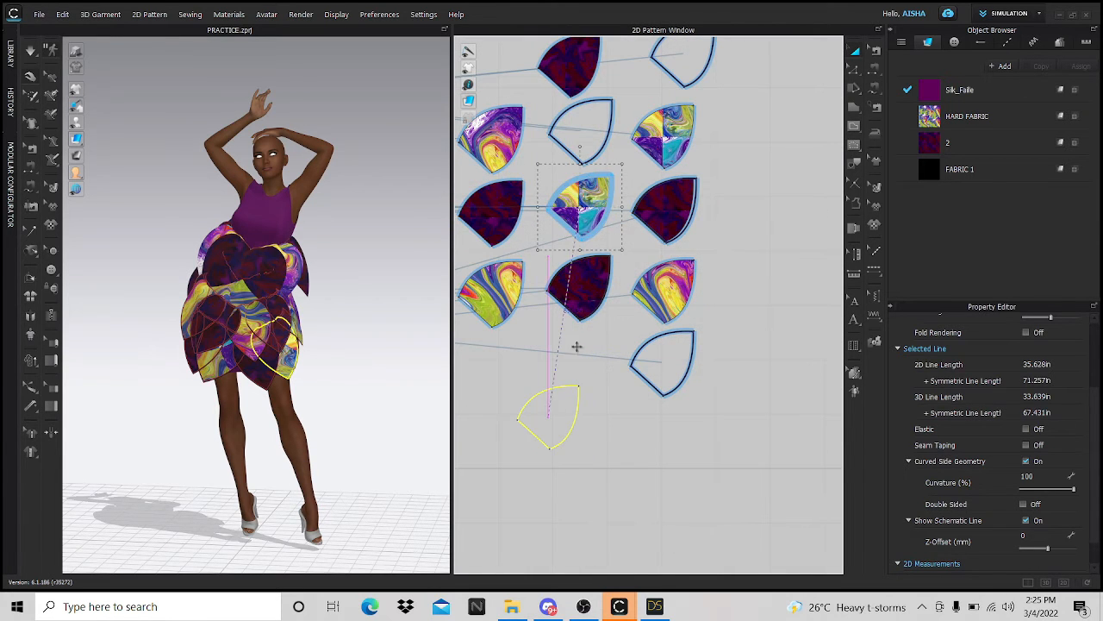
pyautogui.click(577, 346)
pyautogui.click(552, 339)
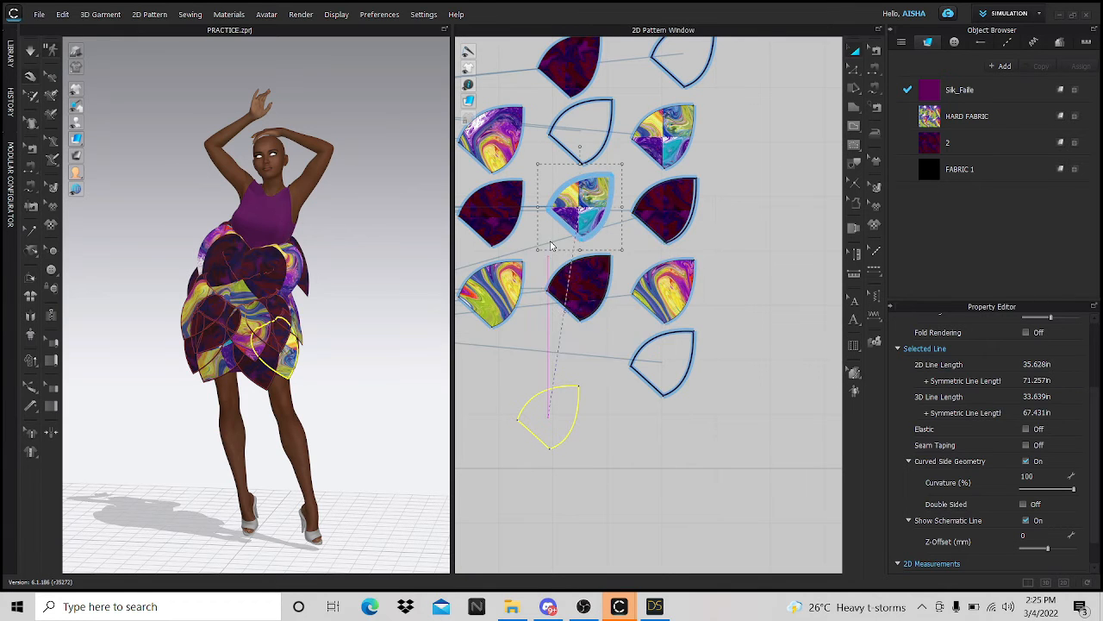
pyautogui.scroll(6, 551, 245)
# - Paste another multicolour petal copy and stretch the dark petal's curved edge outward
pyautogui.click(727, 296)
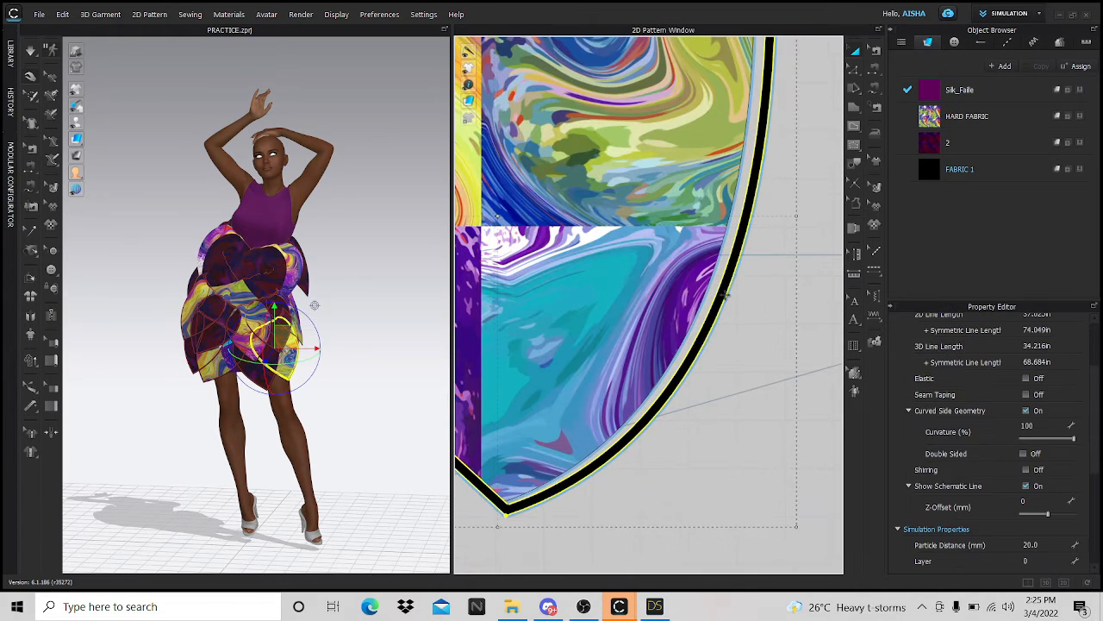
pyautogui.scroll(-6, 725, 295)
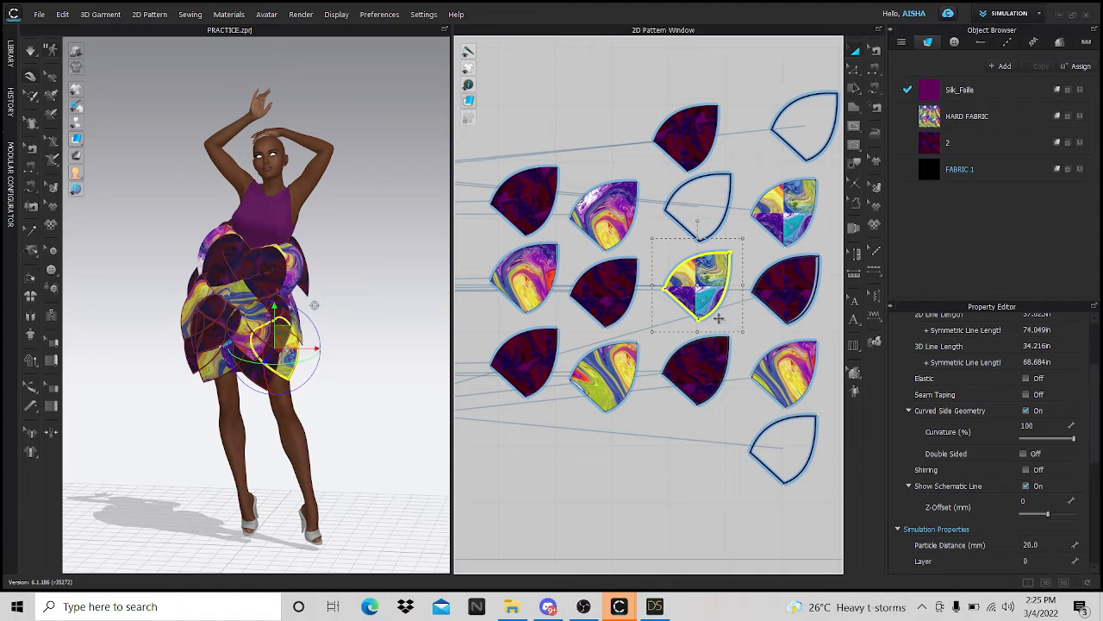
pyautogui.hotkey('ctrl', 'v')
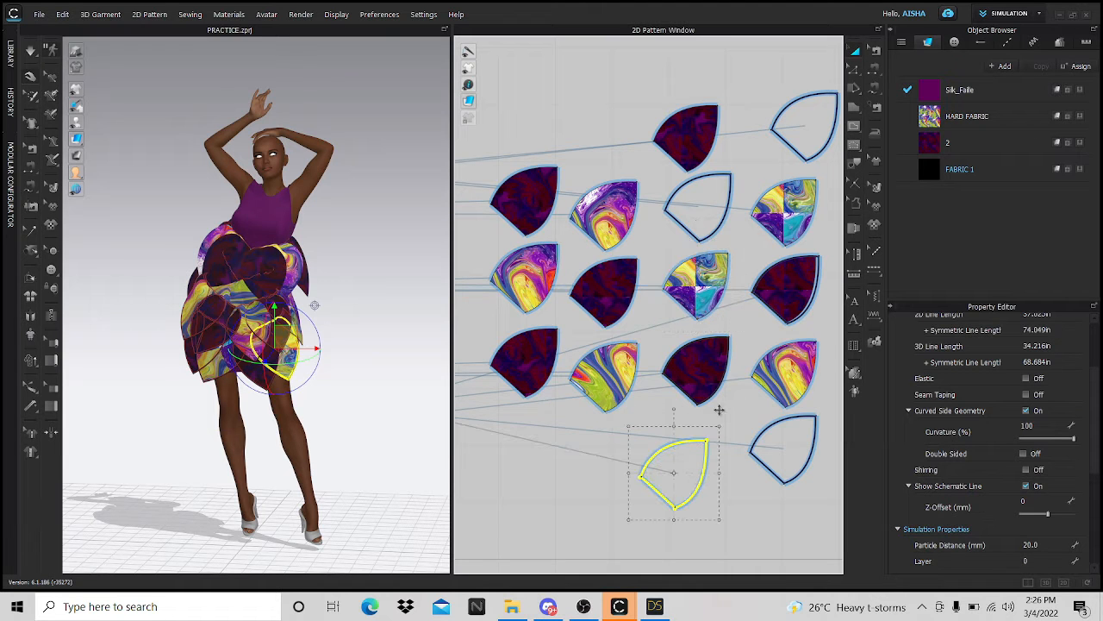
pyautogui.click(805, 275)
pyautogui.scroll(5, 809, 283)
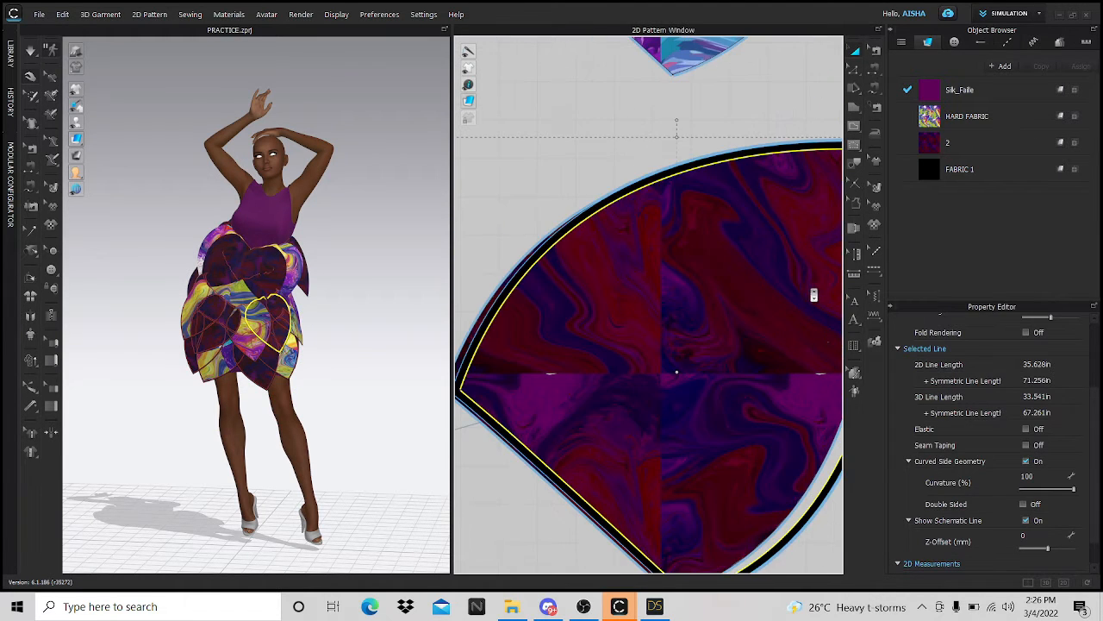
pyautogui.scroll(-3, 703, 389)
pyautogui.scroll(3, 742, 413)
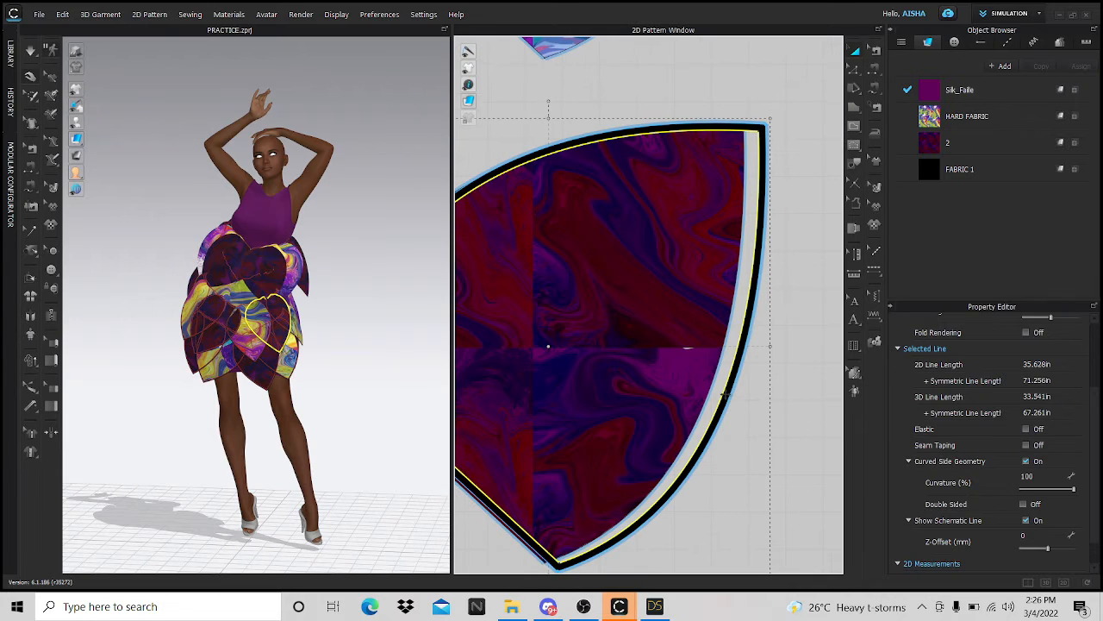
pyautogui.moveTo(778, 399); pyautogui.dragTo(679, 401)
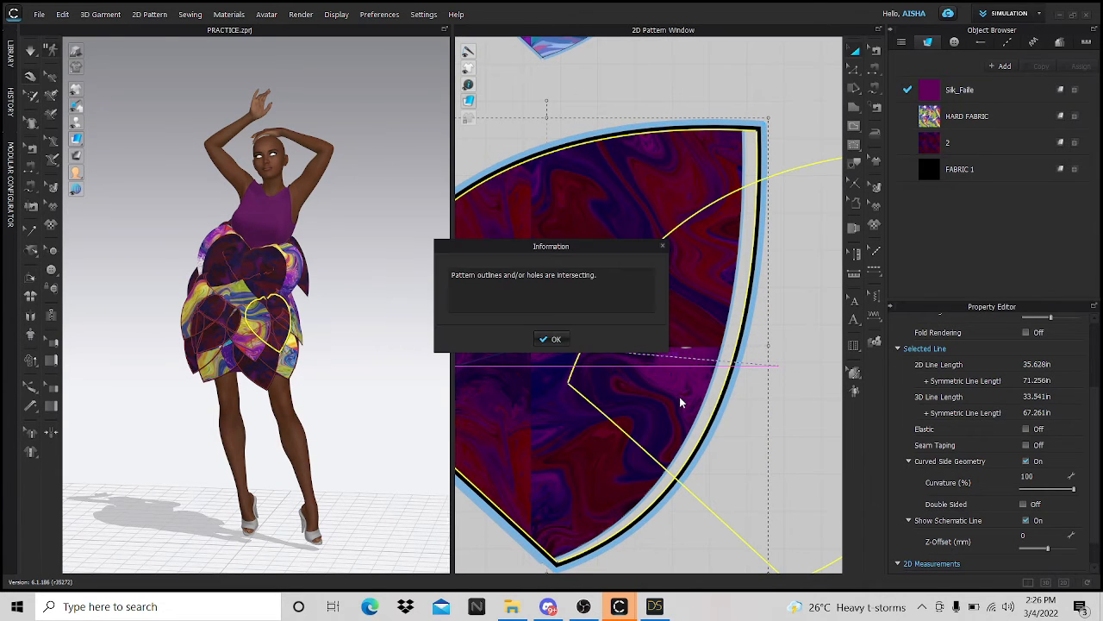
pyautogui.click(556, 338)
# - Move the dark petal piece to the right, then switch to the UV Editor workspace
pyautogui.scroll(-5, 561, 348)
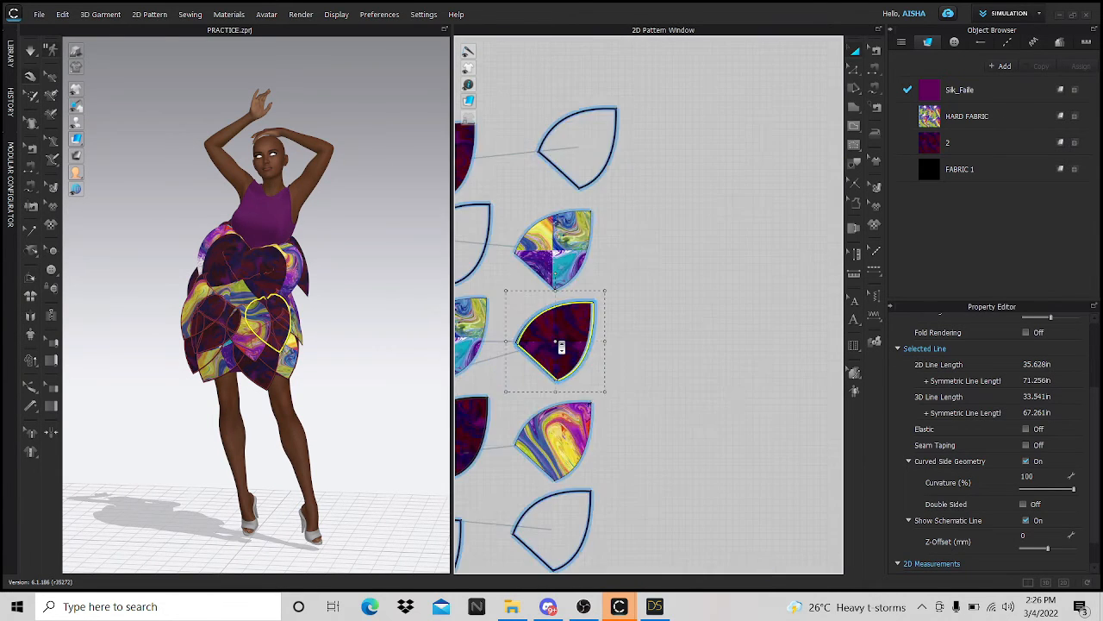
pyautogui.scroll(2, 603, 365)
pyautogui.scroll(2, 604, 365)
pyautogui.click(526, 308)
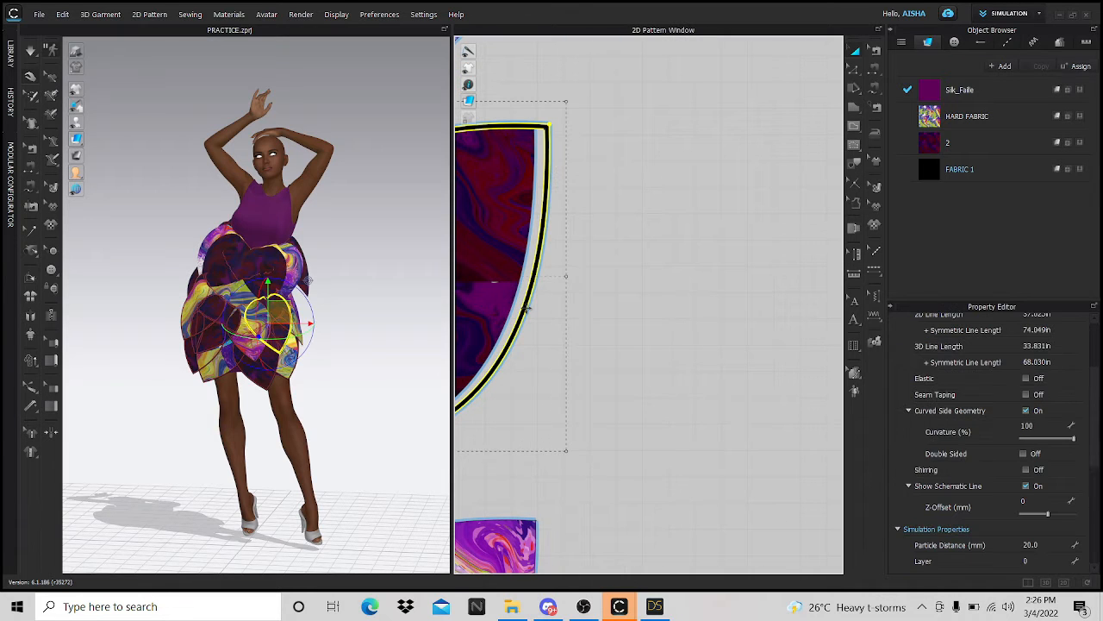
pyautogui.moveTo(528, 309); pyautogui.dragTo(834, 313)
pyautogui.scroll(-5, 706, 313)
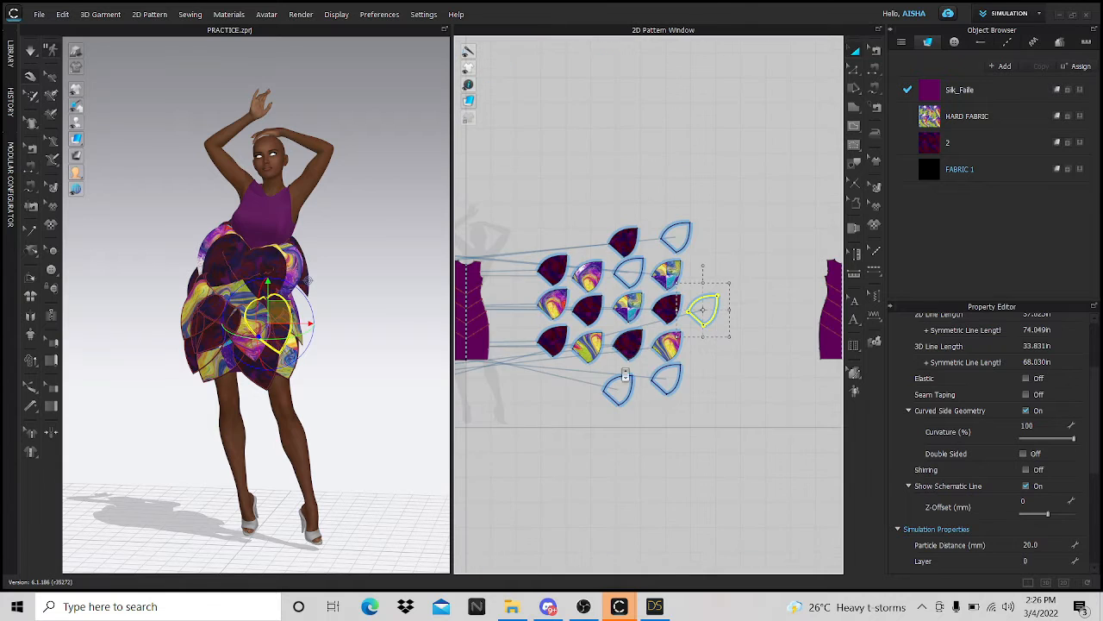
pyautogui.scroll(4, 626, 375)
pyautogui.scroll(-5, 633, 384)
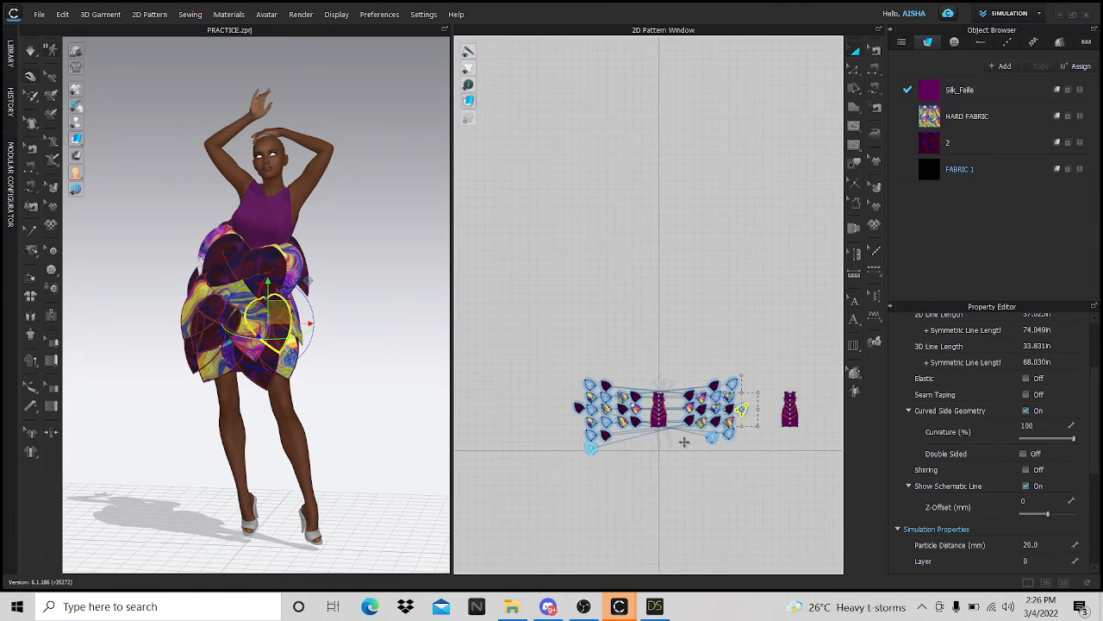
pyautogui.scroll(2, 655, 440)
pyautogui.click(524, 339)
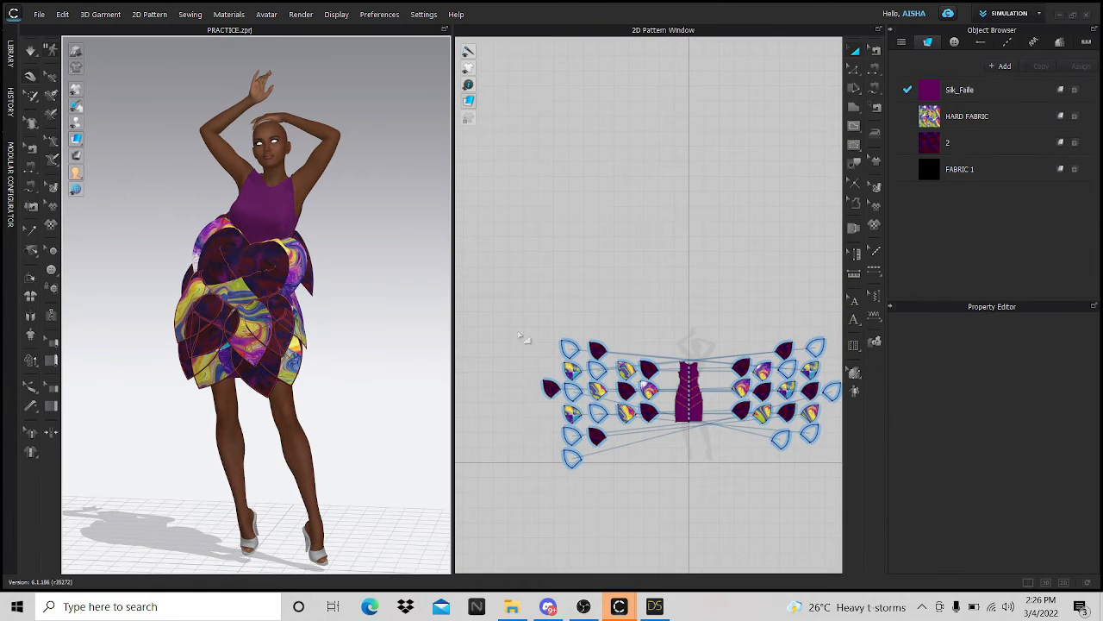
pyautogui.click(1040, 13)
pyautogui.click(1001, 163)
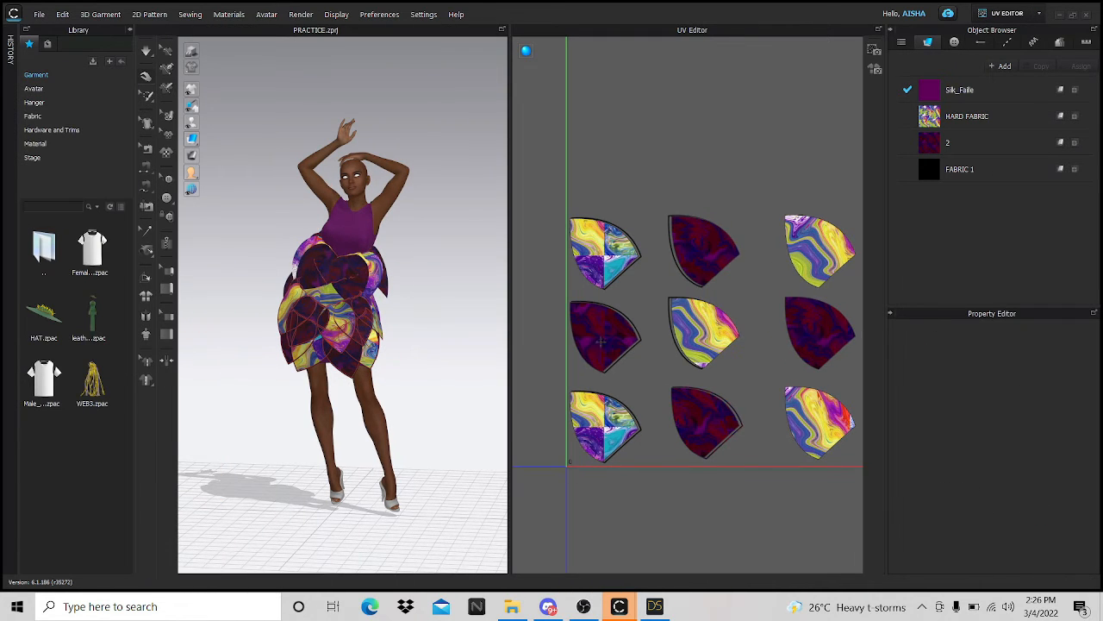
# - Reset the UVs to the 2D pattern arrangement
pyautogui.rightClick(687, 407)
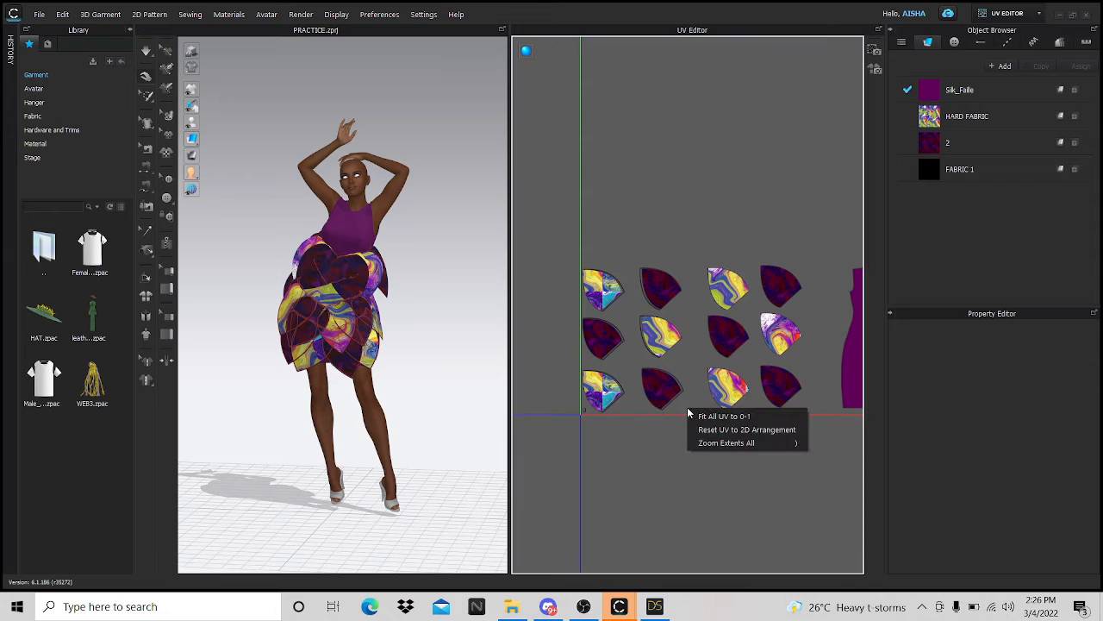
pyautogui.click(737, 429)
pyautogui.scroll(-3, 629, 383)
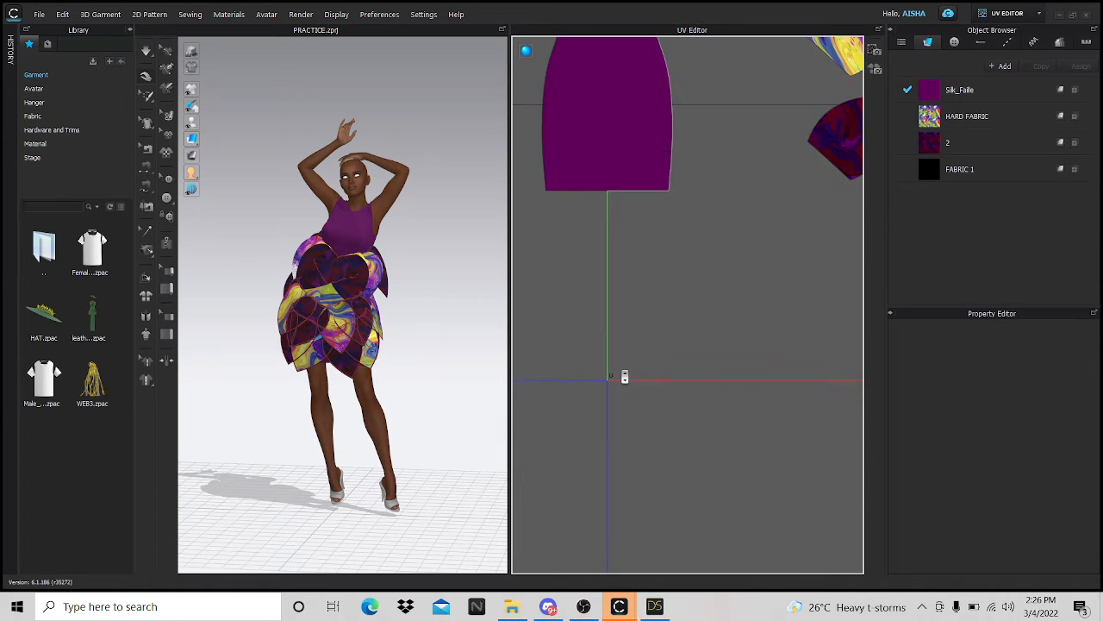
pyautogui.scroll(-3, 624, 377)
# - Fit all UVs into the 0–1 range and bring up the Bake Textures save window
pyautogui.rightClick(621, 373)
pyautogui.click(671, 410)
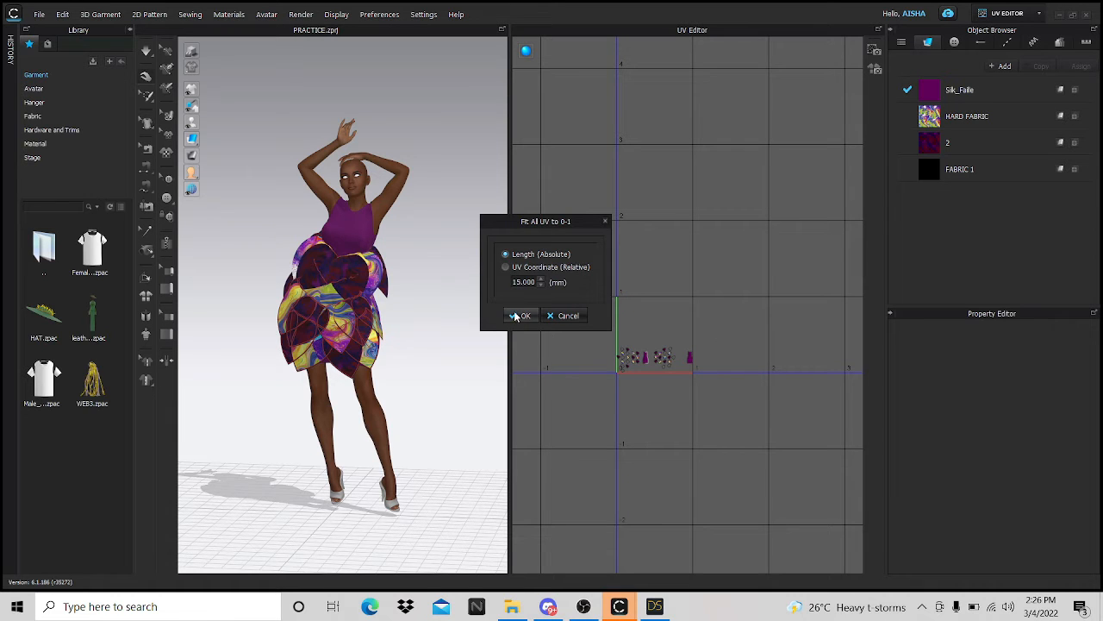
pyautogui.click(519, 315)
pyautogui.scroll(10, 595, 374)
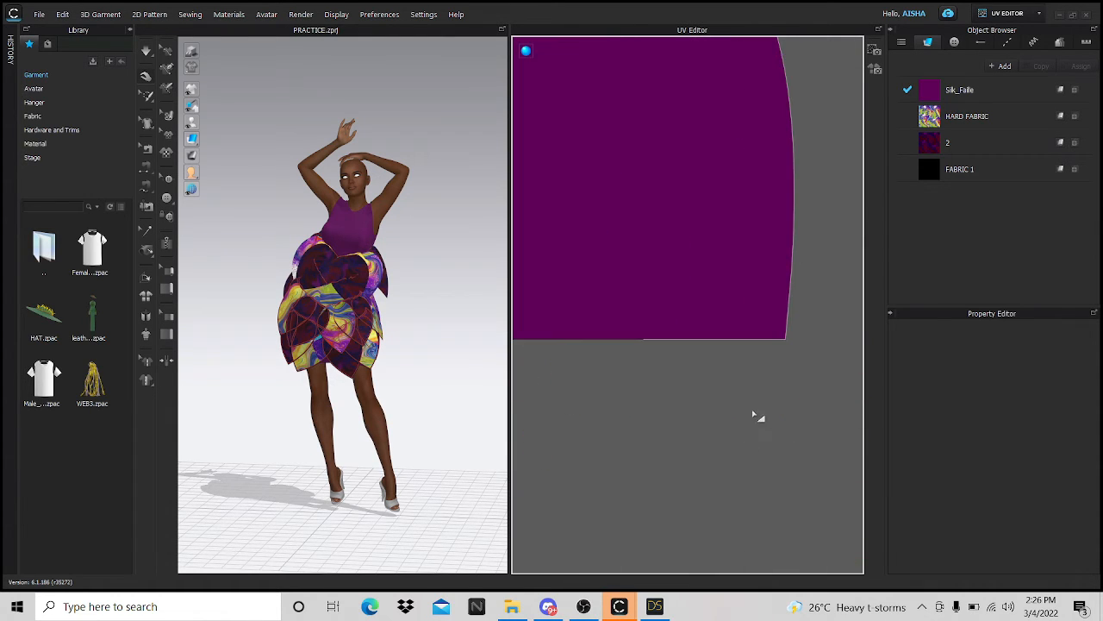
pyautogui.scroll(-10, 741, 387)
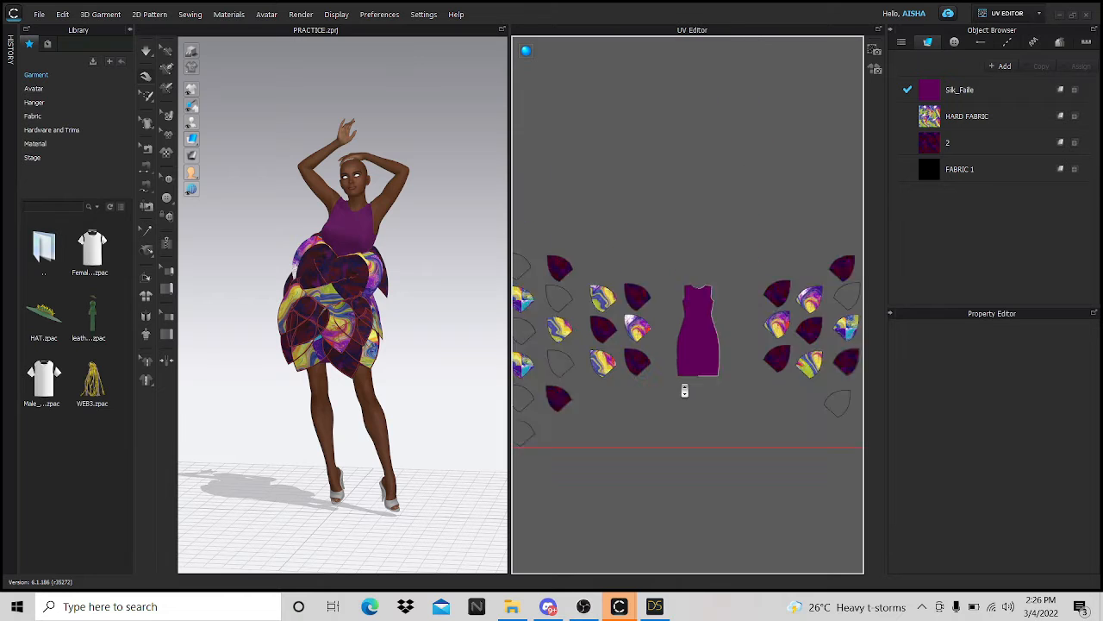
pyautogui.click(875, 72)
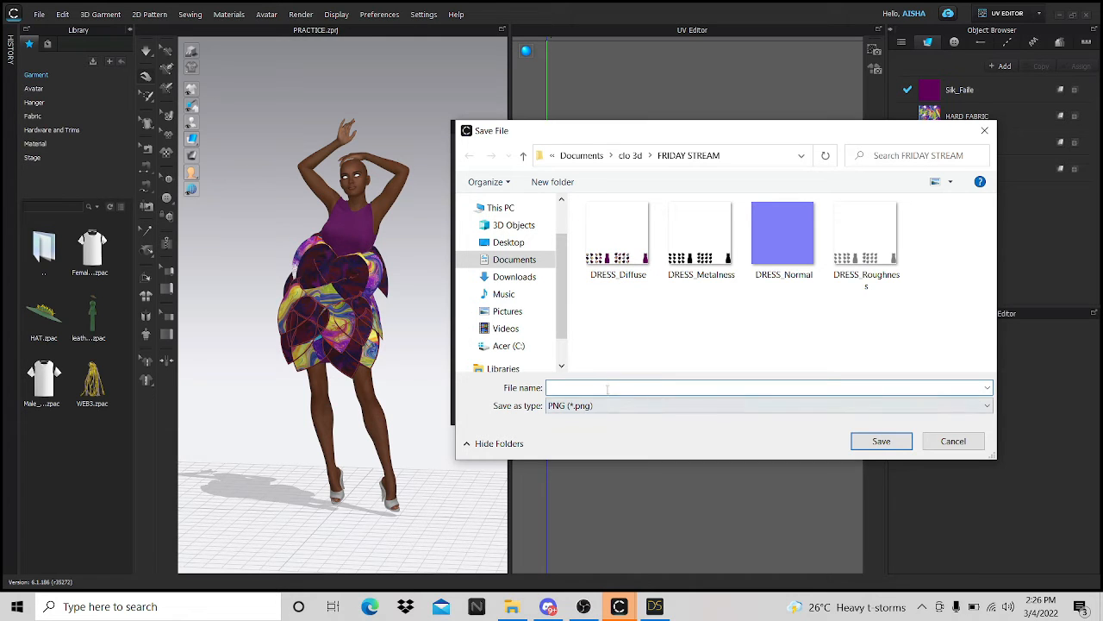
# - Name the bake DRESS and bake the four texture maps at 3968 pixels into FRIDAY STREAM
pyautogui.write('DRESS')
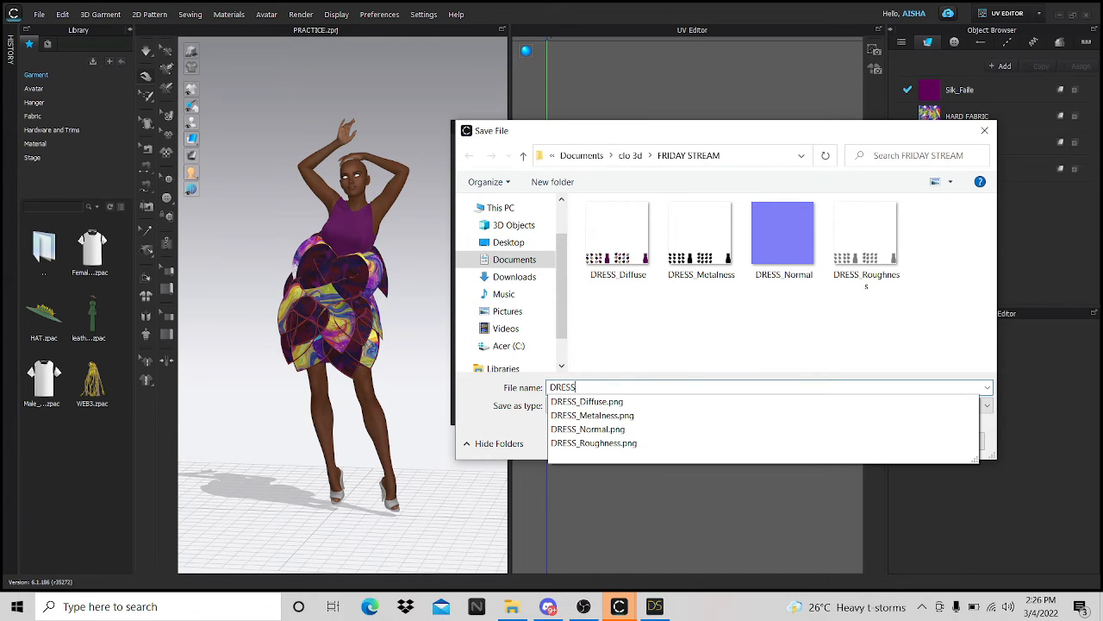
pyautogui.press('Return')
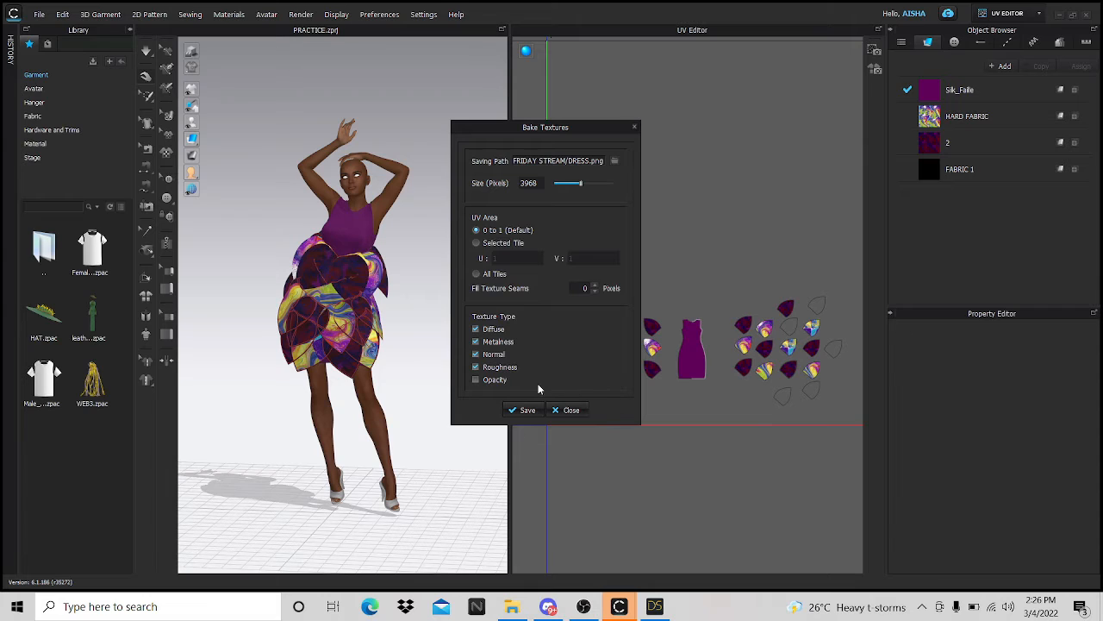
pyautogui.click(526, 410)
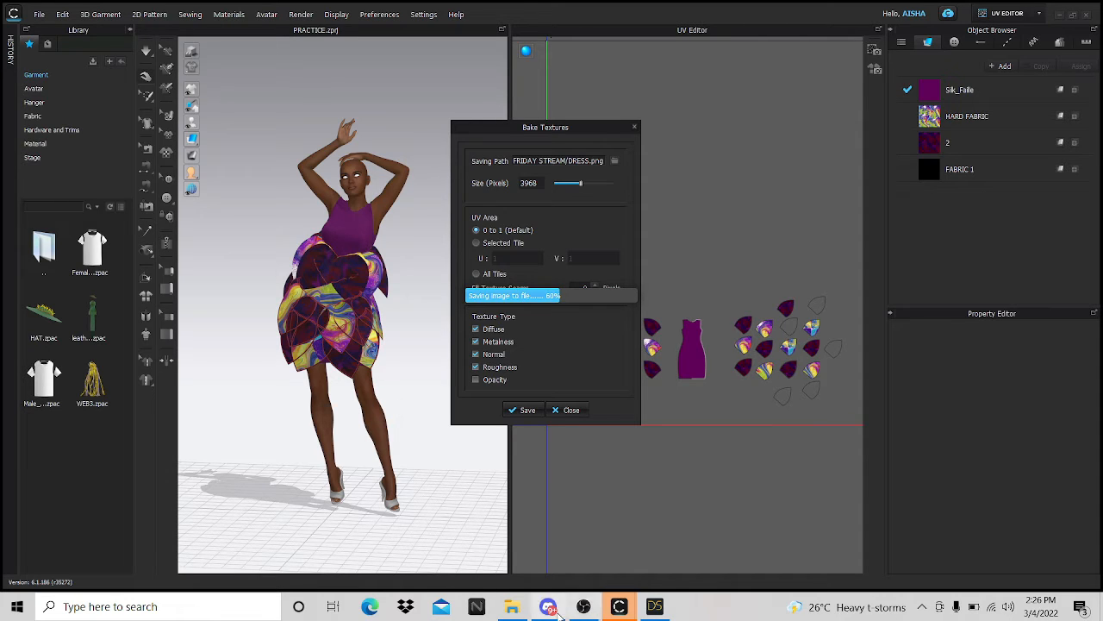
pyautogui.moveTo(653, 609)
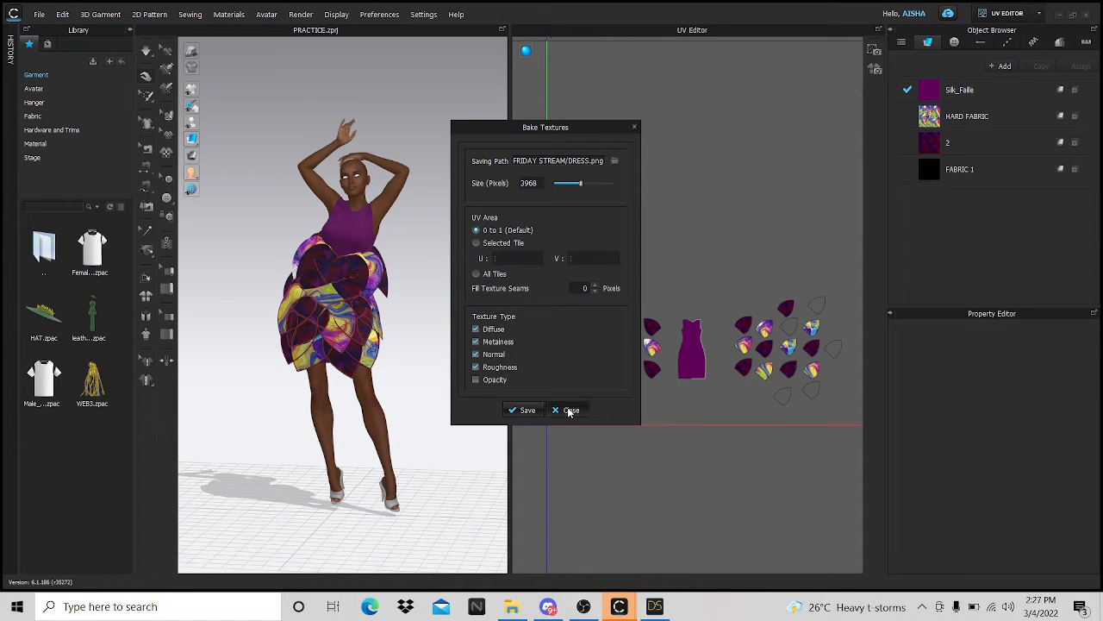
pyautogui.press('Escape')
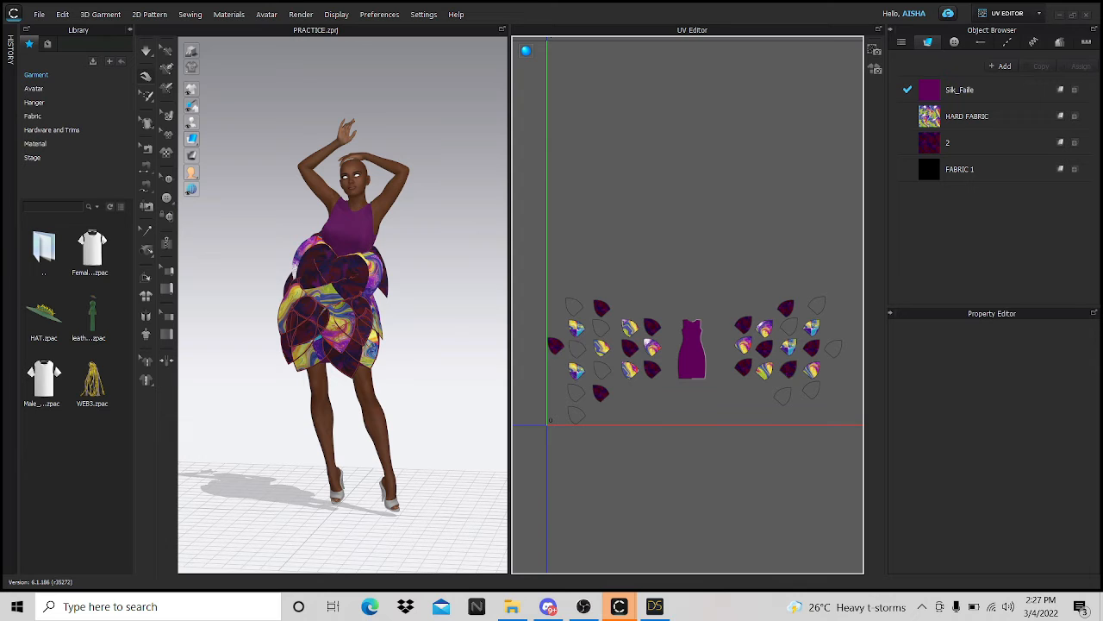
pyautogui.click(1041, 15)
# - Select all dress pieces and export them as OBJ (Selected), overwriting DRESS.obj
pyautogui.click(1000, 34)
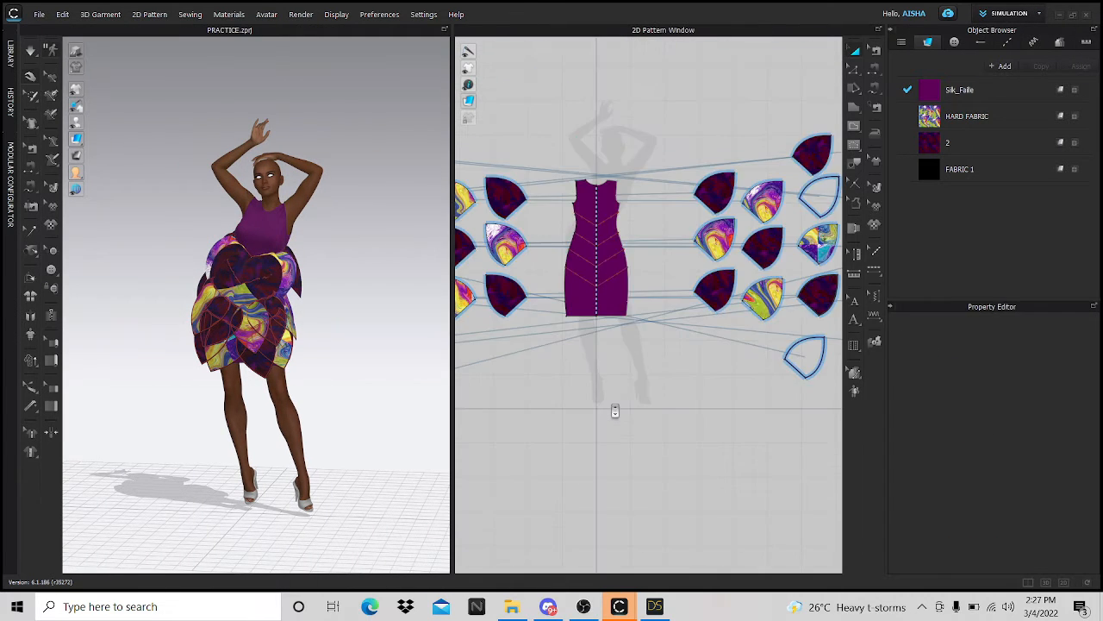
pyautogui.hotkey('ctrl', 'a')
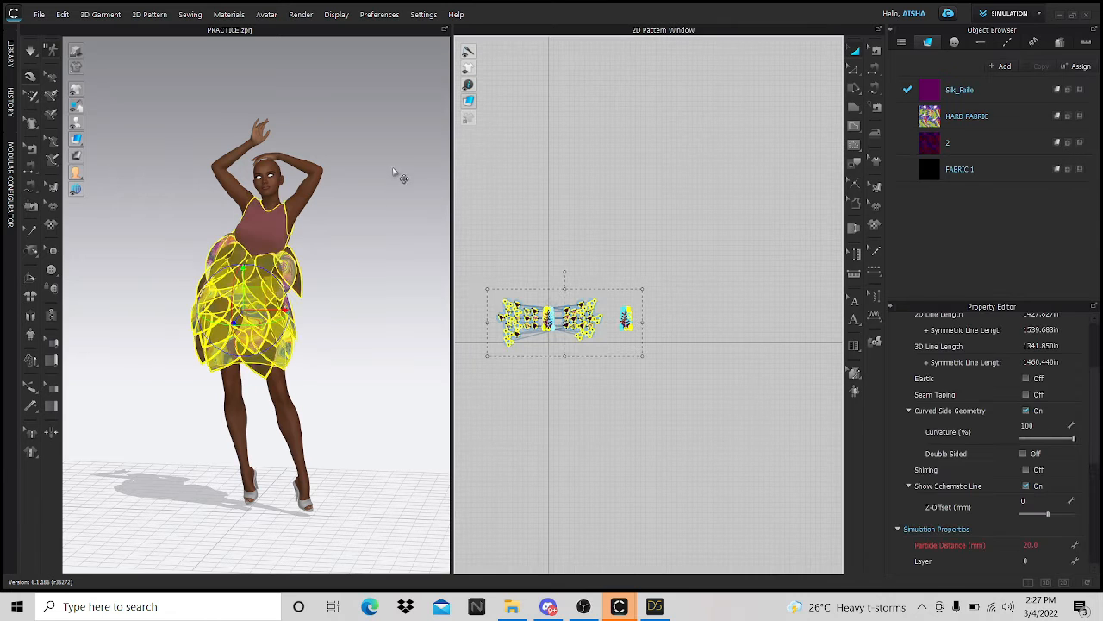
pyautogui.click(40, 14)
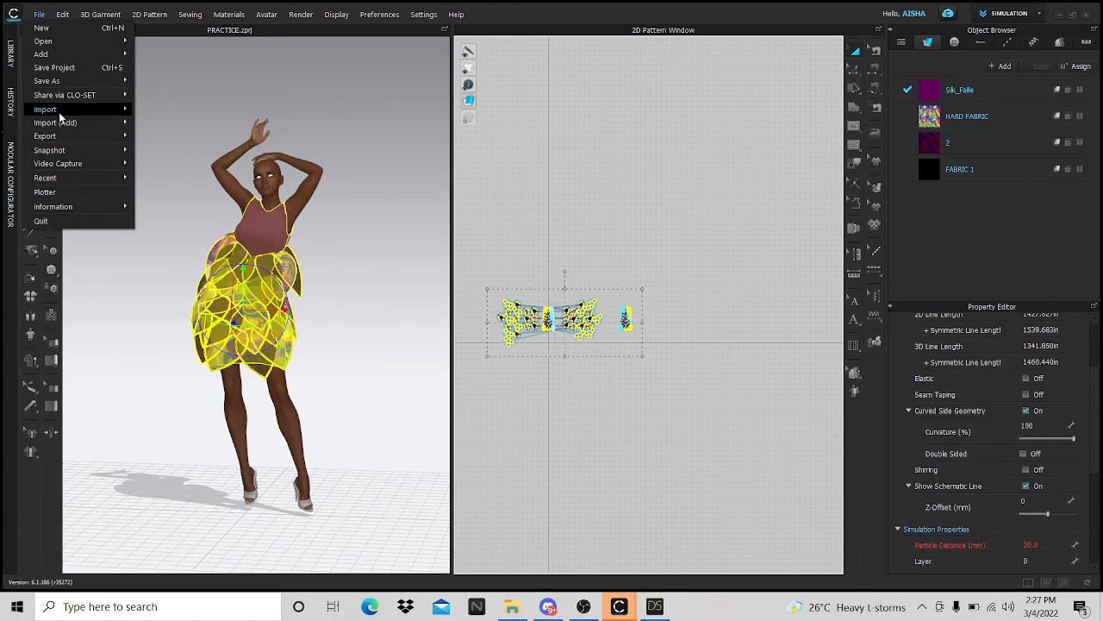
pyautogui.moveTo(66, 137)
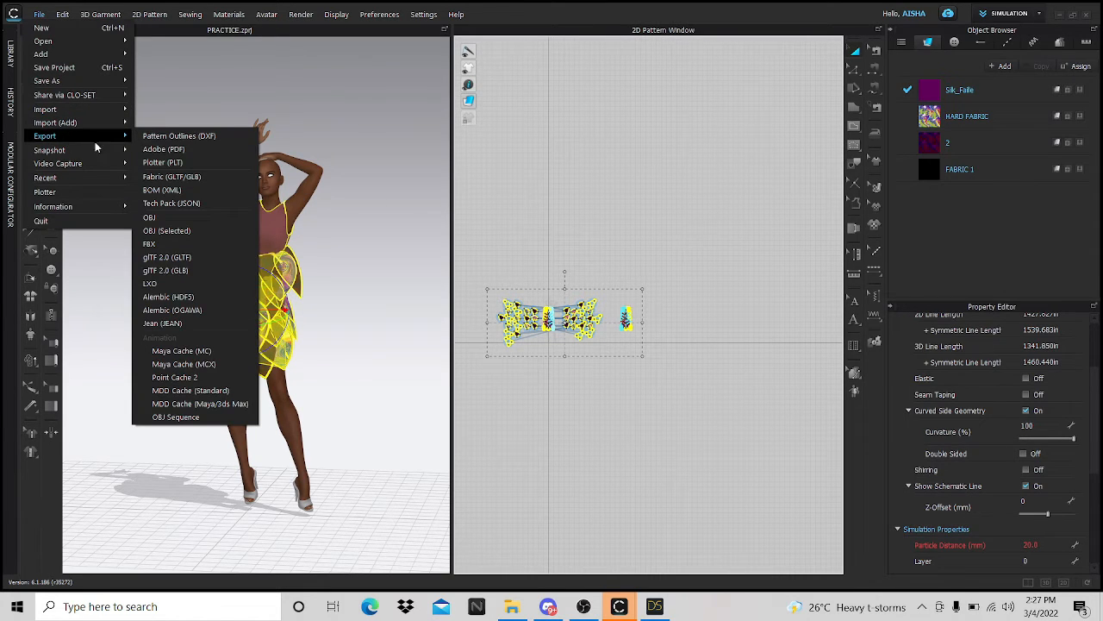
pyautogui.click(162, 231)
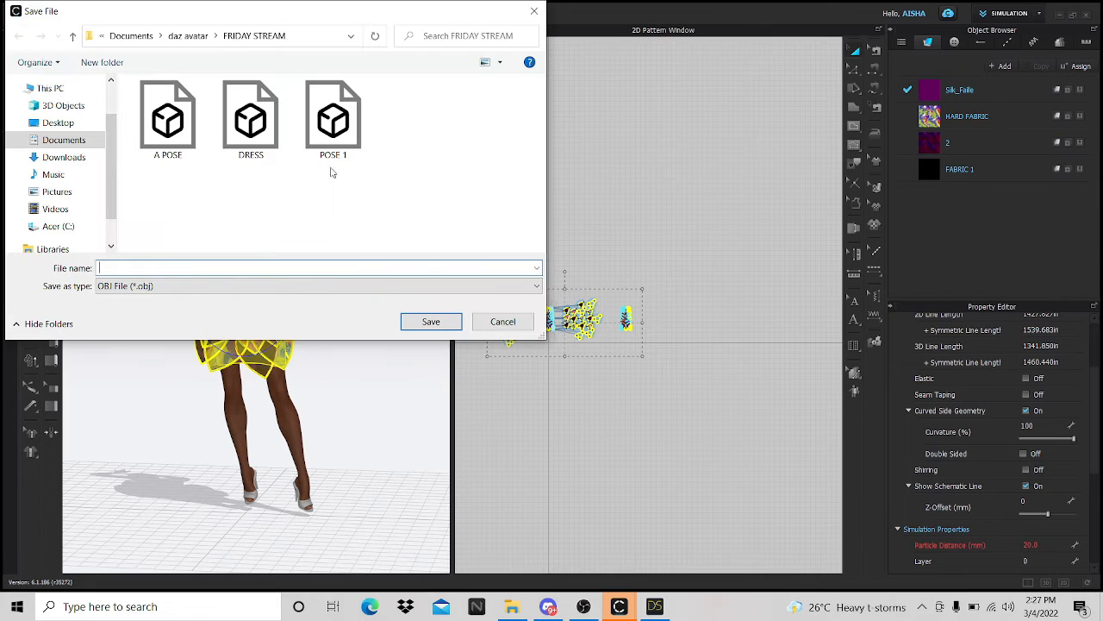
pyautogui.click(253, 121)
pyautogui.click(429, 321)
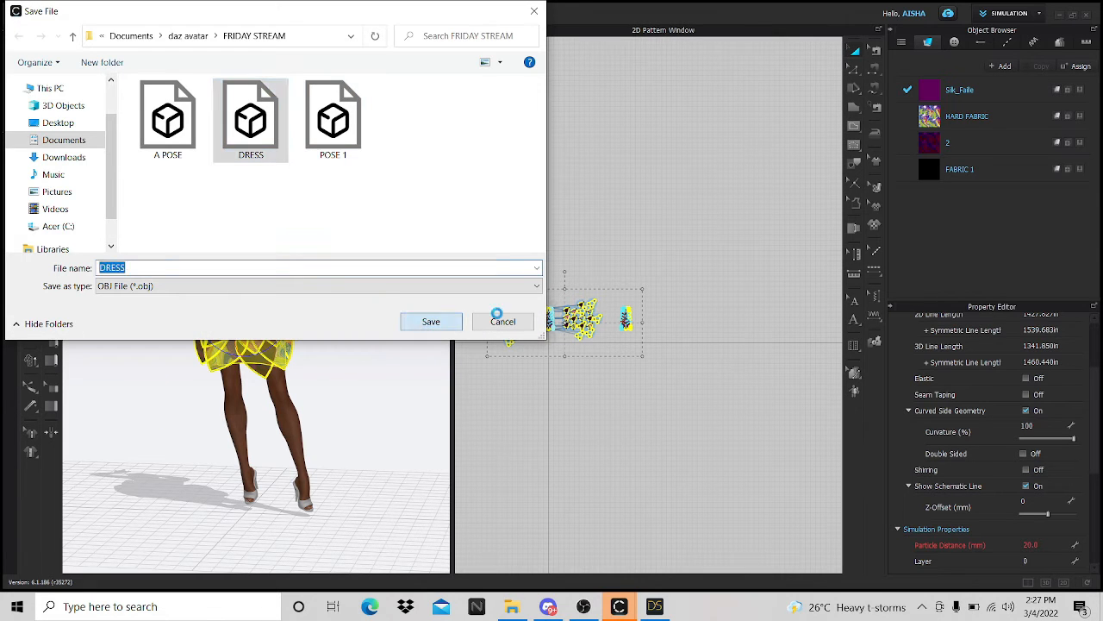
pyautogui.click(586, 303)
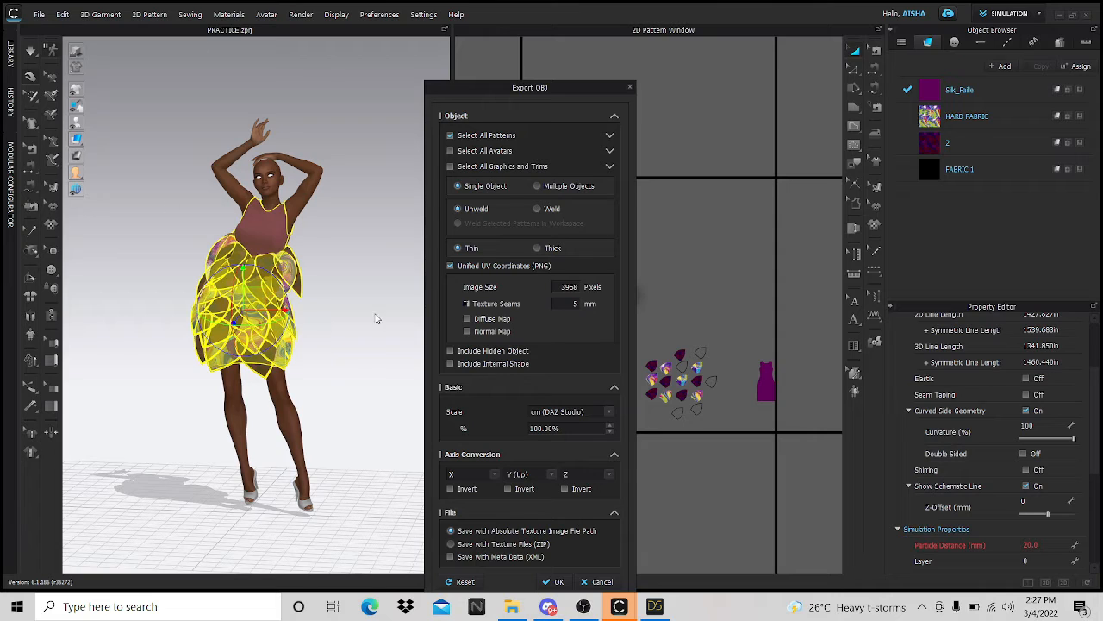
# - Run the export with Weld enabled, then bring DAZ Studio to the front
pyautogui.click(537, 208)
pyautogui.click(556, 581)
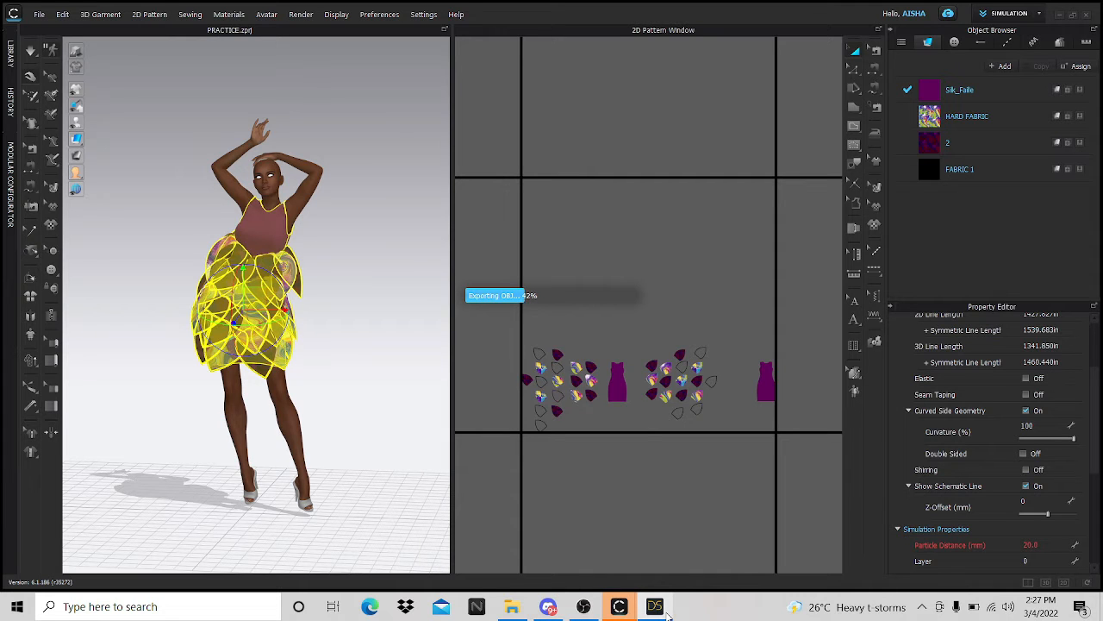
pyautogui.click(658, 528)
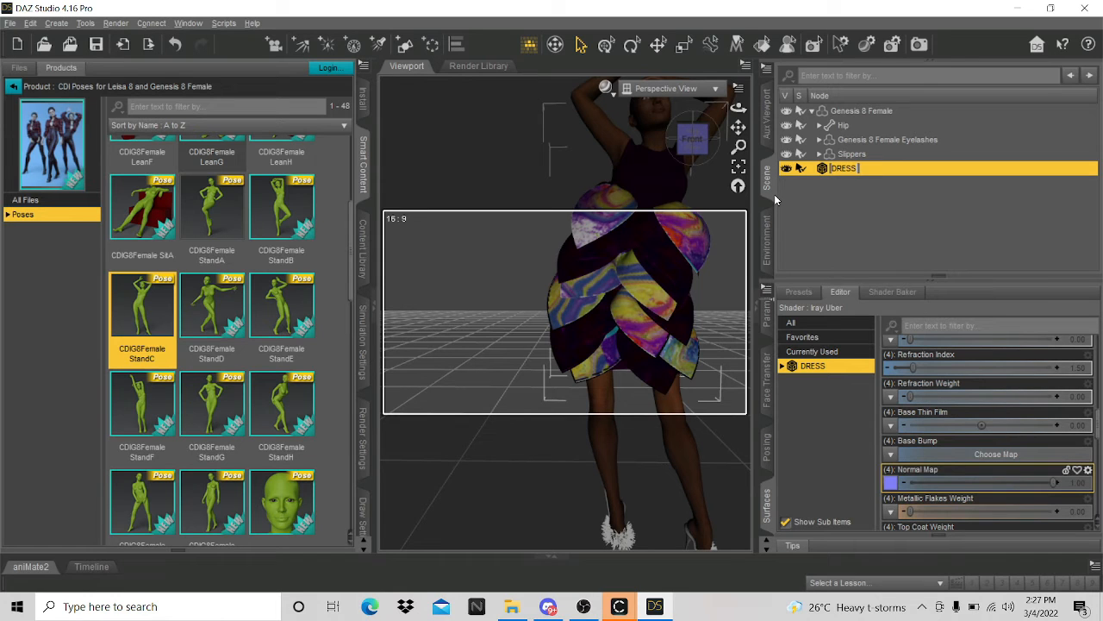
# - Confirm the DRESS name and delete the old DRESS object from the scene
pyautogui.hotkey('ctrl', 'a')
pyautogui.press('Return')
pyautogui.click(893, 228)
pyautogui.click(893, 174)
pyautogui.press('Delete')
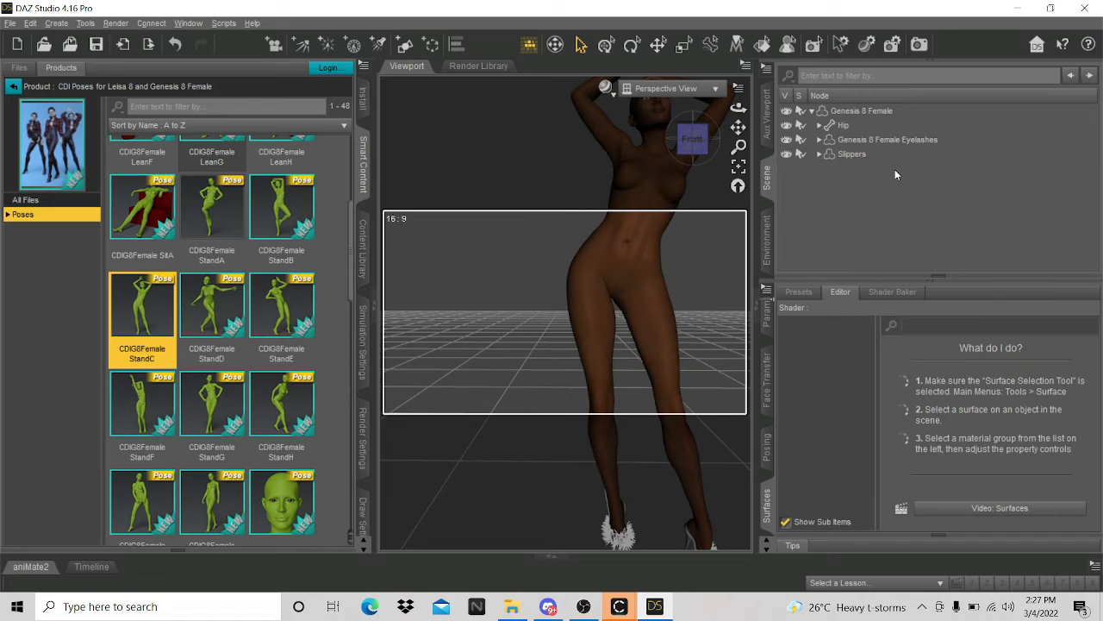
# - Import DRESS.obj into the scene, accepting the OBJ import options
pyautogui.click(10, 22)
pyautogui.click(53, 177)
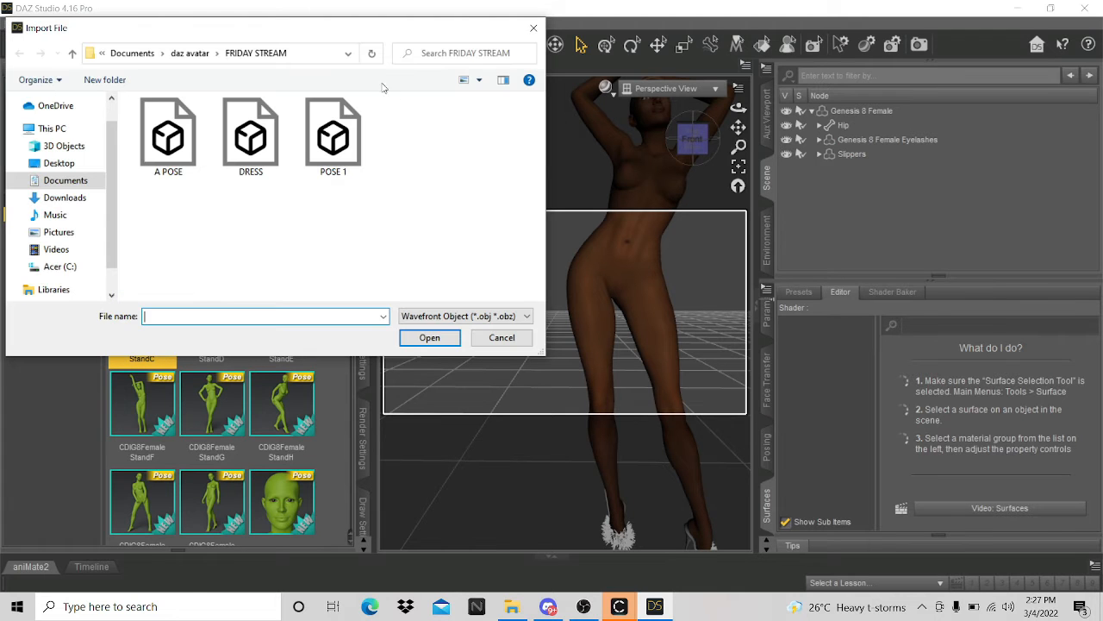
pyautogui.click(251, 136)
pyautogui.click(429, 337)
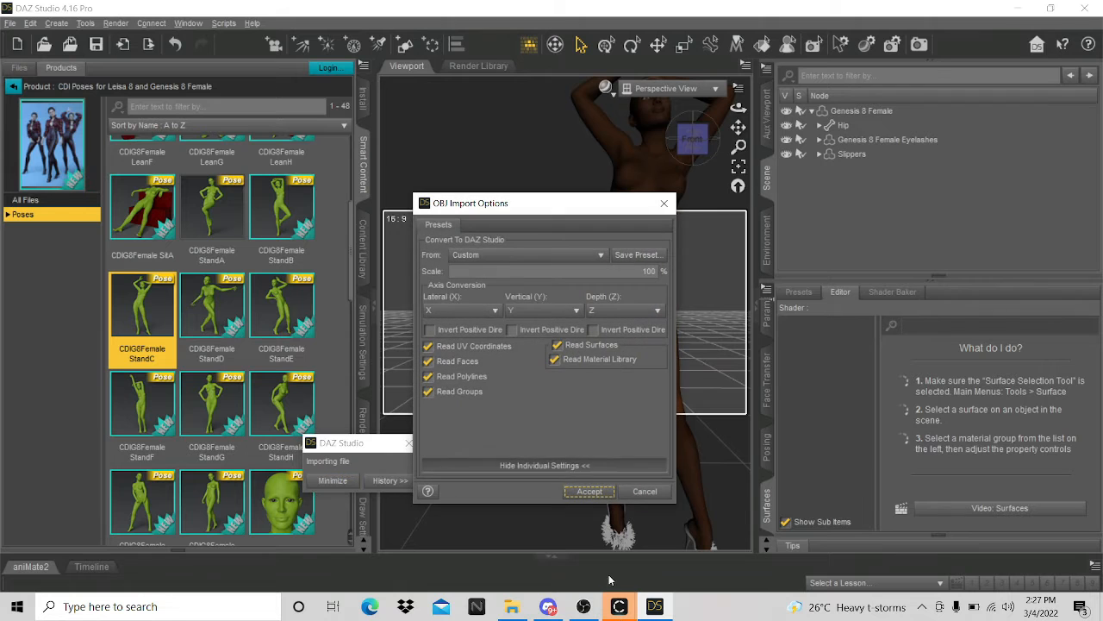
pyautogui.moveTo(619, 608)
pyautogui.click(583, 492)
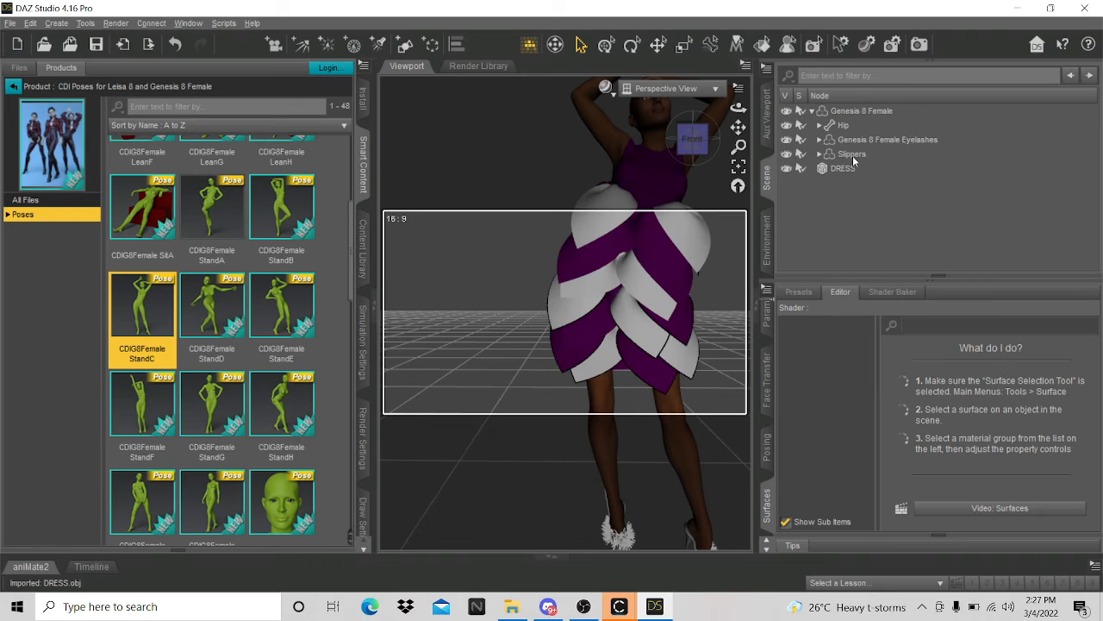
# - Load DRESS_Diffuse as the Base Color map on all DRESS surfaces
pyautogui.click(843, 170)
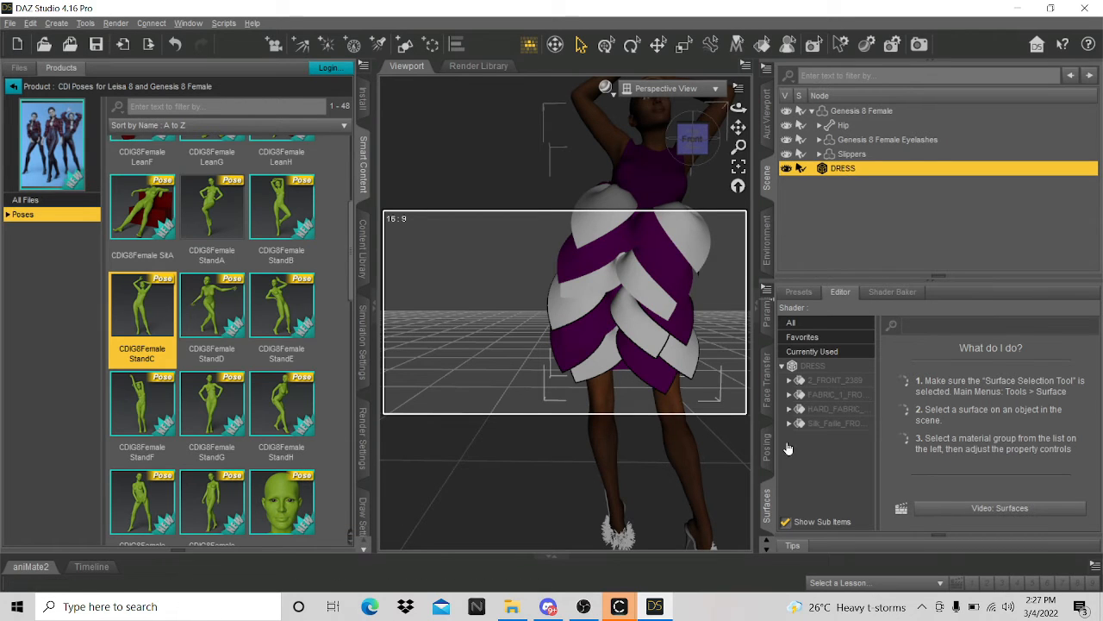
pyautogui.click(805, 367)
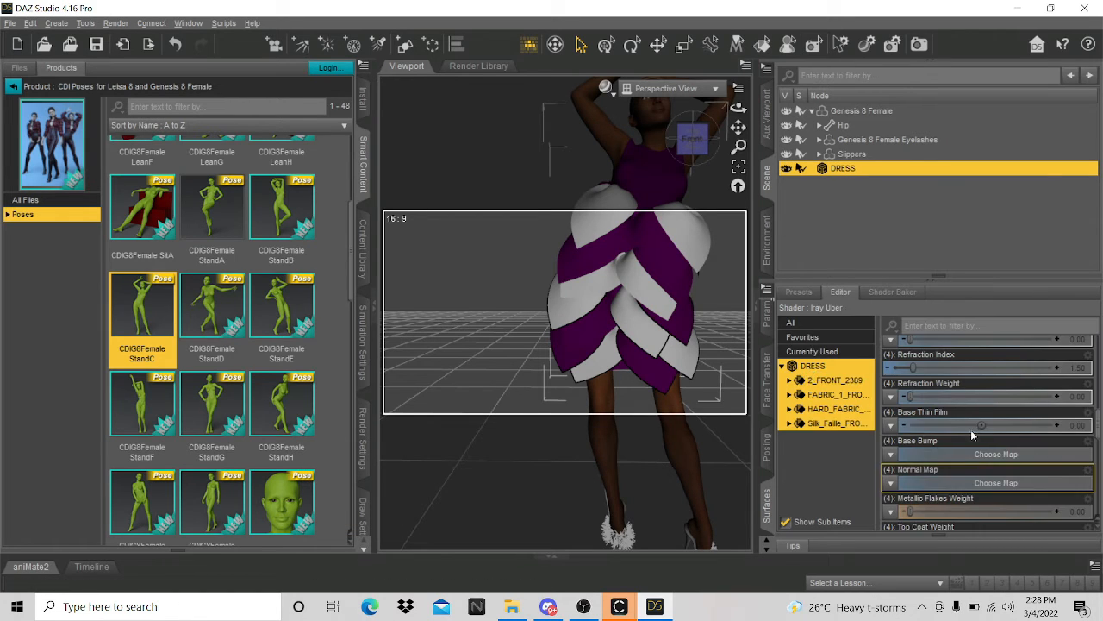
pyautogui.scroll(-2, 965, 431)
pyautogui.scroll(10, 945, 445)
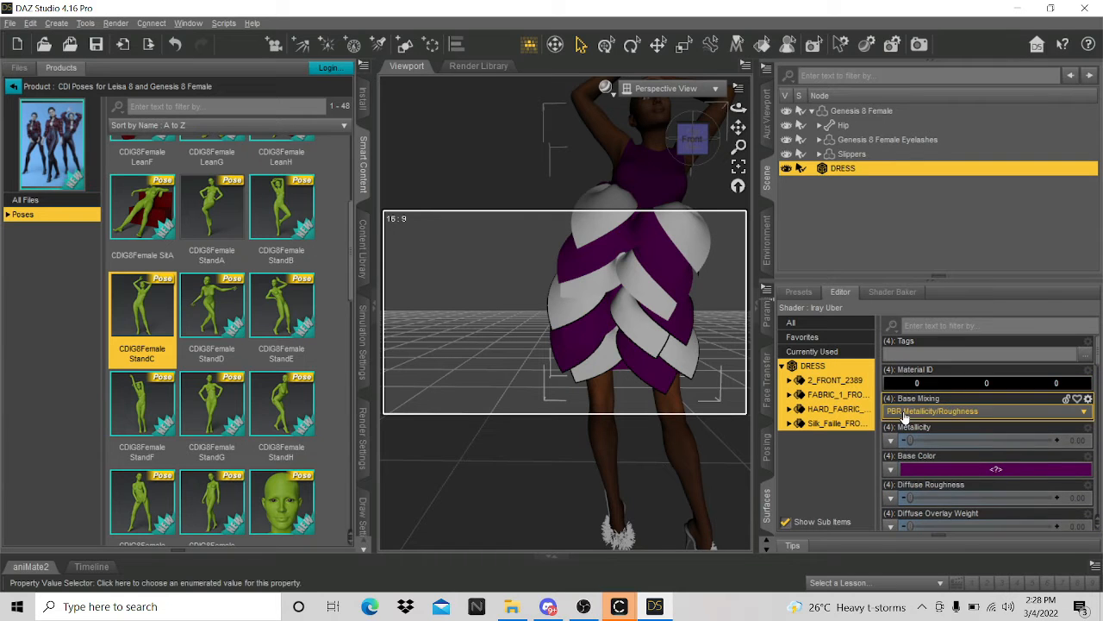
pyautogui.click(890, 470)
pyautogui.click(872, 8)
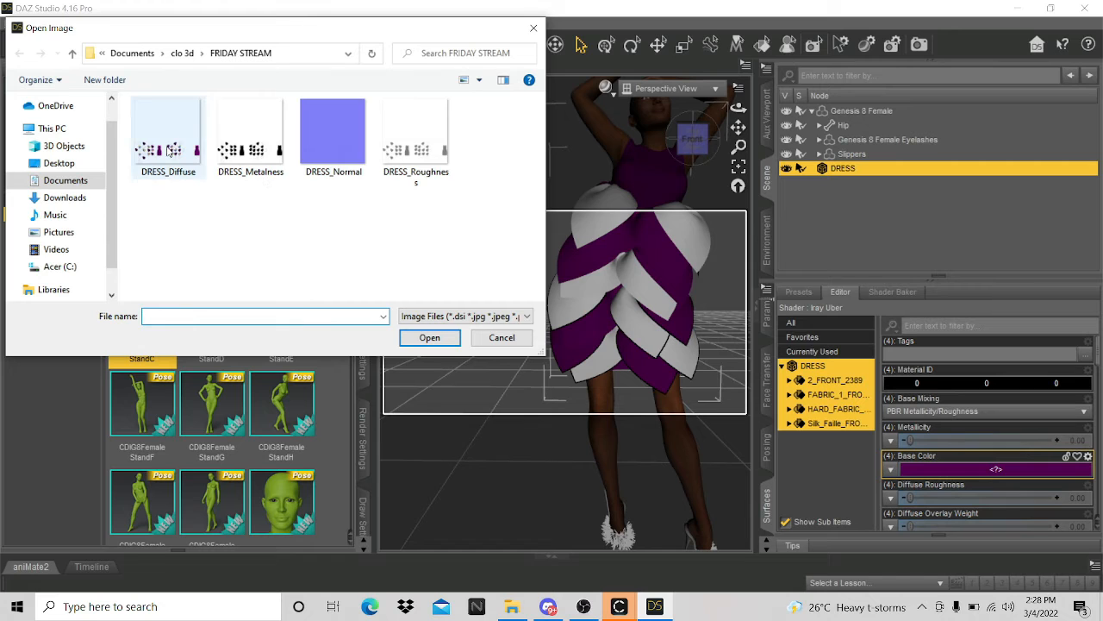
pyautogui.click(168, 139)
pyautogui.click(430, 337)
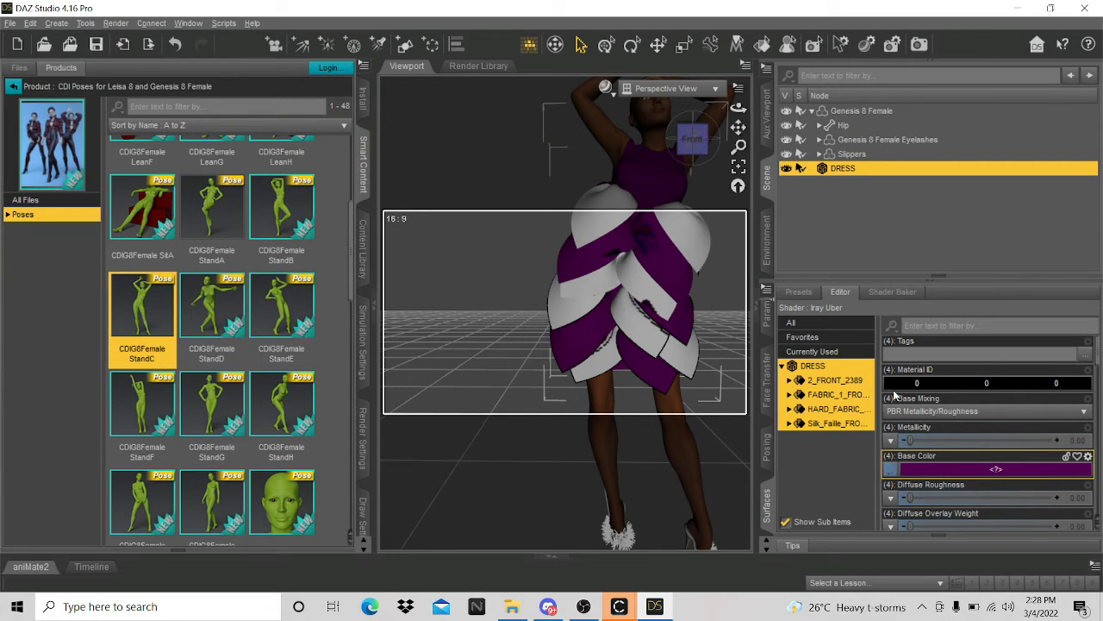
# - Zoom and orbit around the dressed figure, then reselect DRESS to show its surfaces
pyautogui.scroll(1, 723, 354)
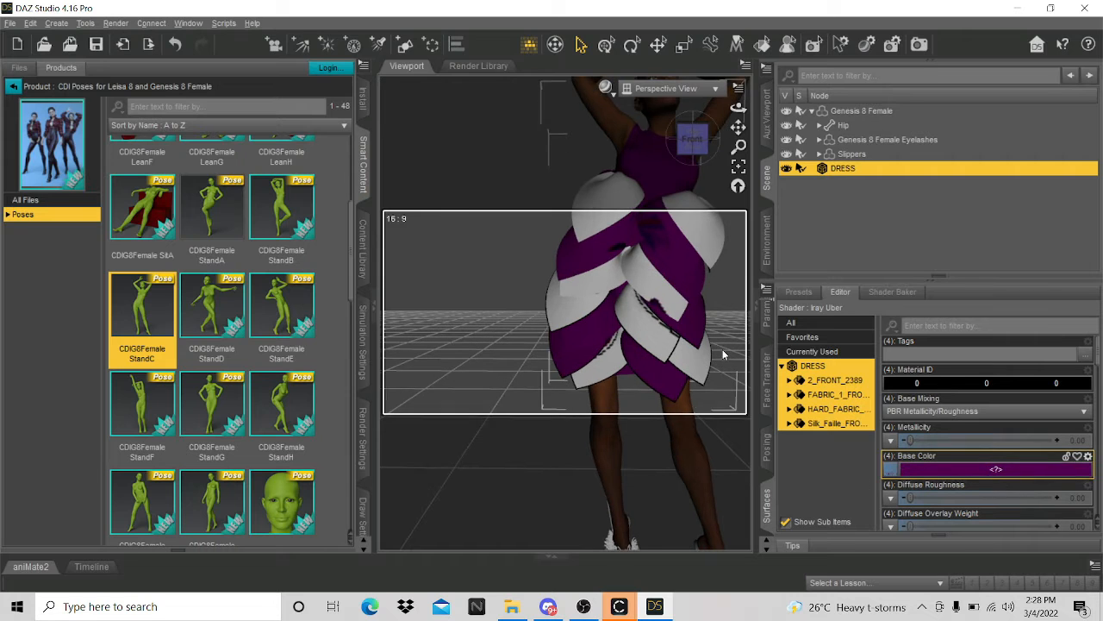
pyautogui.scroll(4, 724, 354)
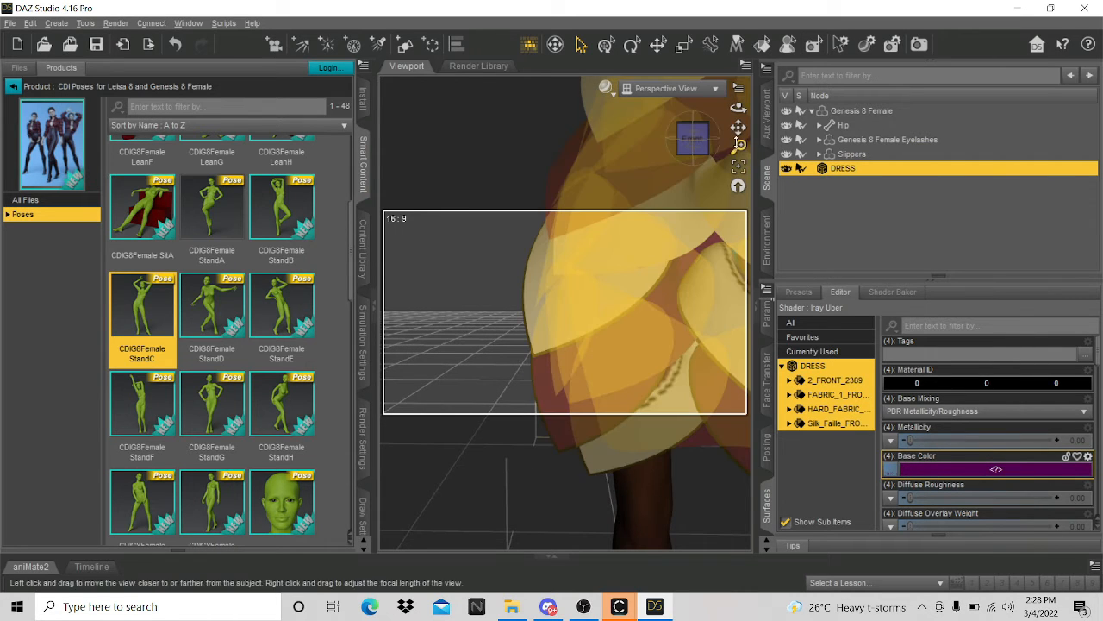
pyautogui.moveTo(739, 144); pyautogui.dragTo(655, 310)
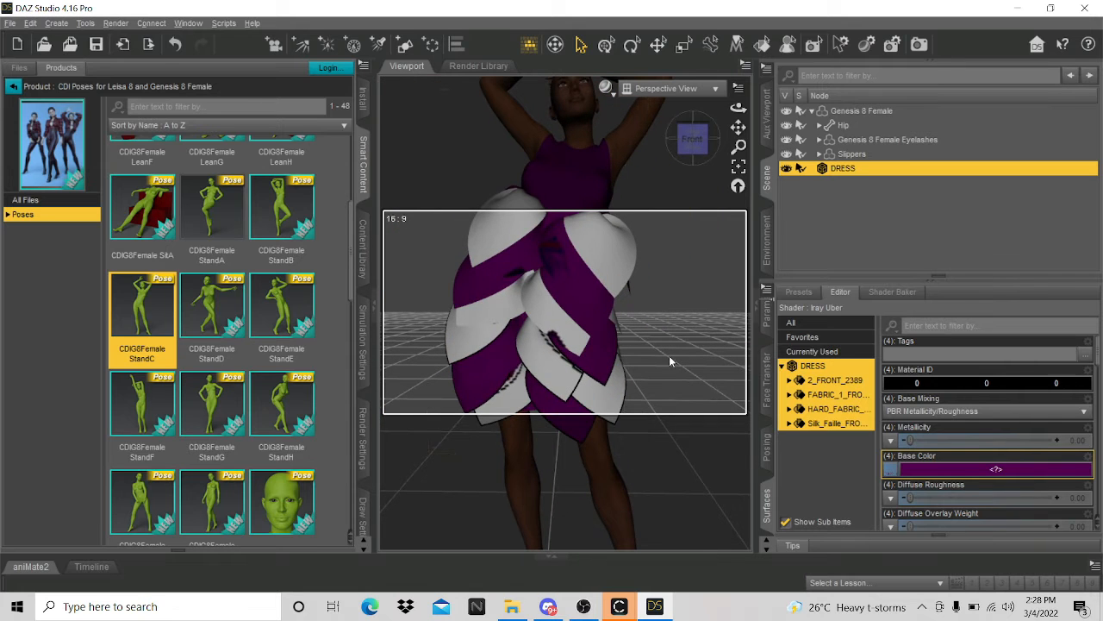
pyautogui.click(668, 361)
pyautogui.moveTo(695, 143)
pyautogui.mouseDown()
pyautogui.moveTo(608, 150)
pyautogui.moveTo(634, 130)
pyautogui.moveTo(709, 134)
pyautogui.mouseUp()
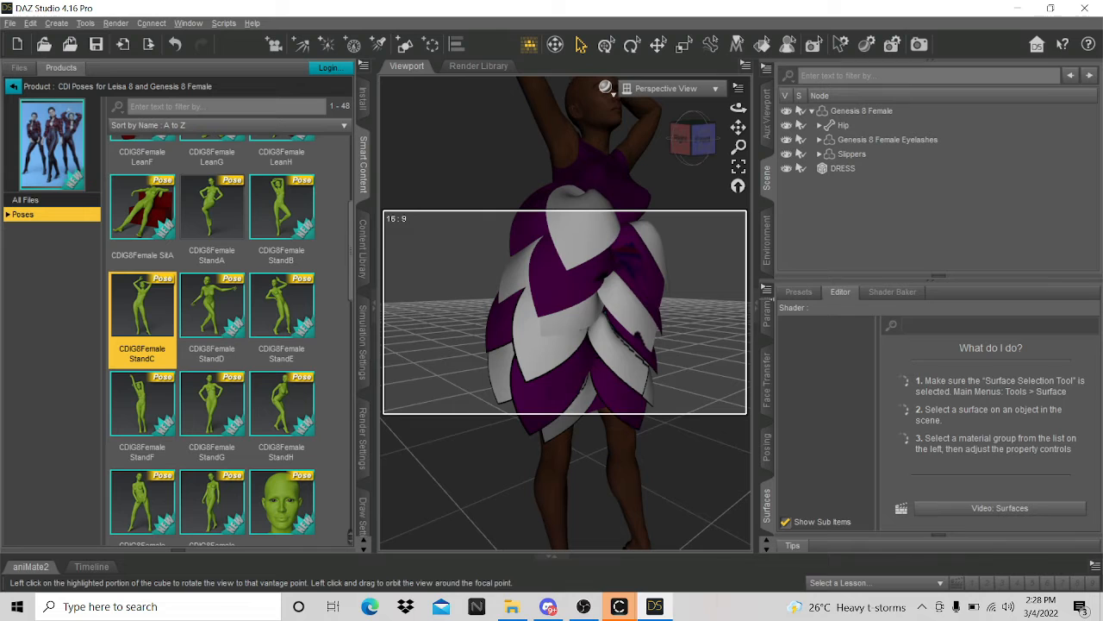
pyautogui.click(843, 169)
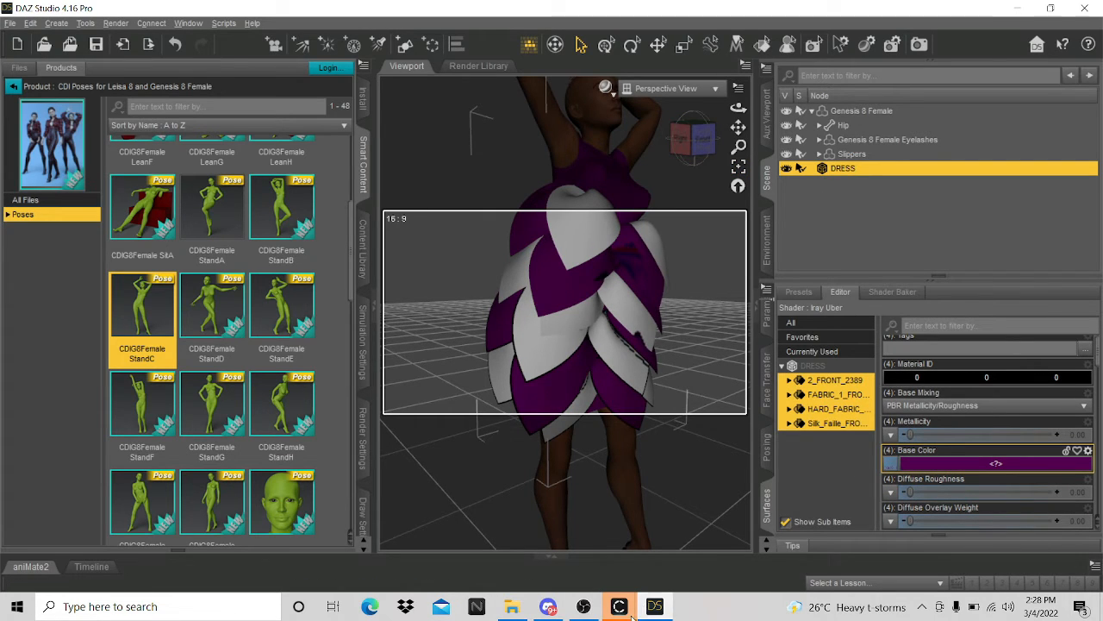
# - Return to CLO 3D and rotate the view around the dress
pyautogui.moveTo(633, 610)
pyautogui.click(673, 526)
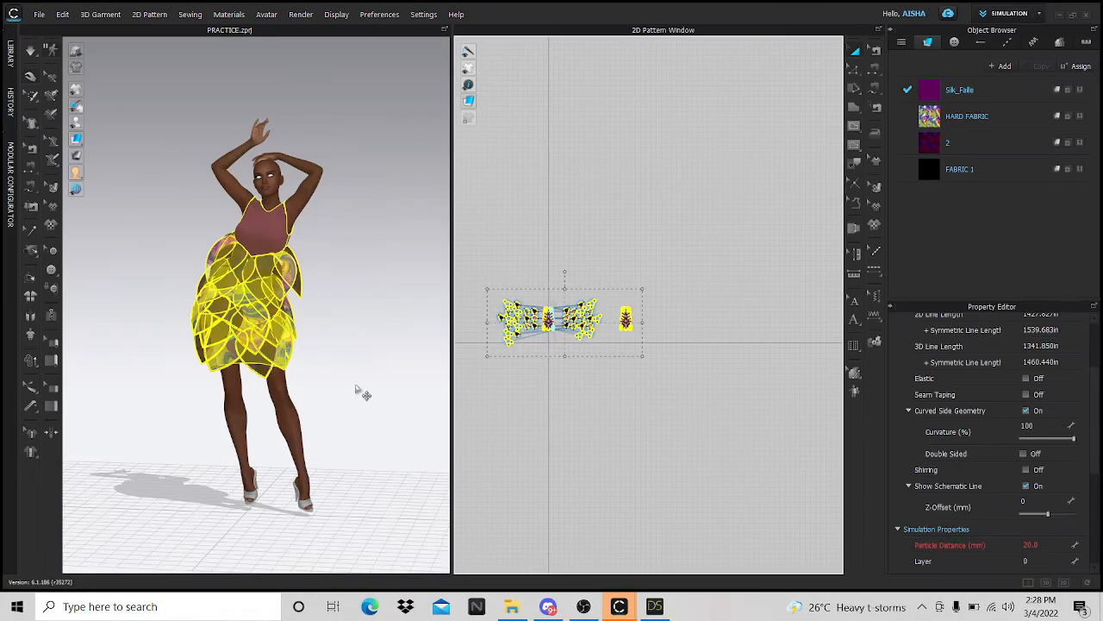
pyautogui.scroll(10, 362, 390)
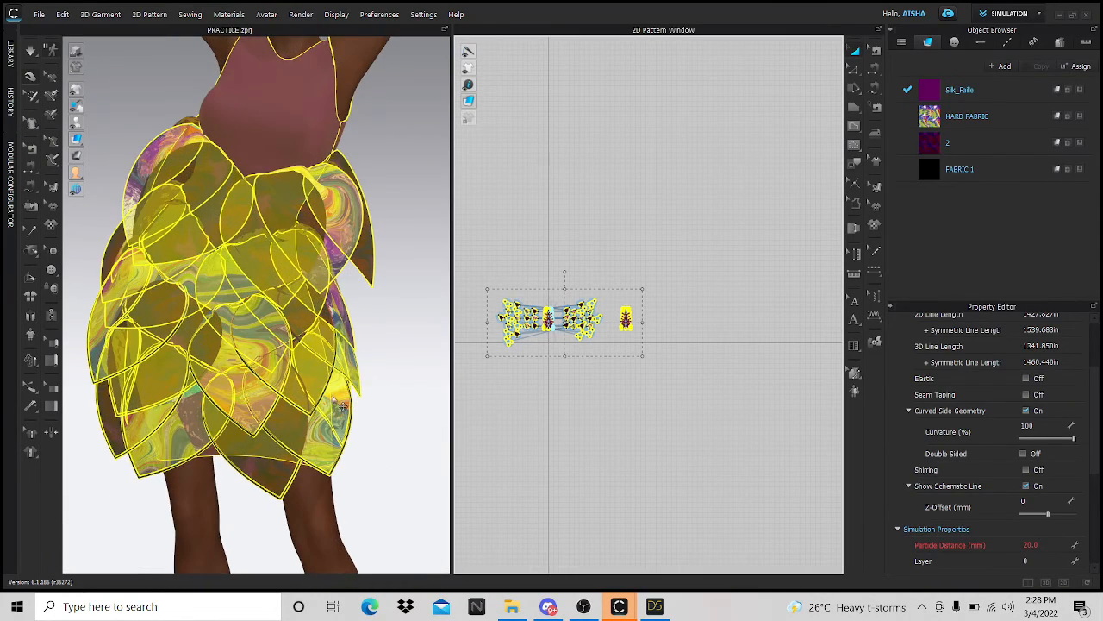
pyautogui.moveTo(342, 407); pyautogui.dragTo(39, 26, button='right')
# - Export the selected dress pieces as a welded OBJ, overwriting DRESS.obj
pyautogui.click(40, 16)
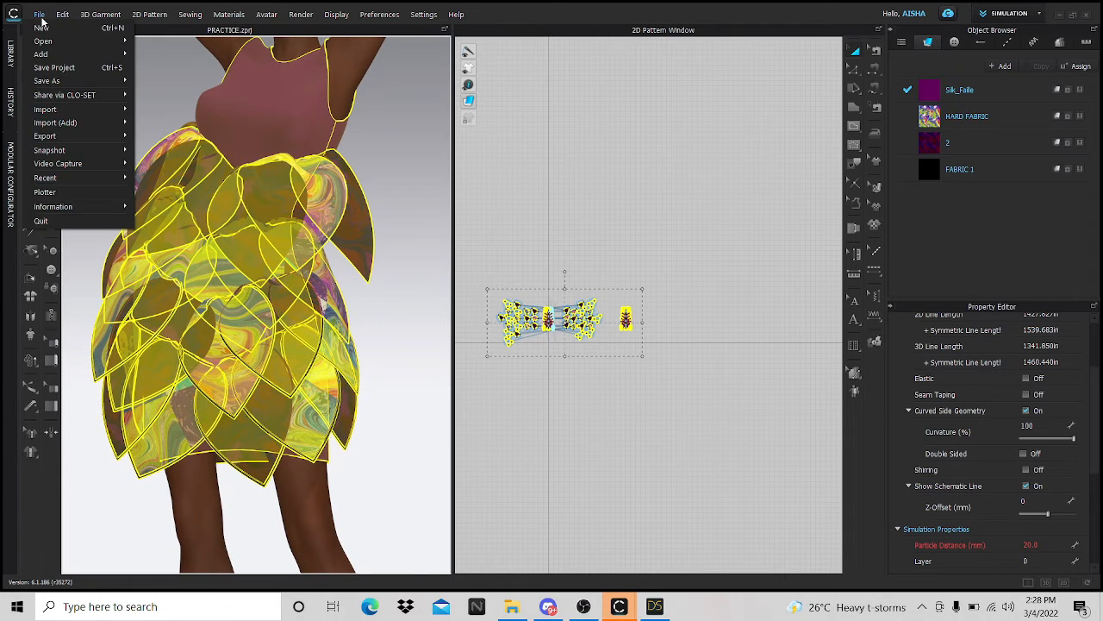
pyautogui.moveTo(76, 135)
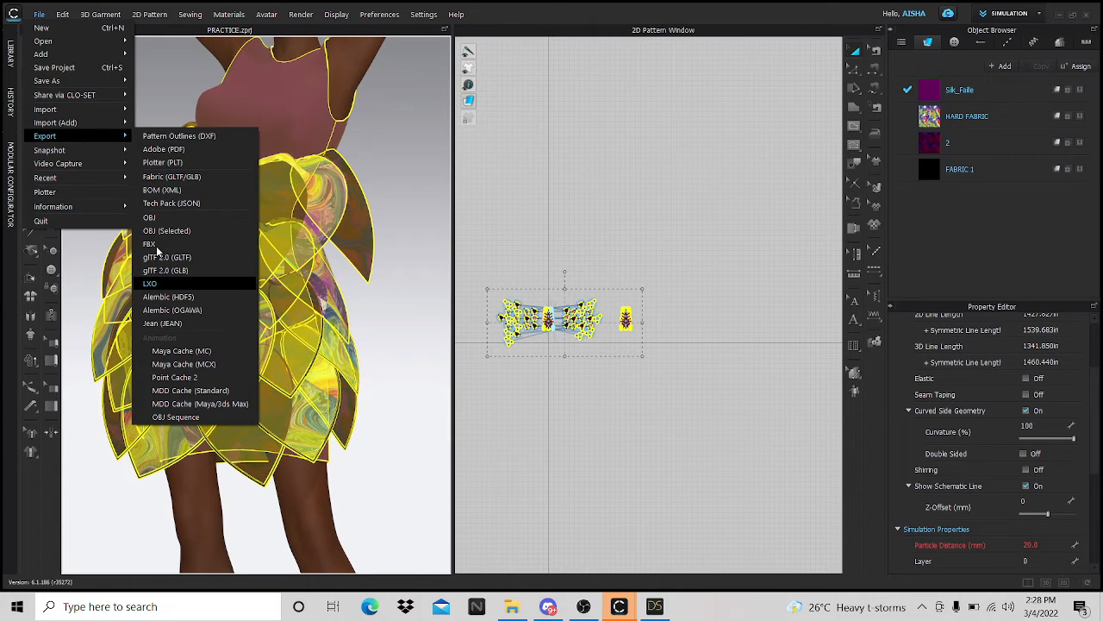
pyautogui.click(196, 230)
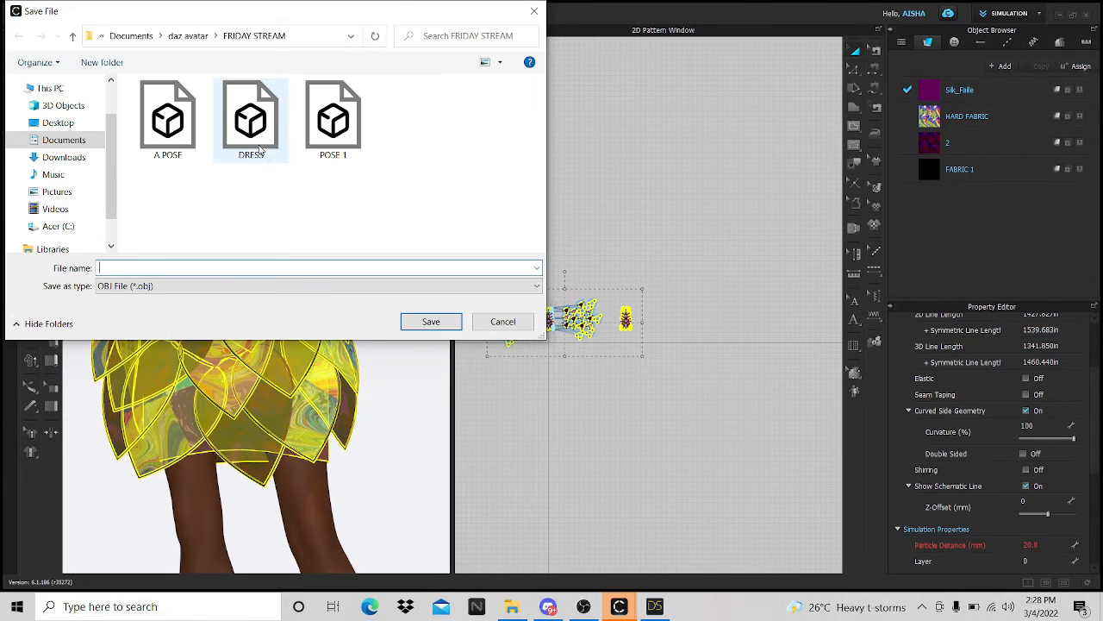
pyautogui.click(259, 148)
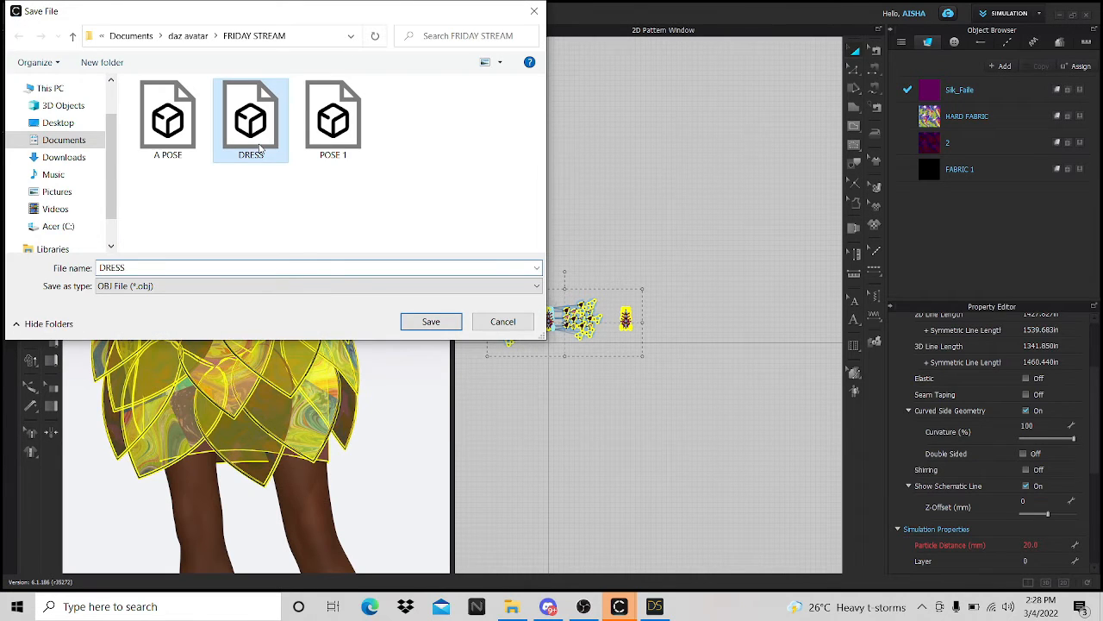
pyautogui.click(433, 320)
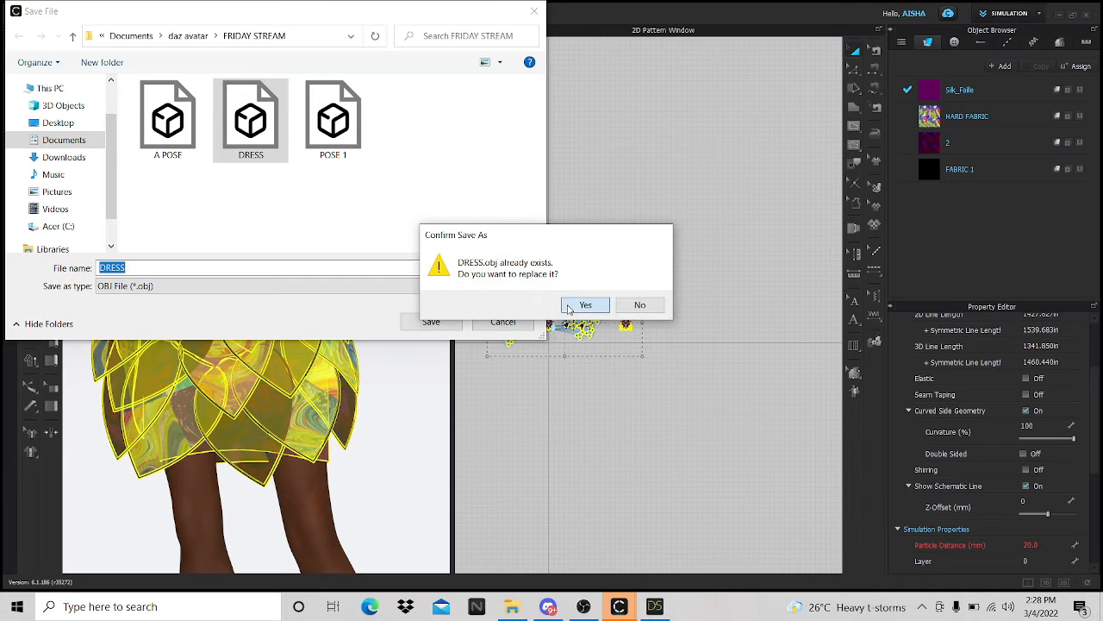
pyautogui.click(569, 307)
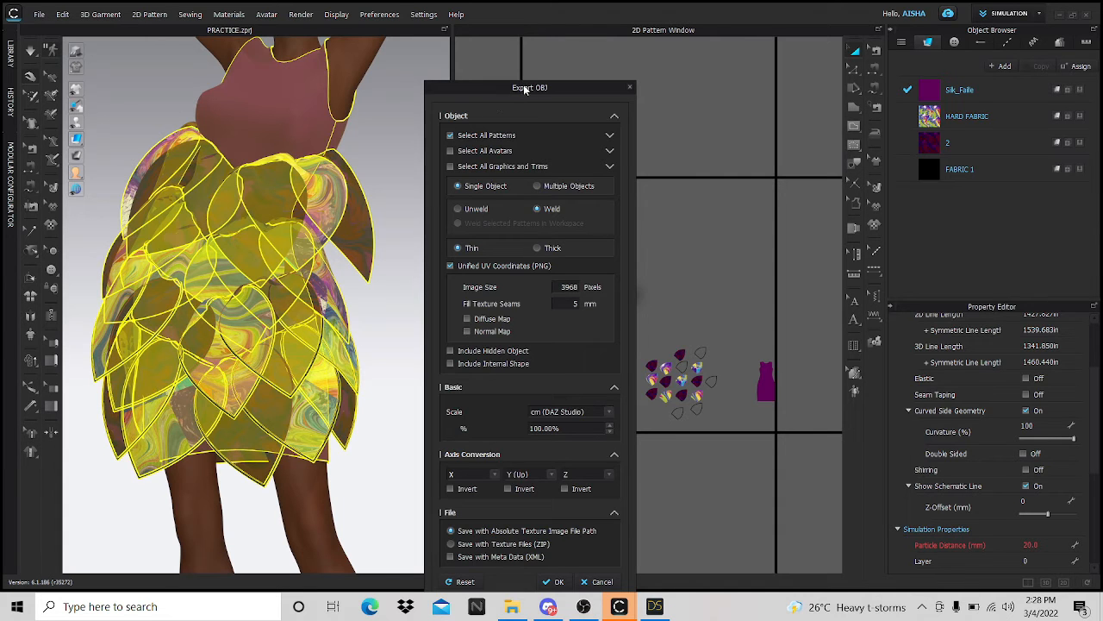
pyautogui.moveTo(525, 90); pyautogui.dragTo(441, 23)
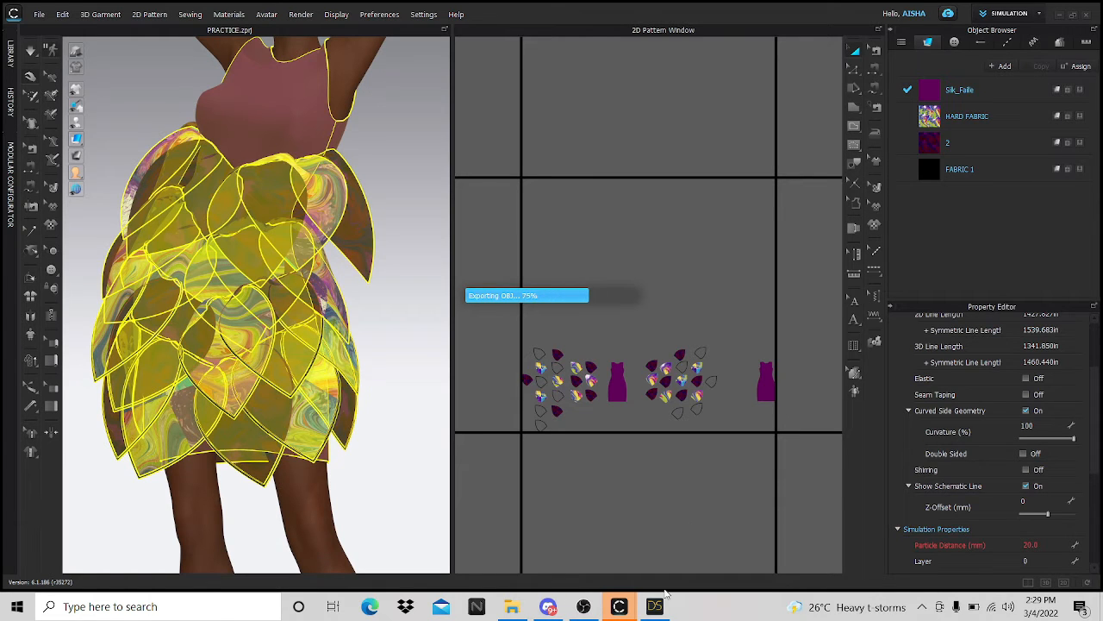
pyautogui.scroll(6, 660, 491)
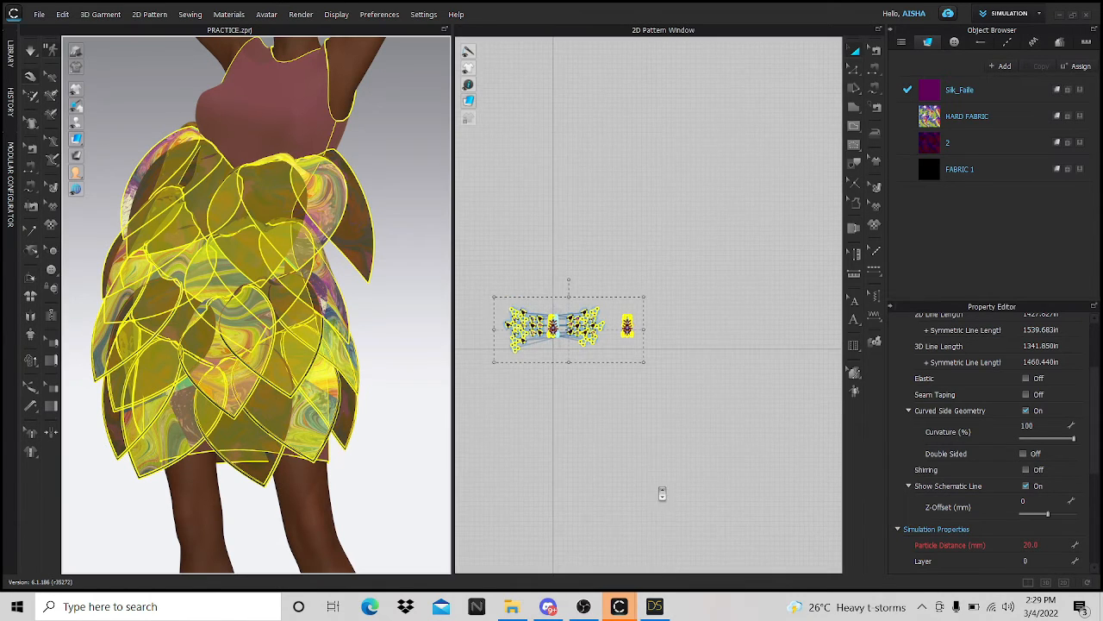
# - Switch to the UV Editor workspace and bring up the Bake Textures settings
pyautogui.scroll(-5, 670, 499)
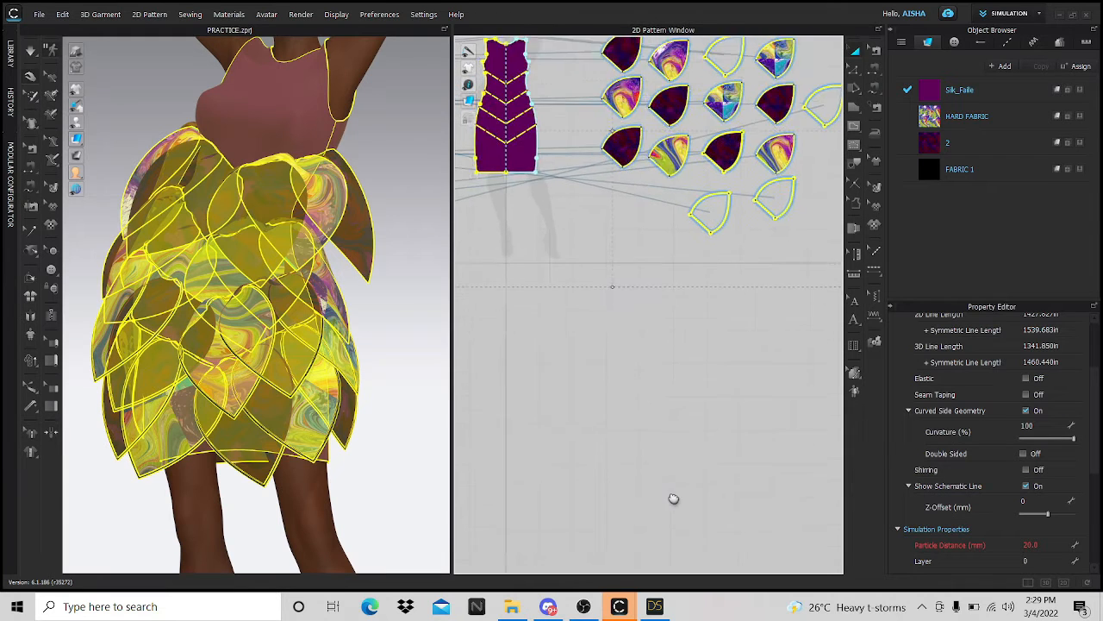
pyautogui.click(1039, 15)
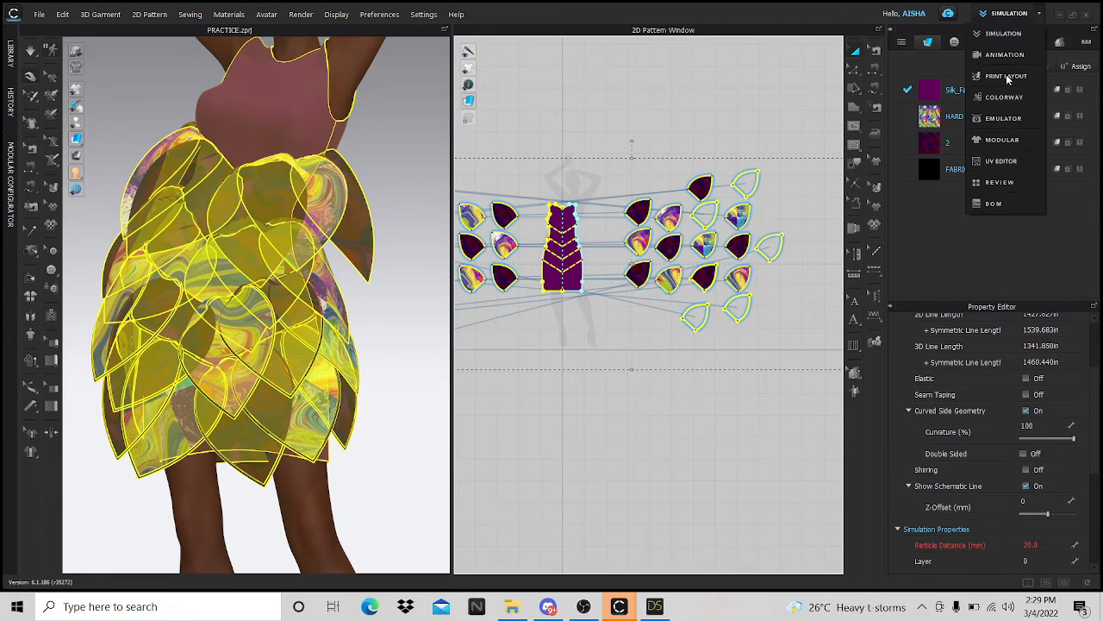
pyautogui.click(999, 161)
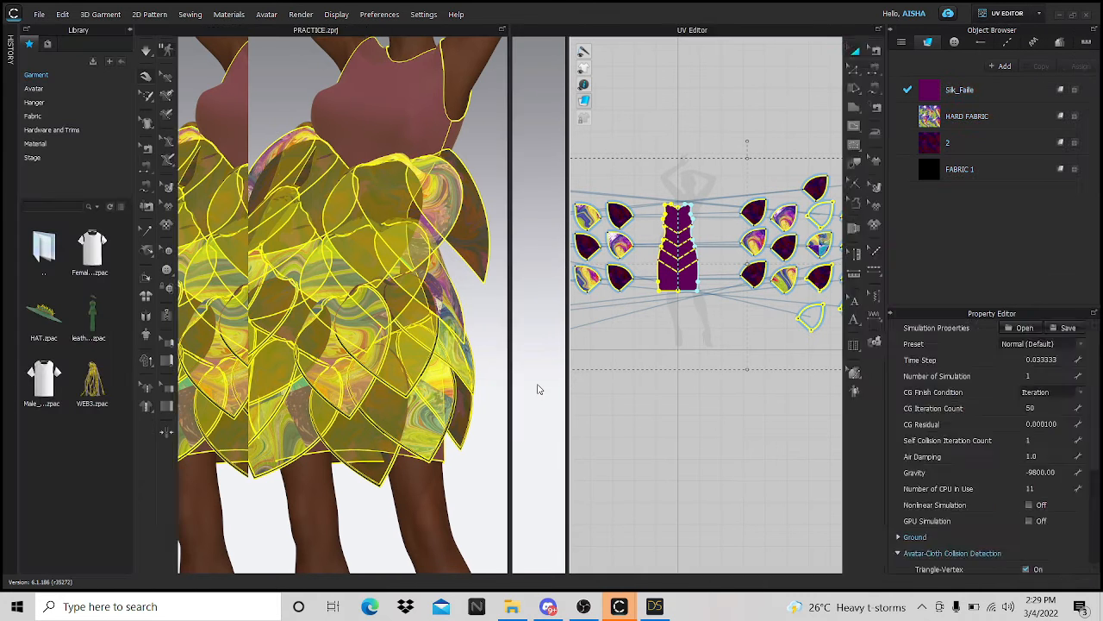
pyautogui.scroll(5, 628, 392)
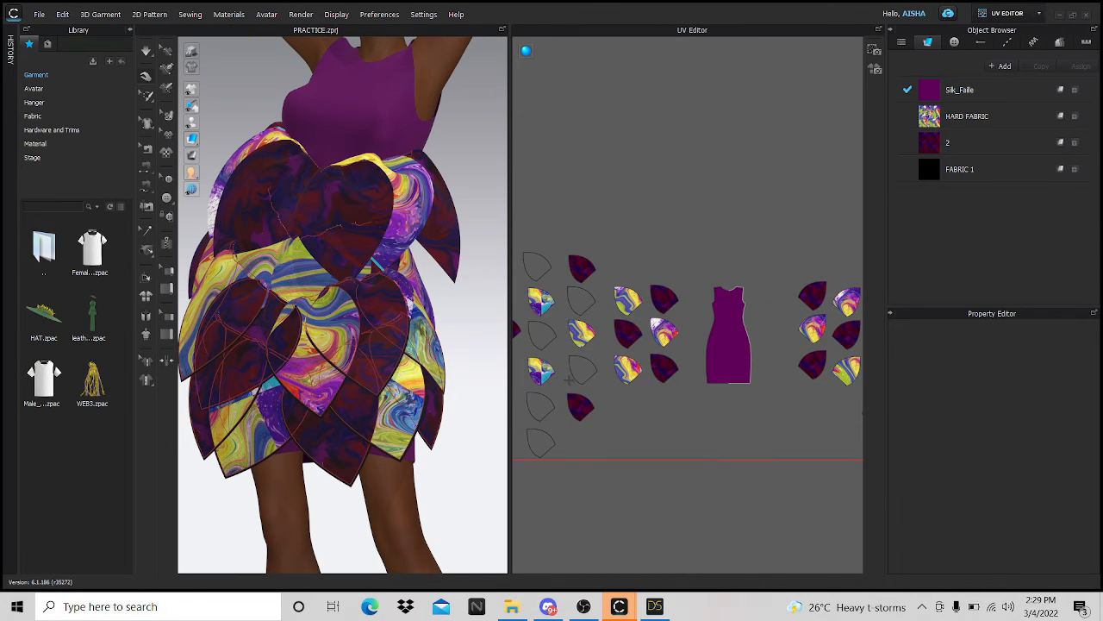
pyautogui.scroll(-3, 628, 395)
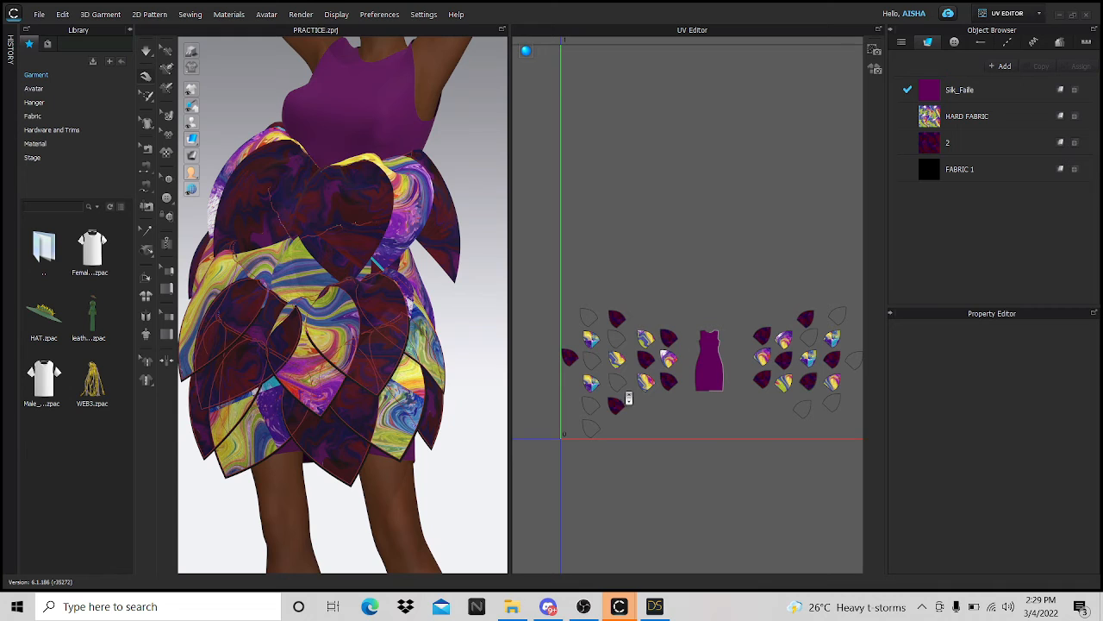
pyautogui.click(872, 71)
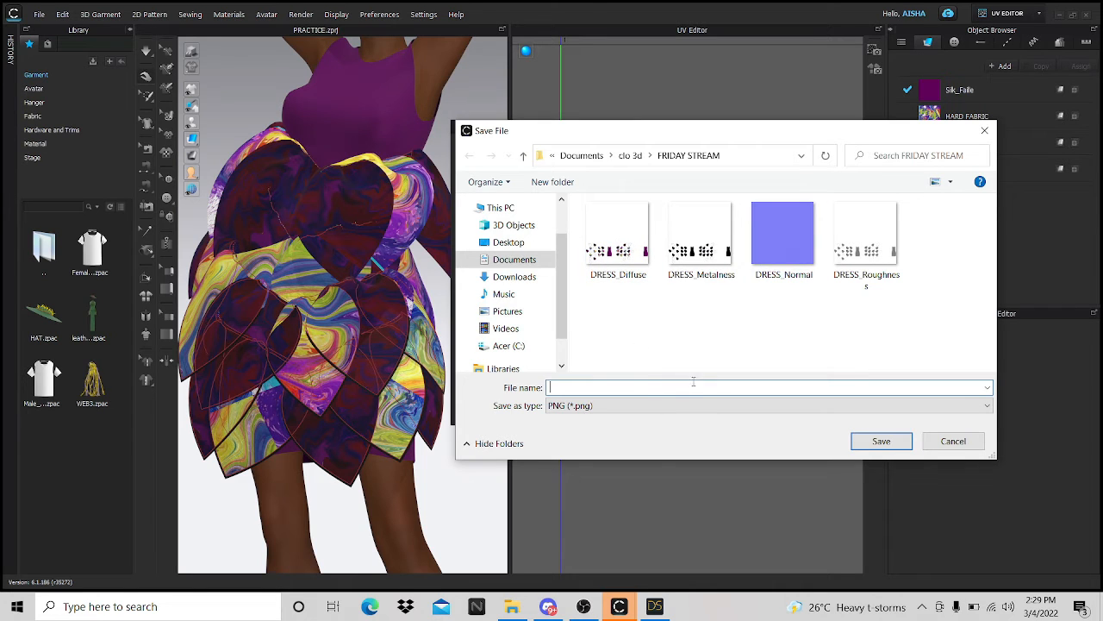
# - Bake Diffuse, Metalness, Normal and Roughness maps at 3968 pixels as DRESS.png
pyautogui.press('capslock')
pyautogui.press('capslock')
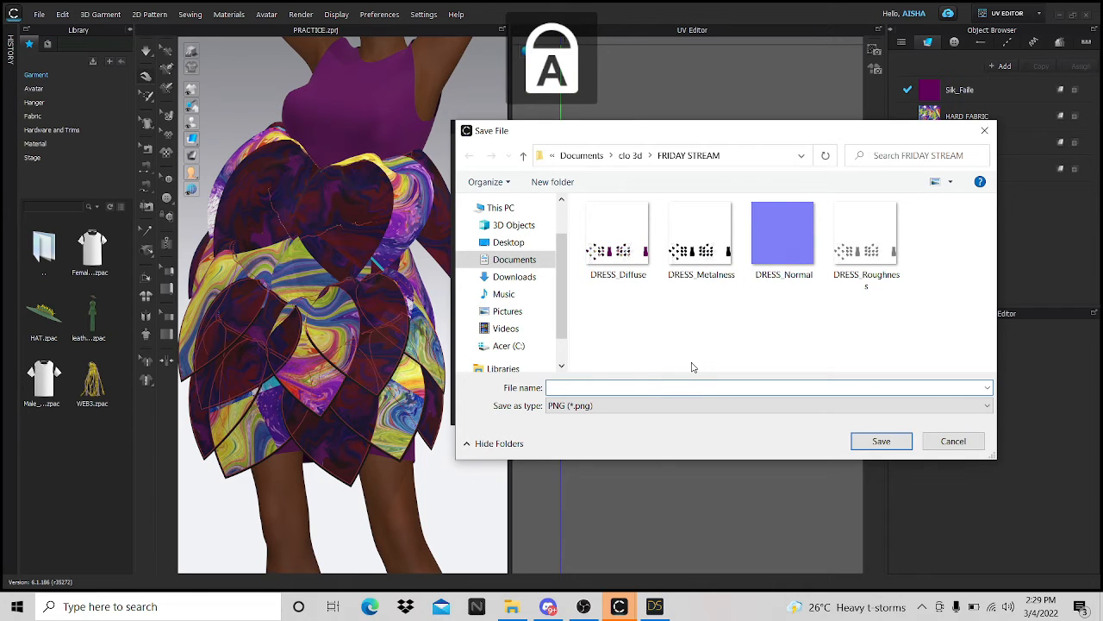
pyautogui.write('DRESS')
pyautogui.press('Return')
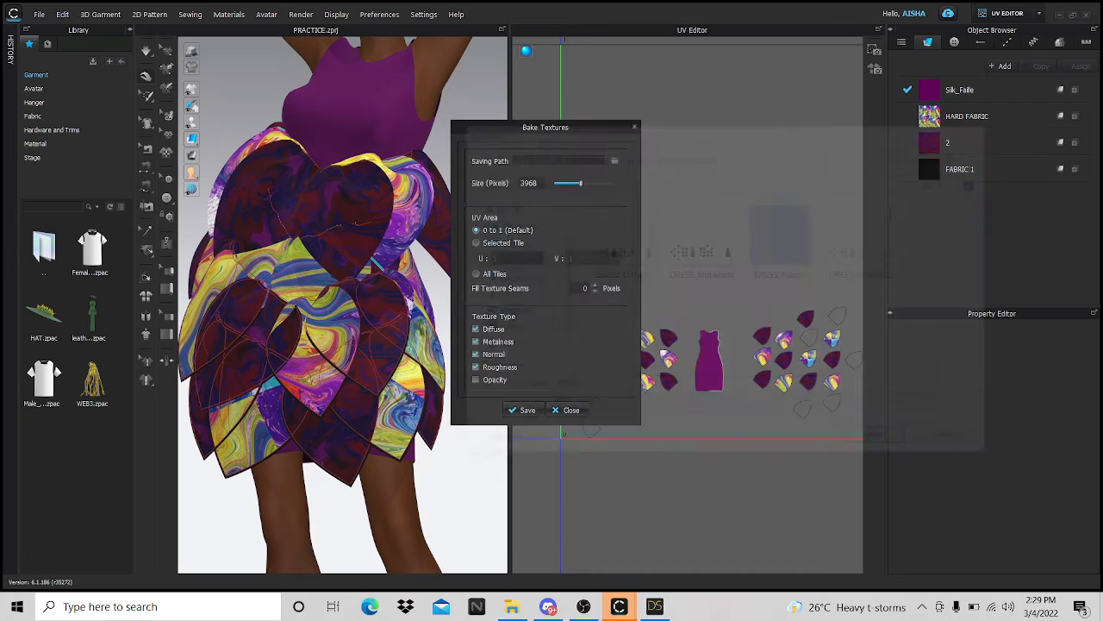
pyautogui.click(527, 410)
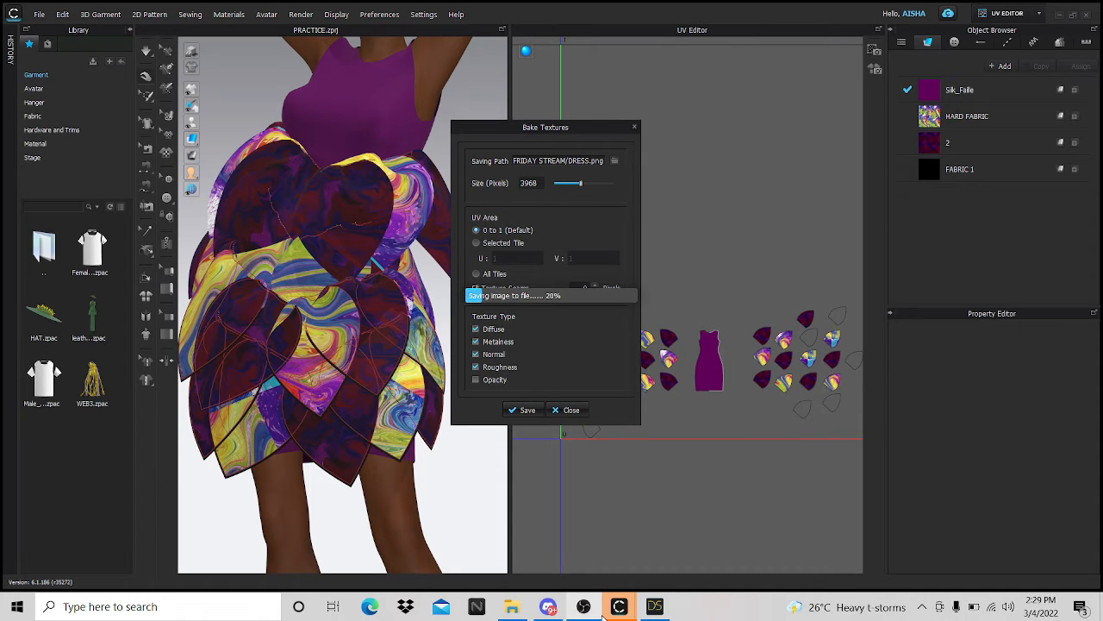
pyautogui.moveTo(584, 606)
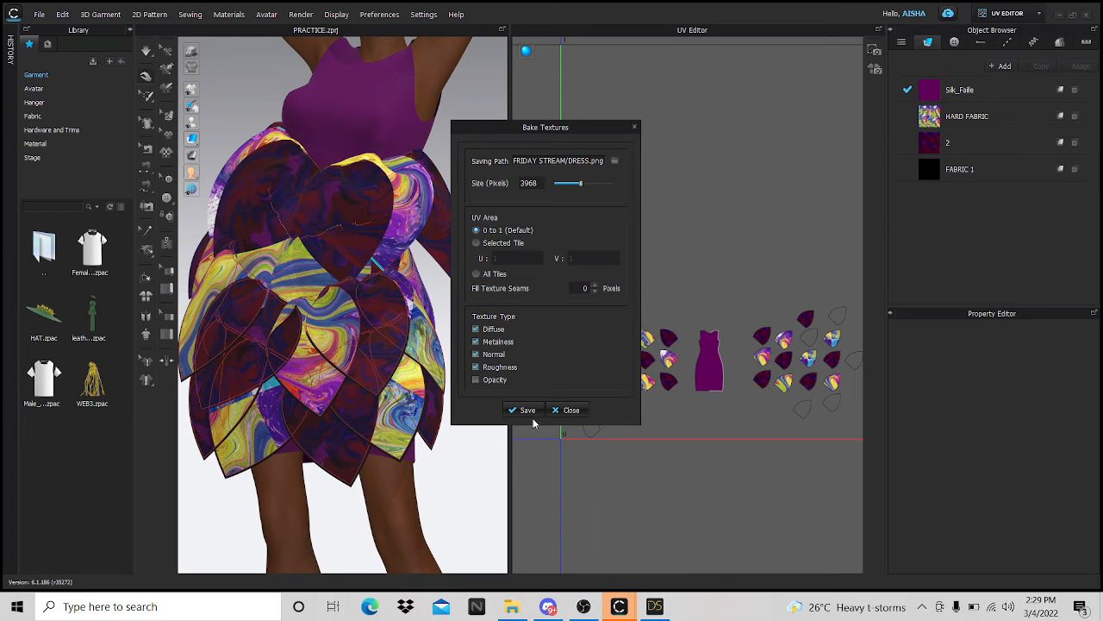
pyautogui.click(563, 414)
# - Pan and zoom the UV layout to inspect the pieces, then switch to DAZ Studio
pyautogui.scroll(-3, 655, 344)
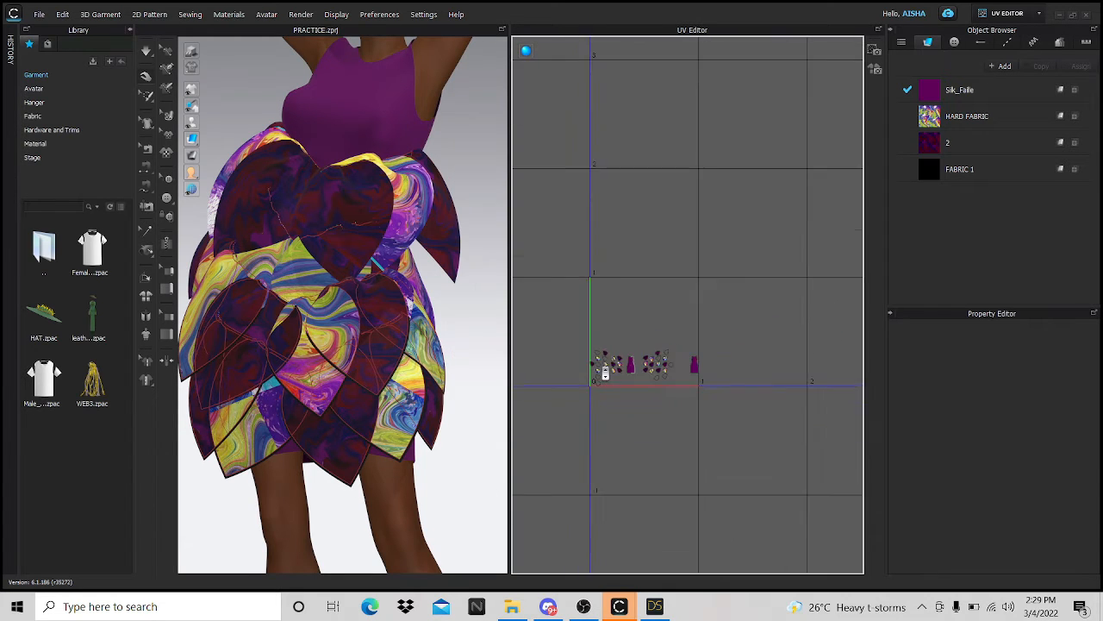
pyautogui.scroll(5, 692, 318)
pyautogui.scroll(5, 692, 317)
pyautogui.scroll(-5, 722, 398)
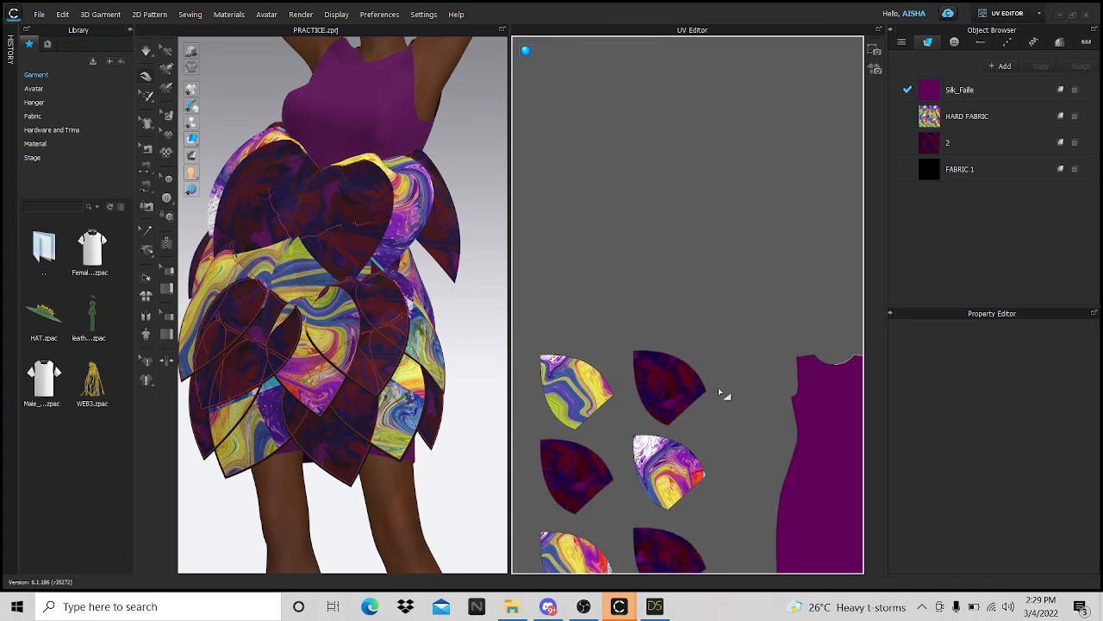
pyautogui.moveTo(722, 394); pyautogui.dragTo(593, 352, button='middle')
pyautogui.scroll(-4, 655, 367)
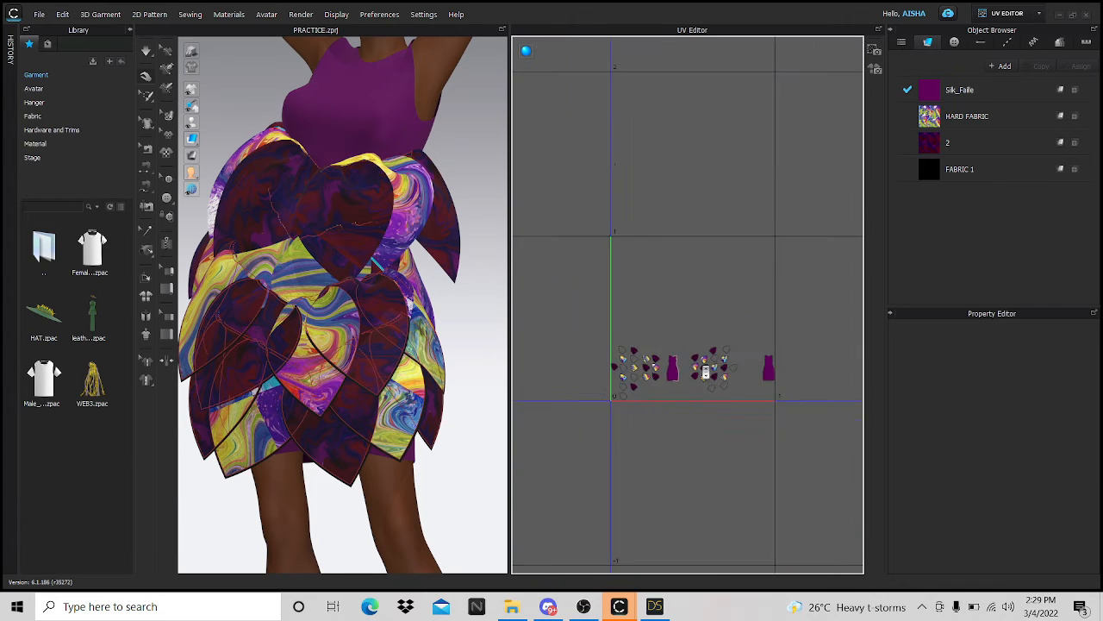
pyautogui.scroll(5, 706, 372)
pyautogui.scroll(3, 706, 372)
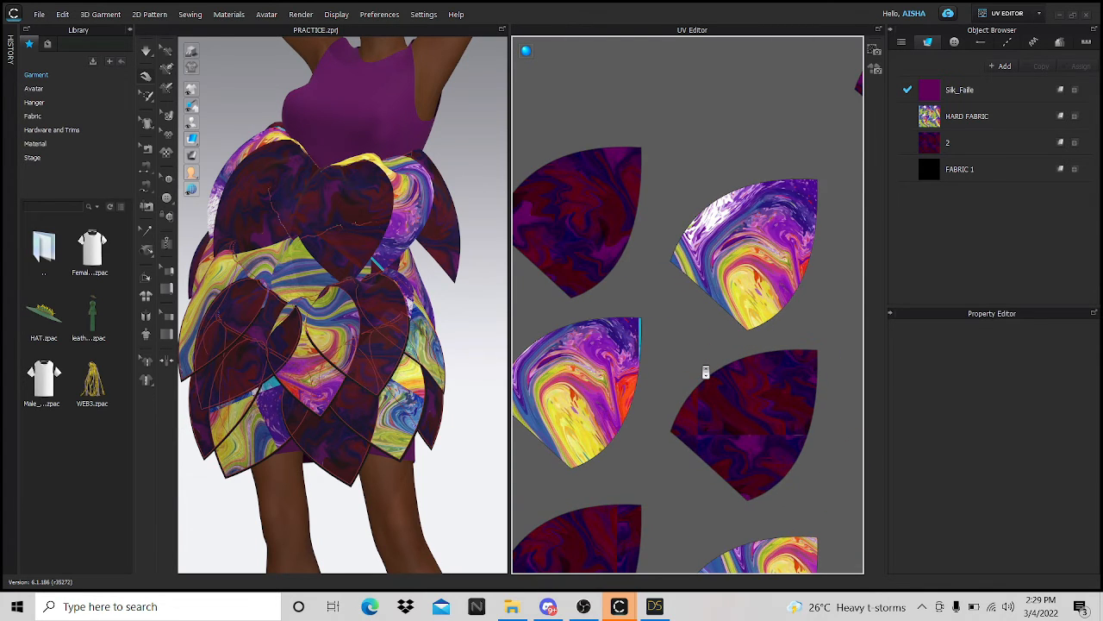
pyautogui.scroll(-6, 706, 372)
pyautogui.scroll(2, 779, 421)
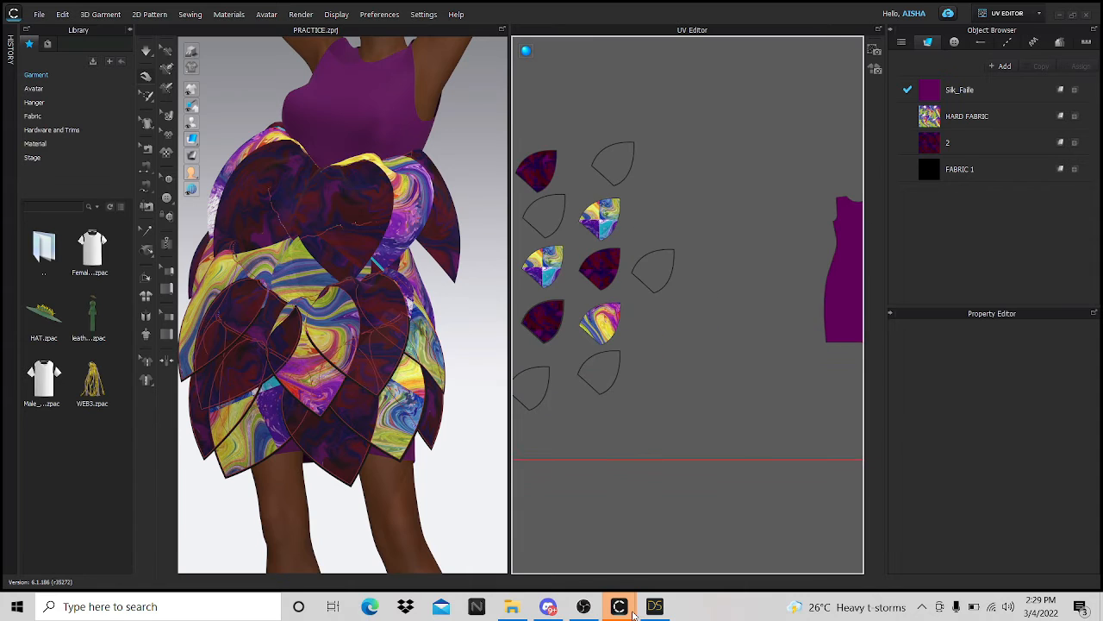
pyautogui.click(655, 606)
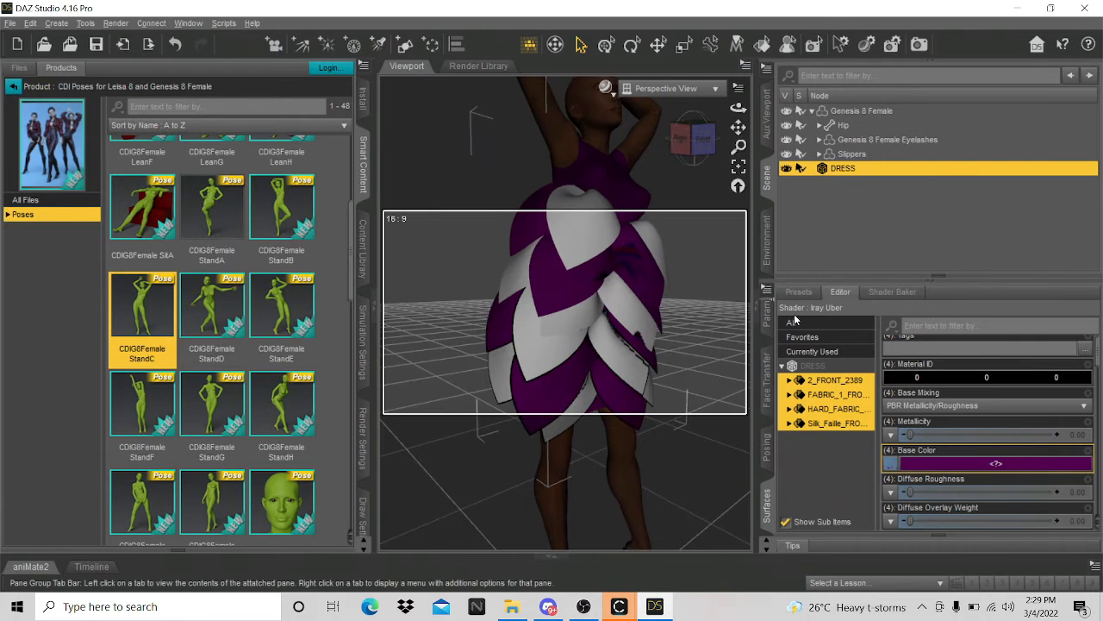
# - Delete the old DRESS object and choose DRESS.obj for import
pyautogui.rightClick(908, 170)
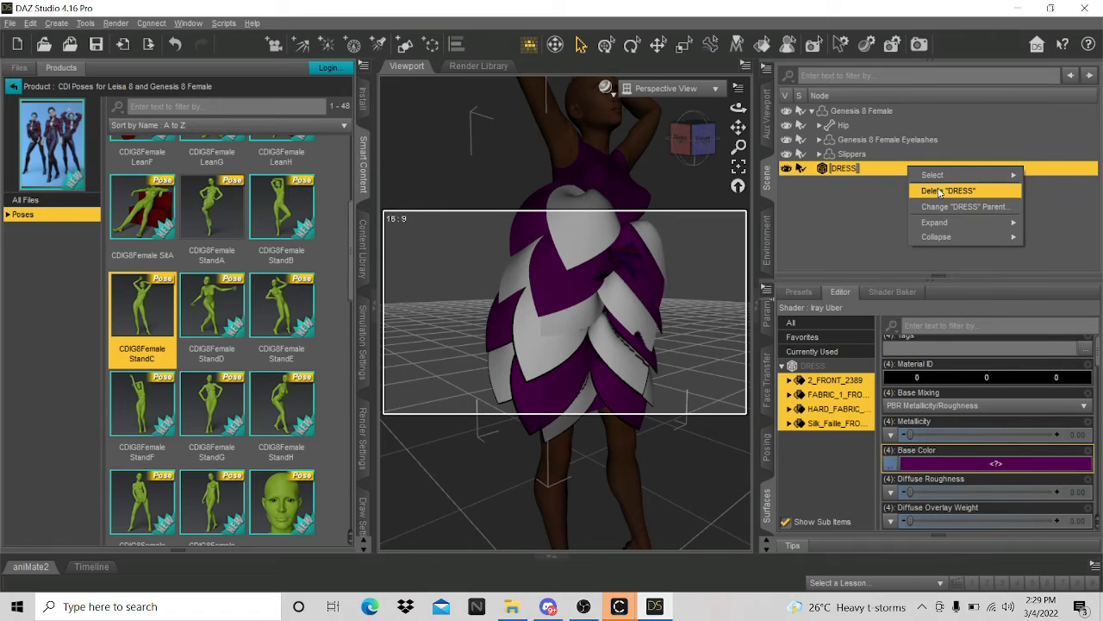
pyautogui.click(939, 191)
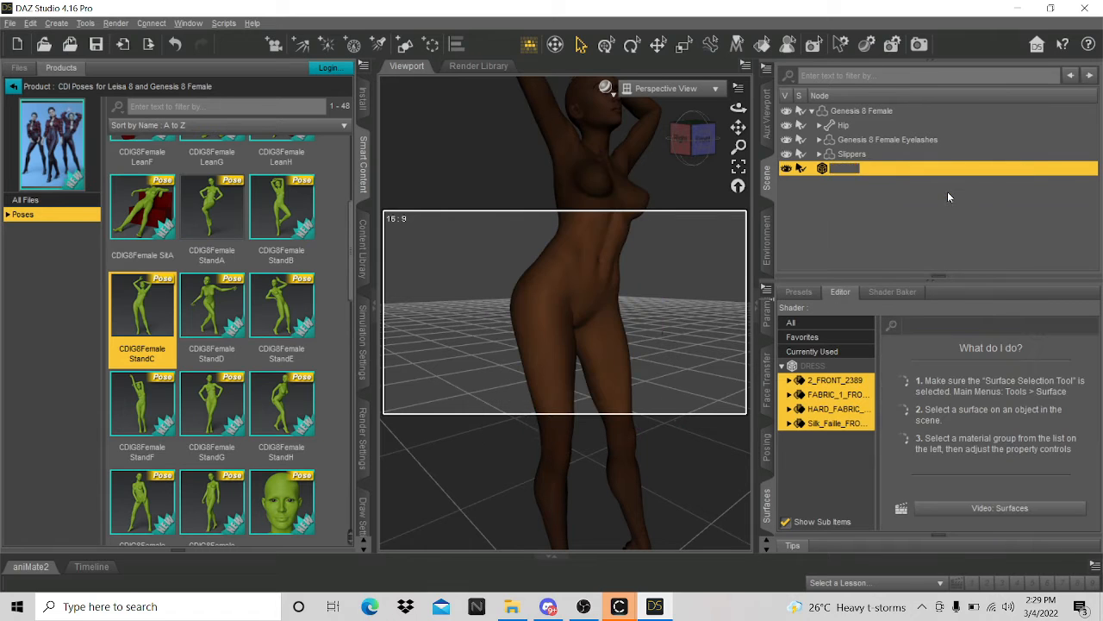
pyautogui.click(10, 23)
pyautogui.click(35, 175)
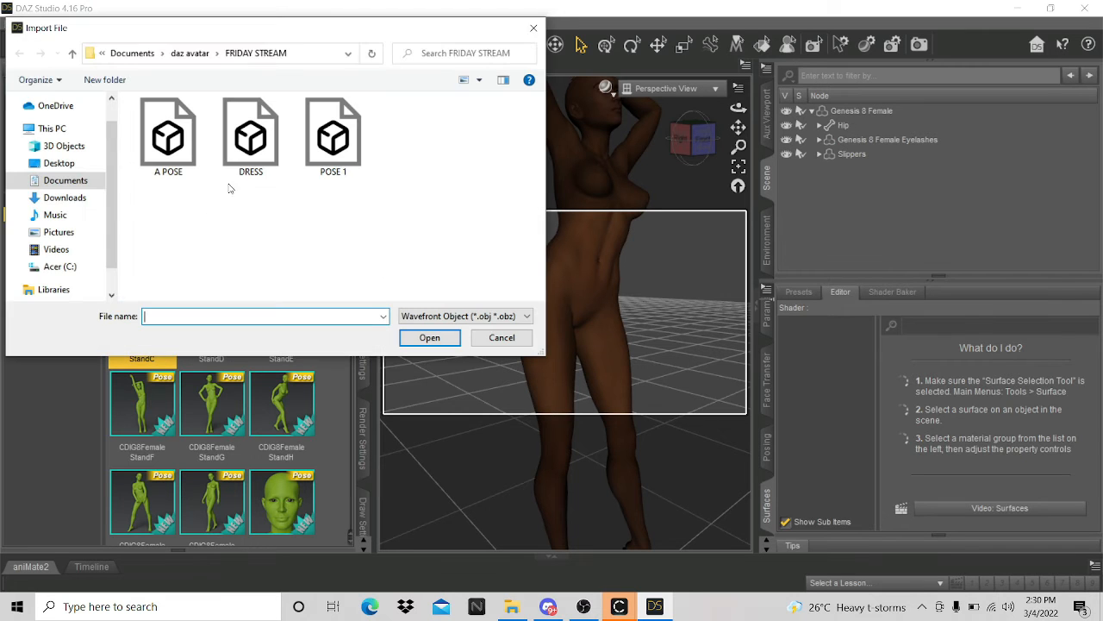
pyautogui.click(253, 138)
pyautogui.click(429, 337)
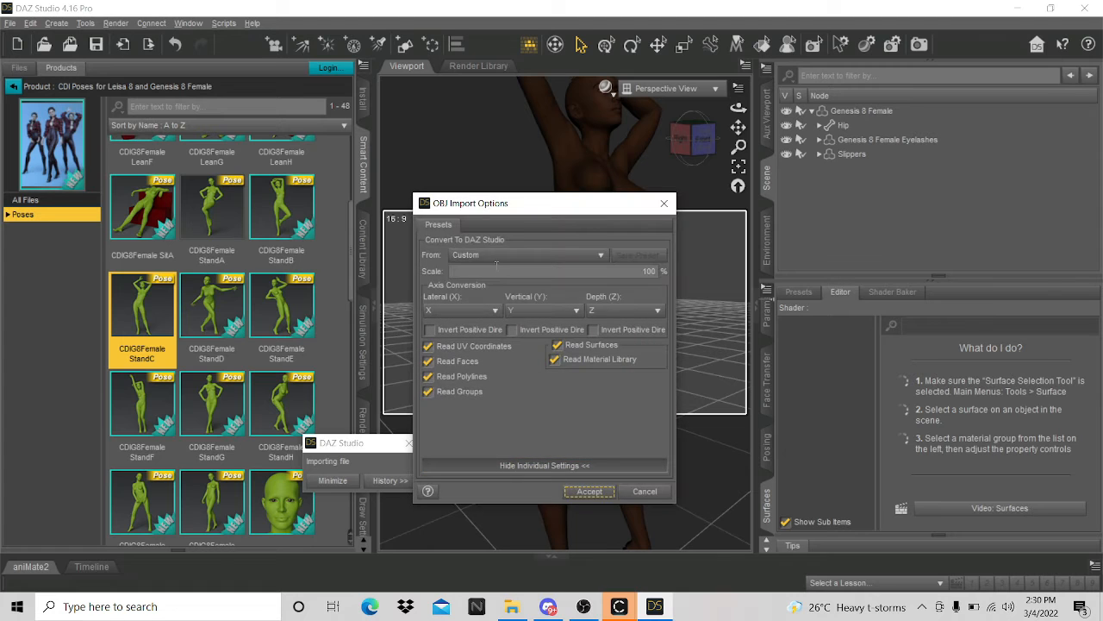
# - Import it with the DAZ Studio (1 unit = 1cm) preset and select the new DRESS
pyautogui.click(496, 255)
pyautogui.click(500, 359)
pyautogui.click(590, 492)
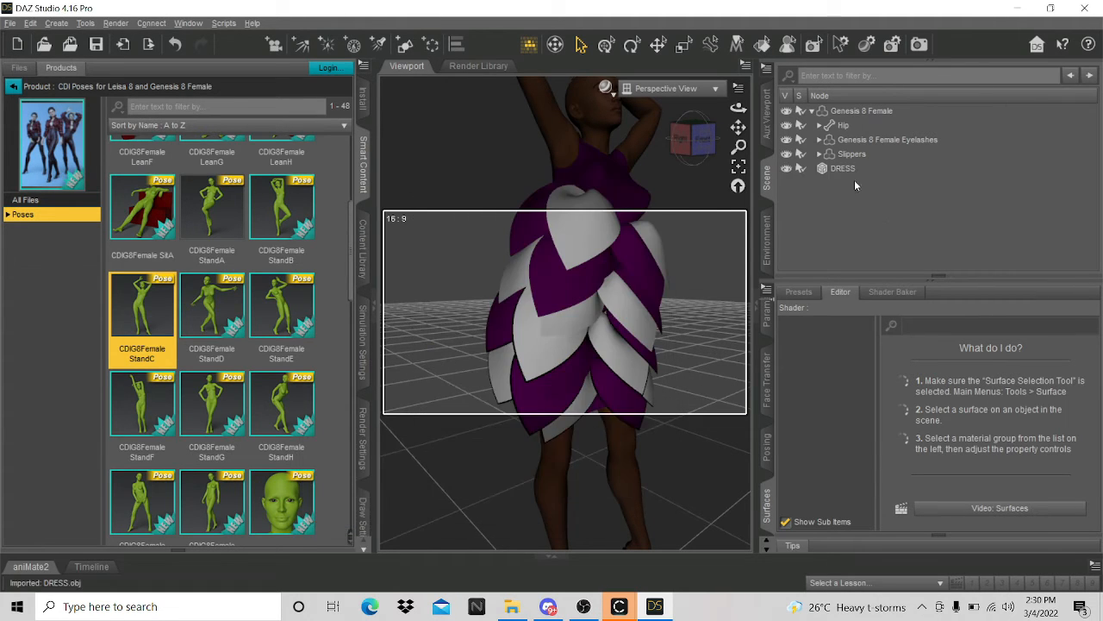
pyautogui.click(839, 168)
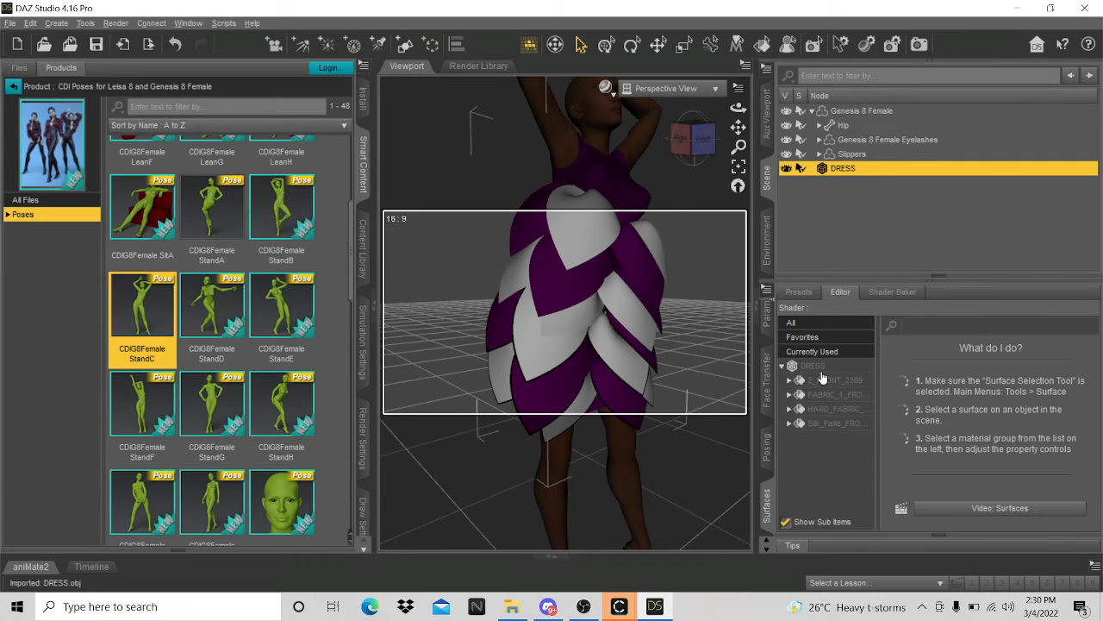
# - Replace the DRESS Base Color map with the DRESS_Diffuse image
pyautogui.click(815, 367)
pyautogui.click(893, 467)
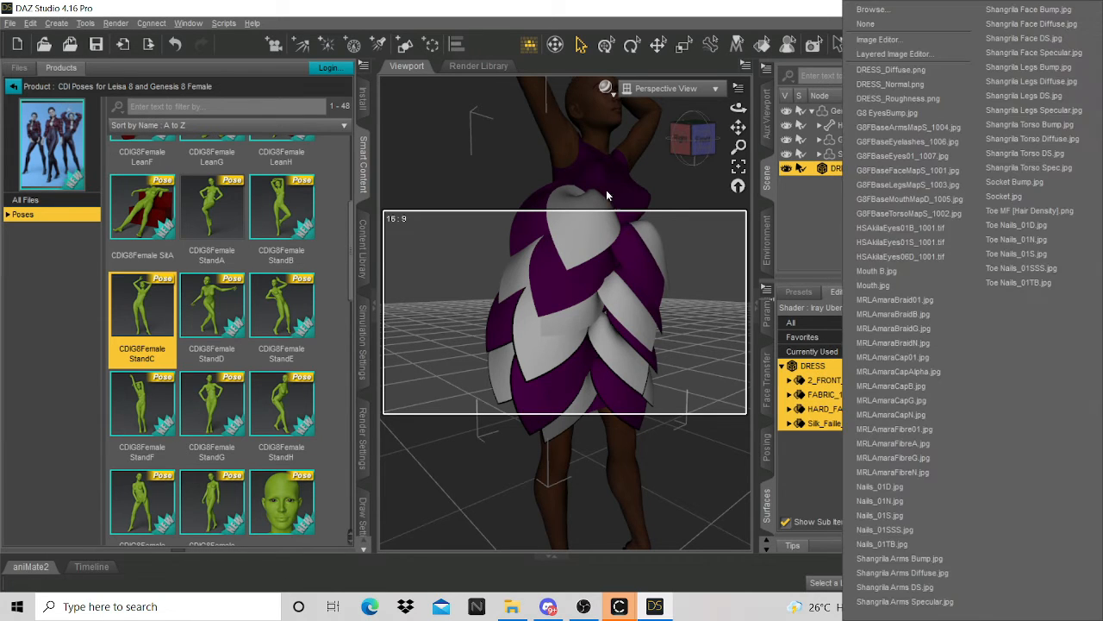
pyautogui.click(866, 24)
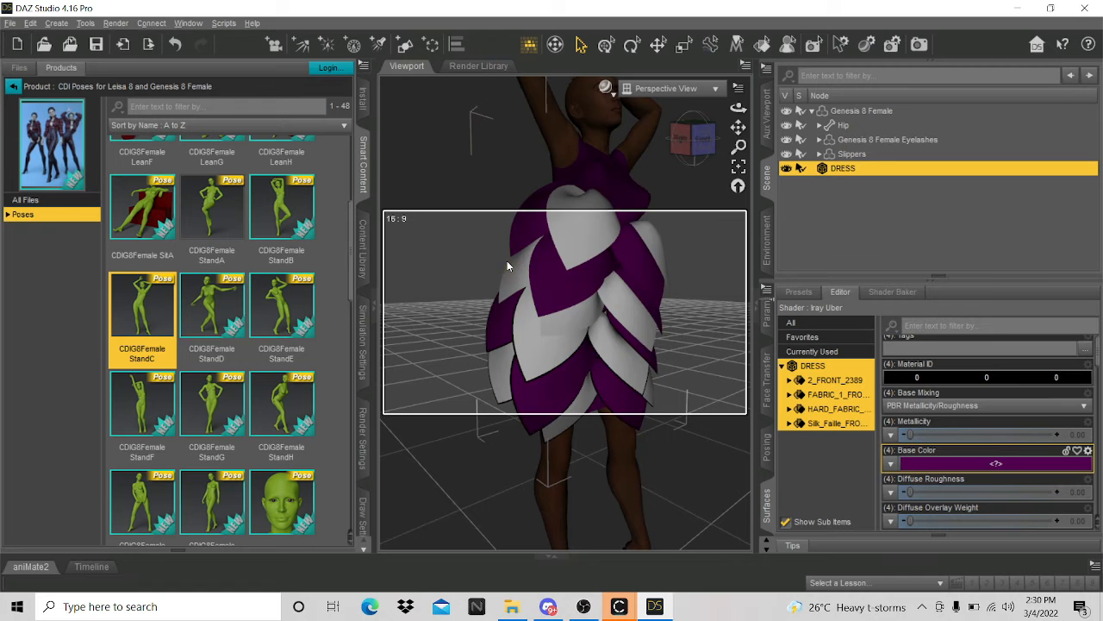
pyautogui.click(891, 463)
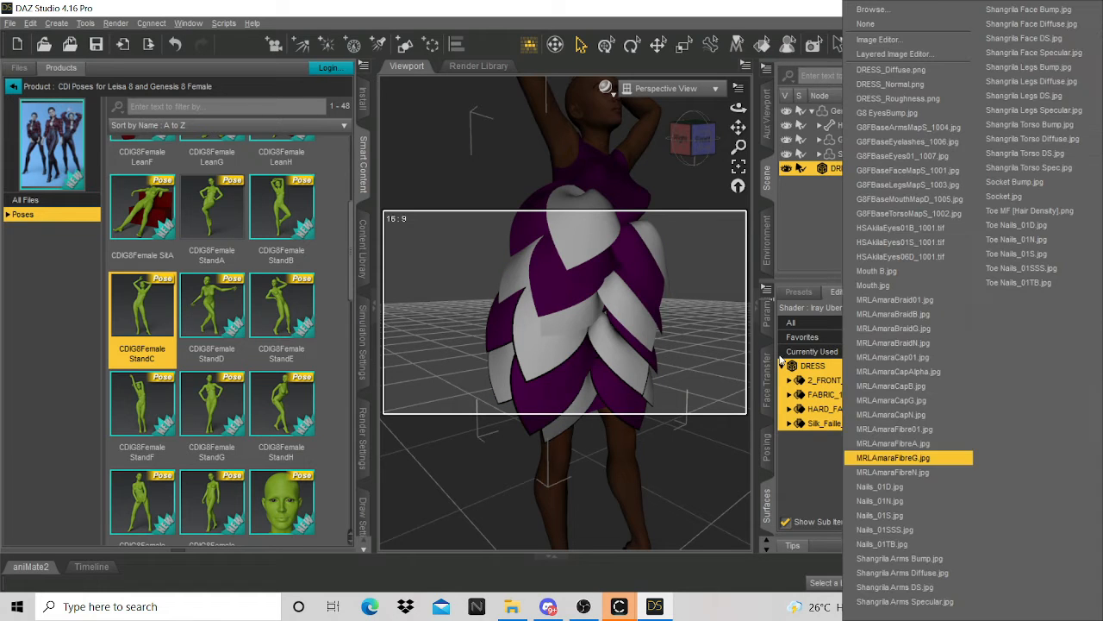
pyautogui.click(881, 10)
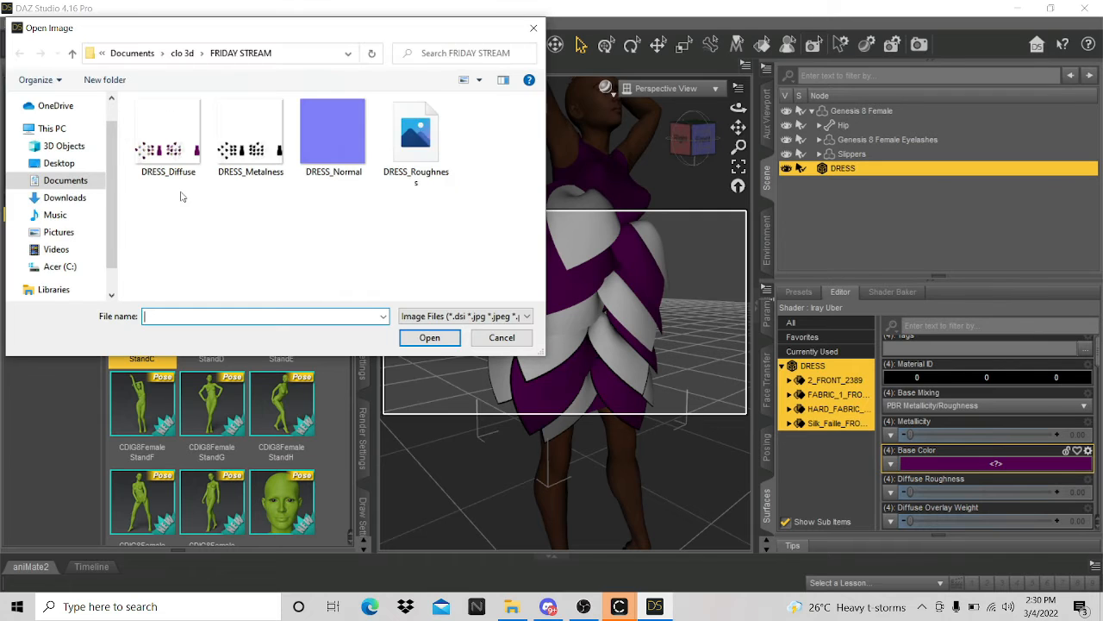
pyautogui.click(186, 169)
pyautogui.click(416, 340)
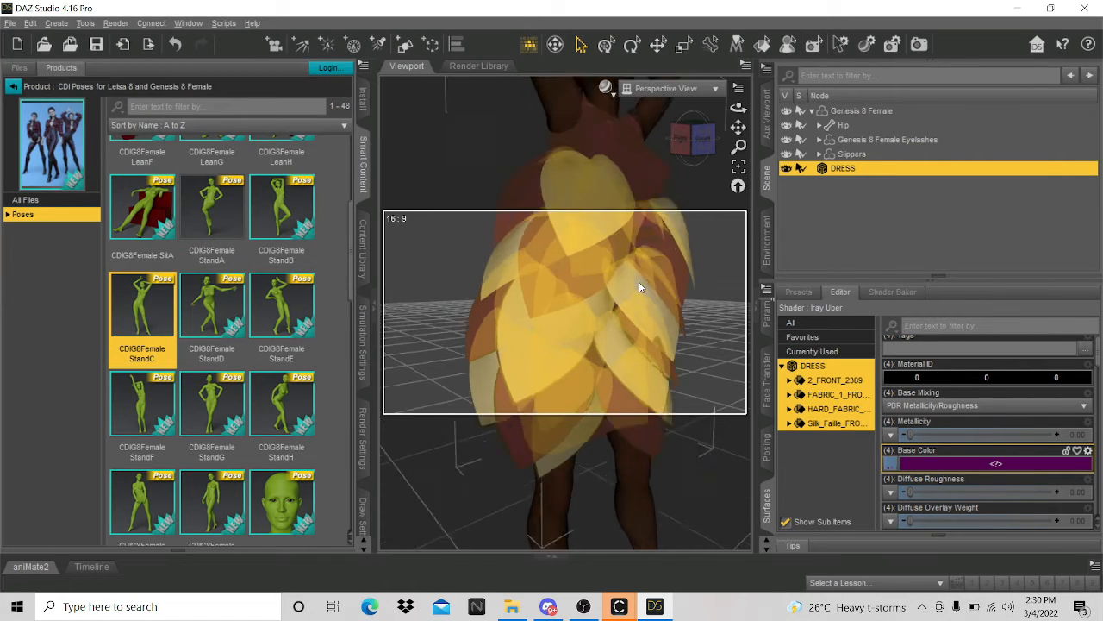
# - Zoom the viewport, switch to the Front view, and return to CLO 3D
pyautogui.scroll(10, 642, 289)
pyautogui.scroll(-10, 578, 328)
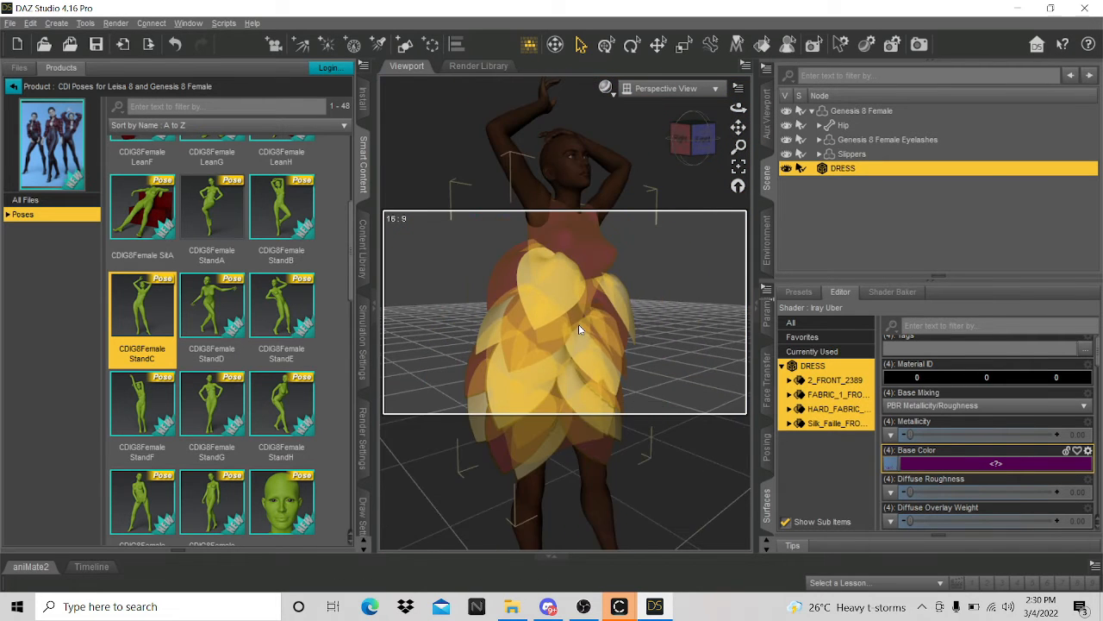
pyautogui.scroll(3, 578, 324)
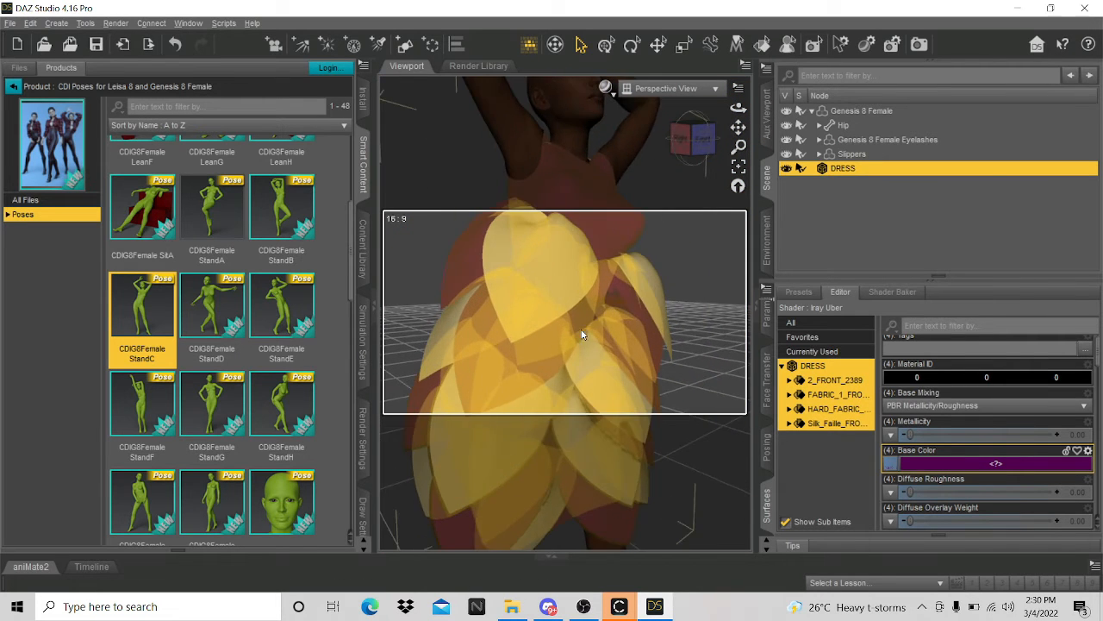
pyautogui.scroll(-3, 581, 328)
pyautogui.click(696, 140)
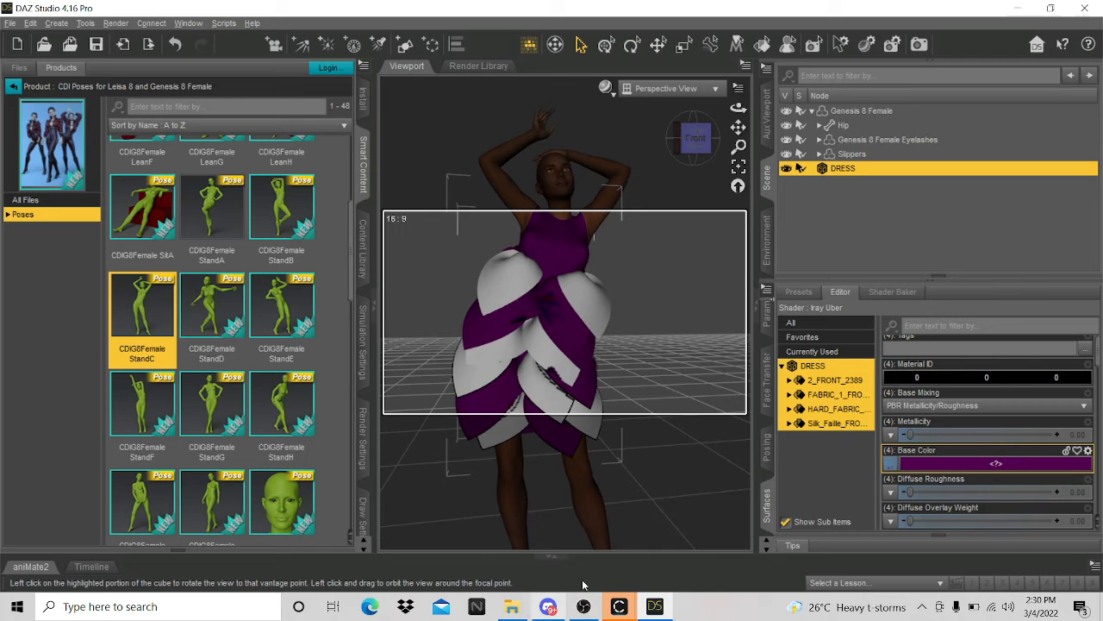
pyautogui.moveTo(619, 606)
pyautogui.click(690, 560)
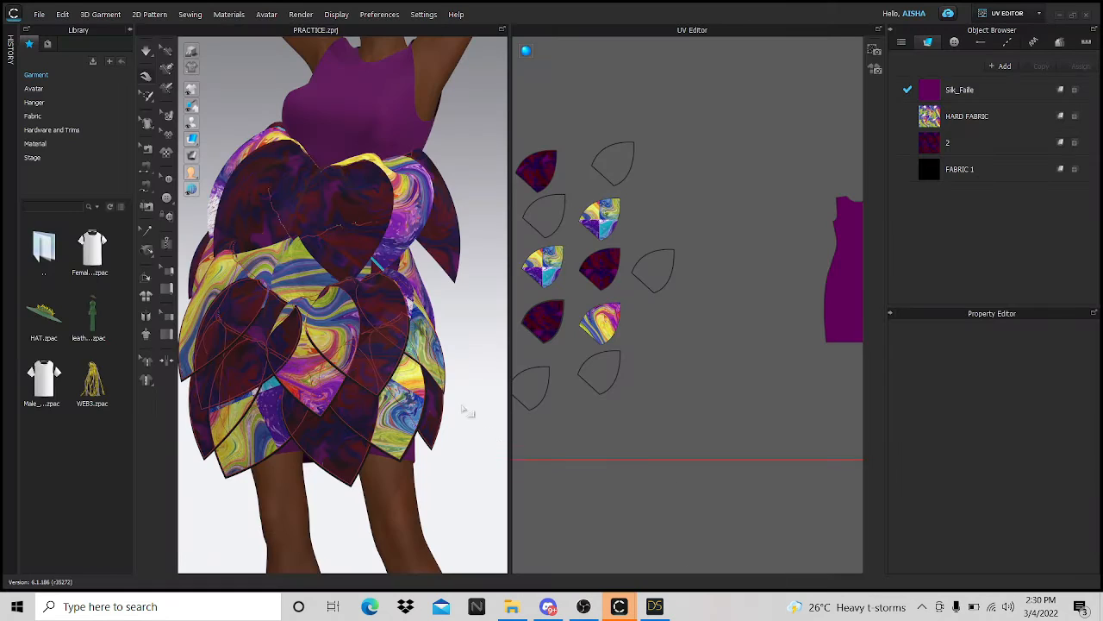
# - Export the dress as OBJ, overwriting the existing DRESS.obj
pyautogui.scroll(-4, 430, 362)
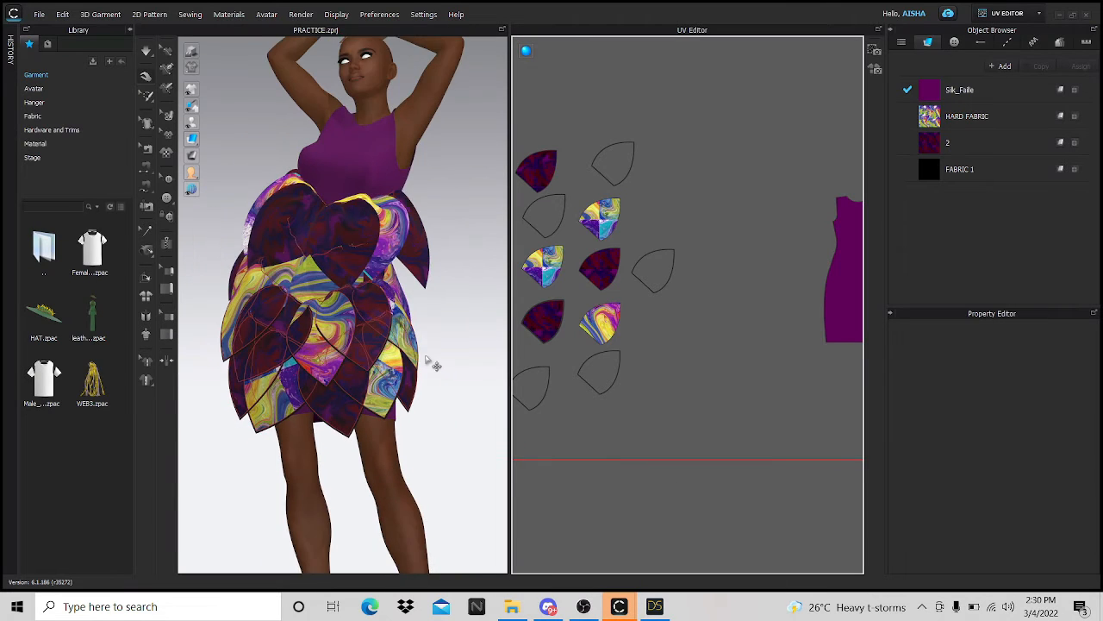
pyautogui.click(40, 15)
pyautogui.moveTo(69, 136)
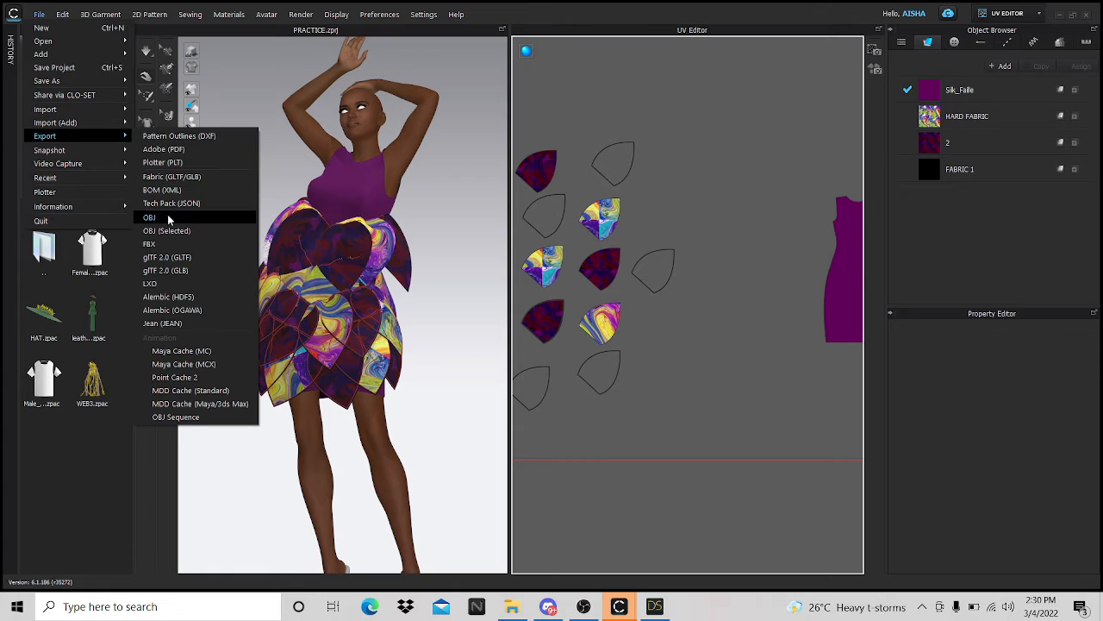
pyautogui.click(169, 218)
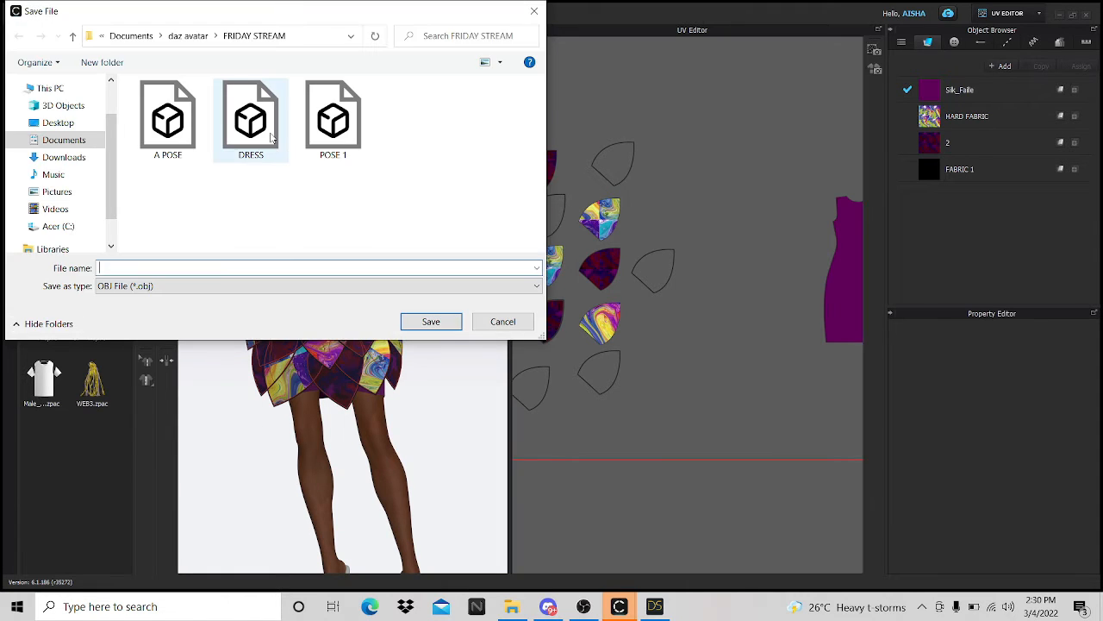
pyautogui.click(269, 134)
pyautogui.click(431, 322)
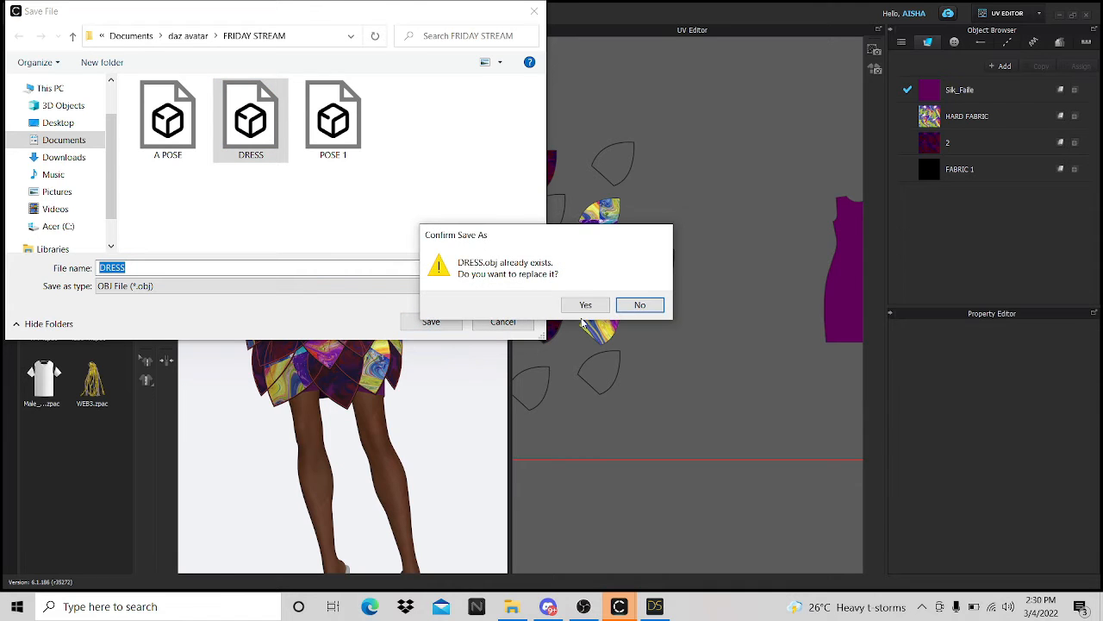
pyautogui.click(583, 309)
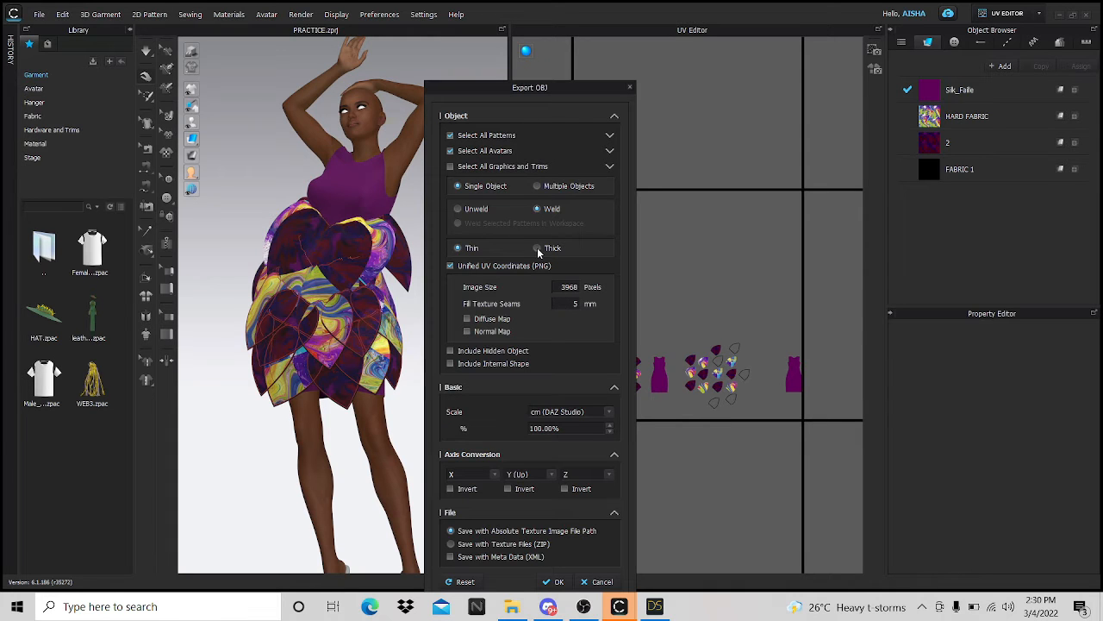
# - Run the export with Thick selected, then return to DAZ Studio
pyautogui.click(537, 248)
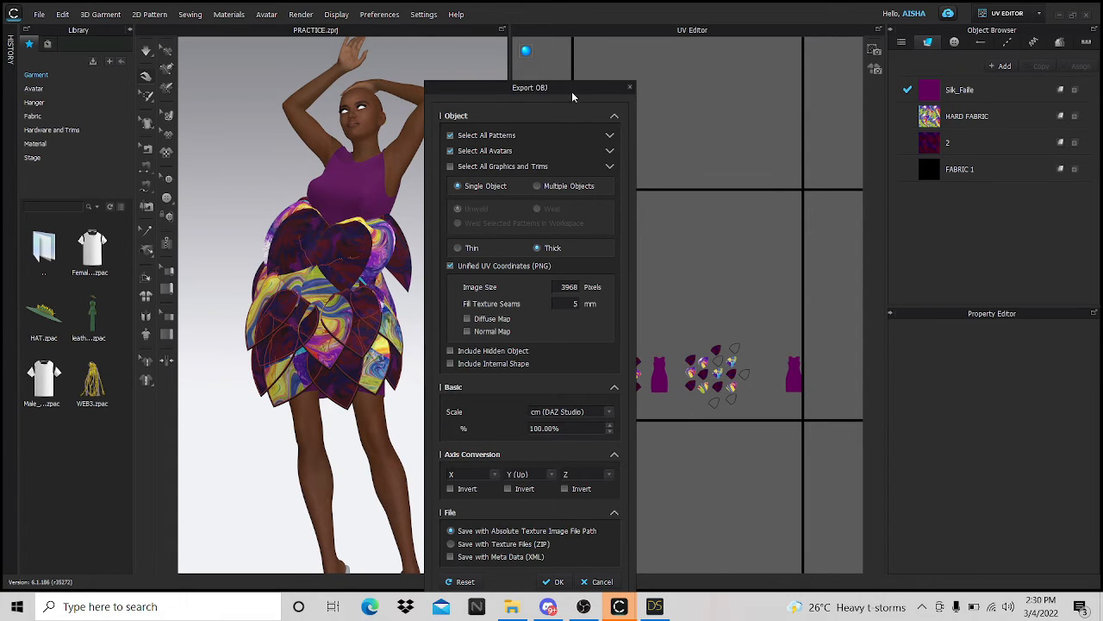
pyautogui.moveTo(552, 90); pyautogui.dragTo(523, 61)
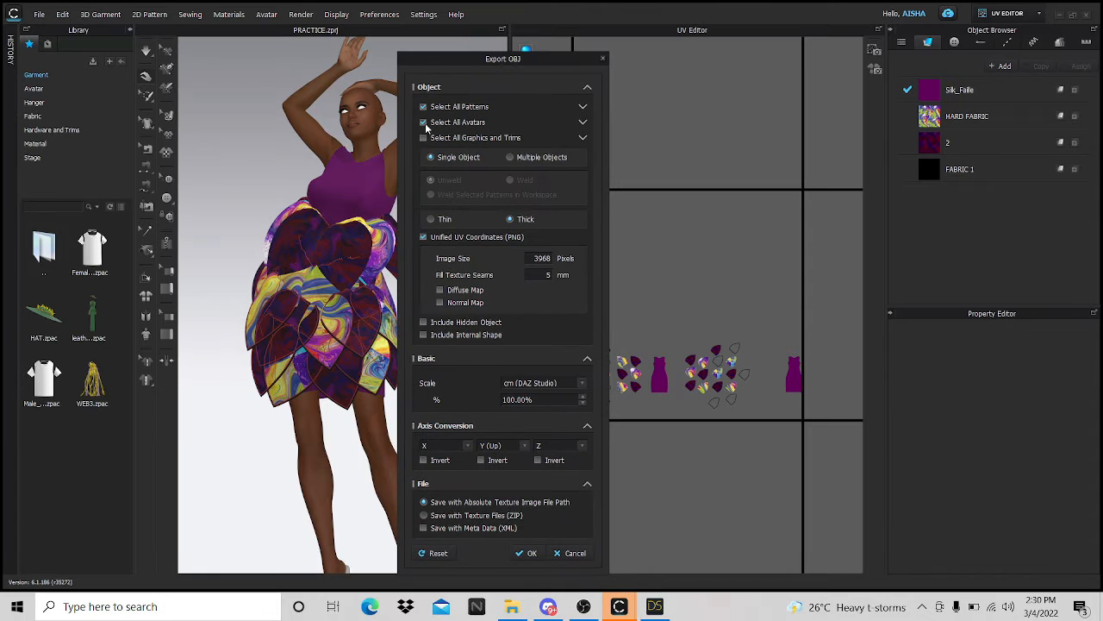
pyautogui.click(518, 553)
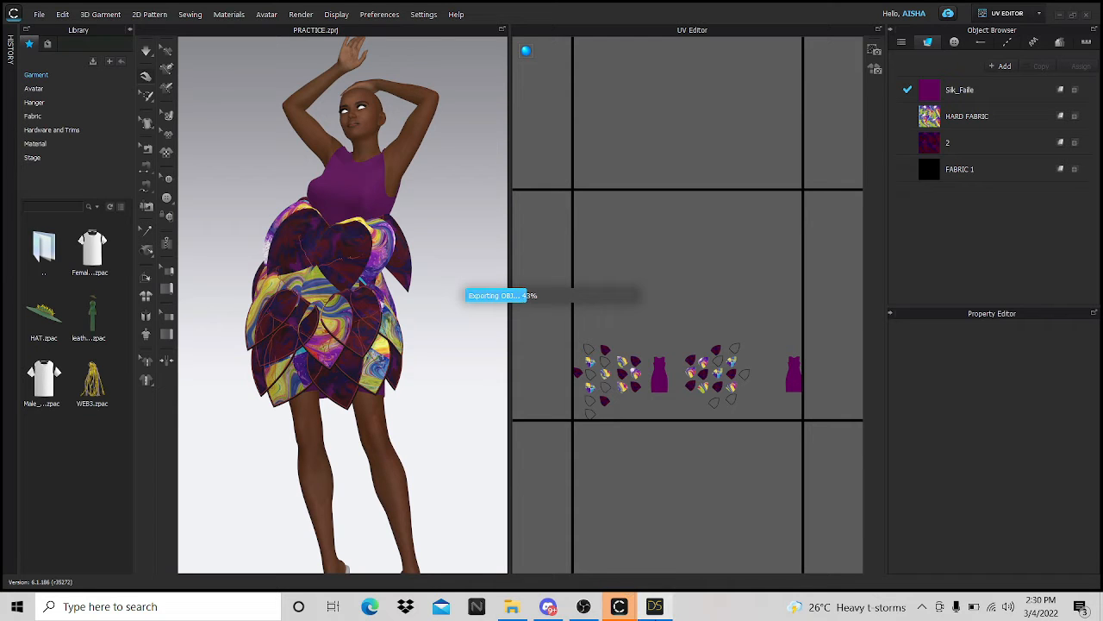
pyautogui.click(655, 606)
pyautogui.rightClick(934, 169)
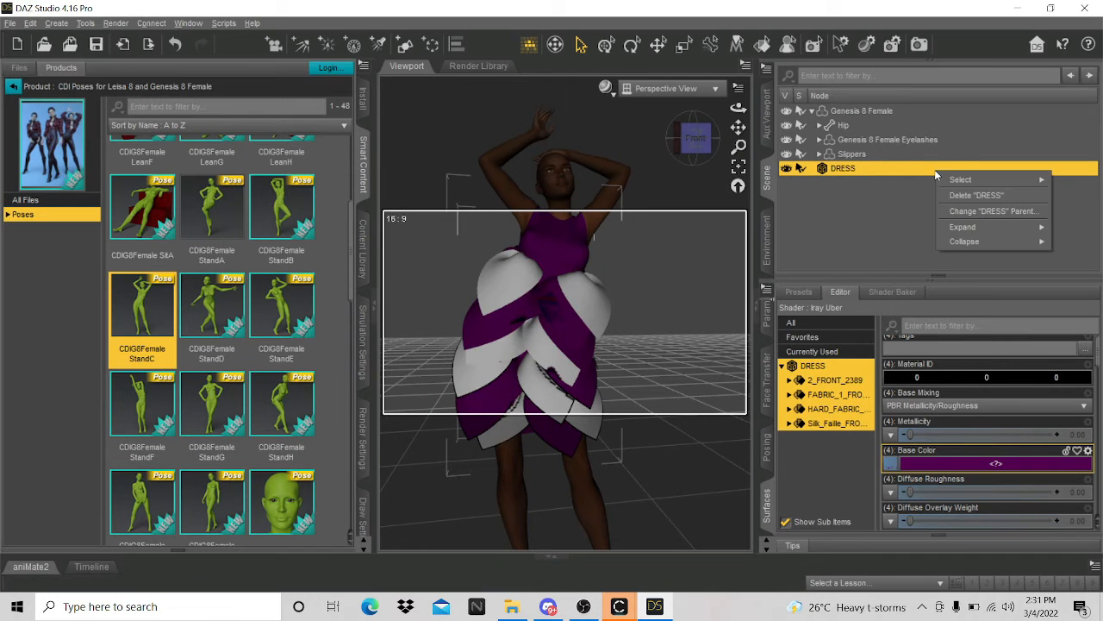
# - Delete the old DRESS from the scene and choose DRESS.obj for import
pyautogui.click(957, 207)
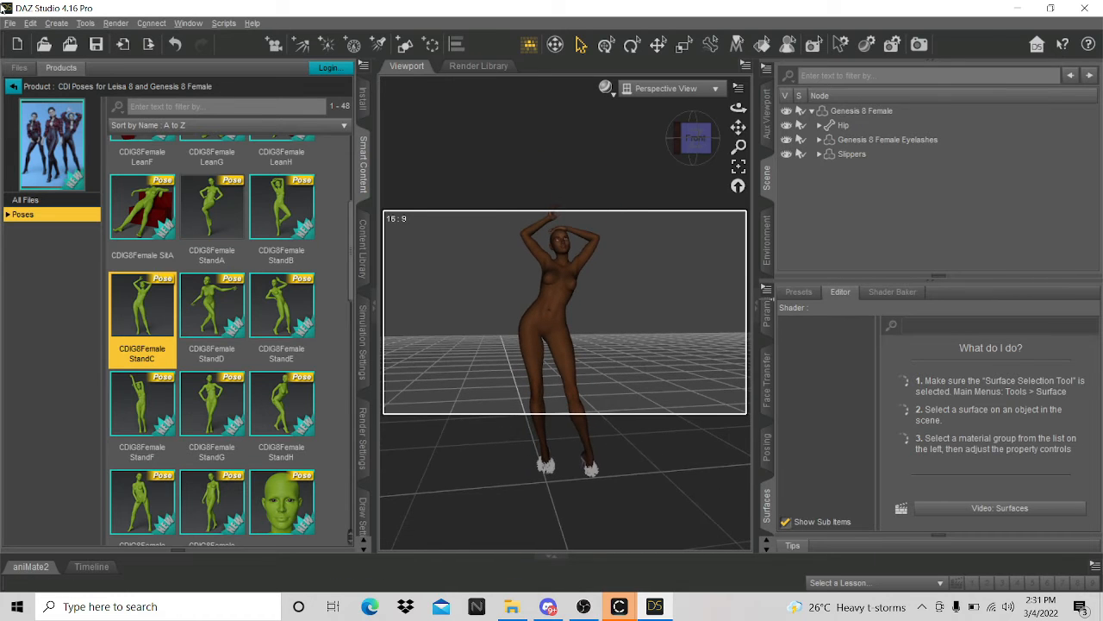
pyautogui.click(10, 24)
pyautogui.click(71, 181)
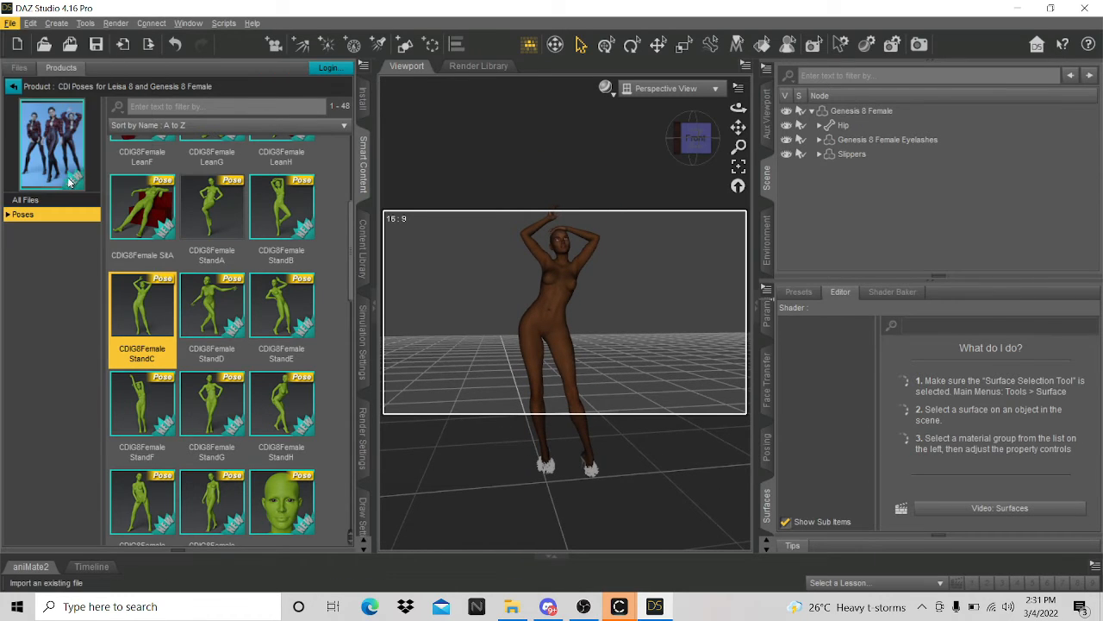
pyautogui.moveTo(626, 612)
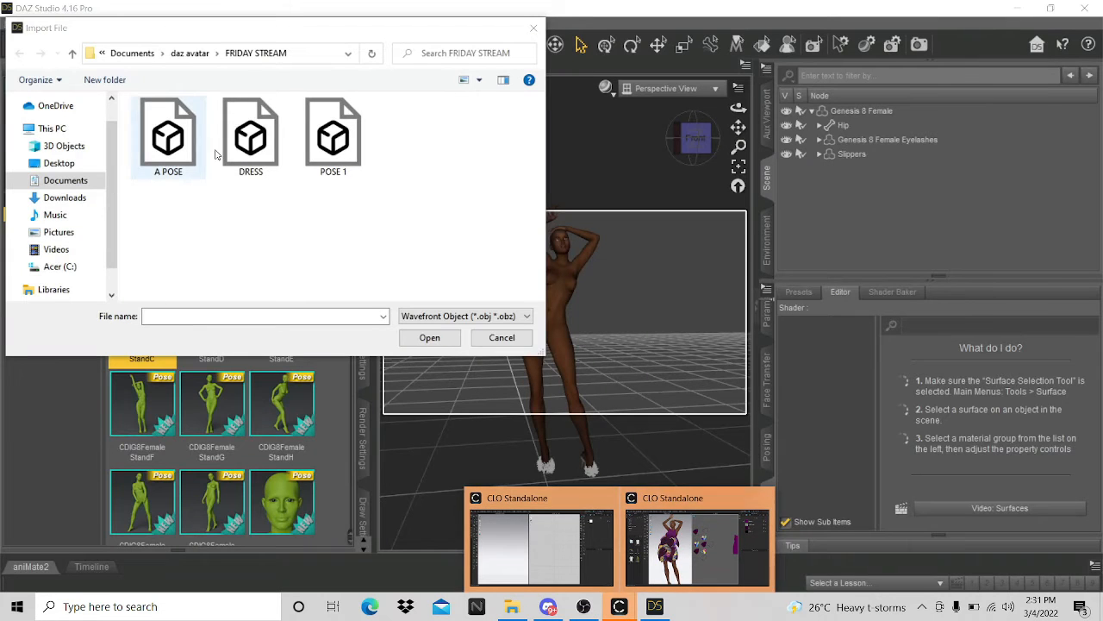
pyautogui.click(431, 338)
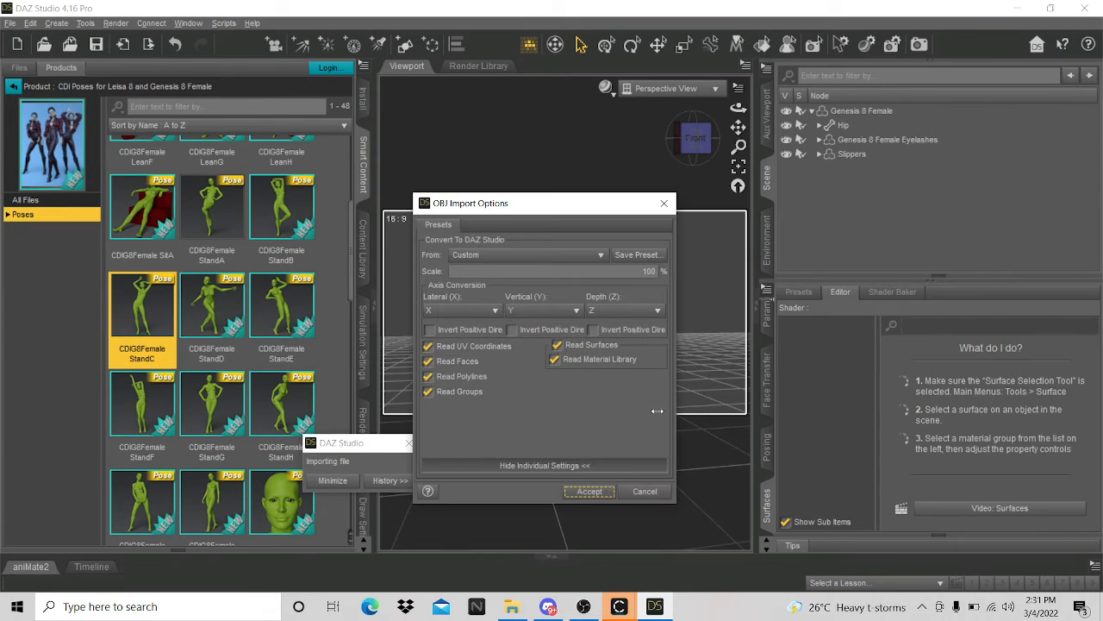
# - Import it at DAZ Studio scale (1 unit = 1cm) and show the new dress's surfaces
pyautogui.click(534, 258)
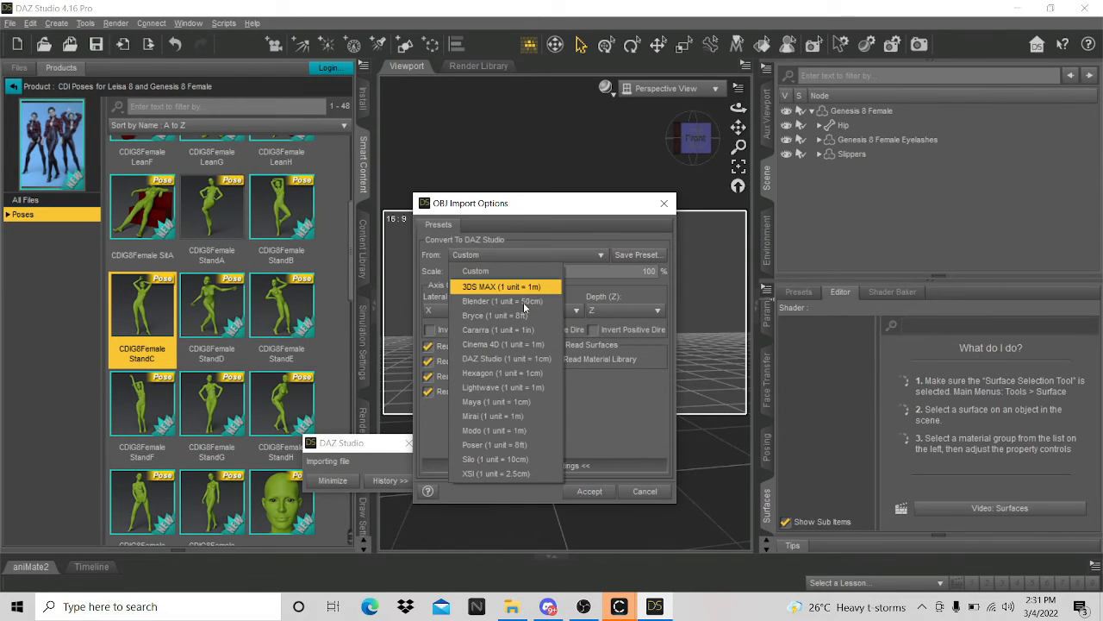
pyautogui.click(505, 359)
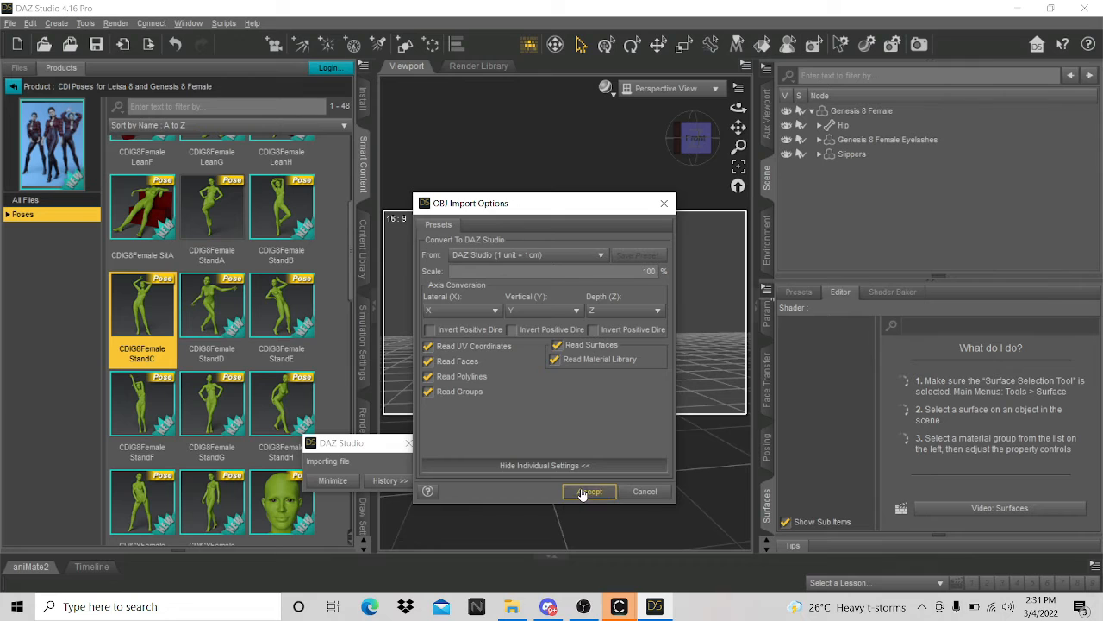
pyautogui.click(589, 491)
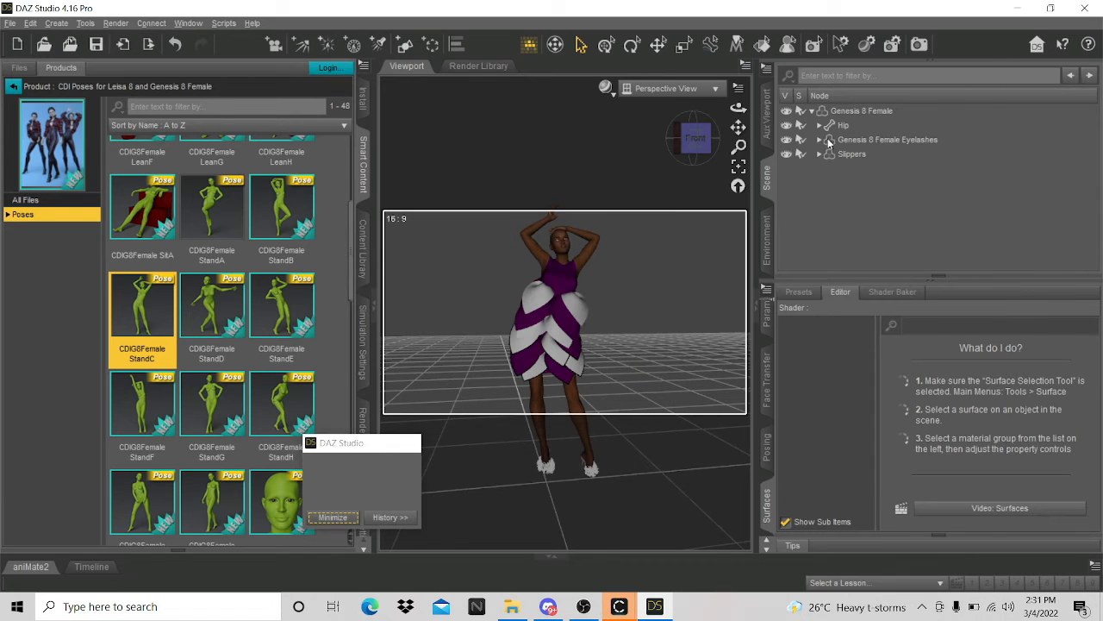
pyautogui.click(844, 169)
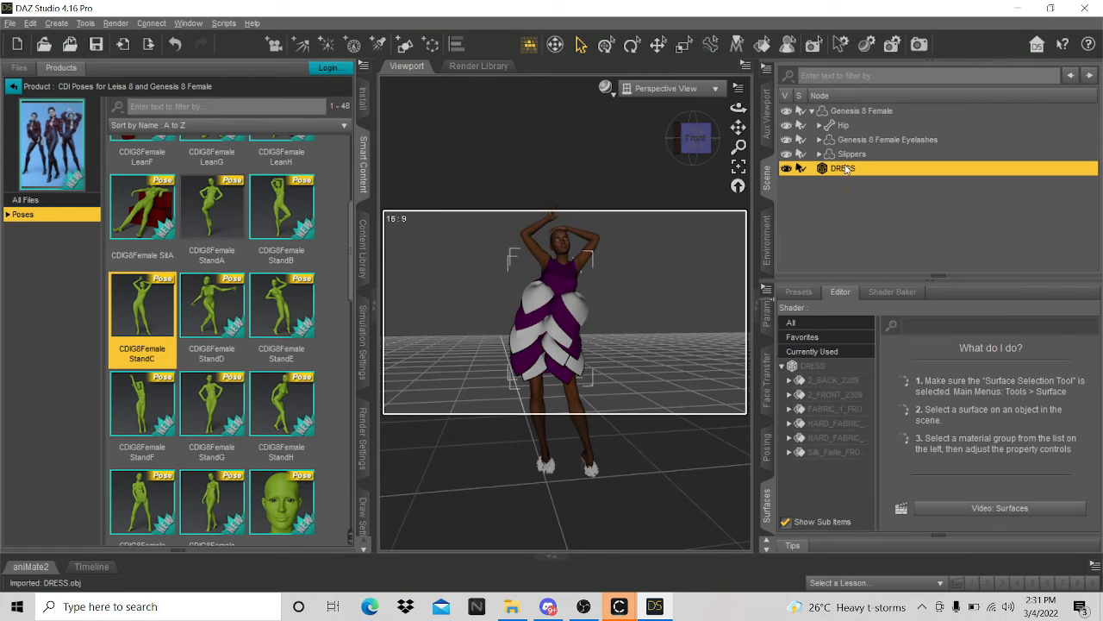
pyautogui.click(834, 368)
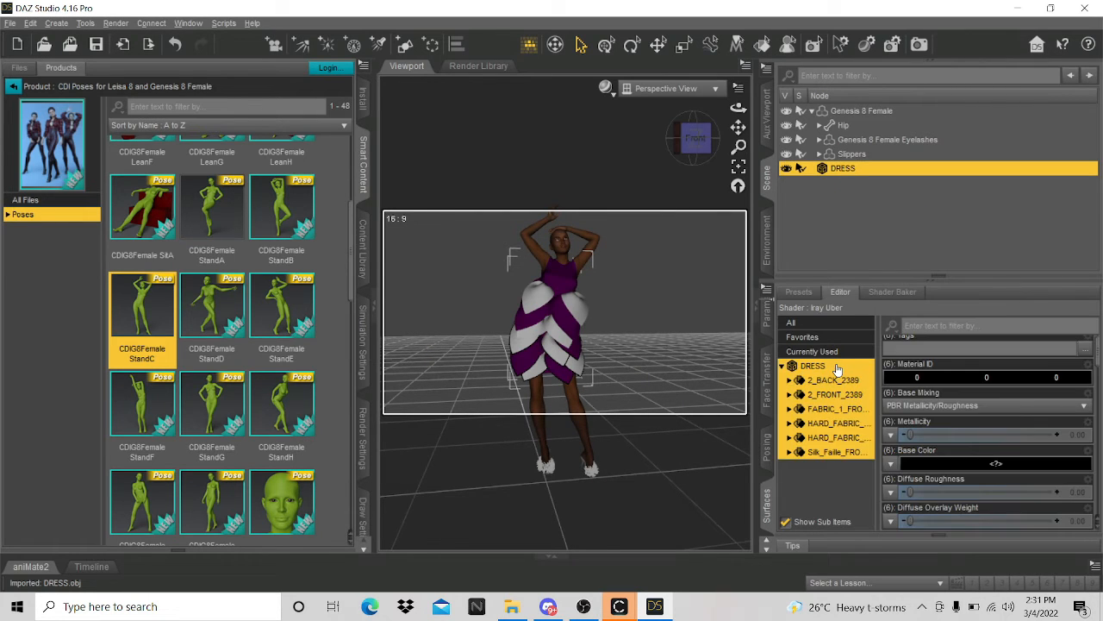
# - Load a browsed image as the dress's Base Color
pyautogui.click(891, 465)
pyautogui.click(867, 7)
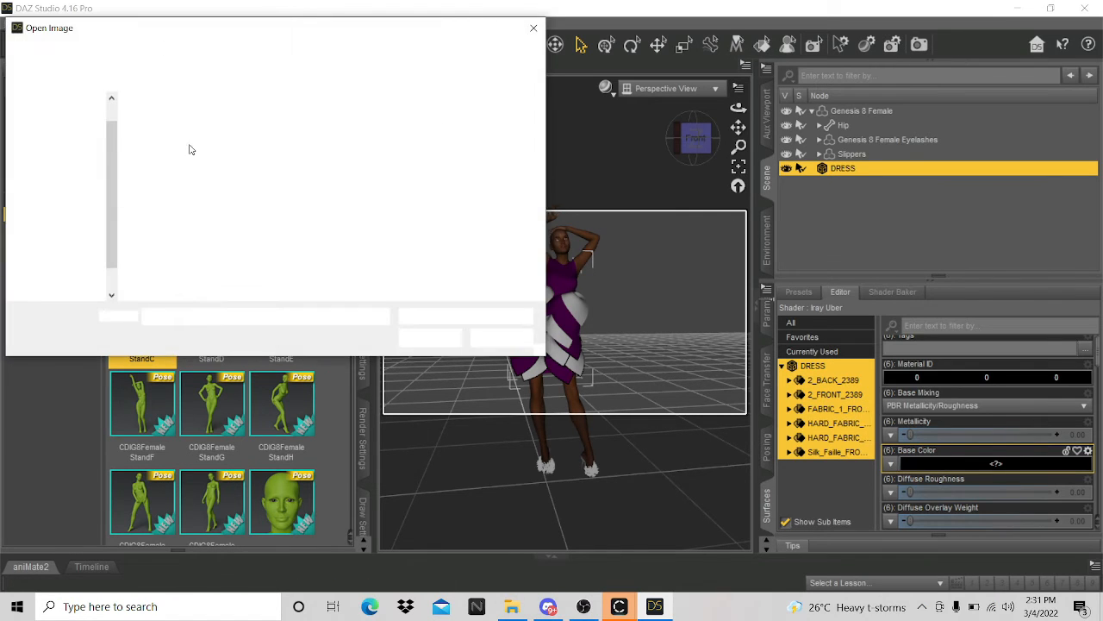
pyautogui.click(417, 339)
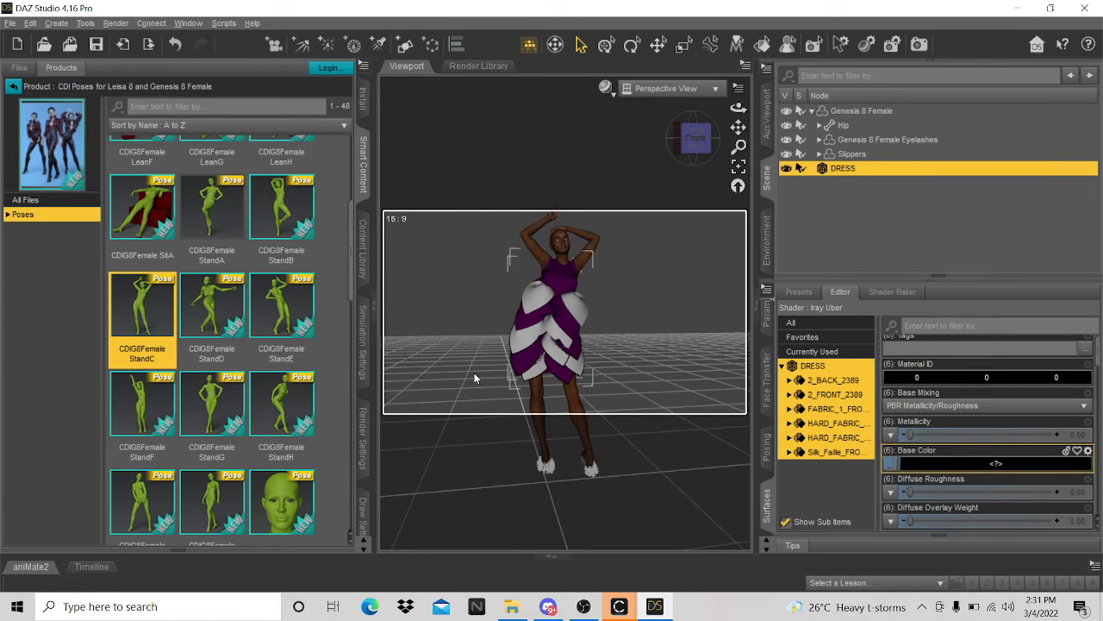
# - Zoom and orbit the viewport to inspect the textured dress from behind
pyautogui.scroll(5, 474, 373)
pyautogui.scroll(8, 561, 364)
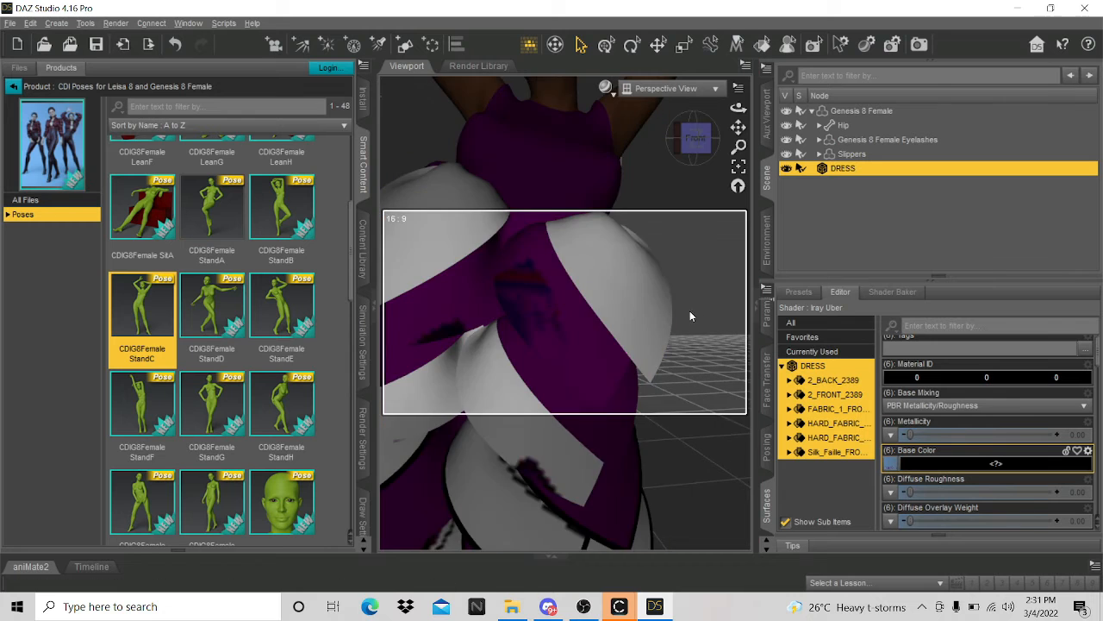
pyautogui.scroll(-5, 690, 312)
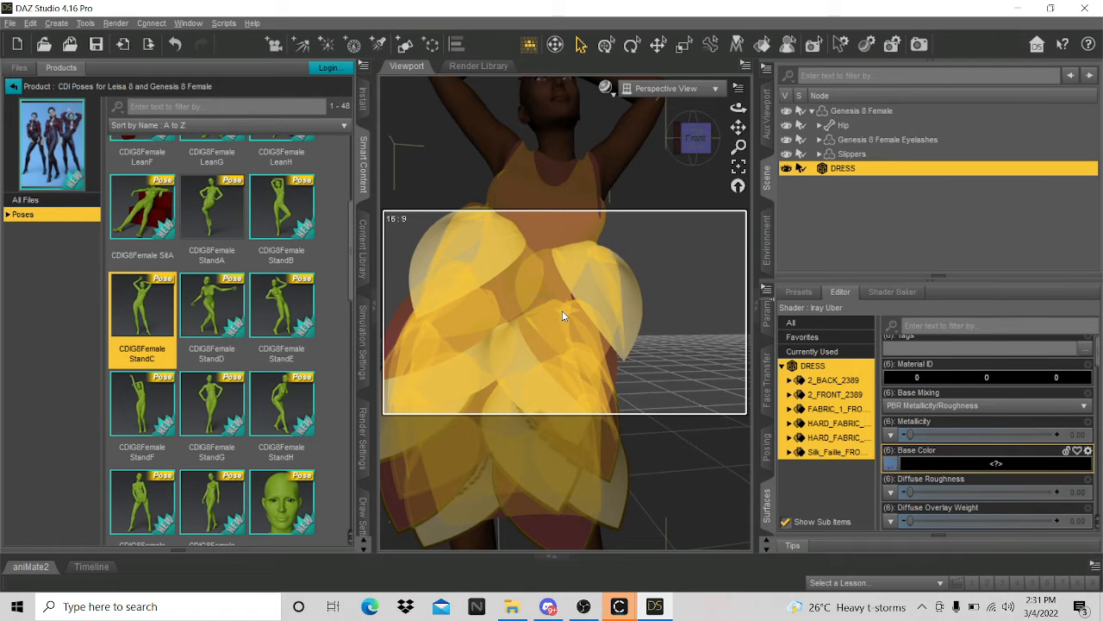
pyautogui.scroll(8, 562, 317)
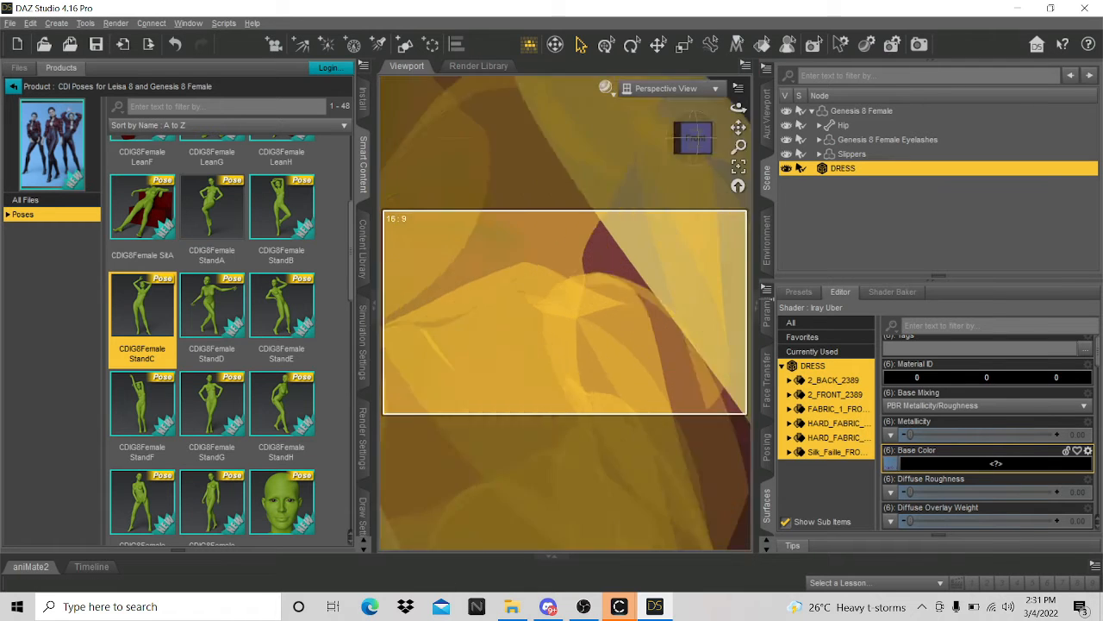
pyautogui.scroll(-5, 619, 385)
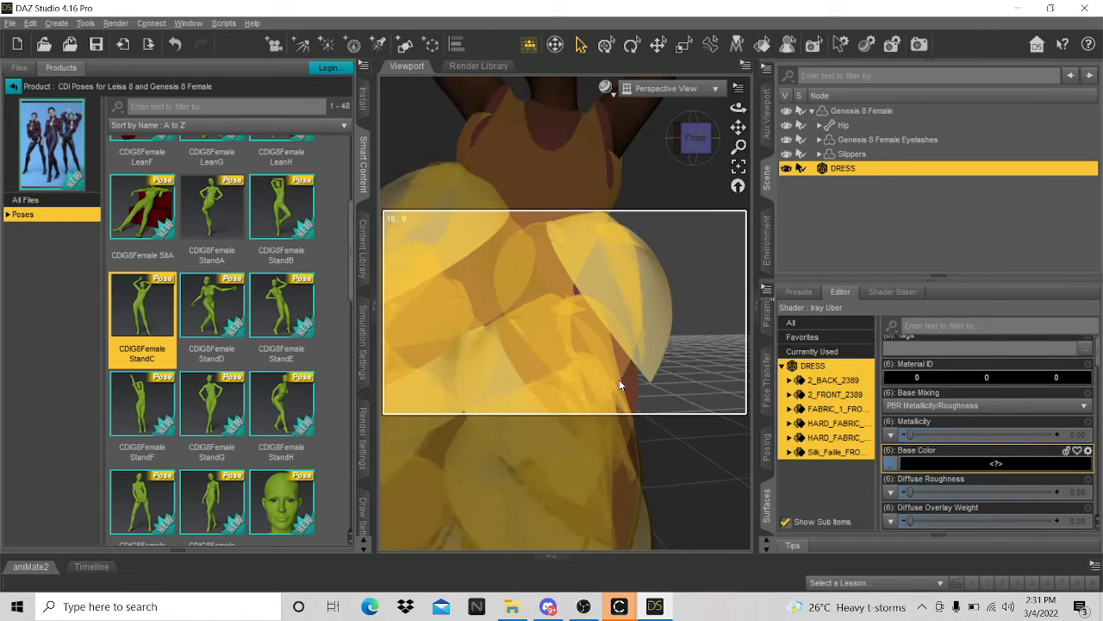
pyautogui.scroll(-5, 618, 385)
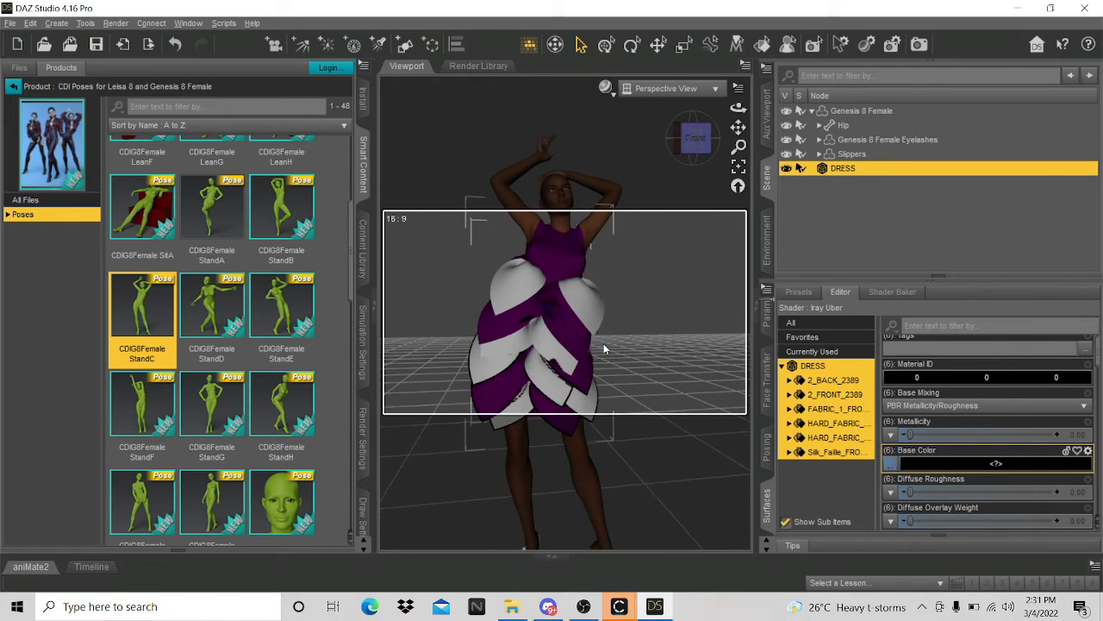
pyautogui.scroll(8, 607, 354)
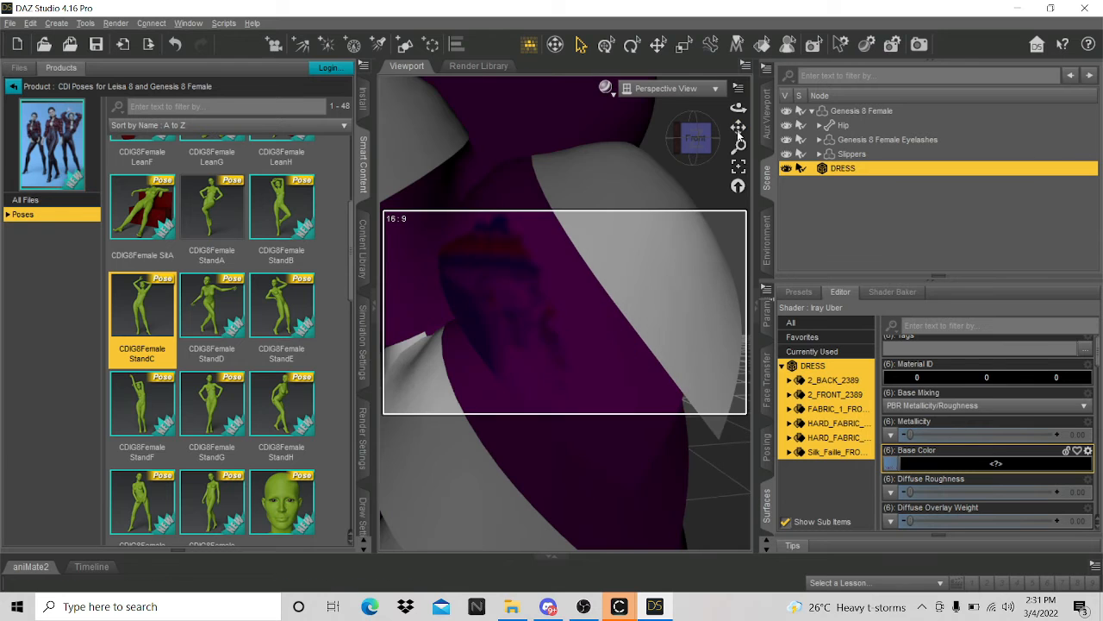
pyautogui.scroll(-8, 599, 225)
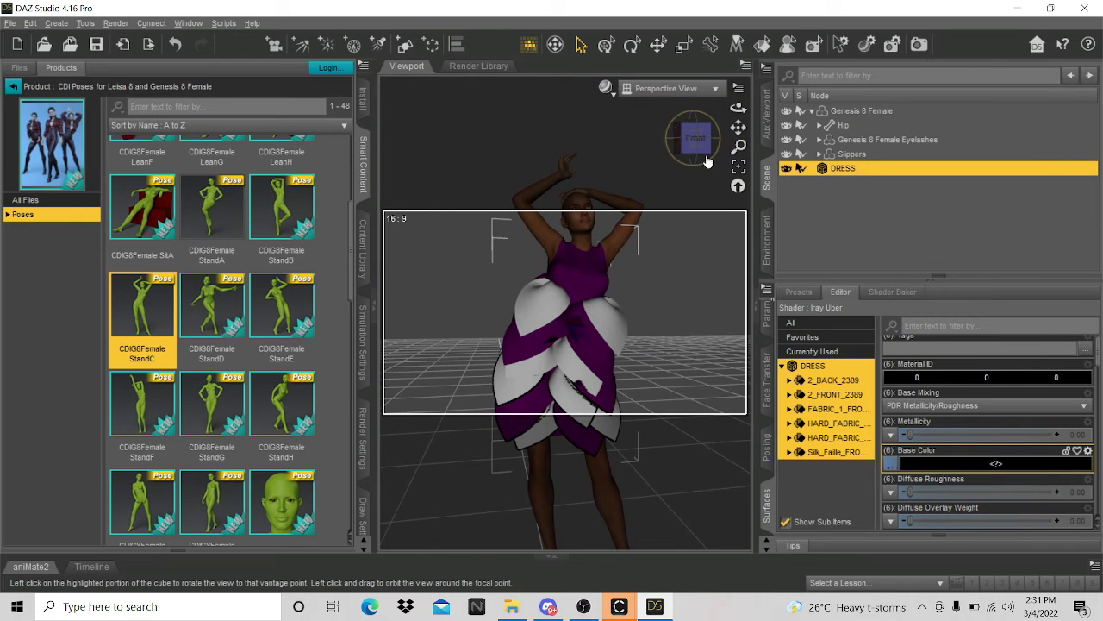
pyautogui.moveTo(695, 138); pyautogui.dragTo(729, 142)
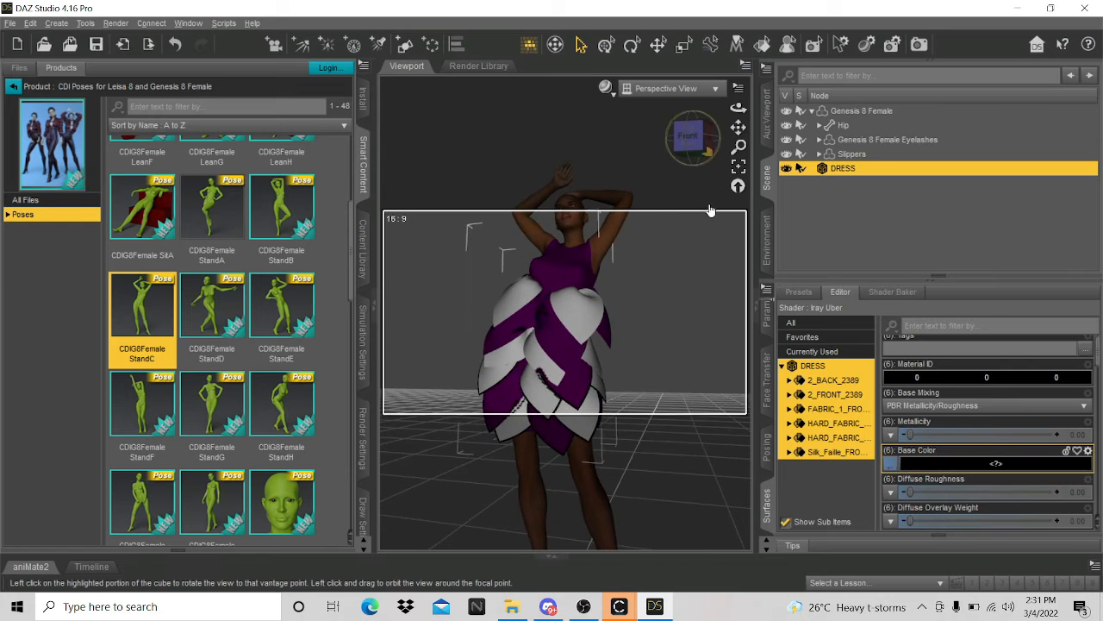
# - Collapse the surface list and delete DRESS from the scene
pyautogui.click(784, 367)
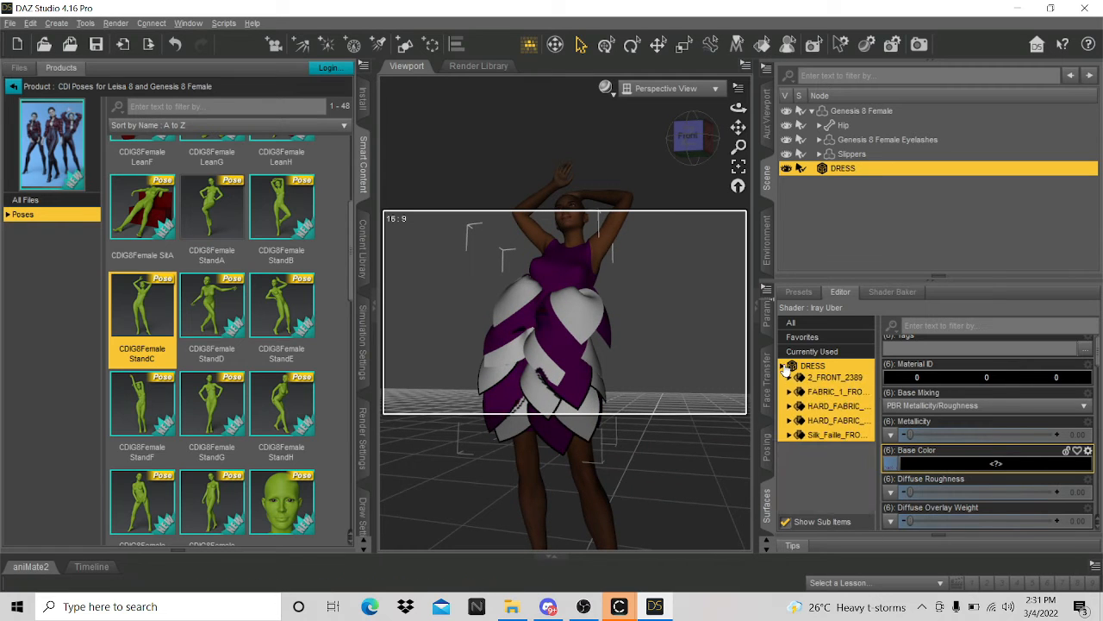
pyautogui.rightClick(883, 168)
pyautogui.click(936, 193)
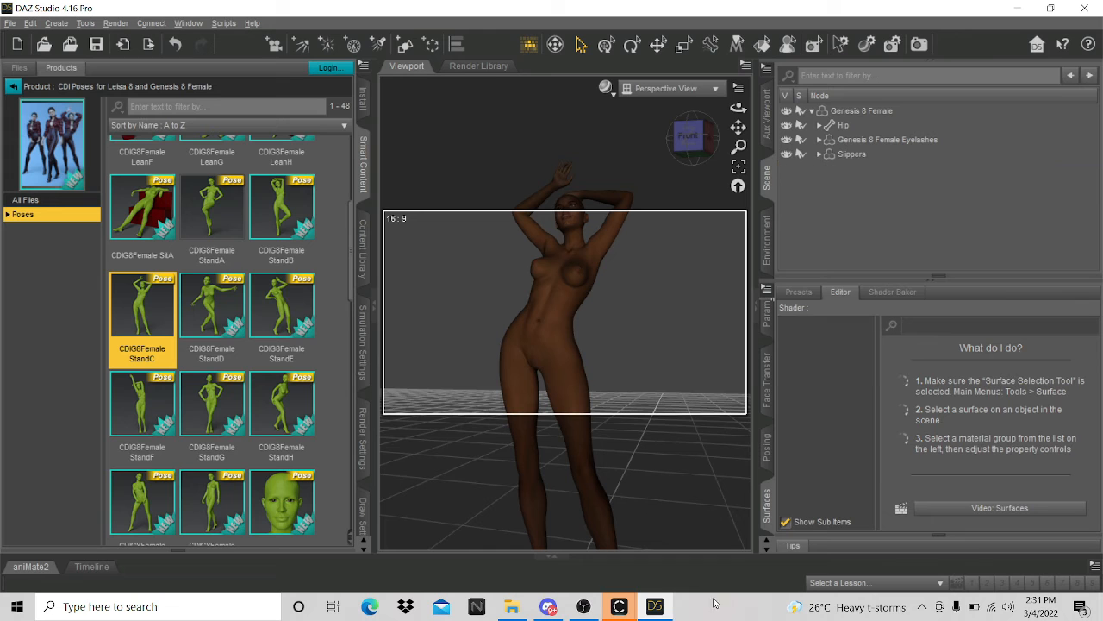
# - Return to CLO 3D and pan the UV Editor to the left-hand pieces
pyautogui.moveTo(619, 606)
pyautogui.click(692, 549)
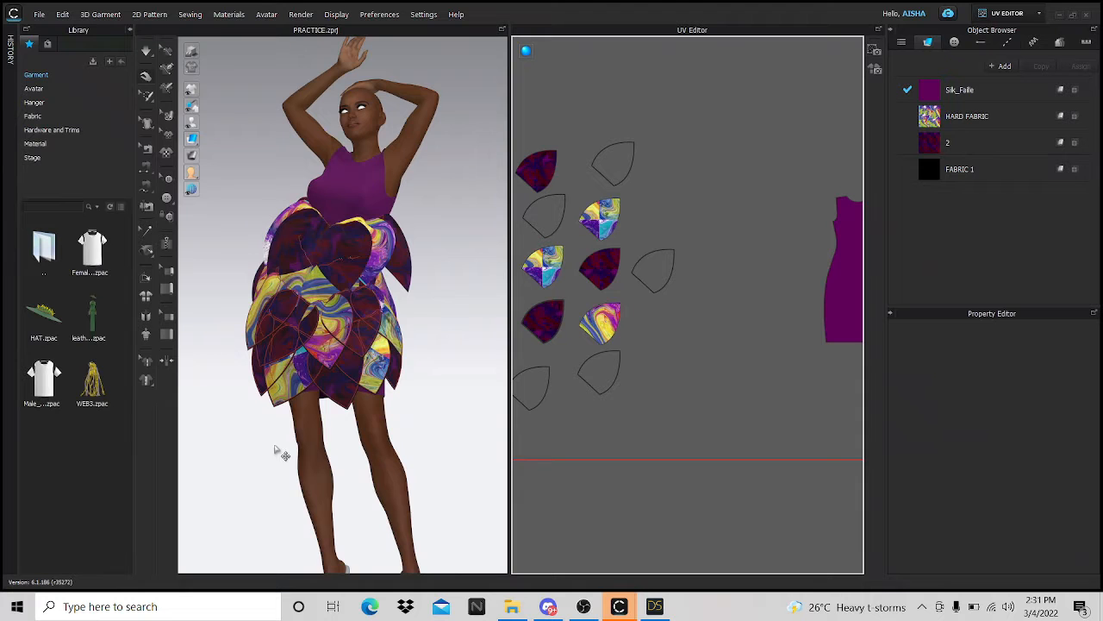
pyautogui.scroll(3, 277, 449)
pyautogui.scroll(-5, 636, 478)
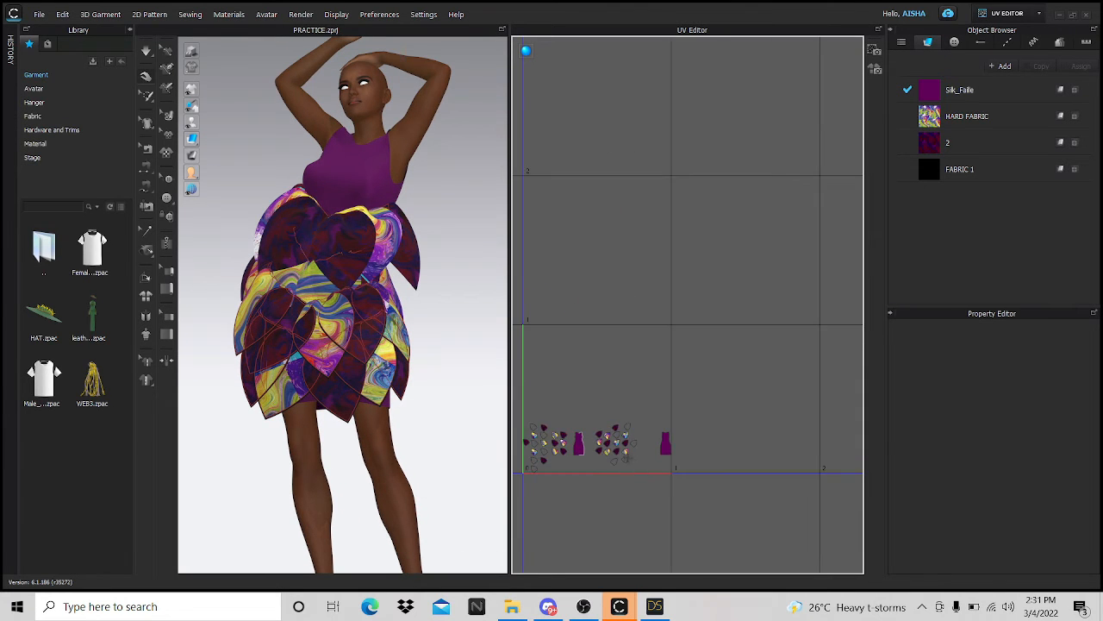
pyautogui.scroll(5, 631, 461)
pyautogui.scroll(5, 631, 461)
pyautogui.moveTo(631, 462); pyautogui.dragTo(936, 333, button='middle')
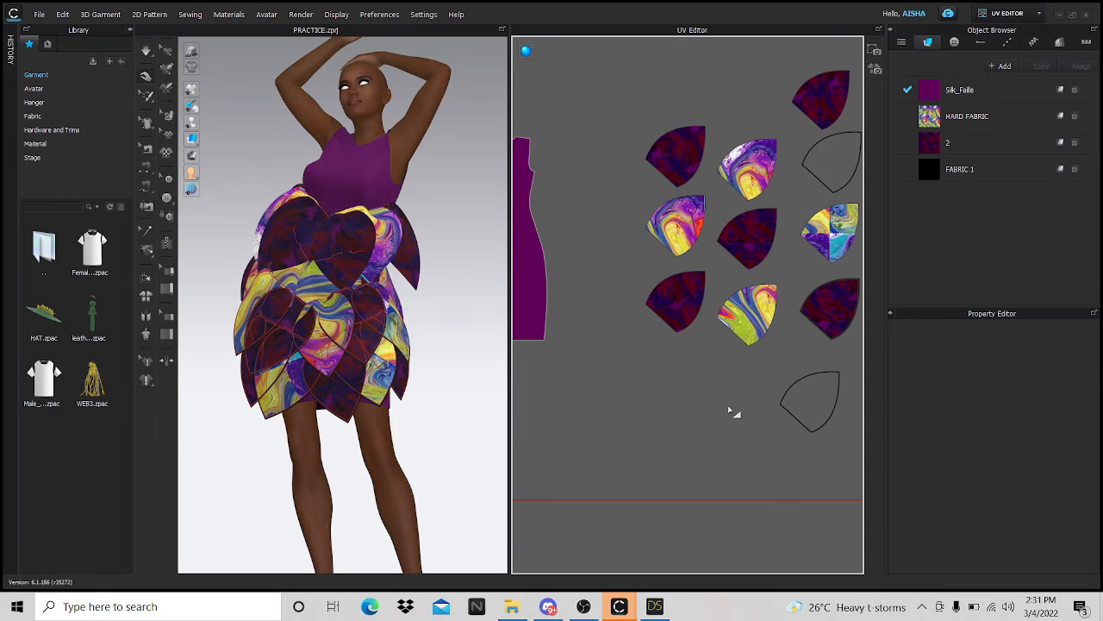
# - Try the Animation workspace, dismiss its notice, then switch to SIMULATION
pyautogui.click(1039, 14)
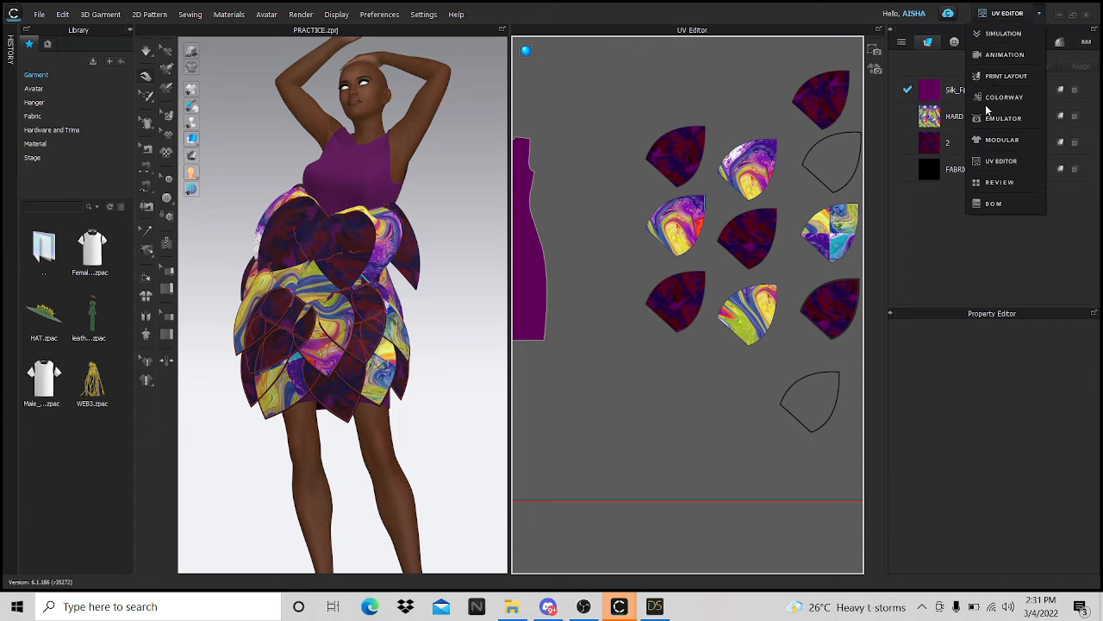
pyautogui.click(999, 161)
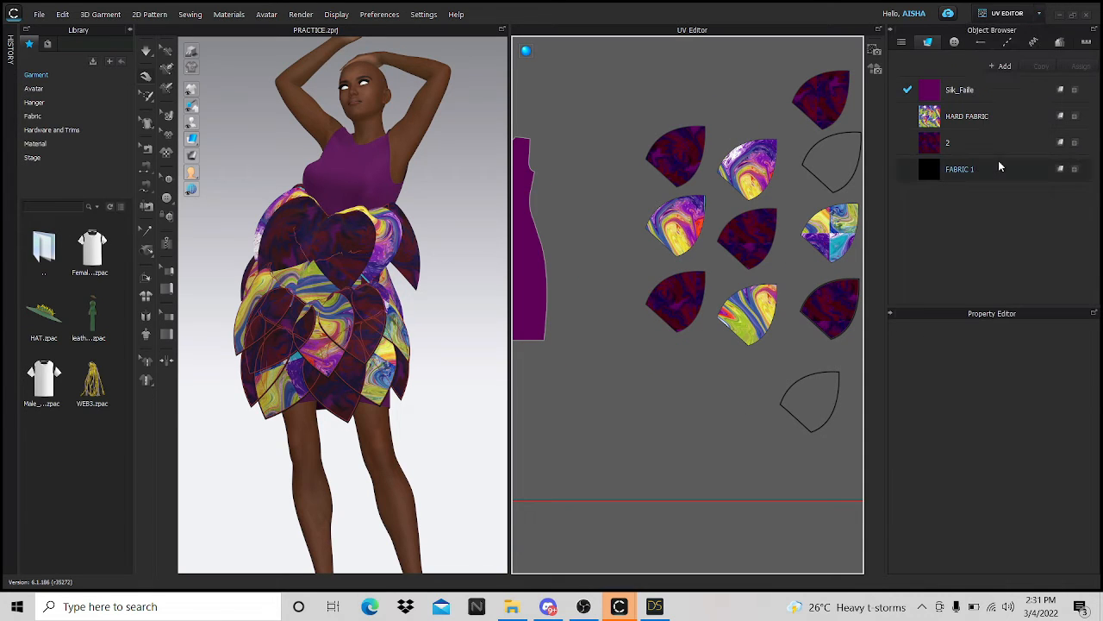
pyautogui.click(1038, 15)
pyautogui.click(1004, 56)
pyautogui.click(554, 338)
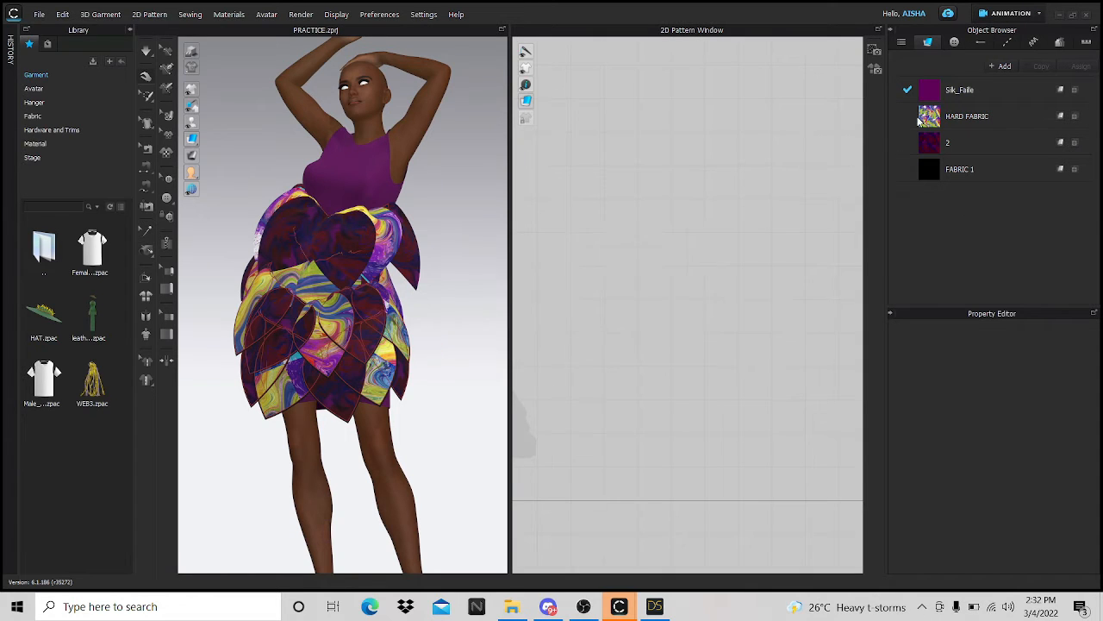
pyautogui.click(1037, 15)
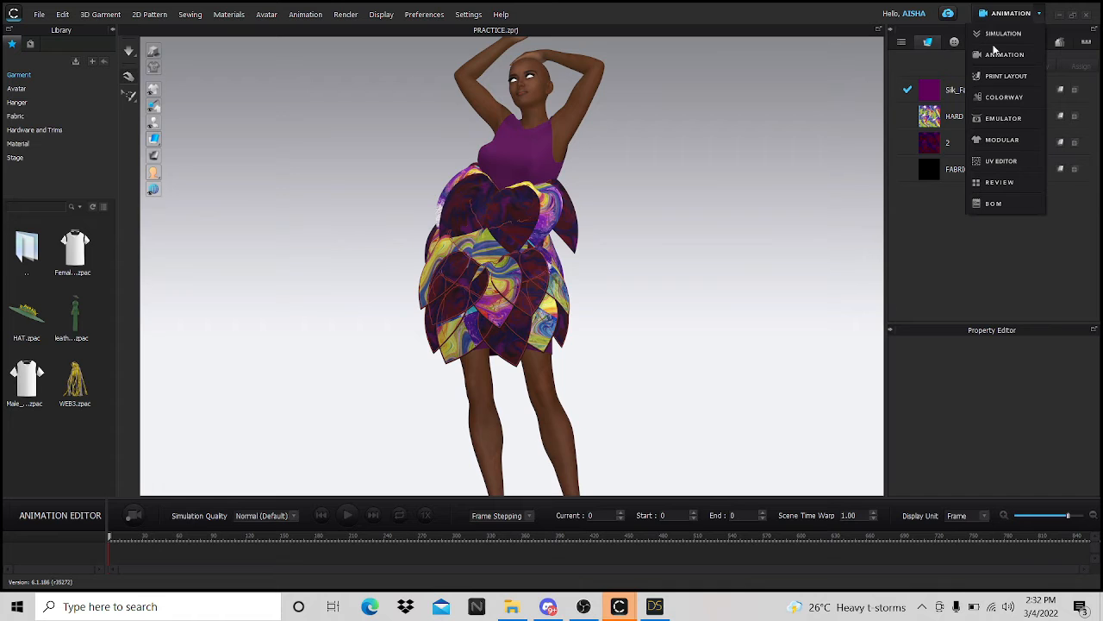
pyautogui.click(1002, 34)
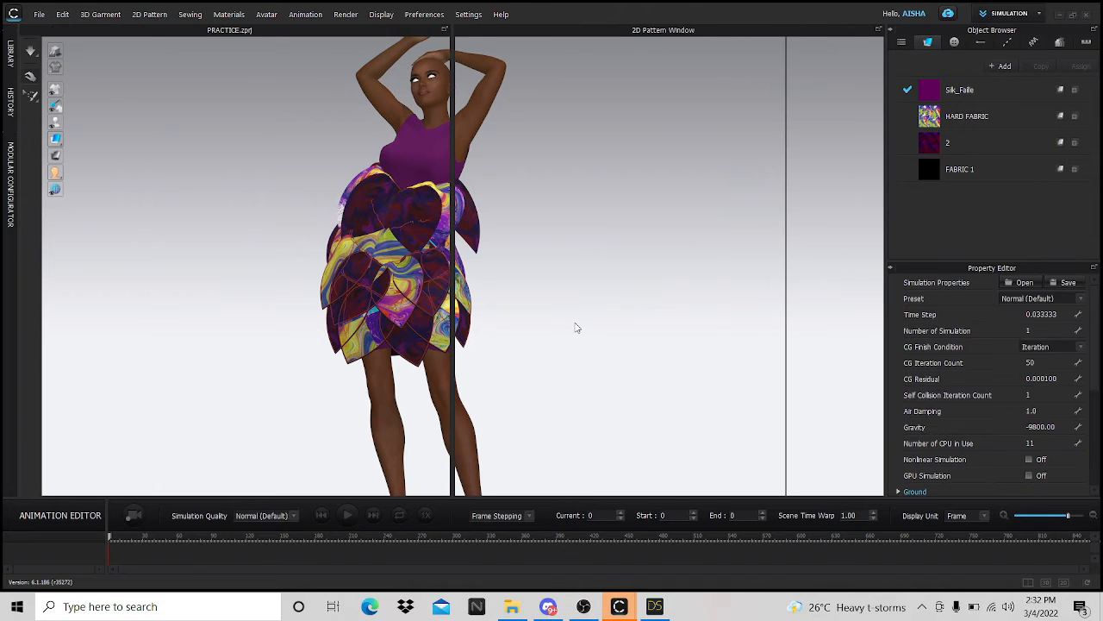
# - Zoom and pan the 2D Pattern window onto the leaf pieces beside the dress
pyautogui.scroll(-5, 684, 367)
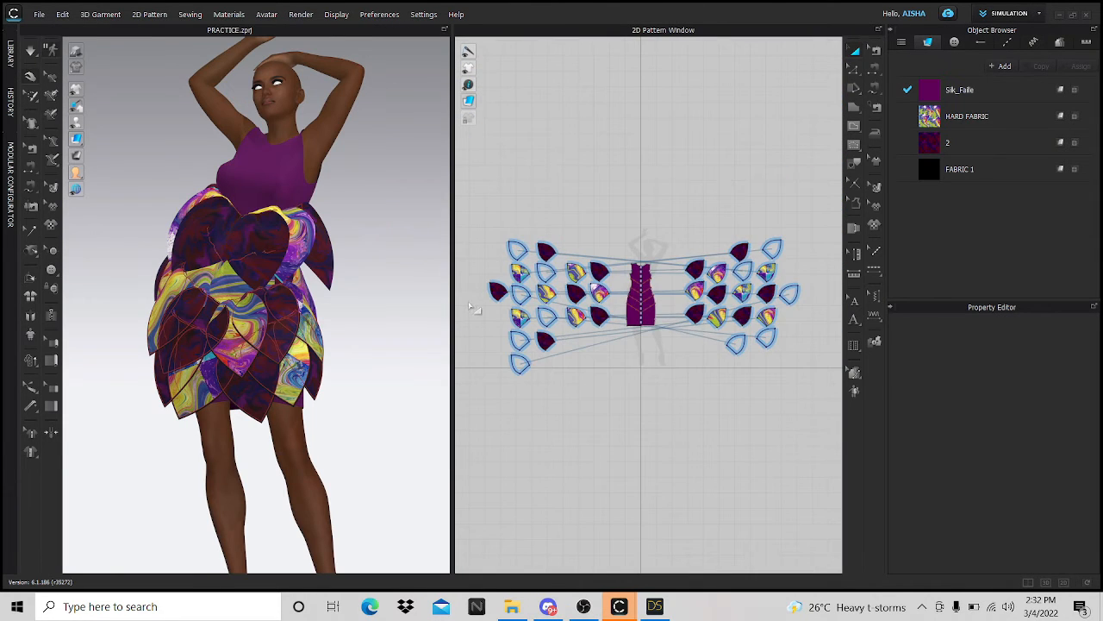
pyautogui.scroll(6, 473, 307)
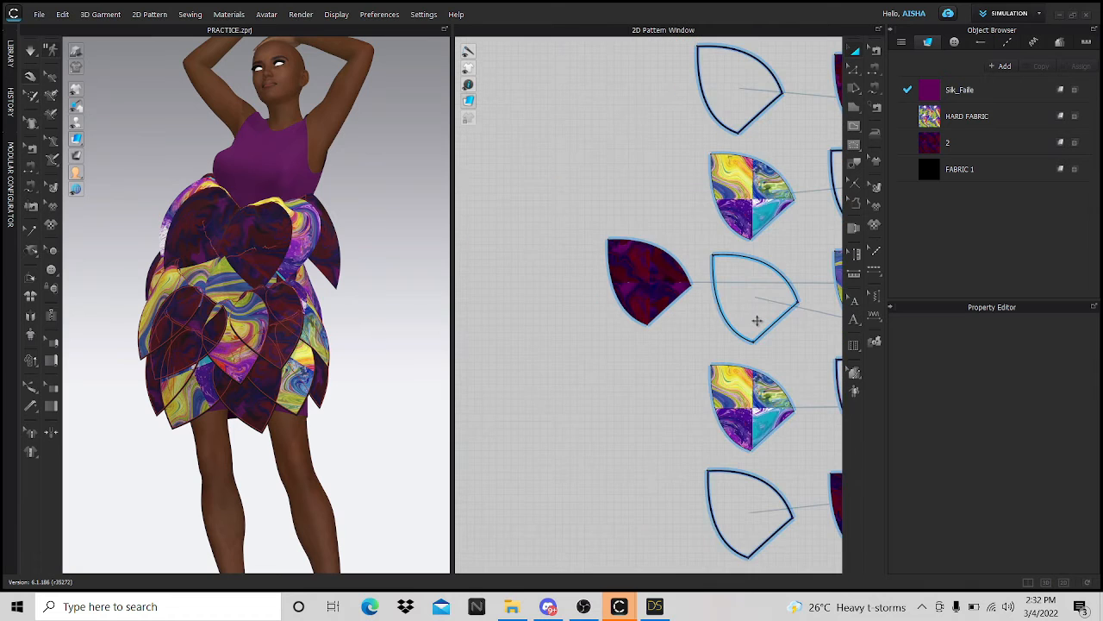
pyautogui.scroll(-3, 756, 321)
pyautogui.moveTo(764, 308); pyautogui.dragTo(619, 314, button='middle')
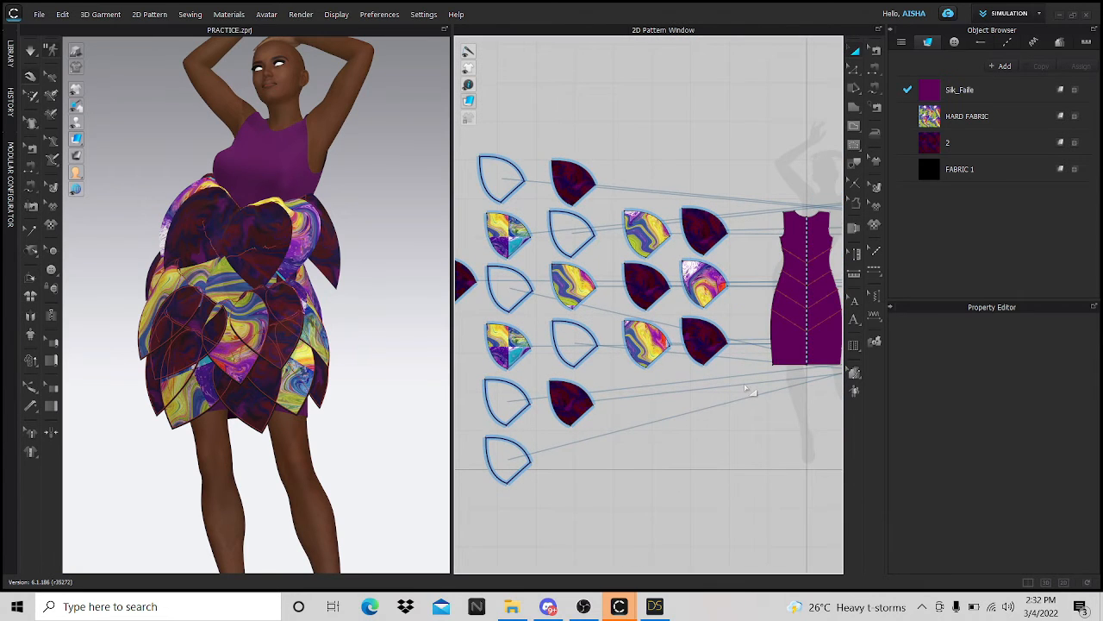
pyautogui.moveTo(747, 391); pyautogui.dragTo(499, 374, button='right')
pyautogui.scroll(5, 778, 320)
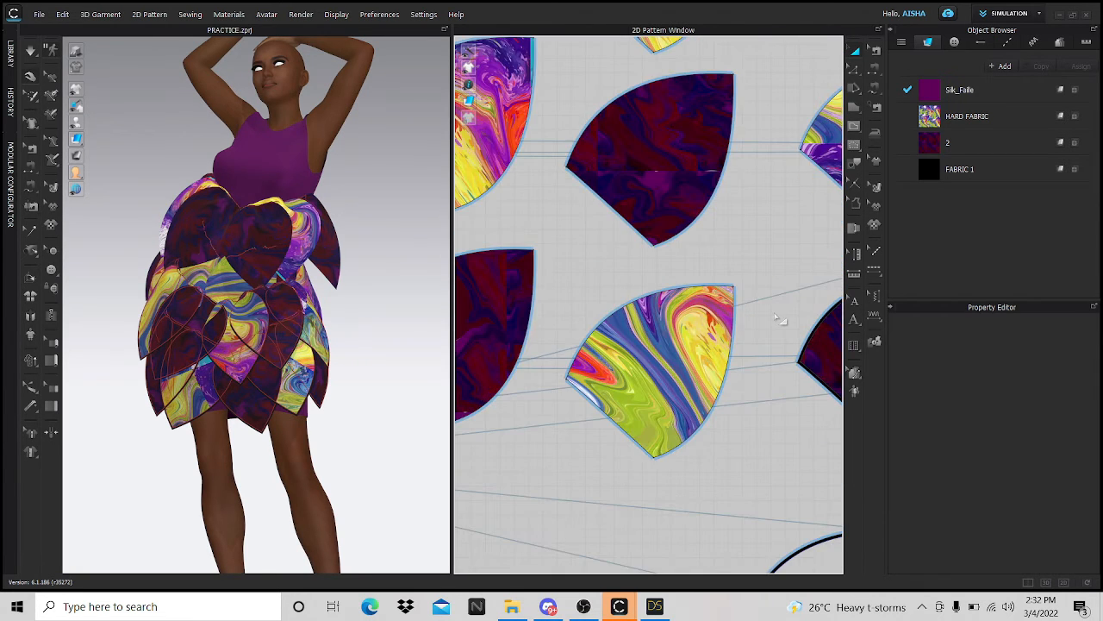
pyautogui.moveTo(591, 446); pyautogui.dragTo(527, 379, button='right')
pyautogui.scroll(-1, 527, 379)
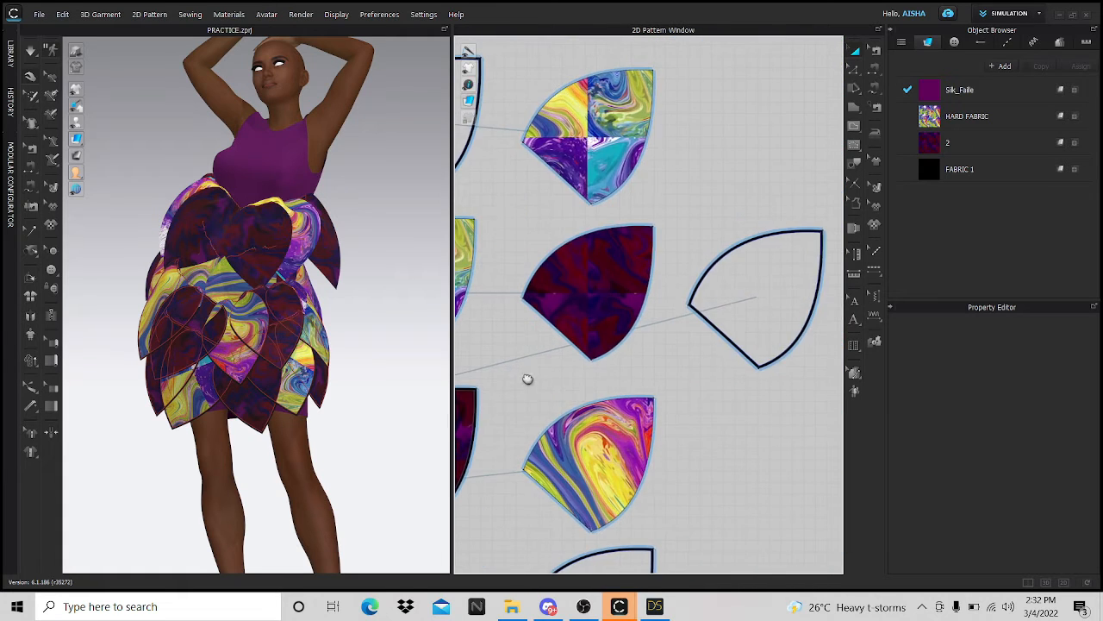
pyautogui.scroll(-4, 528, 379)
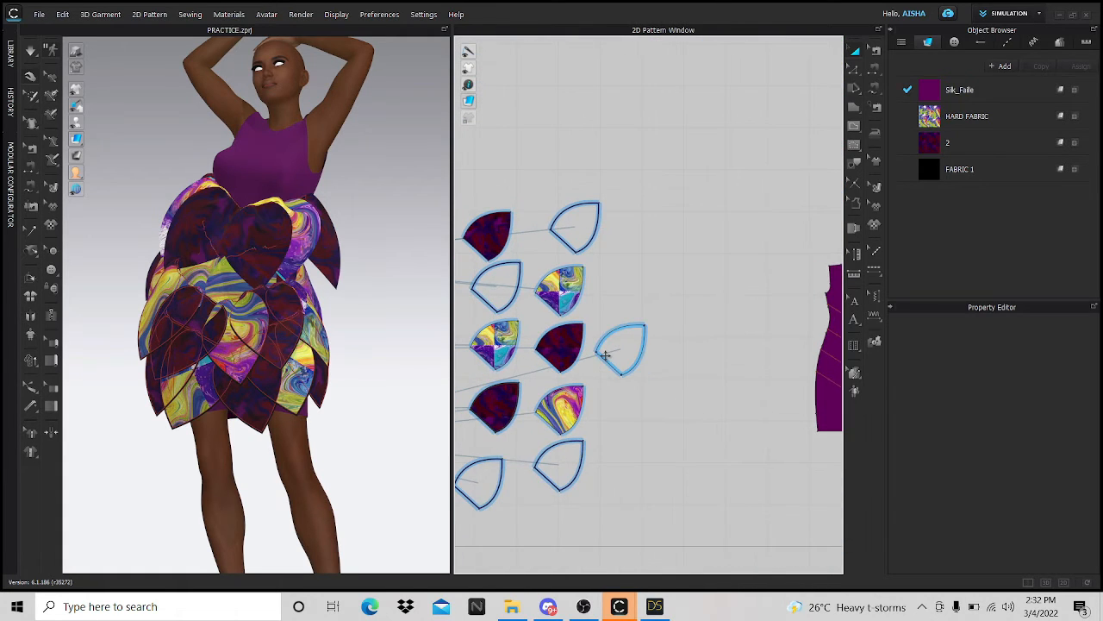
pyautogui.scroll(6, 606, 355)
pyautogui.scroll(-5, 584, 314)
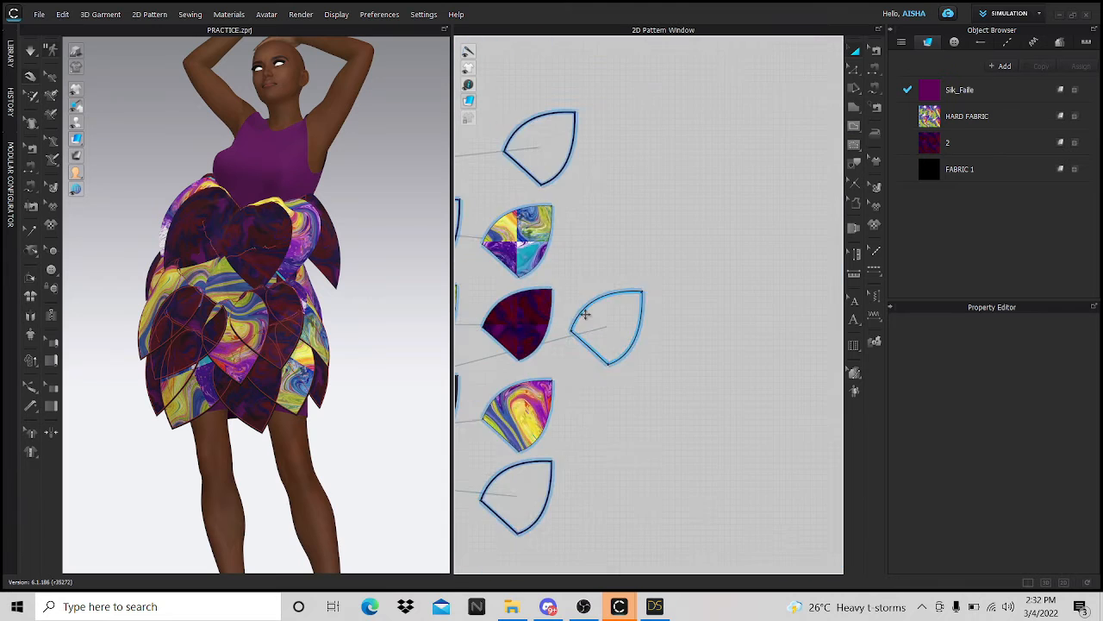
pyautogui.scroll(-4, 584, 315)
pyautogui.scroll(10, 632, 345)
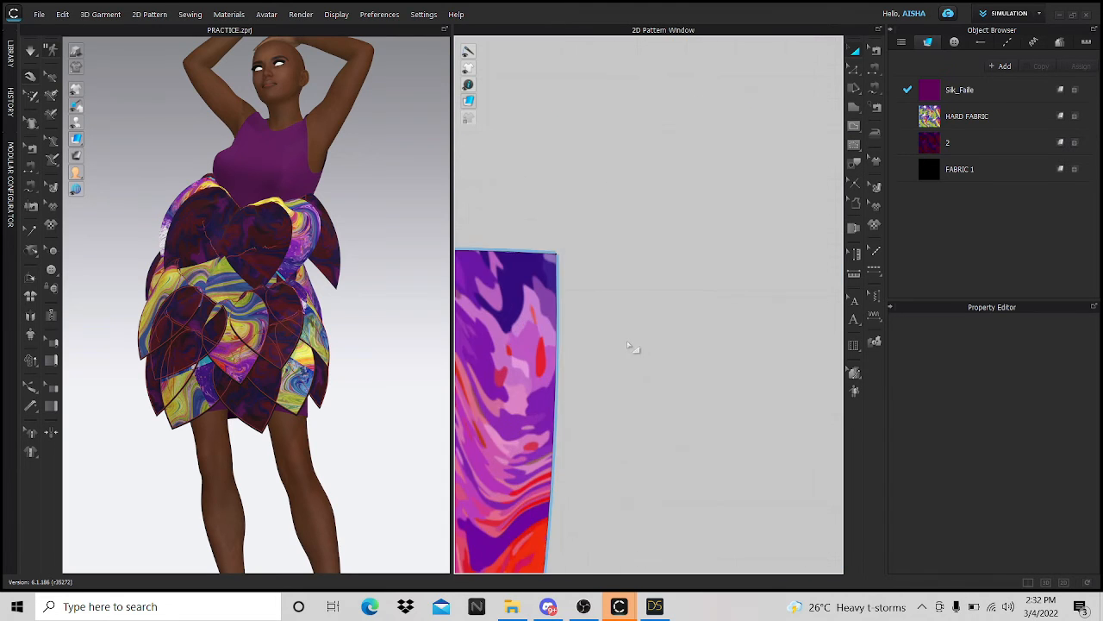
pyautogui.scroll(3, 632, 346)
pyautogui.scroll(-10, 680, 369)
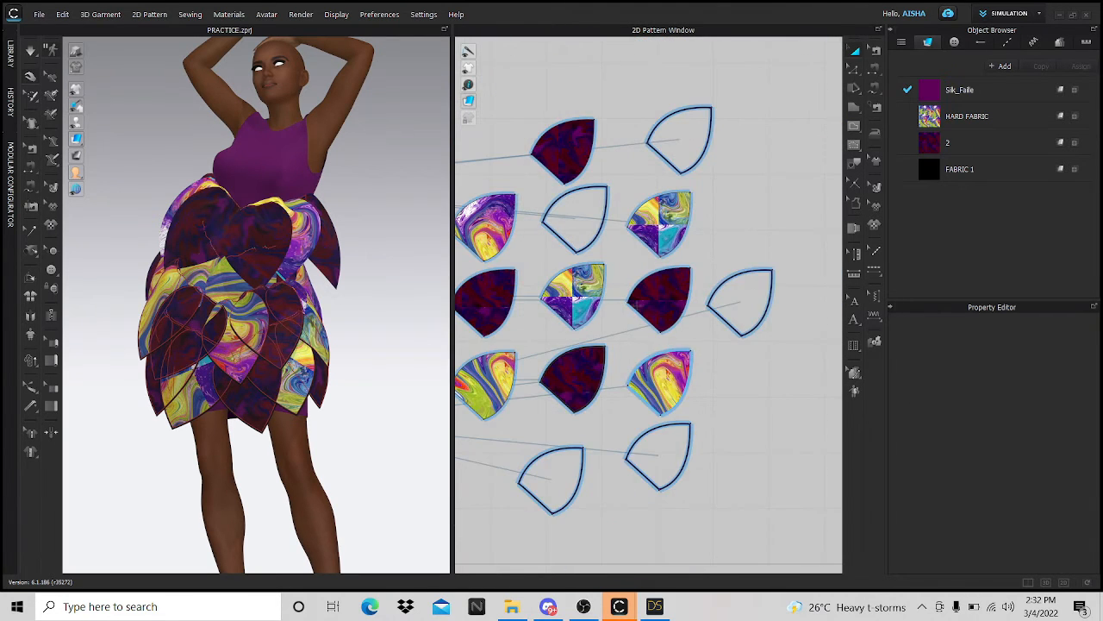
pyautogui.scroll(-6, 680, 369)
pyautogui.scroll(8, 698, 384)
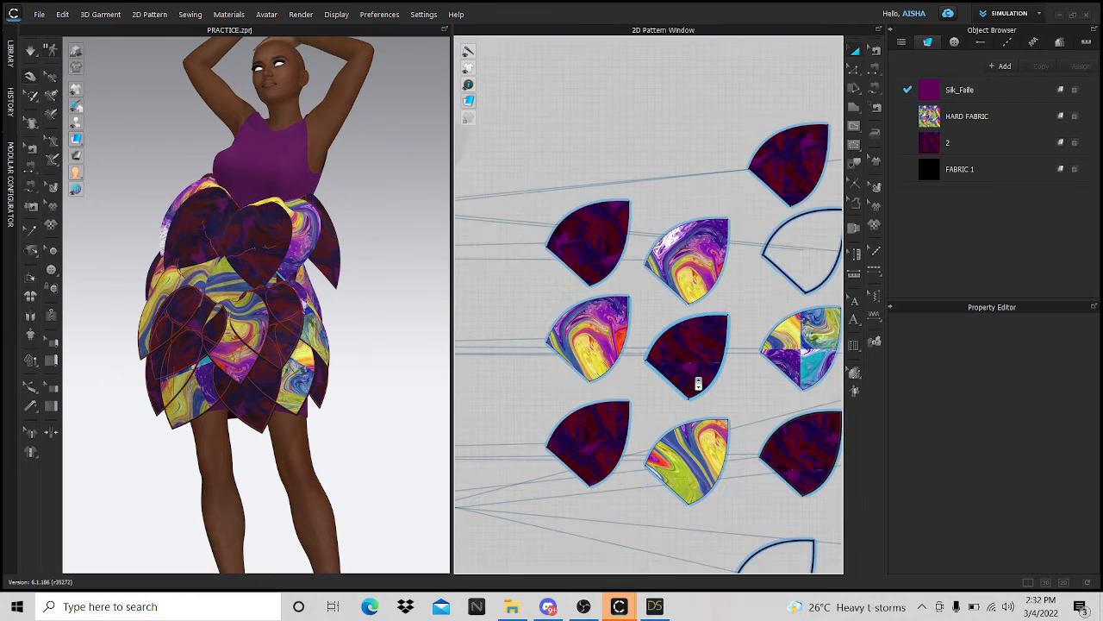
# - Drag several printed and dark leaf pieces slightly left, up or right to new spots
pyautogui.moveTo(627, 328); pyautogui.dragTo(608, 338)
pyautogui.moveTo(595, 248); pyautogui.dragTo(553, 238)
pyautogui.moveTo(576, 349); pyautogui.dragTo(558, 341)
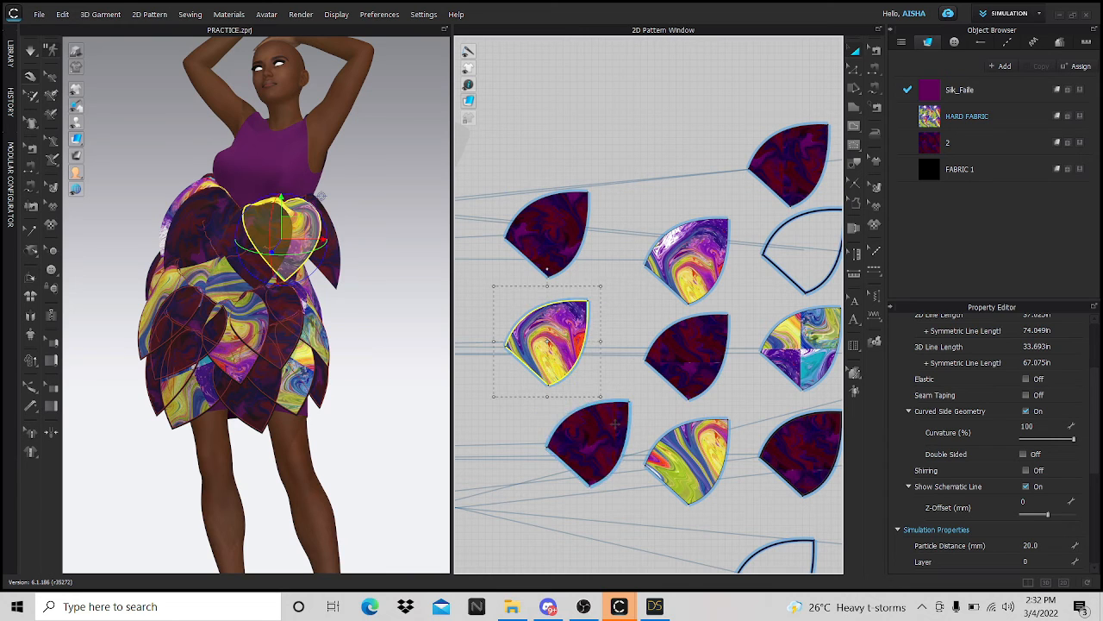
pyautogui.moveTo(612, 426); pyautogui.dragTo(550, 430)
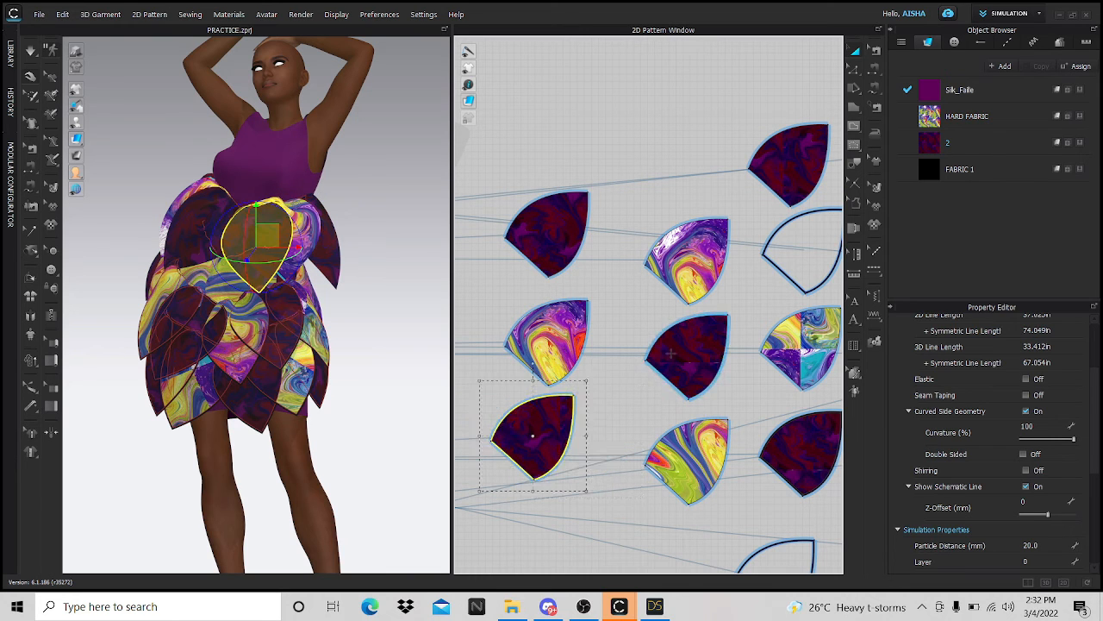
pyautogui.moveTo(694, 355); pyautogui.dragTo(683, 354)
pyautogui.moveTo(703, 258); pyautogui.dragTo(696, 215)
pyautogui.scroll(-5, 538, 399)
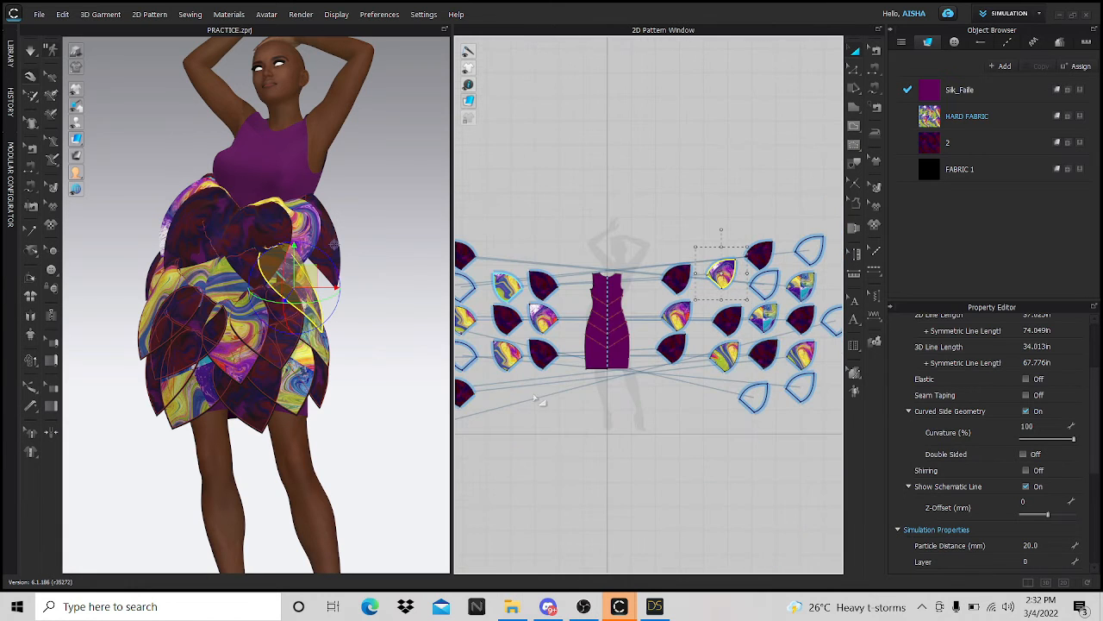
pyautogui.scroll(5, 629, 385)
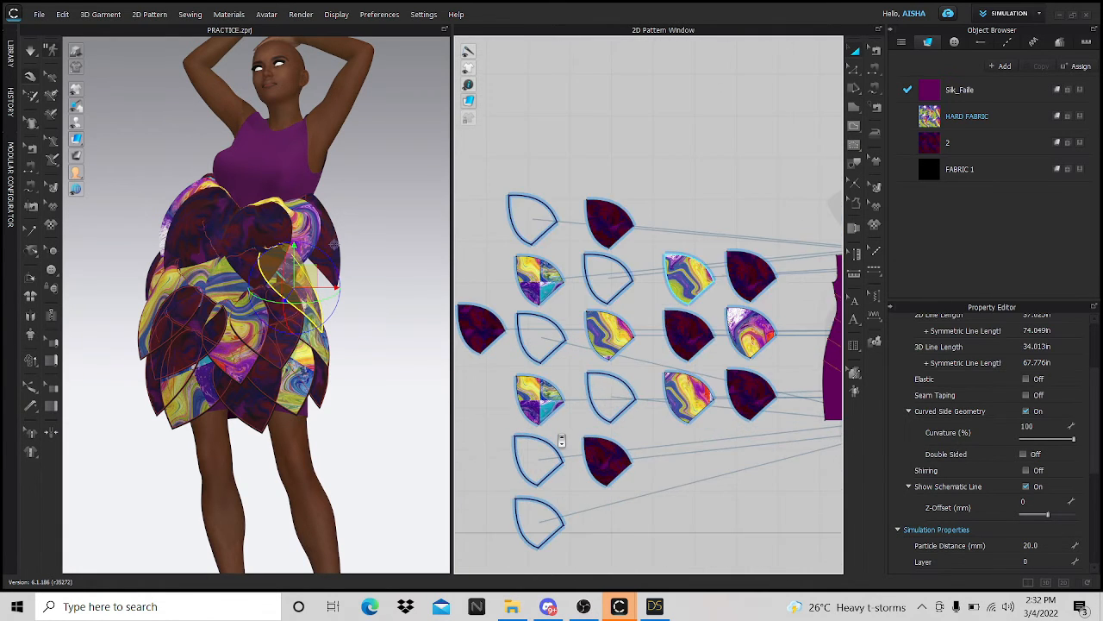
pyautogui.moveTo(622, 492); pyautogui.dragTo(647, 491)
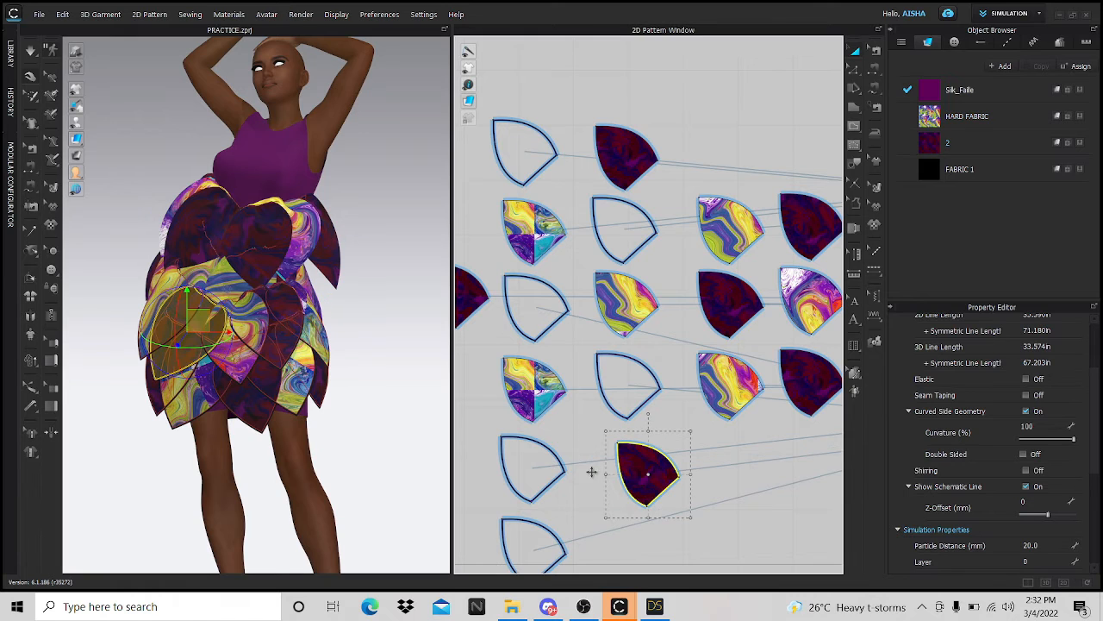
# - Try moving the blank leaf piece, dismiss the intersecting-outlines warning, and zoom out over the layout
pyautogui.click(552, 392)
pyautogui.click(628, 383)
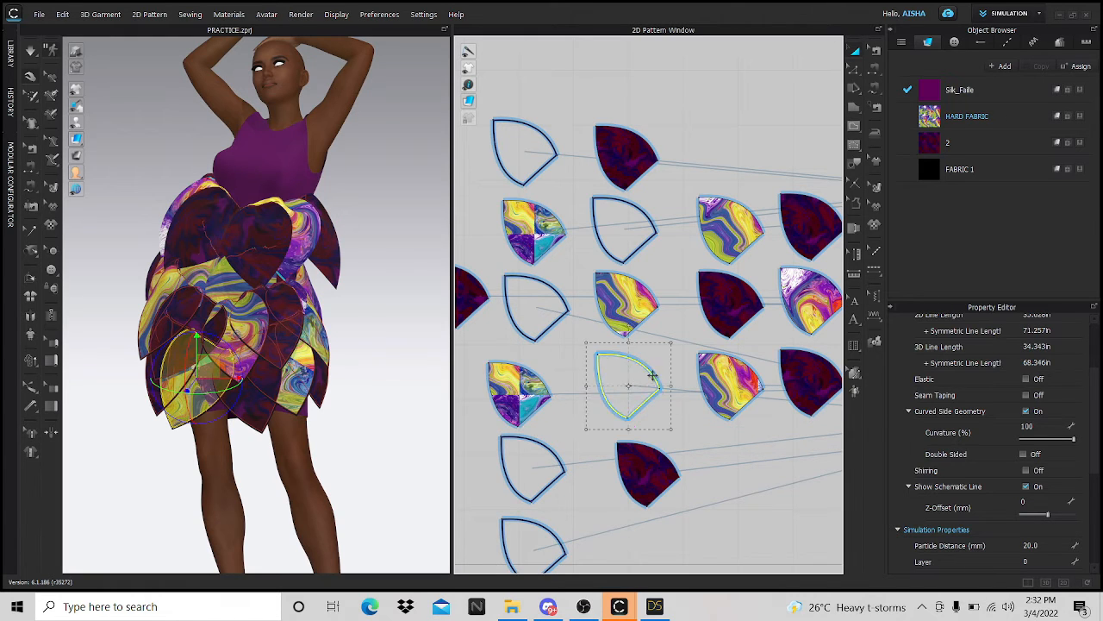
pyautogui.moveTo(626, 386); pyautogui.dragTo(655, 406)
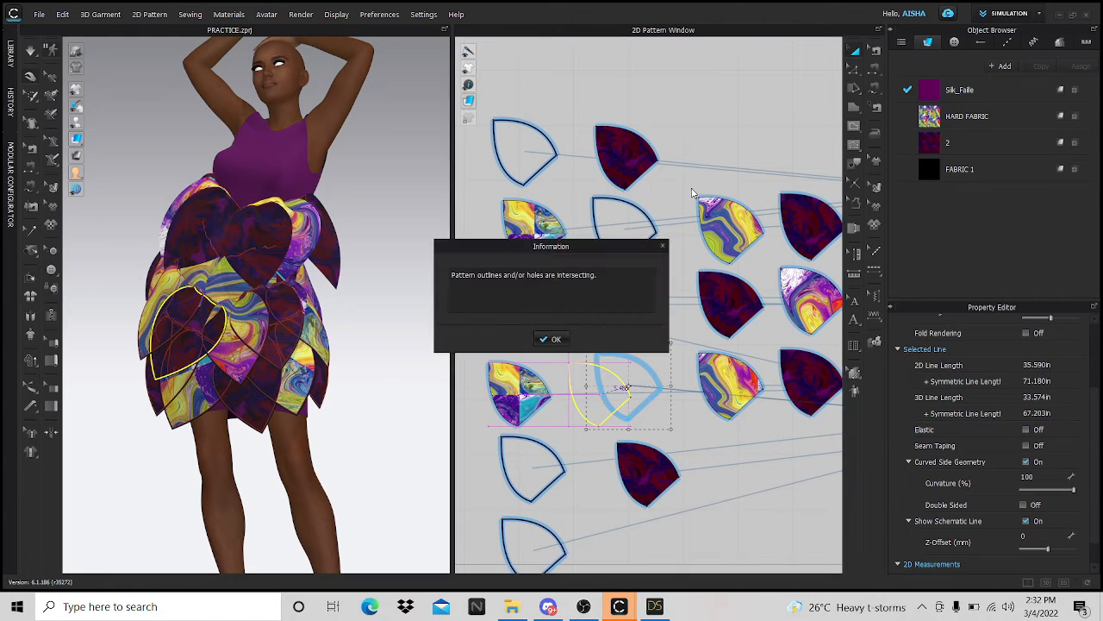
pyautogui.click(663, 248)
pyautogui.scroll(-2, 665, 250)
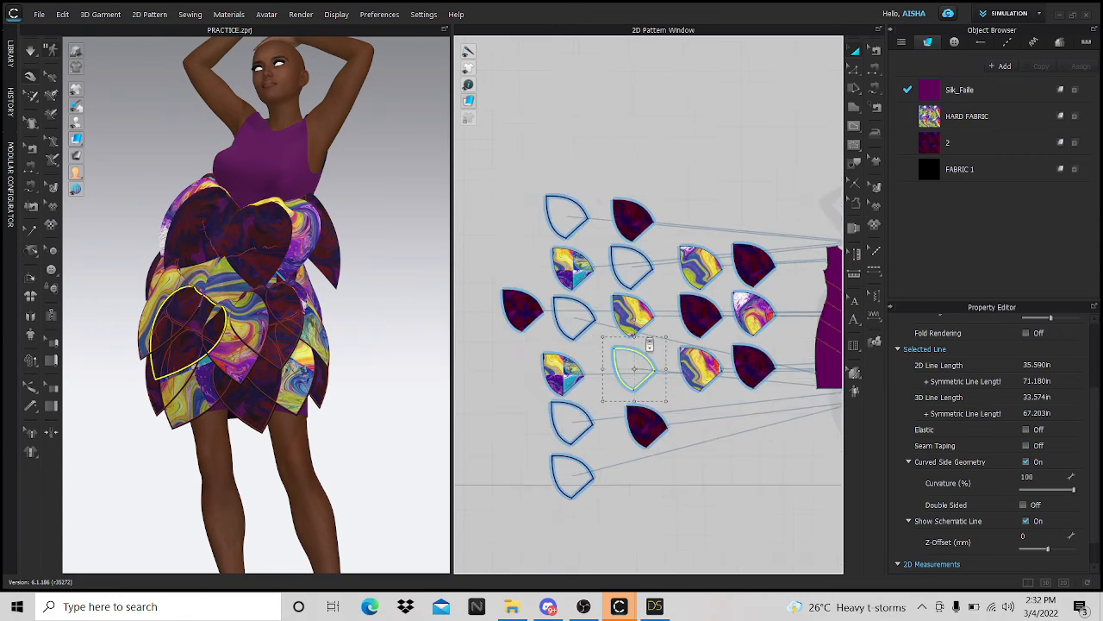
pyautogui.scroll(6, 776, 298)
pyautogui.click(687, 355)
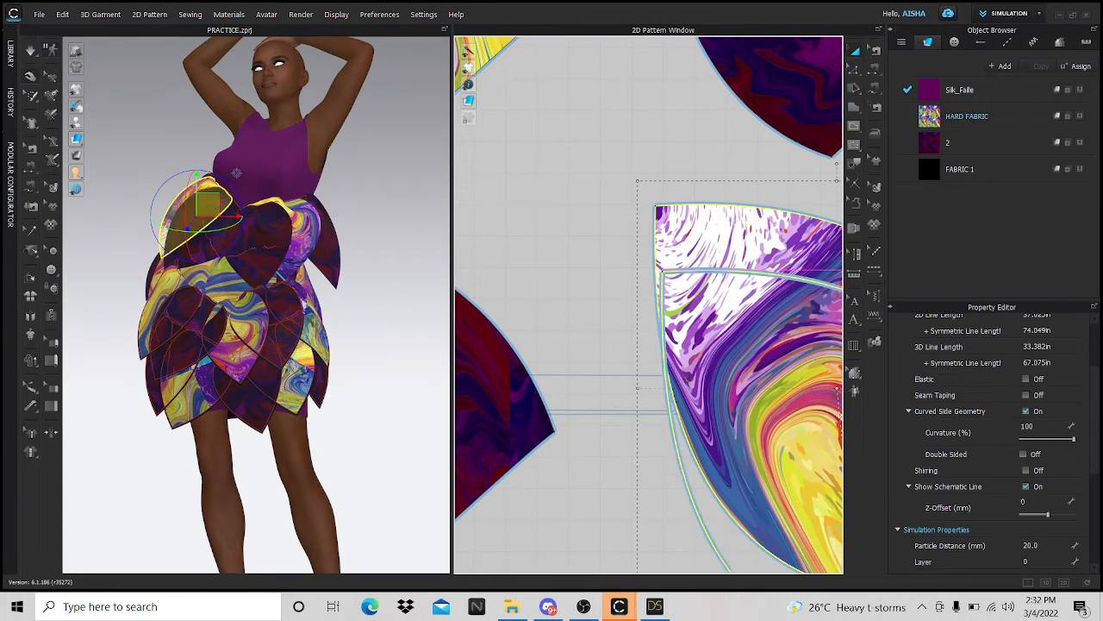
pyautogui.scroll(-5, 667, 349)
pyautogui.scroll(-2, 667, 349)
pyautogui.scroll(2, 712, 396)
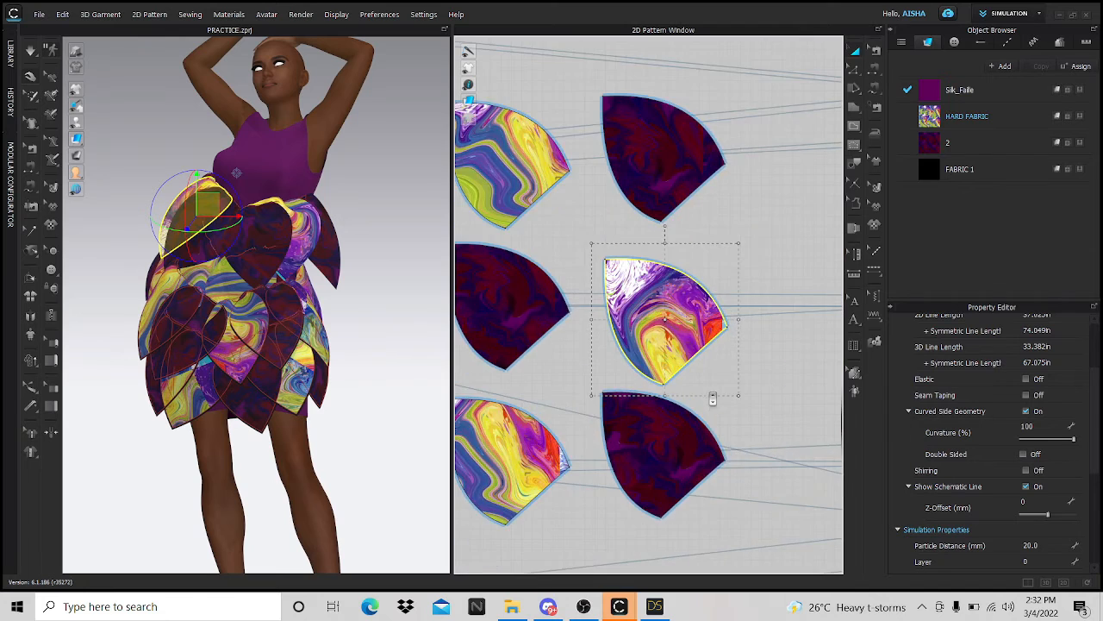
pyautogui.scroll(-3, 712, 396)
pyautogui.scroll(5, 781, 336)
pyautogui.scroll(-4, 731, 396)
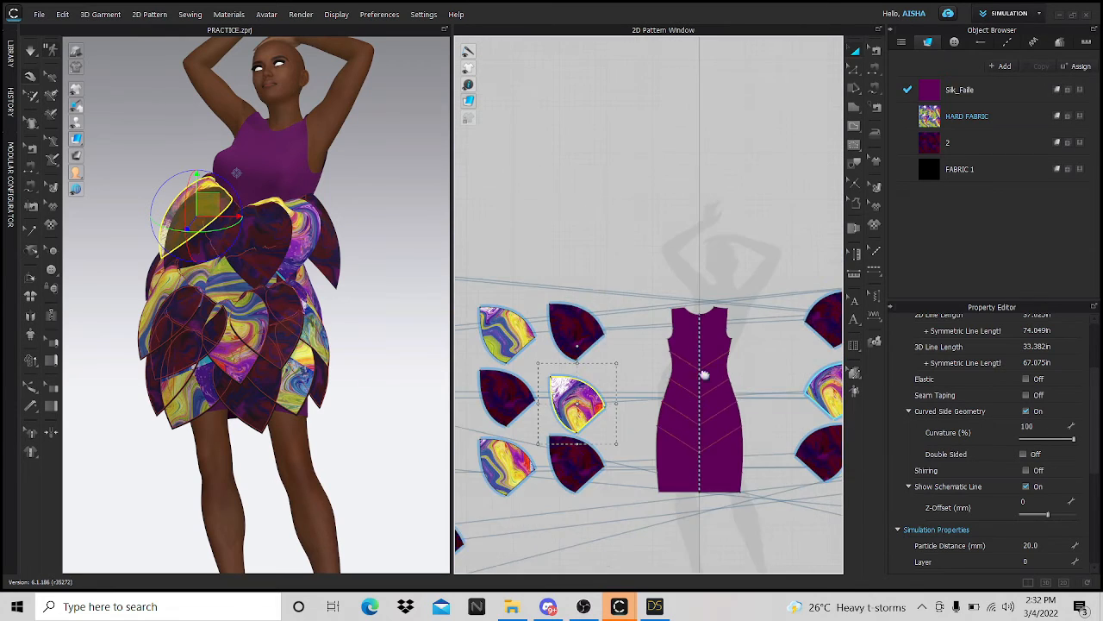
pyautogui.scroll(6, 716, 384)
pyautogui.scroll(-3, 680, 352)
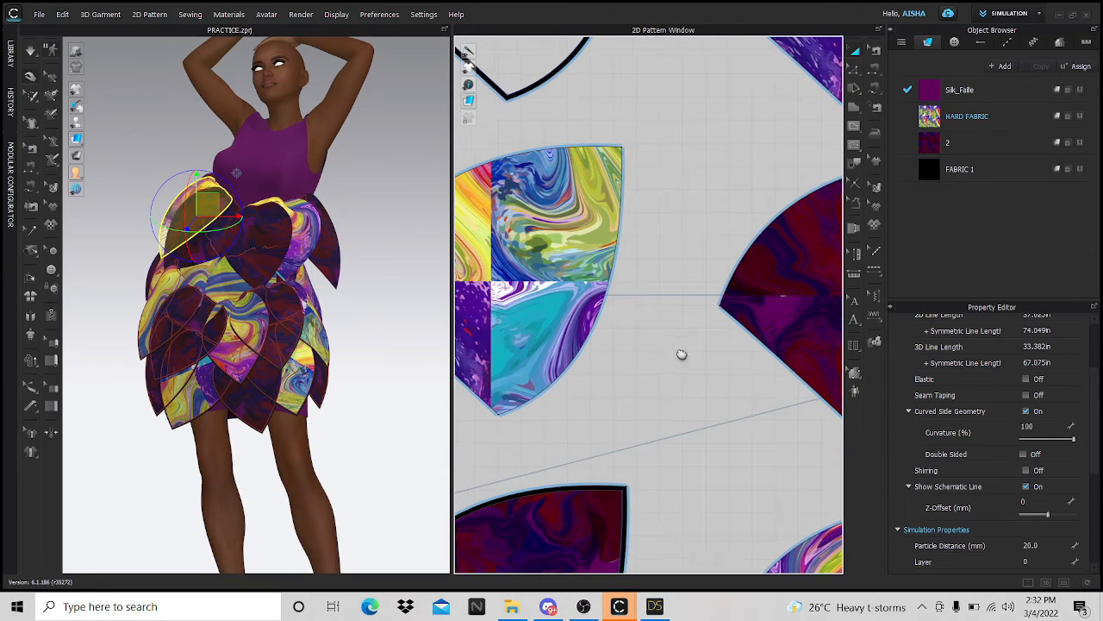
pyautogui.scroll(3, 724, 379)
pyautogui.click(739, 395)
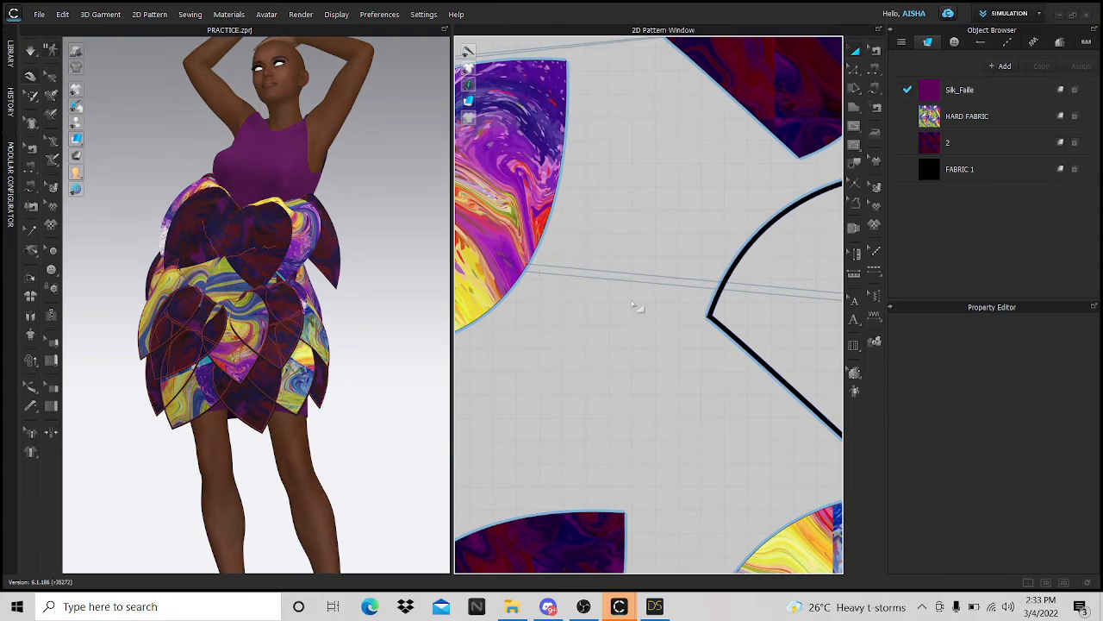
pyautogui.scroll(-2, 636, 306)
pyautogui.scroll(7, 738, 264)
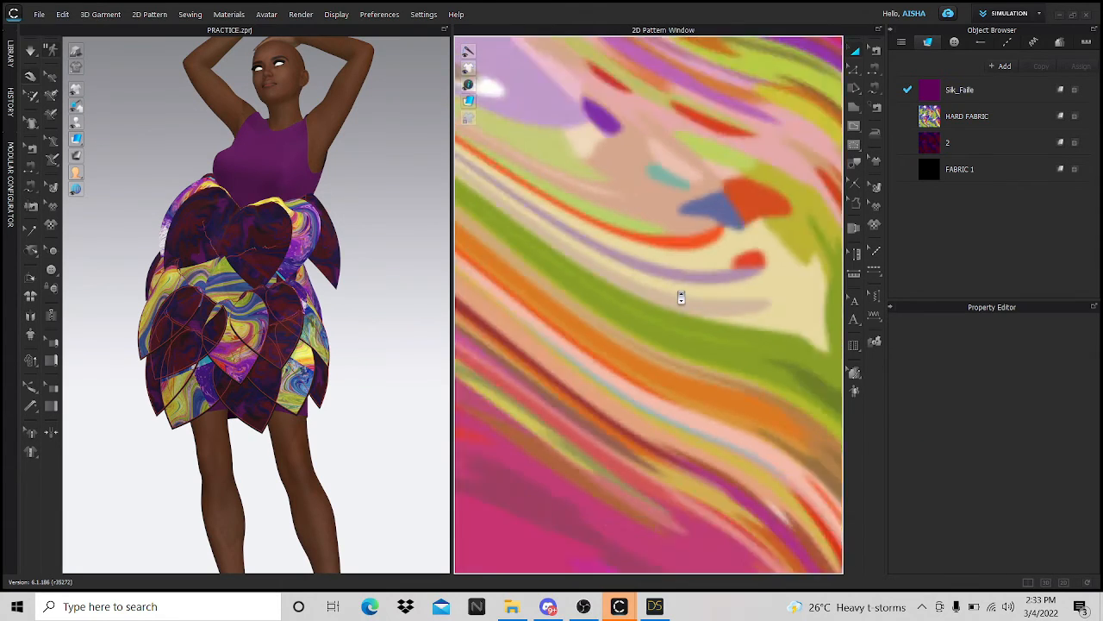
pyautogui.scroll(-10, 681, 297)
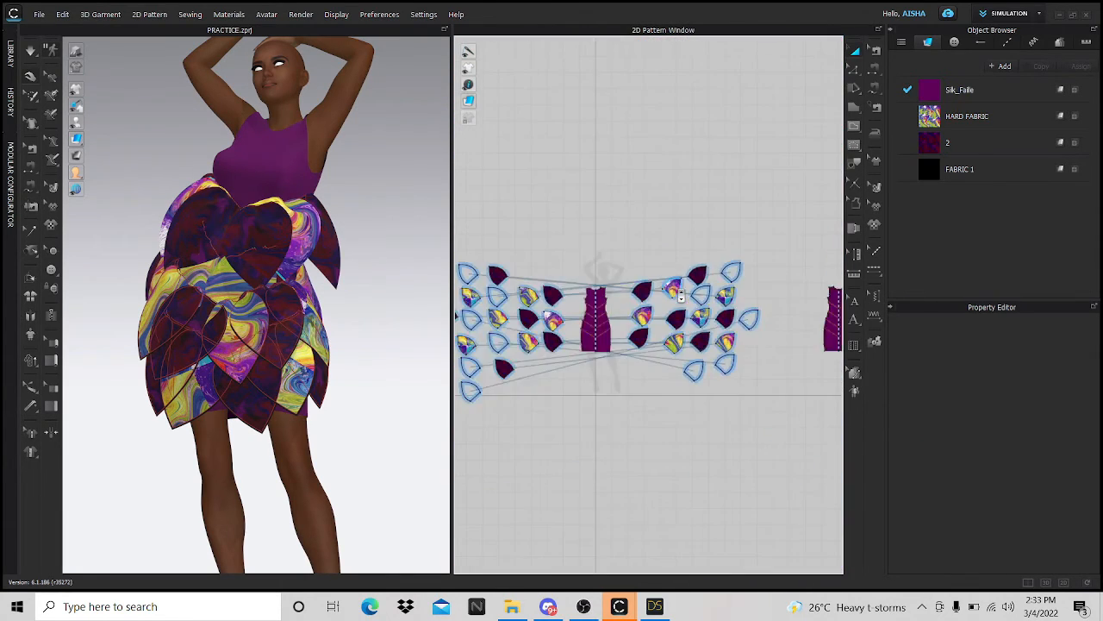
pyautogui.scroll(-3, 681, 295)
# - Export the garment via File > Export > OBJ into the FRIDAY STREAM folder
pyautogui.click(39, 15)
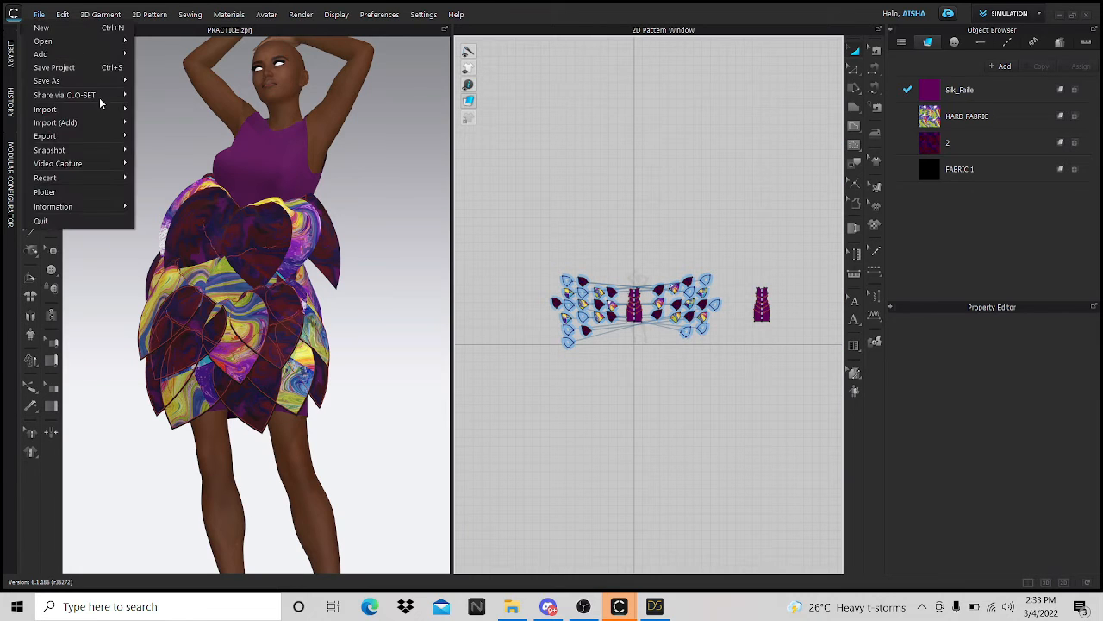
pyautogui.moveTo(92, 138)
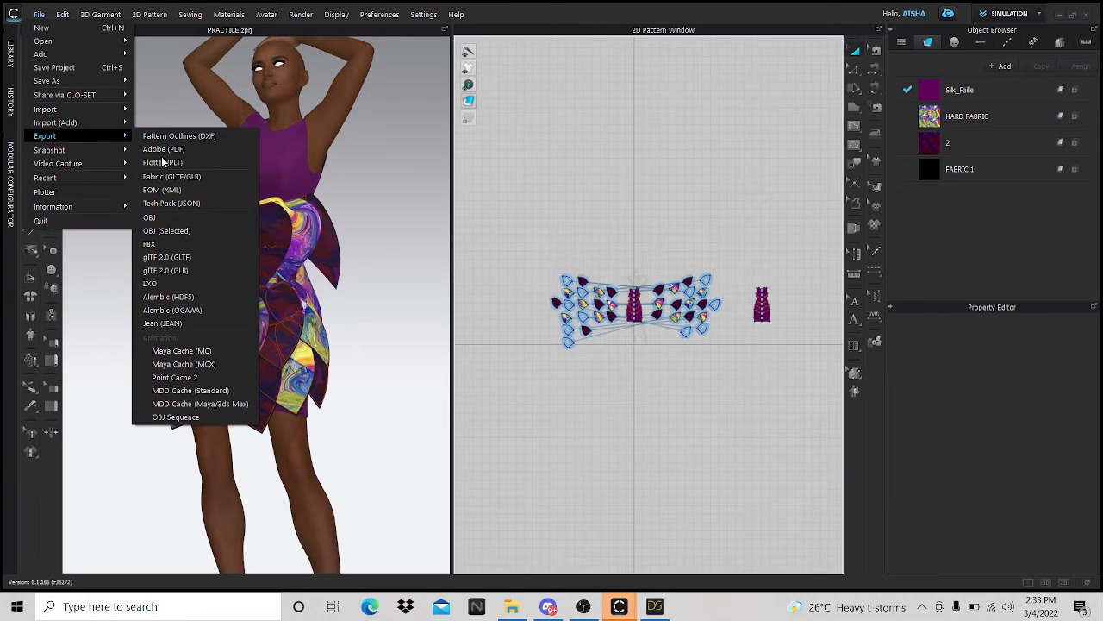
pyautogui.click(160, 222)
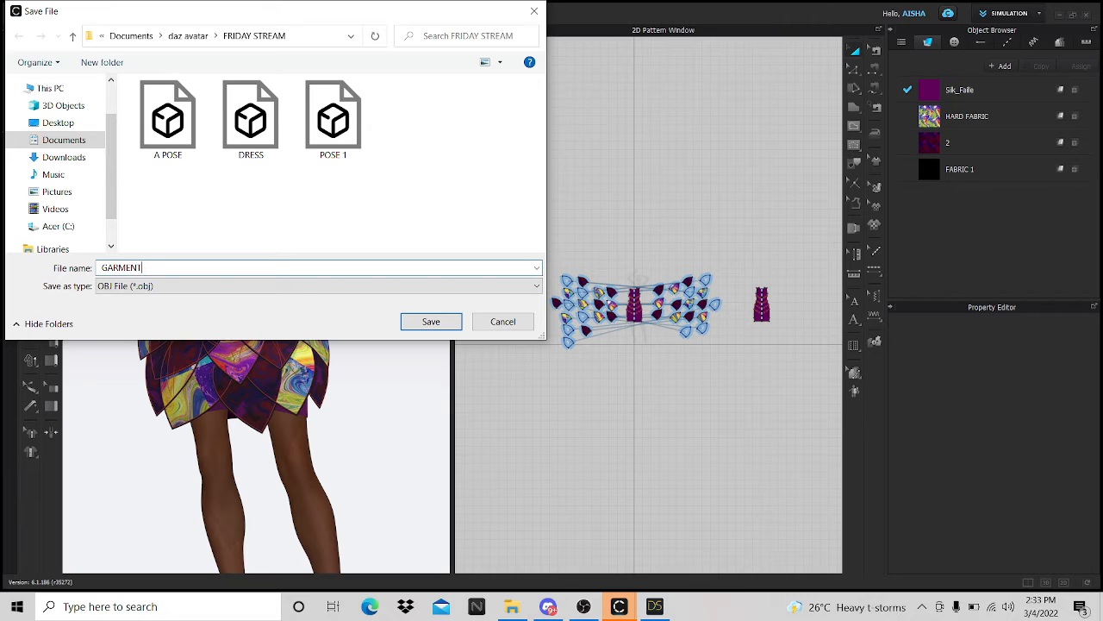
# - Confirm GARMENT as the export name, then close the Export OBJ options without exporting
pyautogui.write('GARMENT')
pyautogui.press('Return')
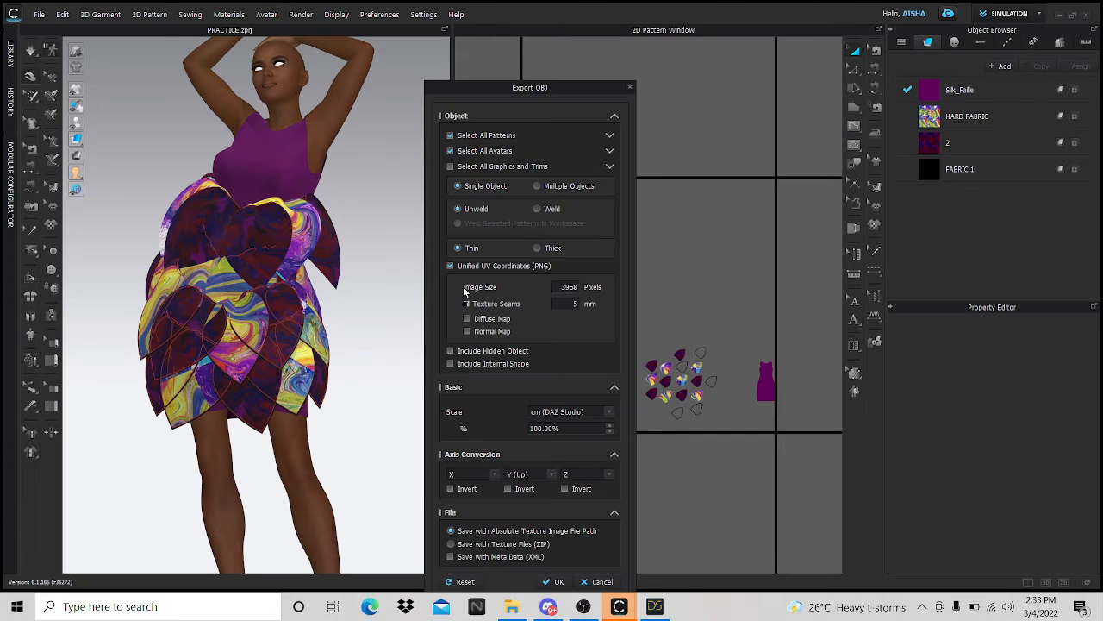
pyautogui.moveTo(554, 93); pyautogui.dragTo(295, 65)
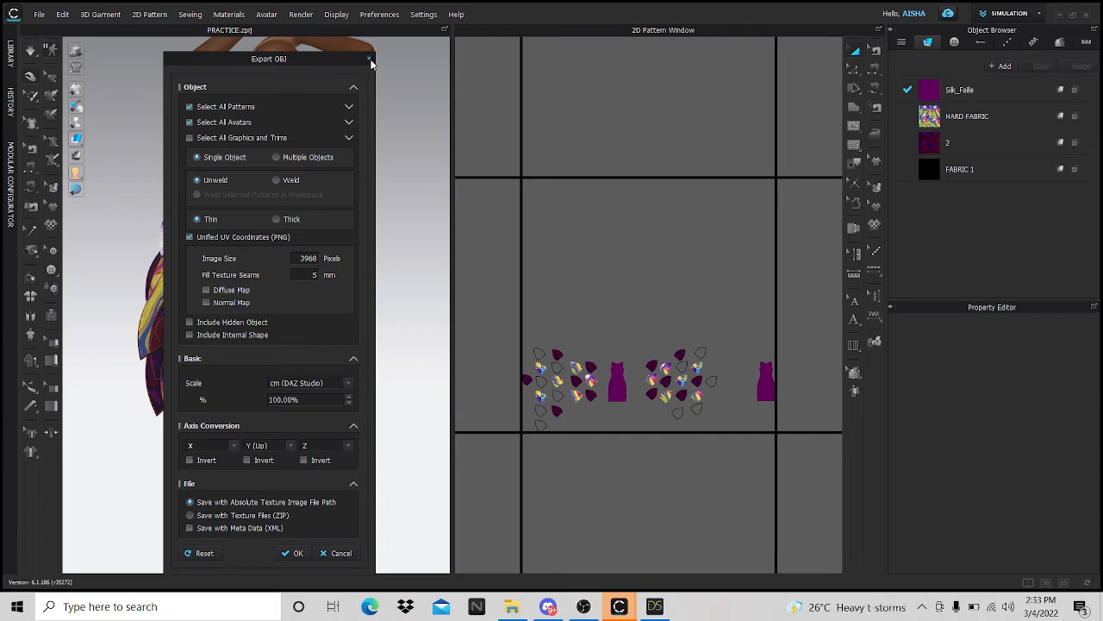
pyautogui.click(370, 59)
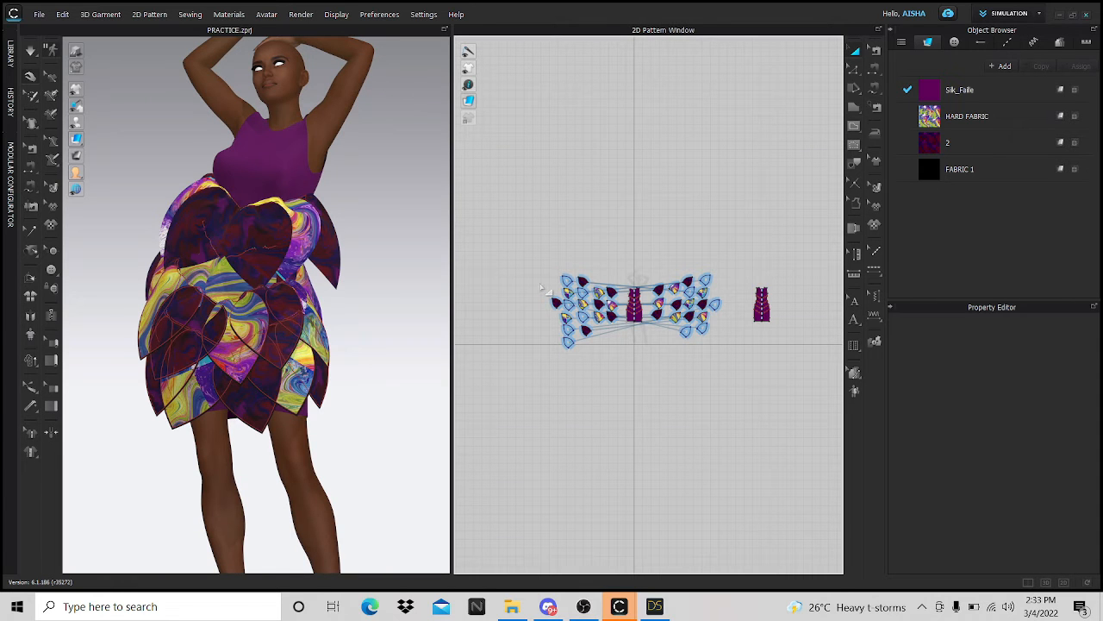
# - Move the dark petal piece slightly lower in the 2D pattern layout
pyautogui.scroll(10, 541, 288)
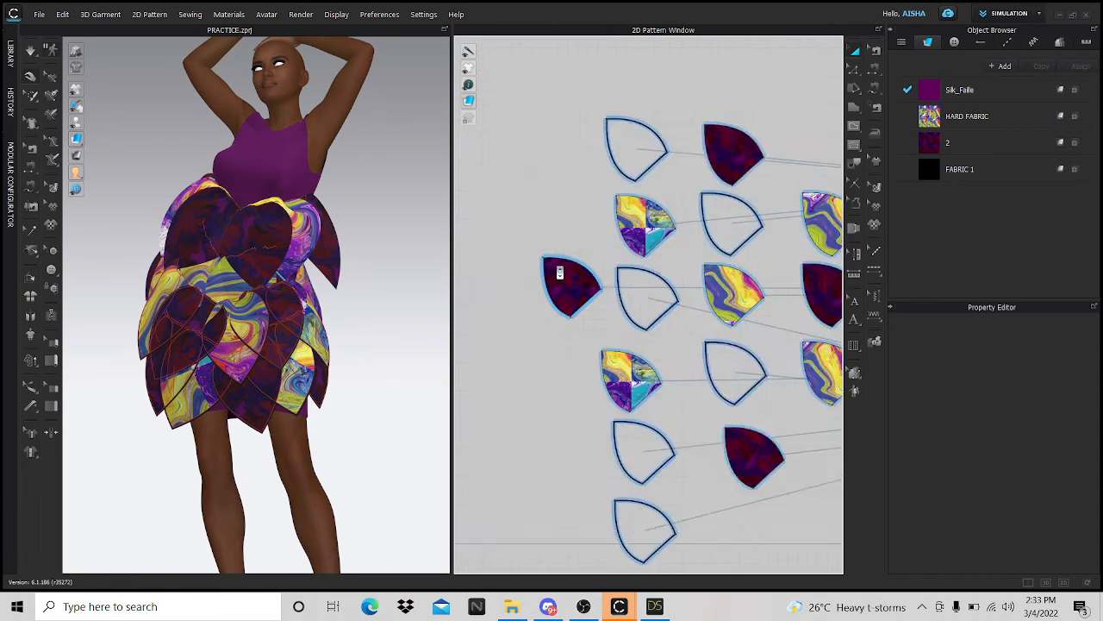
pyautogui.scroll(-3, 559, 273)
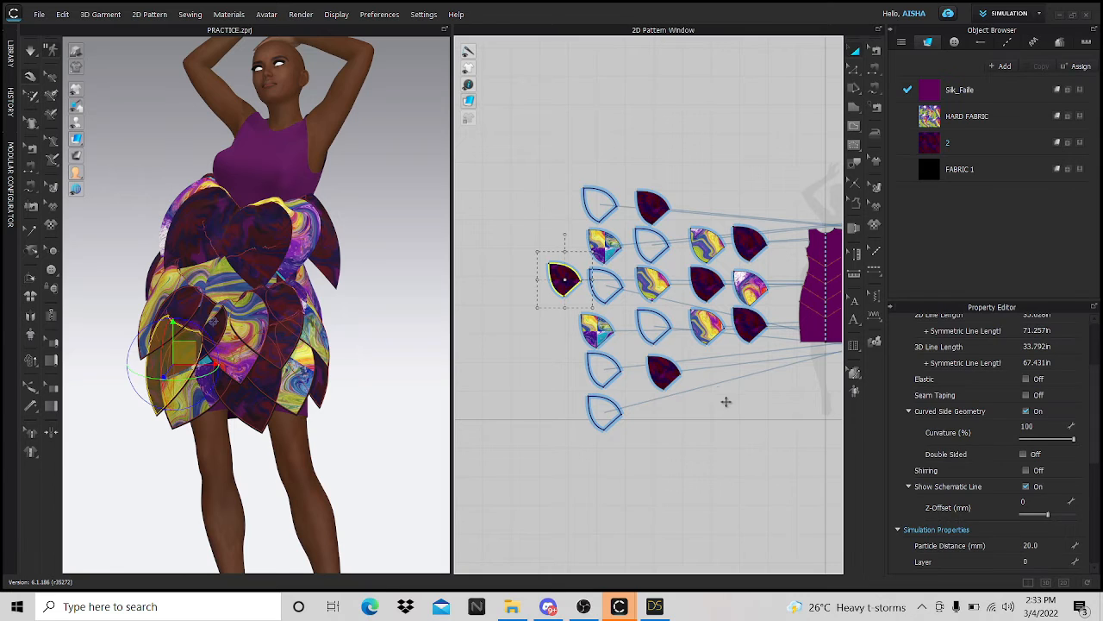
pyautogui.moveTo(725, 401); pyautogui.dragTo(724, 405)
# - Export the garment as a welded OBJ named GARMENT
pyautogui.click(39, 15)
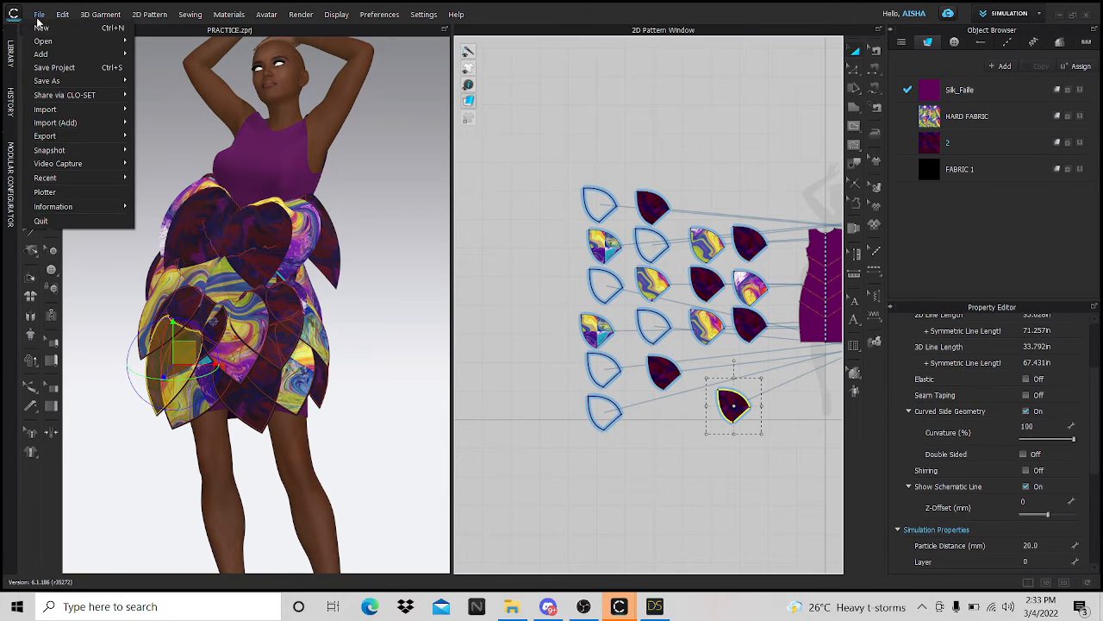
pyautogui.moveTo(57, 136)
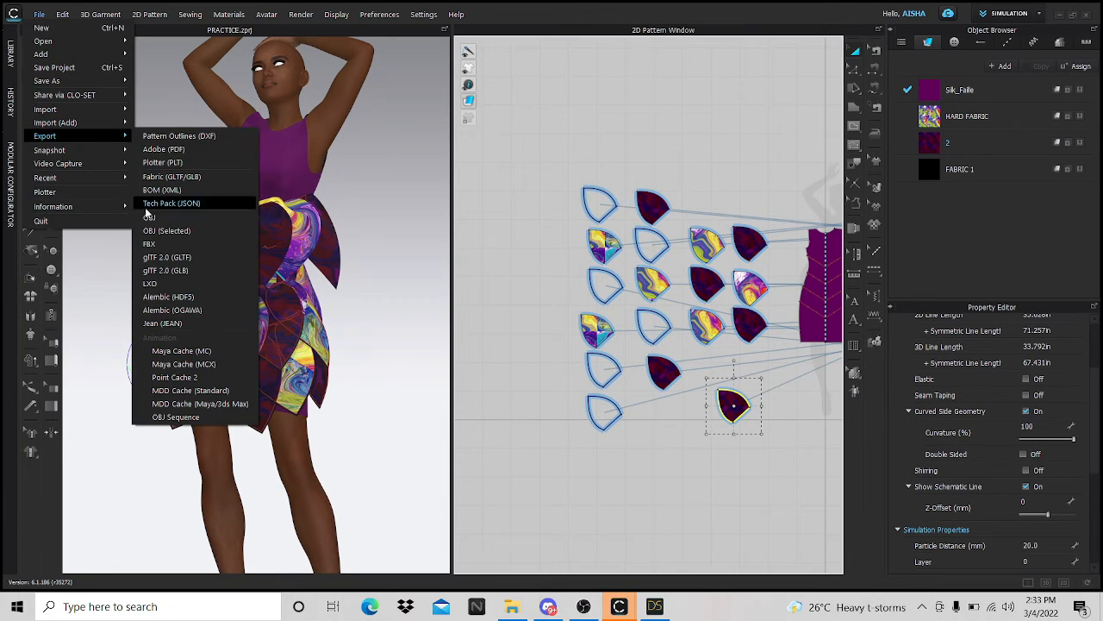
pyautogui.click(156, 217)
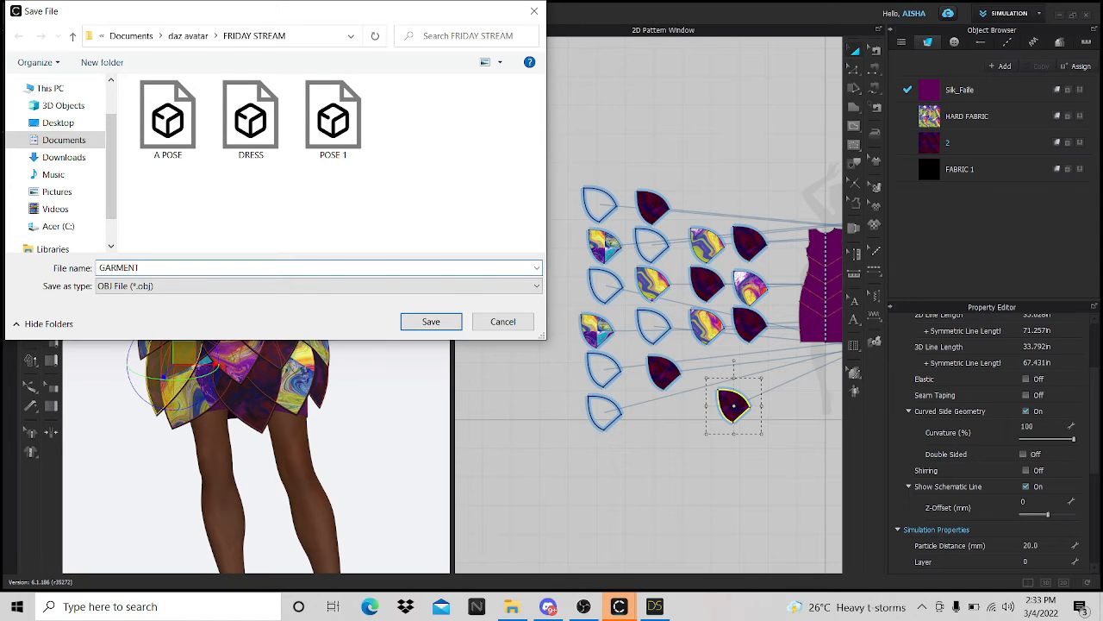
pyautogui.press('Return')
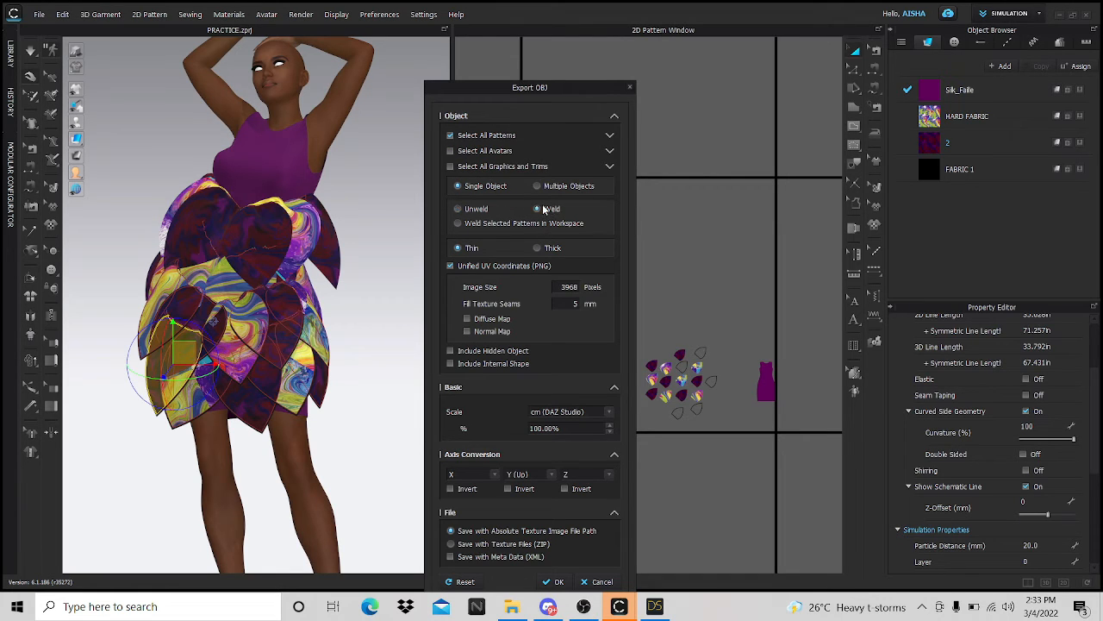
pyautogui.click(556, 582)
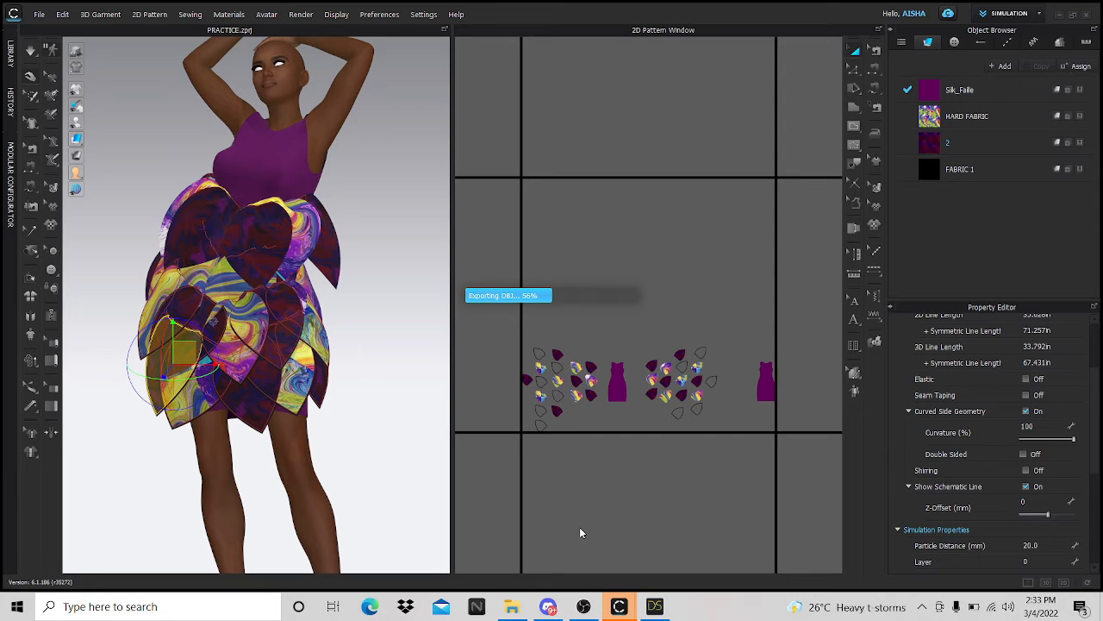
pyautogui.scroll(-3, 584, 500)
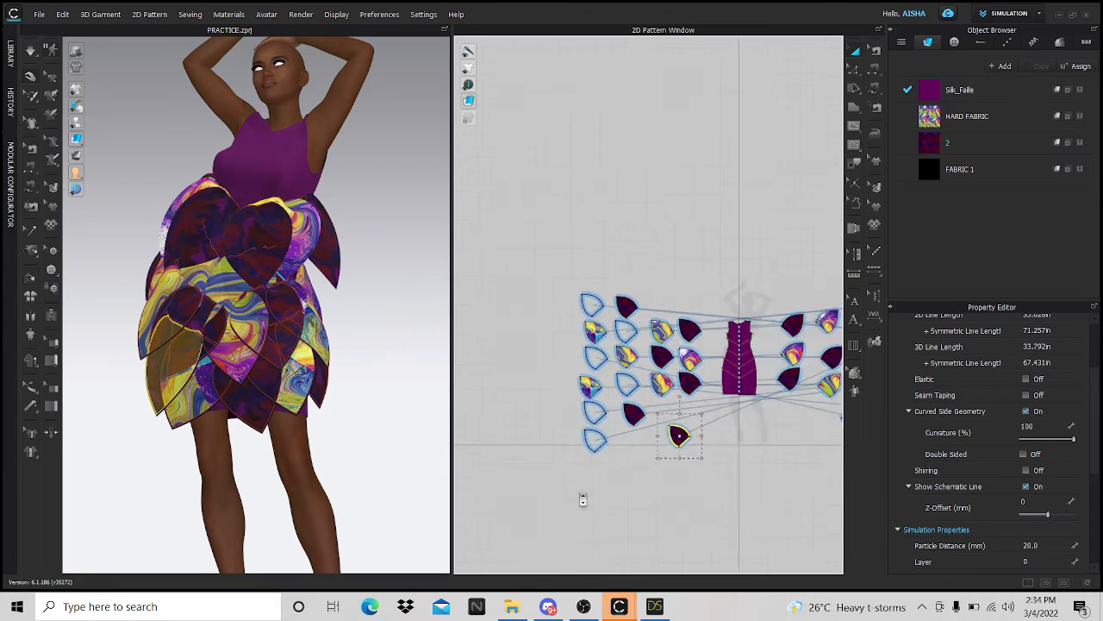
# - Switch to the UV Editor workspace and select the dark petal and purple dress body pieces
pyautogui.click(1041, 13)
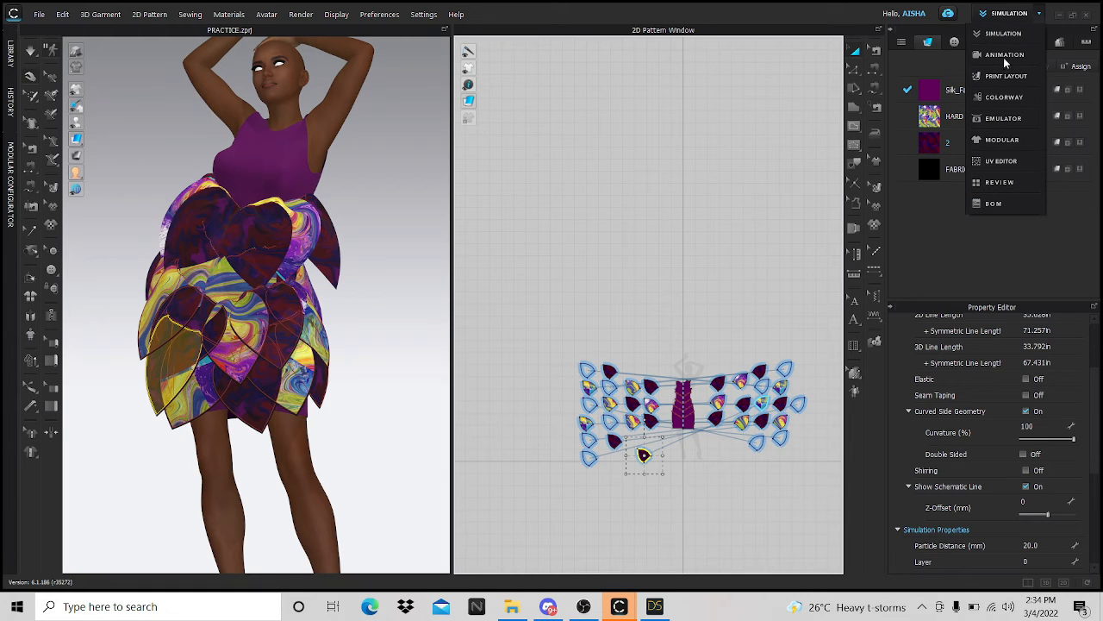
pyautogui.click(1000, 161)
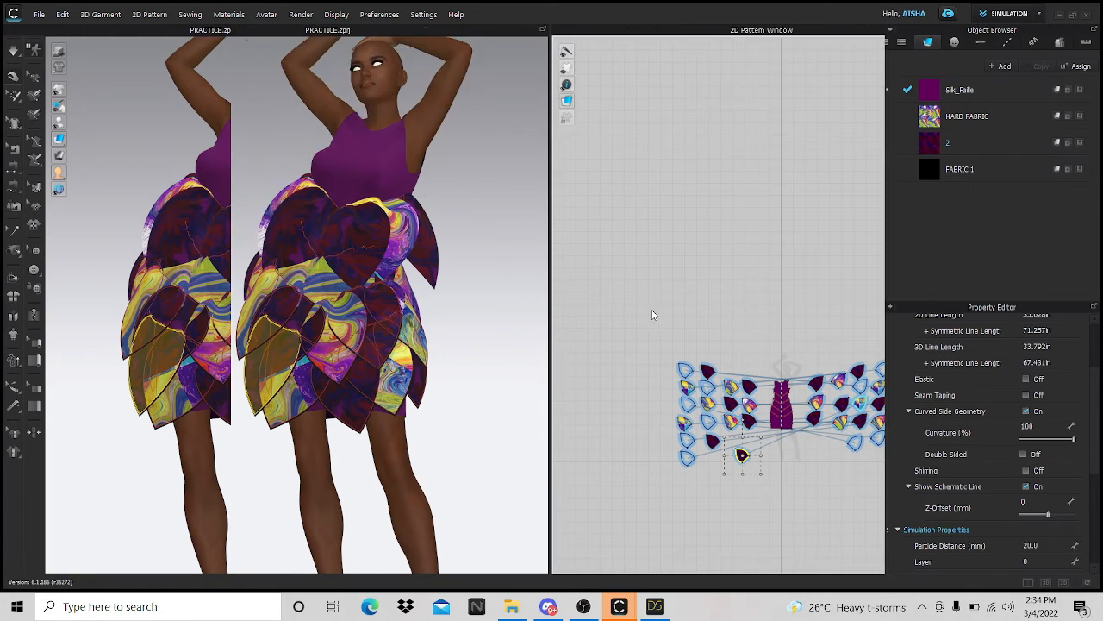
pyautogui.scroll(-2, 583, 369)
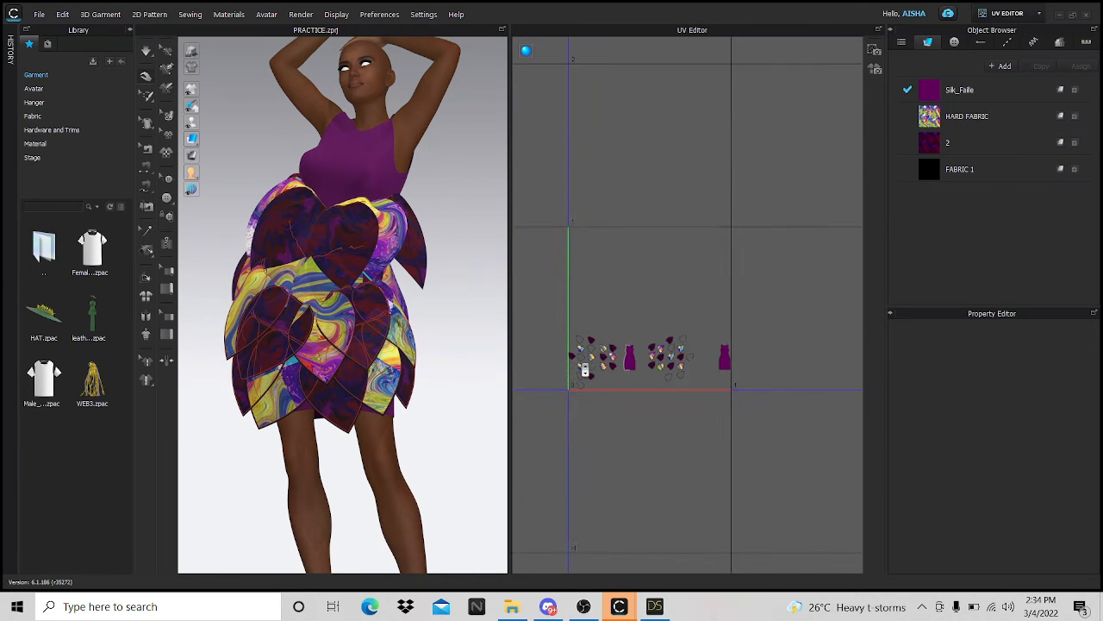
pyautogui.scroll(10, 555, 349)
pyautogui.moveTo(555, 349); pyautogui.dragTo(756, 460, button='middle')
pyautogui.scroll(3, 741, 426)
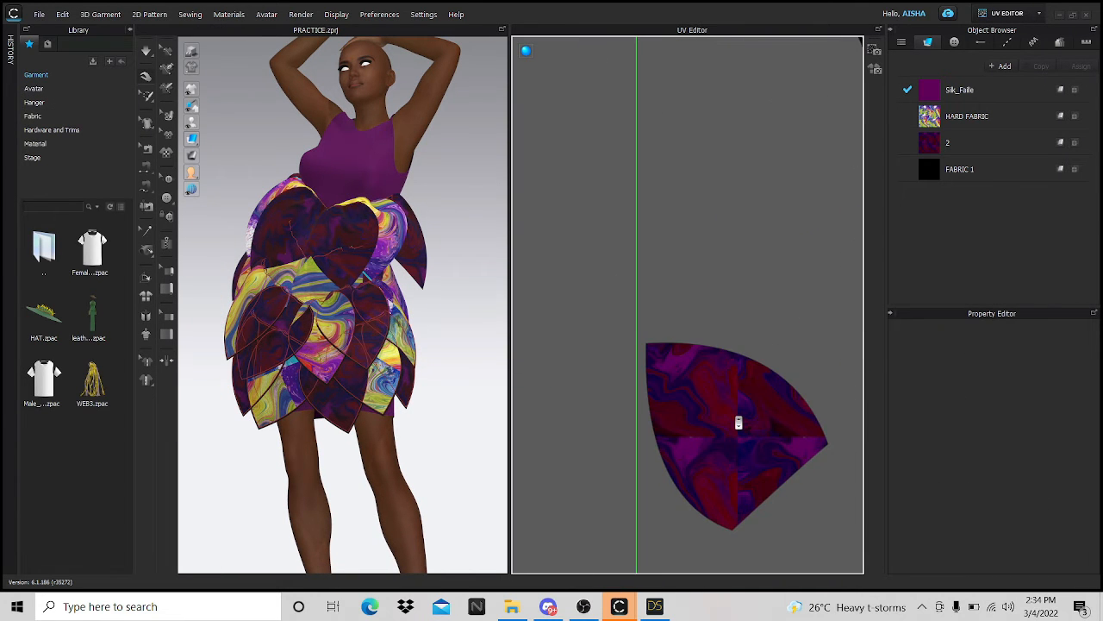
pyautogui.click(751, 419)
pyautogui.scroll(-5, 660, 387)
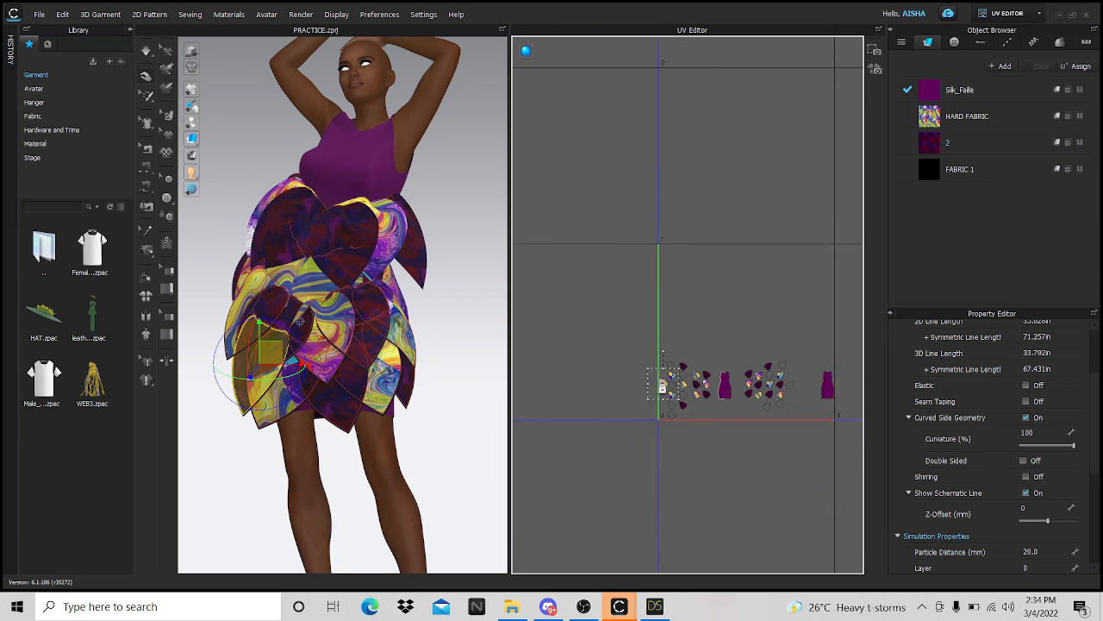
pyautogui.scroll(6, 837, 396)
pyautogui.click(815, 379)
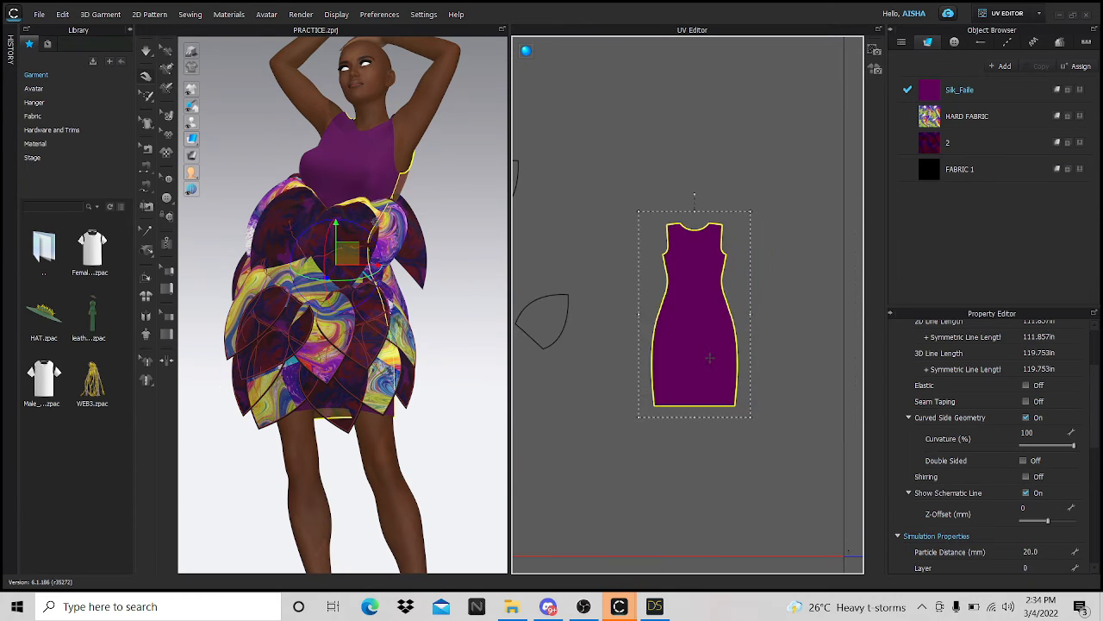
pyautogui.scroll(-6, 800, 374)
pyautogui.scroll(8, 677, 411)
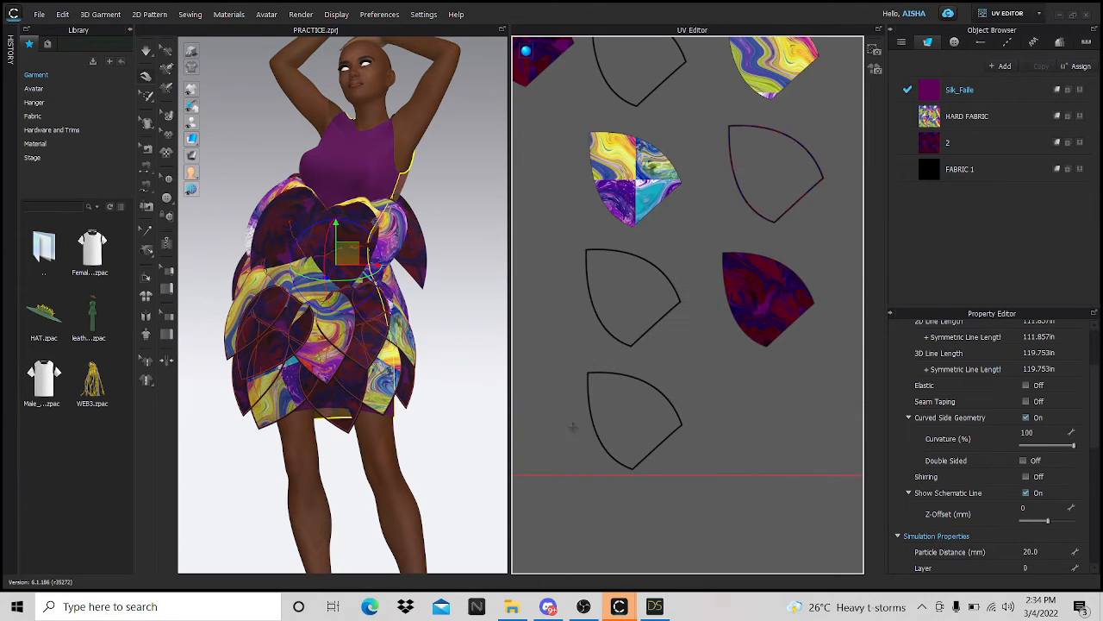
pyautogui.scroll(-3, 705, 434)
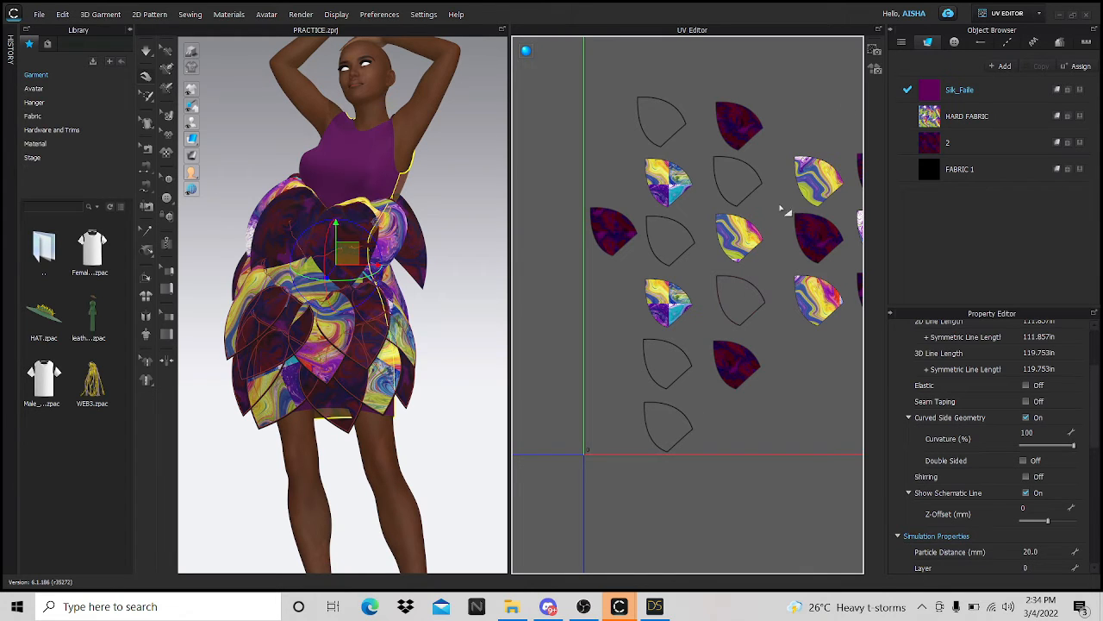
# - Bake the garment textures at 3968 pixels to GARMENT.png and bring DAZ Studio forward
pyautogui.click(876, 70)
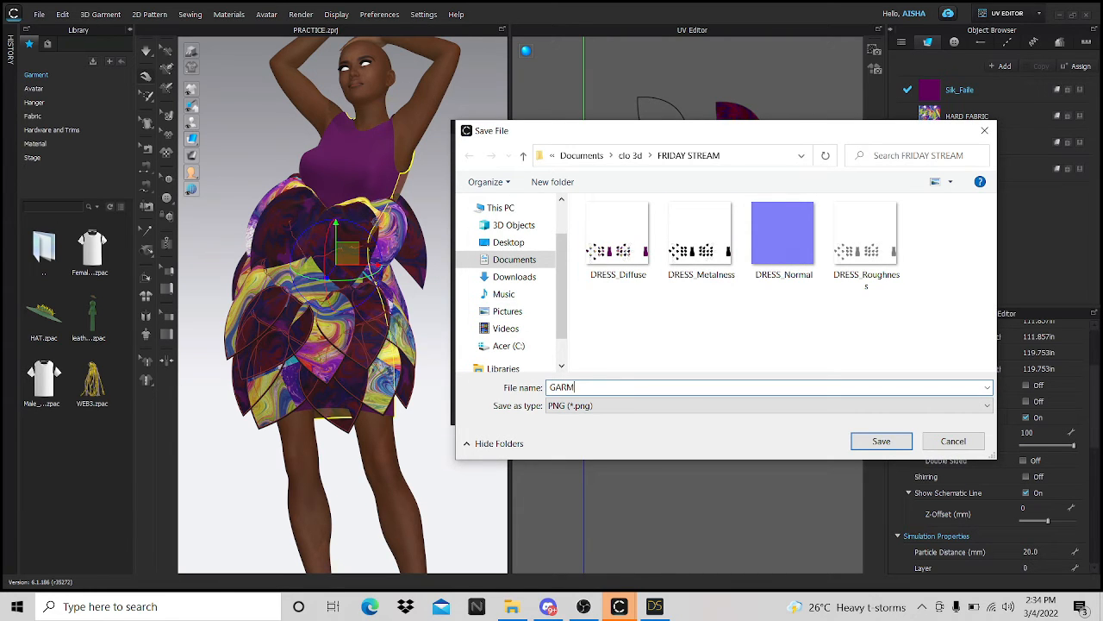
pyautogui.press('Return')
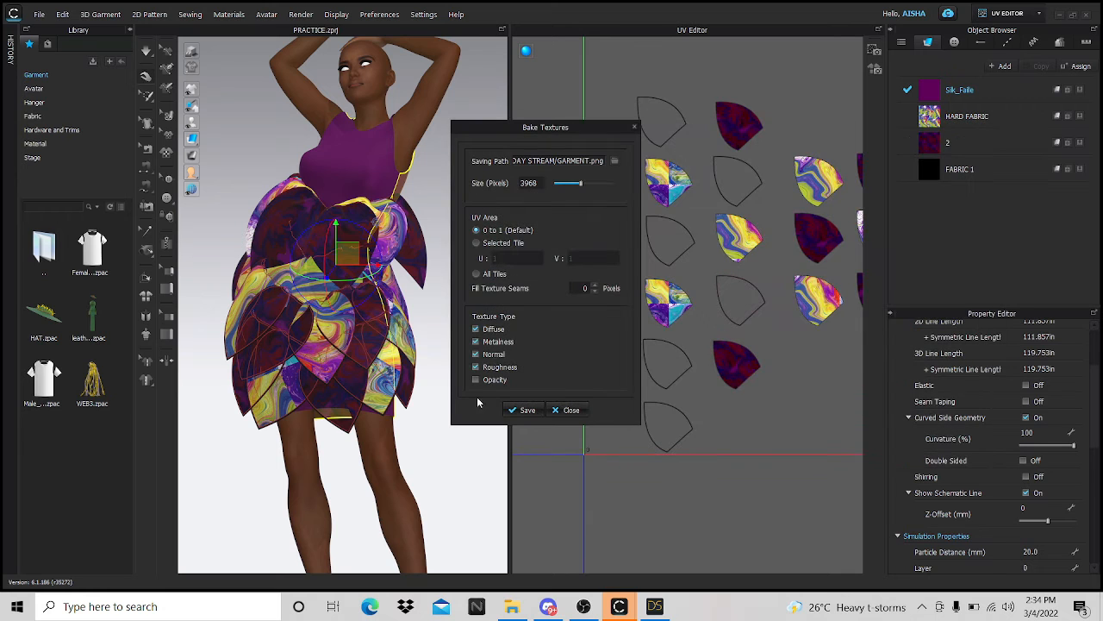
pyautogui.click(526, 411)
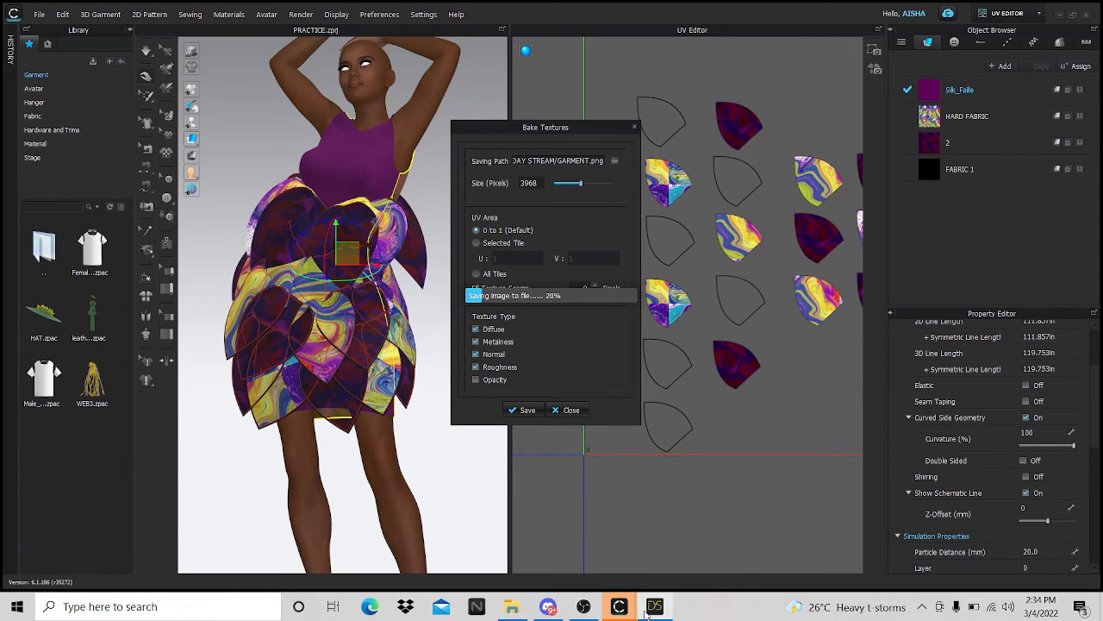
pyautogui.click(655, 605)
pyautogui.click(8, 21)
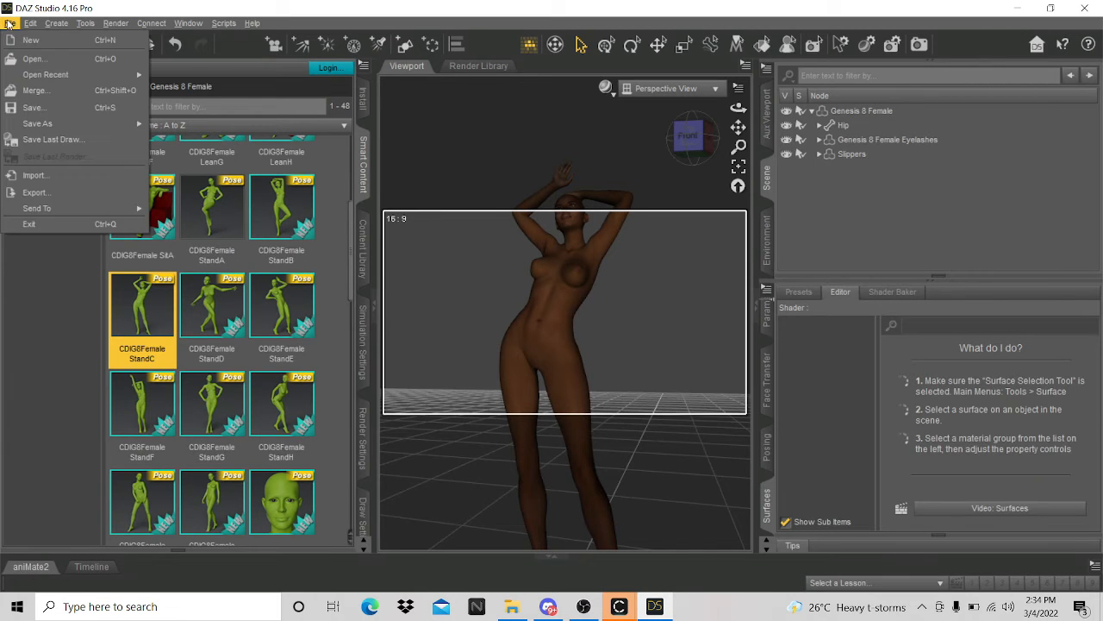
# - Import GARMENT.obj into DAZ Studio using the DAZ Studio 1 cm scale preset
pyautogui.click(39, 176)
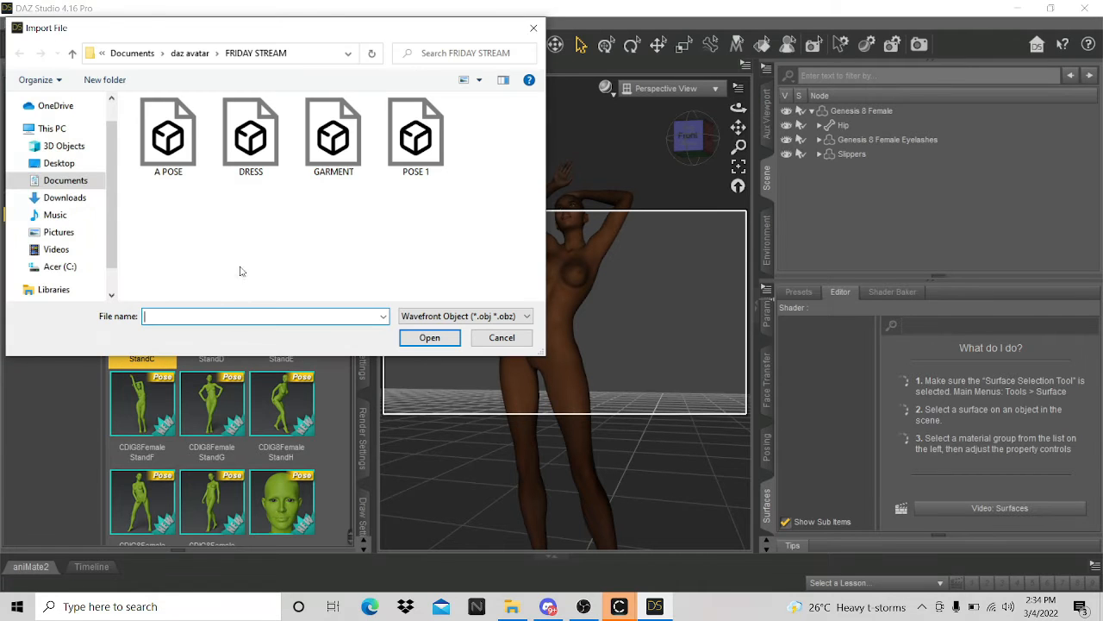
pyautogui.click(332, 138)
pyautogui.click(429, 337)
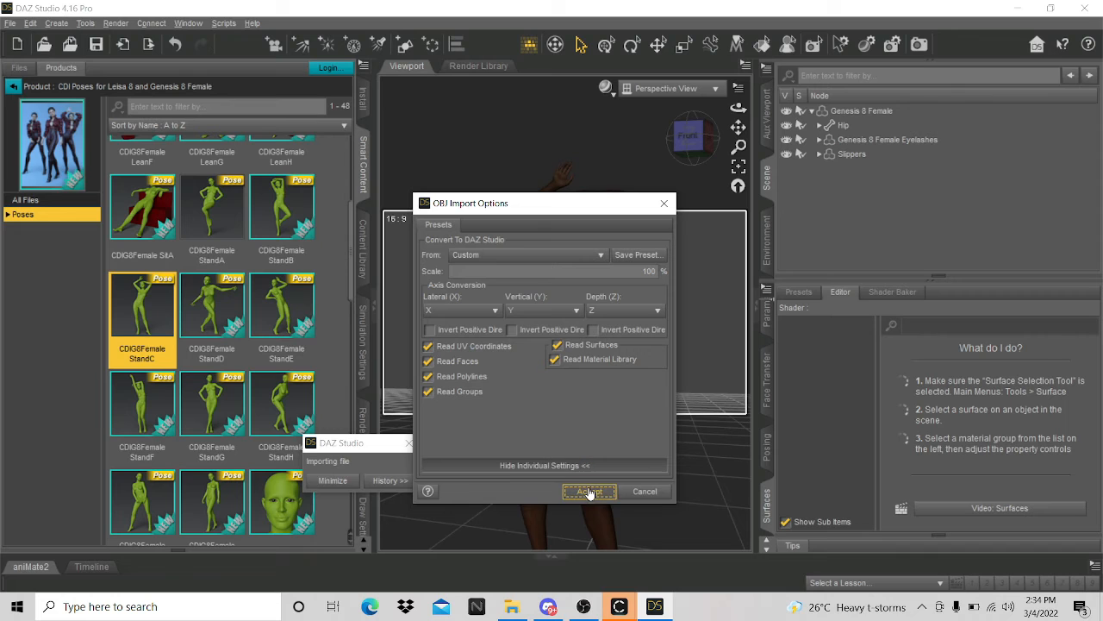
pyautogui.click(592, 255)
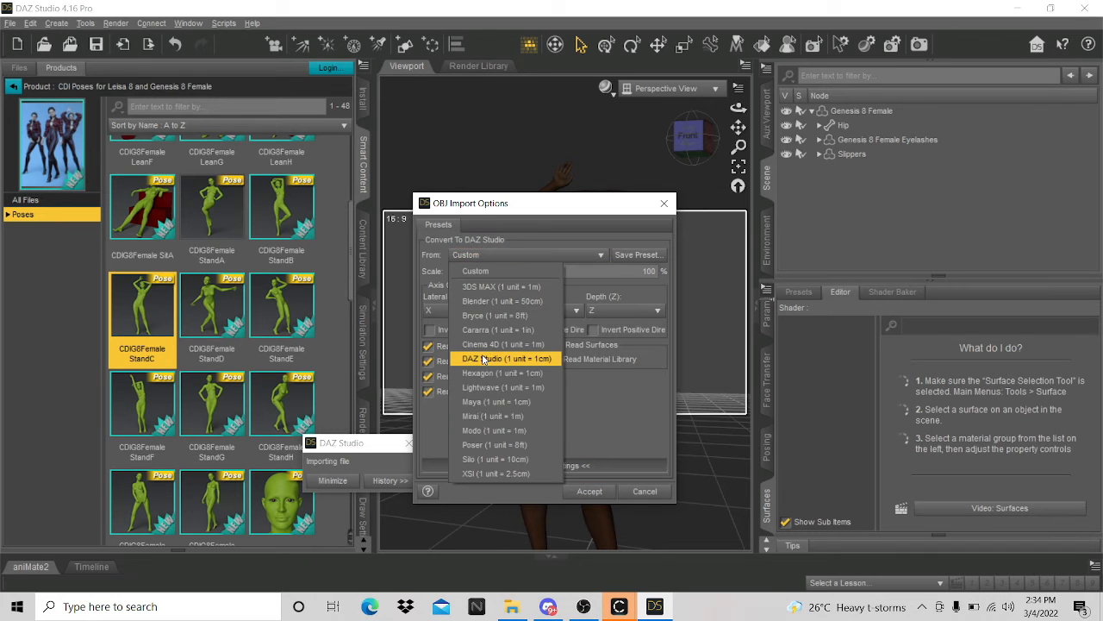
pyautogui.click(528, 424)
pyautogui.click(589, 491)
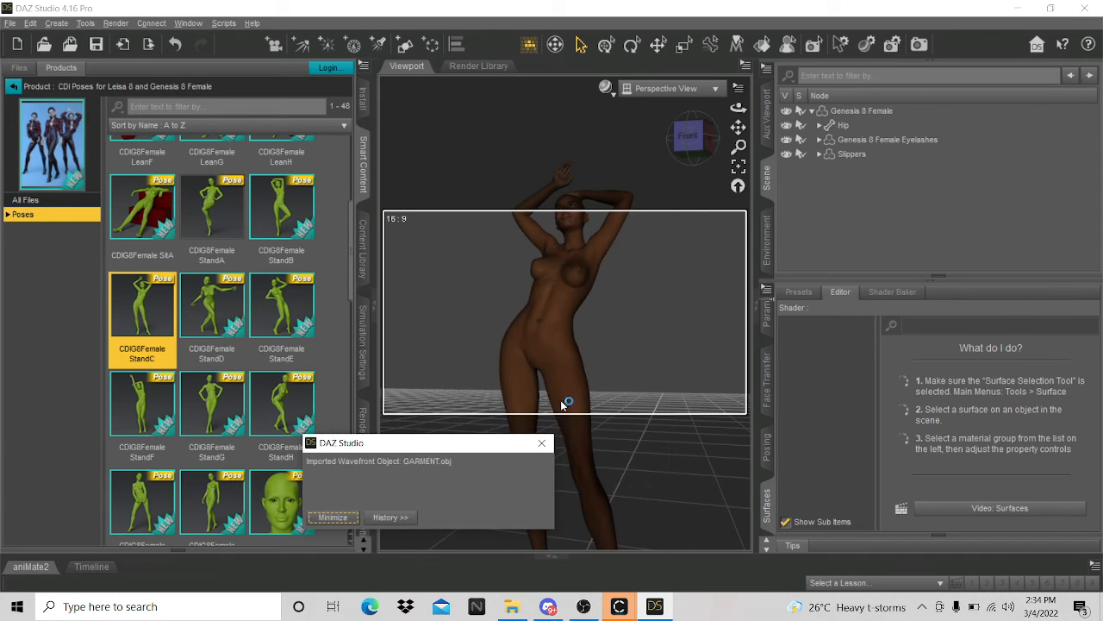
# - Select the imported GARMENT object and its GARMENT surface in the Surfaces pane
pyautogui.click(853, 168)
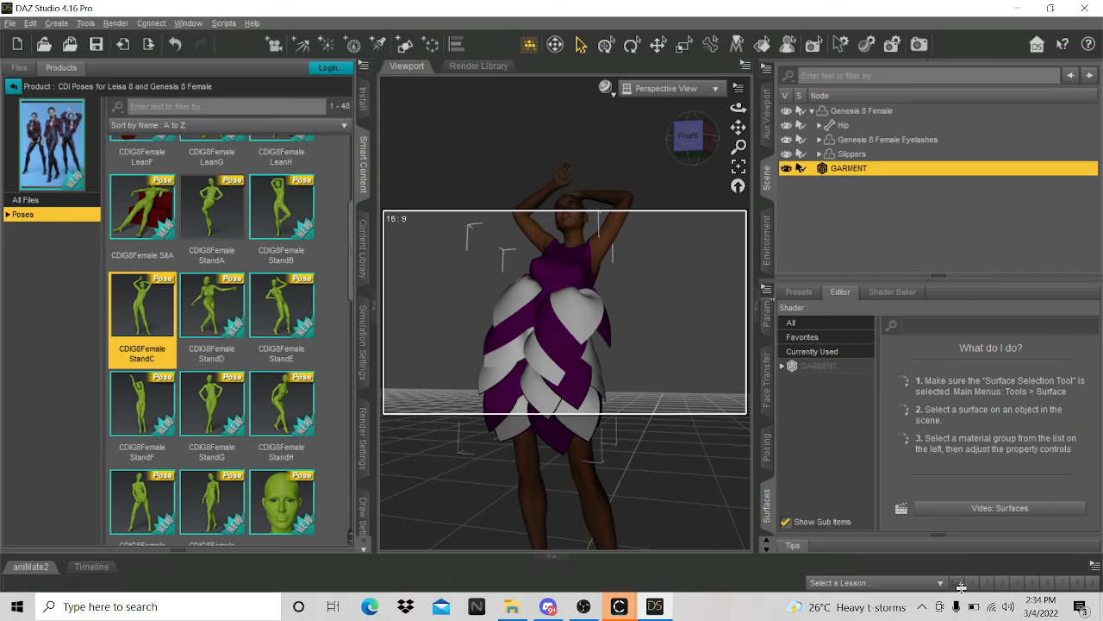
pyautogui.click(823, 368)
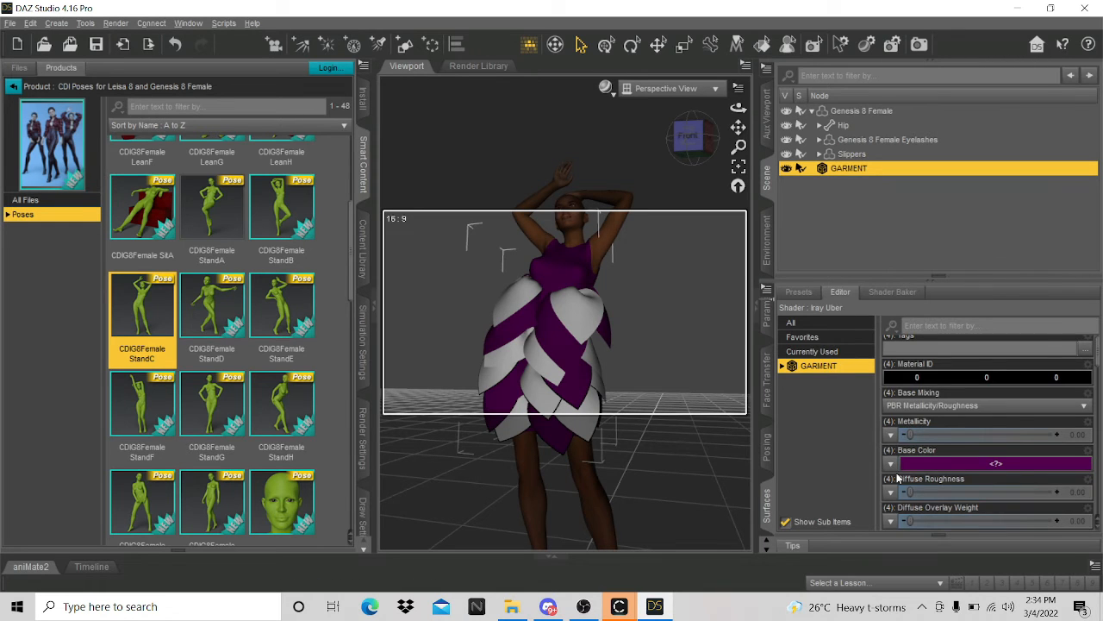
pyautogui.click(890, 462)
# - Load GARMENT_Diffuse.png as the dress's base colour and inspect the printed skirt petals
pyautogui.click(864, 15)
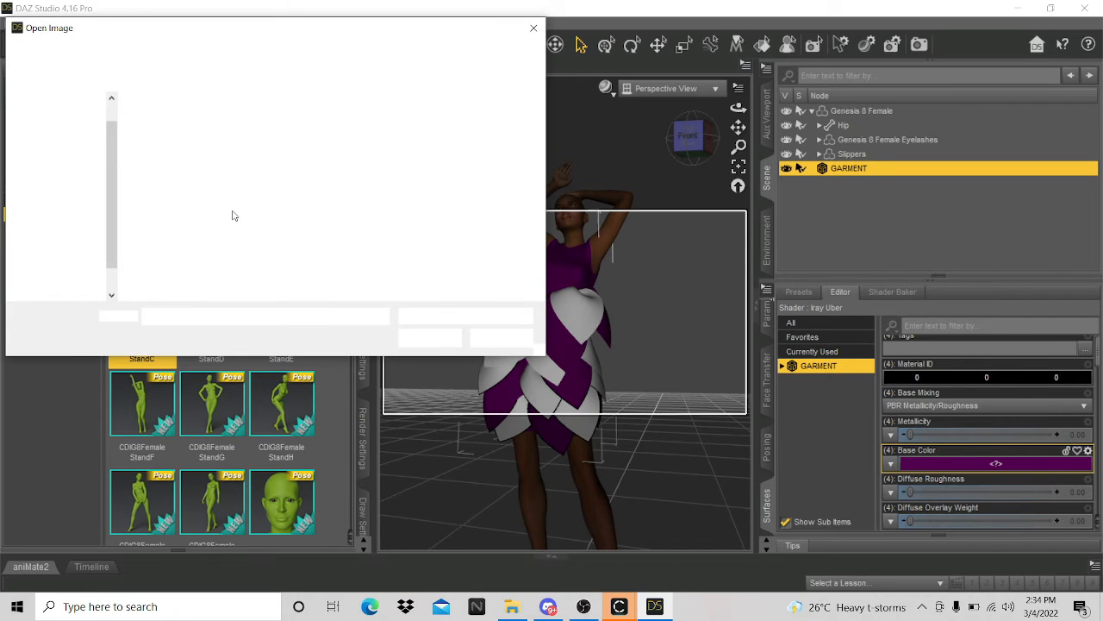
pyautogui.click(163, 240)
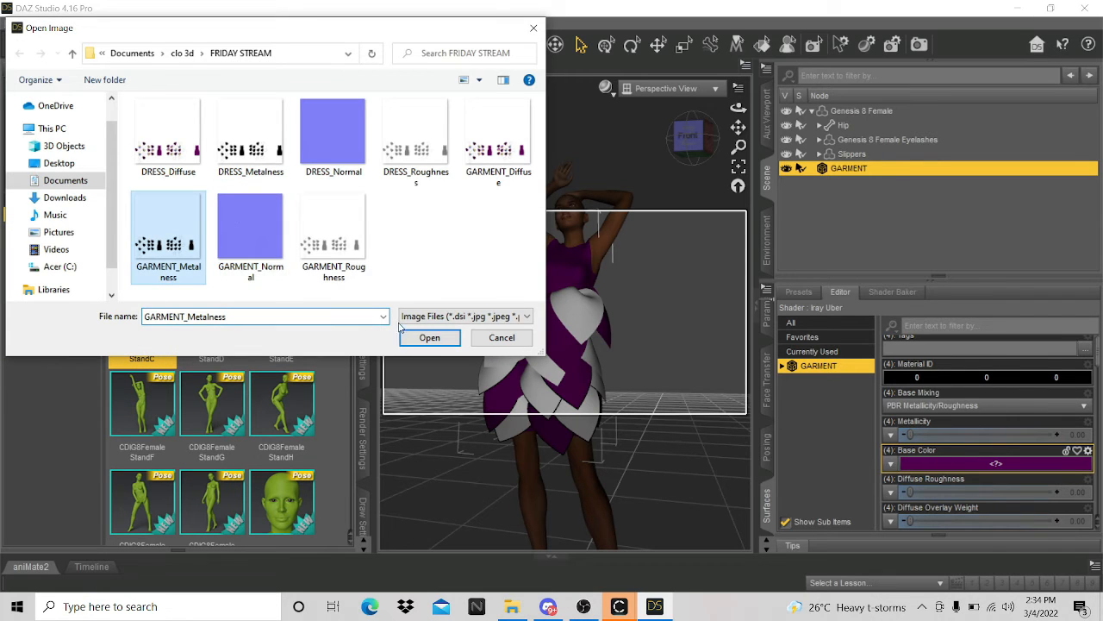
pyautogui.click(498, 142)
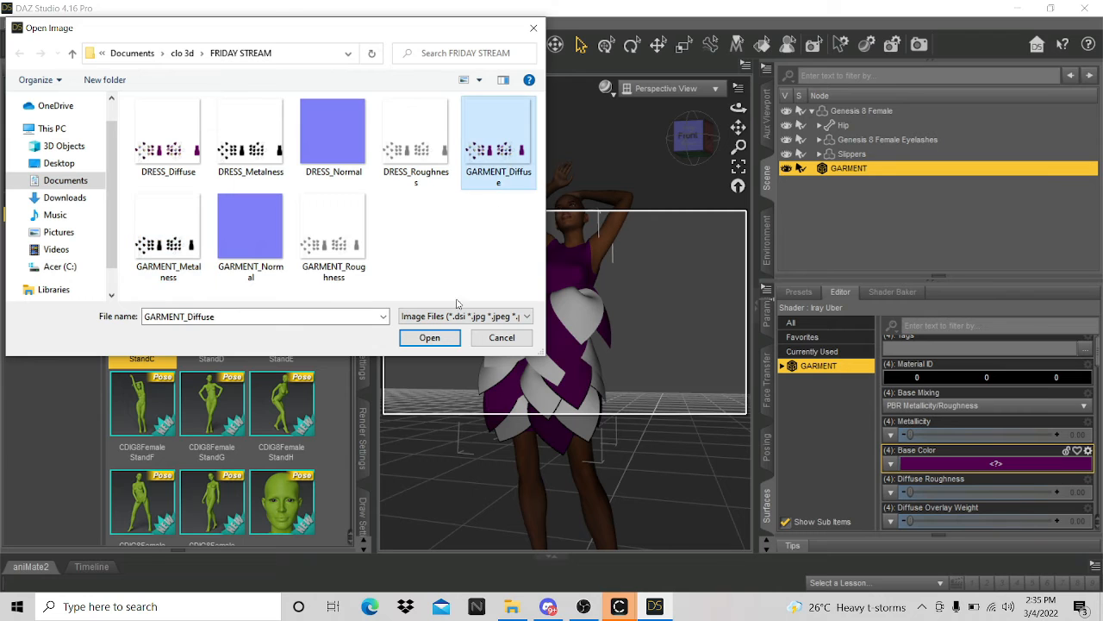
pyautogui.click(429, 337)
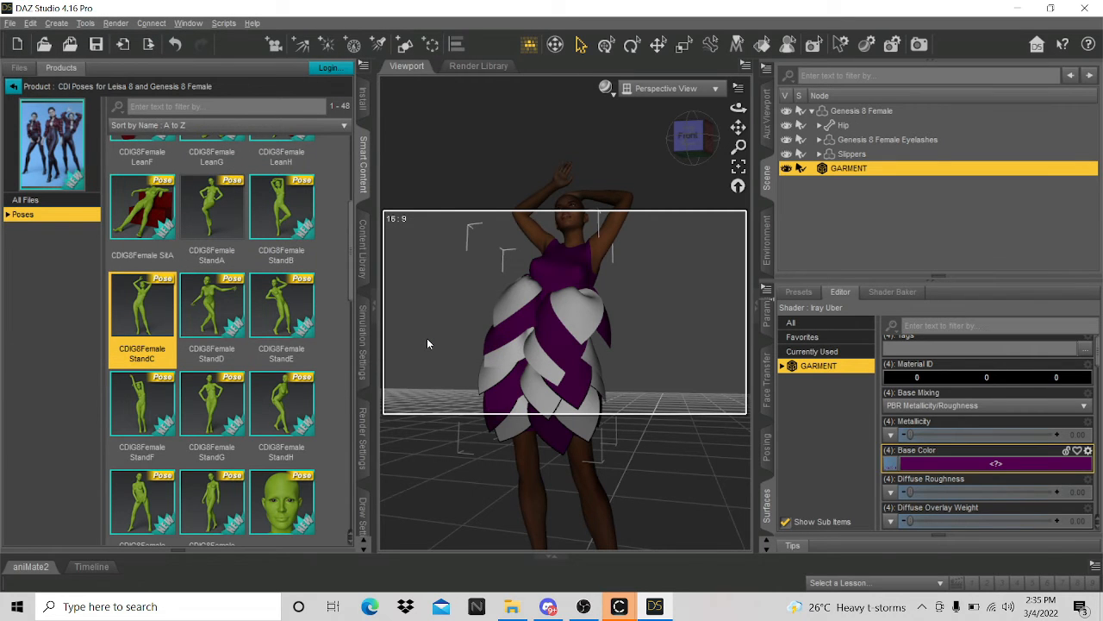
pyautogui.scroll(2, 561, 345)
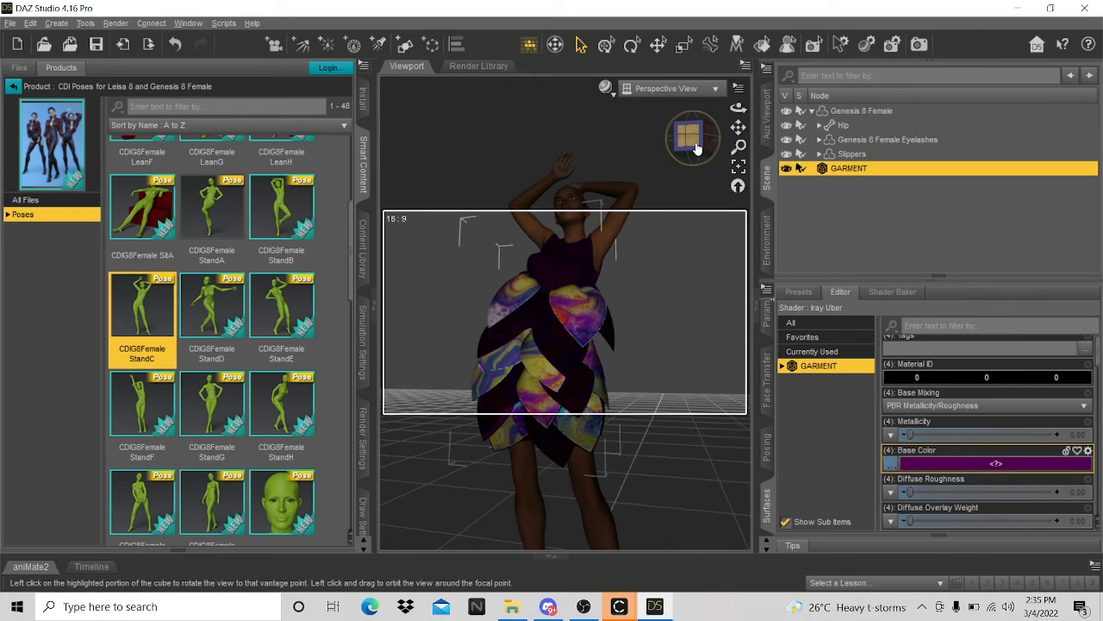
pyautogui.moveTo(688, 138)
pyautogui.mouseDown()
pyautogui.moveTo(648, 143)
pyautogui.moveTo(652, 127)
pyautogui.moveTo(733, 138)
pyautogui.moveTo(691, 141)
pyautogui.mouseUp()
pyautogui.scroll(5, 659, 324)
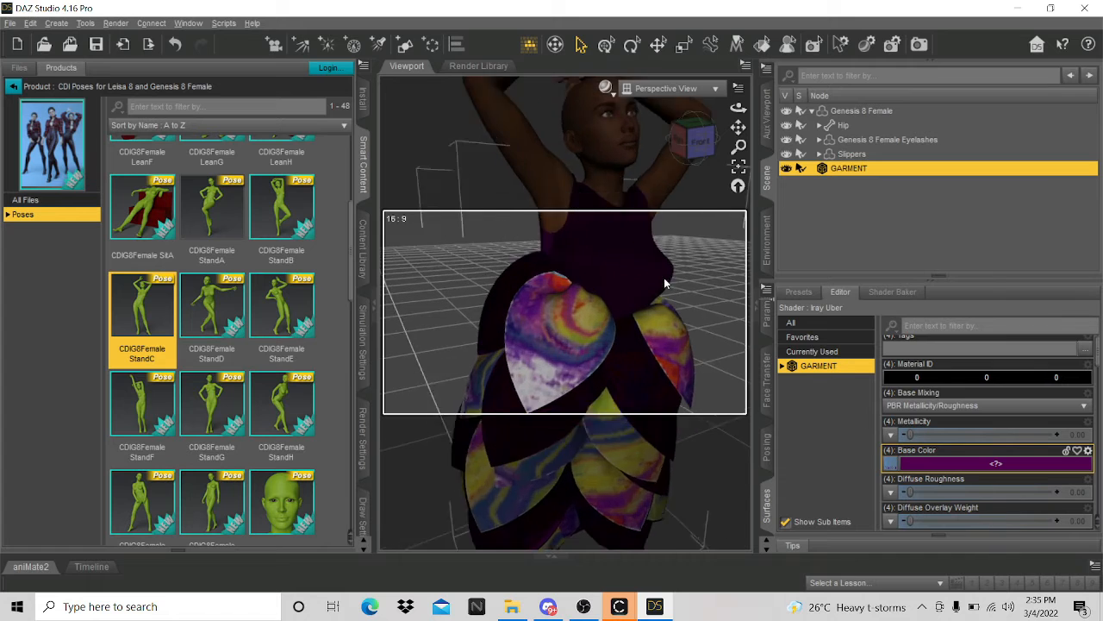
pyautogui.moveTo(738, 127); pyautogui.dragTo(729, 29)
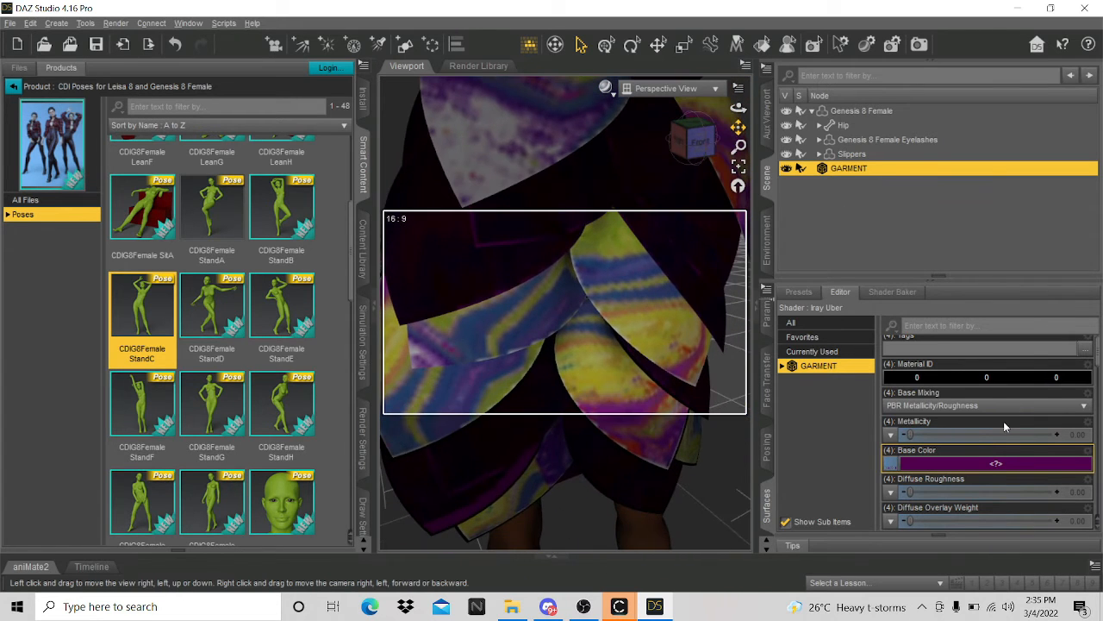
# - Load GARMENT_Roughness as the dress's diffuse roughness map
pyautogui.click(891, 492)
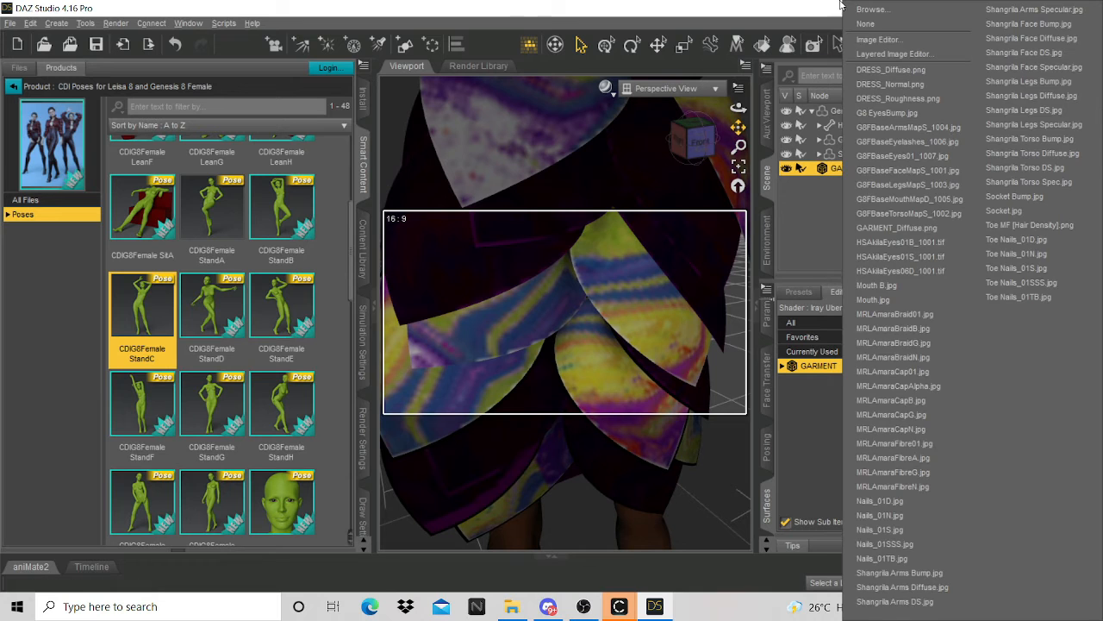
pyautogui.click(874, 9)
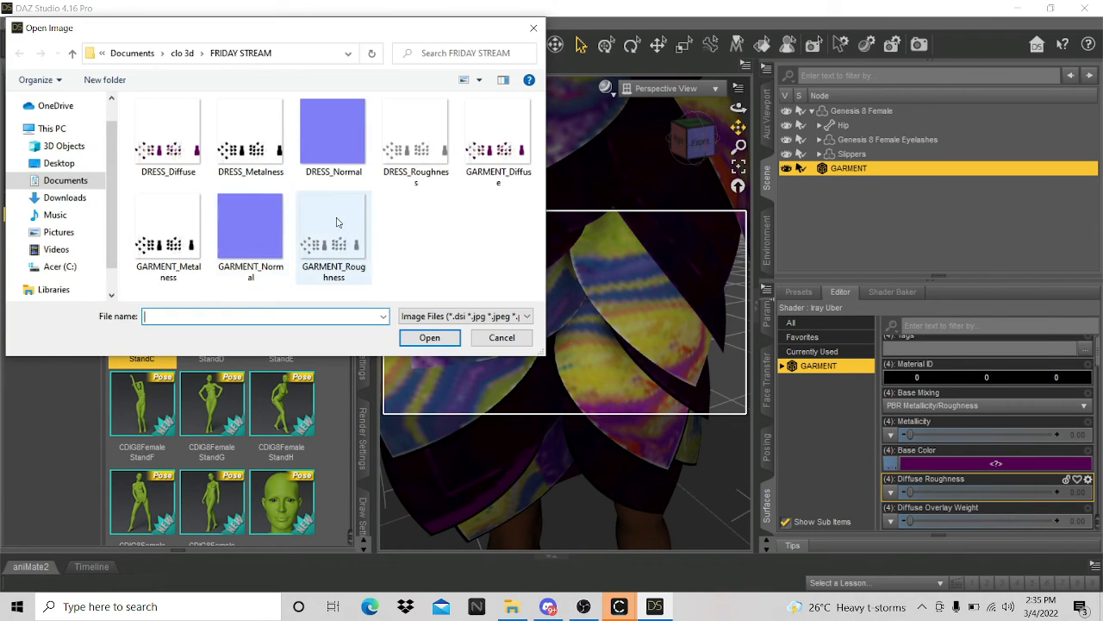
pyautogui.click(340, 233)
pyautogui.click(429, 337)
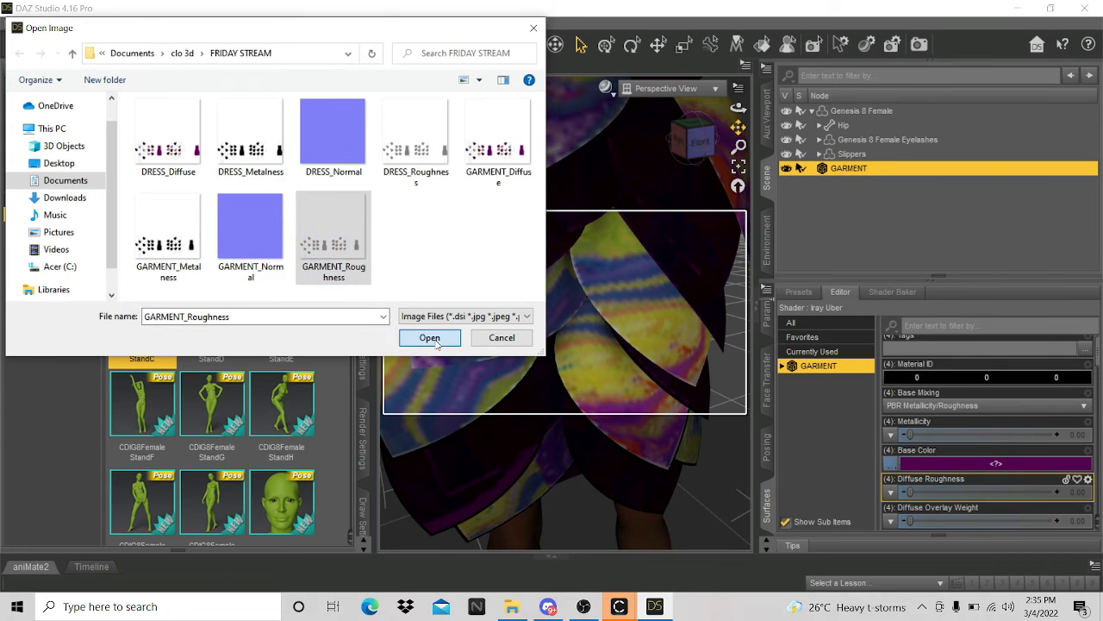
pyautogui.scroll(-6, 920, 509)
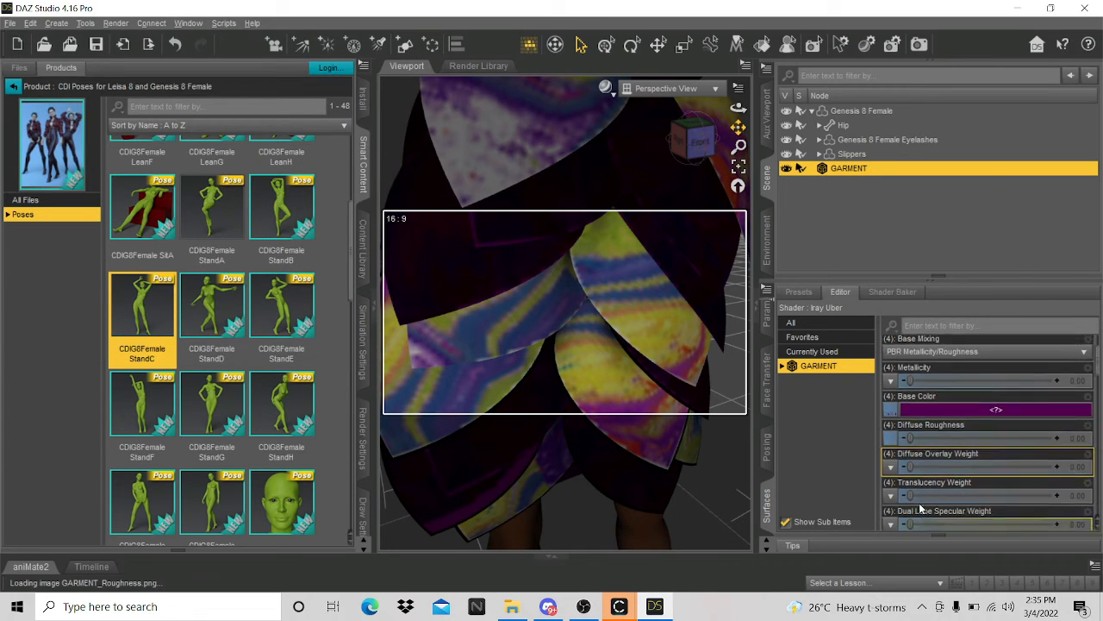
pyautogui.scroll(-15, 903, 489)
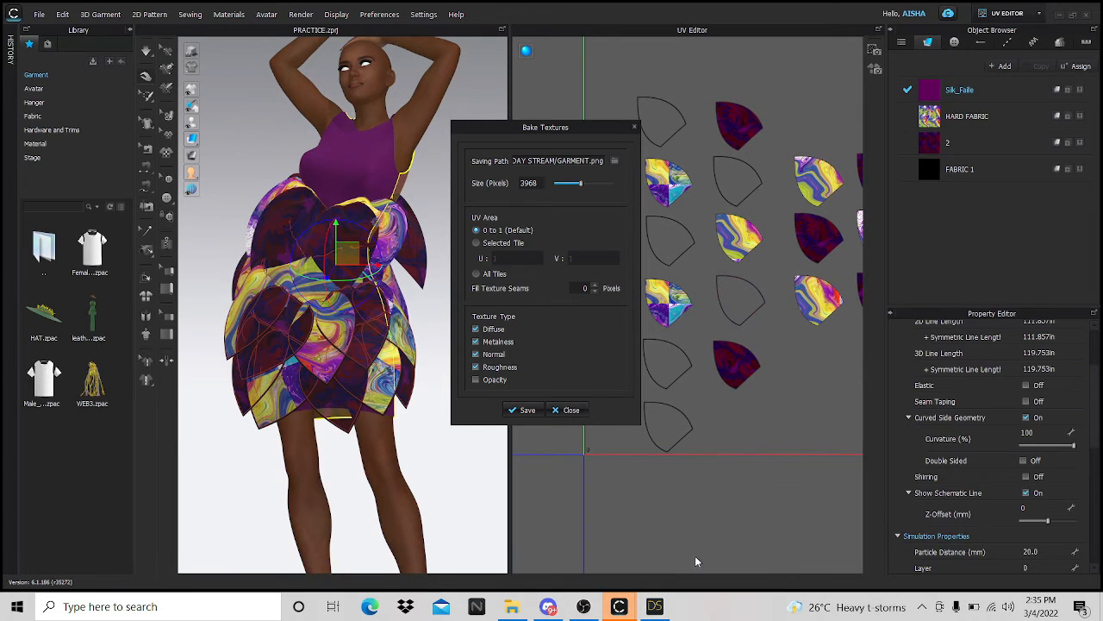
# - Check the bake settings in CLO 3D, then expand GARMENT and select its silk faille sub-material
pyautogui.click(722, 527)
pyautogui.click(655, 605)
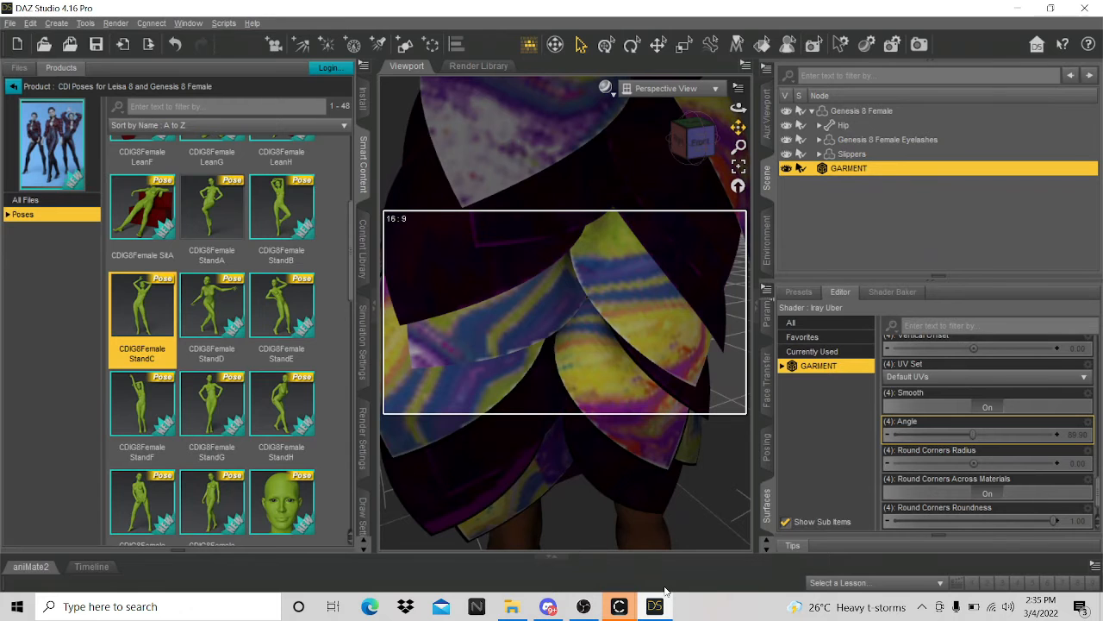
pyautogui.click(932, 479)
pyautogui.click(791, 368)
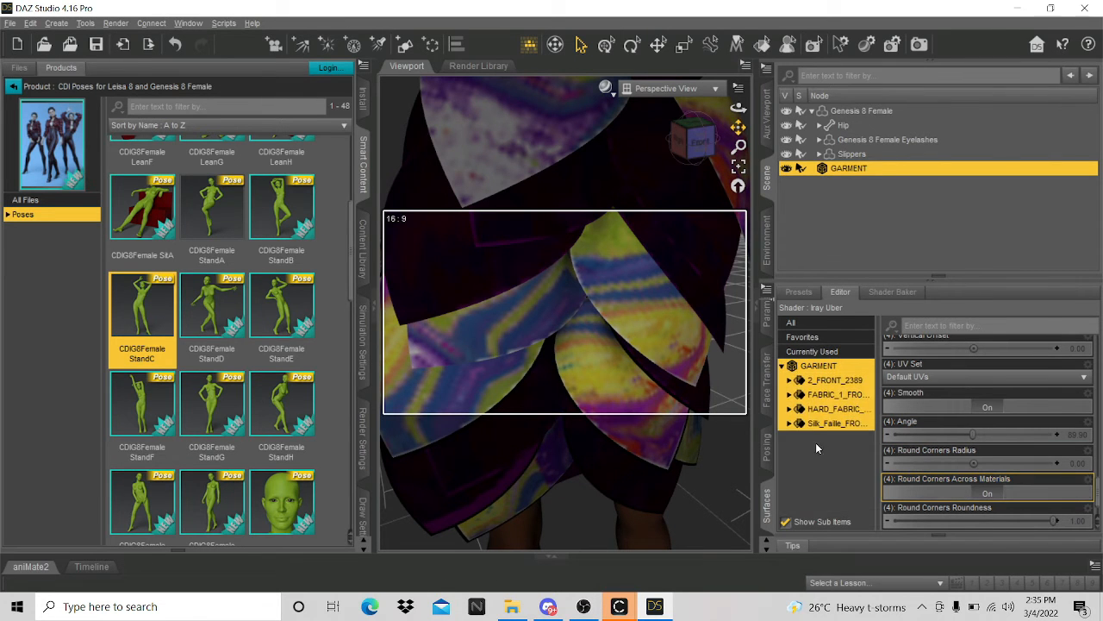
pyautogui.click(824, 424)
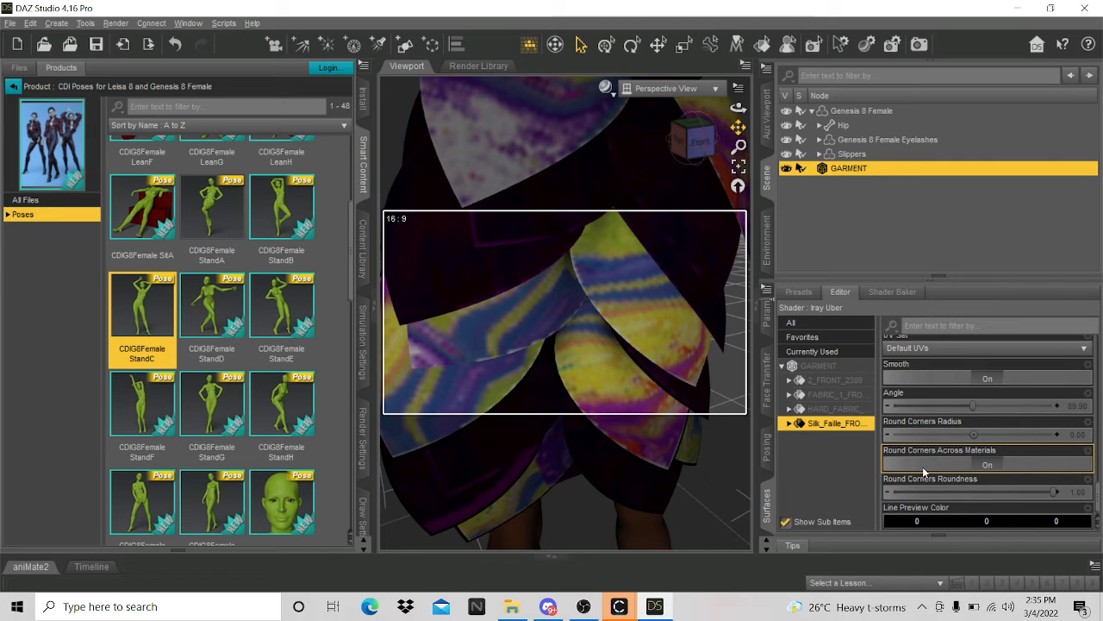
pyautogui.click(904, 488)
pyautogui.scroll(10, 904, 487)
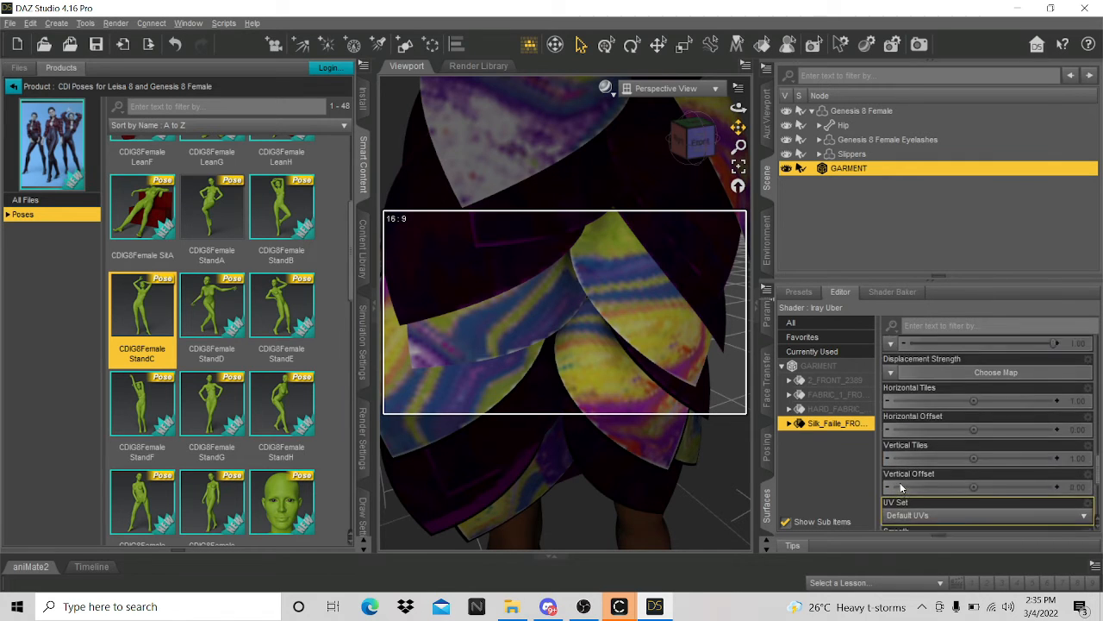
pyautogui.scroll(-3, 901, 487)
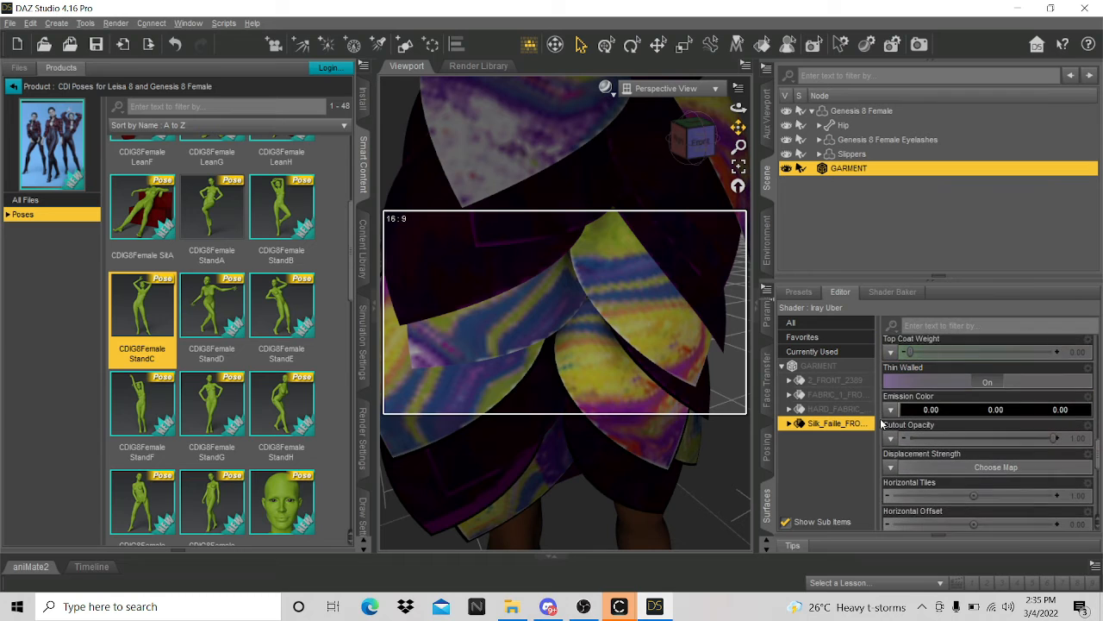
pyautogui.click(891, 435)
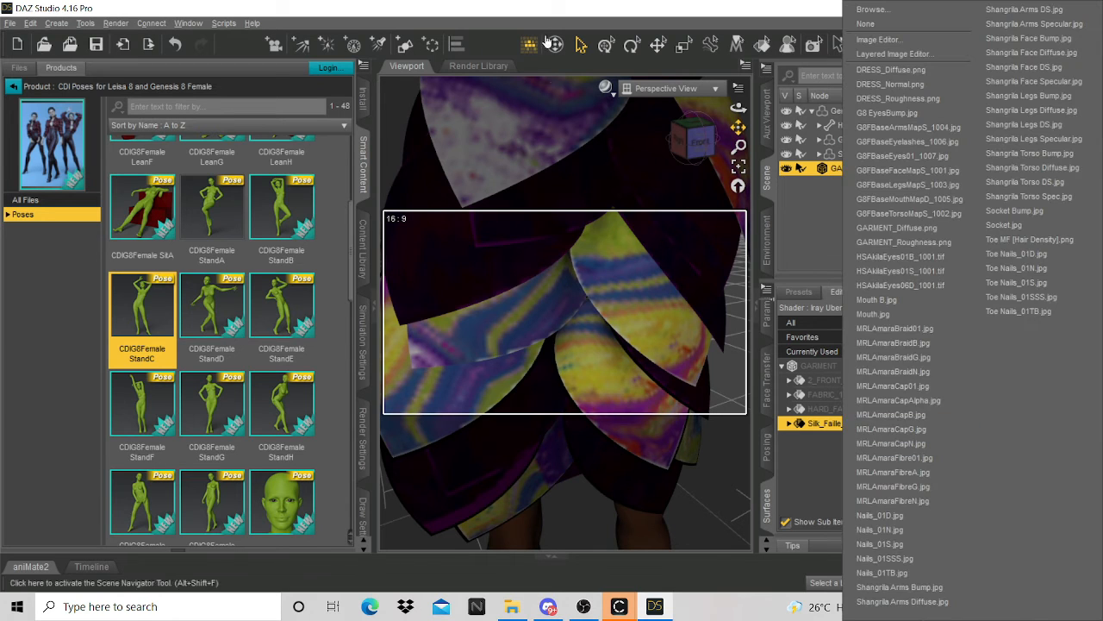
pyautogui.click(936, 9)
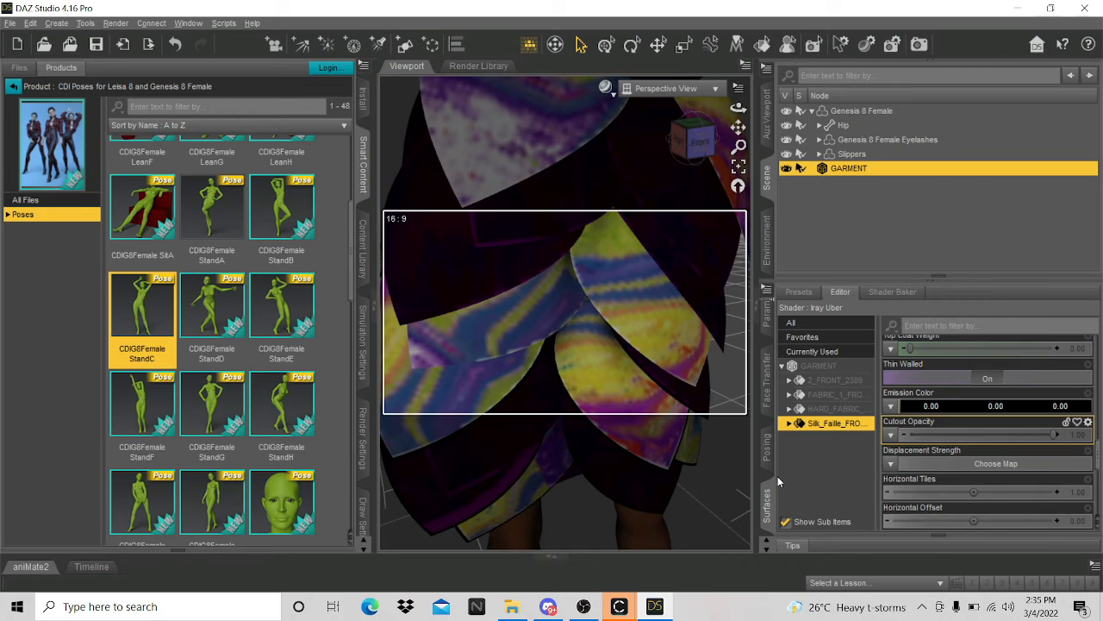
# - Select GARMENT with all sub-materials and load GARMENT_Normal as their normal map
pyautogui.click(819, 367)
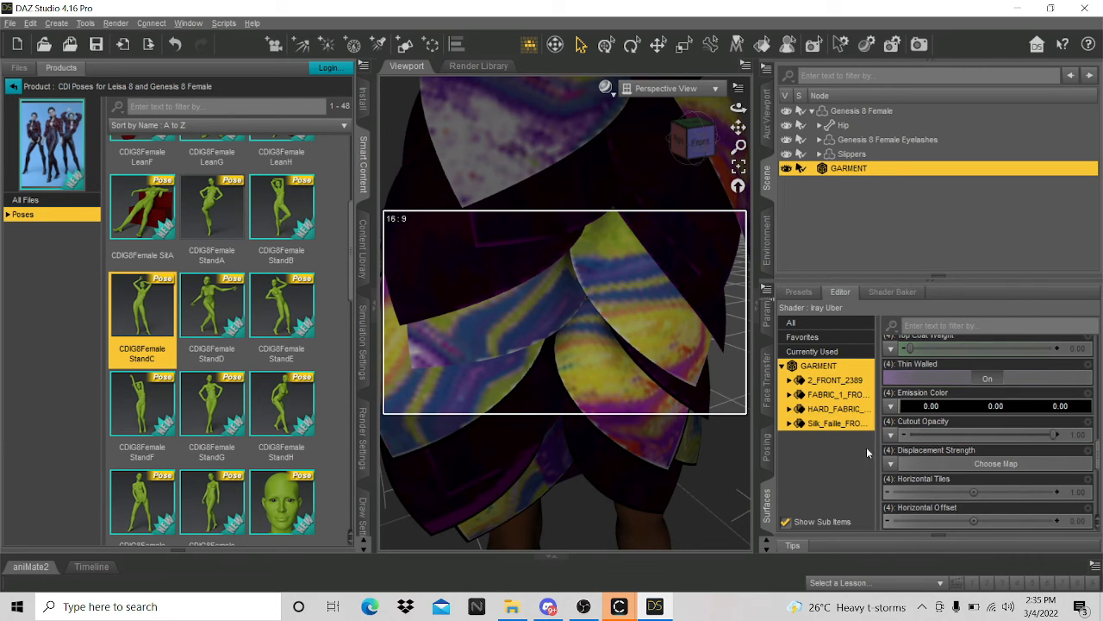
pyautogui.scroll(5, 913, 451)
pyautogui.scroll(2, 916, 457)
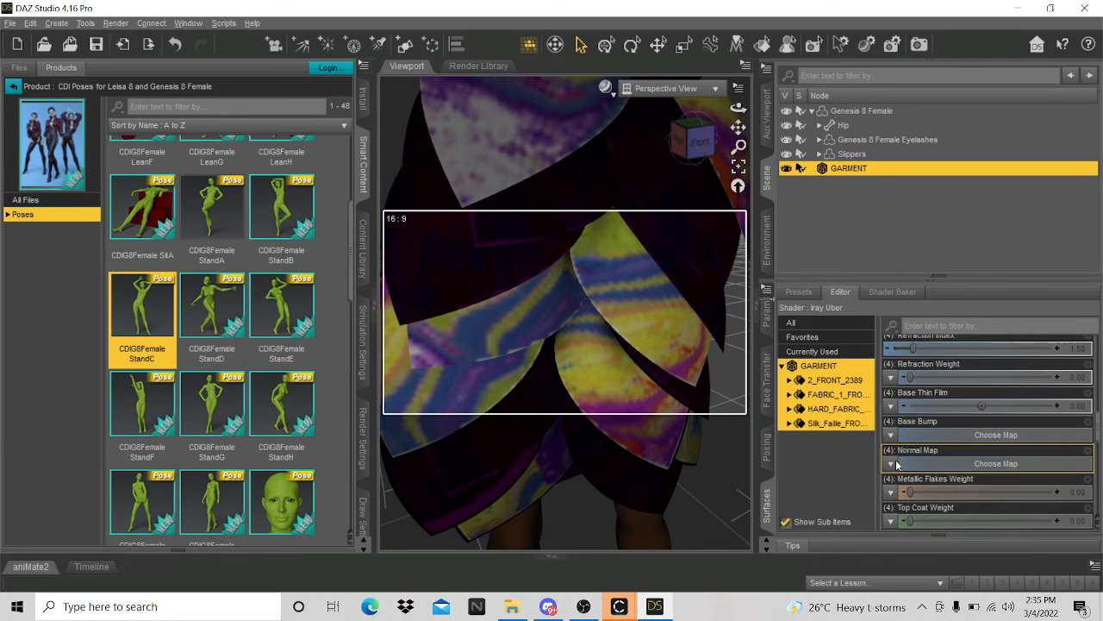
pyautogui.click(892, 455)
pyautogui.click(943, 10)
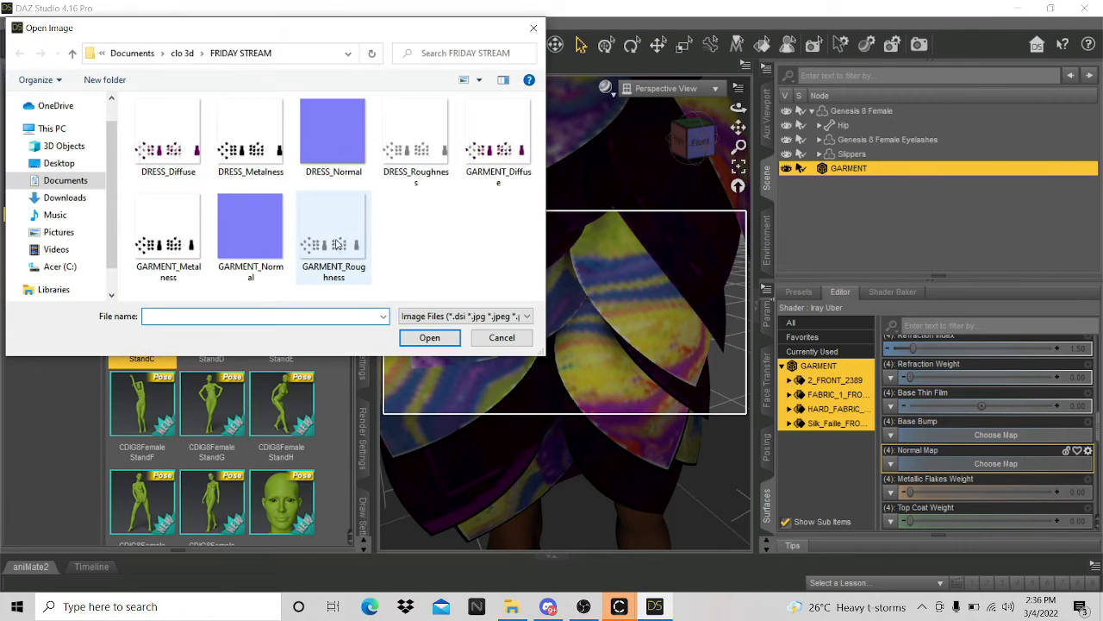
pyautogui.click(232, 246)
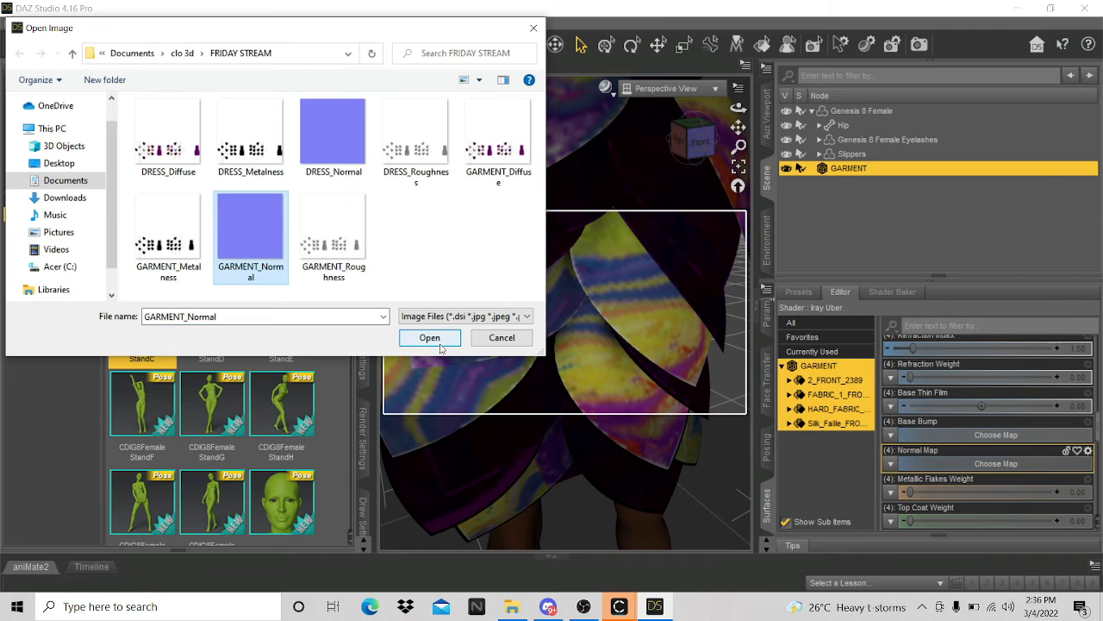
pyautogui.click(429, 338)
pyautogui.scroll(-5, 492, 327)
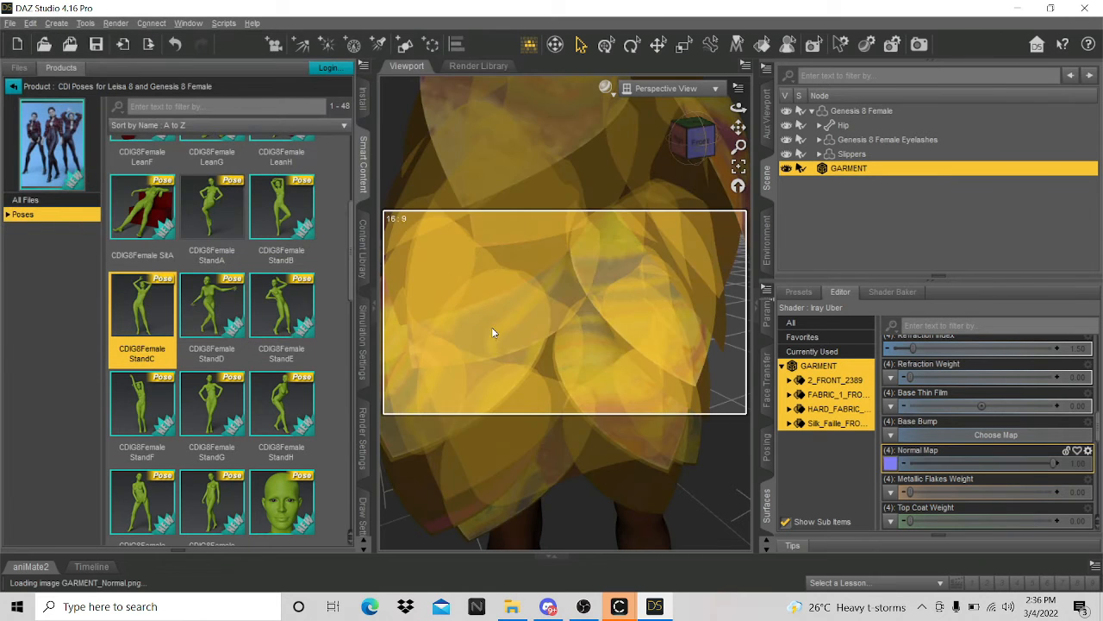
pyautogui.scroll(-5, 556, 512)
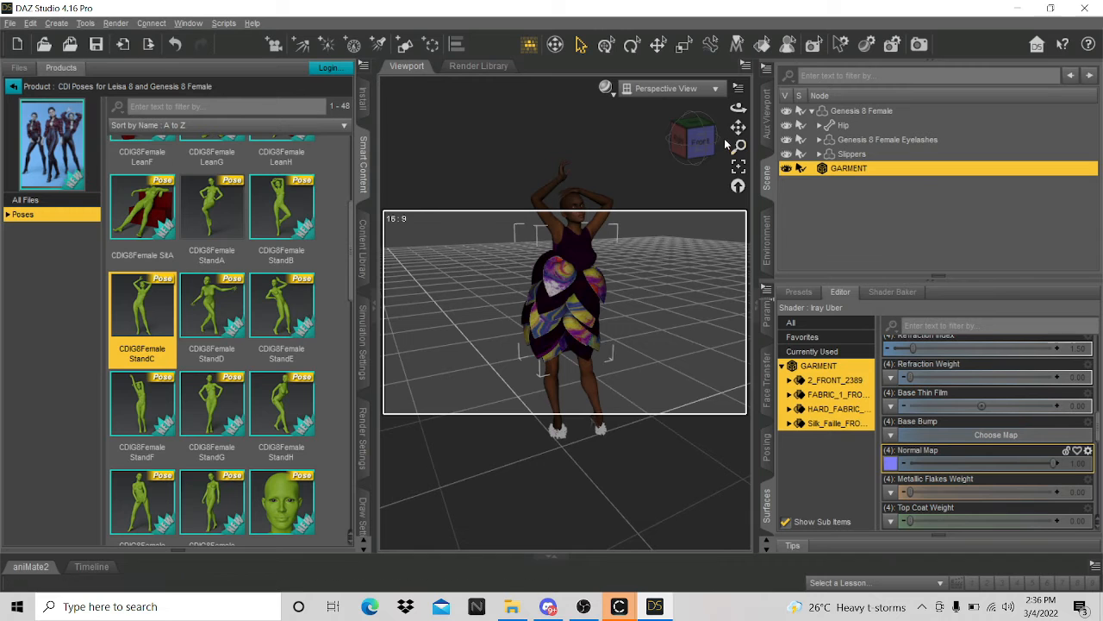
# - Fit the MRL Amara Braids Genesis 8 Female hair onto the selected figure
pyautogui.click(699, 142)
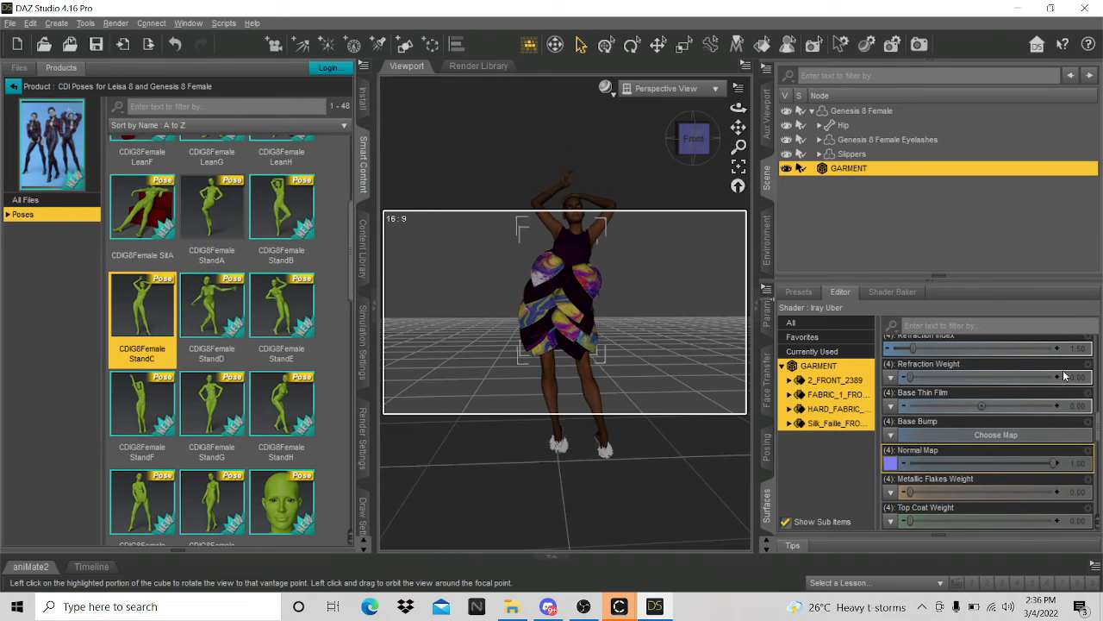
pyautogui.scroll(8, 992, 408)
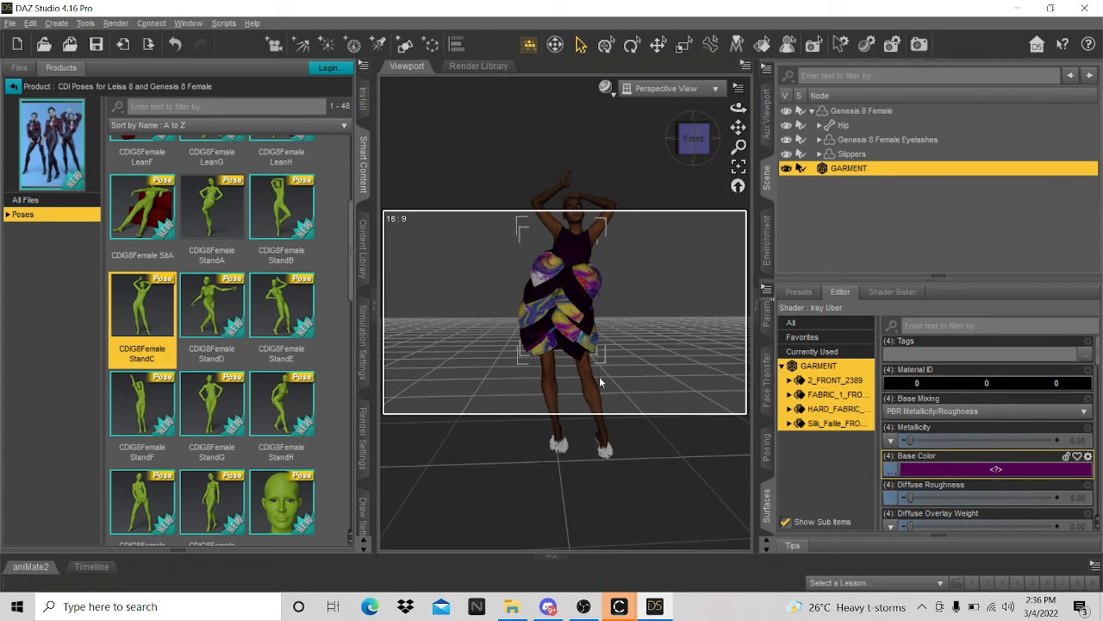
pyautogui.scroll(-4, 599, 376)
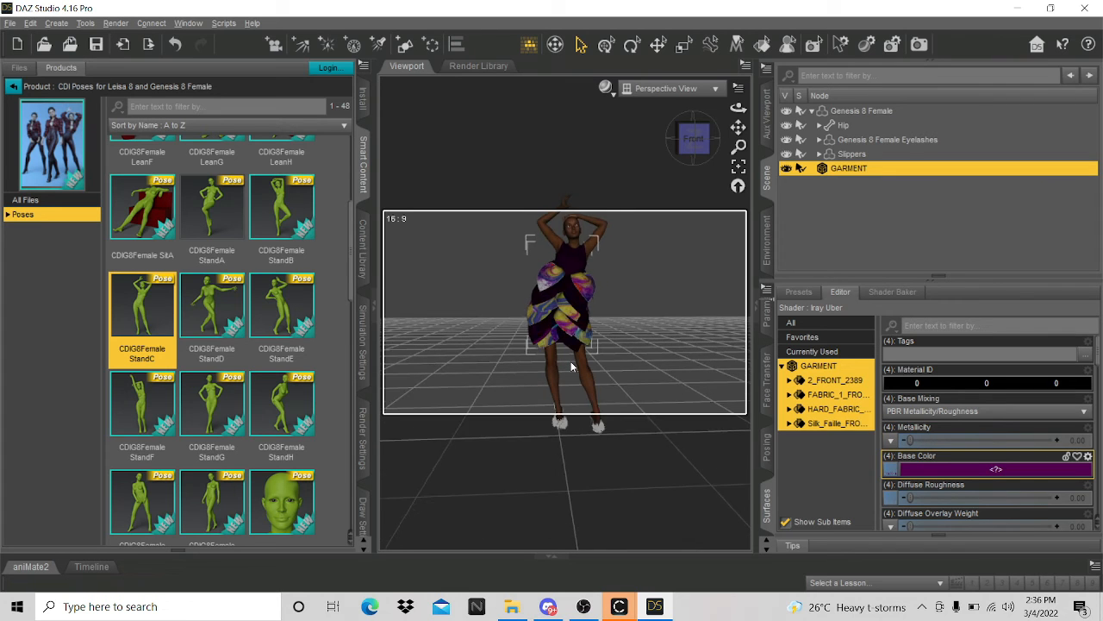
pyautogui.click(13, 86)
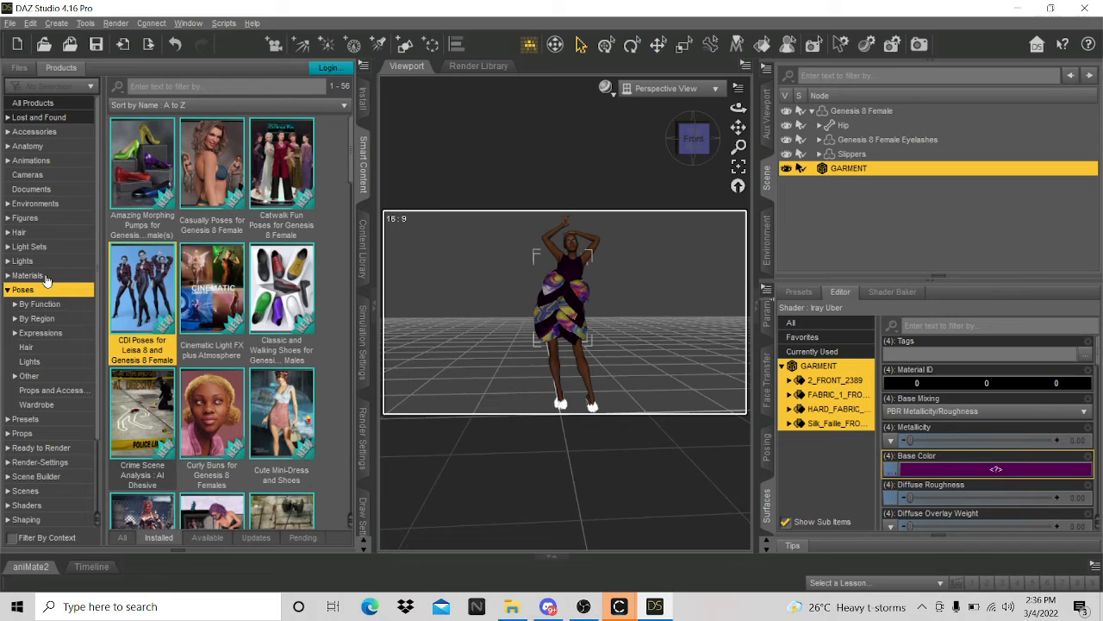
pyautogui.click(21, 232)
pyautogui.scroll(-12, 164, 396)
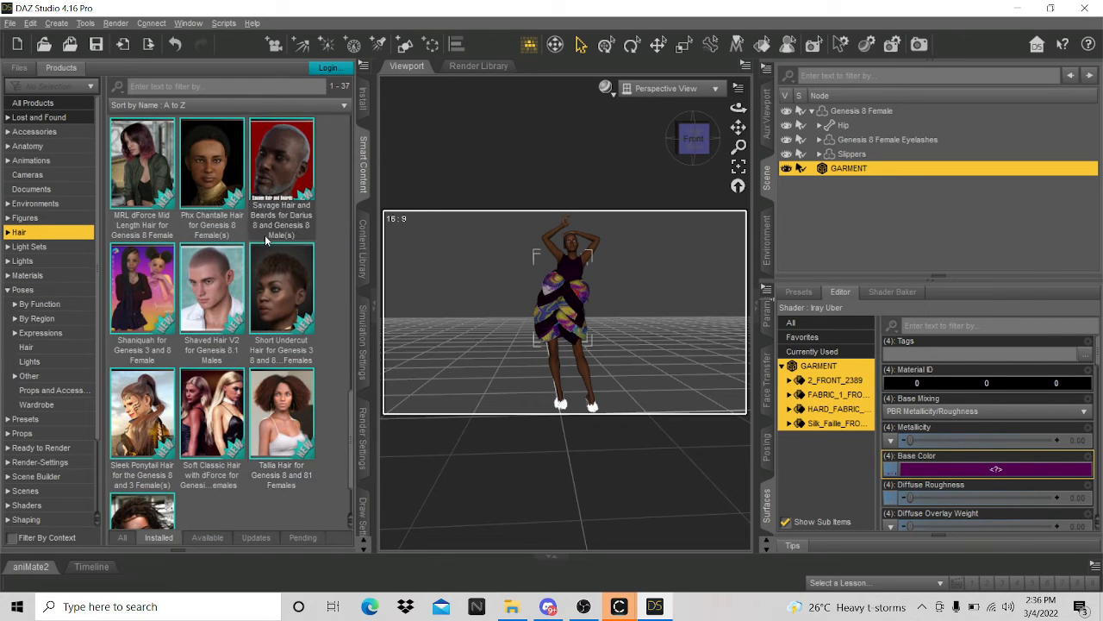
pyautogui.scroll(8, 276, 258)
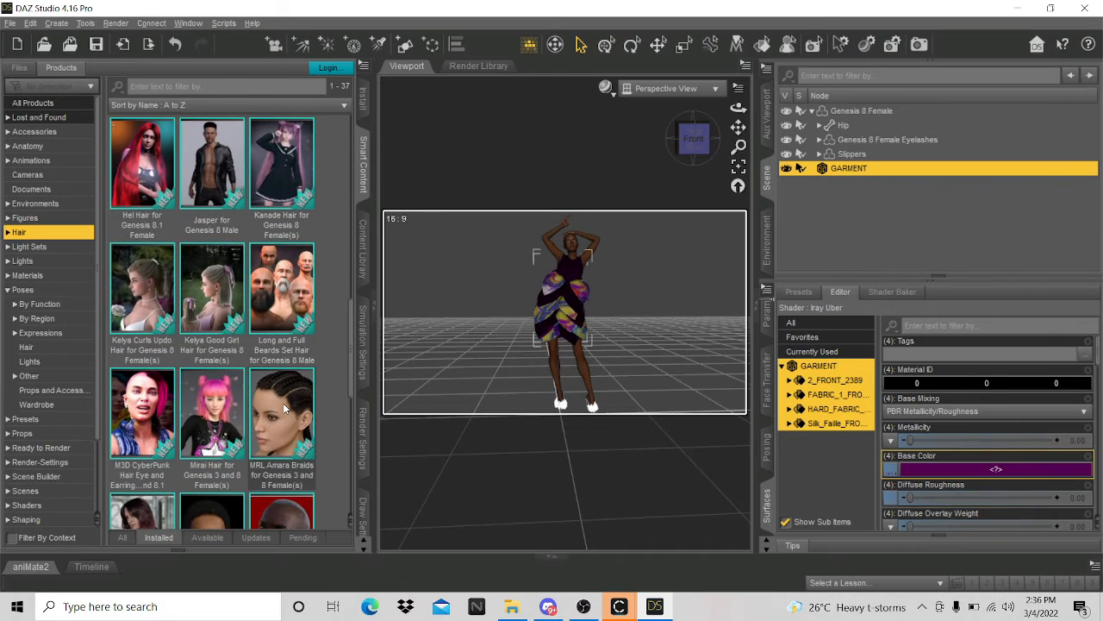
pyautogui.click(283, 402)
pyautogui.click(862, 111)
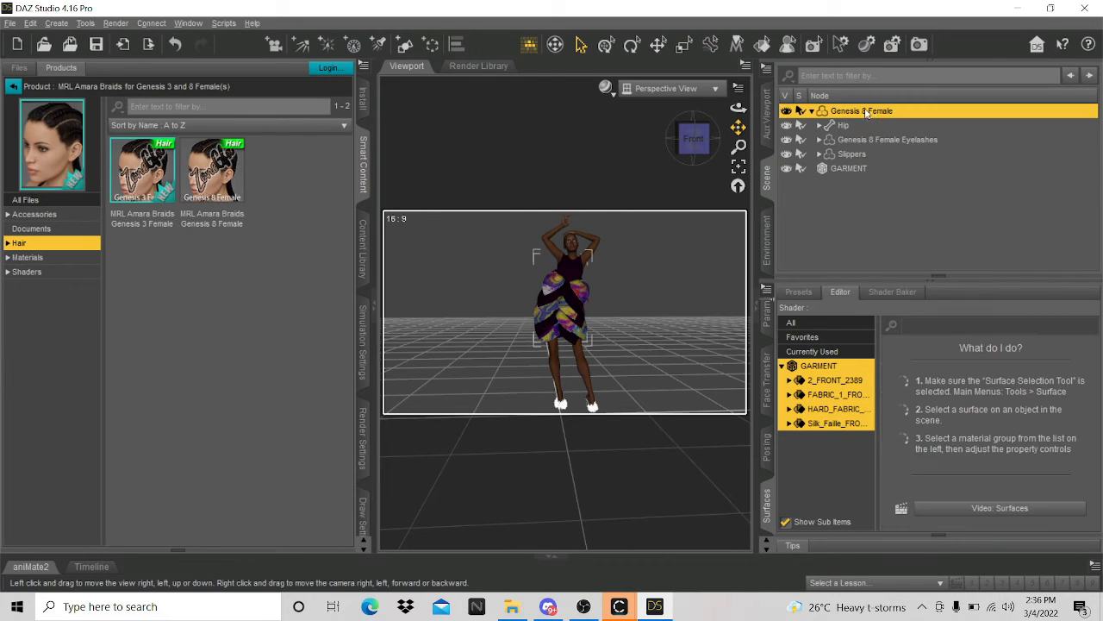
pyautogui.doubleClick(211, 186)
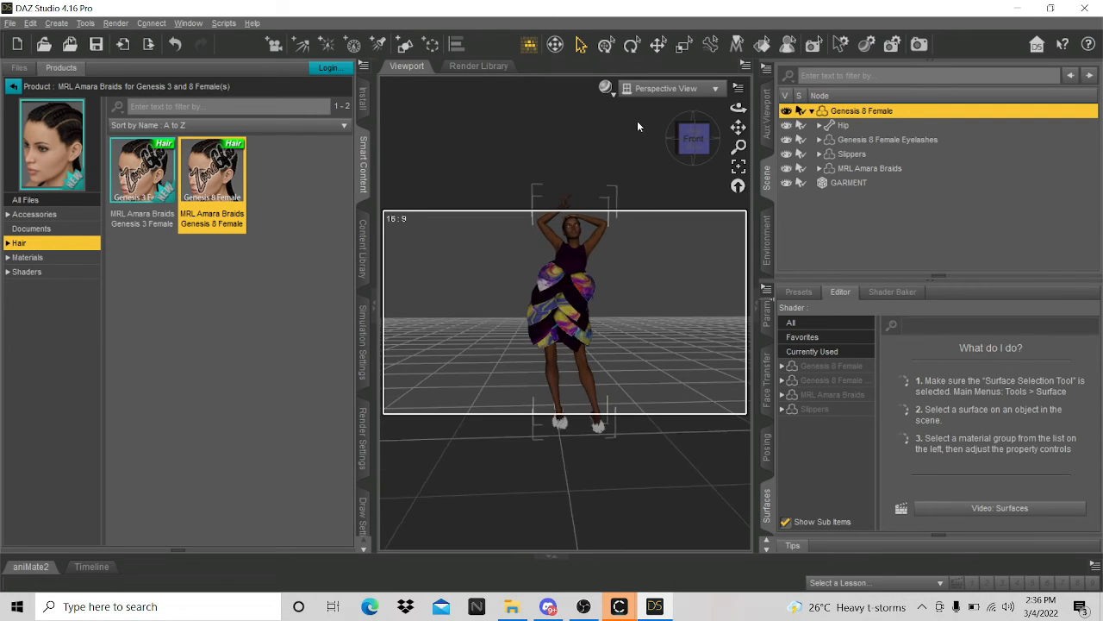
pyautogui.click(14, 87)
# - Load the Backdrop prop from Photo Studio - Point and Shoot 2 under Props
pyautogui.scroll(-2, 25, 481)
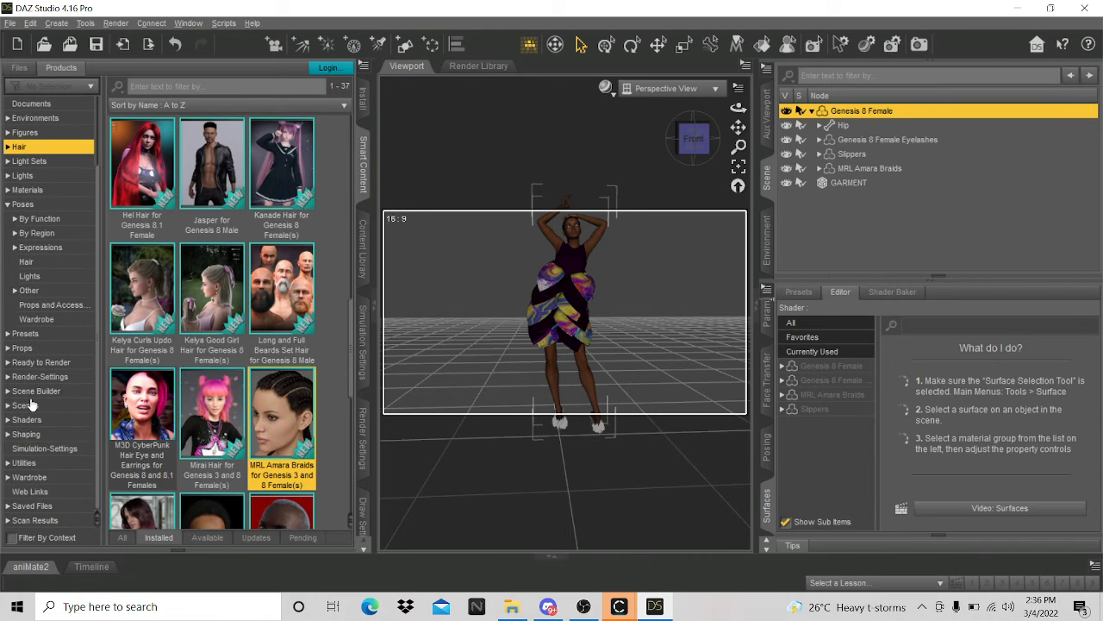
pyautogui.click(28, 392)
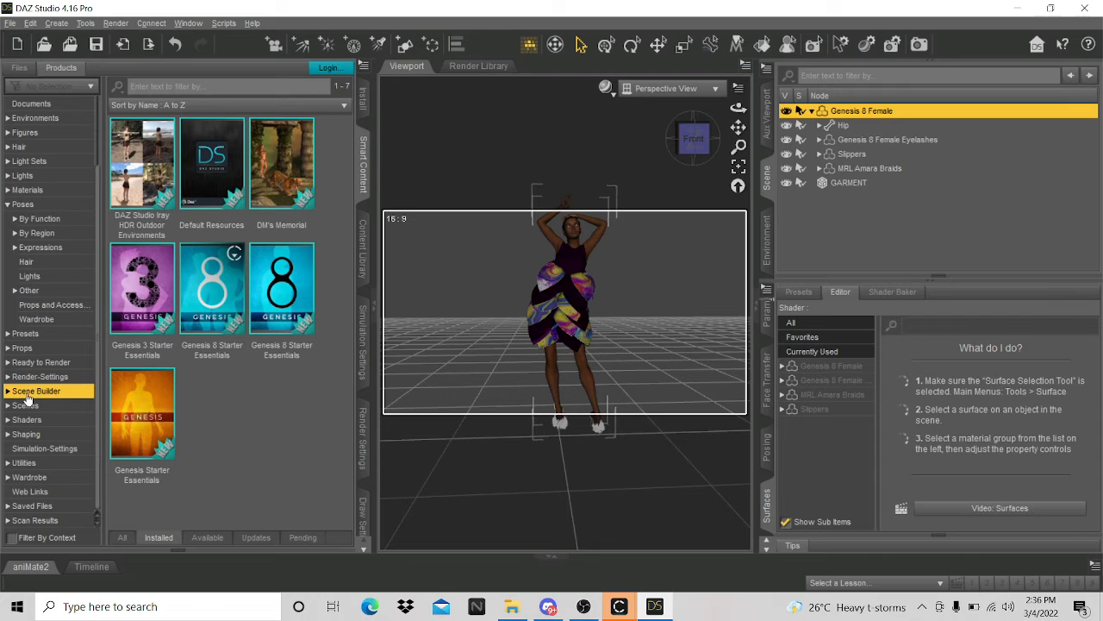
pyautogui.click(38, 379)
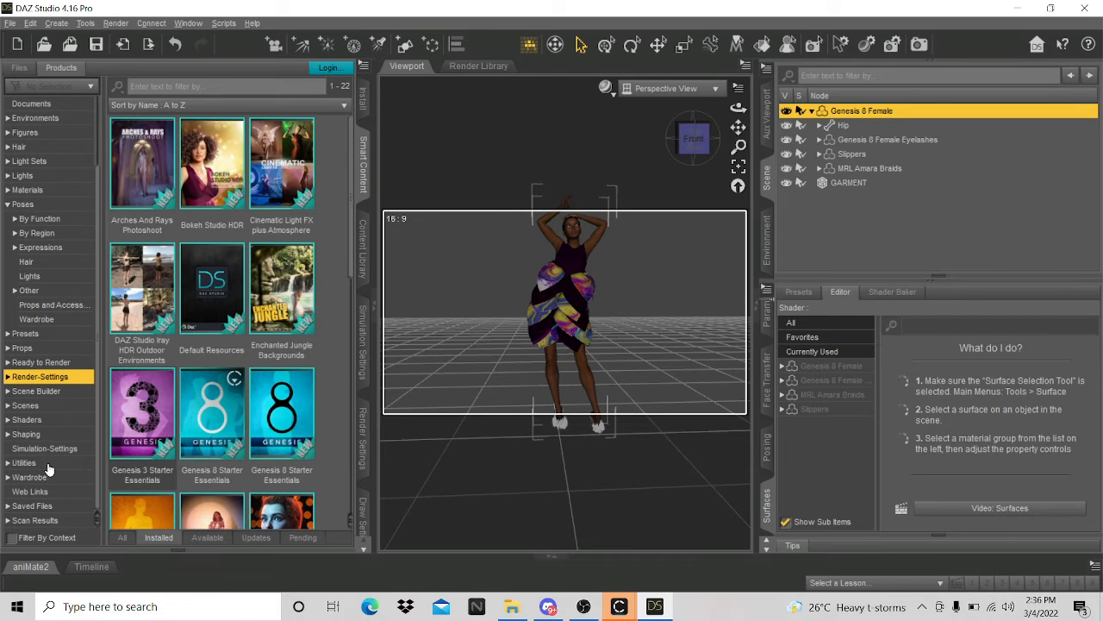
pyautogui.click(32, 349)
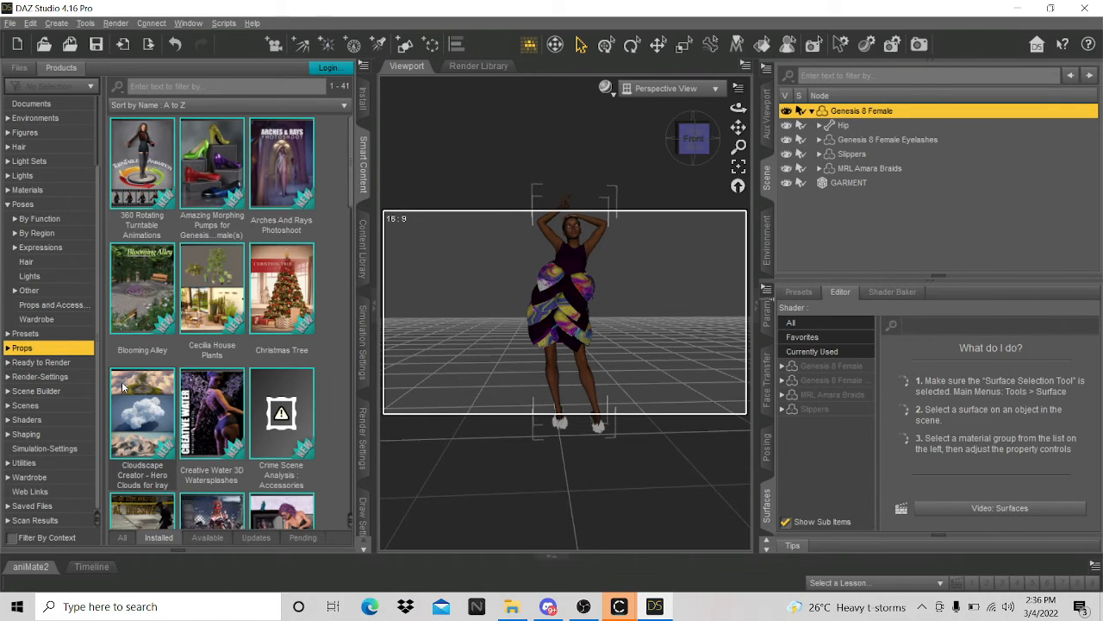
pyautogui.scroll(-15, 155, 424)
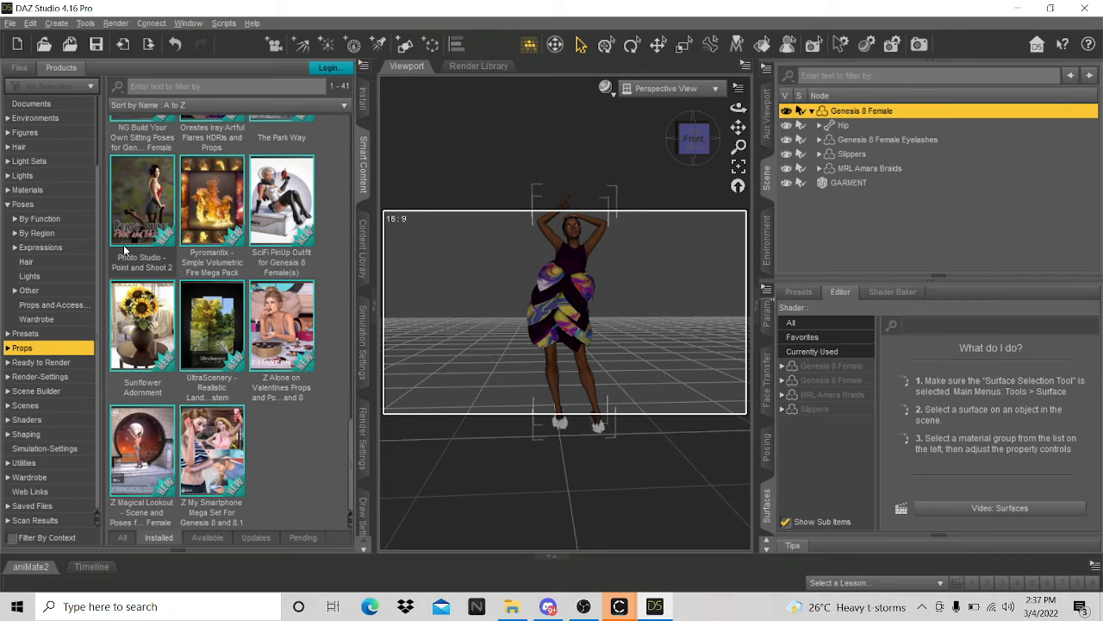
pyautogui.click(145, 181)
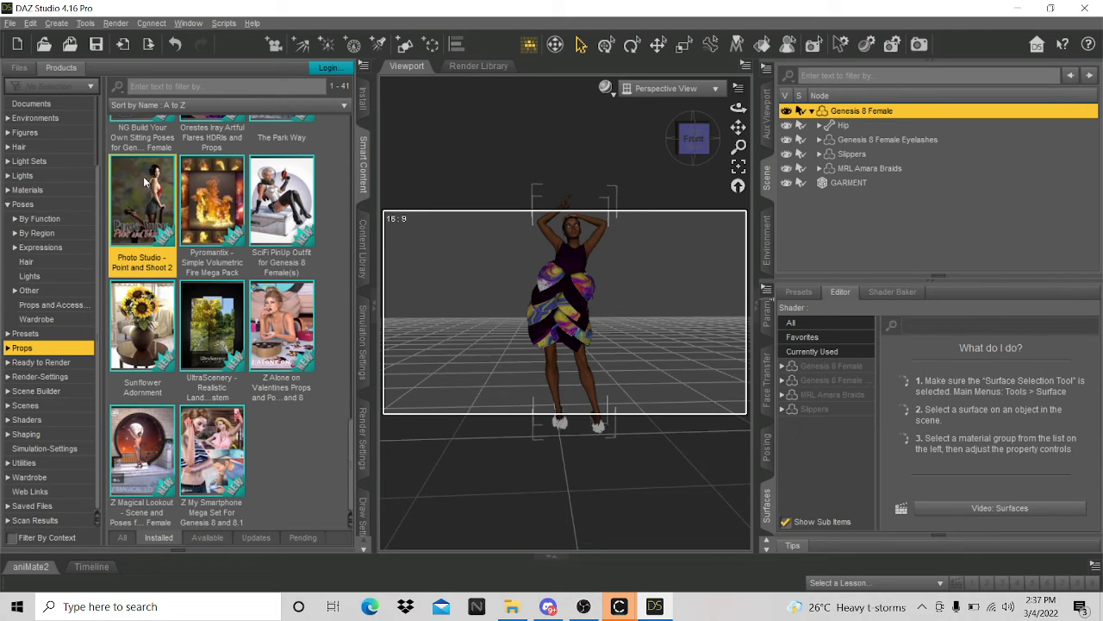
pyautogui.doubleClick(149, 245)
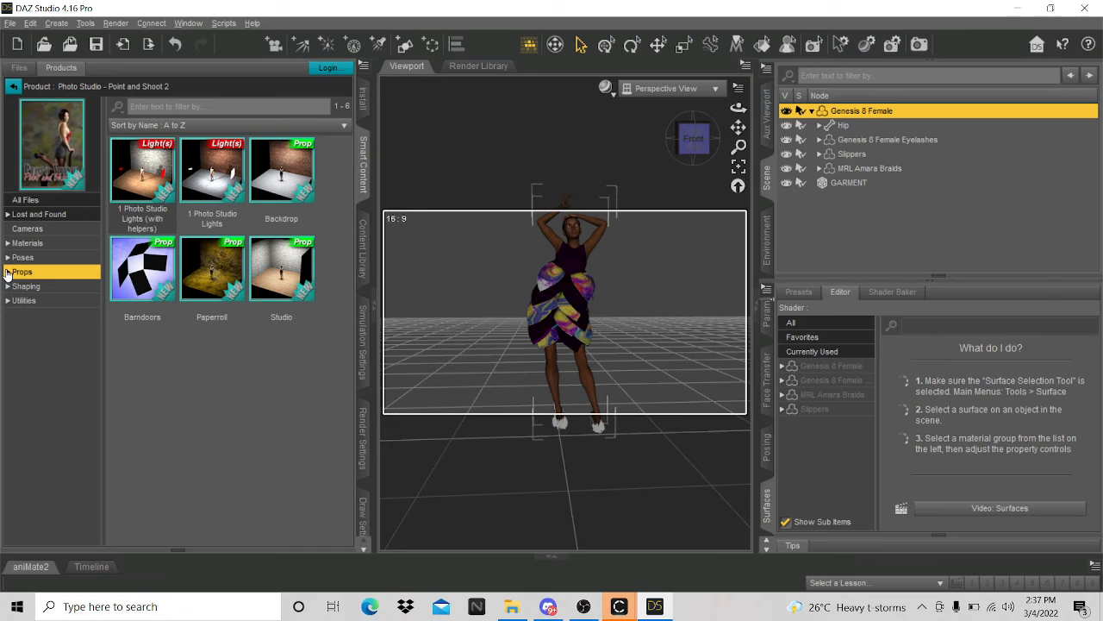
pyautogui.moveTo(287, 201)
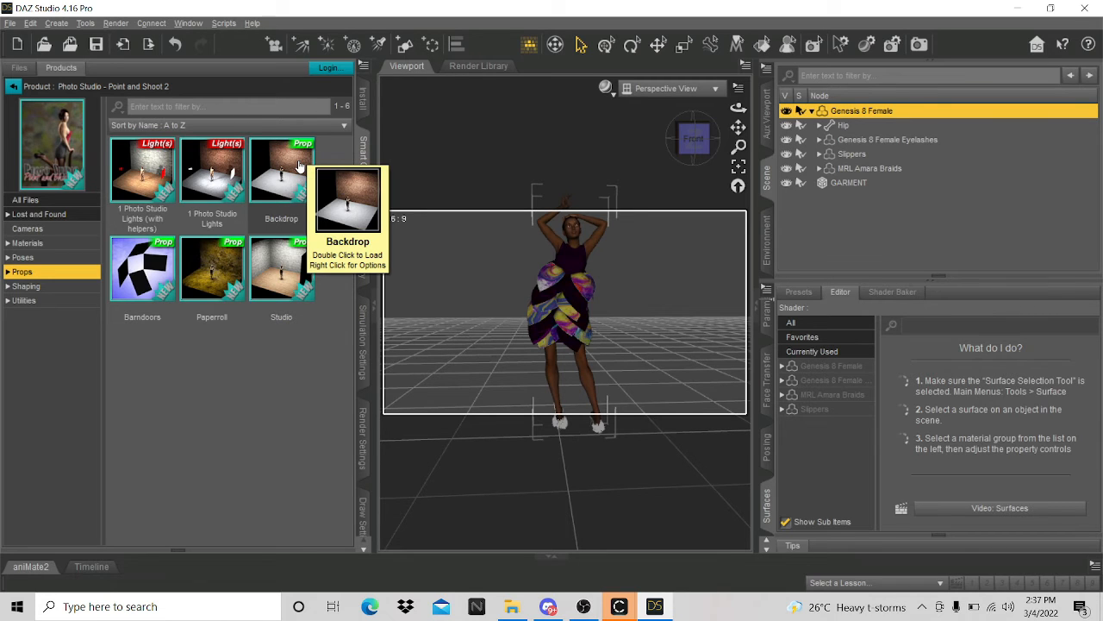
pyautogui.doubleClick(300, 165)
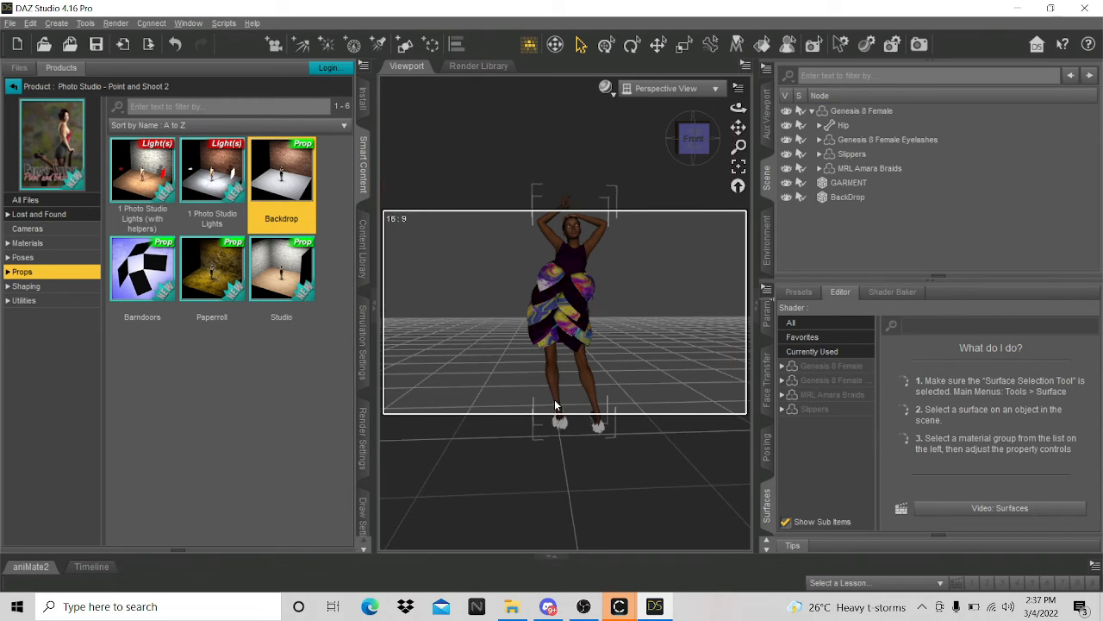
# - Select the BackDrop and apply the Floor - Concrete material
pyautogui.click(556, 405)
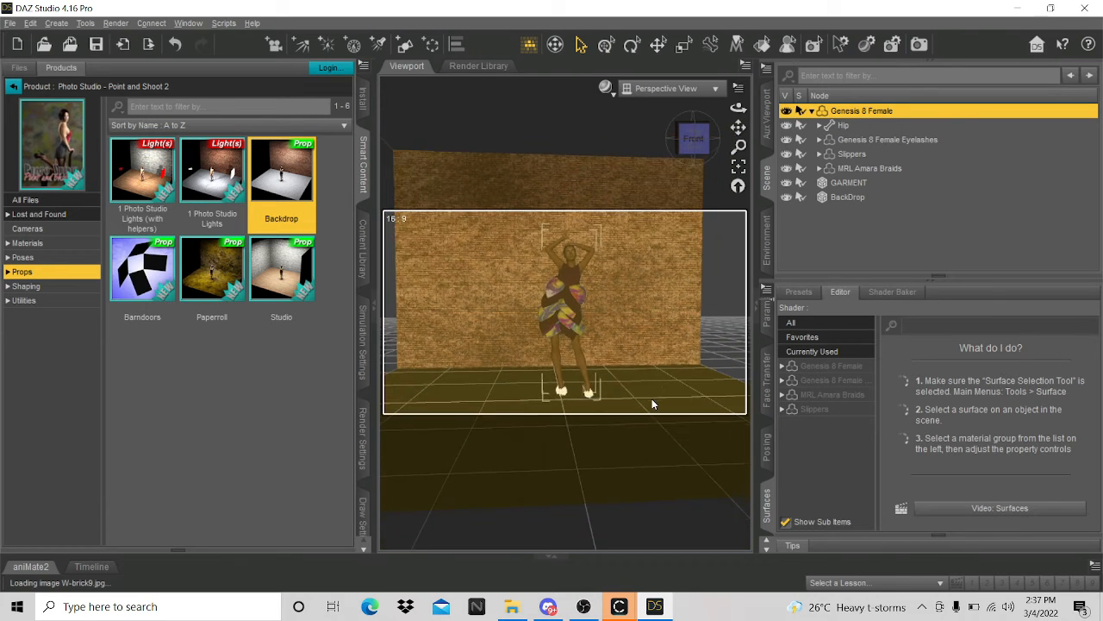
pyautogui.click(693, 139)
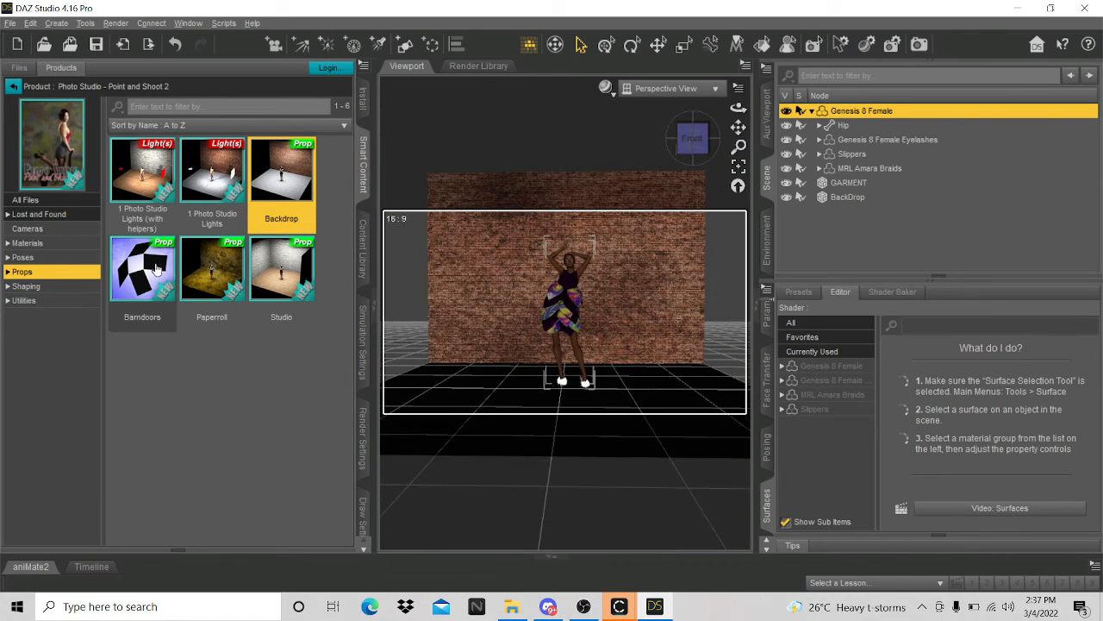
pyautogui.click(36, 245)
pyautogui.click(854, 200)
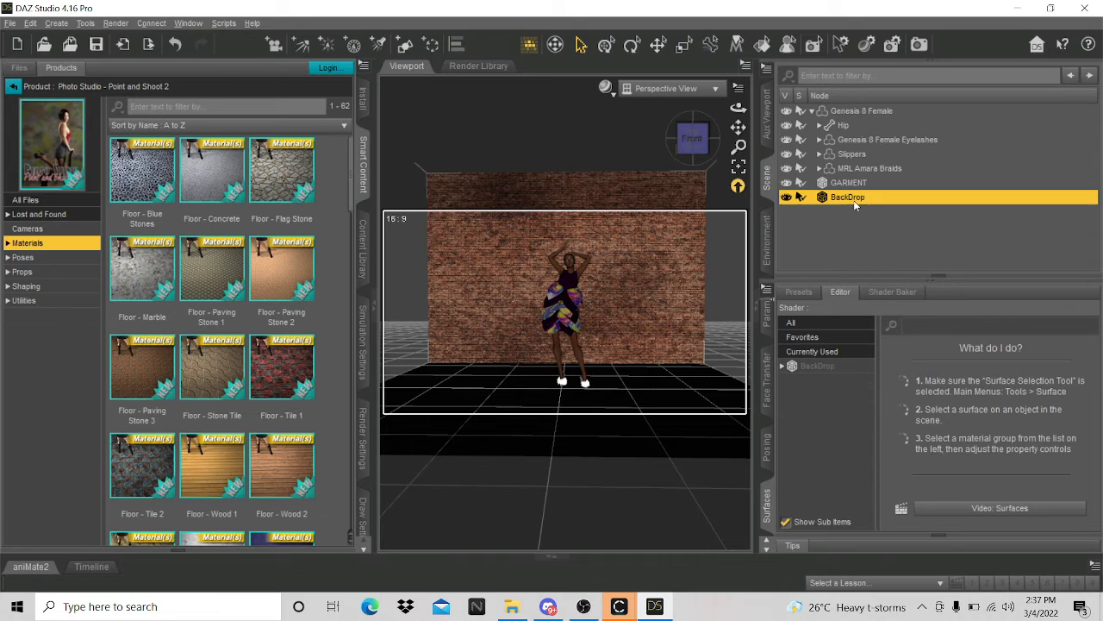
pyautogui.doubleClick(220, 198)
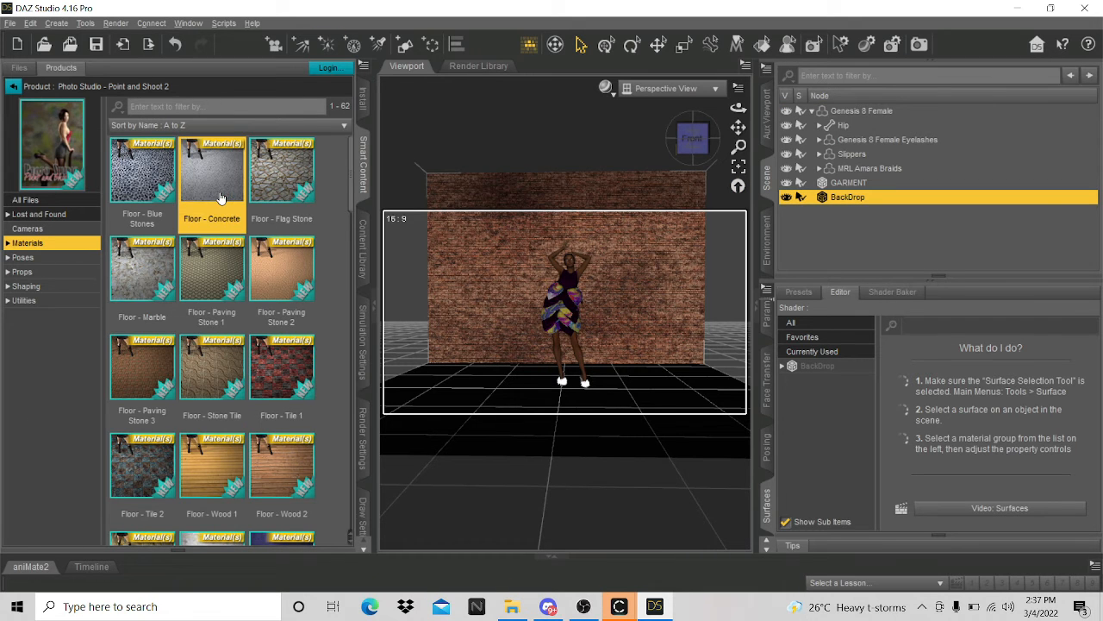
# - Cover the backdrop walls with the Walls - Distressed Plaster 1 material
pyautogui.scroll(-10, 213, 376)
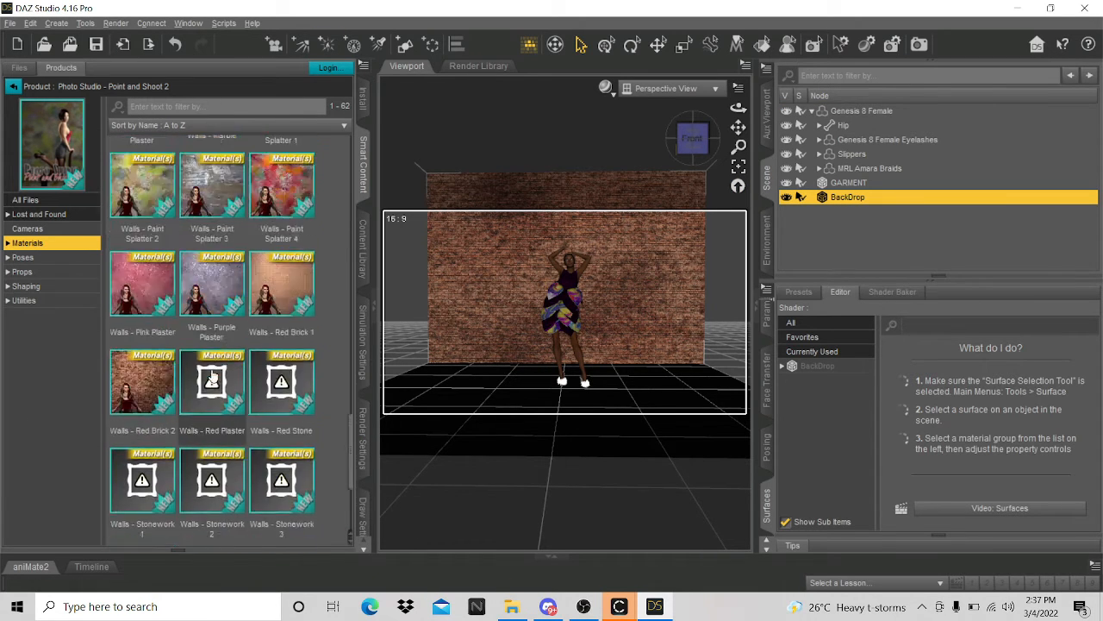
pyautogui.scroll(3, 213, 375)
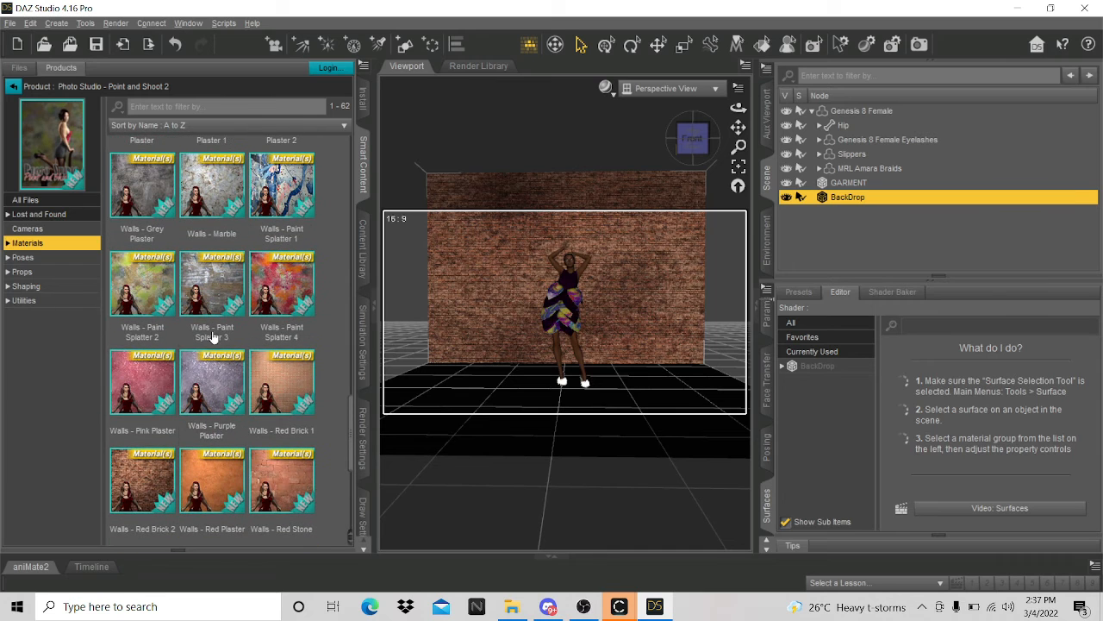
pyautogui.scroll(15, 217, 312)
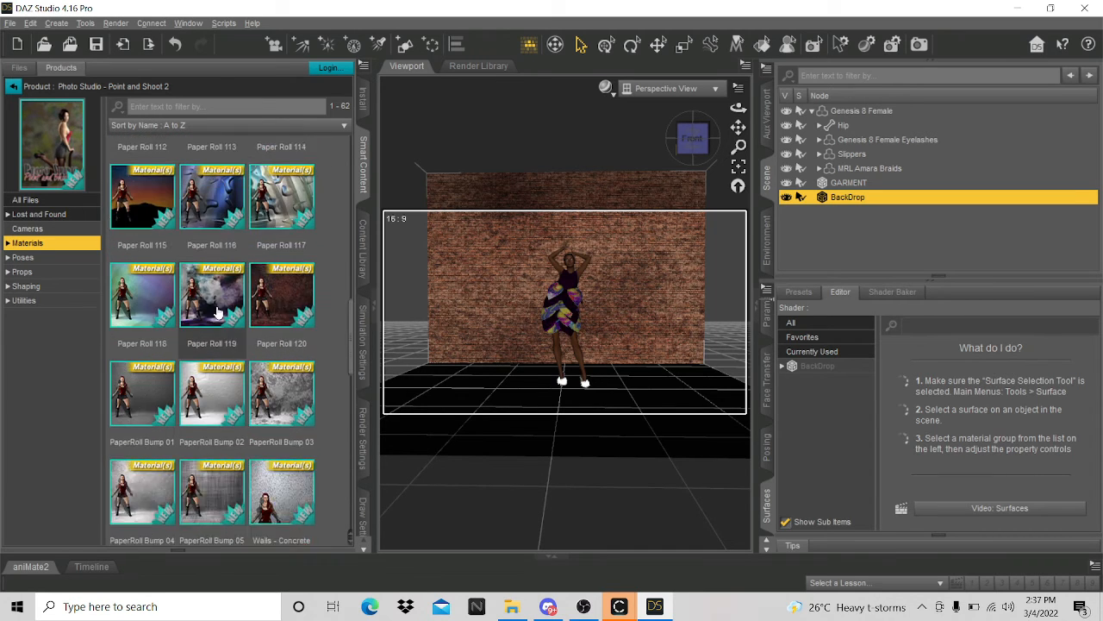
pyautogui.scroll(-3, 233, 465)
pyautogui.scroll(3, 228, 474)
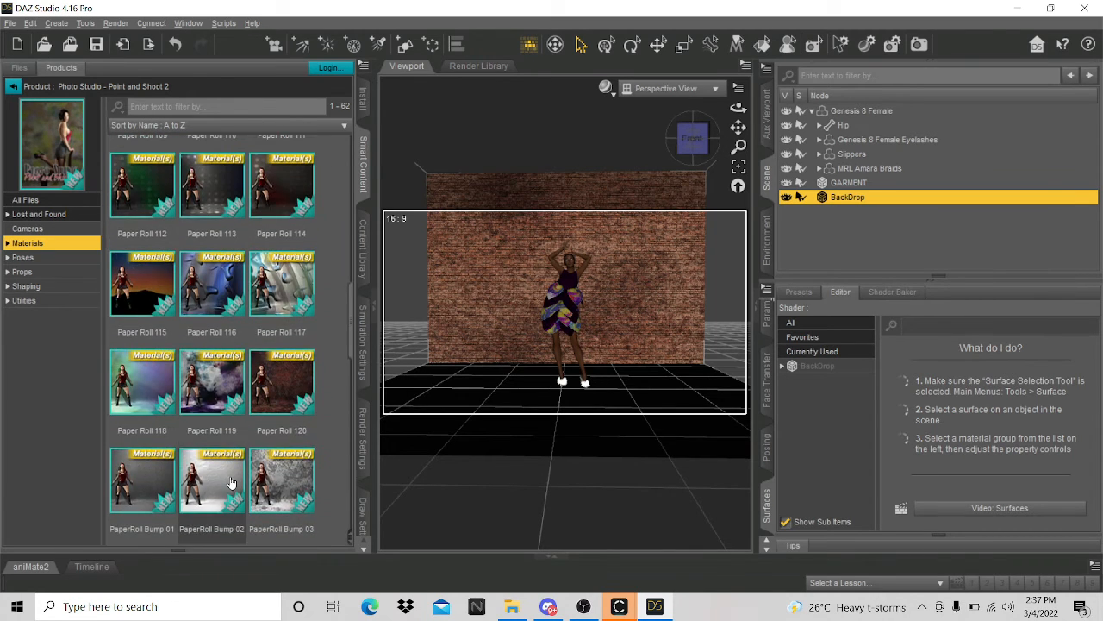
pyautogui.click(225, 484)
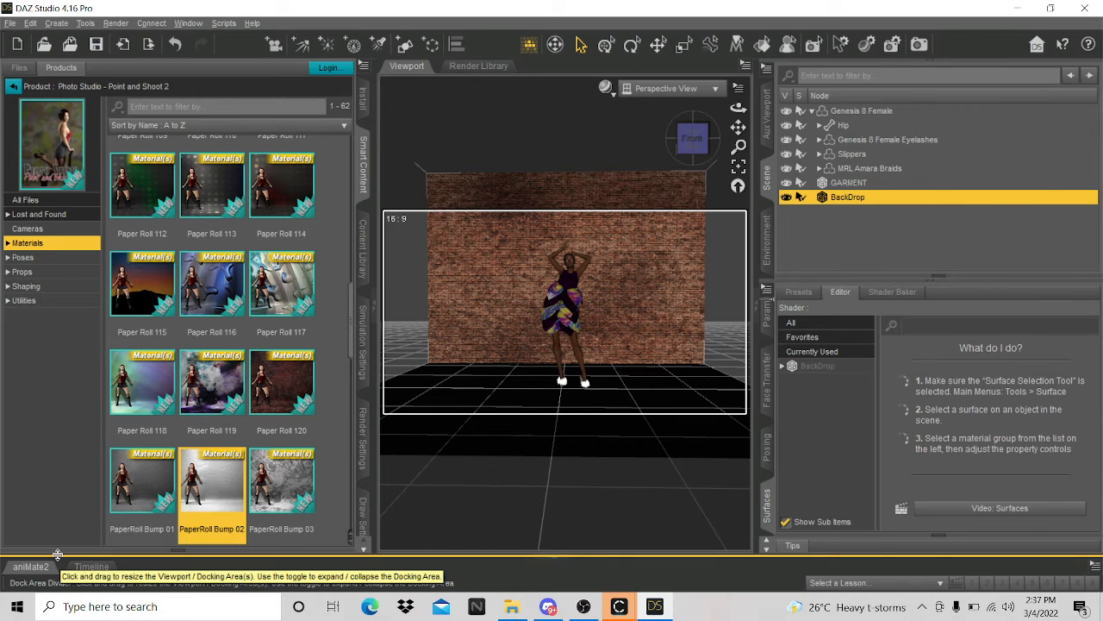
pyautogui.scroll(-3, 225, 492)
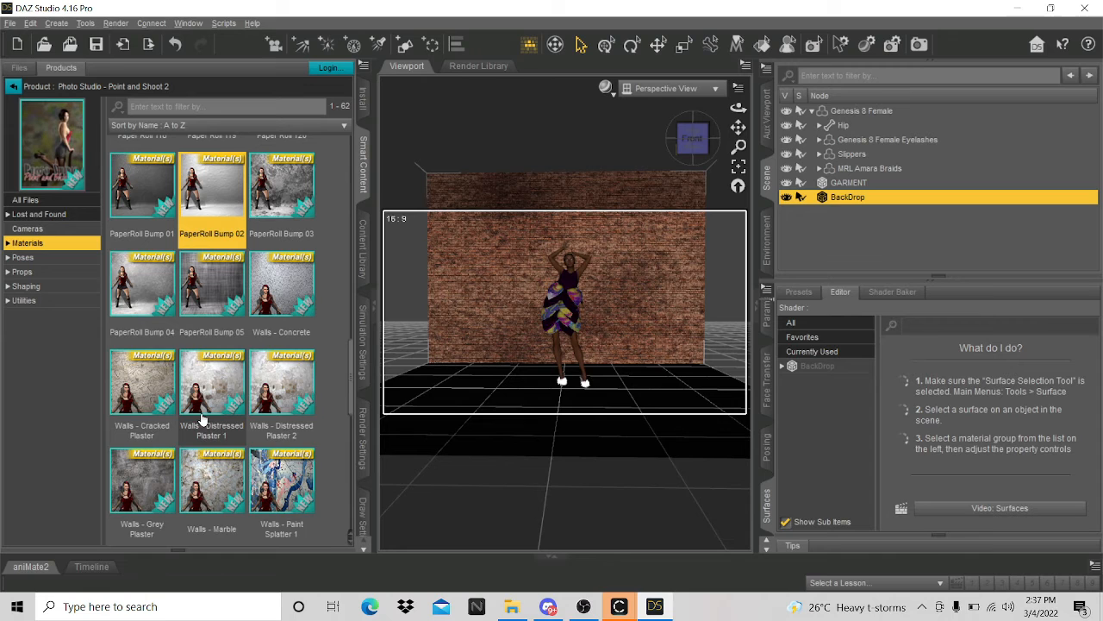
pyautogui.doubleClick(211, 394)
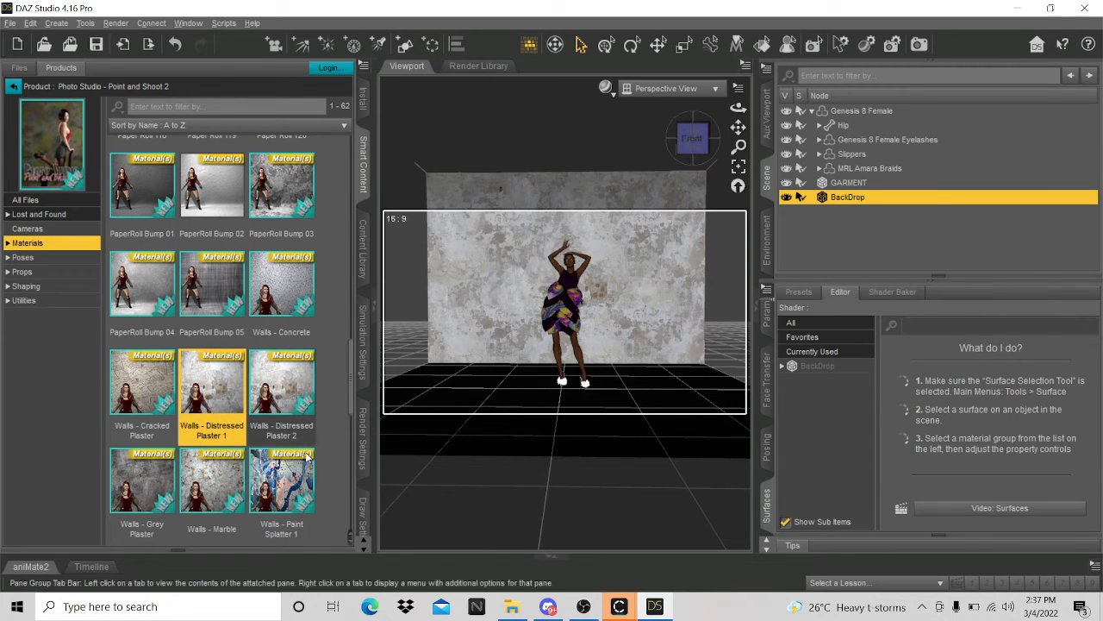
pyautogui.scroll(2, 605, 341)
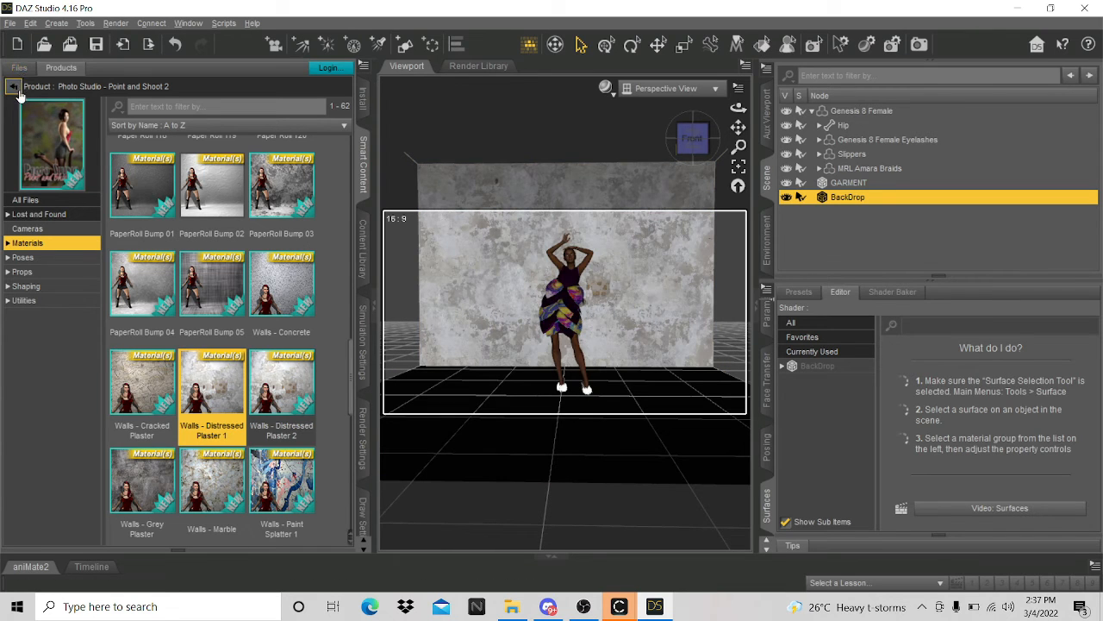
# - Add the 1 Photo Studio Lights preset to the scene
pyautogui.click(26, 258)
pyautogui.click(33, 271)
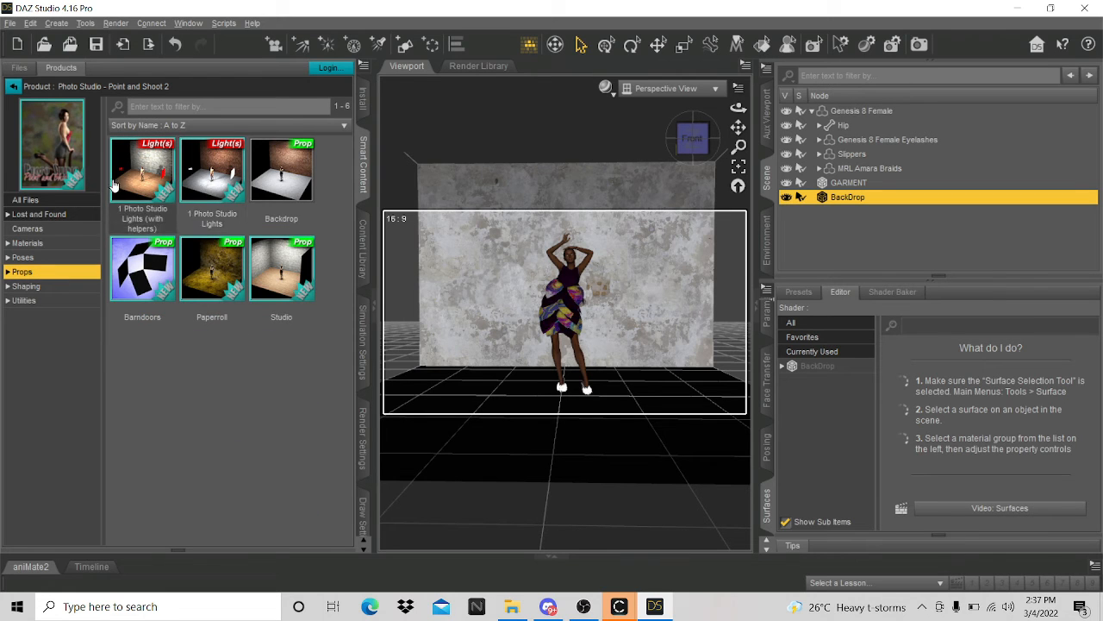
pyautogui.doubleClick(231, 212)
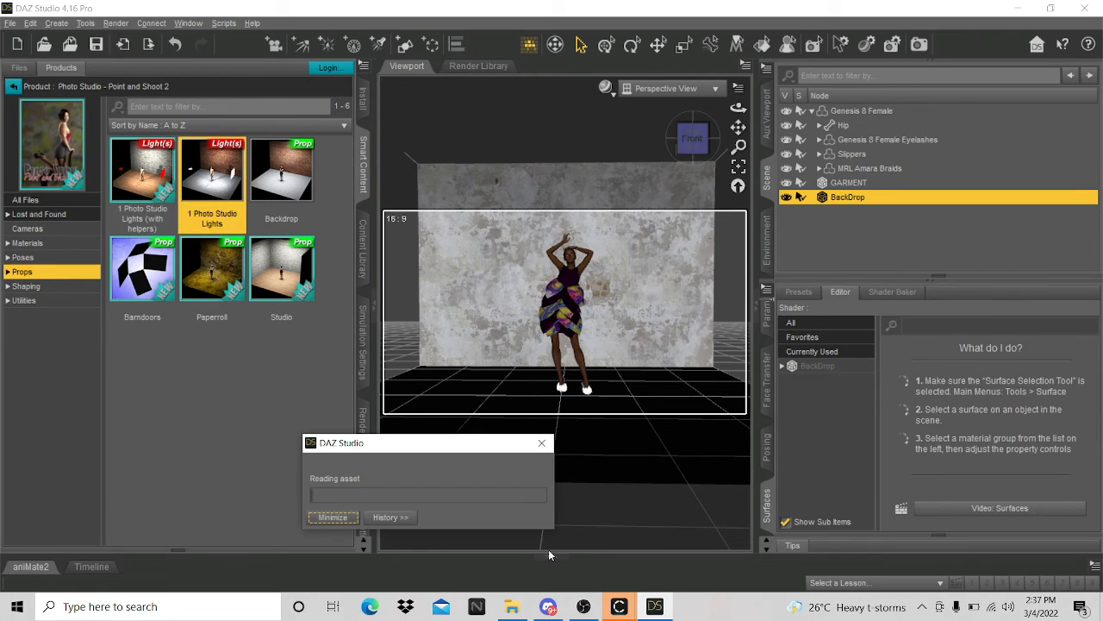
pyautogui.moveTo(654, 606)
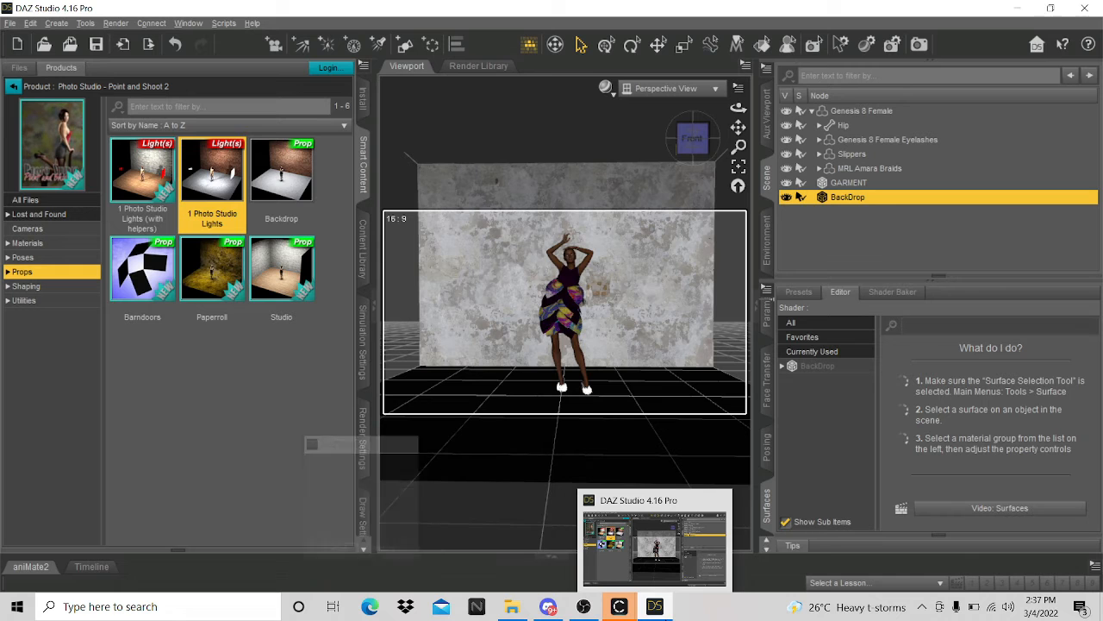
# - Collapse Poses and list the 12 installed Lights products in Smart Content
pyautogui.click(14, 87)
pyautogui.scroll(-5, 197, 458)
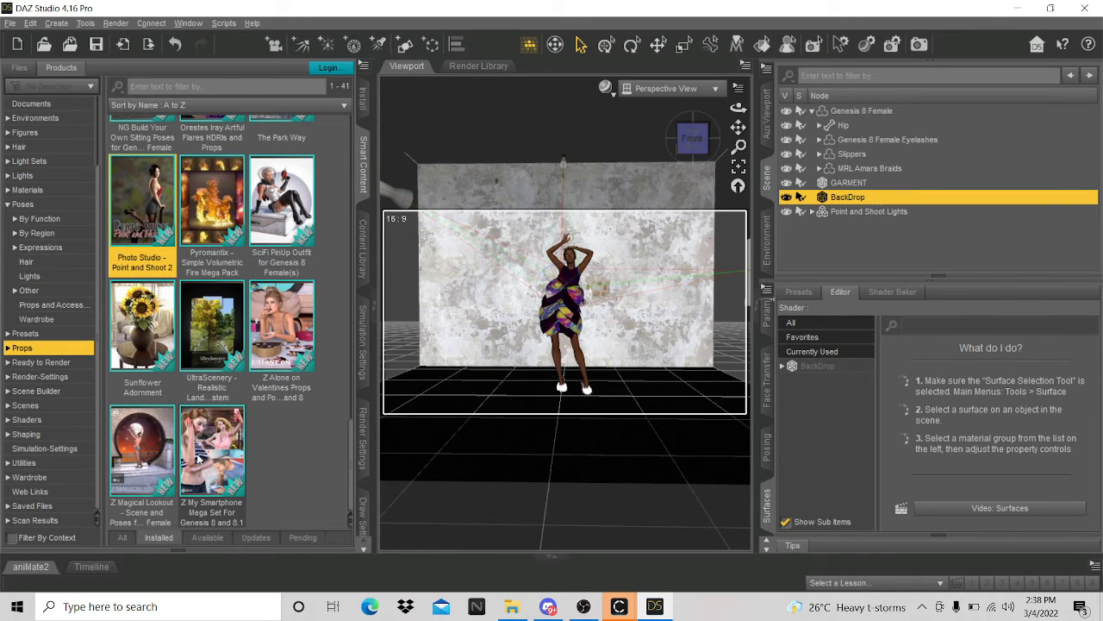
pyautogui.moveTo(197, 458)
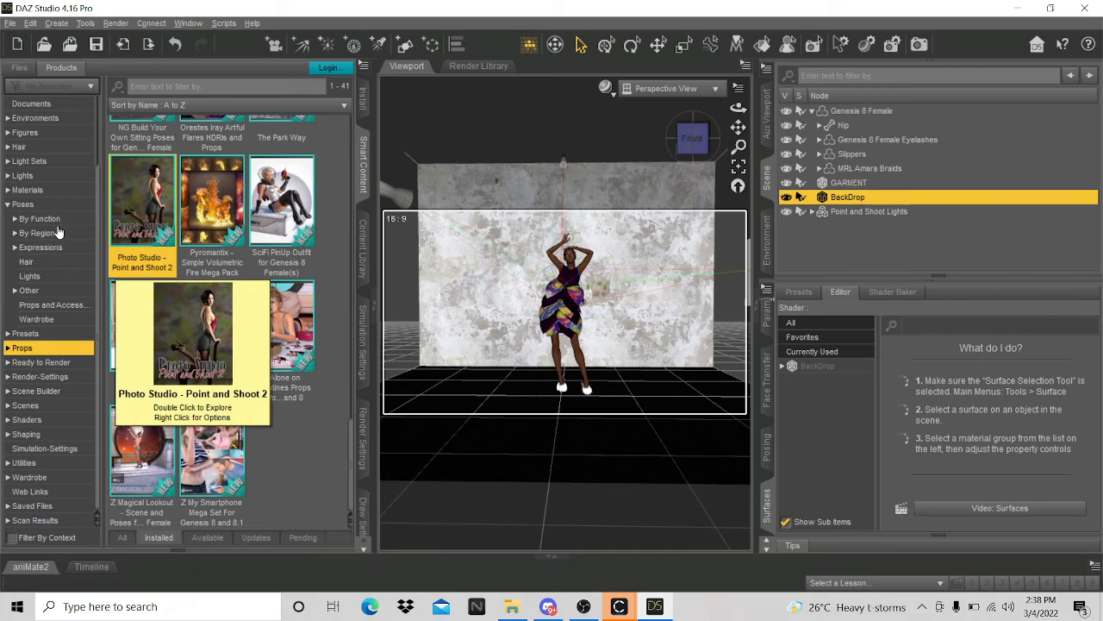
pyautogui.click(7, 204)
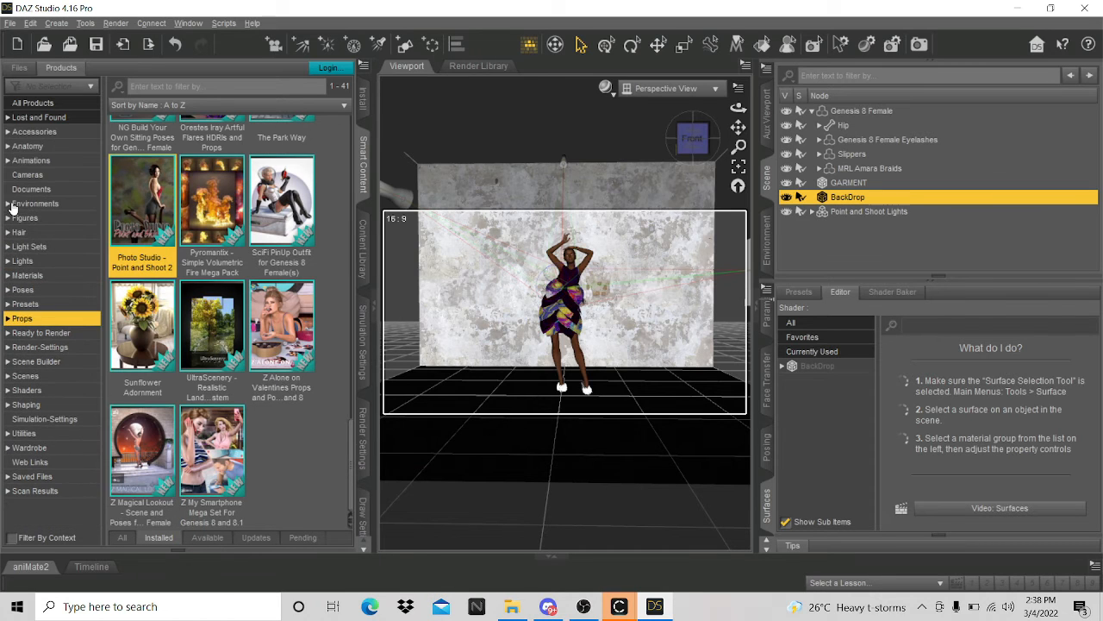
pyautogui.click(47, 264)
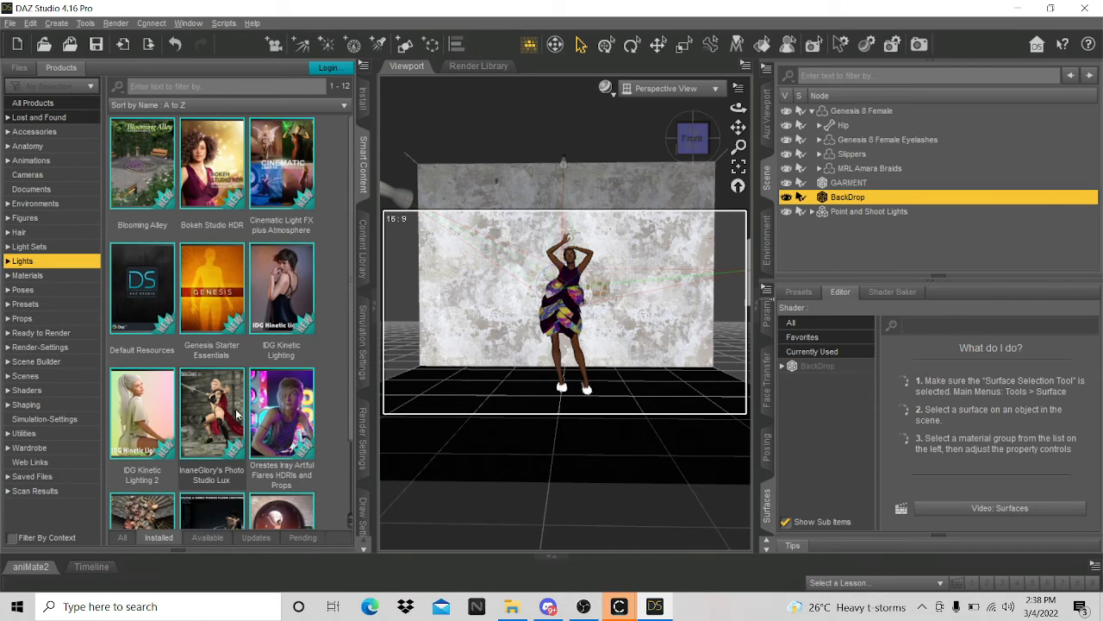
pyautogui.scroll(-2, 266, 449)
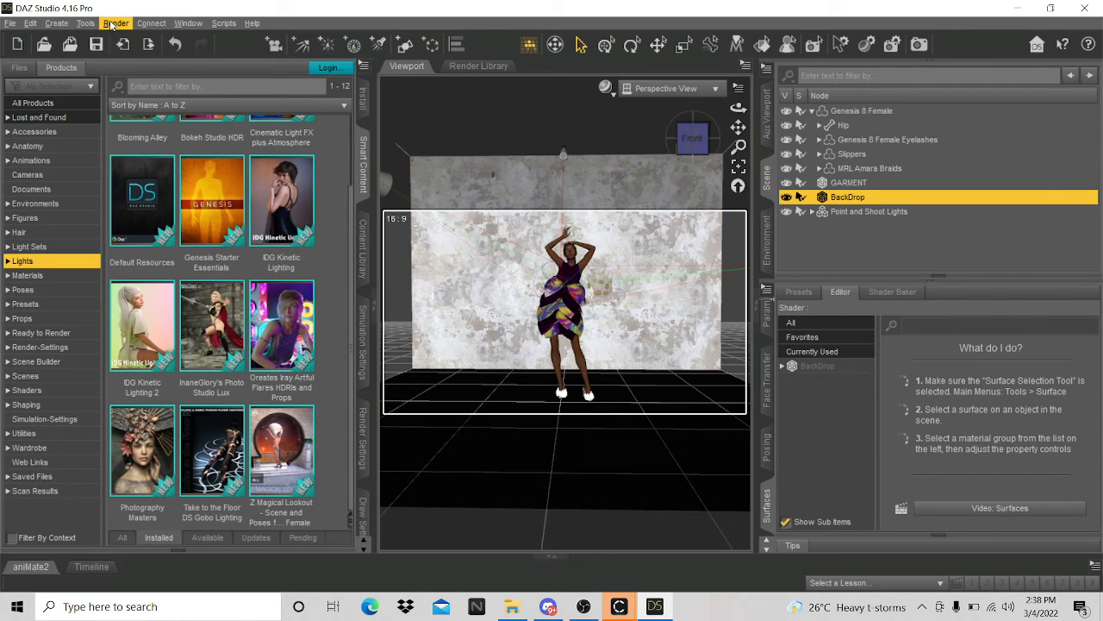
pyautogui.click(116, 23)
# - Set the render aspect ratio to 9:16 for a 2160 × 3840 portrait frame
pyautogui.click(129, 55)
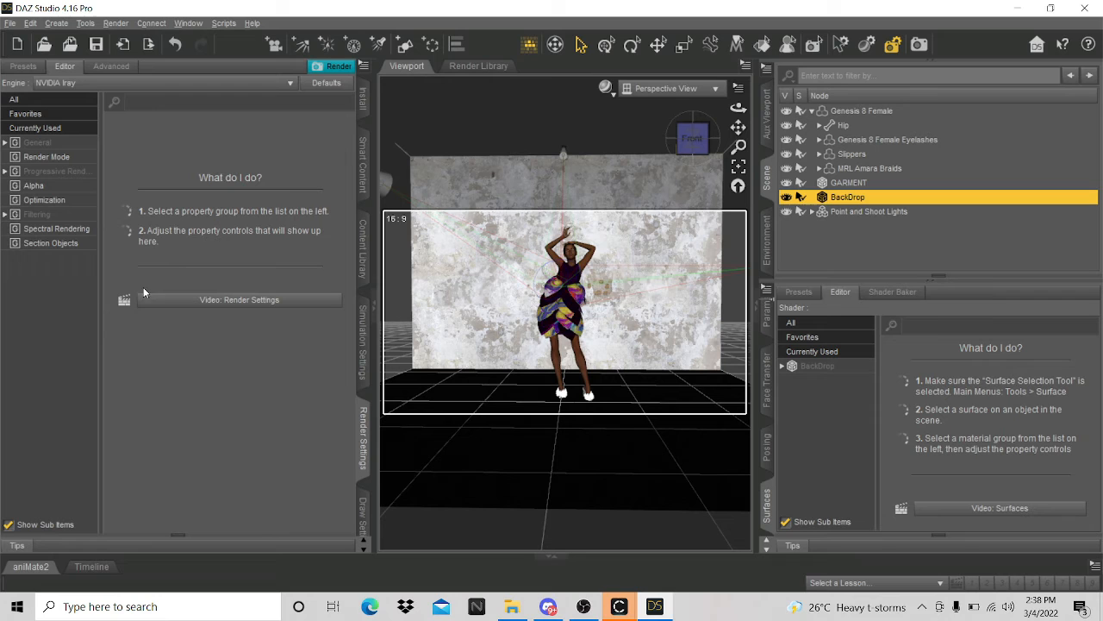
pyautogui.click(39, 143)
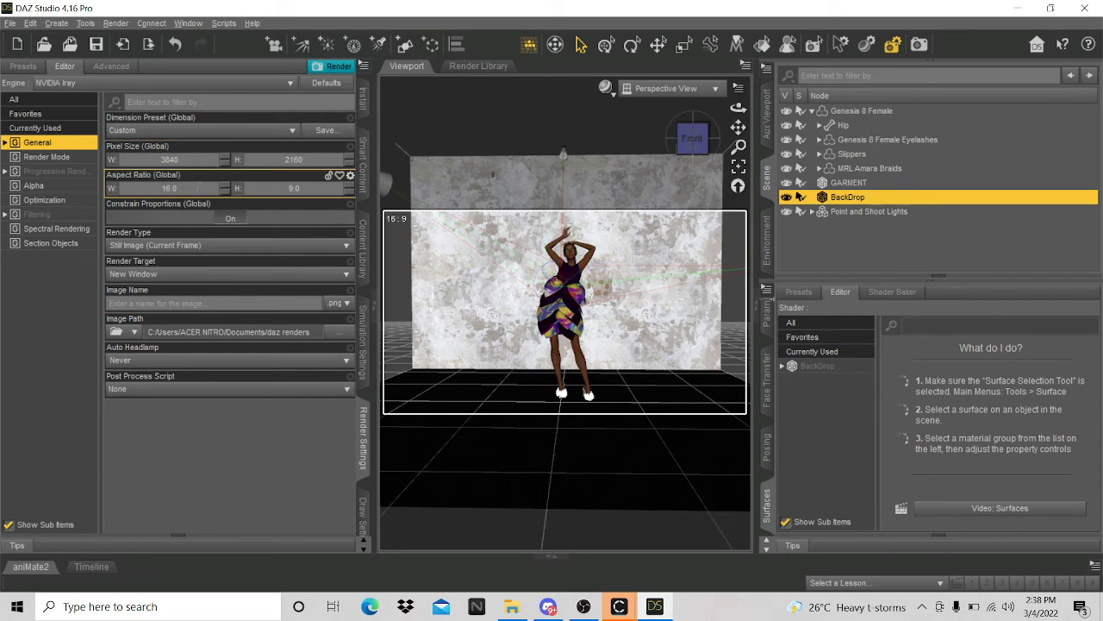
pyautogui.moveTo(177, 188); pyautogui.dragTo(145, 166)
pyautogui.write('9')
pyautogui.press('Return')
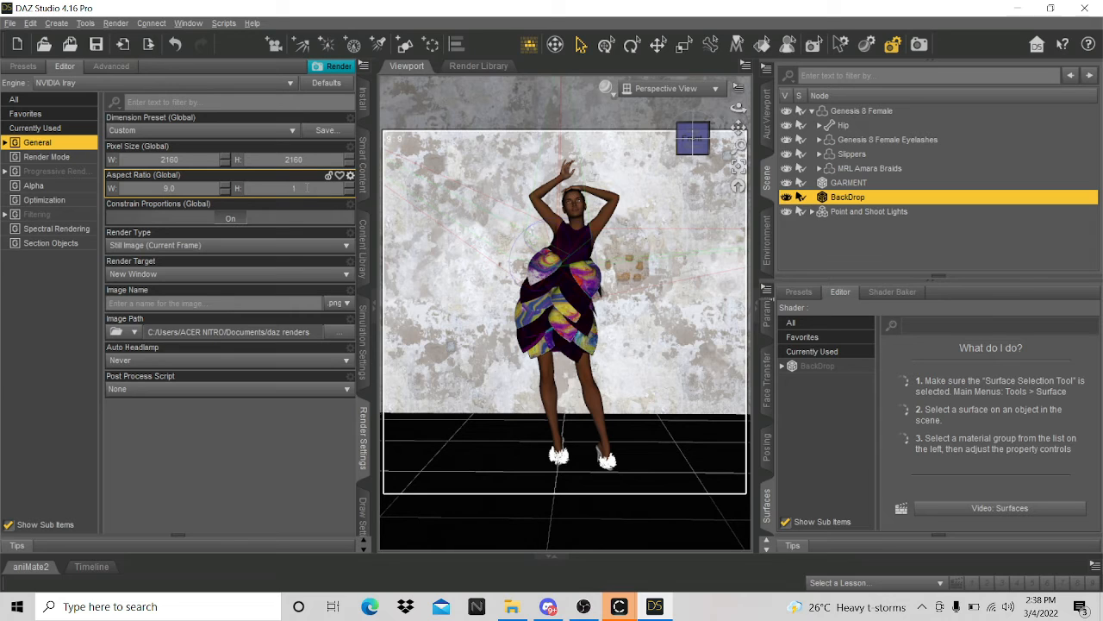
pyautogui.press('Return')
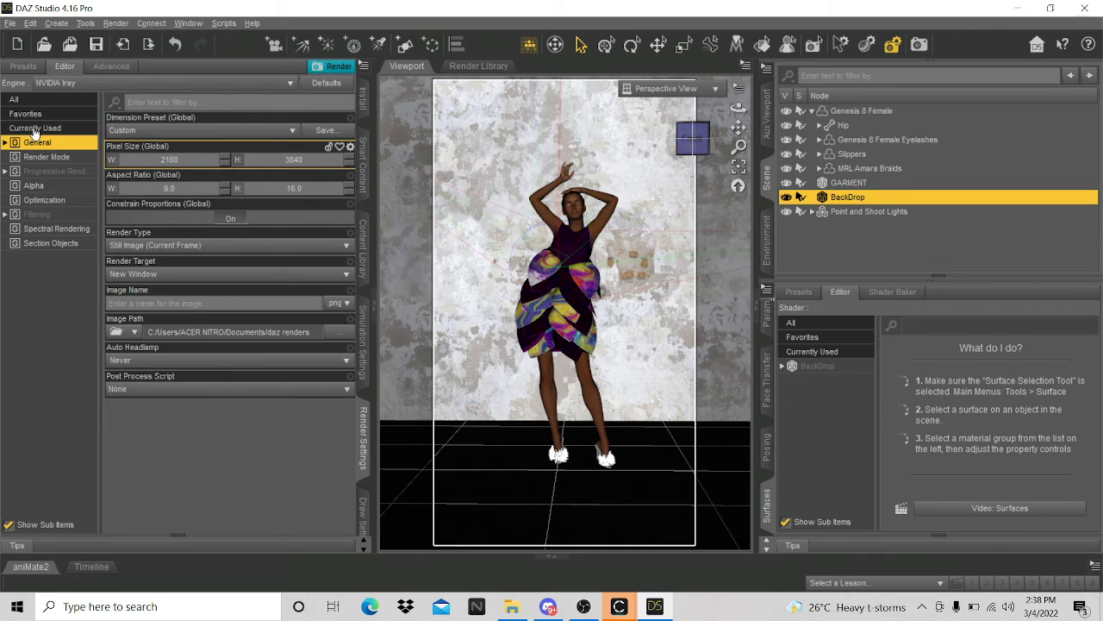
# - Limit Progressive Rendering to 200 maximum samples
pyautogui.click(21, 162)
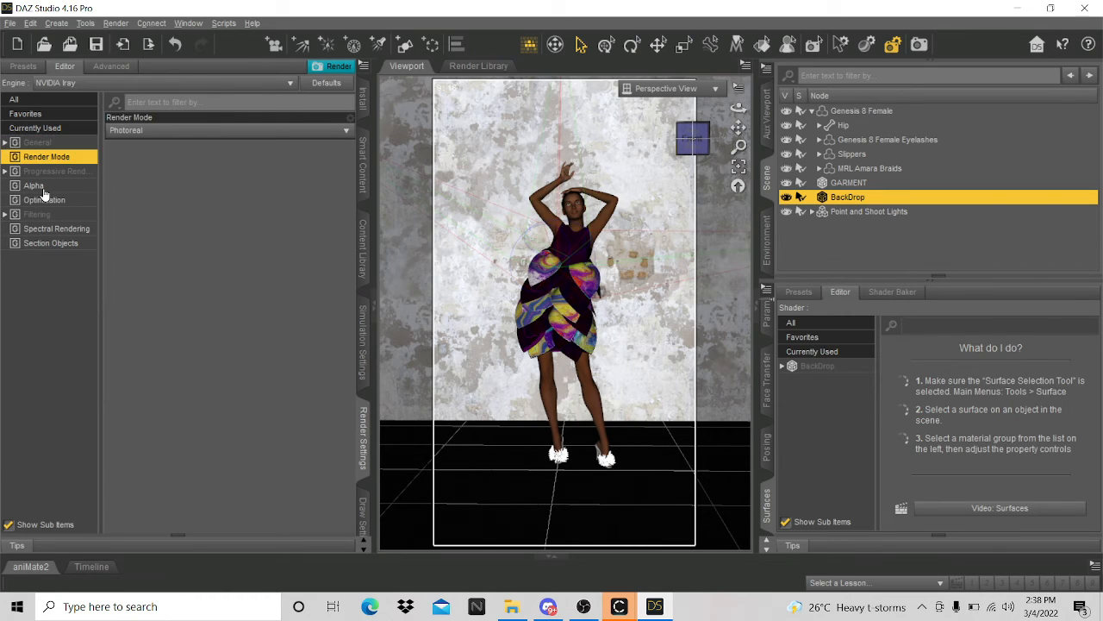
pyautogui.click(45, 174)
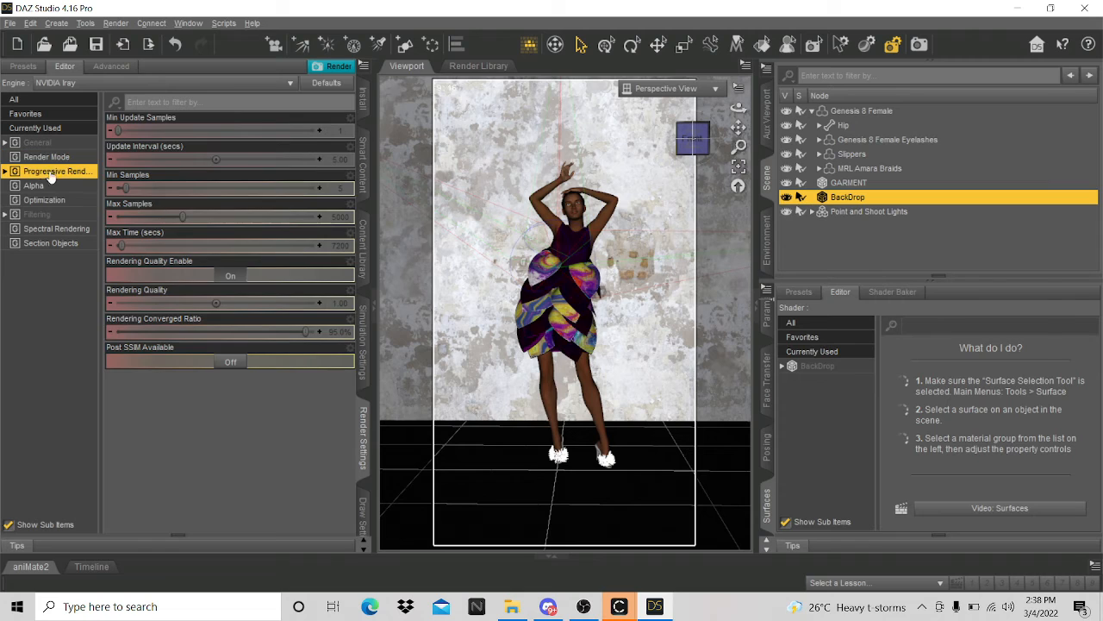
pyautogui.click(339, 223)
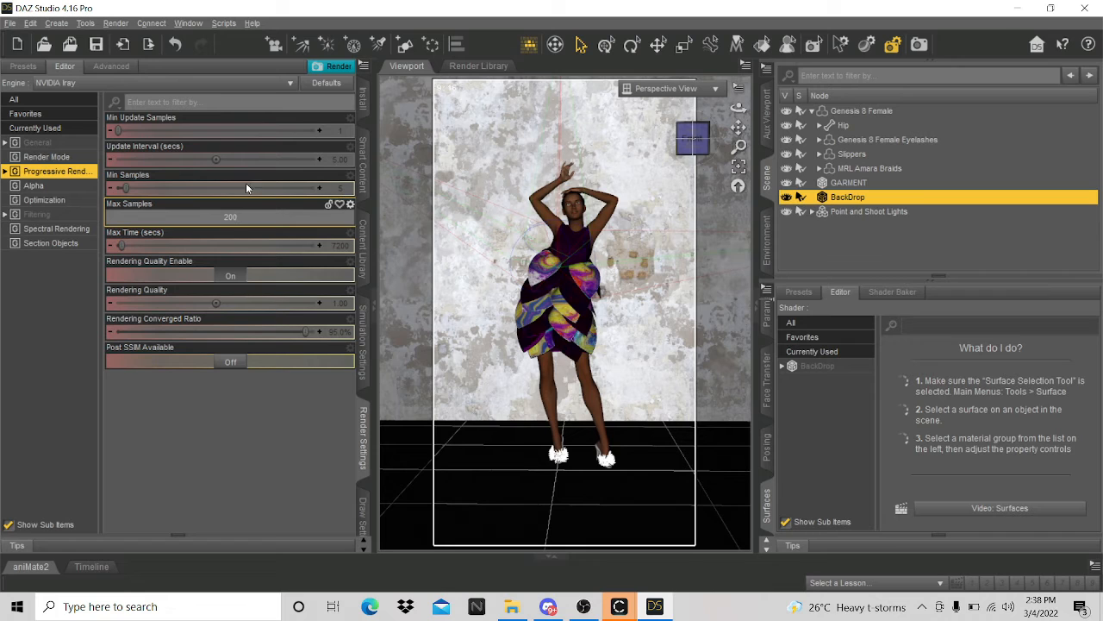
pyautogui.write('200')
pyautogui.click(233, 497)
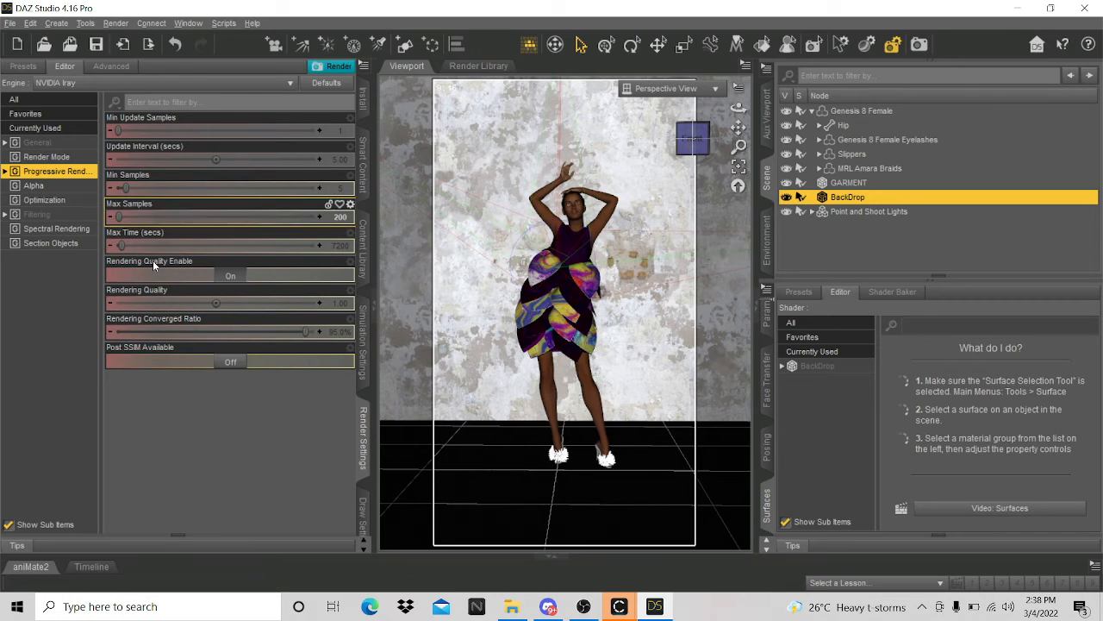
# - Make the Iray post denoiser available and enabled, with Denoise Alpha on
pyautogui.click(54, 243)
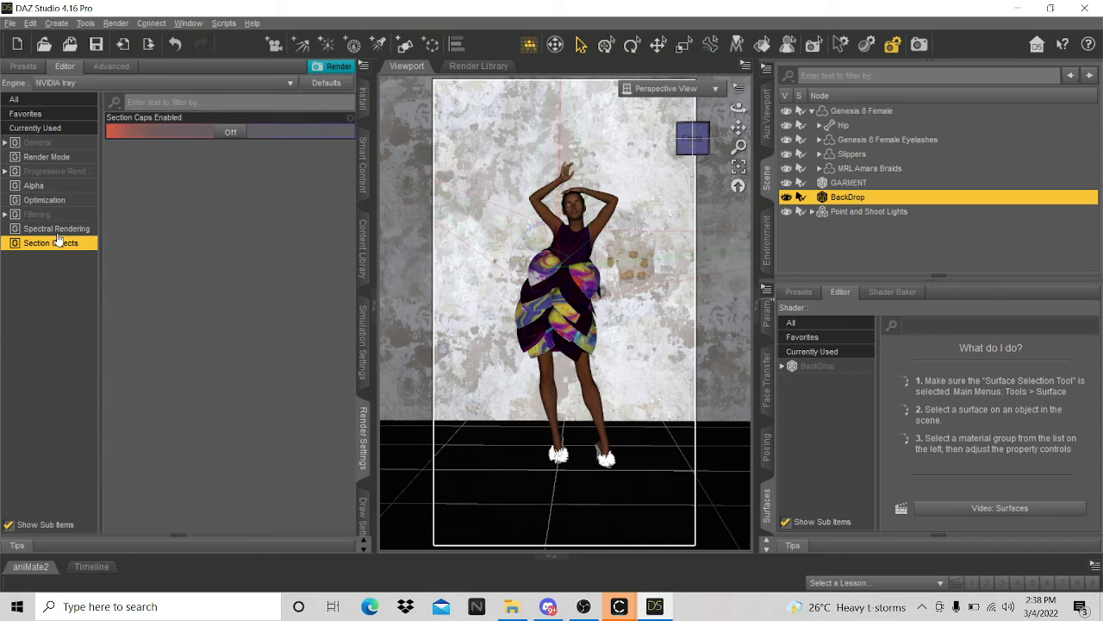
pyautogui.click(55, 229)
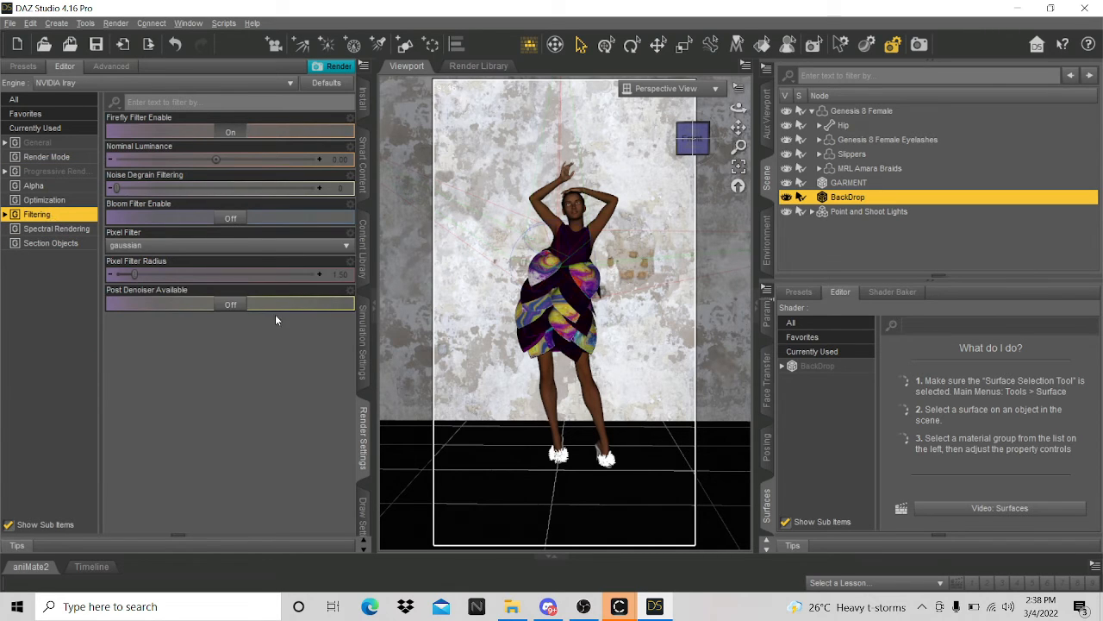
pyautogui.click(227, 307)
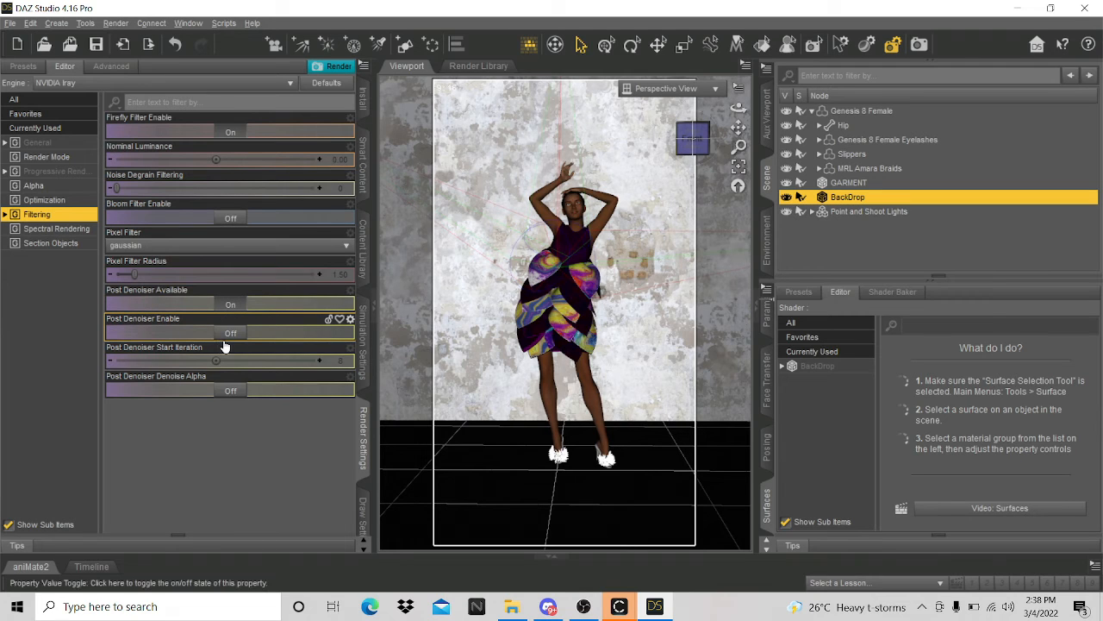
pyautogui.click(224, 335)
pyautogui.click(234, 392)
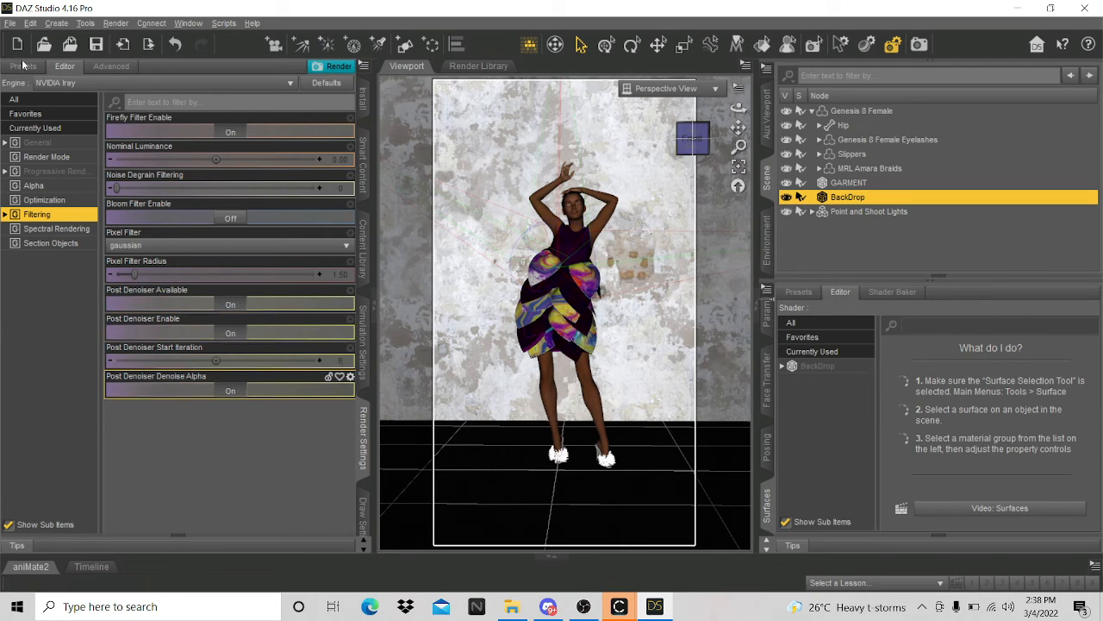
pyautogui.click(51, 142)
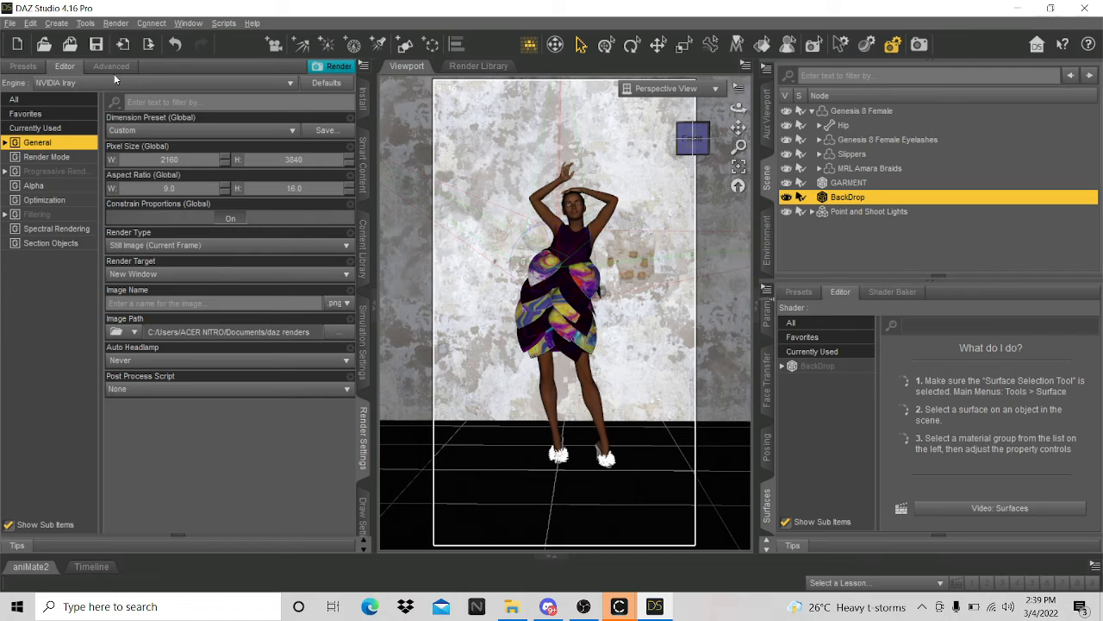
pyautogui.click(107, 27)
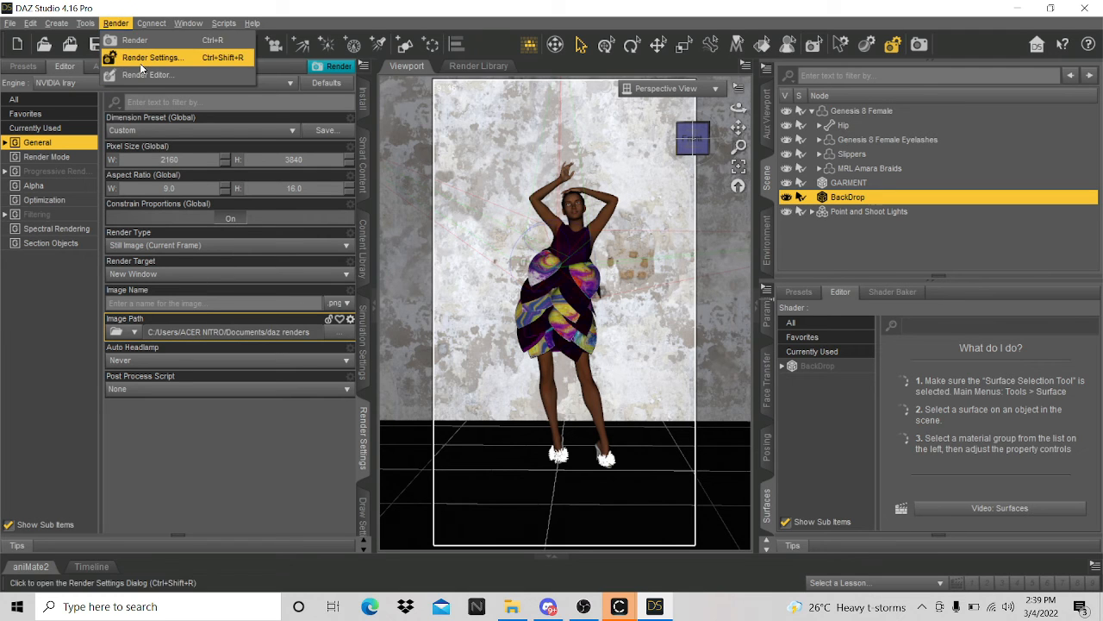
# - Start the Iray render of the portrait scene and bring up its progress window
pyautogui.click(137, 42)
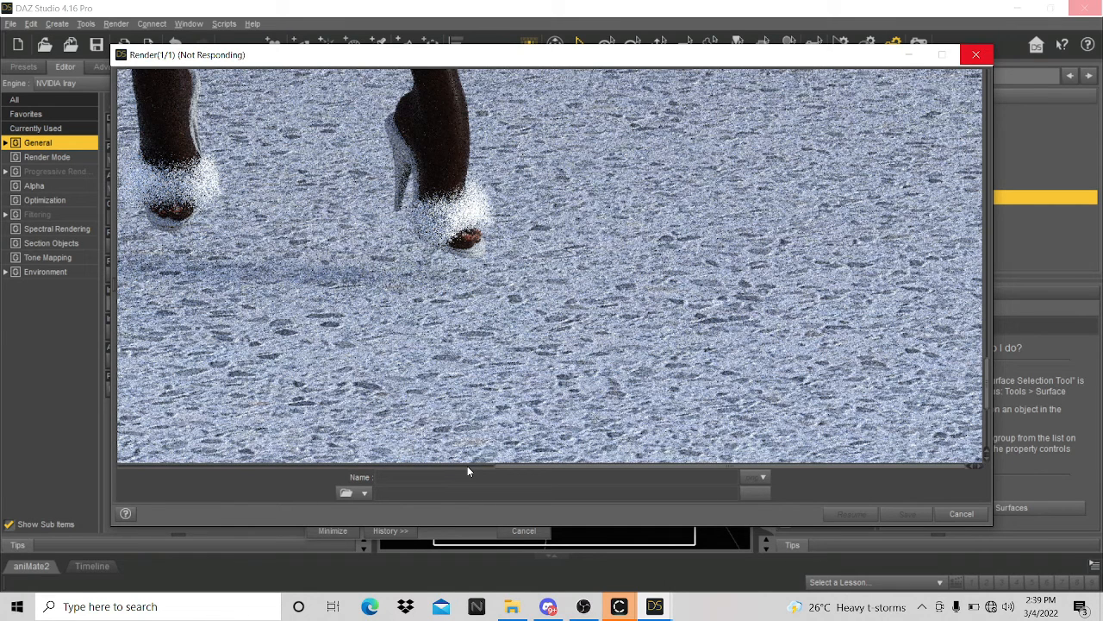
pyautogui.click(655, 606)
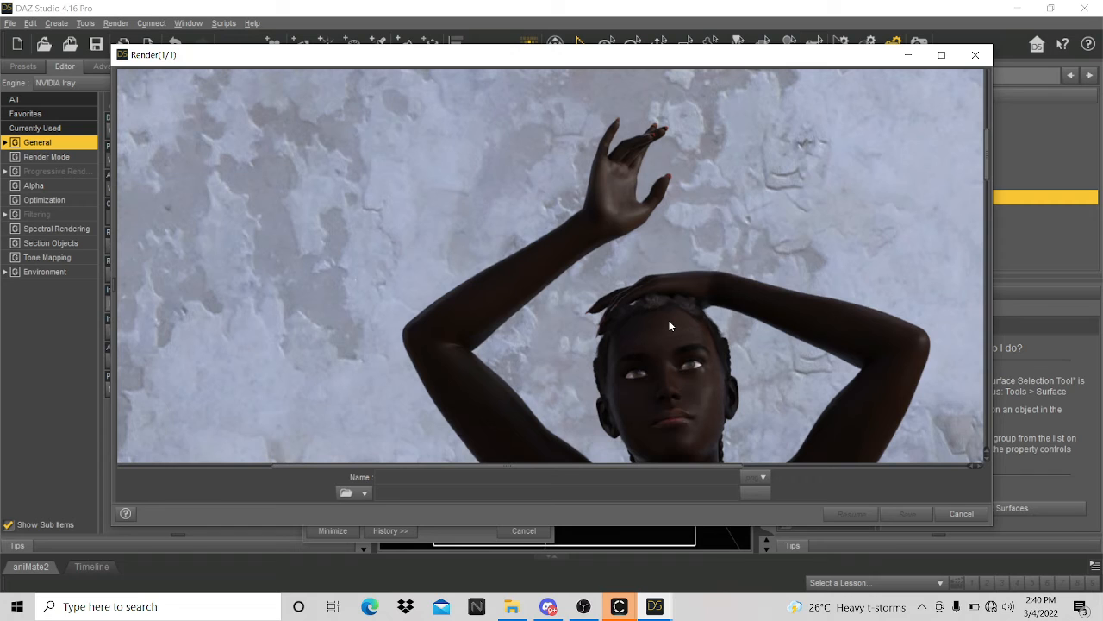
# - Scroll the render preview to check the torso and skirt while Iray finishes
pyautogui.scroll(-3, 670, 326)
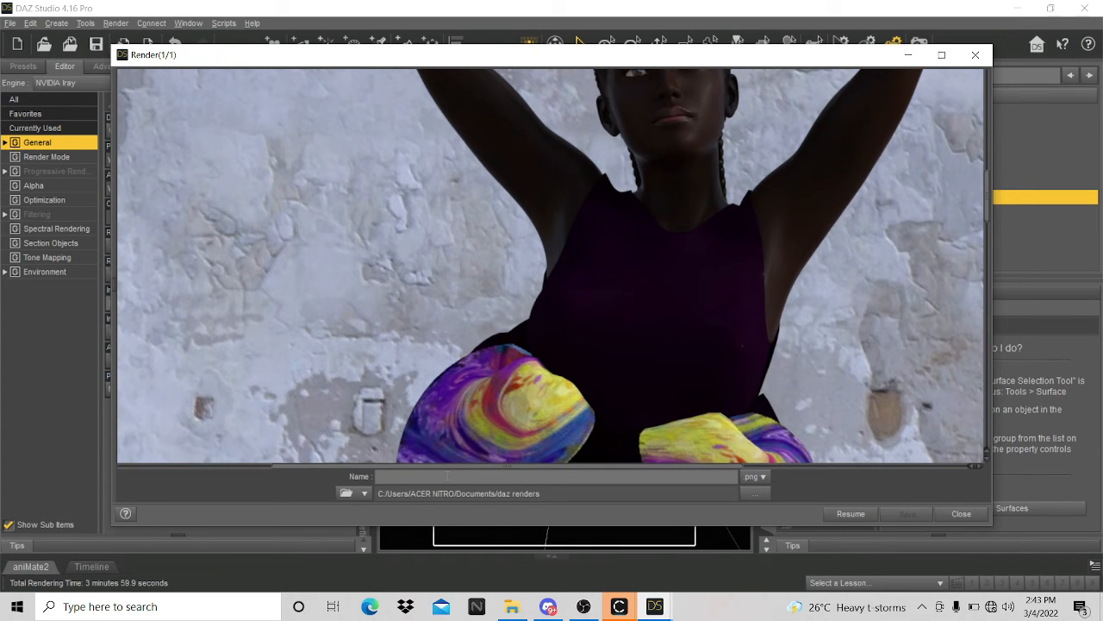
# - Name the finished render 'FRIDAY STREAM' in png format and save it
pyautogui.write('r')
pyautogui.write('RIDAY ')
pyautogui.write('STREA')
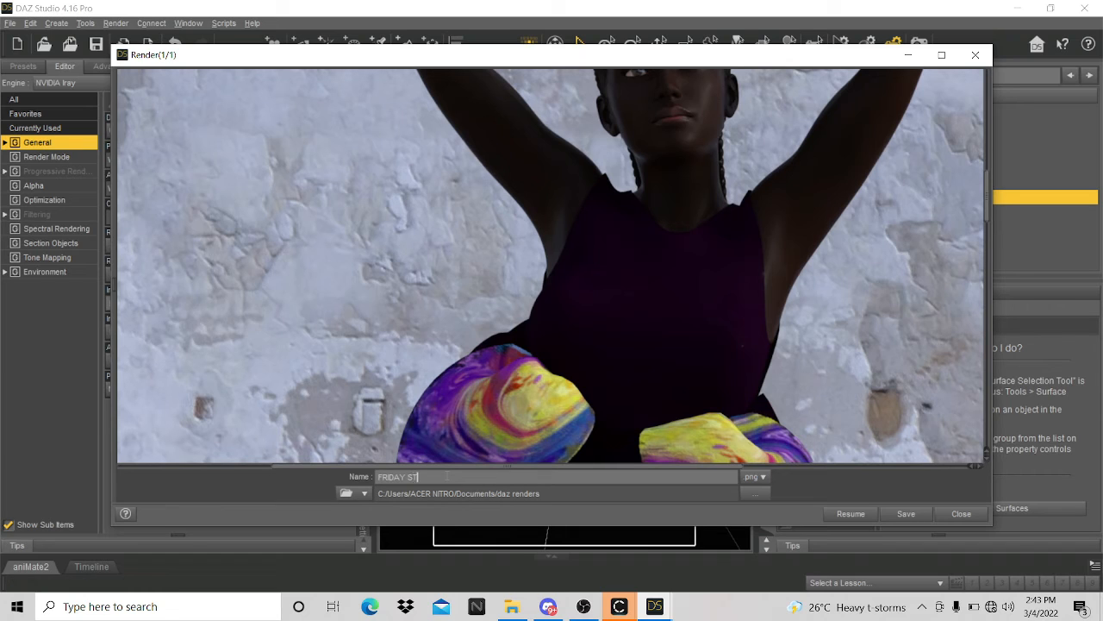
pyautogui.write('M')
pyautogui.moveTo(558, 612)
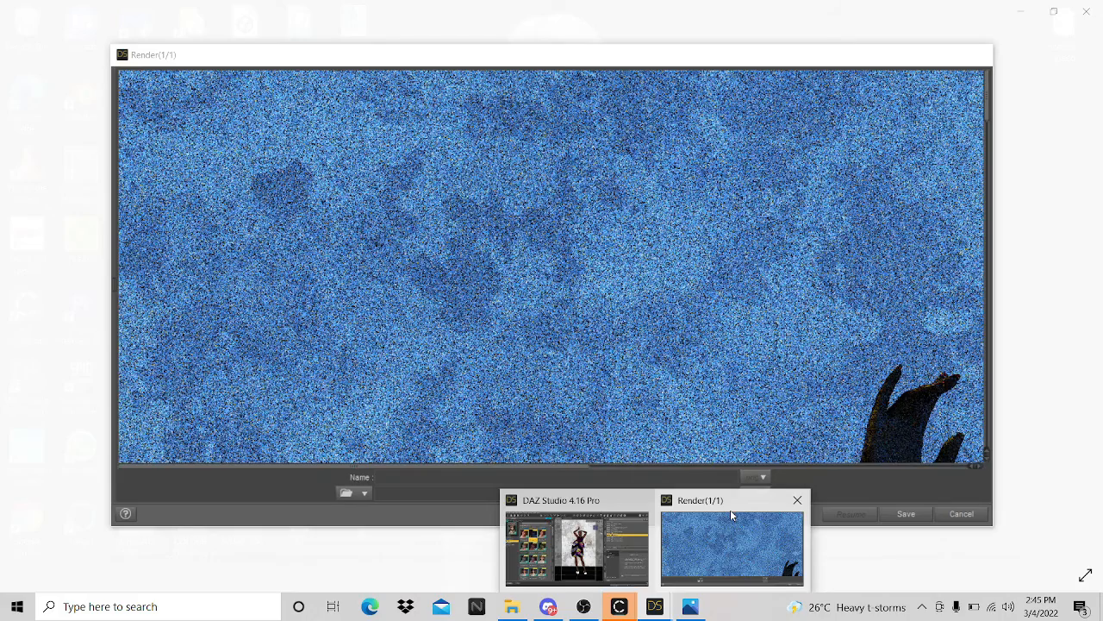
# - Inspect the render window, then bring the saved FRIDAY STREAM.png forward in Photos
pyautogui.click(730, 515)
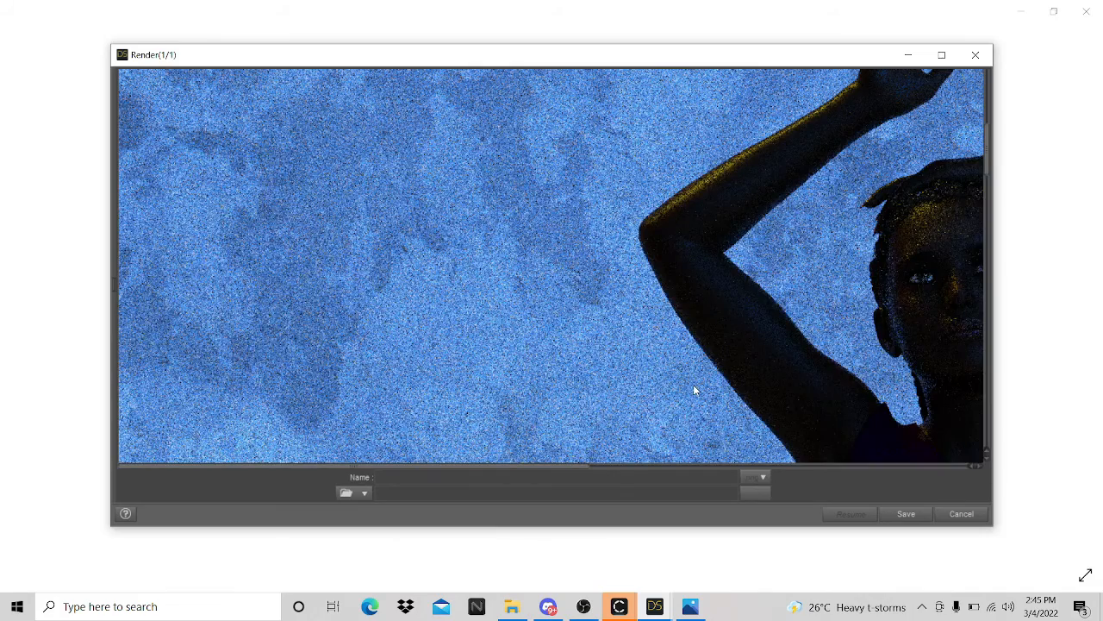
pyautogui.moveTo(693, 385); pyautogui.dragTo(292, 382)
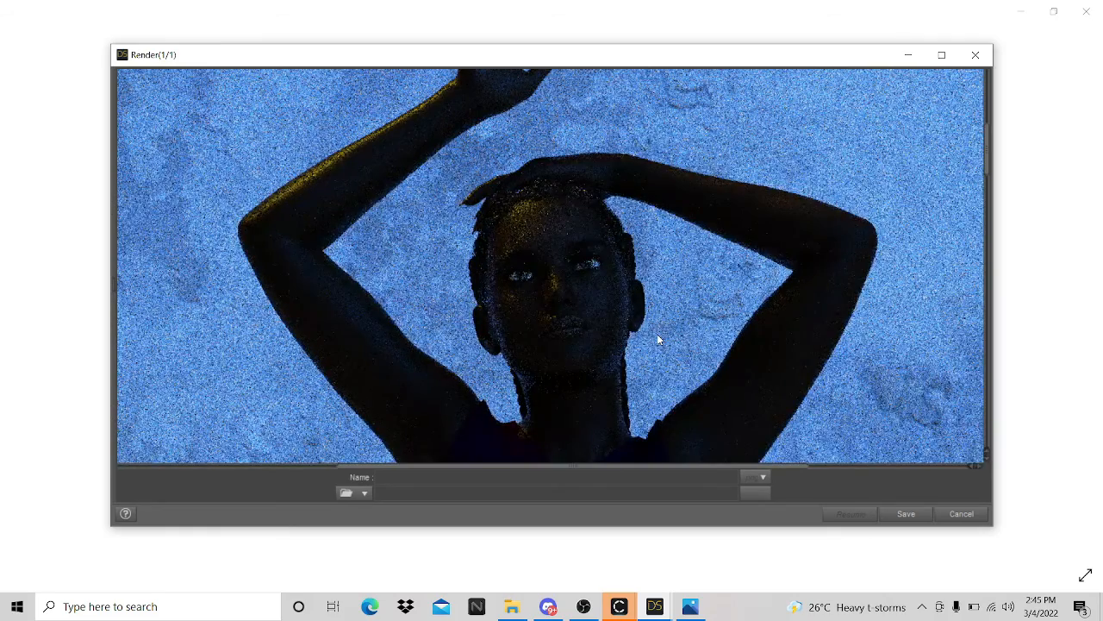
pyautogui.scroll(-5, 657, 339)
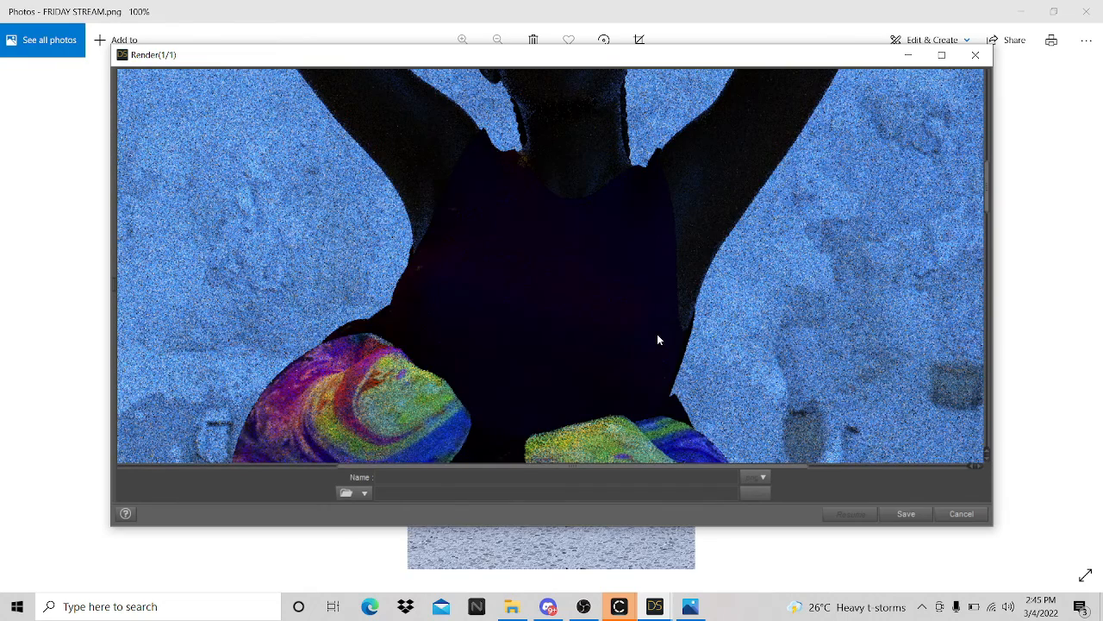
pyautogui.scroll(-1, 657, 336)
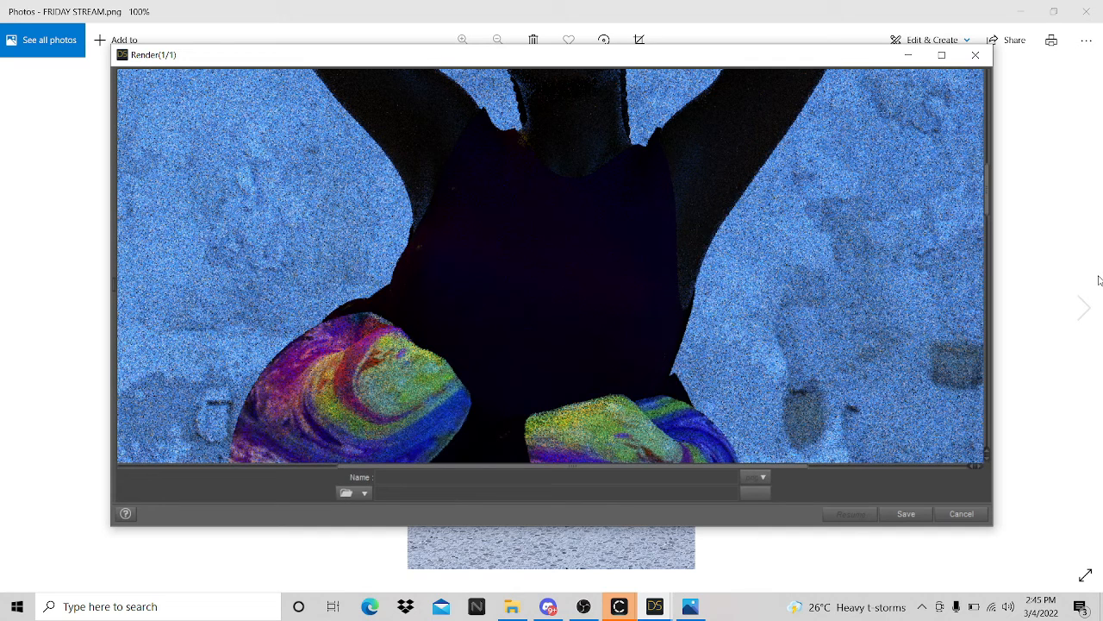
pyautogui.click(987, 215)
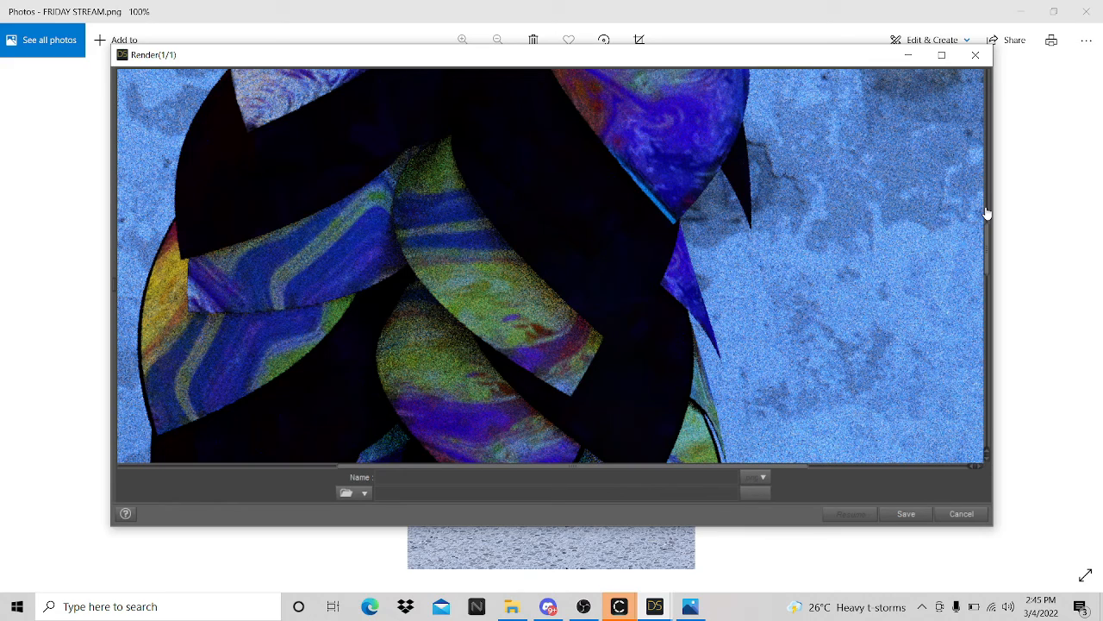
pyautogui.moveTo(987, 214); pyautogui.dragTo(987, 331)
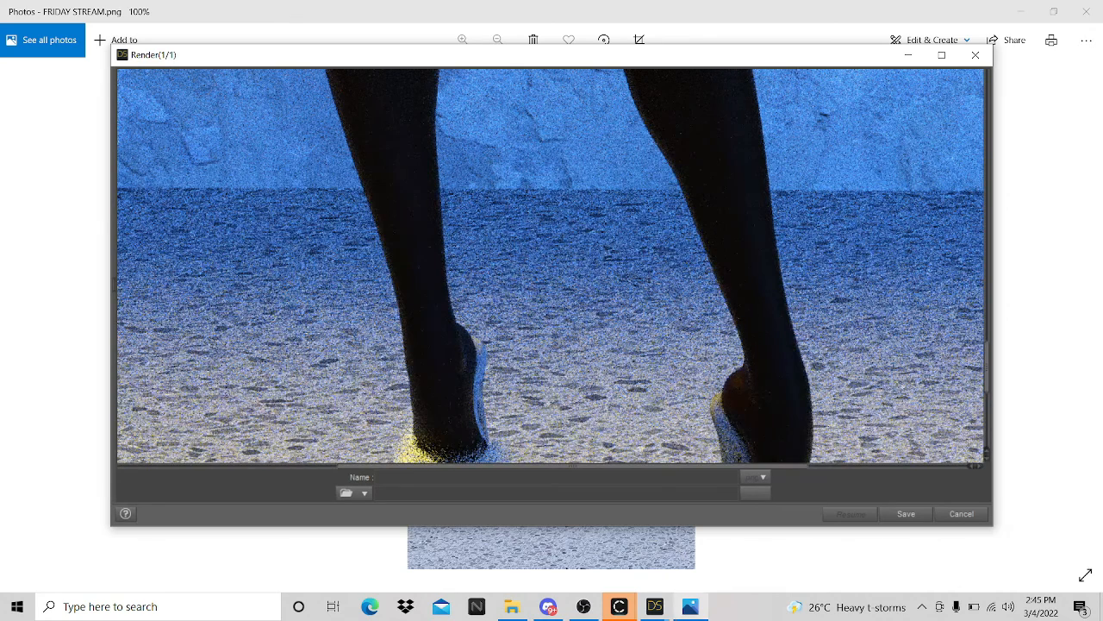
pyautogui.click(695, 613)
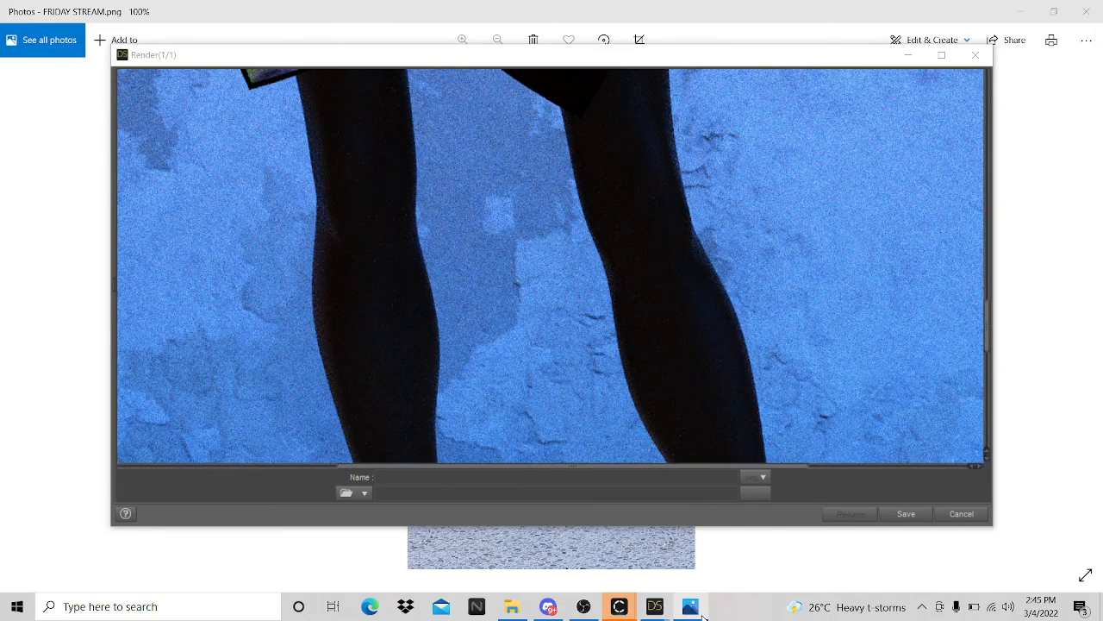
pyautogui.click(680, 611)
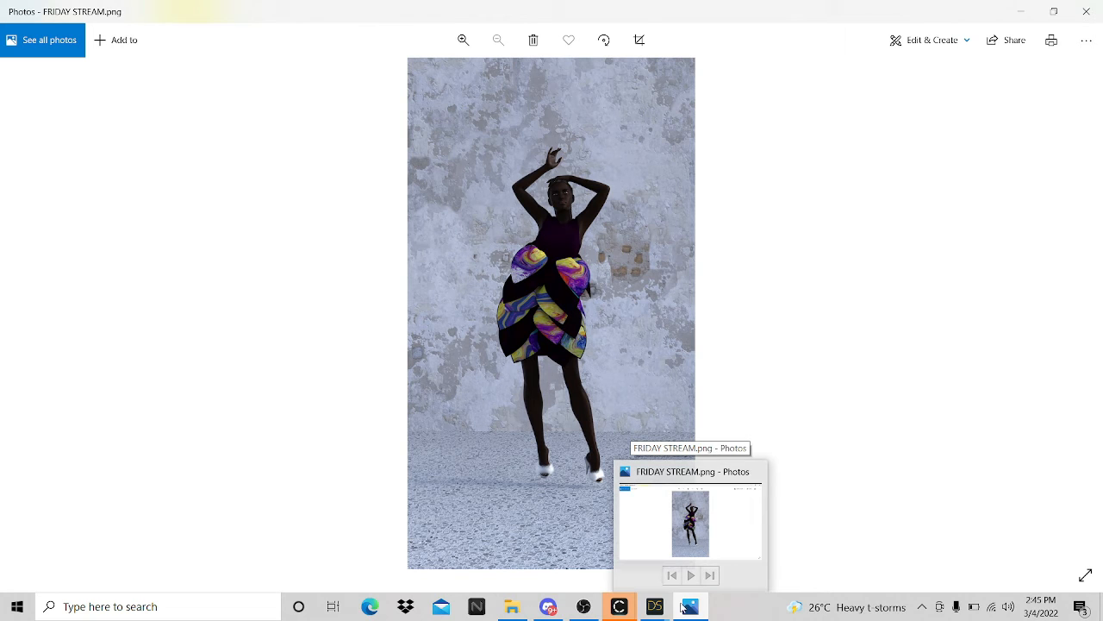
# - Start sharing the screen in the Discord call
pyautogui.moveTo(612, 610)
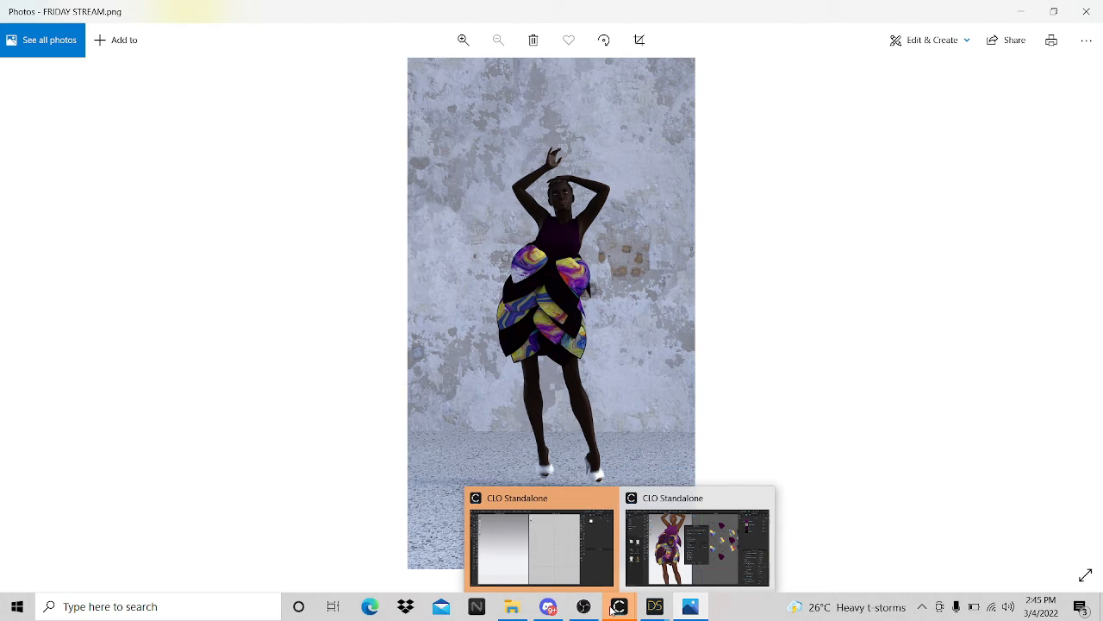
pyautogui.click(549, 606)
pyautogui.scroll(2, 224, 425)
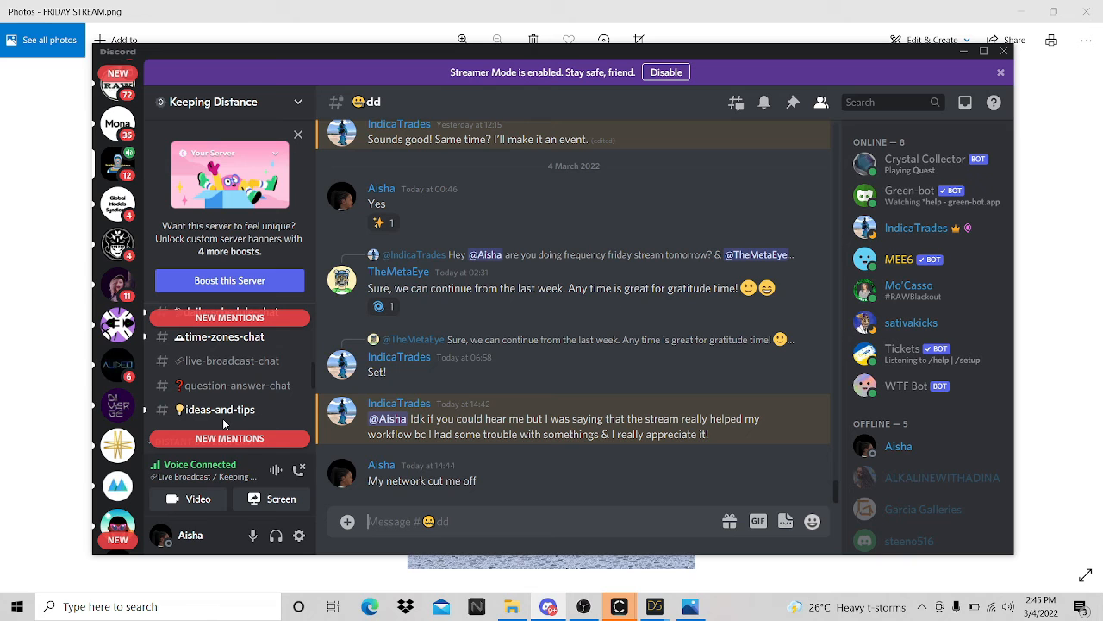
pyautogui.click(272, 498)
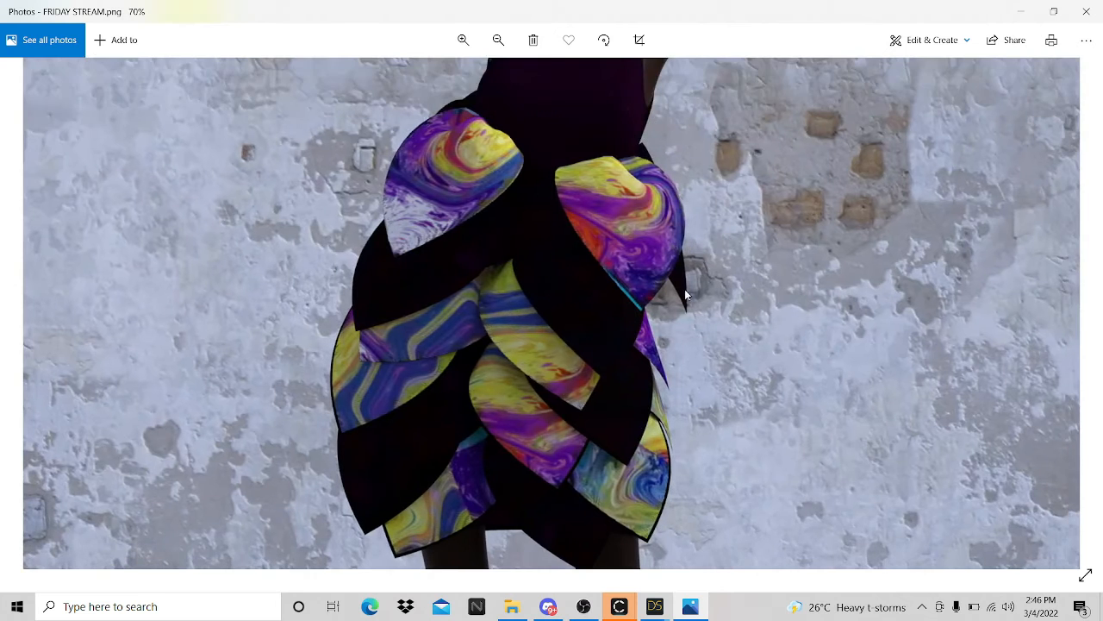
# - Pan the zoomed FRIDAY STREAM.png up to the figure's head
pyautogui.moveTo(685, 289); pyautogui.dragTo(645, 342)
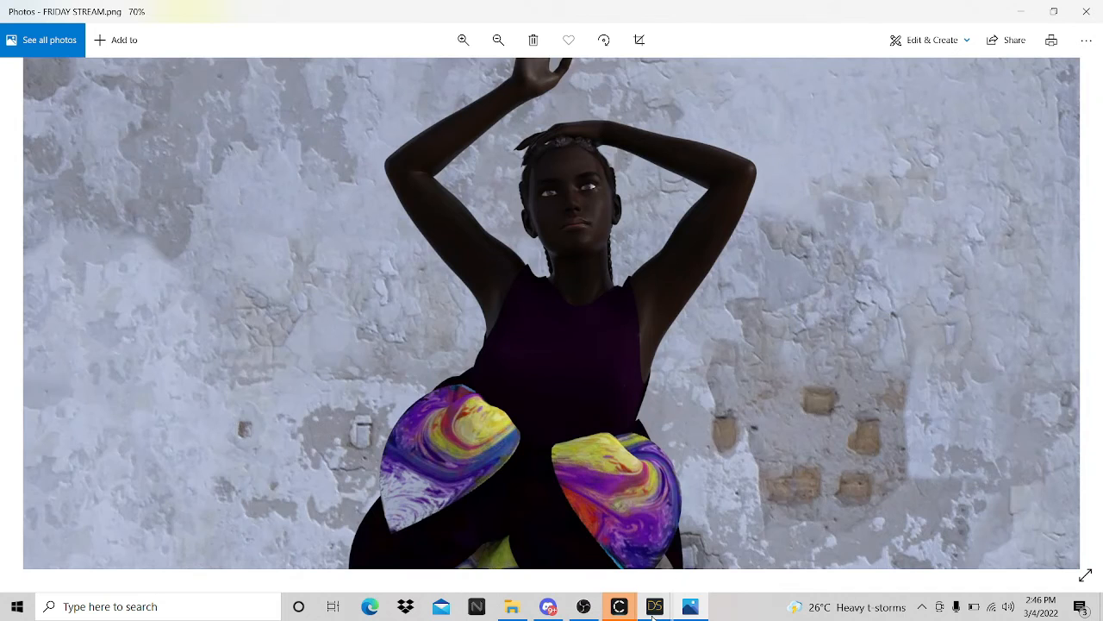
pyautogui.moveTo(654, 606)
pyautogui.moveTo(698, 549)
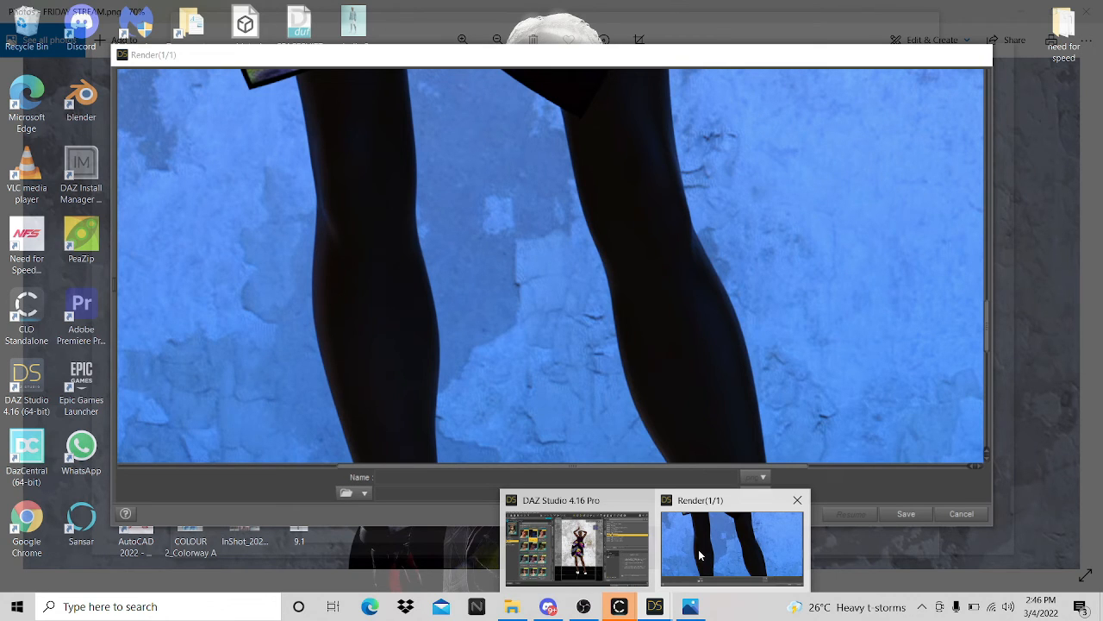
# - Compare the in-progress render with FRIDAY STREAM.png, panning the photo to the head and arms
pyautogui.click(700, 556)
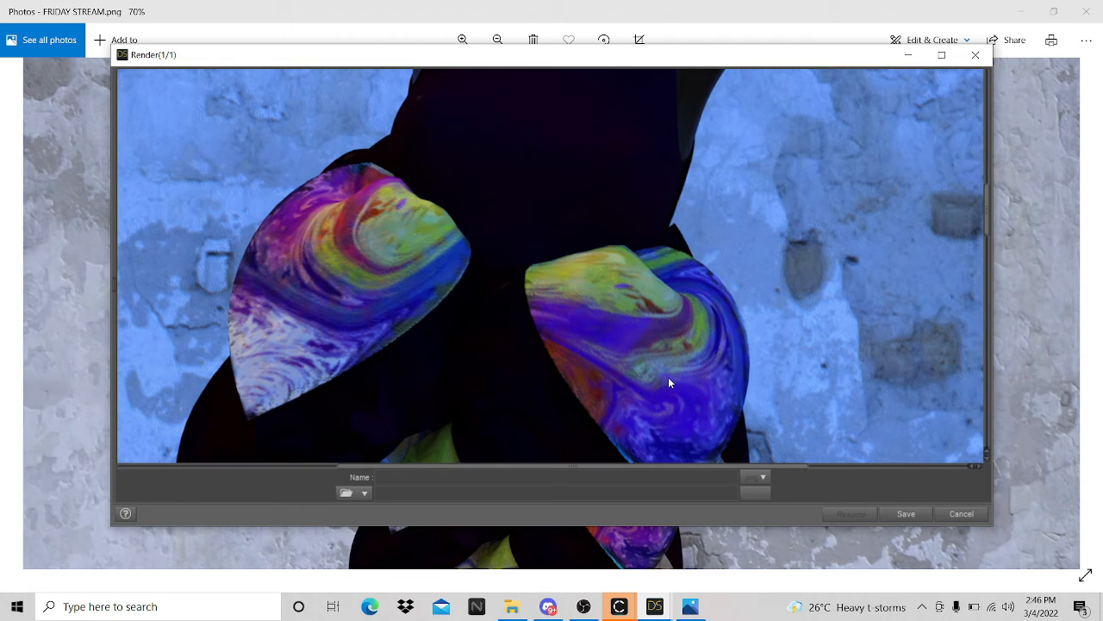
pyautogui.click(689, 612)
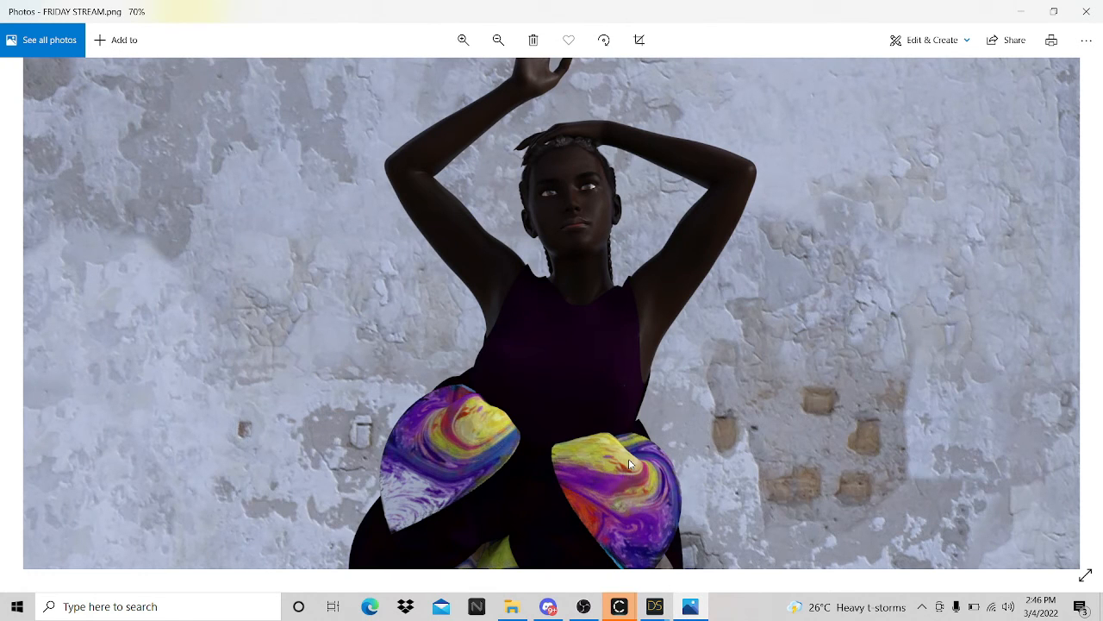
pyautogui.scroll(-3, 630, 464)
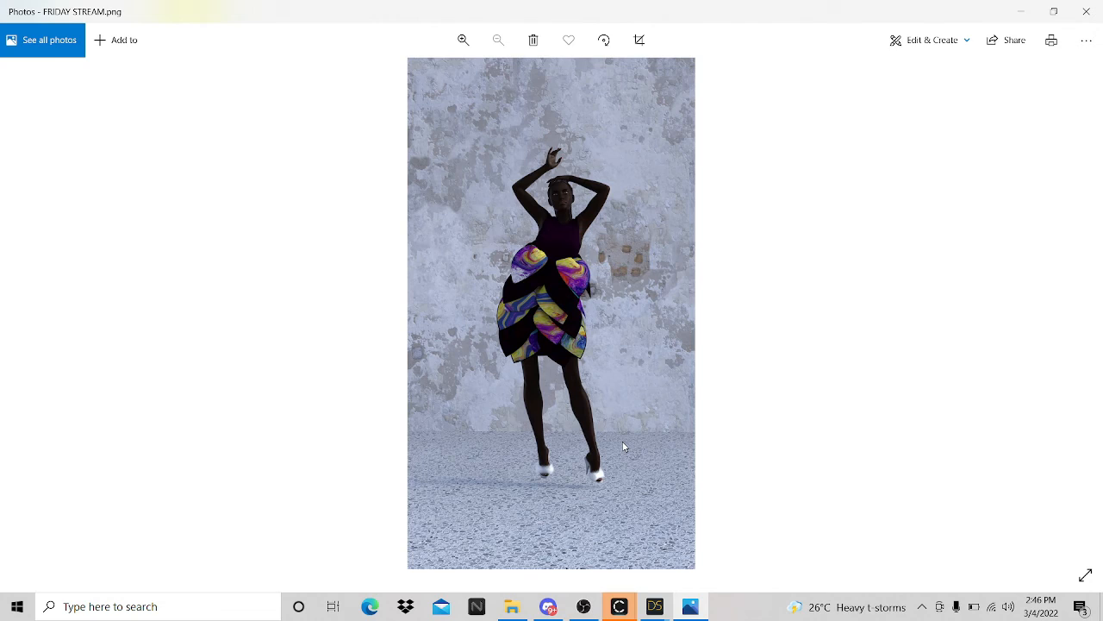
pyautogui.scroll(5, 624, 446)
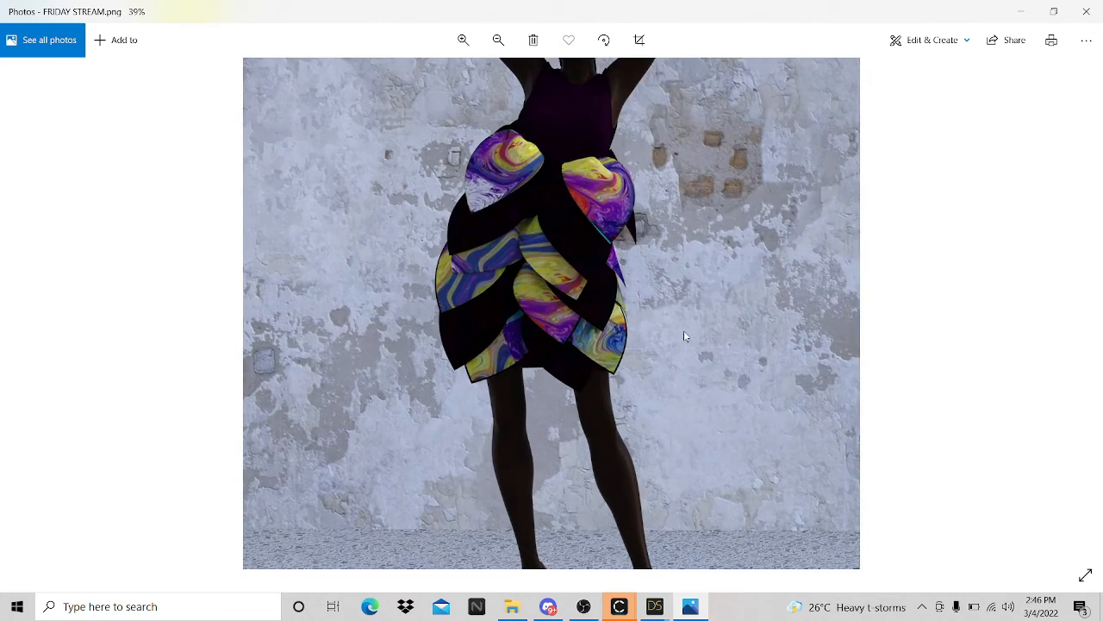
pyautogui.moveTo(675, 273); pyautogui.dragTo(653, 484)
pyautogui.scroll(-1, 652, 345)
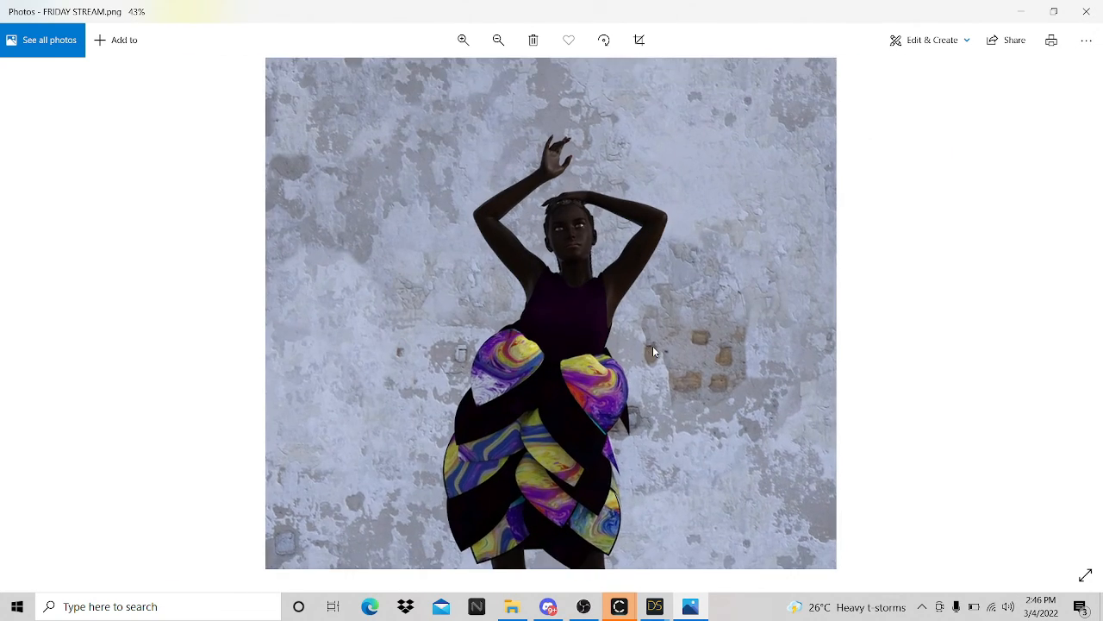
pyautogui.scroll(5, 652, 346)
pyautogui.moveTo(660, 273); pyautogui.dragTo(665, 405)
pyautogui.moveTo(669, 230); pyautogui.dragTo(639, 348)
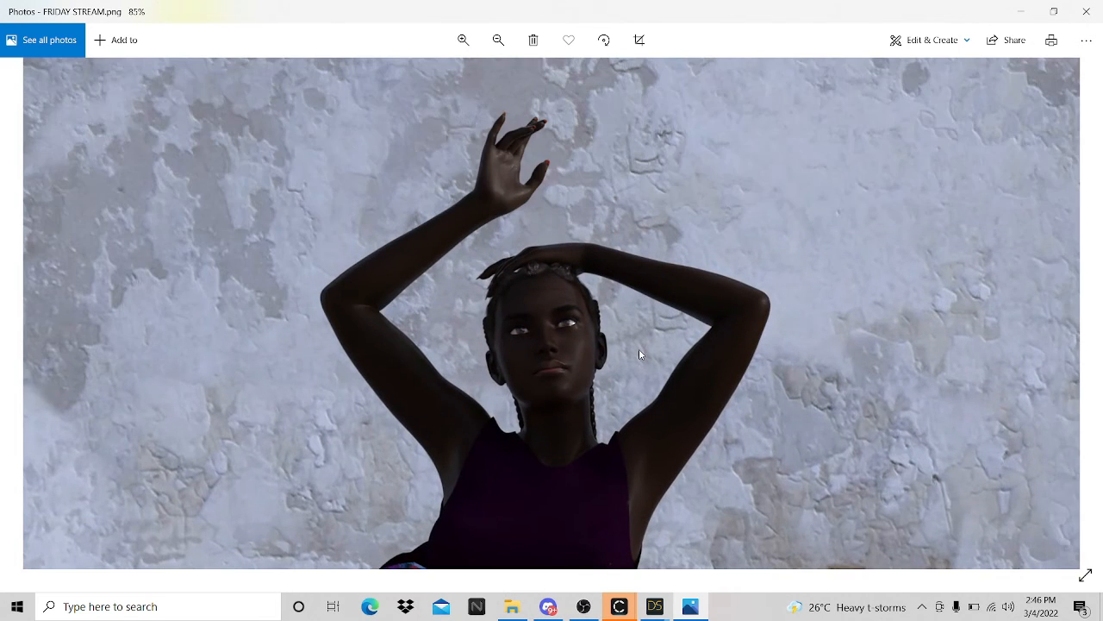
pyautogui.scroll(-6, 663, 371)
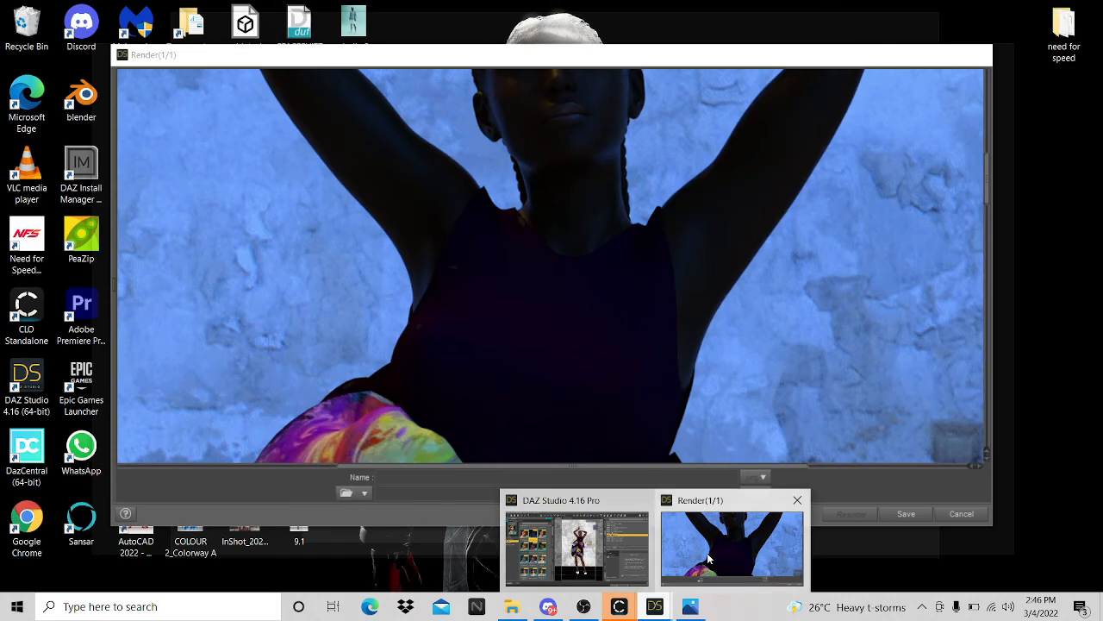
# - Cancel the blue-lit render early and rename it FRIDAY STREAM 2 for saving
pyautogui.click(704, 558)
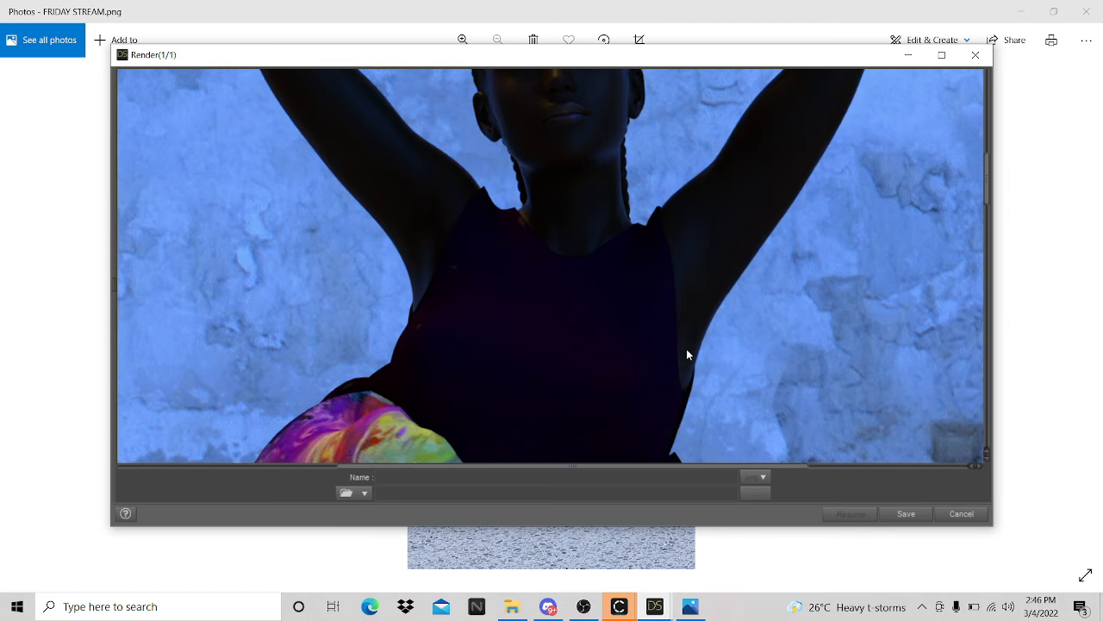
pyautogui.scroll(-3, 686, 348)
pyautogui.press('Escape')
pyautogui.press('Return')
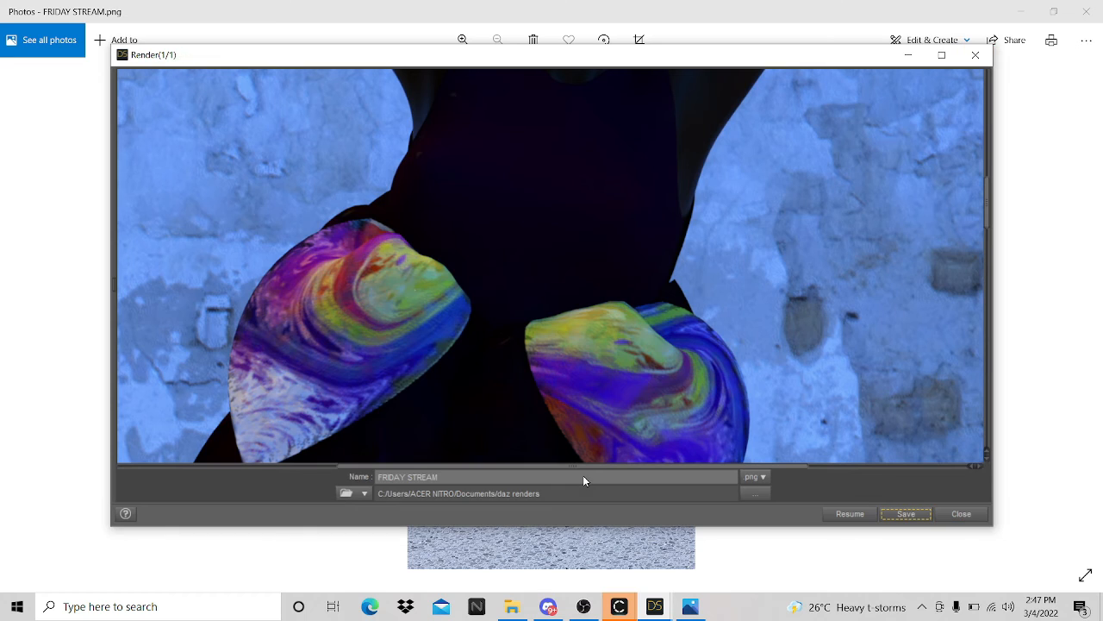
pyautogui.click(443, 476)
pyautogui.write('2')
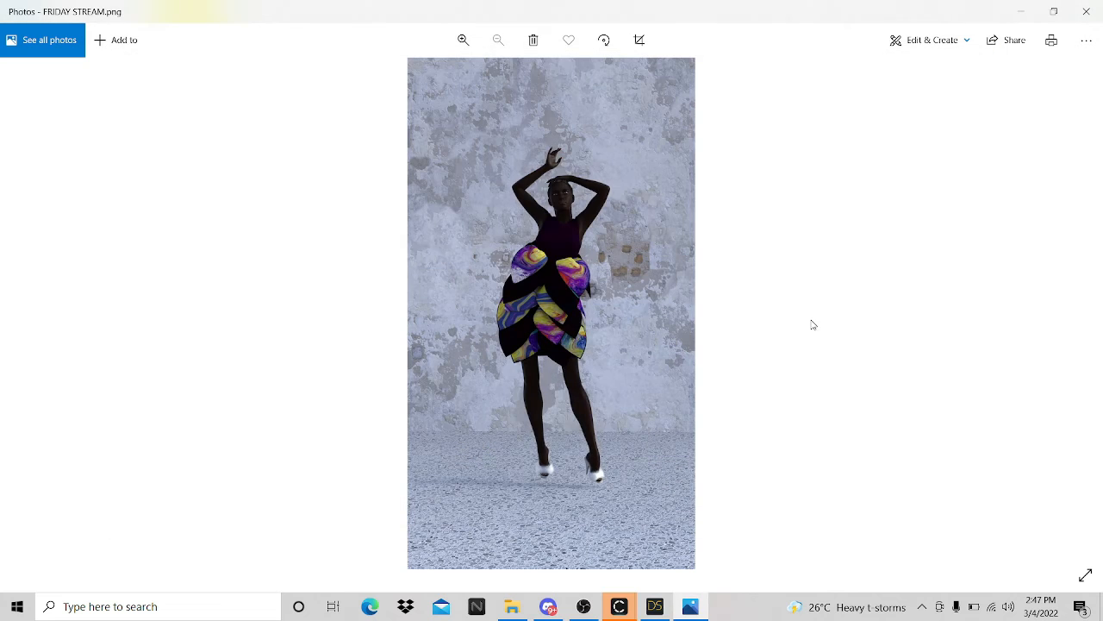
# - Open FRIDAY STREAM 2.png from the daz renders folder in Photos
pyautogui.click(512, 606)
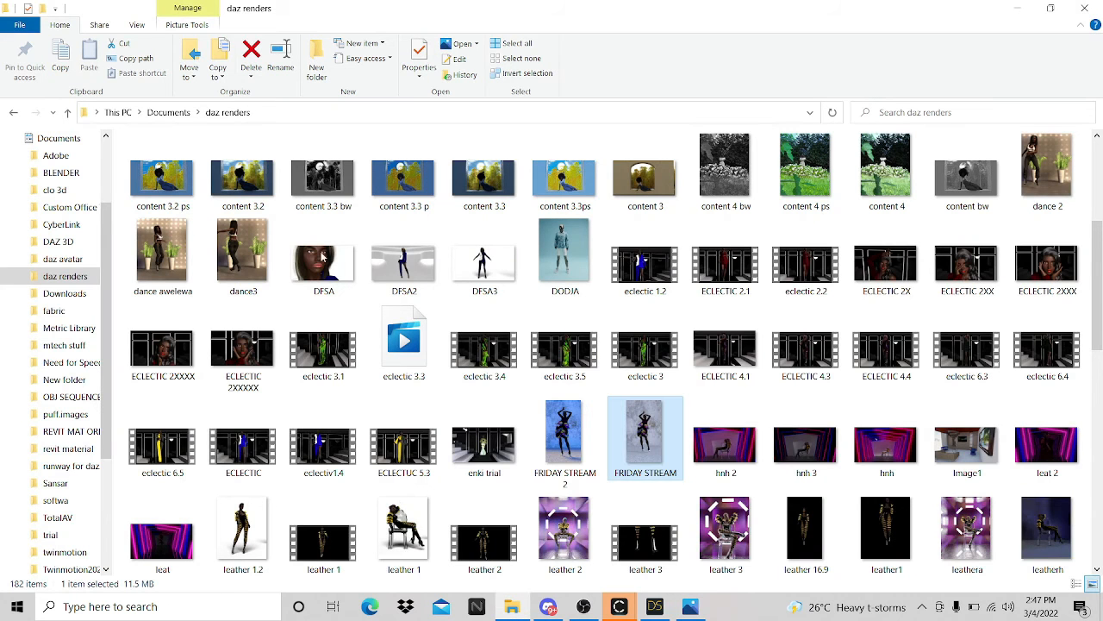
pyautogui.click(590, 440)
pyautogui.press('Return')
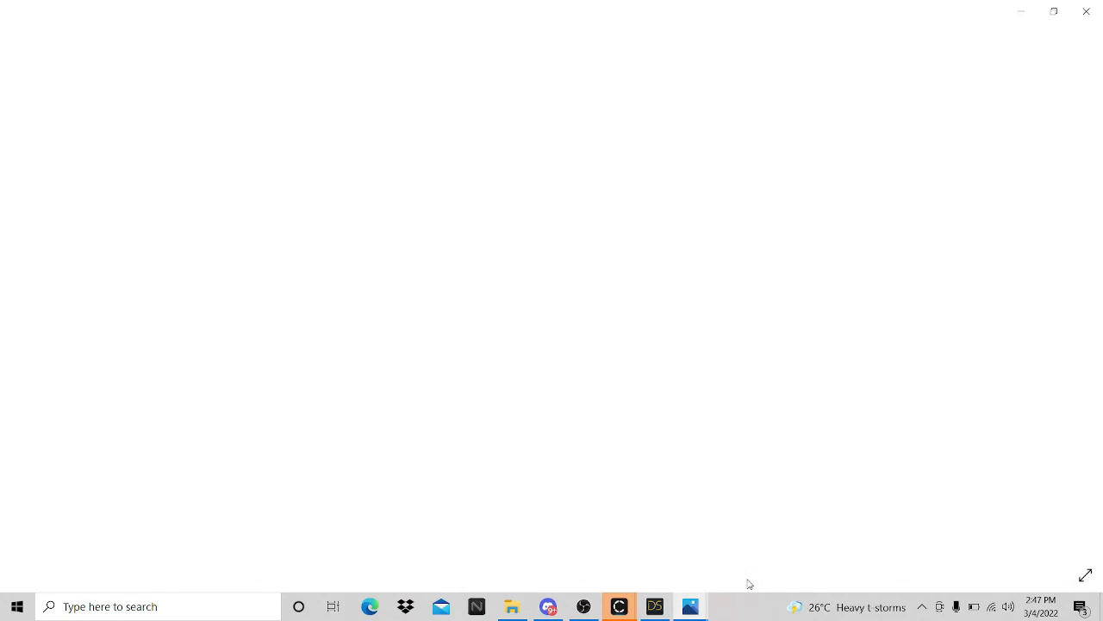
pyautogui.moveTo(698, 610)
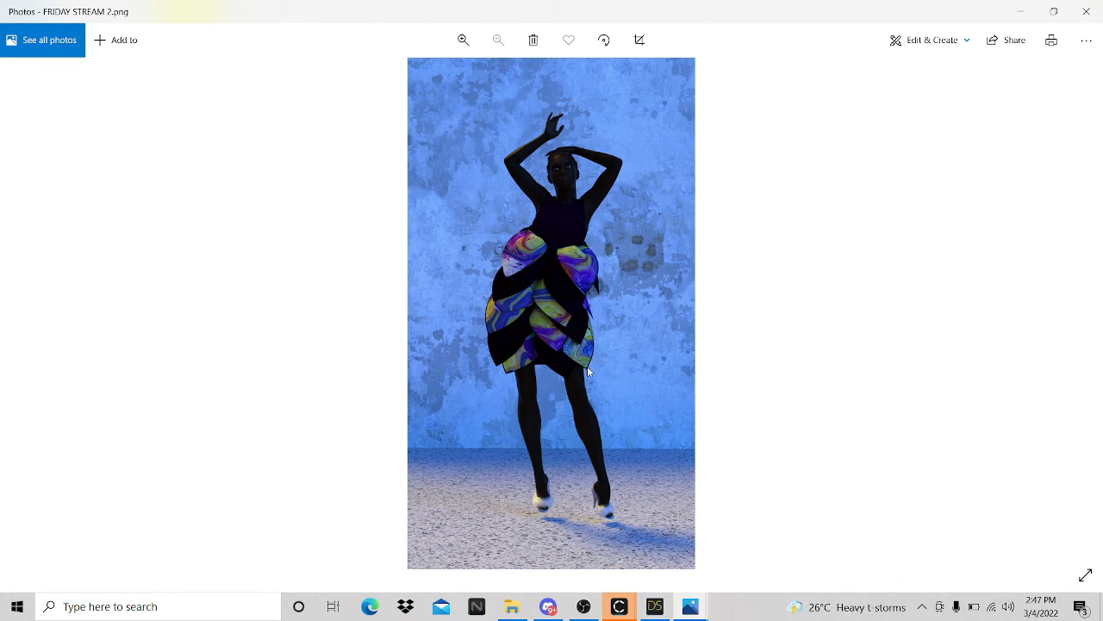
pyautogui.keyDown('ctrl'); pyautogui.scroll(4, 587, 366); pyautogui.keyUp('ctrl')
pyautogui.keyDown('ctrl'); pyautogui.scroll(-4, 587, 348); pyautogui.keyUp('ctrl')
# - Flip between FRIDAY STREAM and FRIDAY STREAM 2, then return to DAZ Studio
pyautogui.click(1083, 308)
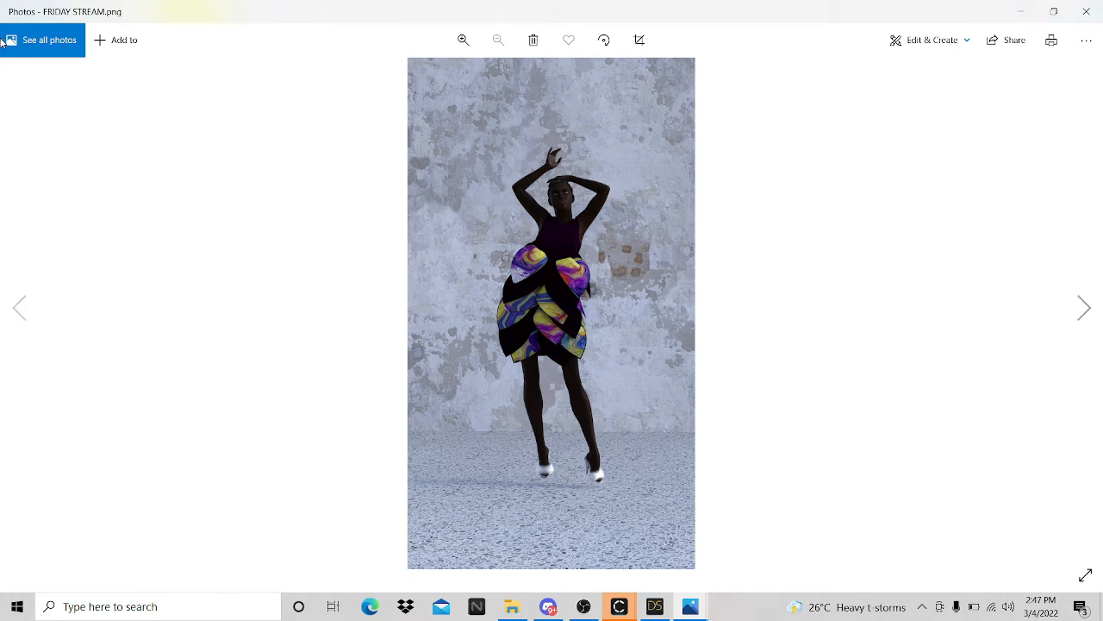
pyautogui.click(14, 315)
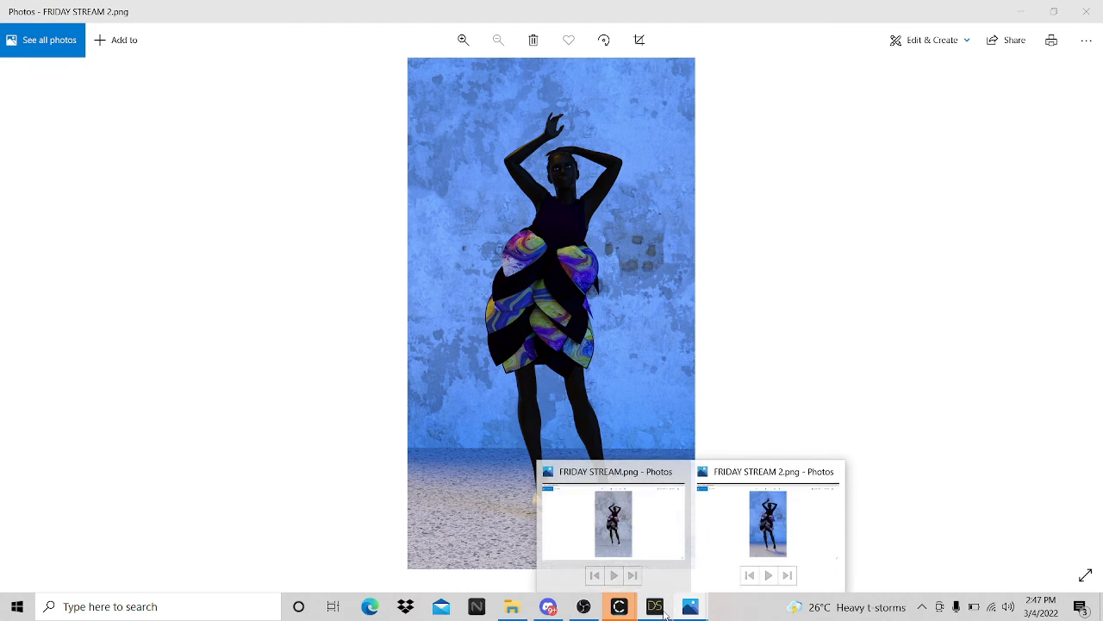
pyautogui.moveTo(655, 606)
pyautogui.click(663, 572)
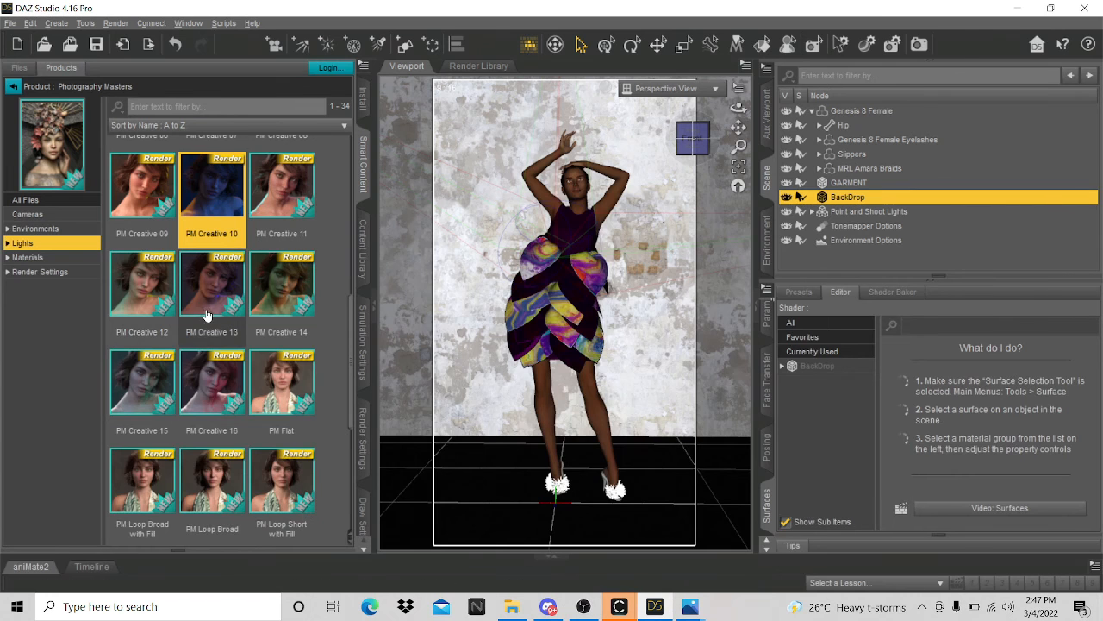
# - Apply the PM Badger light preset and start a new render
pyautogui.scroll(-3, 211, 323)
pyautogui.scroll(3, 215, 325)
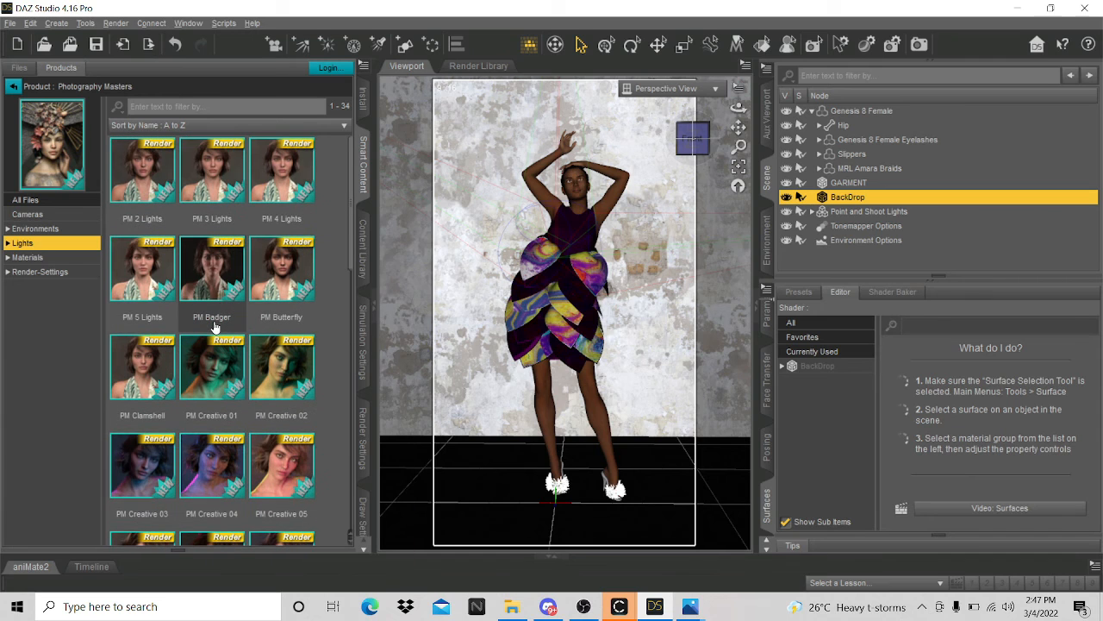
pyautogui.click(217, 280)
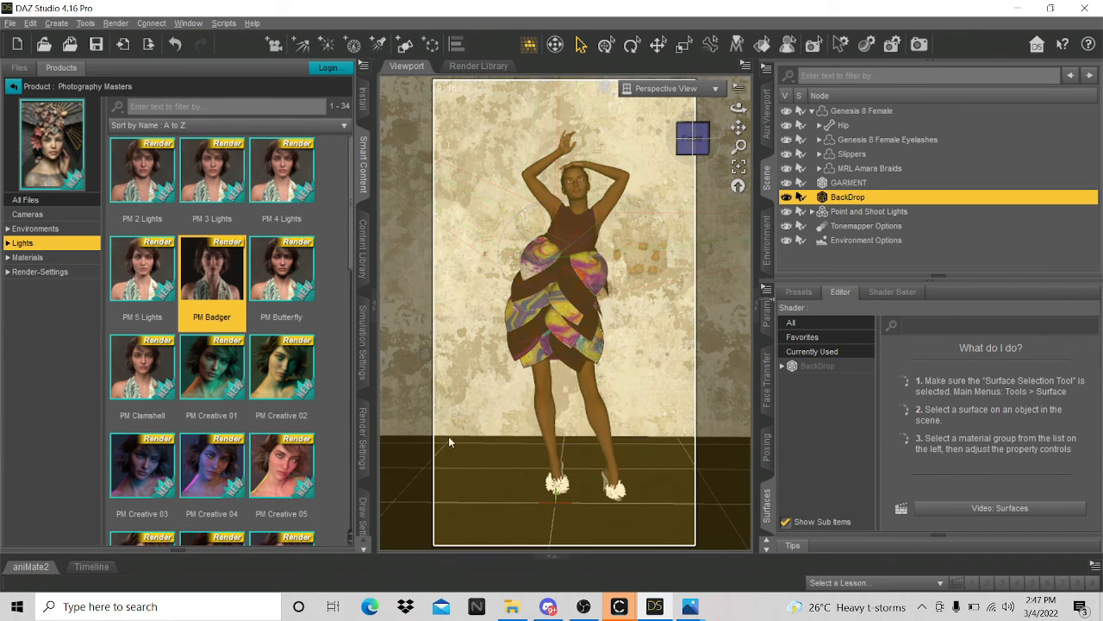
pyautogui.click(115, 23)
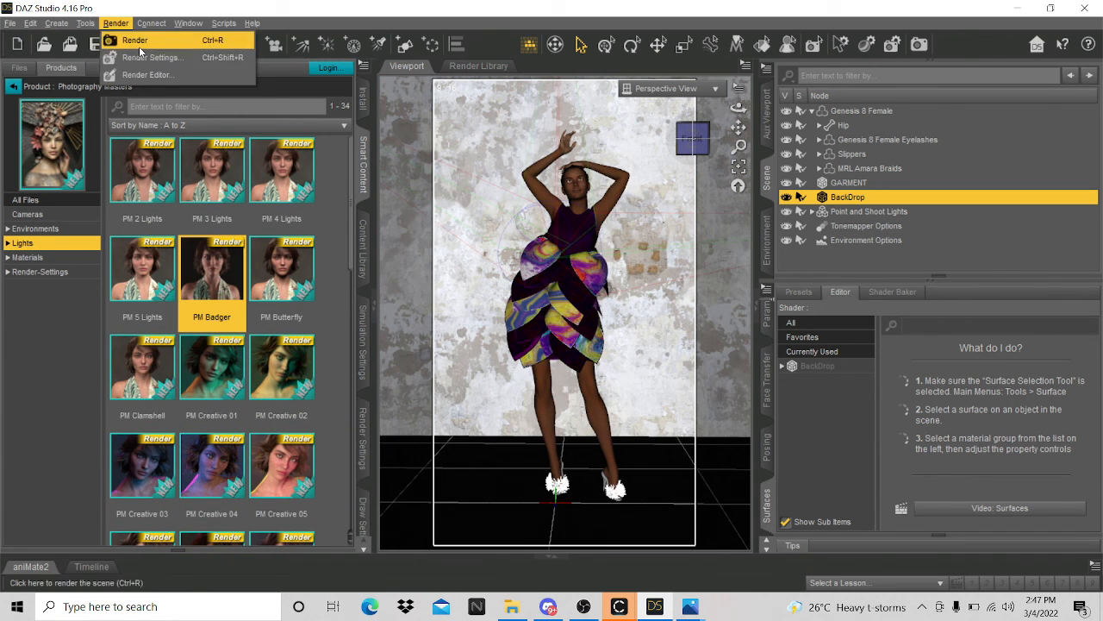
pyautogui.click(136, 38)
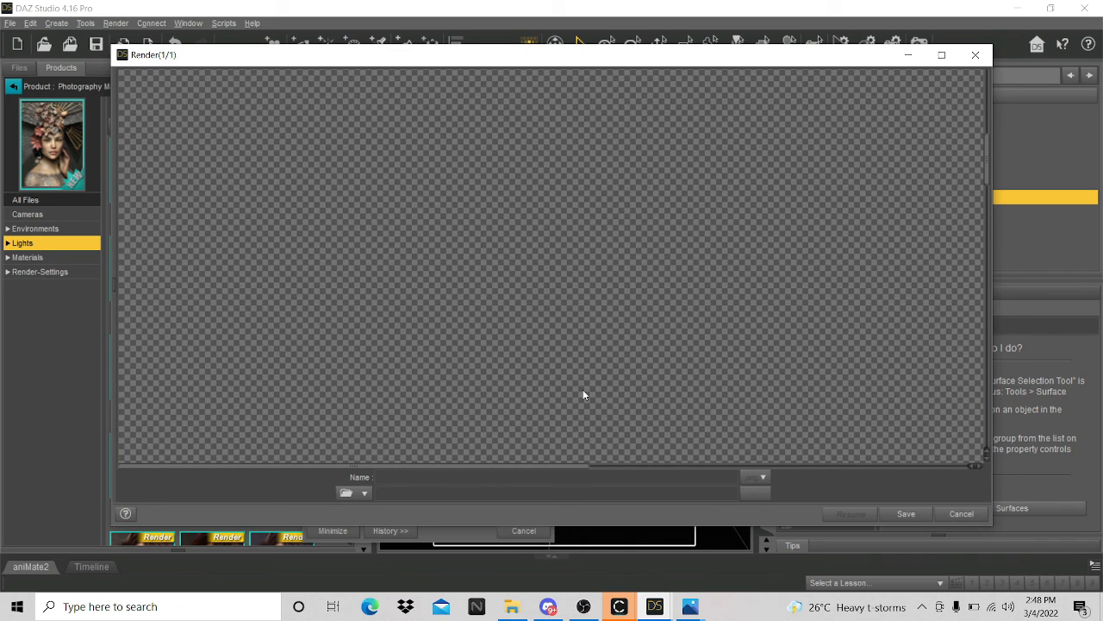
# - Scroll the Render(1/1) preview while the PM Badger render finishes in 2 minutes 38.61 seconds
pyautogui.scroll(-4, 585, 395)
pyautogui.scroll(-5, 606, 363)
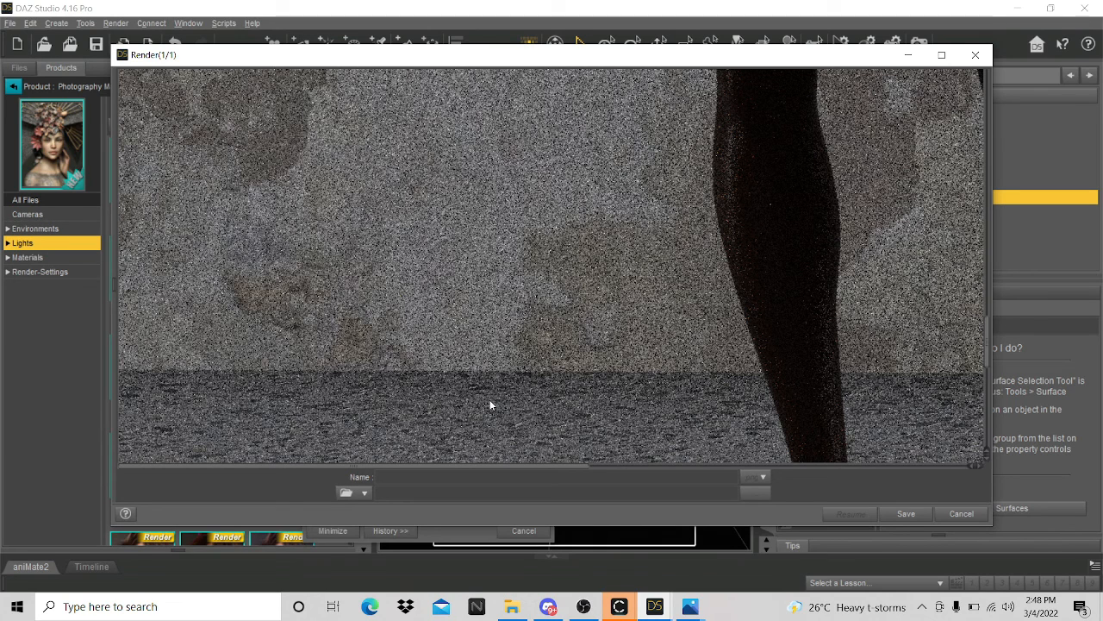
pyautogui.scroll(5, 649, 408)
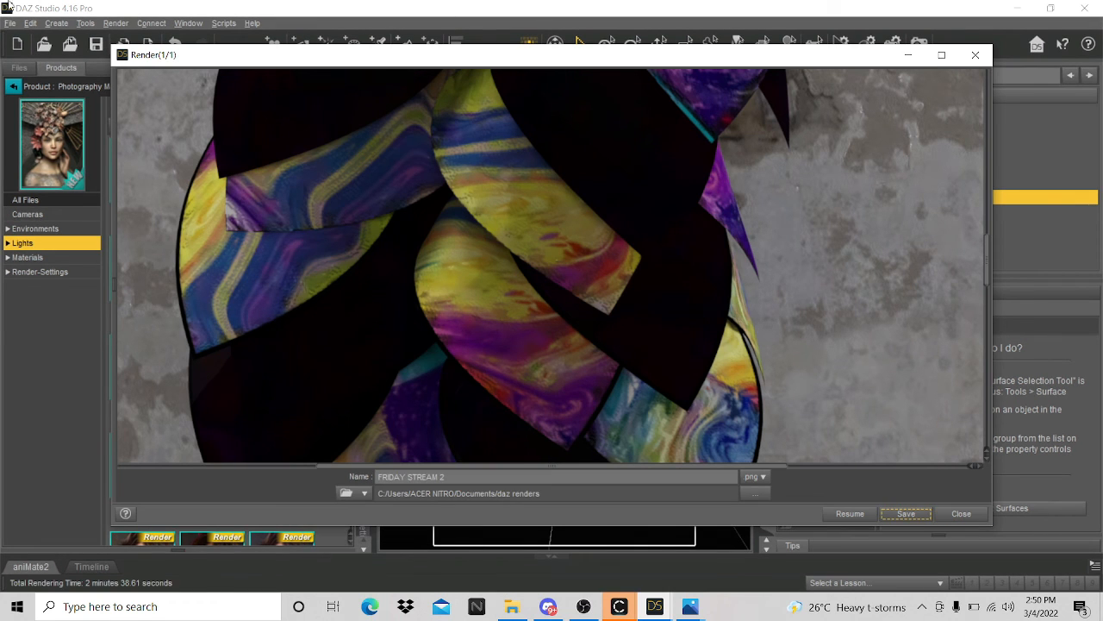
# - Rename the render to FRIDAY STREAM 3 and save it as a PNG in daz renders
pyautogui.click(463, 477)
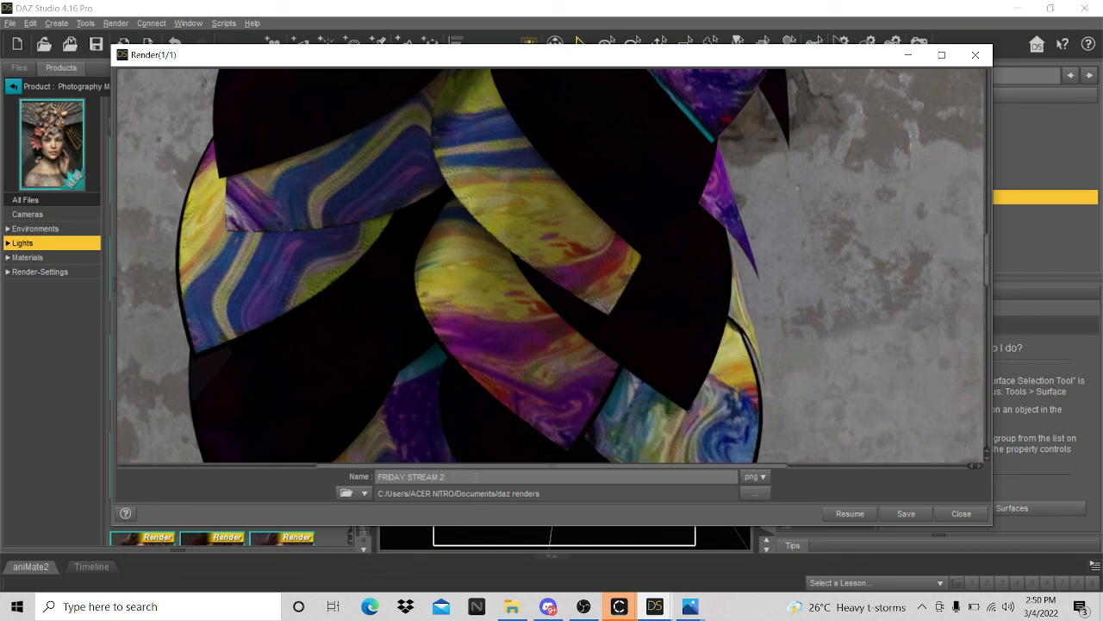
pyautogui.press('BackSpace')
pyautogui.write('3')
pyautogui.click(915, 515)
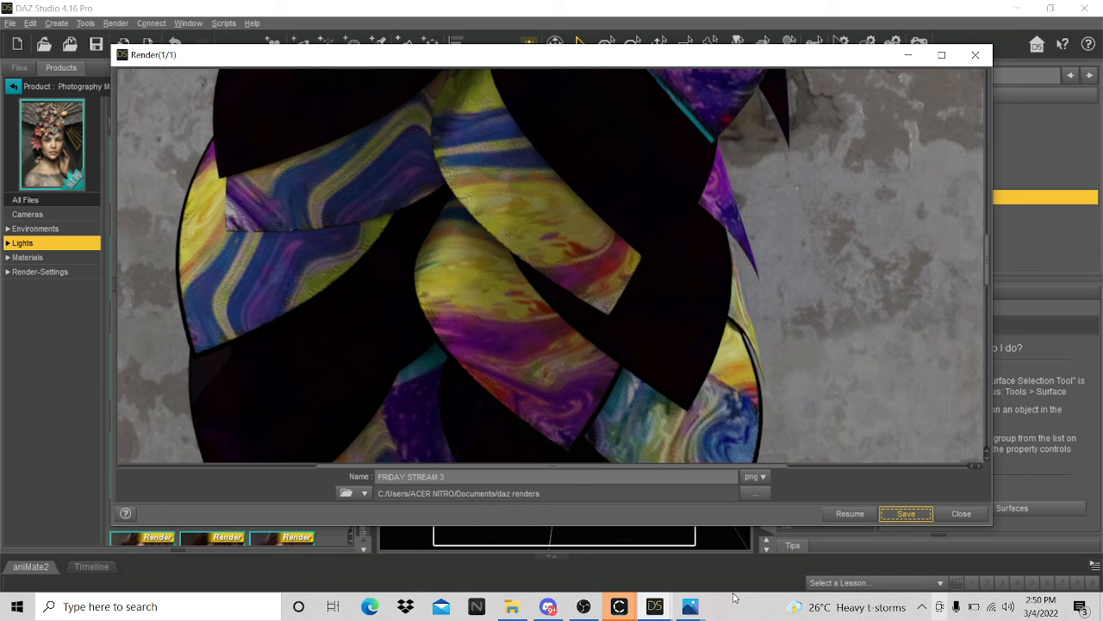
pyautogui.click(908, 518)
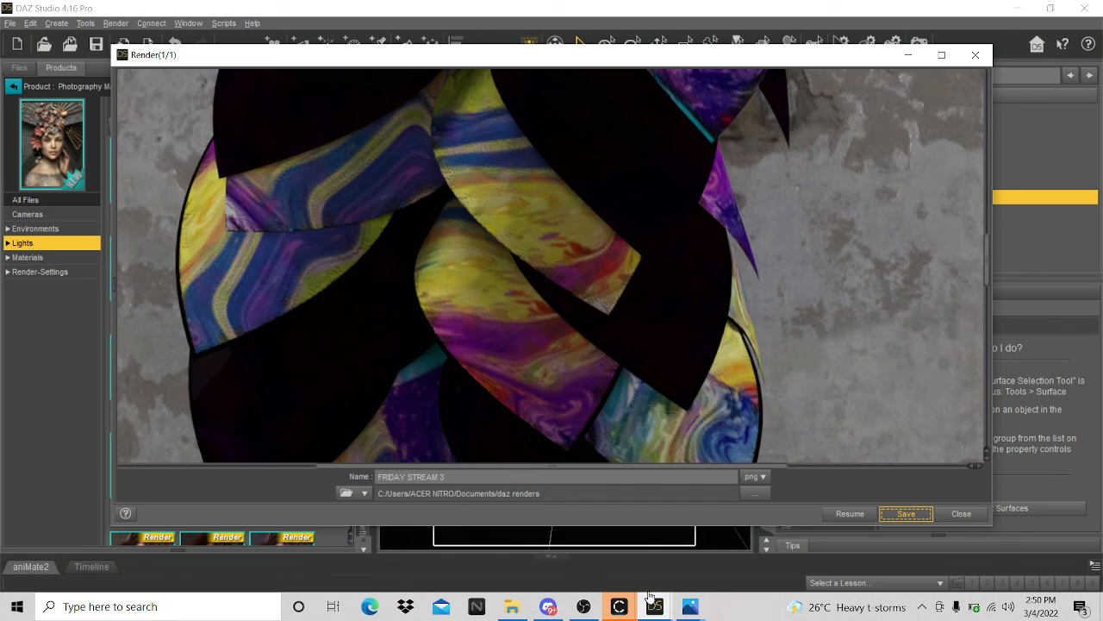
# - Back in the main scene, shift the viewport view slightly upward
pyautogui.moveTo(609, 607)
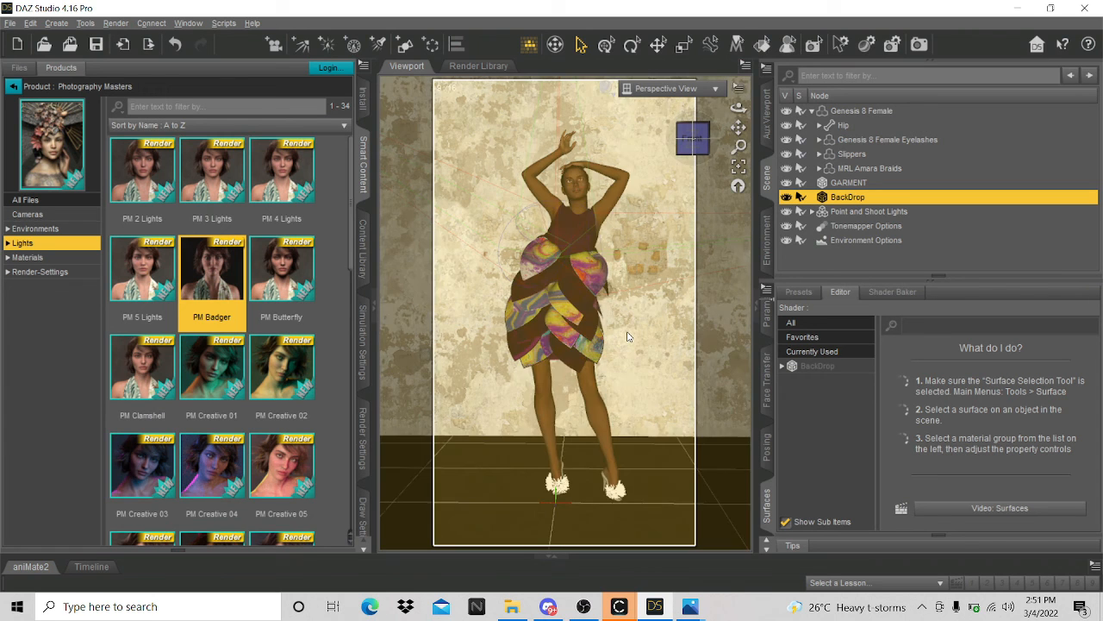
pyautogui.scroll(8, 627, 336)
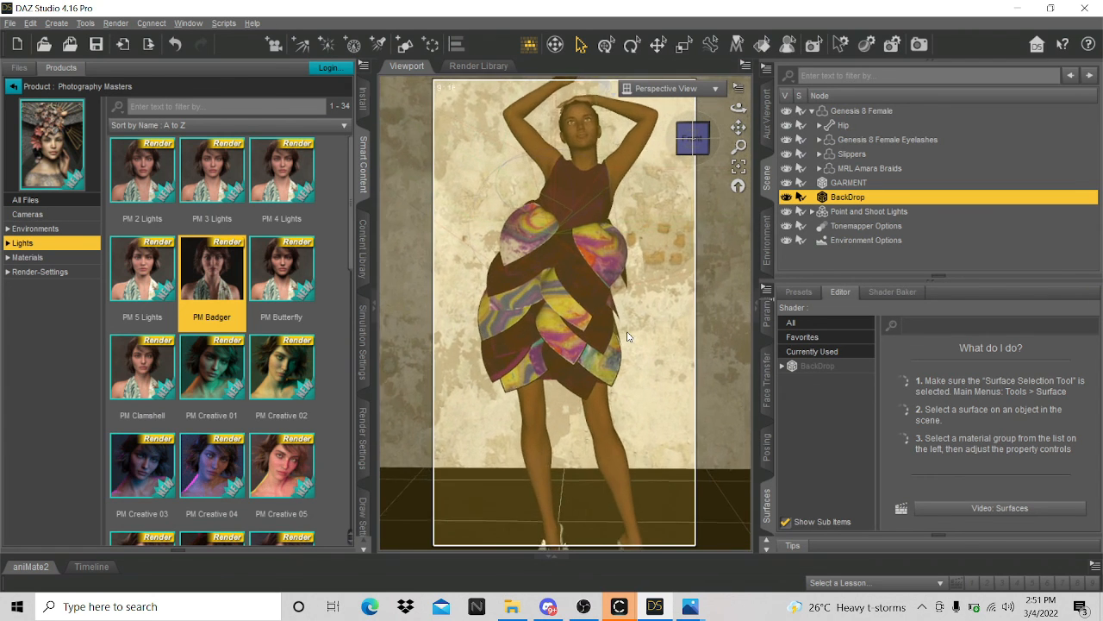
pyautogui.scroll(-6, 628, 336)
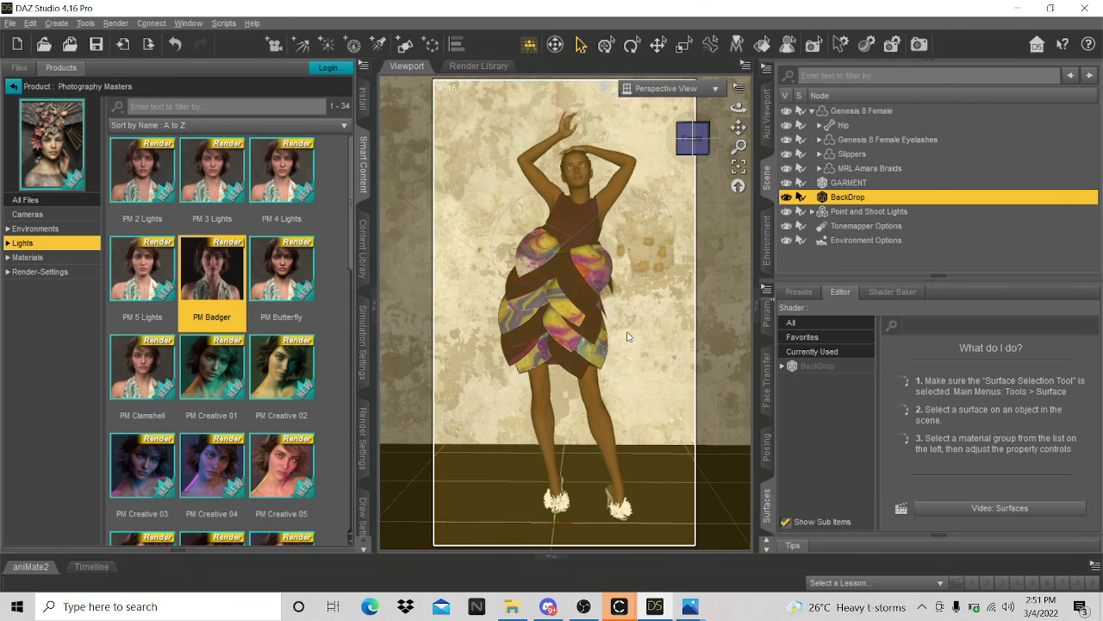
pyautogui.scroll(2, 627, 336)
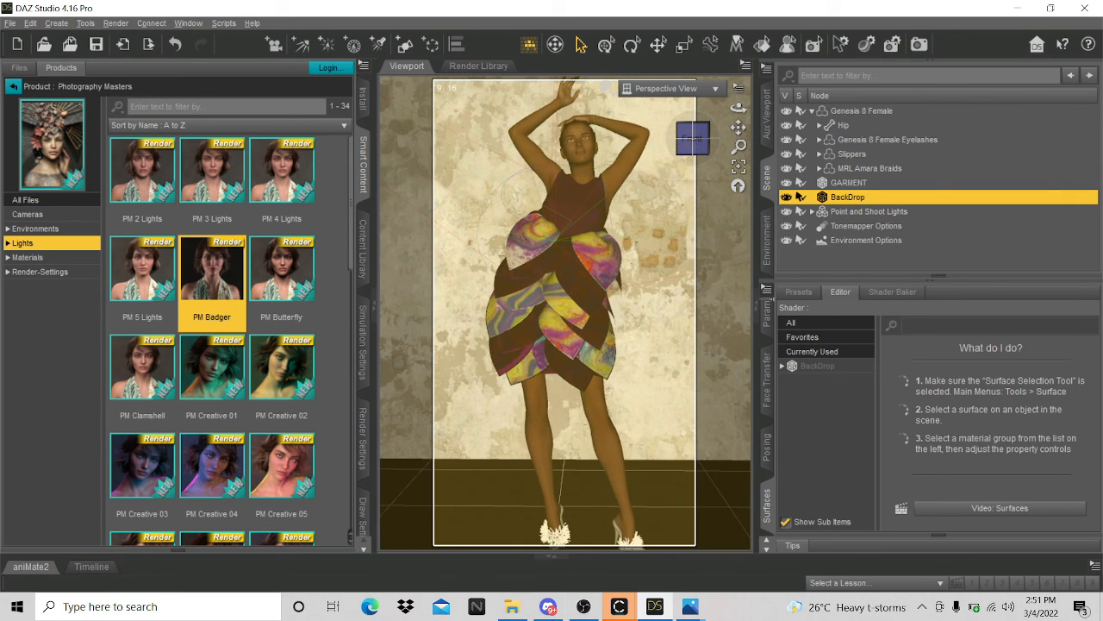
pyautogui.scroll(-2, 549, 277)
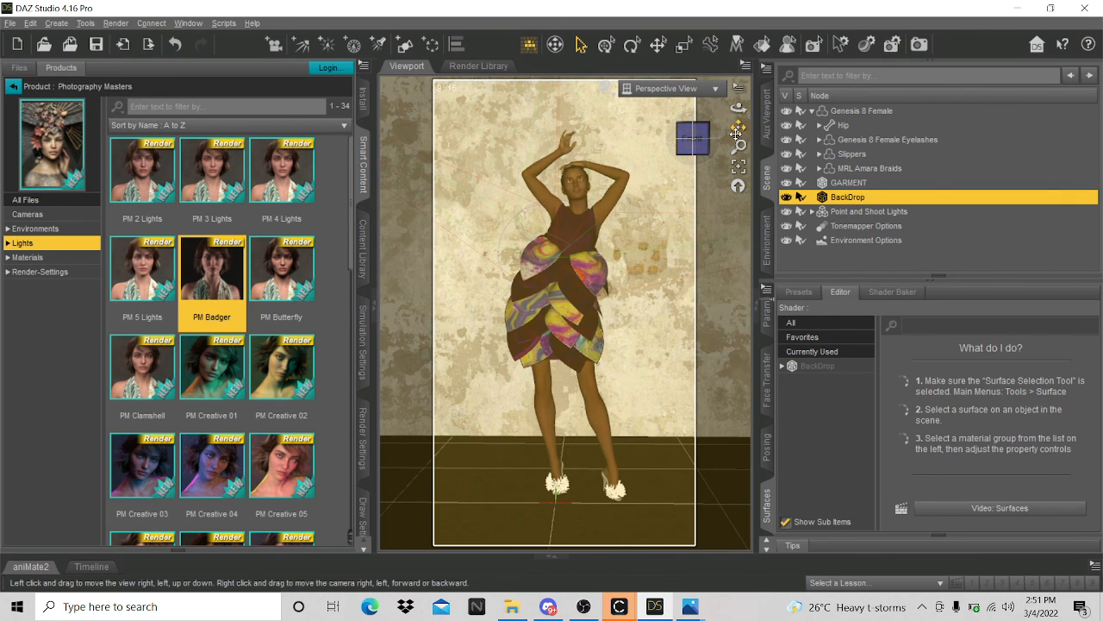
pyautogui.moveTo(738, 128); pyautogui.dragTo(736, 113)
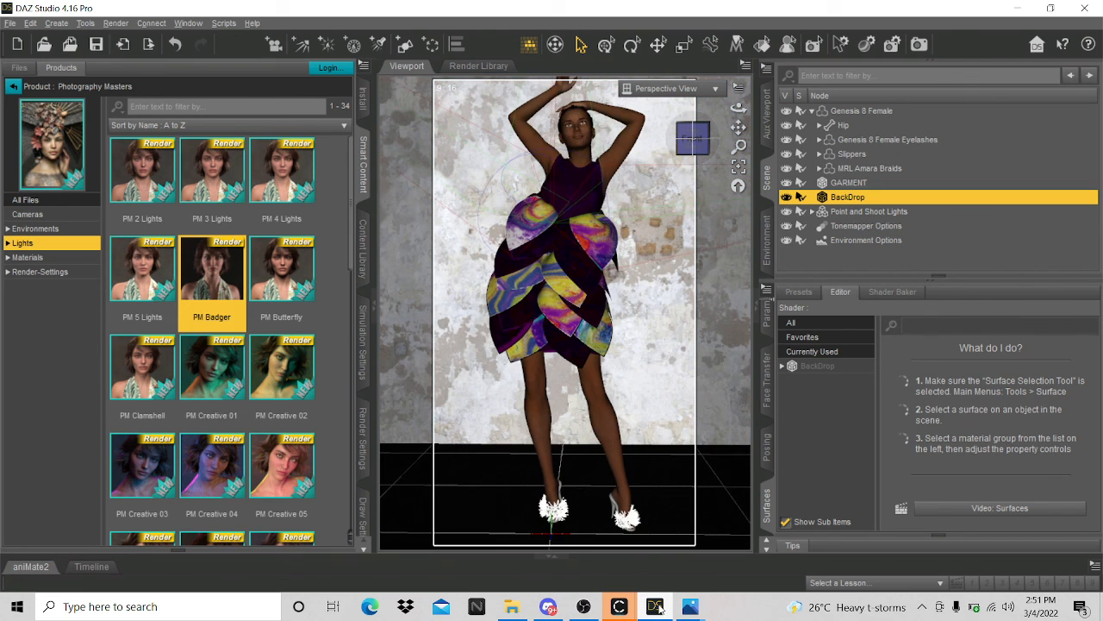
# - Open FRIDAY STREAM 3.png from the daz renders folder in the Photos viewer
pyautogui.click(514, 614)
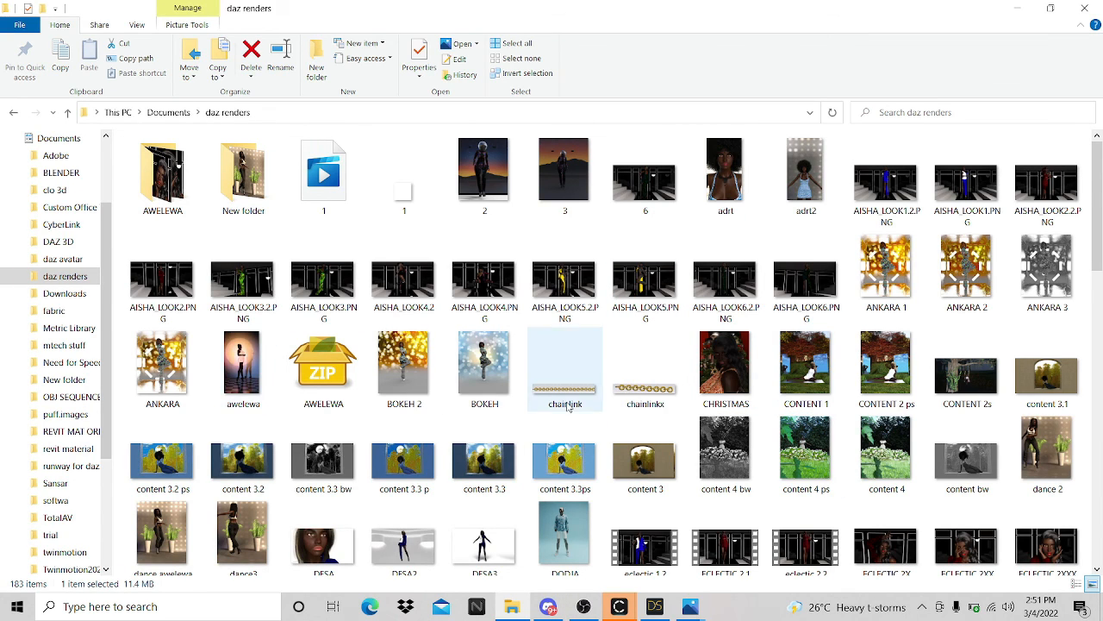
pyautogui.scroll(-2, 632, 561)
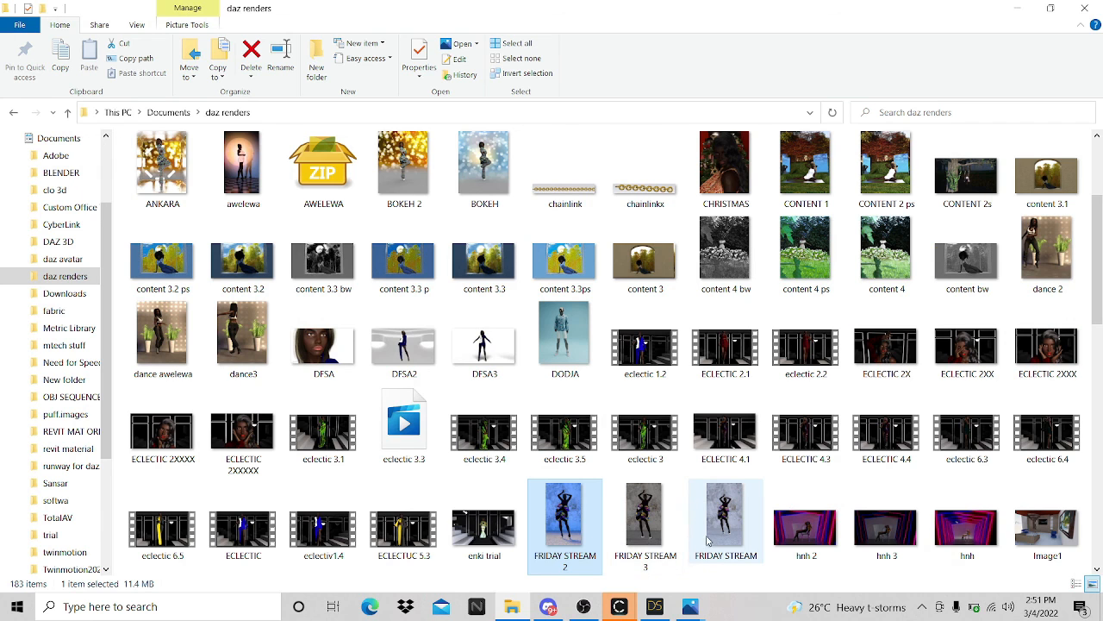
pyautogui.click(652, 517)
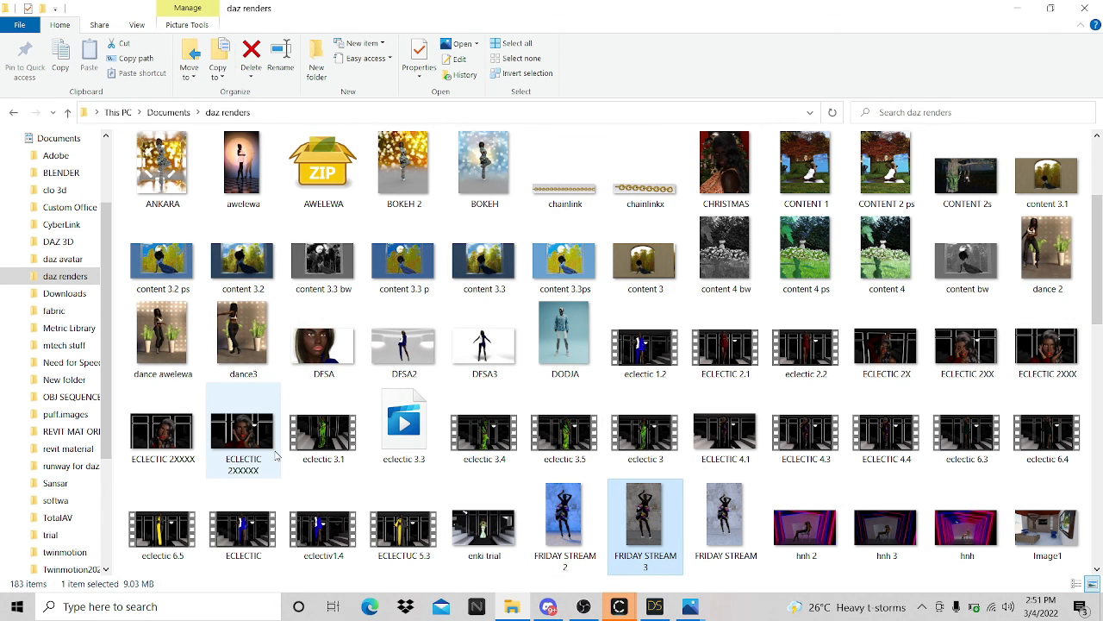
pyautogui.click(507, 594)
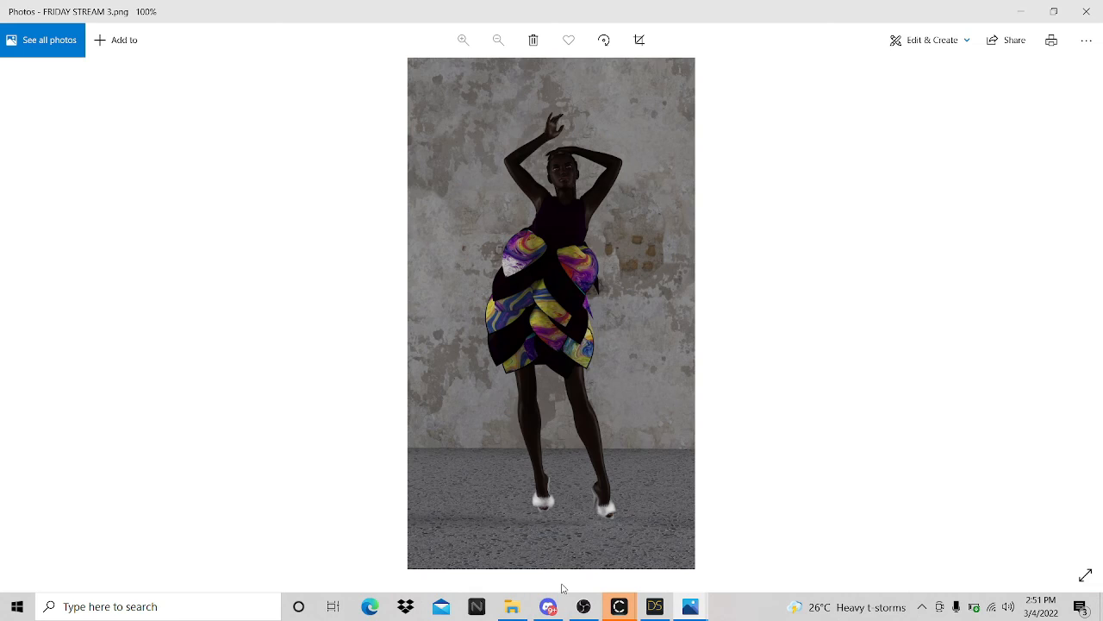
# - Zoom in on the head and torso, then zoom out to show the full portrait
pyautogui.scroll(4, 575, 408)
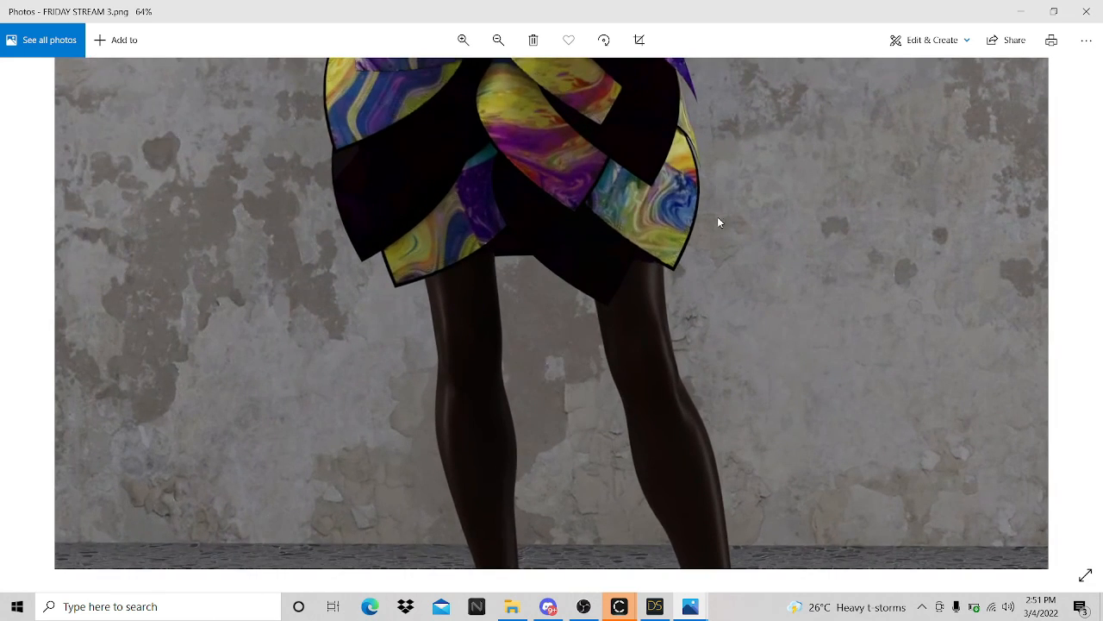
pyautogui.scroll(2, 634, 114)
pyautogui.moveTo(647, 179); pyautogui.dragTo(621, 552)
pyautogui.scroll(1, 521, 414)
pyautogui.scroll(3, 525, 409)
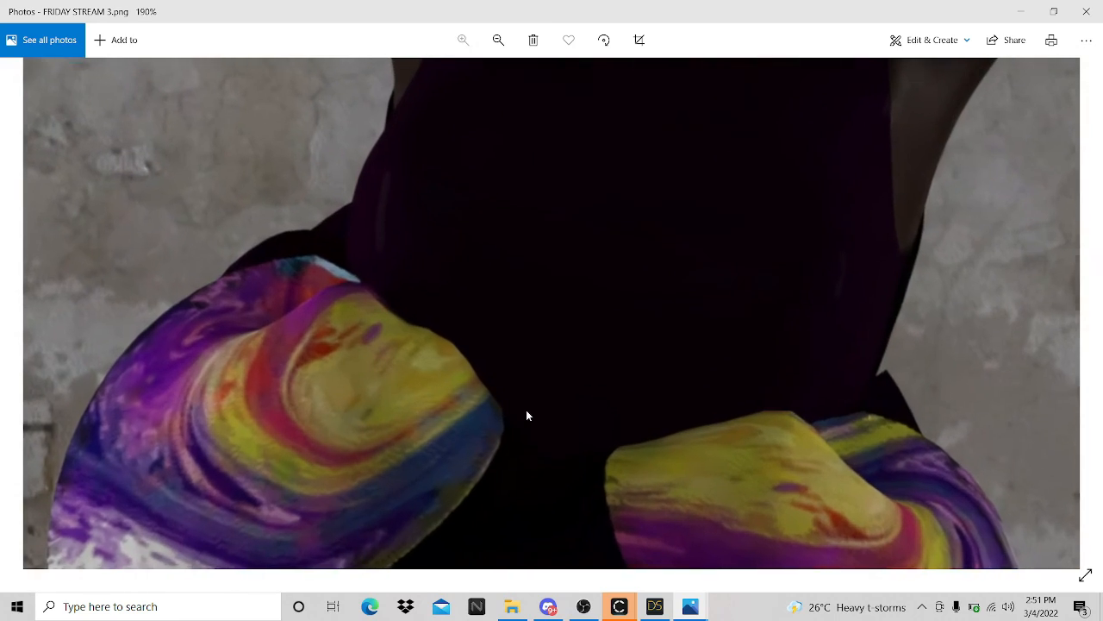
pyautogui.scroll(-3, 526, 409)
pyautogui.scroll(-2, 527, 416)
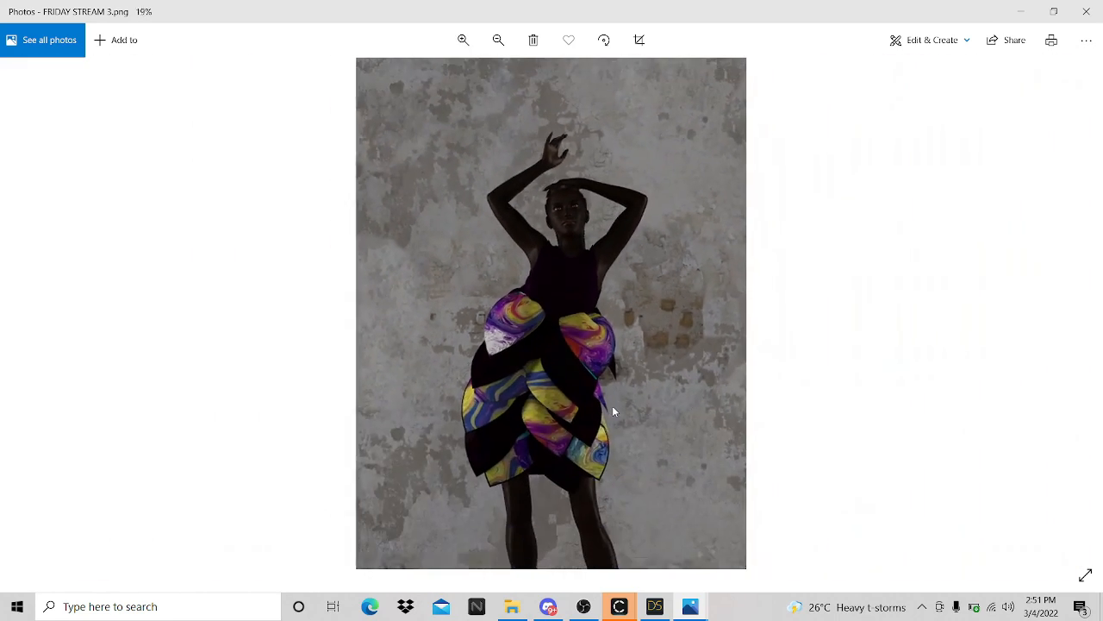
pyautogui.scroll(6, 614, 411)
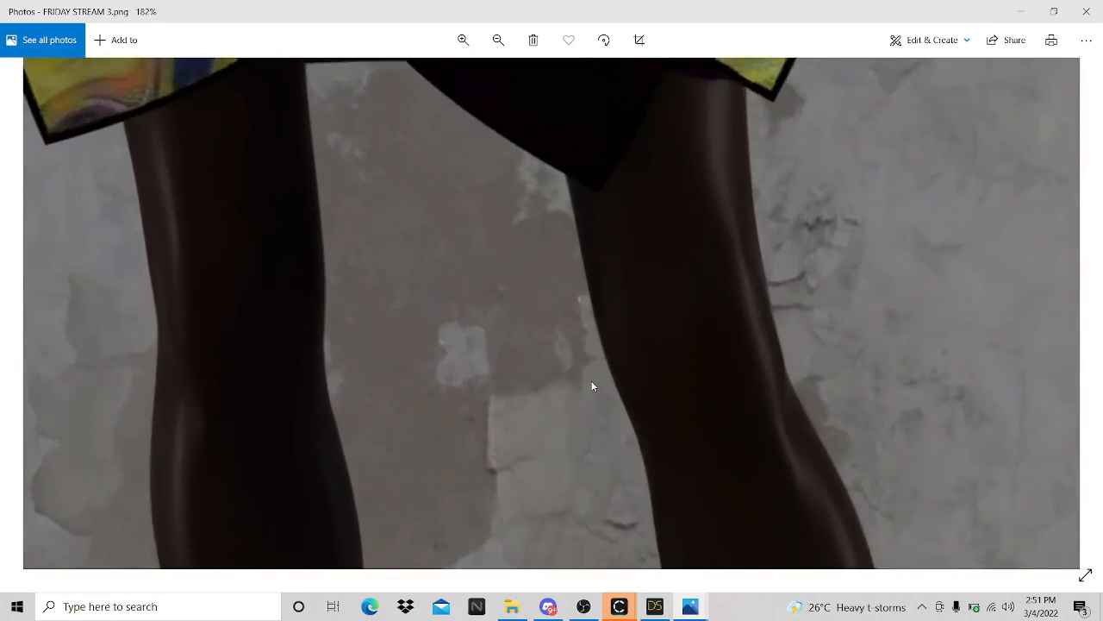
pyautogui.scroll(-6, 569, 283)
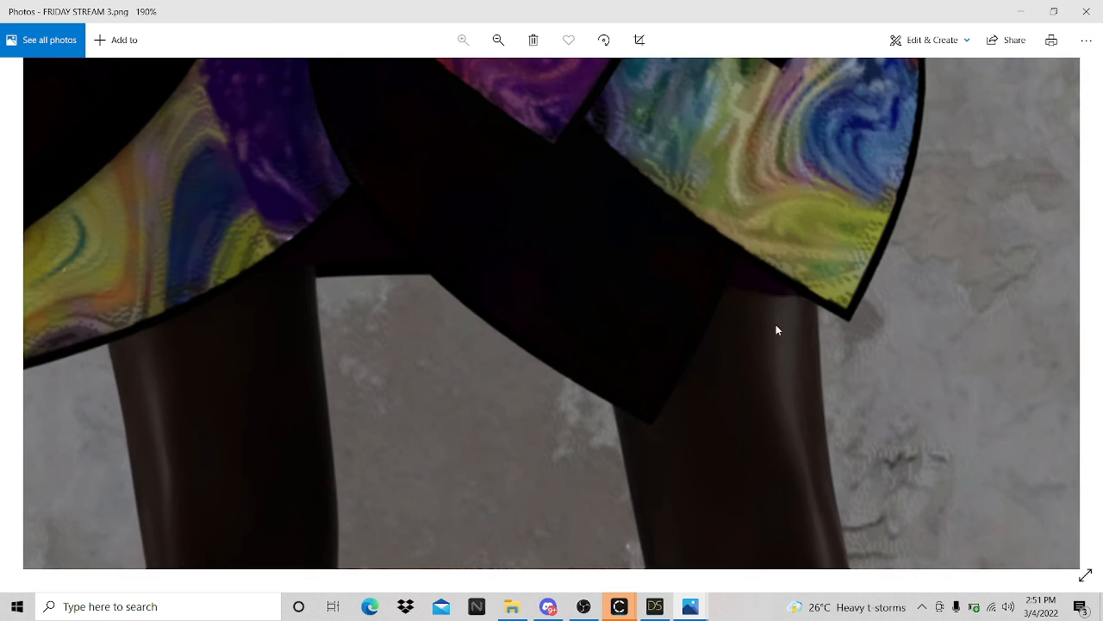
pyautogui.scroll(-1, 569, 283)
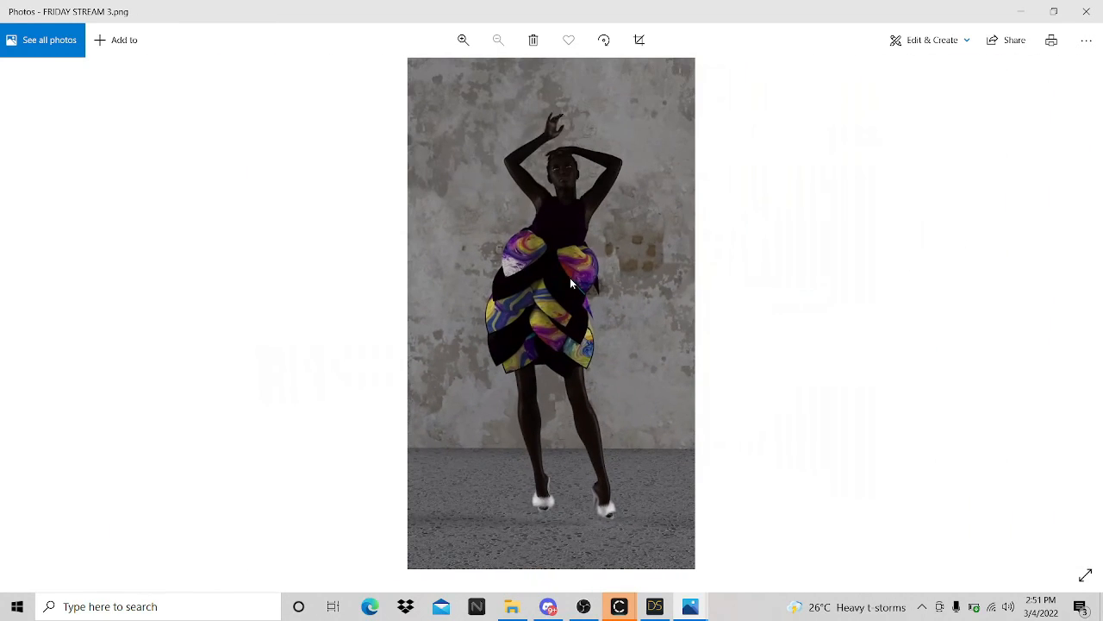
# - Return to DAZ Studio and save the scene as 'dress' inside the FRIDAY STREAM folder
pyautogui.moveTo(663, 609)
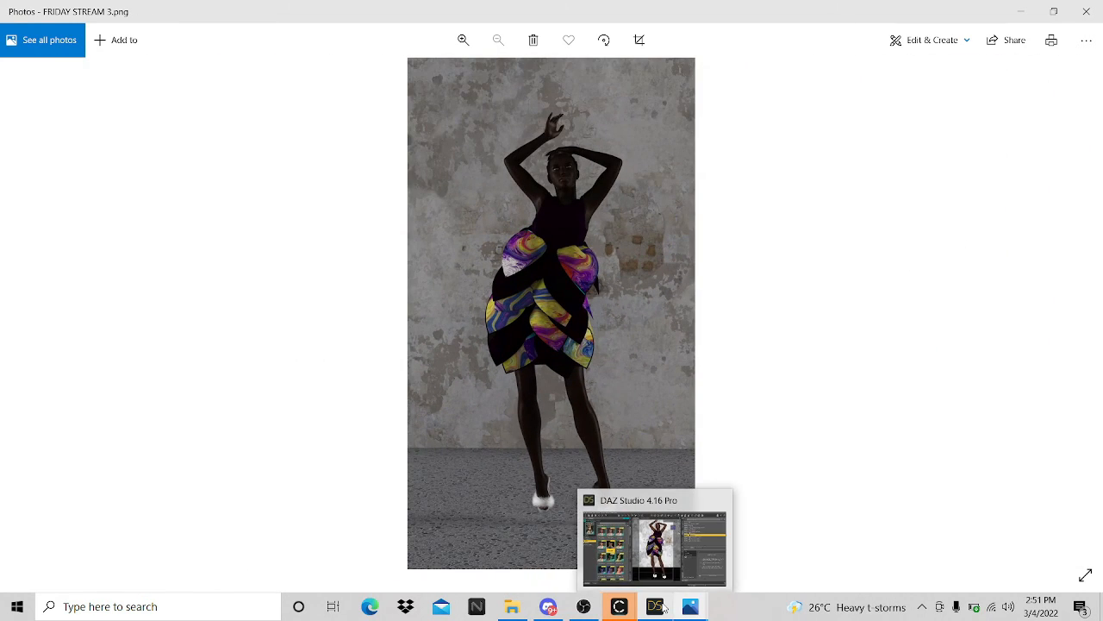
pyautogui.click(651, 586)
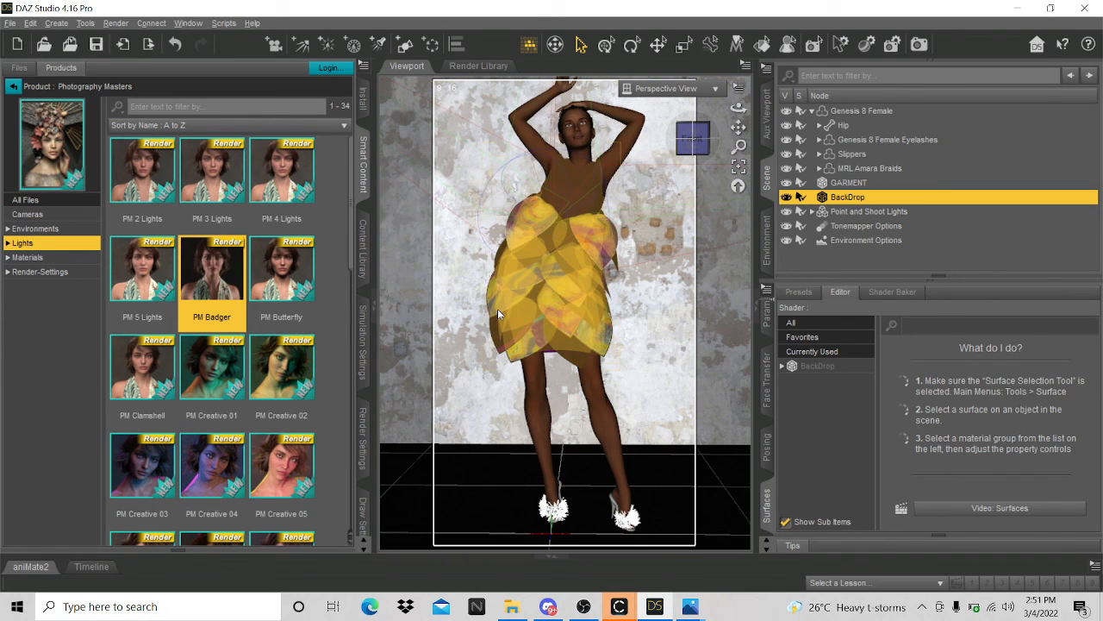
pyautogui.hotkey('ctrl', 's')
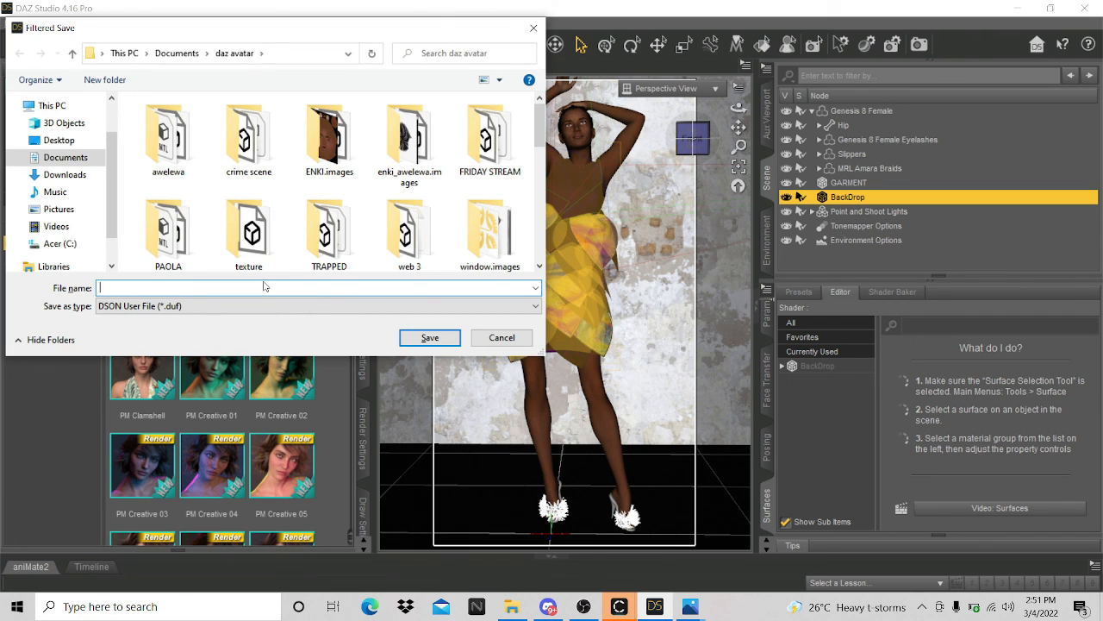
pyautogui.write('friday s')
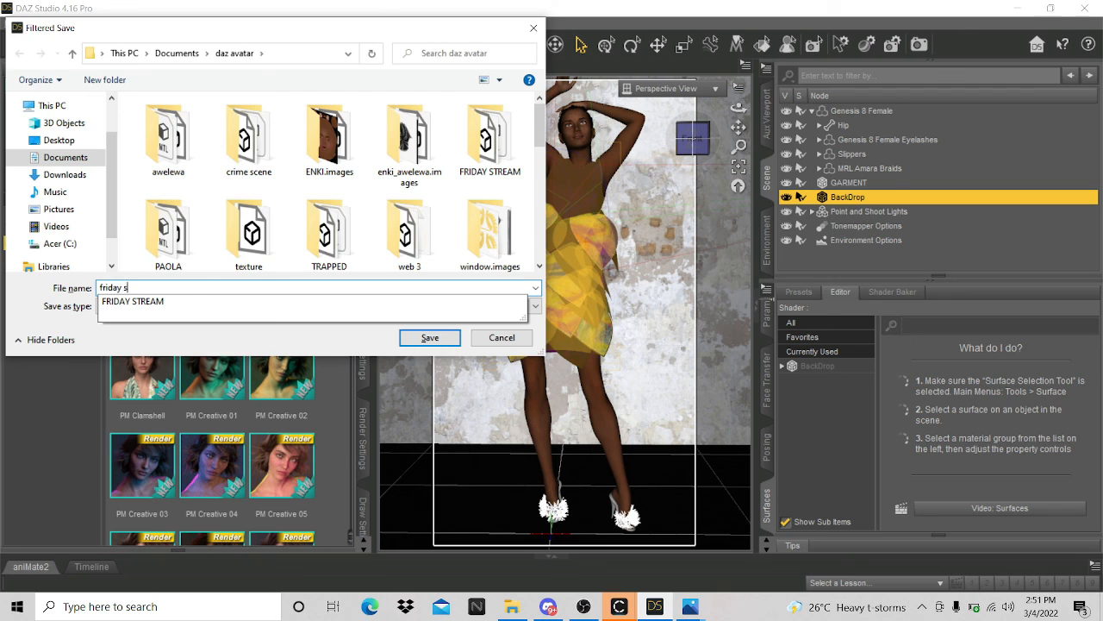
pyautogui.write('tream')
pyautogui.press('Return')
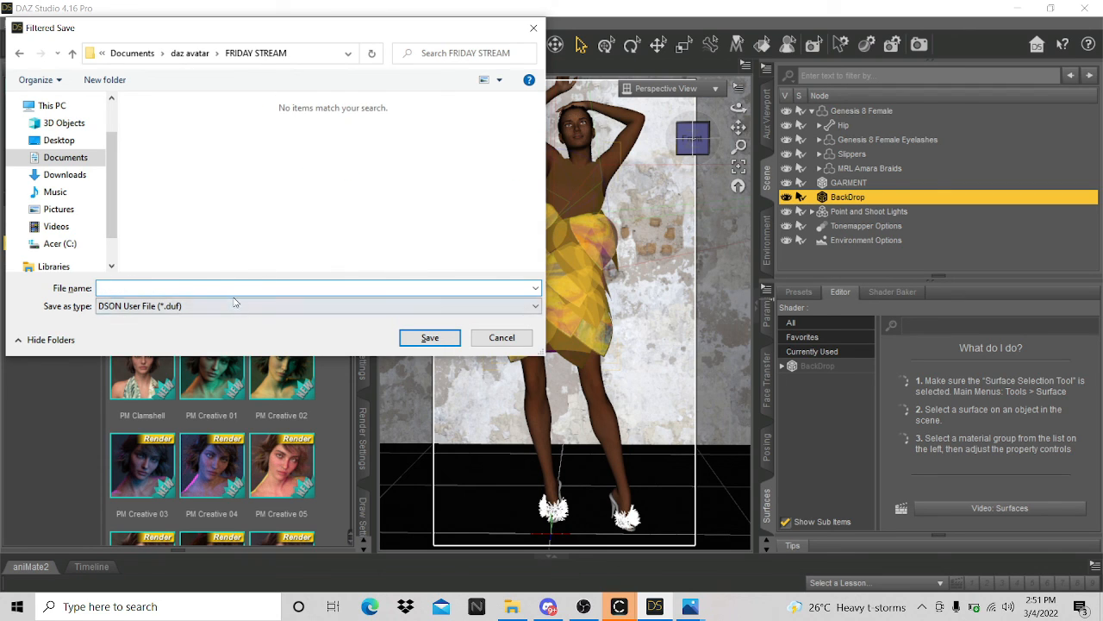
pyautogui.write('d')
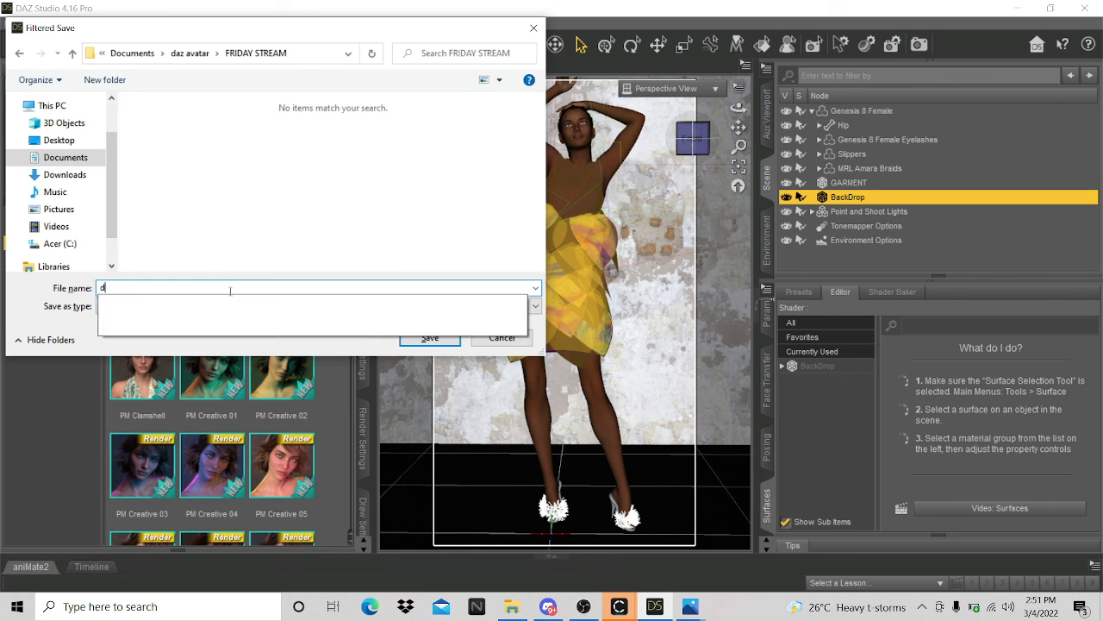
pyautogui.write('ress')
pyautogui.press('Return')
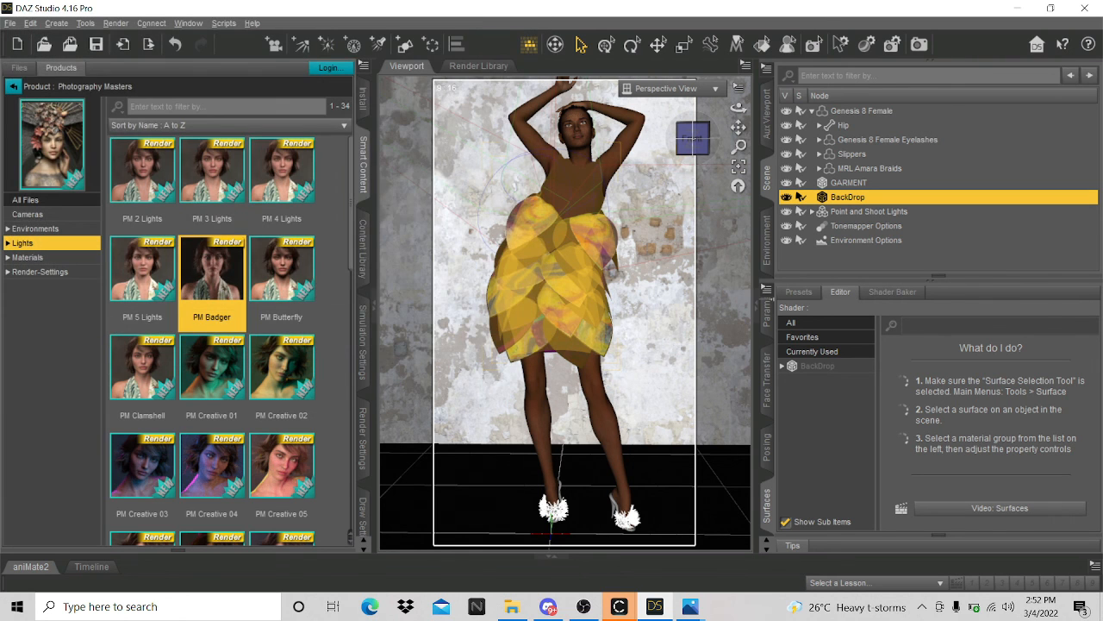